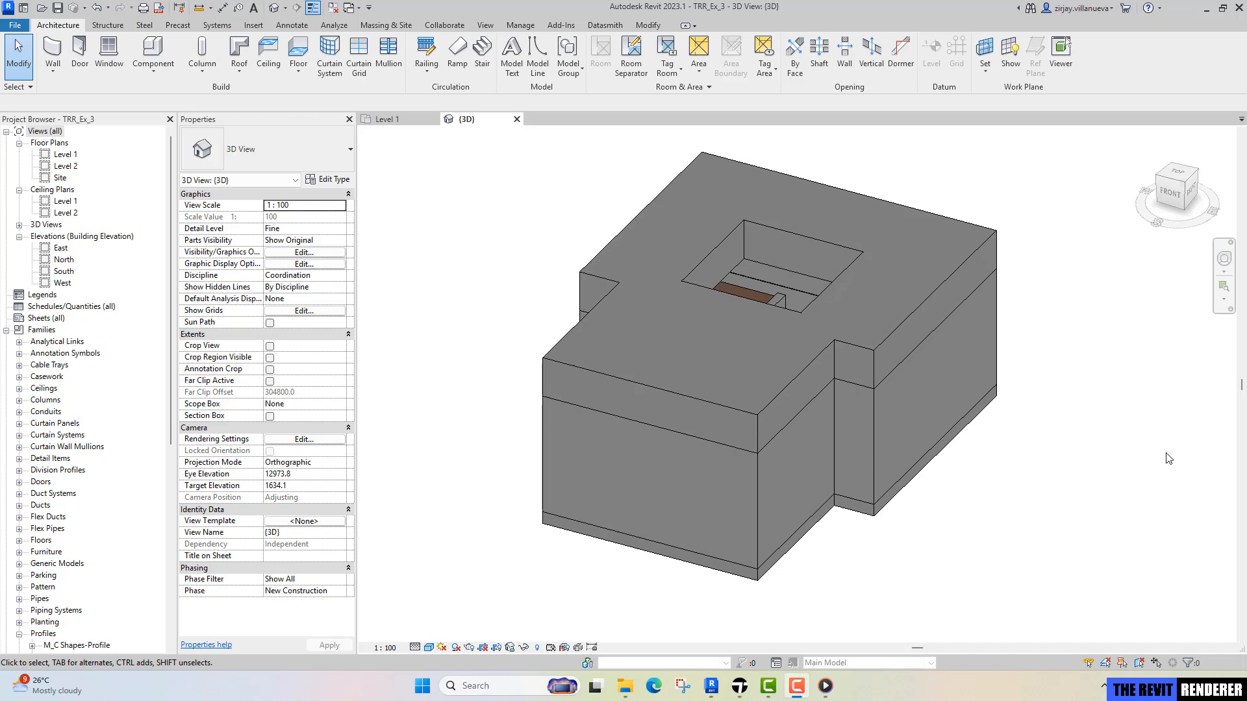
Switch to Media Player and play the Bladerunner 2049 Luv Office reference clip, pausing it on the wide view of the office.
left_click(825, 687)
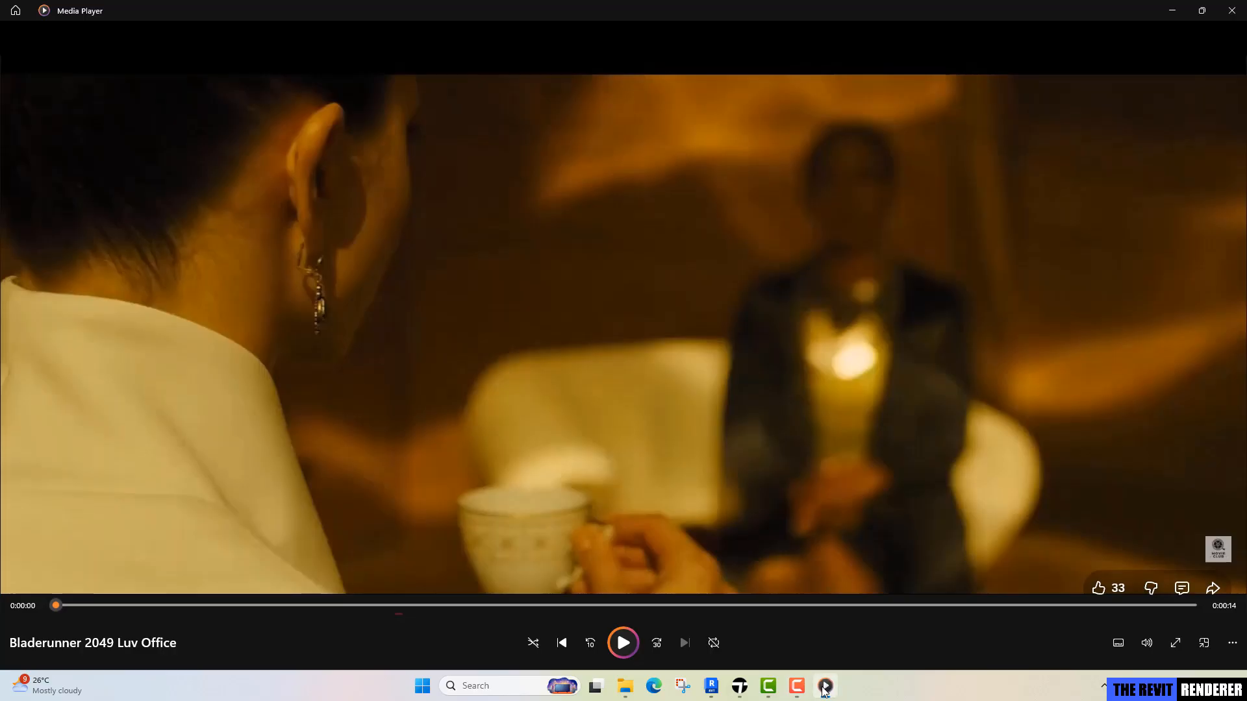
left_click(623, 643)
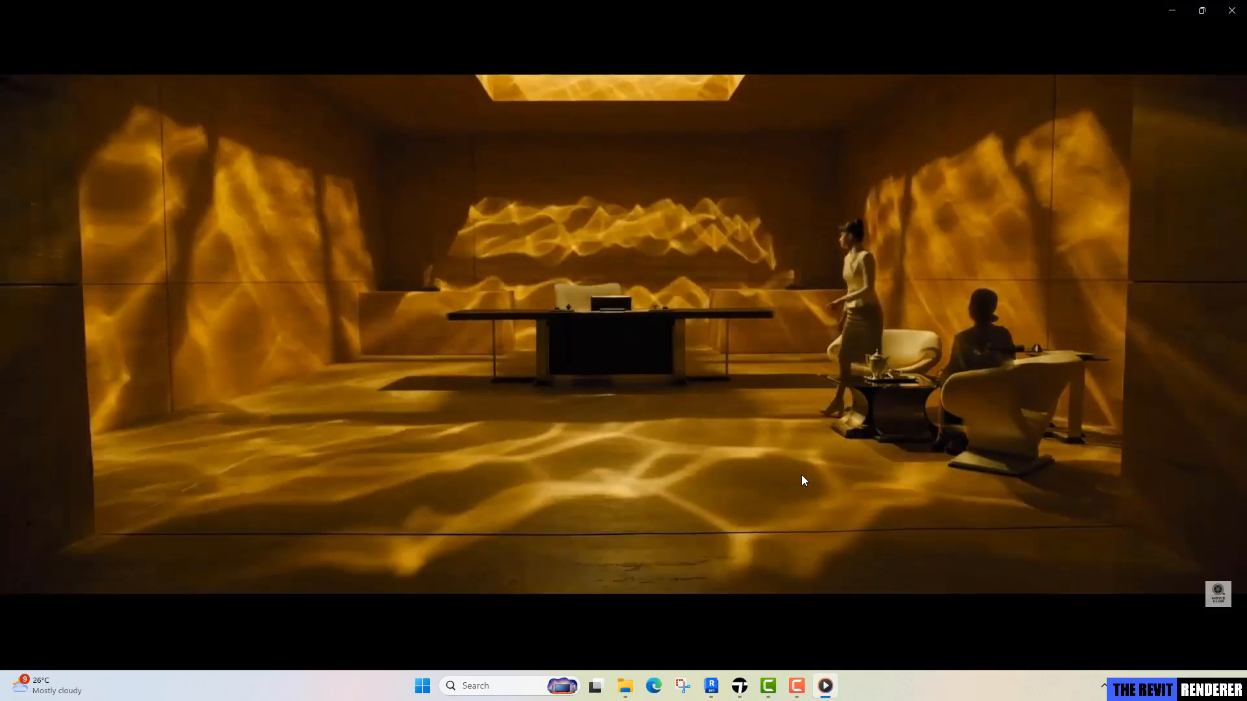
left_click(623, 643)
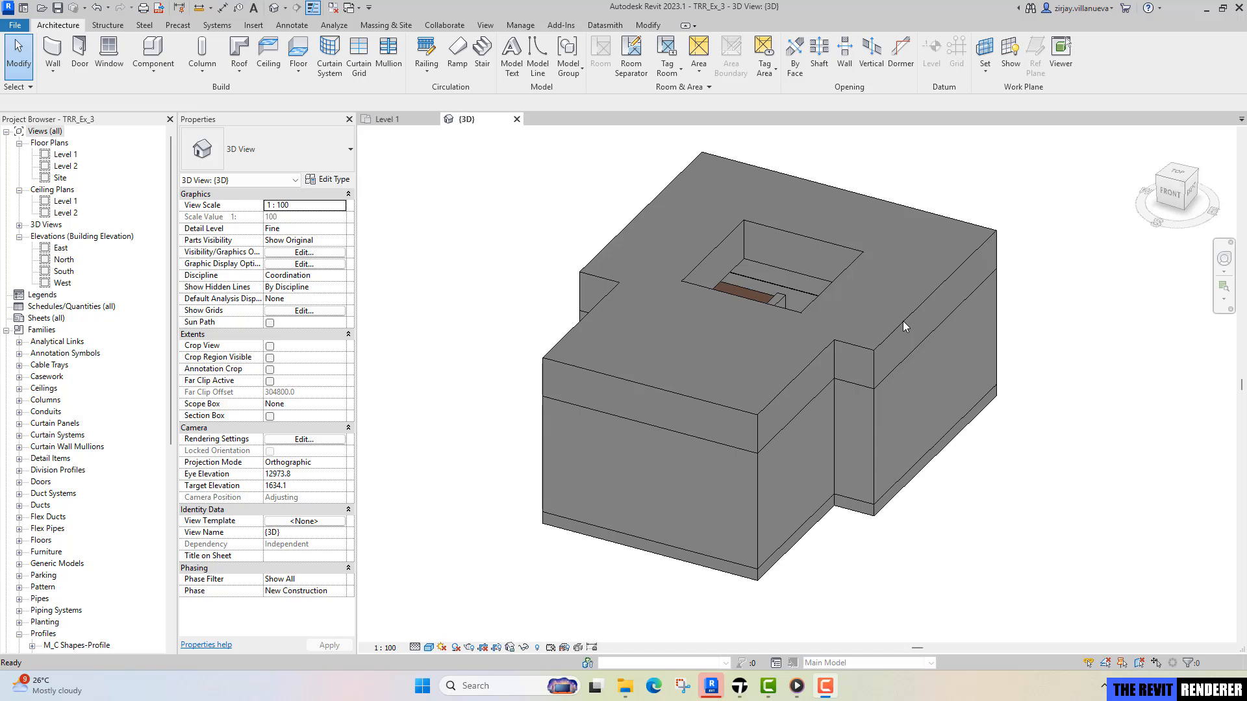
In Revit's 3D view, temporarily hide the Level 2 slab with the square opening to expose the room interior.
left_click(875, 348)
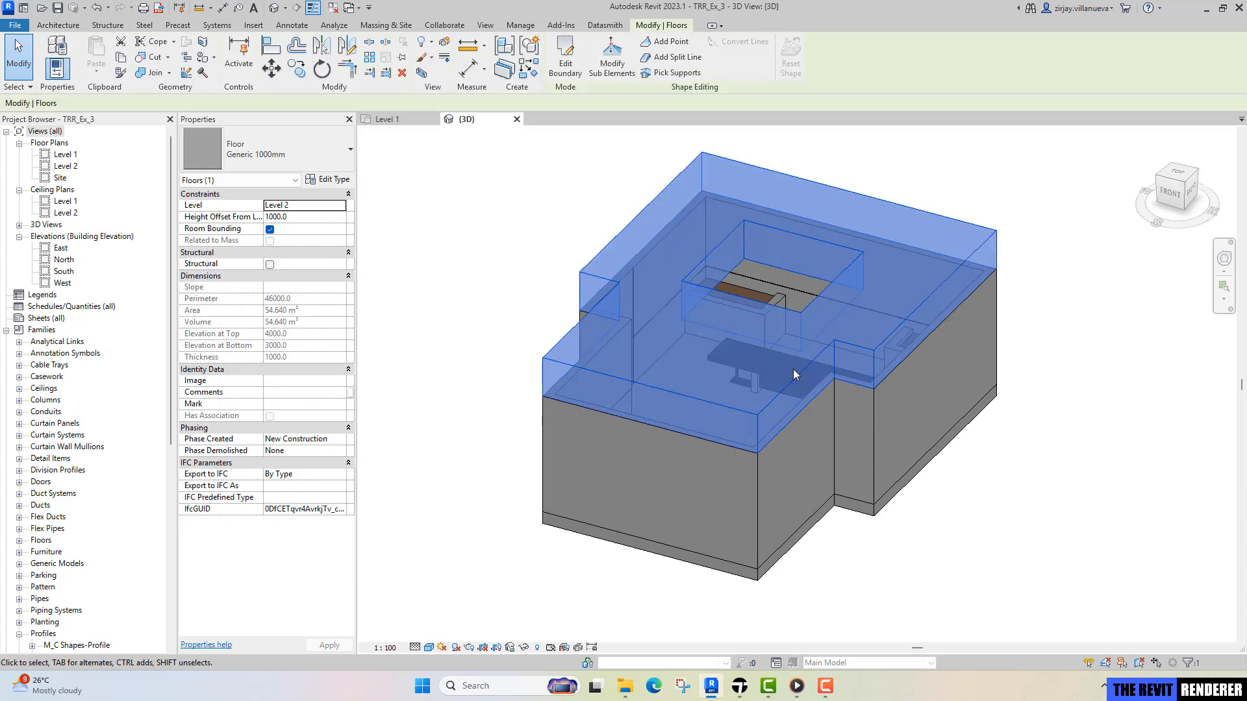
middle_click_drag(793, 368, 801, 411, "shift")
key("h")
key("h")
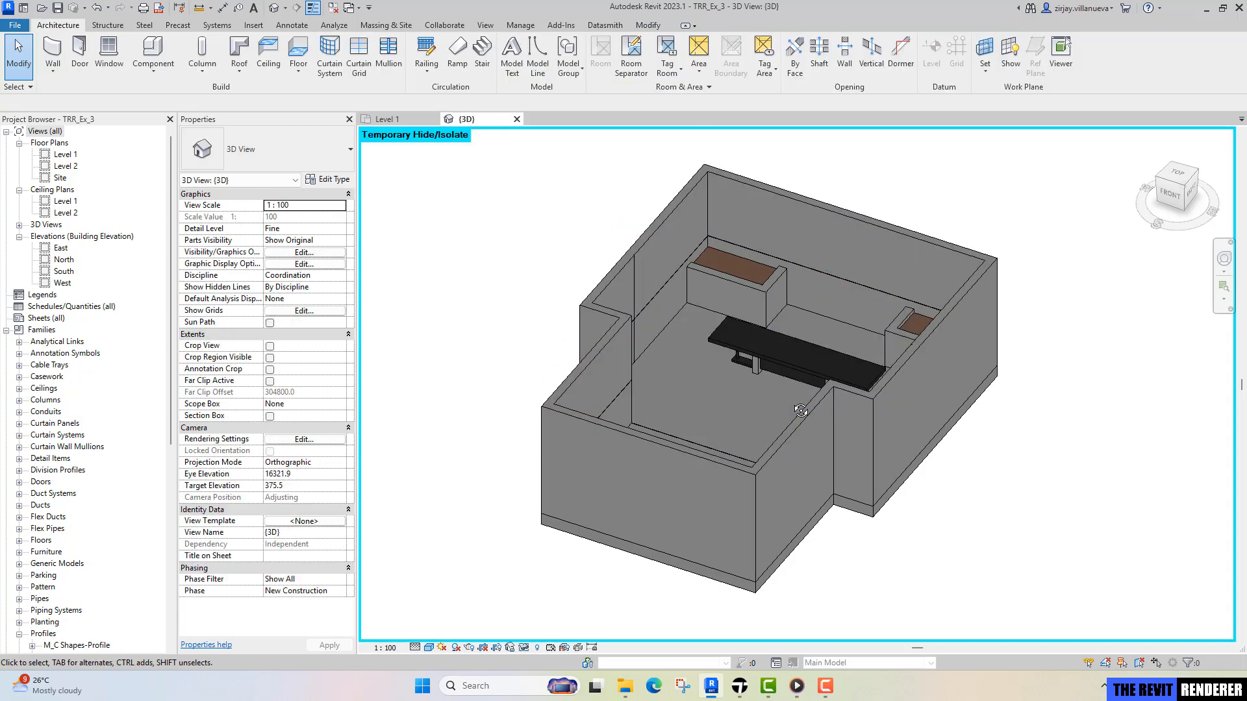
Inspect the room's connected walls and the Level 1 floor slab by selecting them in the 3D view.
middle_click_drag(693, 439, 871, 475, "shift")
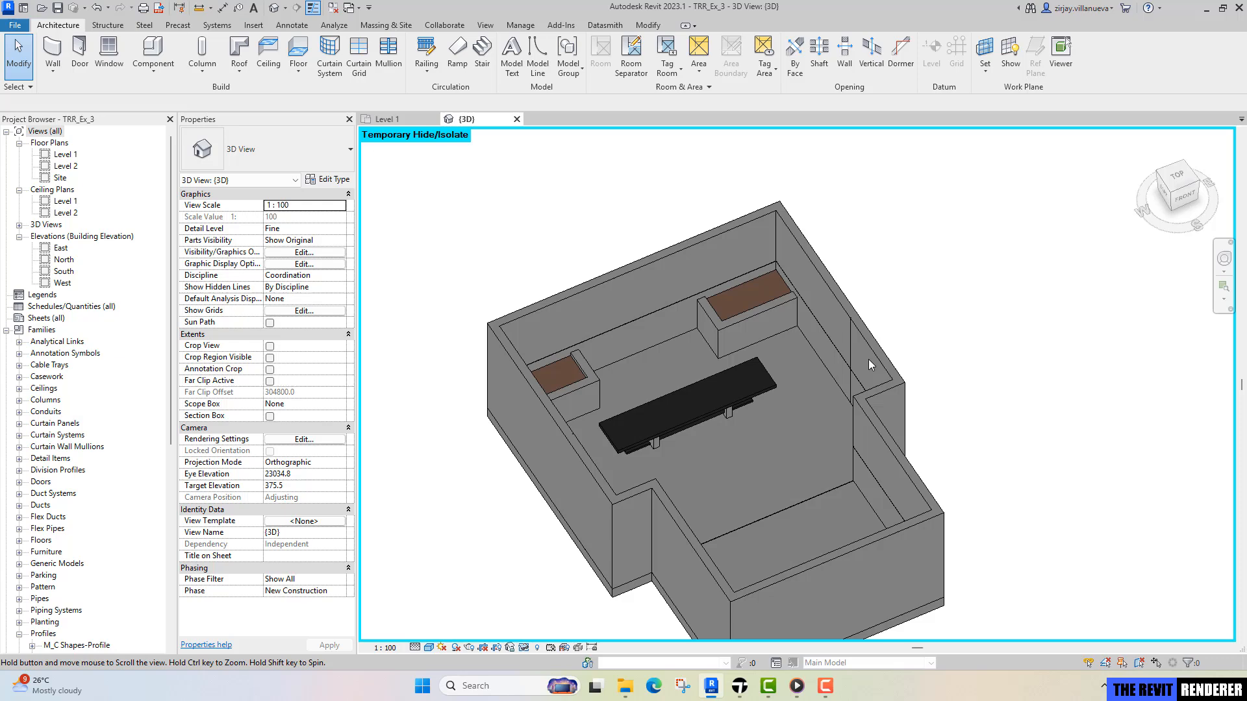
key("Tab")
left_click(839, 300)
left_click(619, 606)
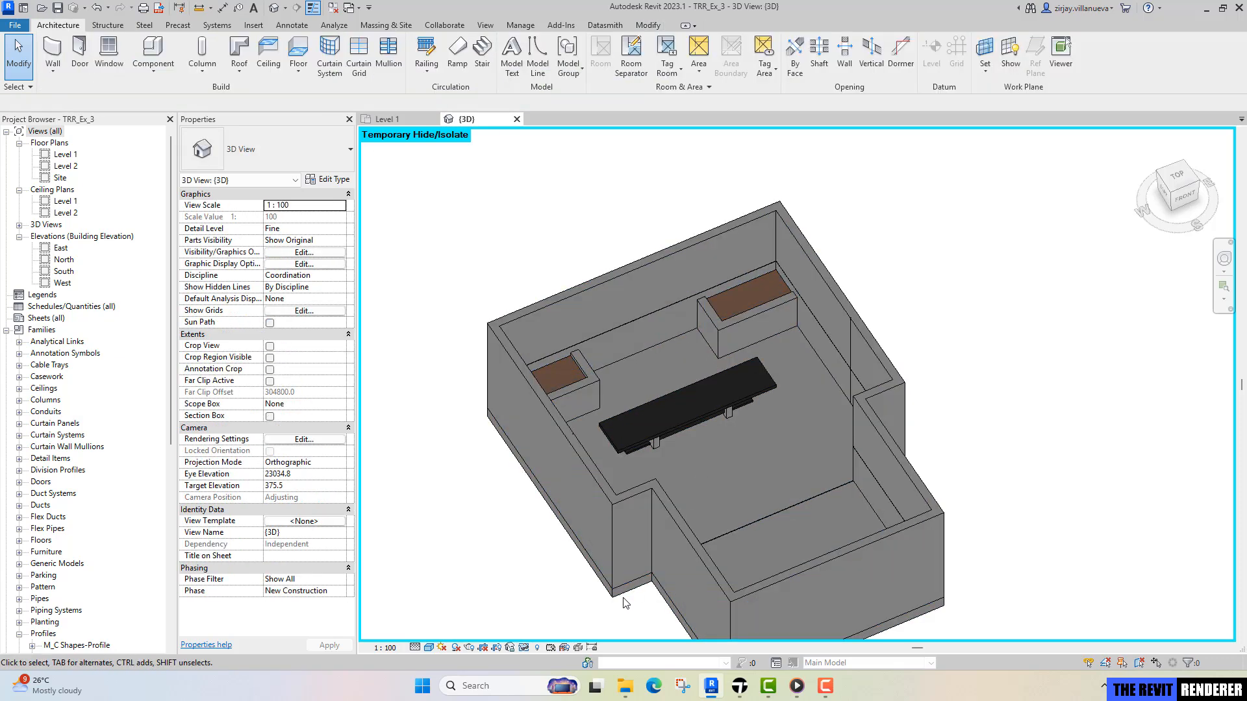
left_click(624, 597)
middle_click_drag(625, 597, 601, 383, "shift")
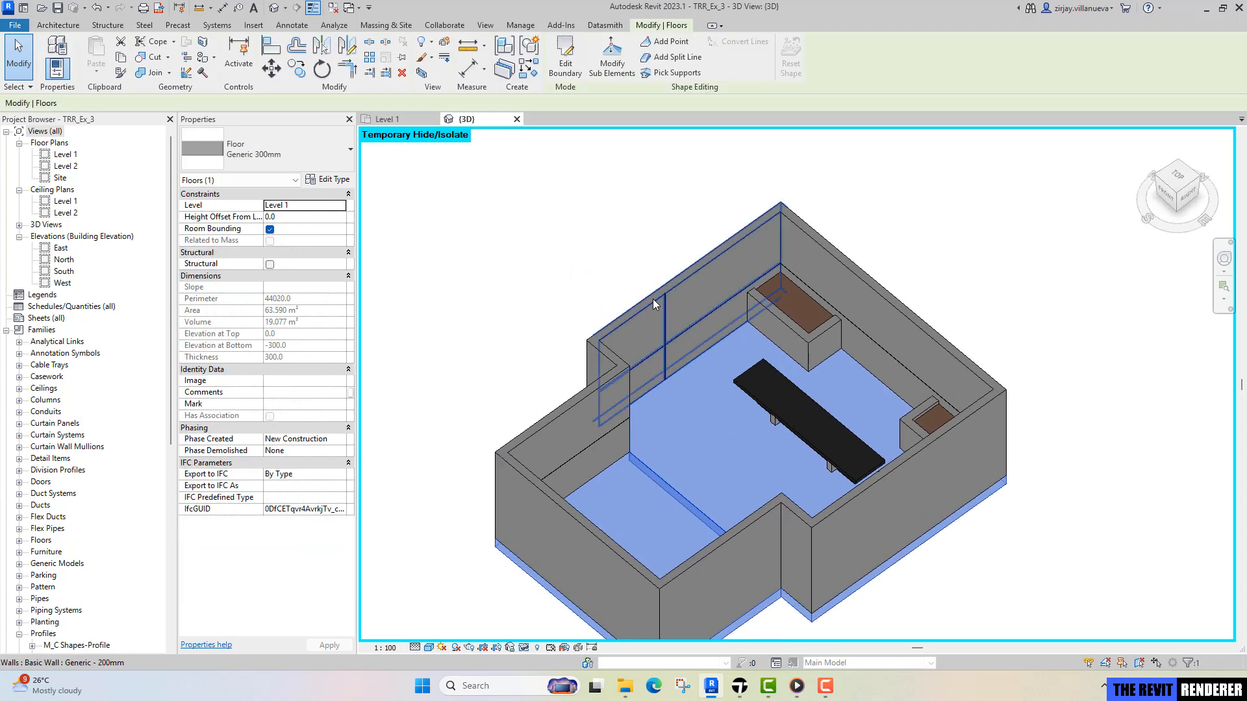
scroll(653, 298, "up", 5)
key("Escape")
Inspect the vertical reveal on the interior wall face and the full chain of room walls.
scroll(676, 299, "up", 1)
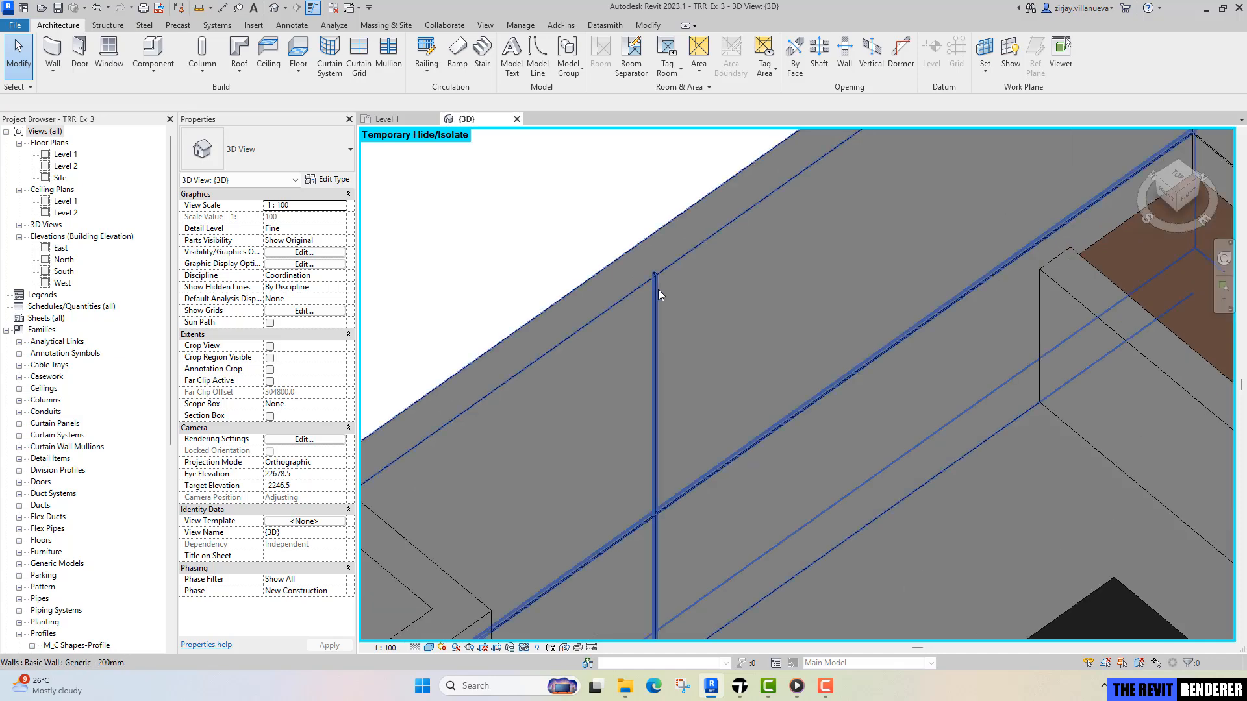
left_click(658, 289)
scroll(676, 312, "down", 2)
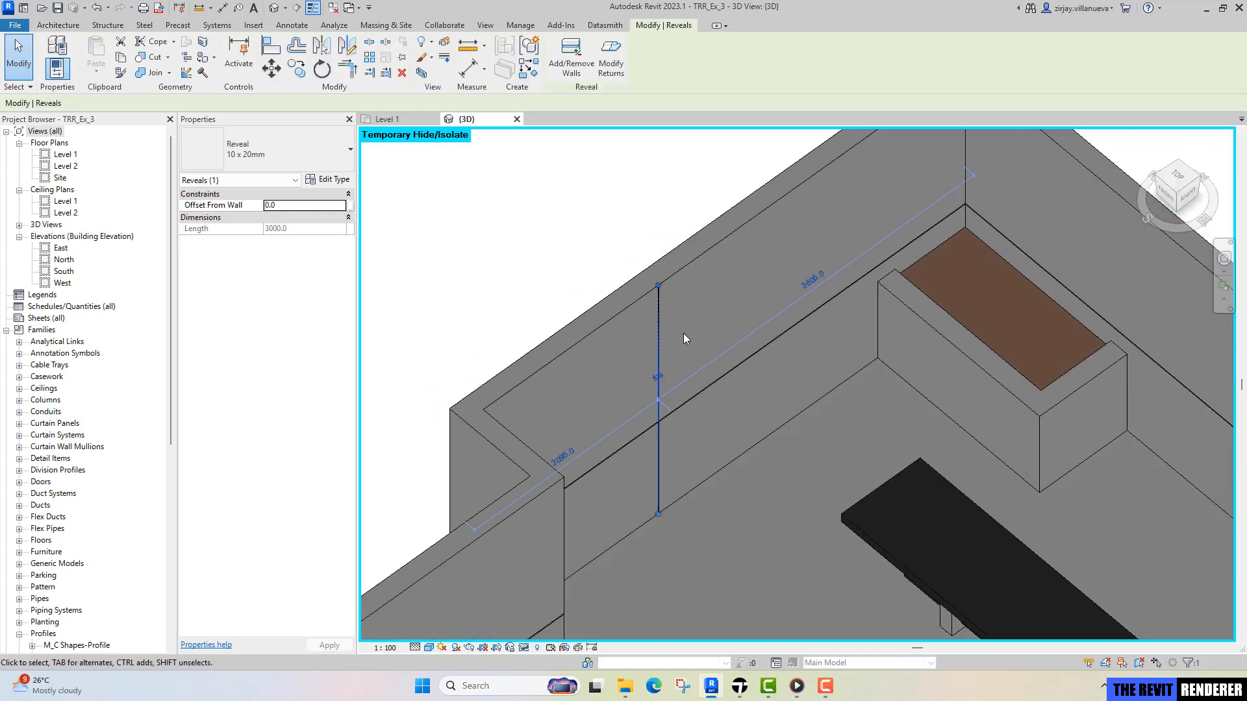
key("Escape")
key("Tab")
left_click(707, 387)
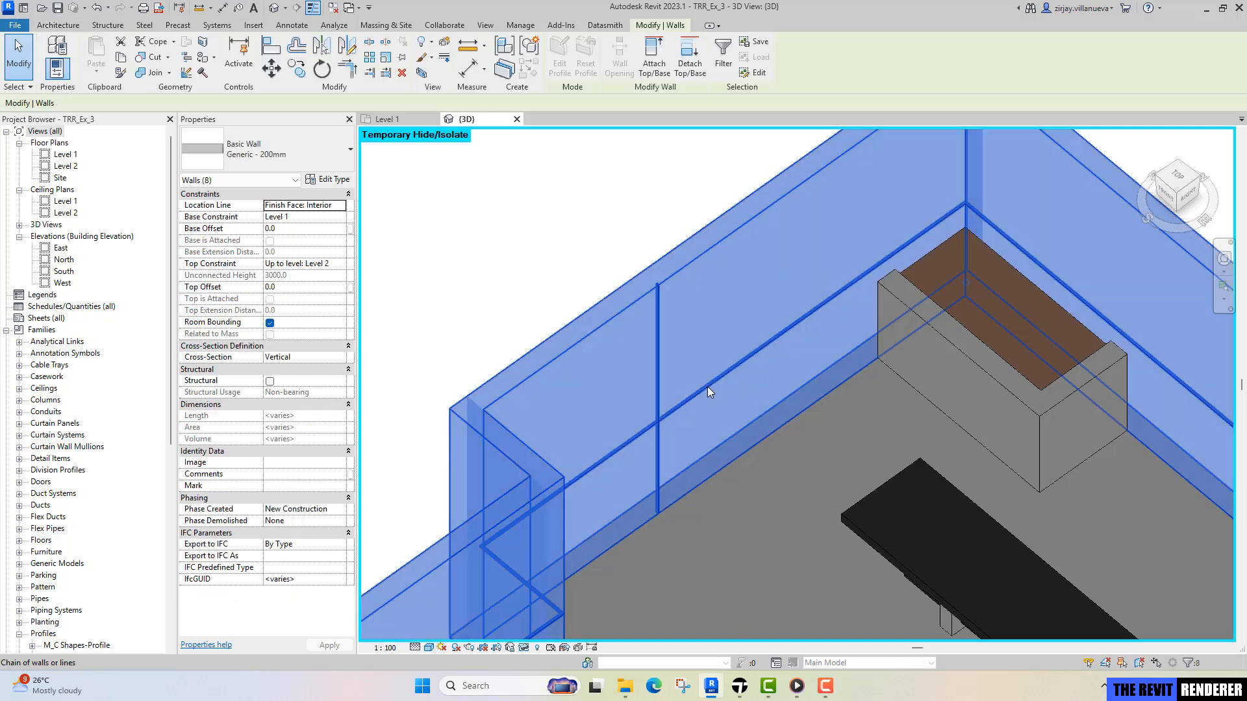
scroll(710, 388, "down", 3)
middle_click_drag(713, 488, 756, 493, "shift")
key("Escape")
Inspect the built-in casework along the back wall and the desk in the middle of the room.
middle_click_drag(714, 551, 752, 356)
left_click(807, 355)
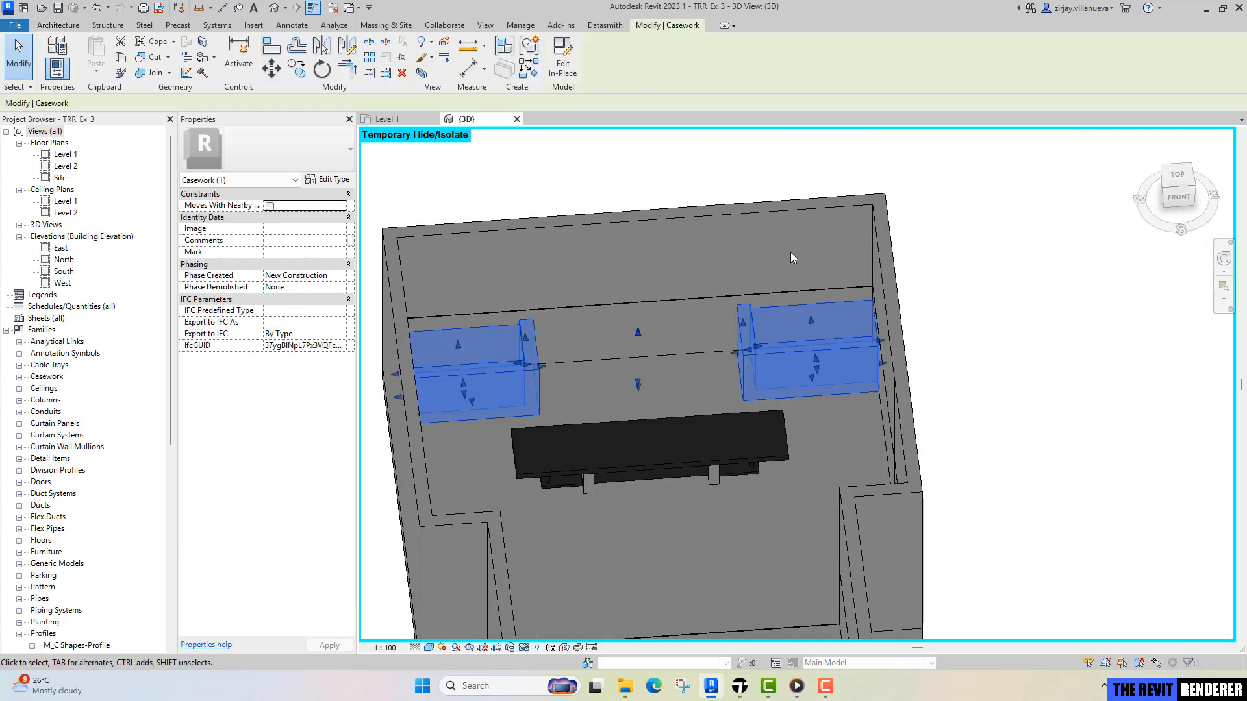
key("Escape")
middle_click_drag(628, 375, 681, 330)
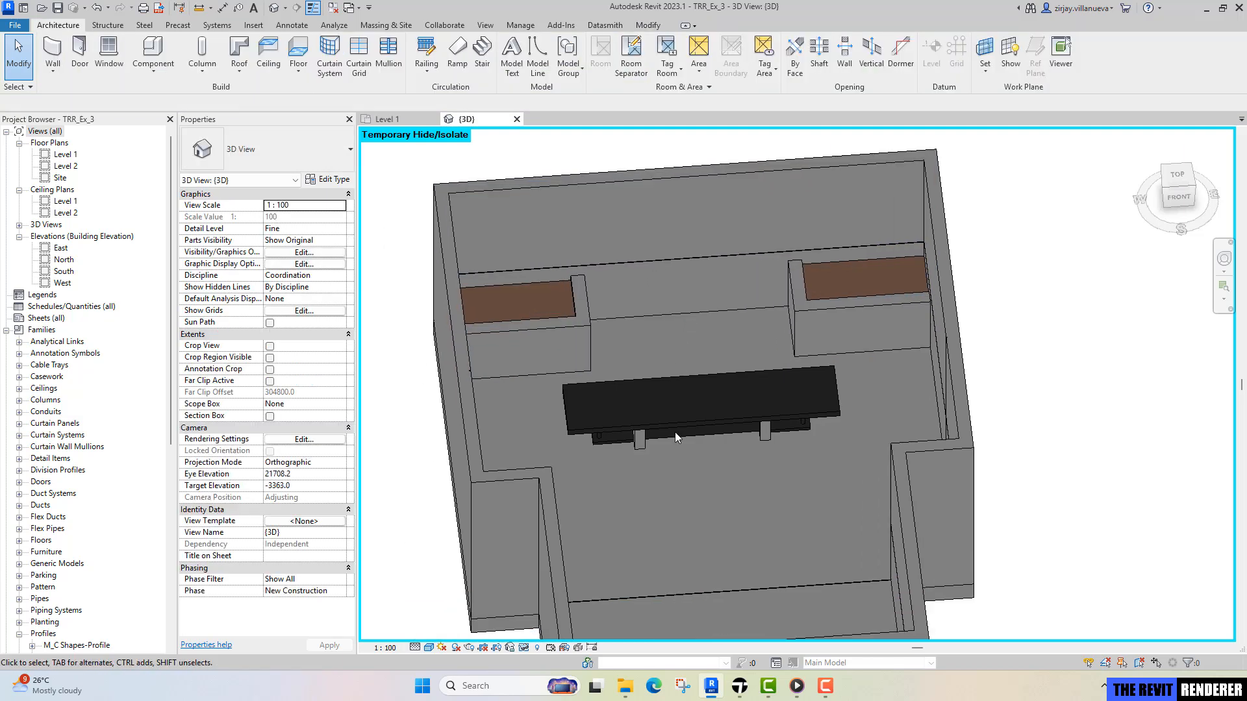
left_click(656, 425)
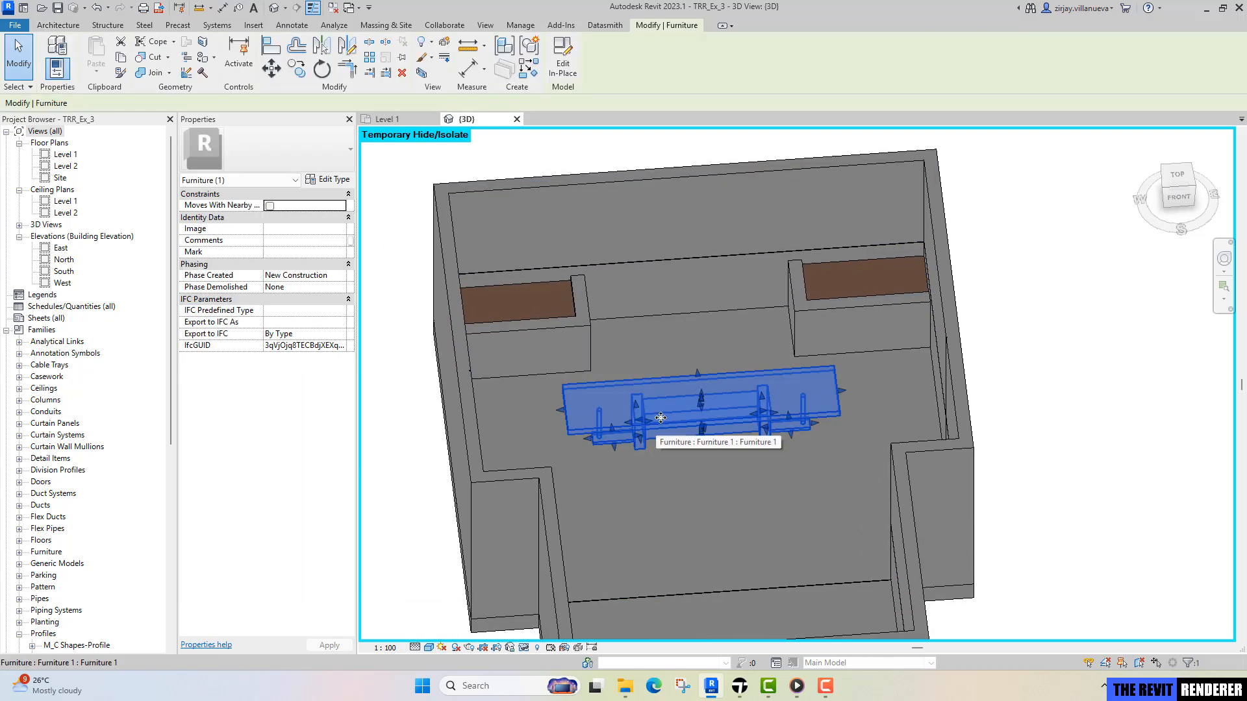
key("Escape")
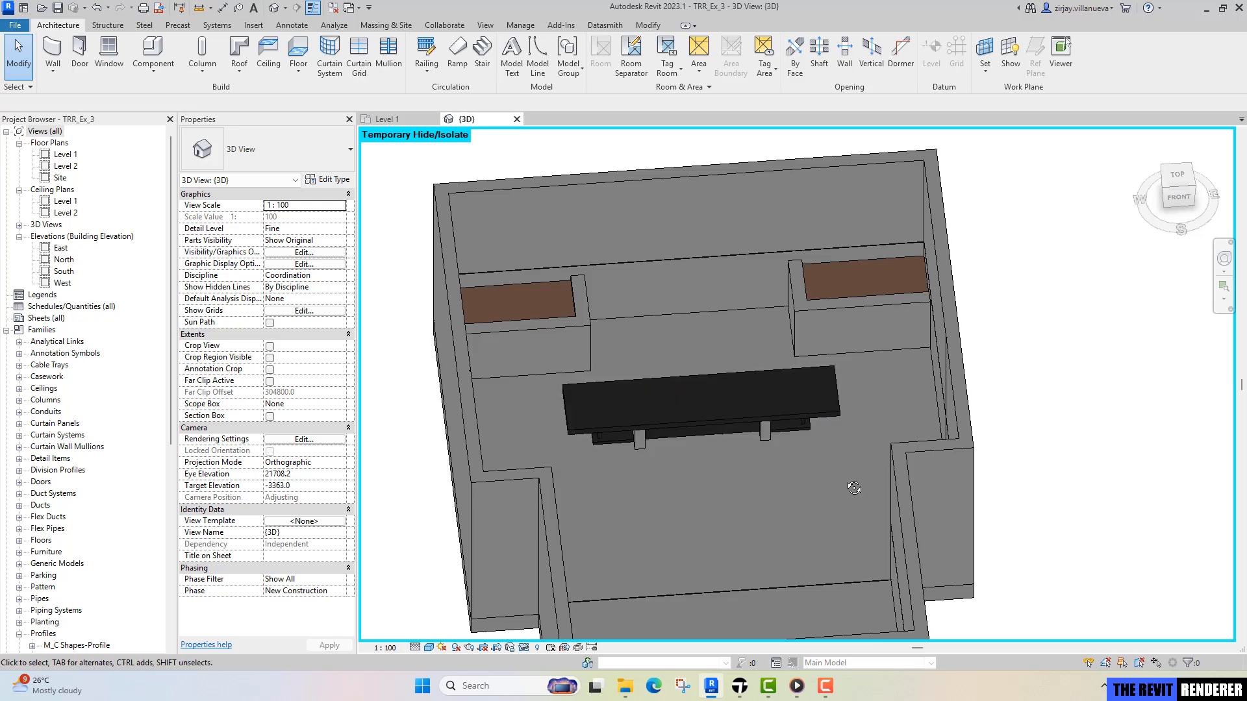
middle_click_drag(772, 429, 808, 374, "shift")
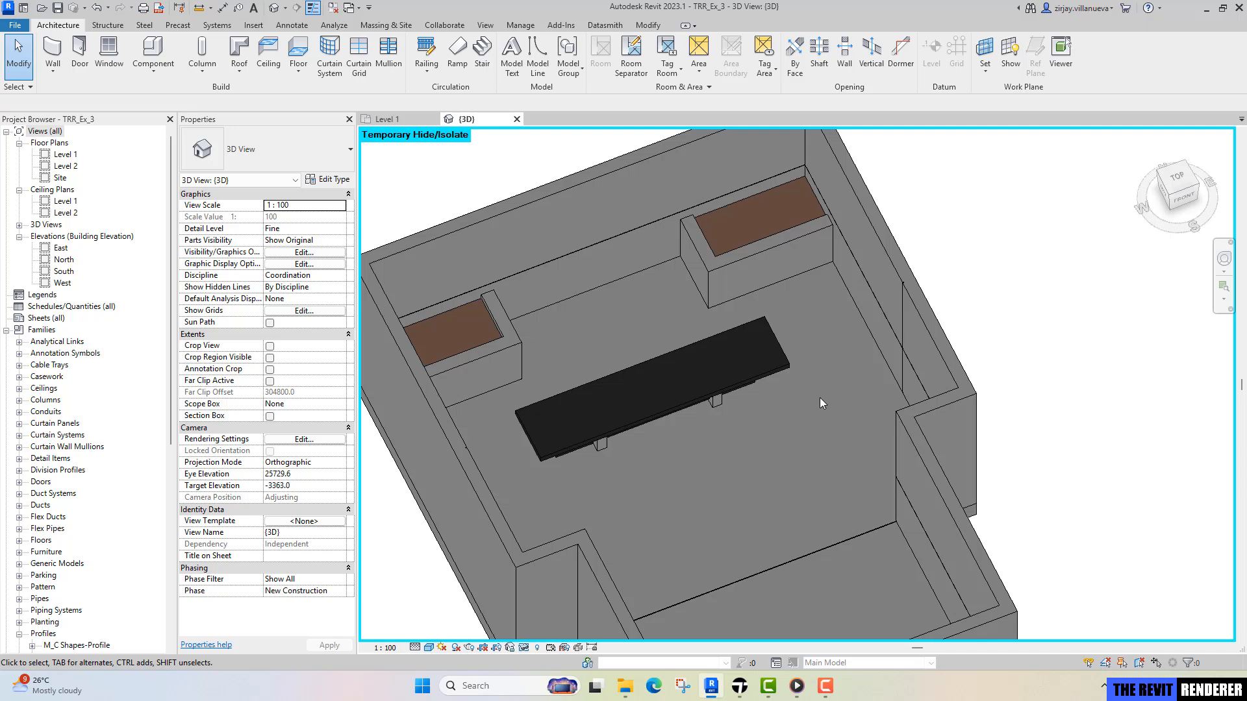
middle_click_drag(820, 397, 846, 451)
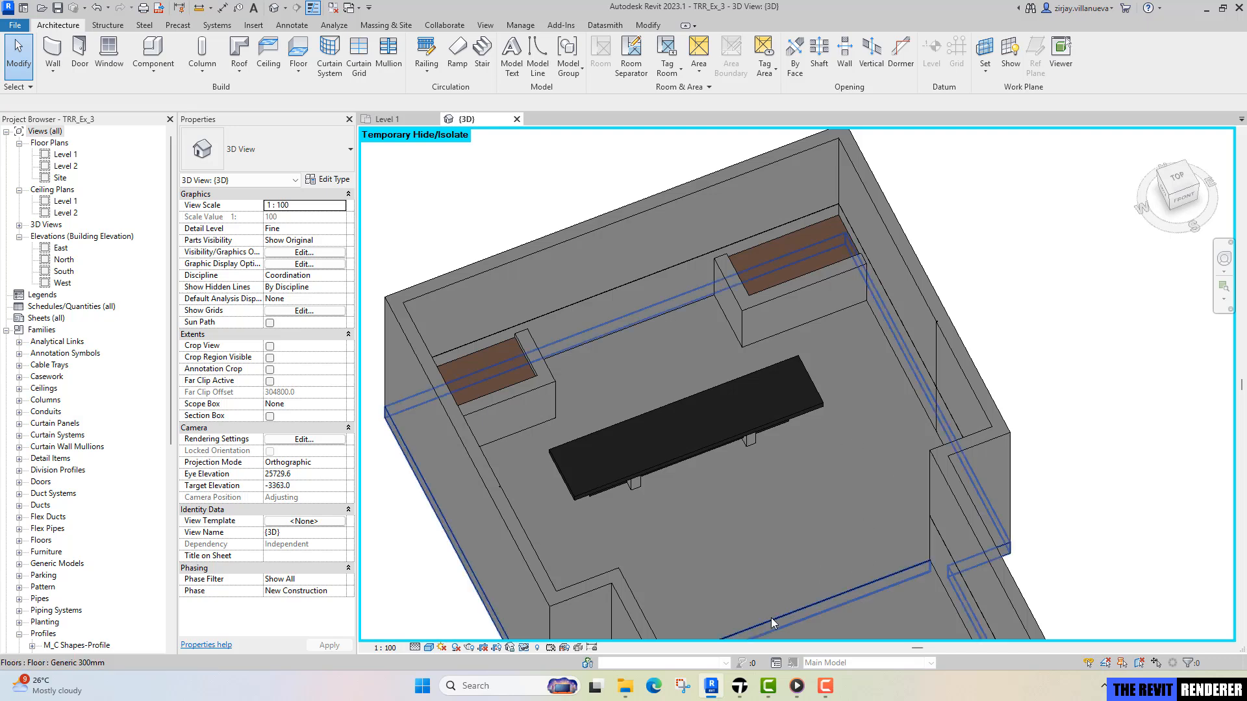
Check the paused reference clip in Media Player and return to Revit to compare it with the room model.
left_click(828, 687)
left_click(797, 686)
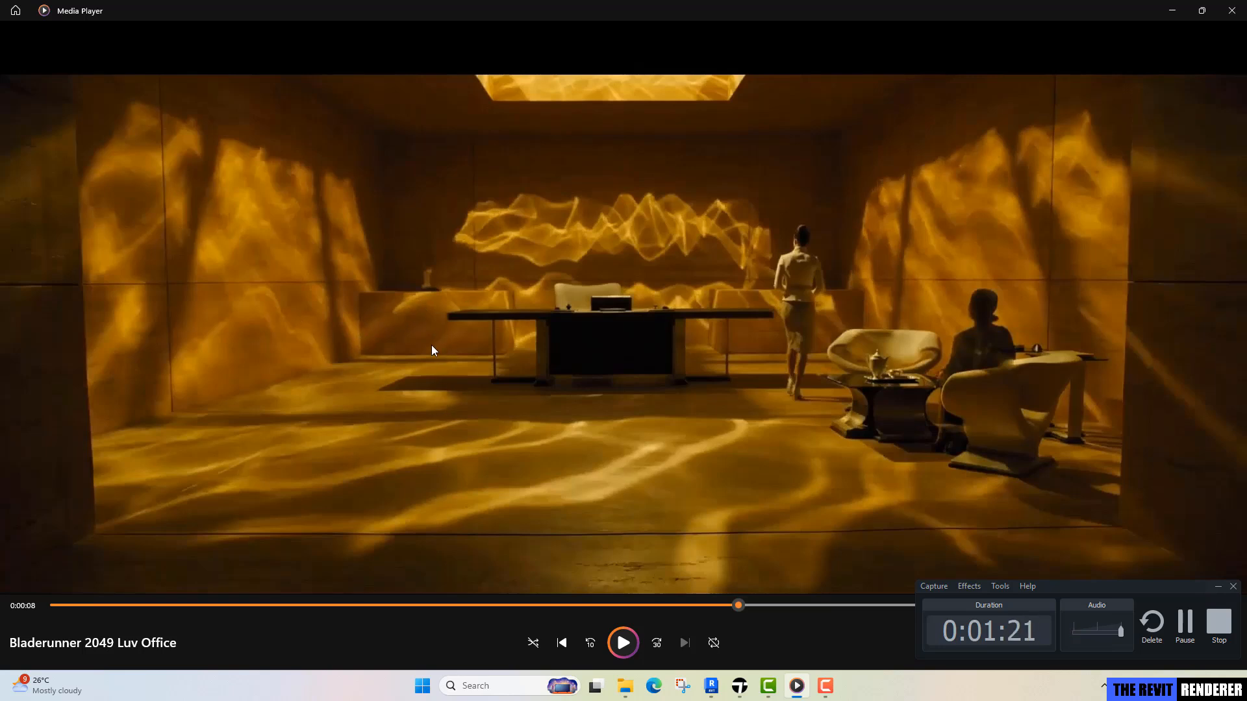
left_click(711, 686)
scroll(705, 436, "down", 1)
middle_click_drag(726, 448, 718, 382)
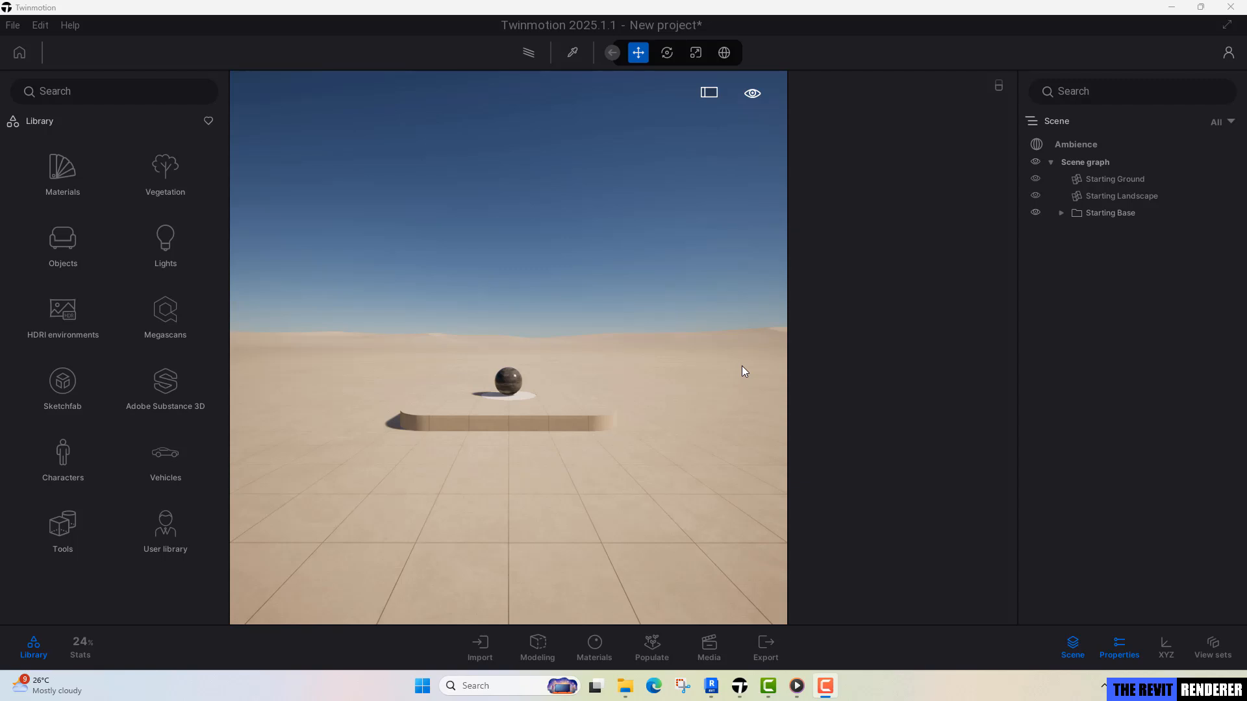
In Twinmotion, delete the Starting Base, Starting Ground and Starting Landscape from the scene.
left_click(1108, 216)
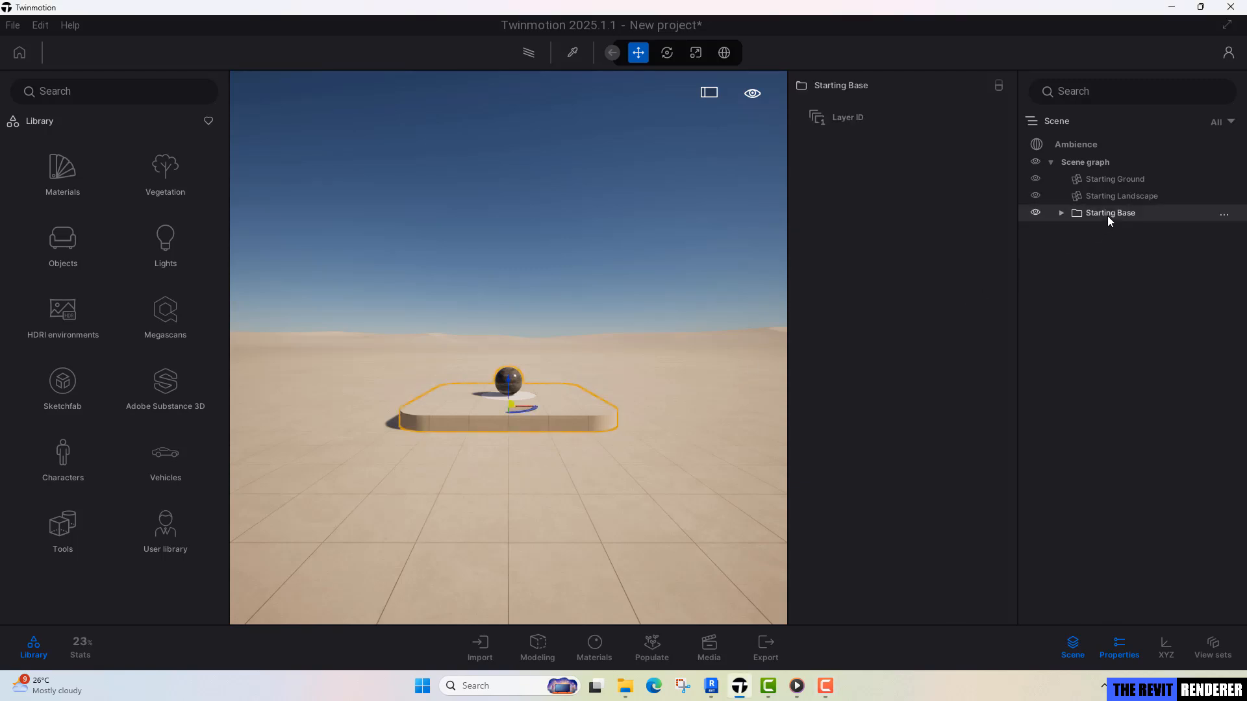
key("Delete")
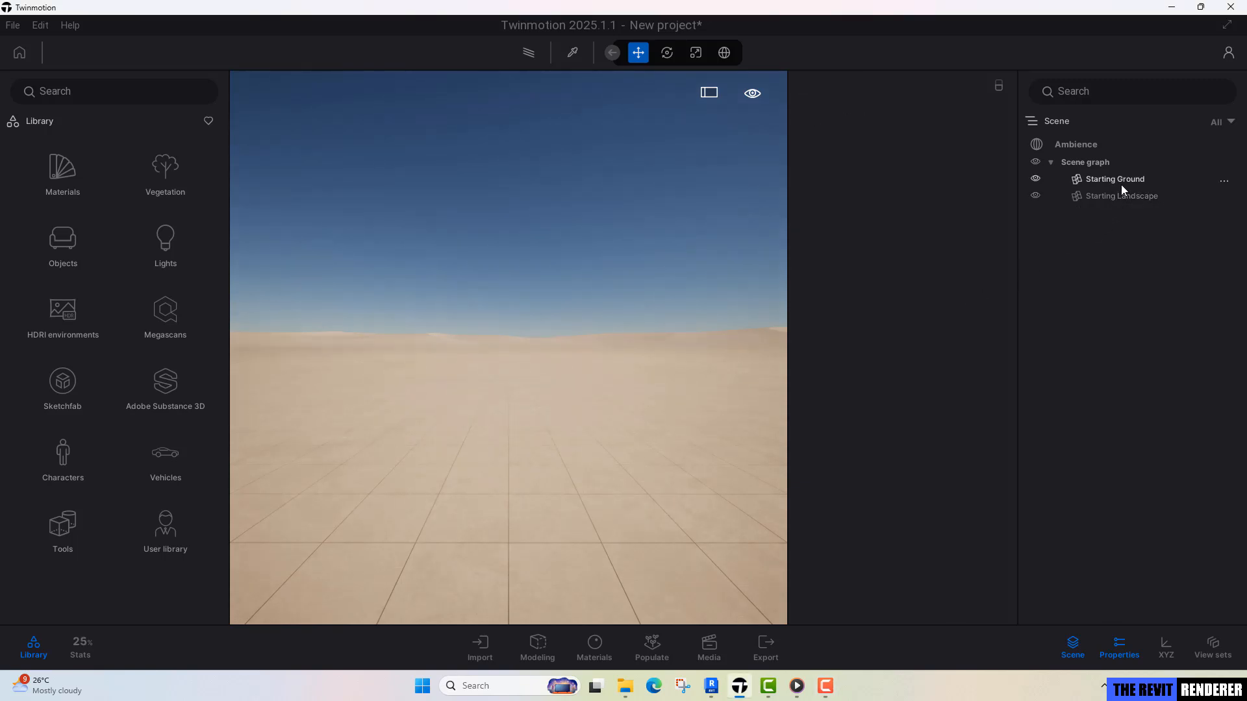
left_click(1121, 194)
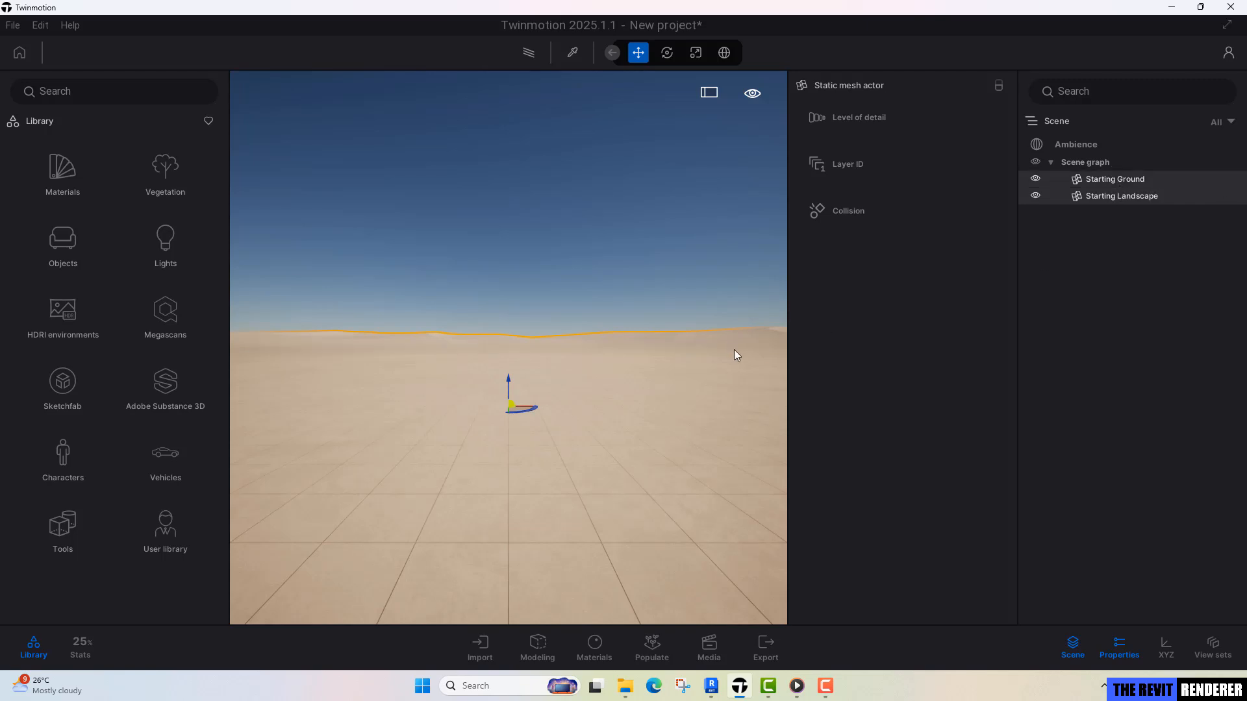
key("Delete")
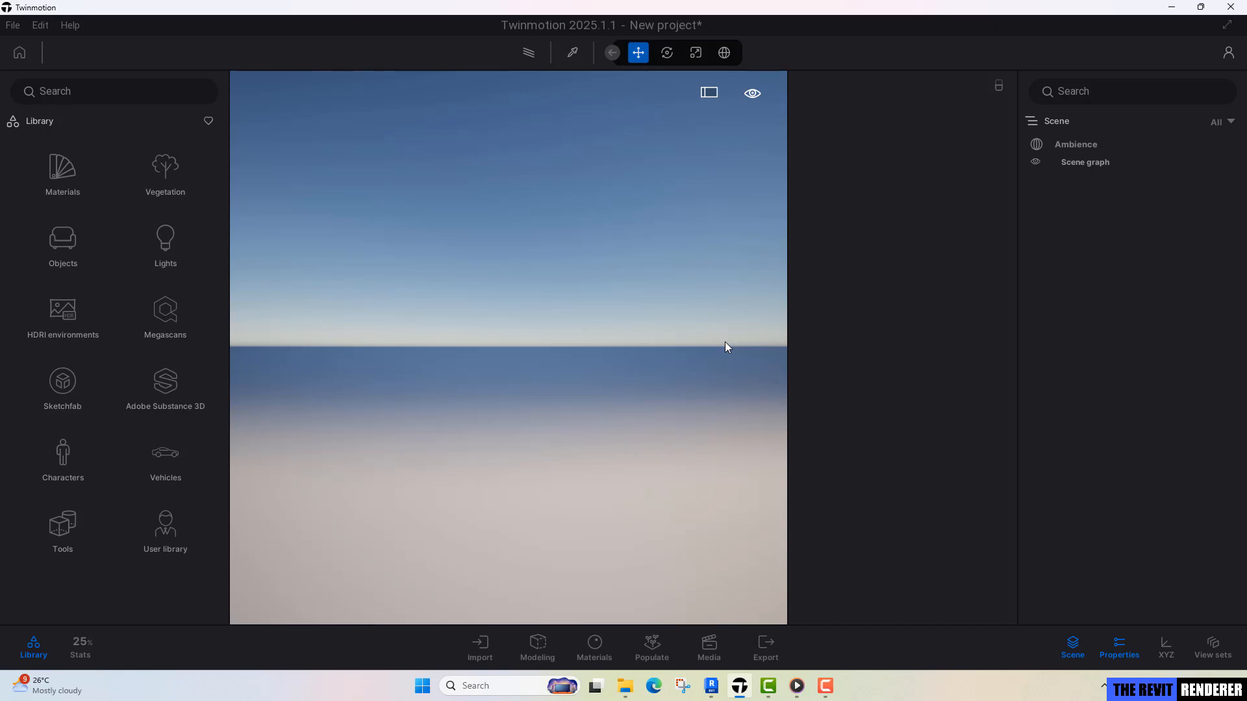
Check the reference clip's lighting in Media Player, then set Twinmotion's Ambience environment to HDRI.
left_click(797, 687)
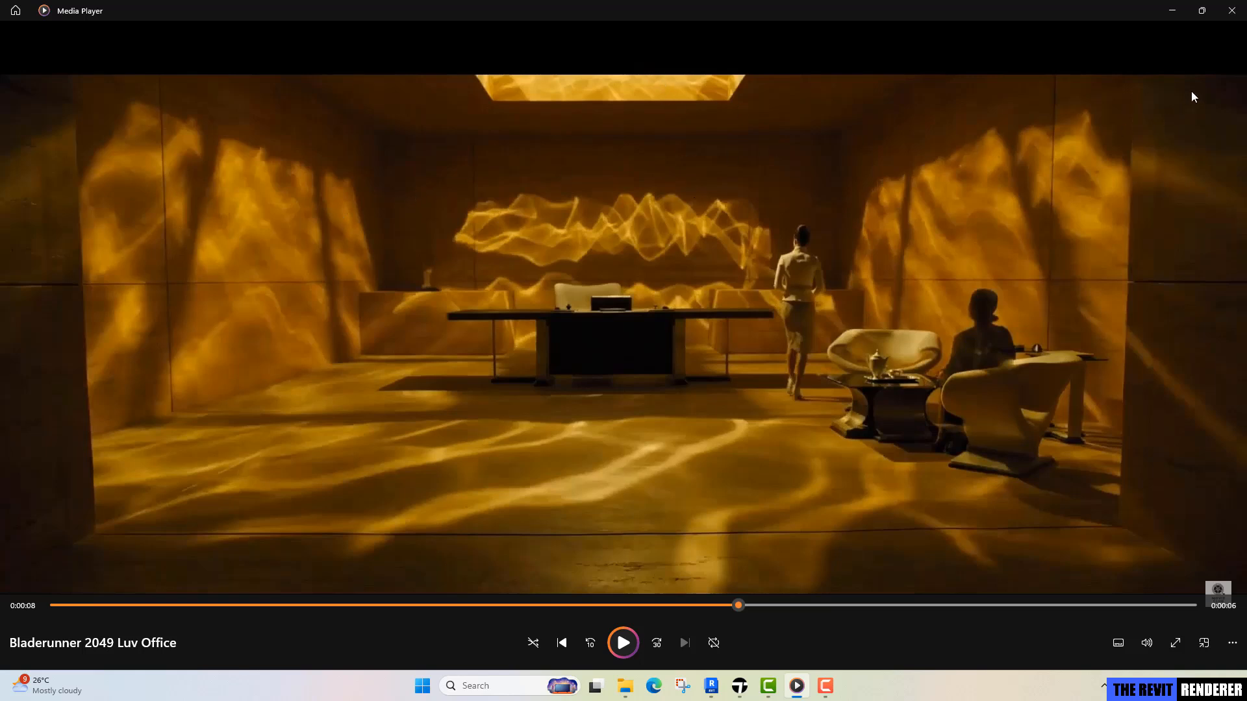
left_click(1173, 12)
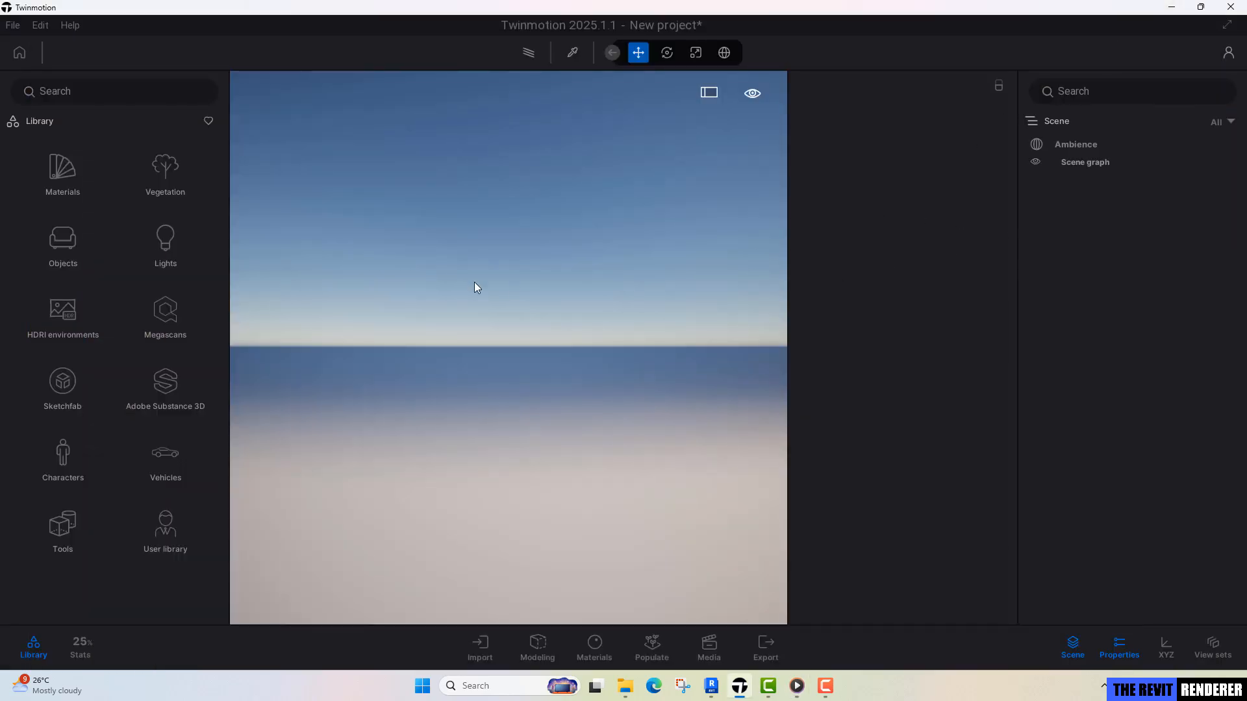
left_click(1058, 146)
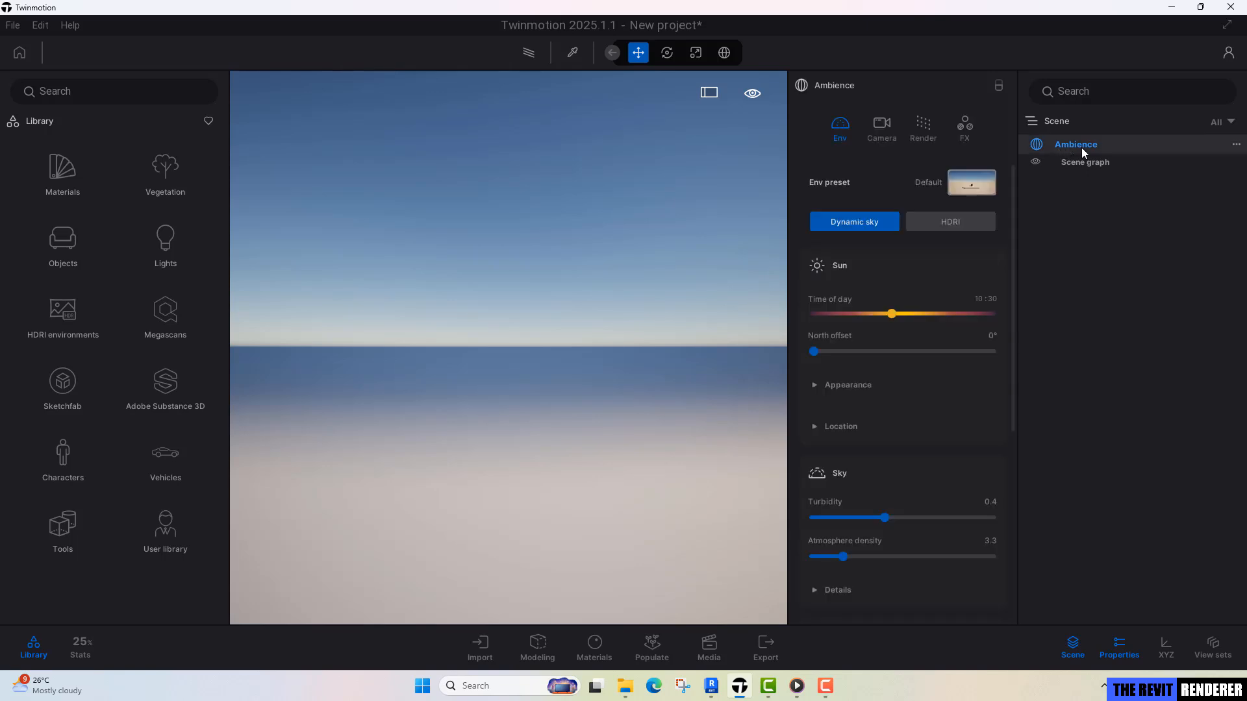
left_click(953, 224)
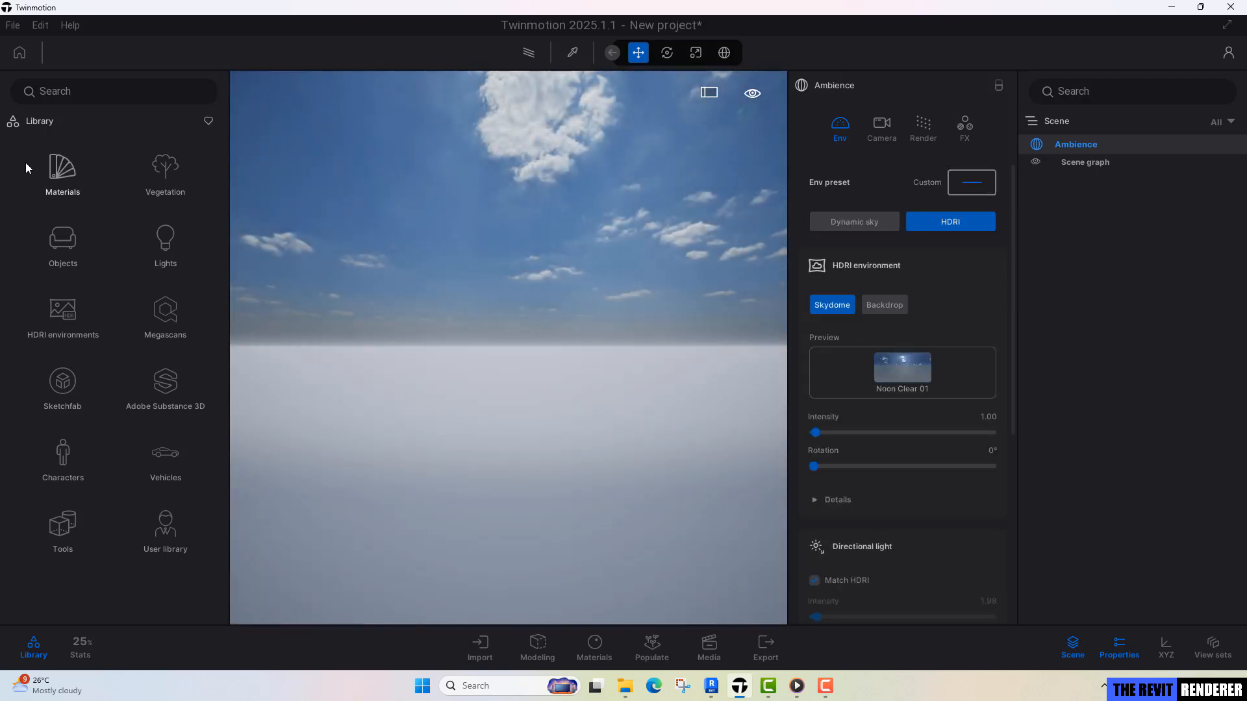
Apply the LowSun Overcast 17 sky from the low sun overcast HDRI library as the environment's skydome.
left_click(53, 324)
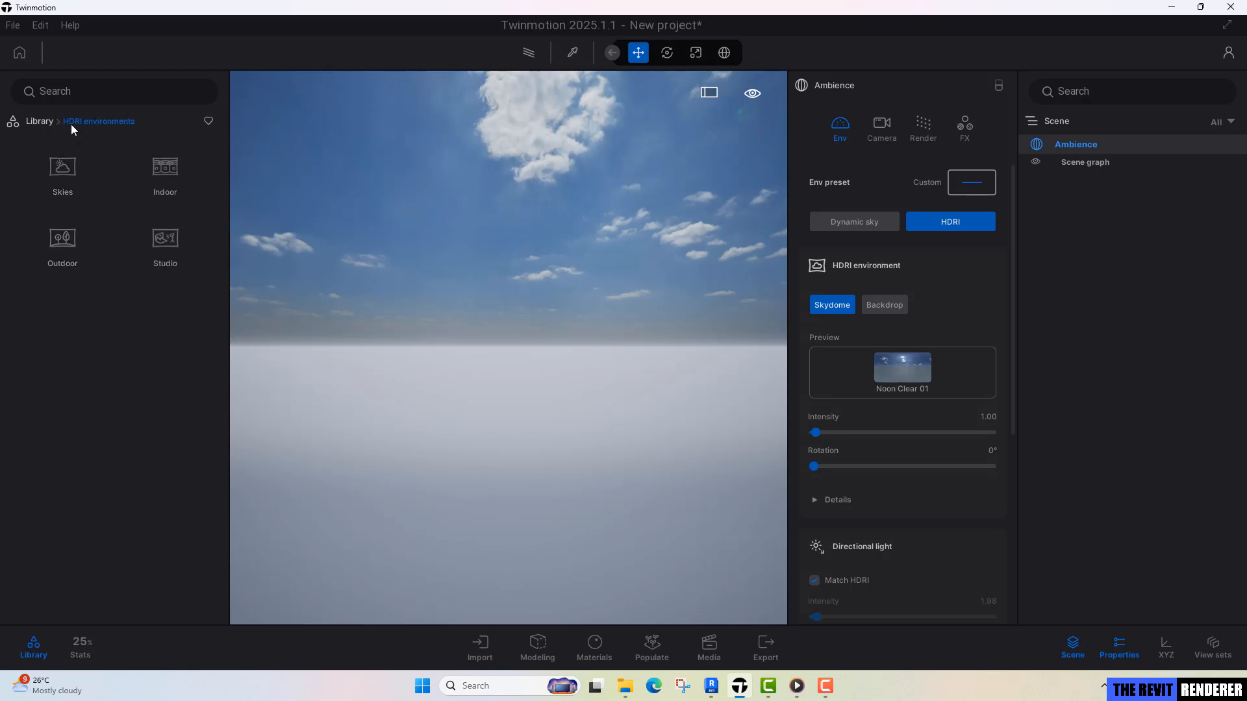
left_click(74, 170)
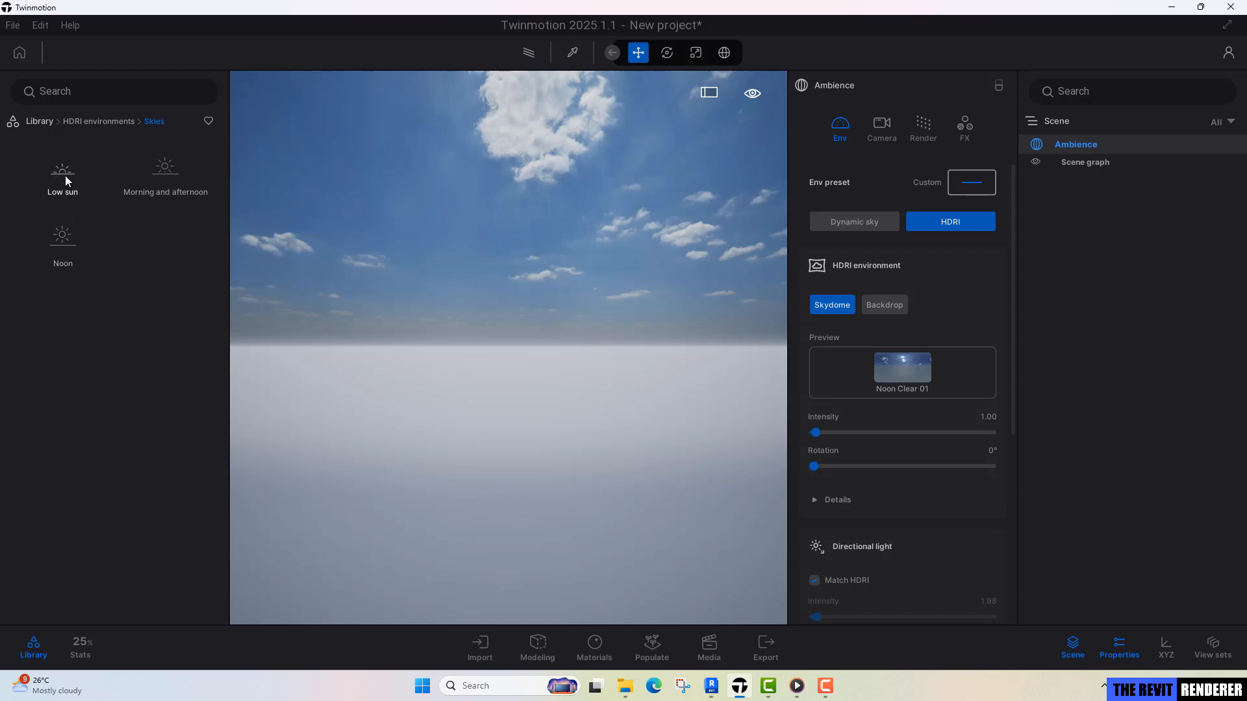
left_click(65, 176)
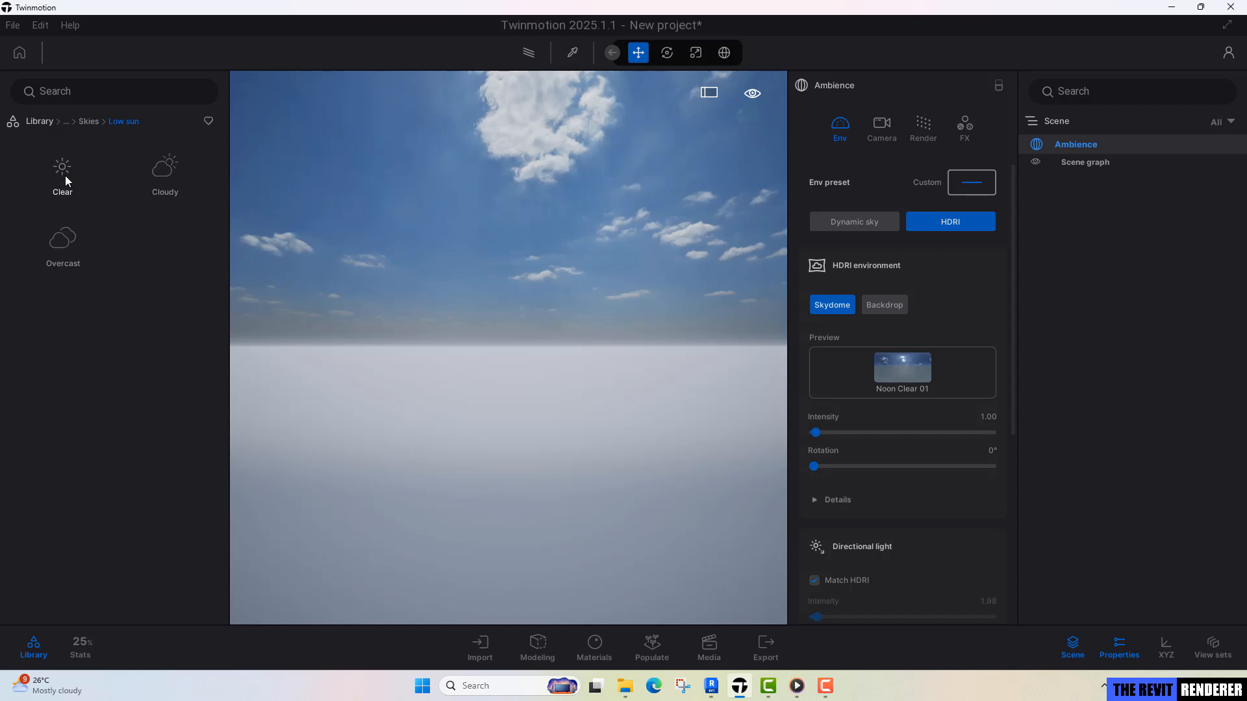
left_click(60, 247)
scroll(53, 444, "down", 1)
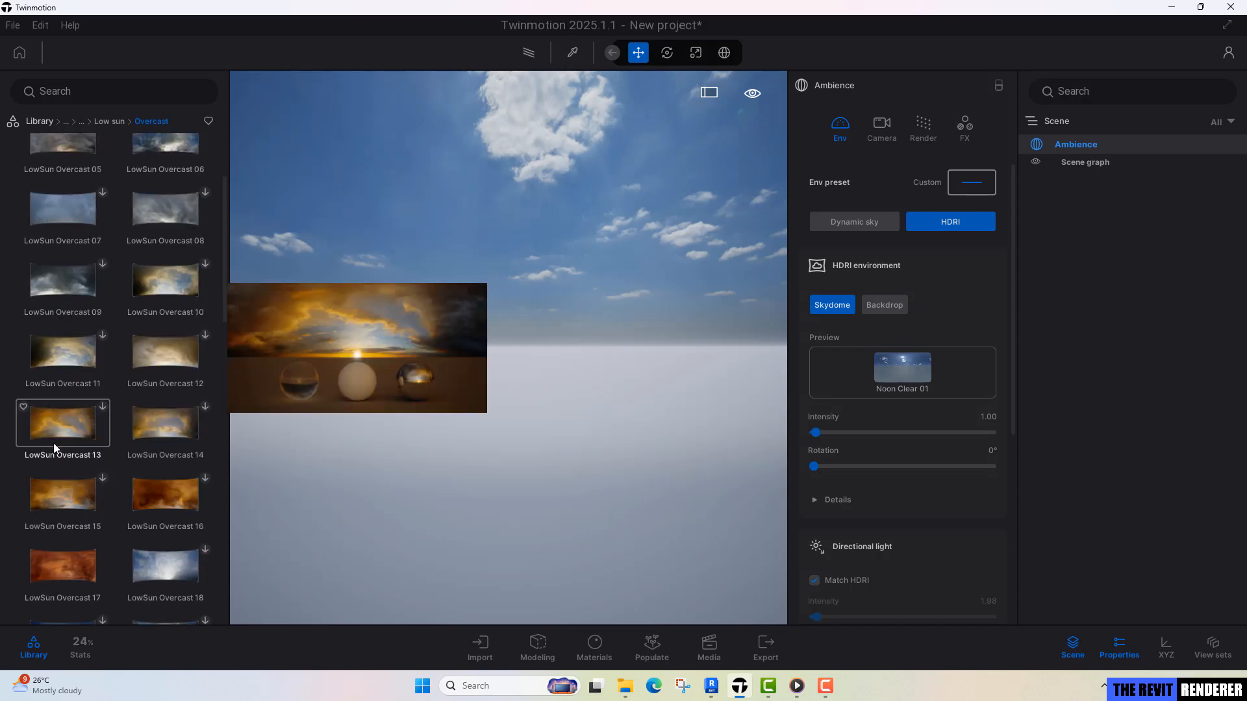
scroll(53, 443, "down", 2)
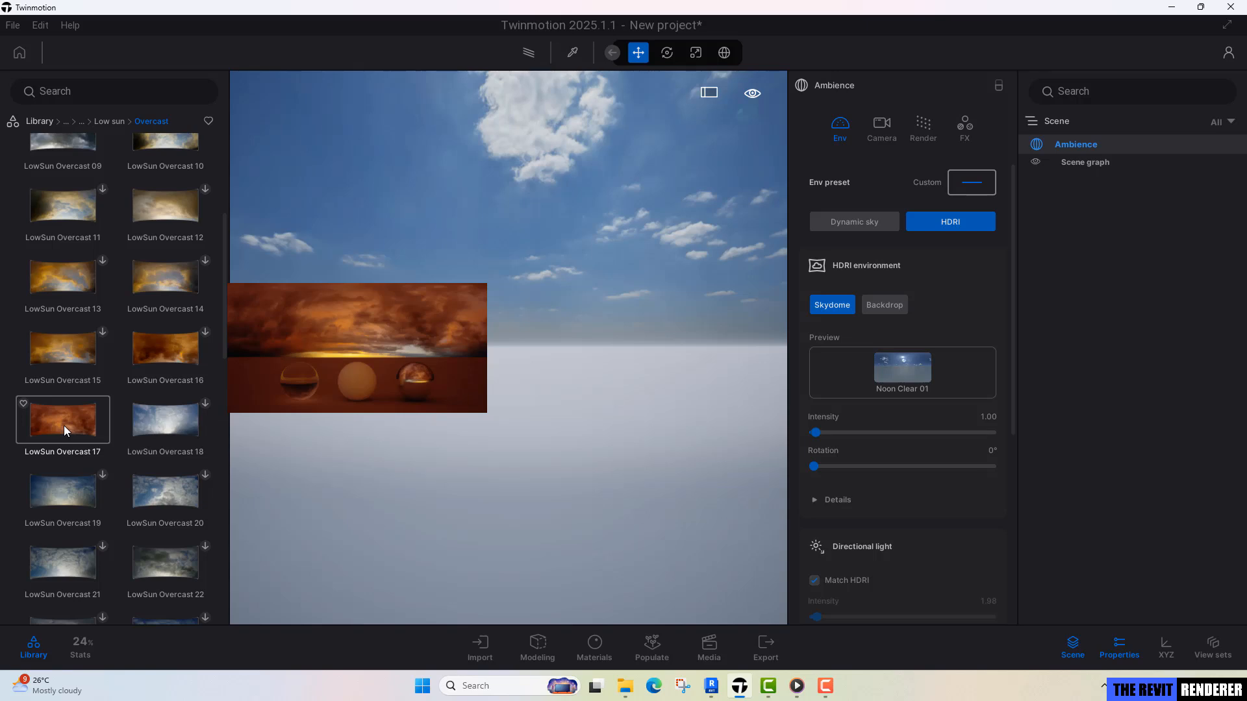
left_click_drag(64, 426, 964, 202)
left_click_drag(910, 350, 906, 368)
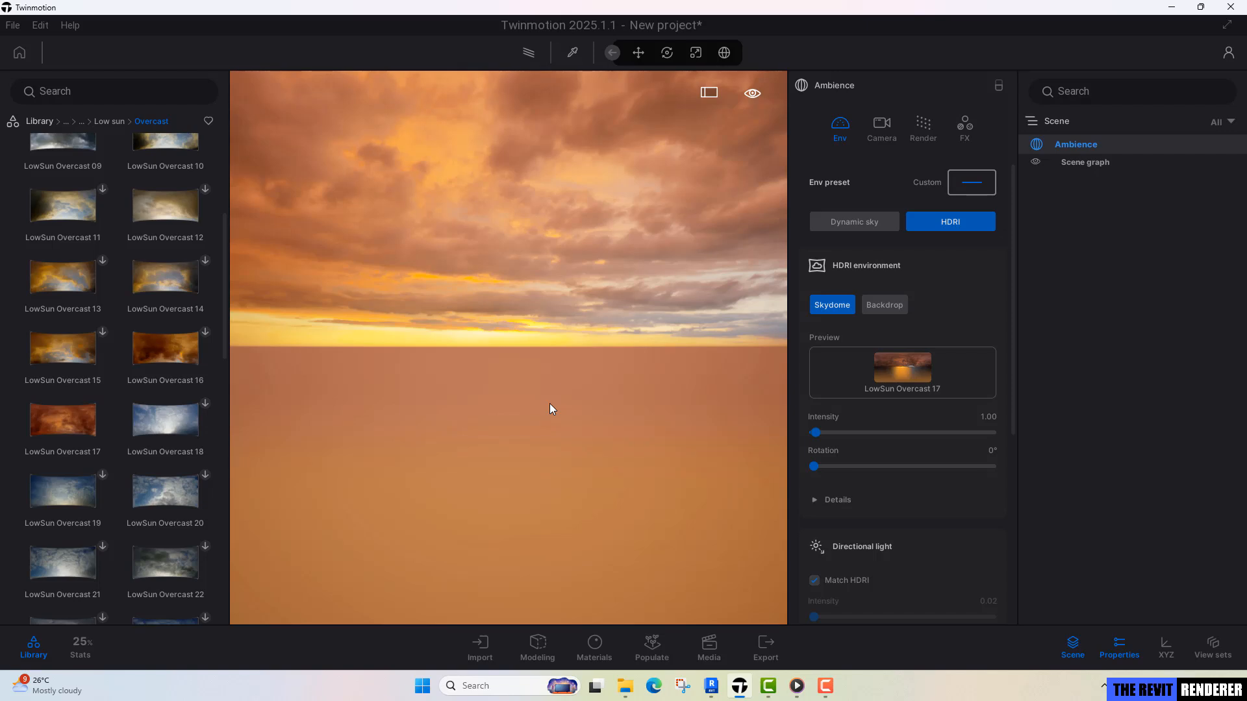
Import the Revit model TRR_Ex_3__3D_ through Direct Link, with Collapse set to Keep hierarchy.
left_click(486, 644)
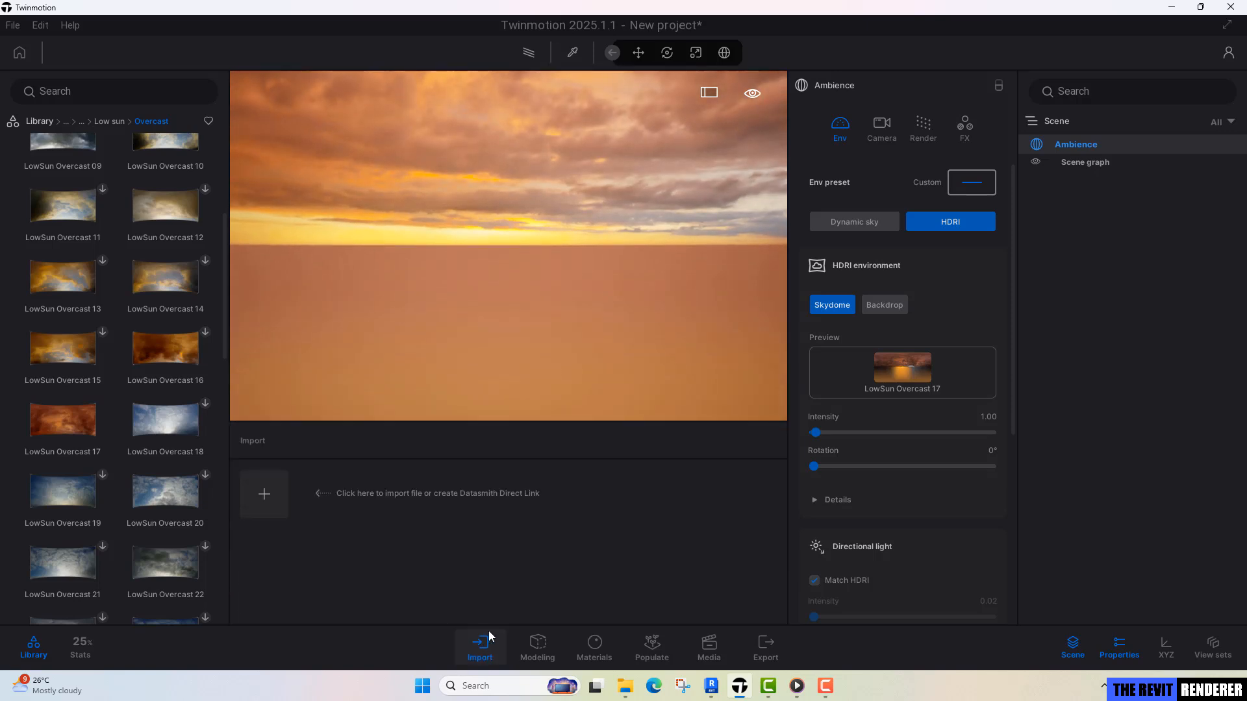
left_click(278, 501)
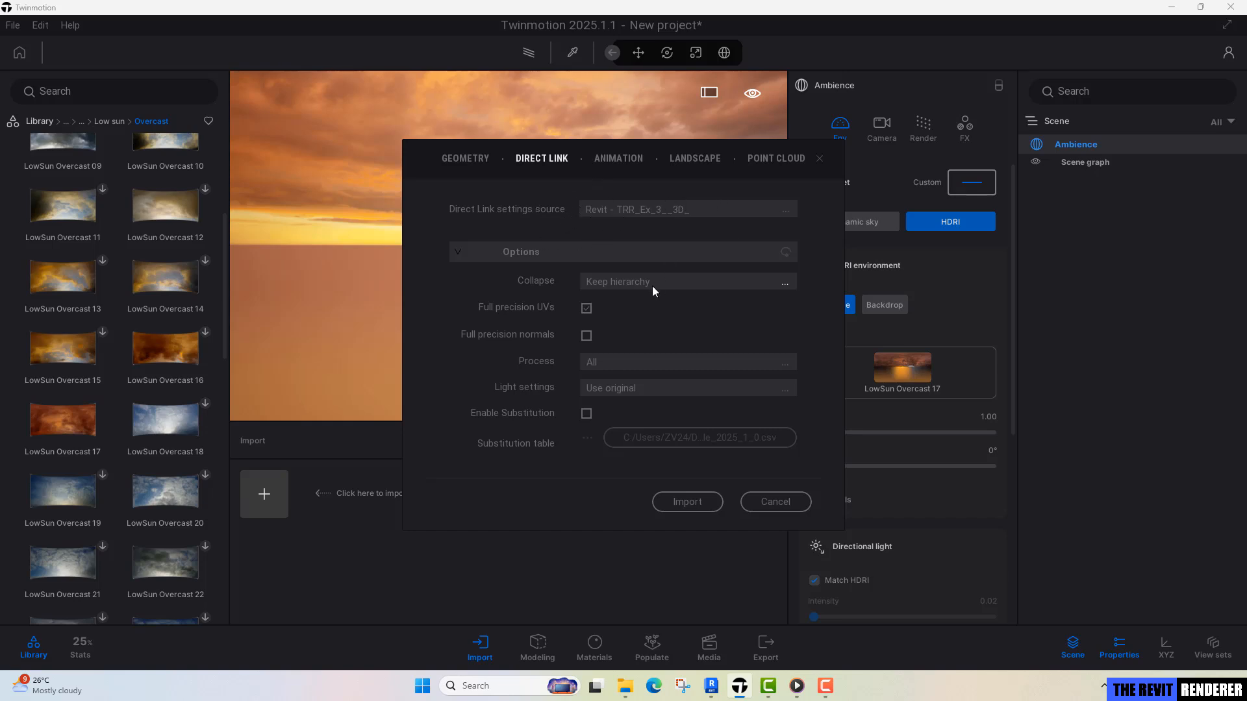
left_click(606, 283)
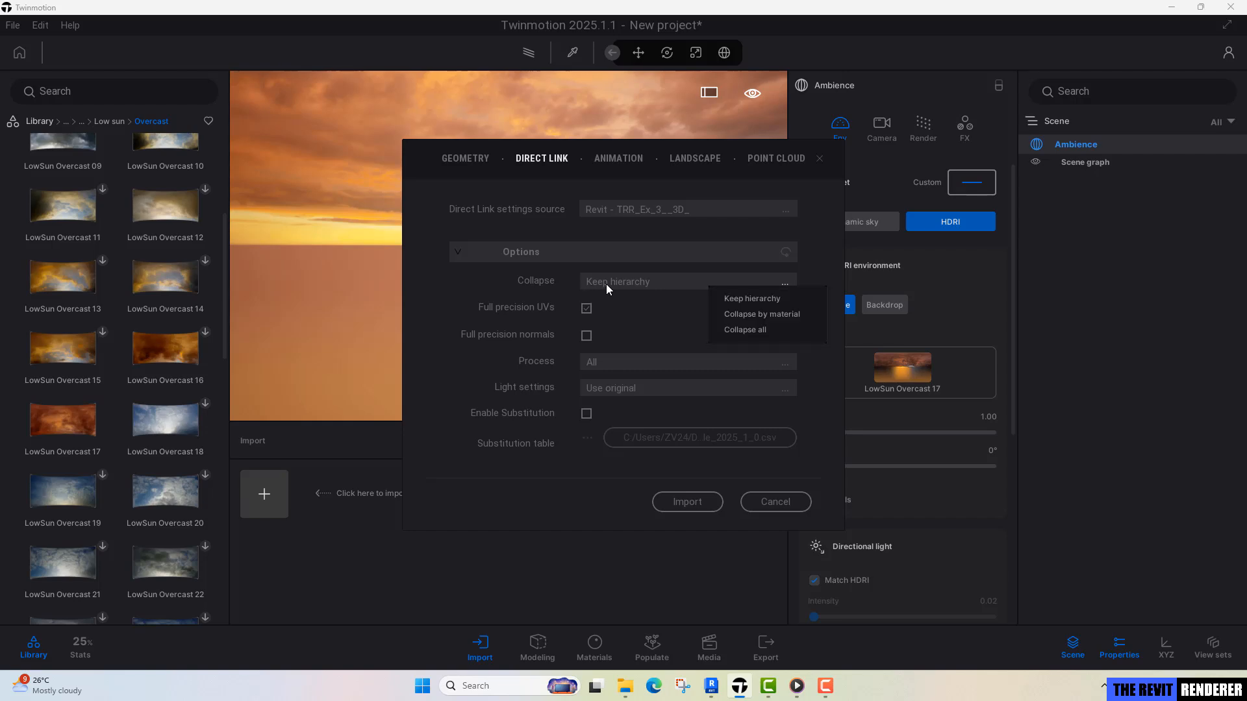
left_click(647, 296)
left_click(689, 502)
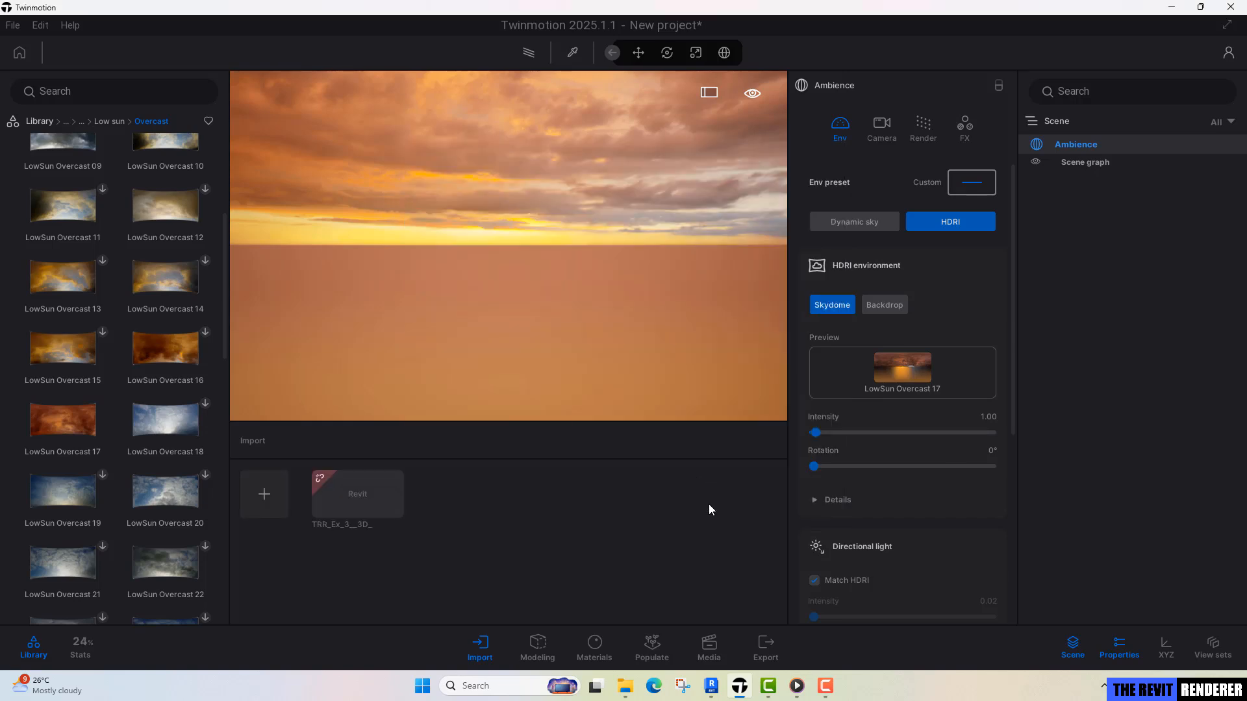
Navigate the view to examine the exterior of the imported room model.
key("a")
right_click_drag(513, 348, 492, 304)
key("w")
key("s")
key("s")
key("e")
key("w")
key("q")
key("q")
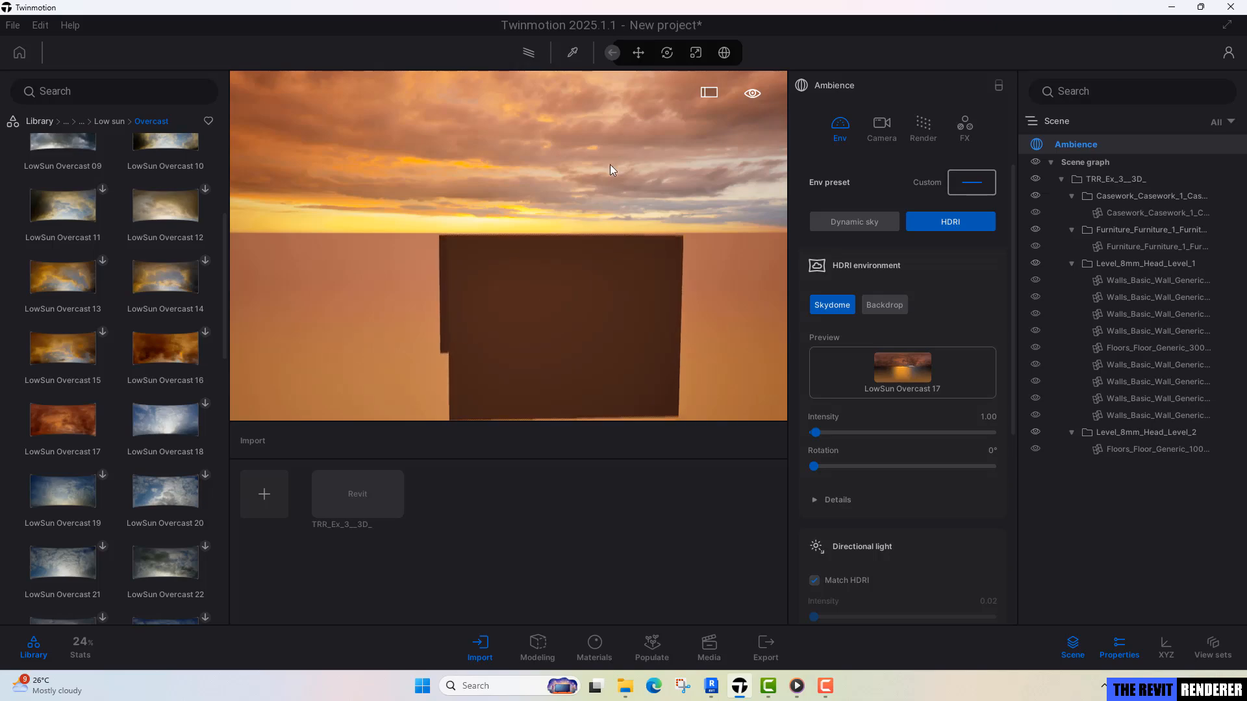
Switch to Revit, synchronize the 3D view through the Datasmith Direct Link, and return to Twinmotion.
left_click(712, 684)
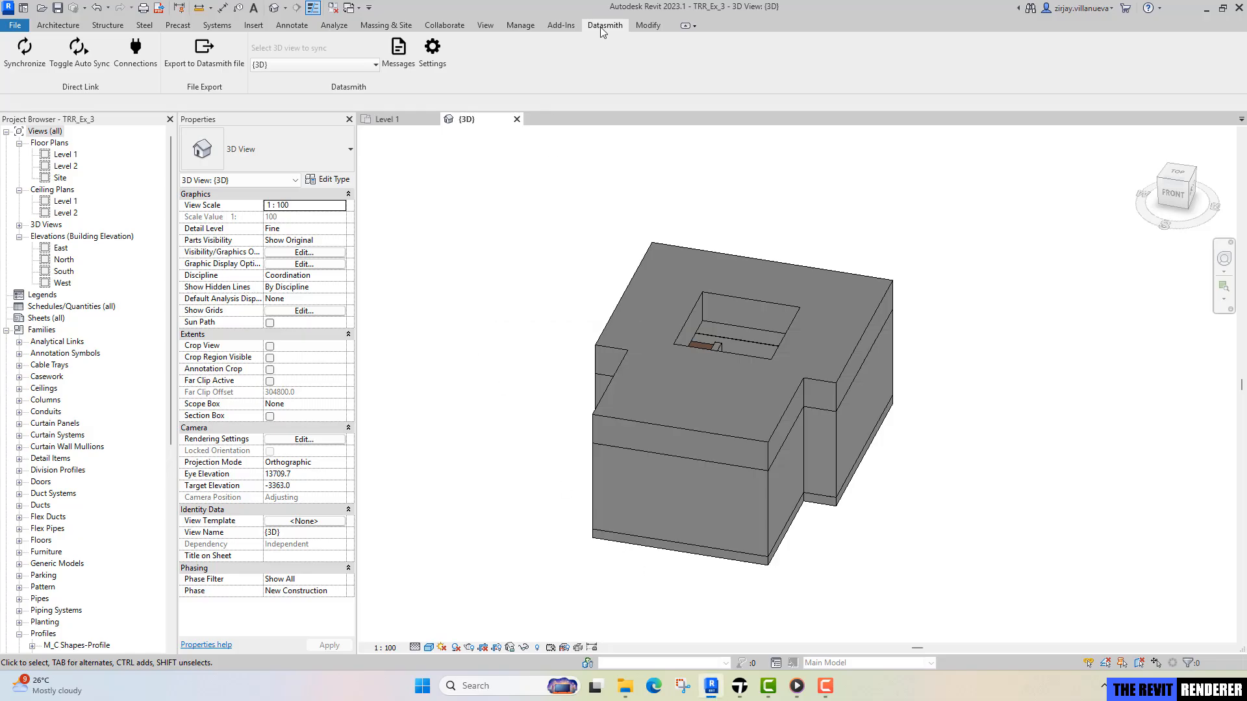
left_click(24, 69)
left_click(739, 686)
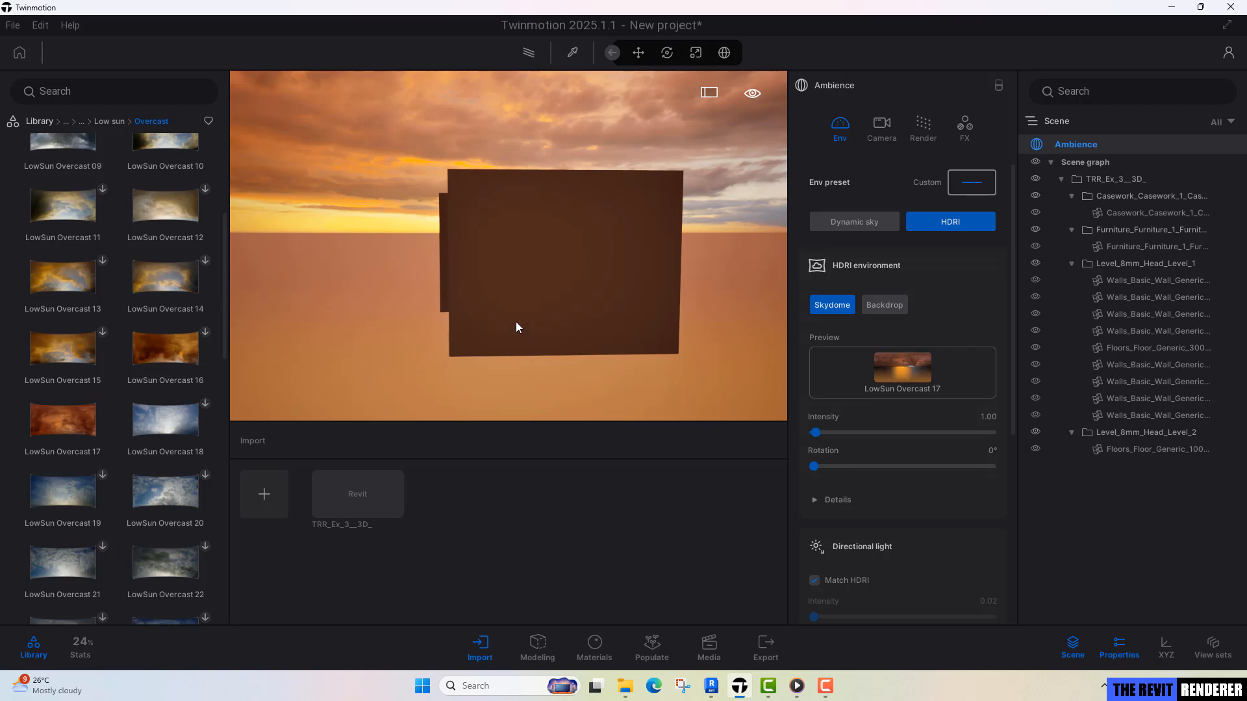
Position the view inside the room, centred on the desk with the skylight opening and both side walls in frame.
right_click_drag(516, 322, 528, 321)
key("w")
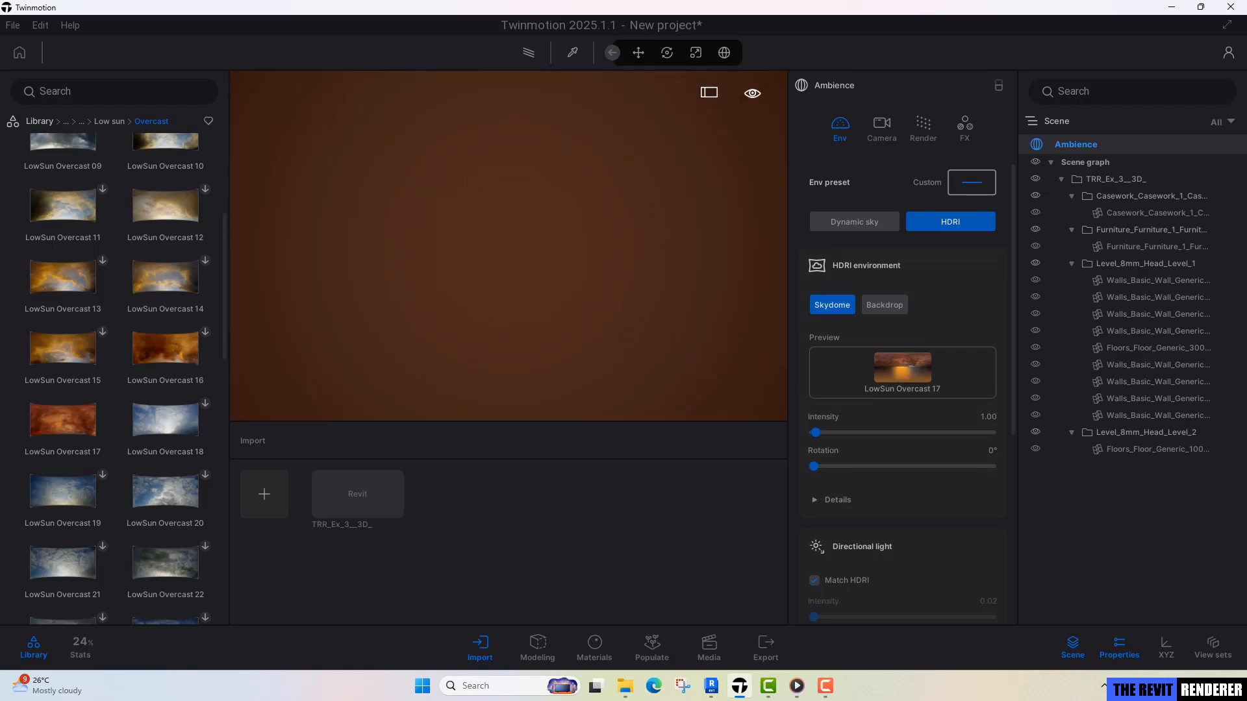
key("w")
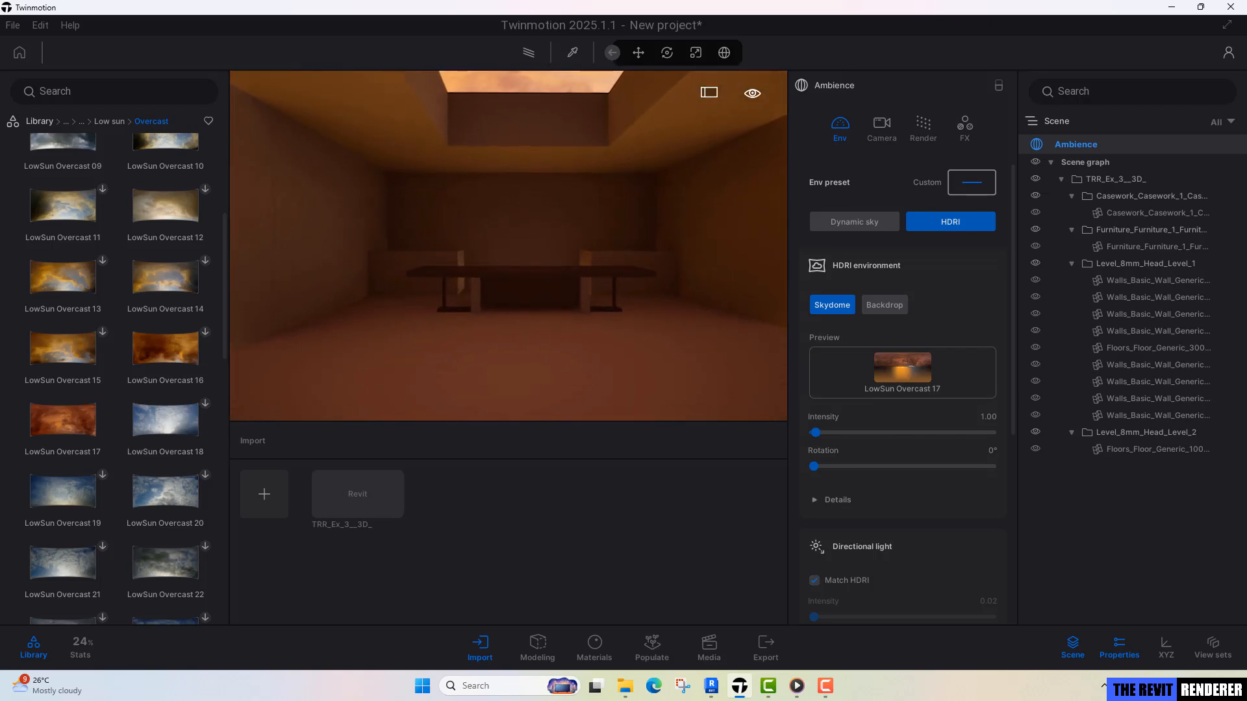
key("s")
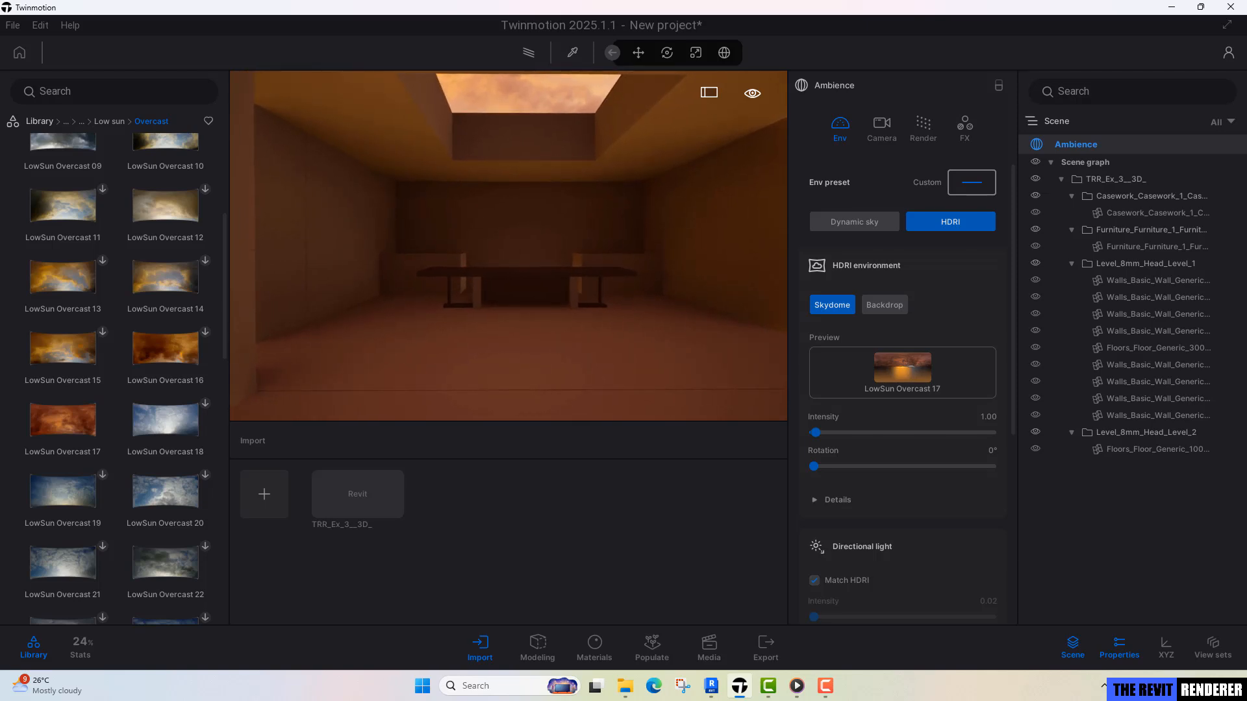
key("d")
key("s")
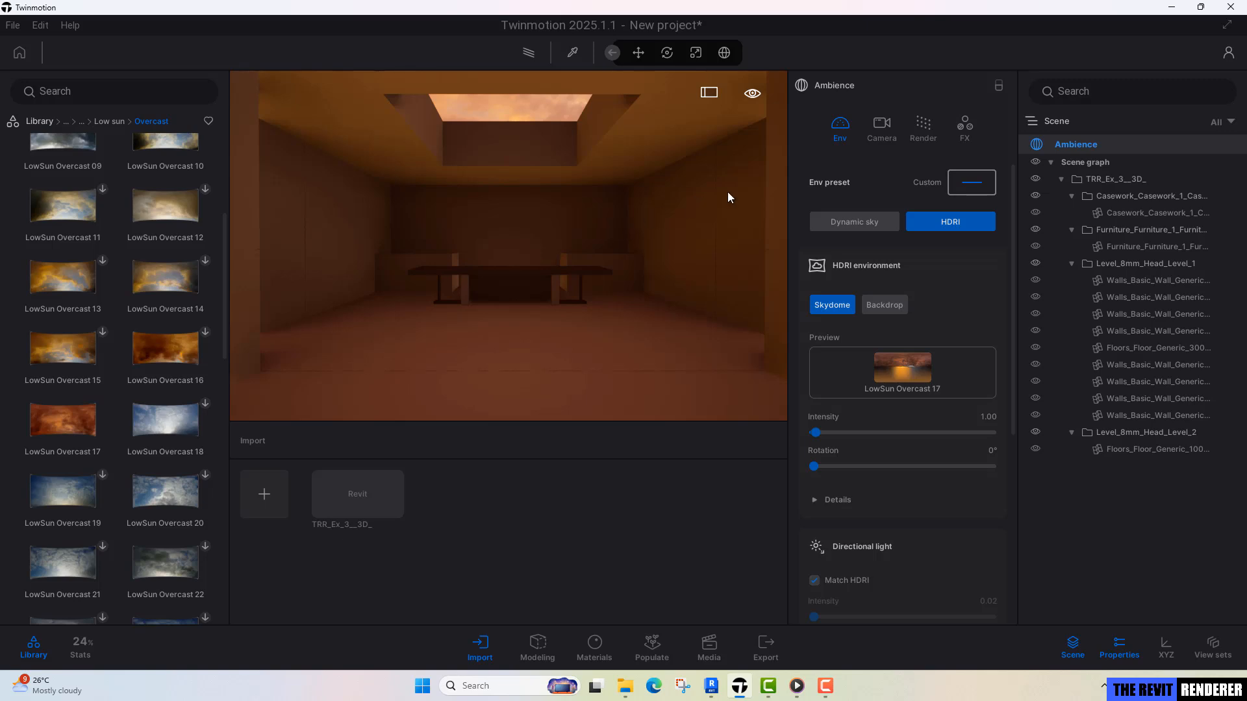
Switch the Ambience global illumination to Lumen and set its scene detail to 5.
left_click(917, 127)
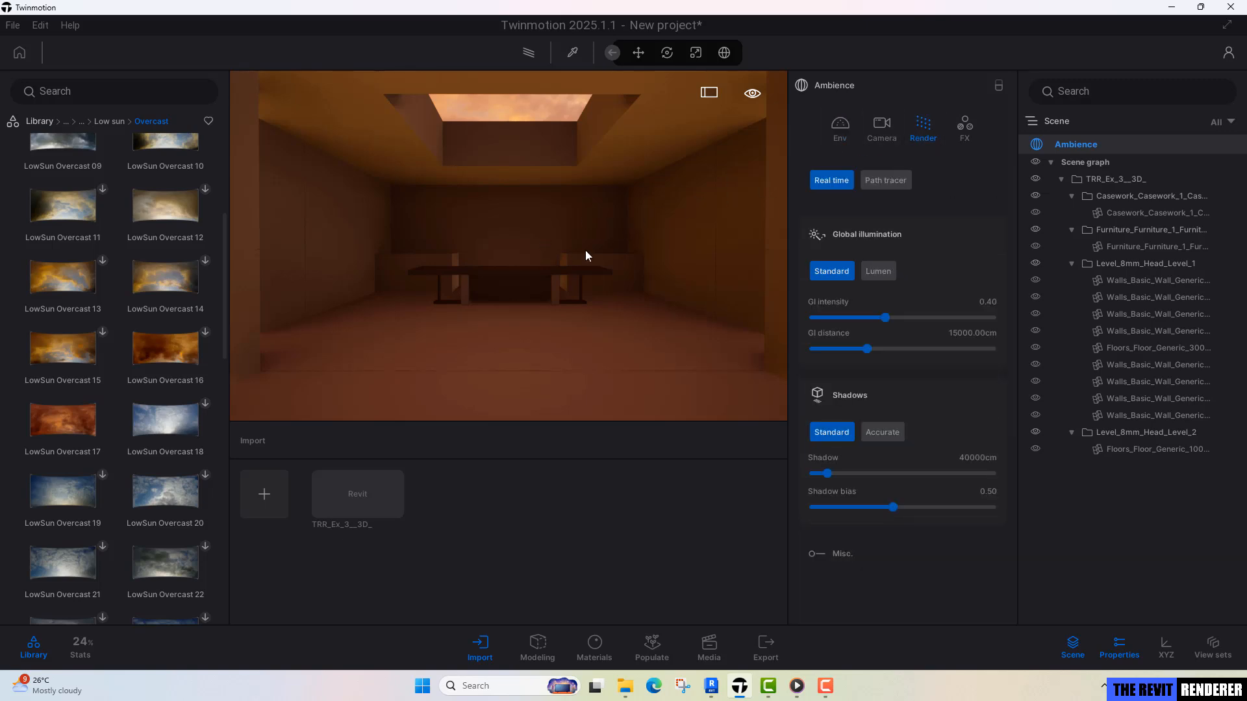
left_click(888, 275)
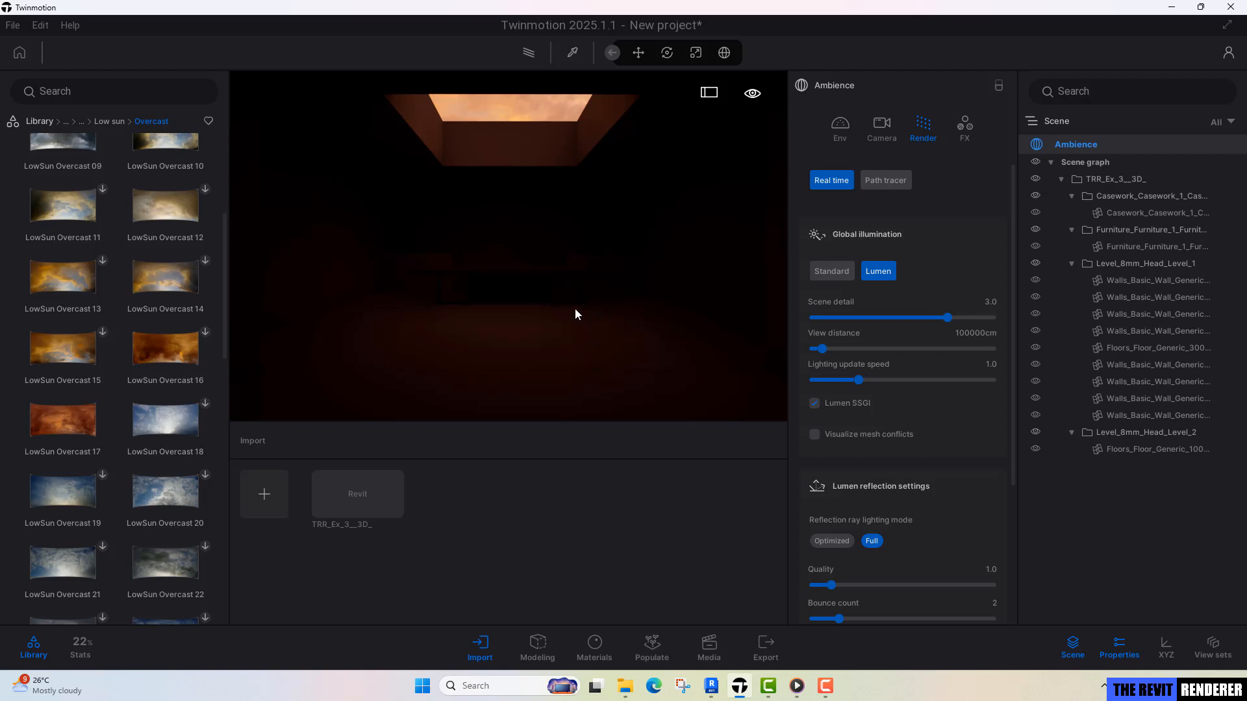
left_click(991, 302)
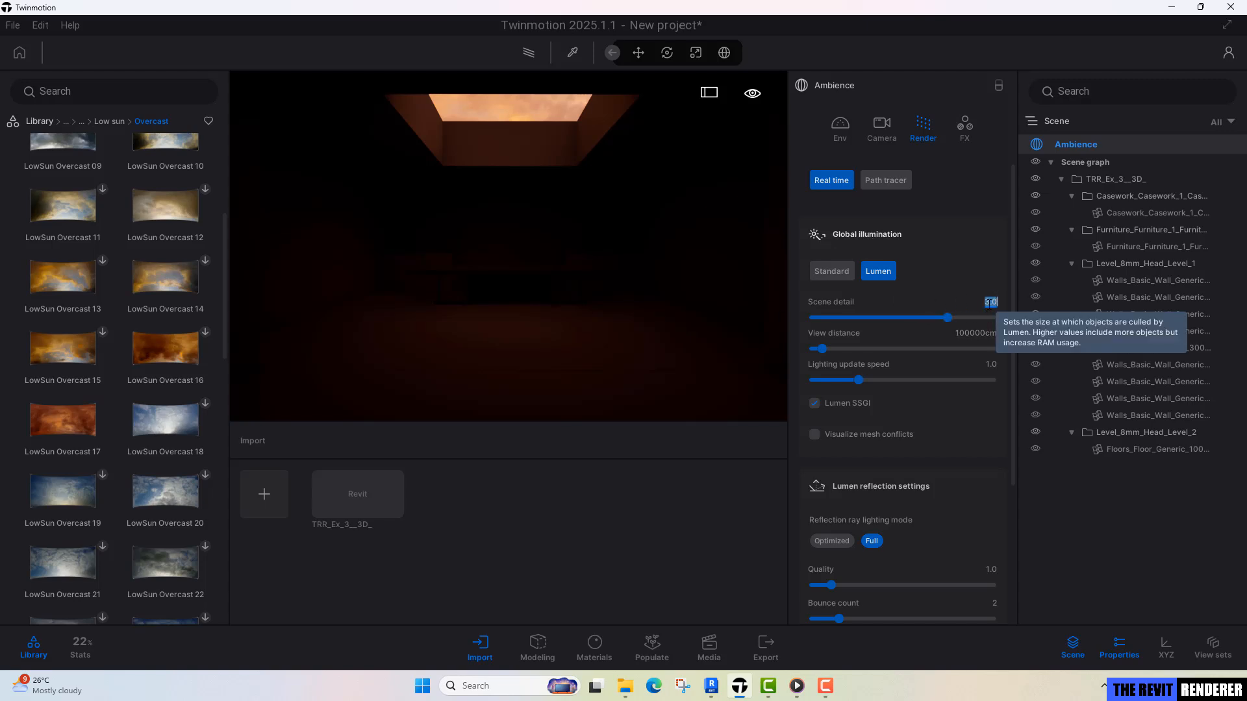
type("5")
left_click(993, 335)
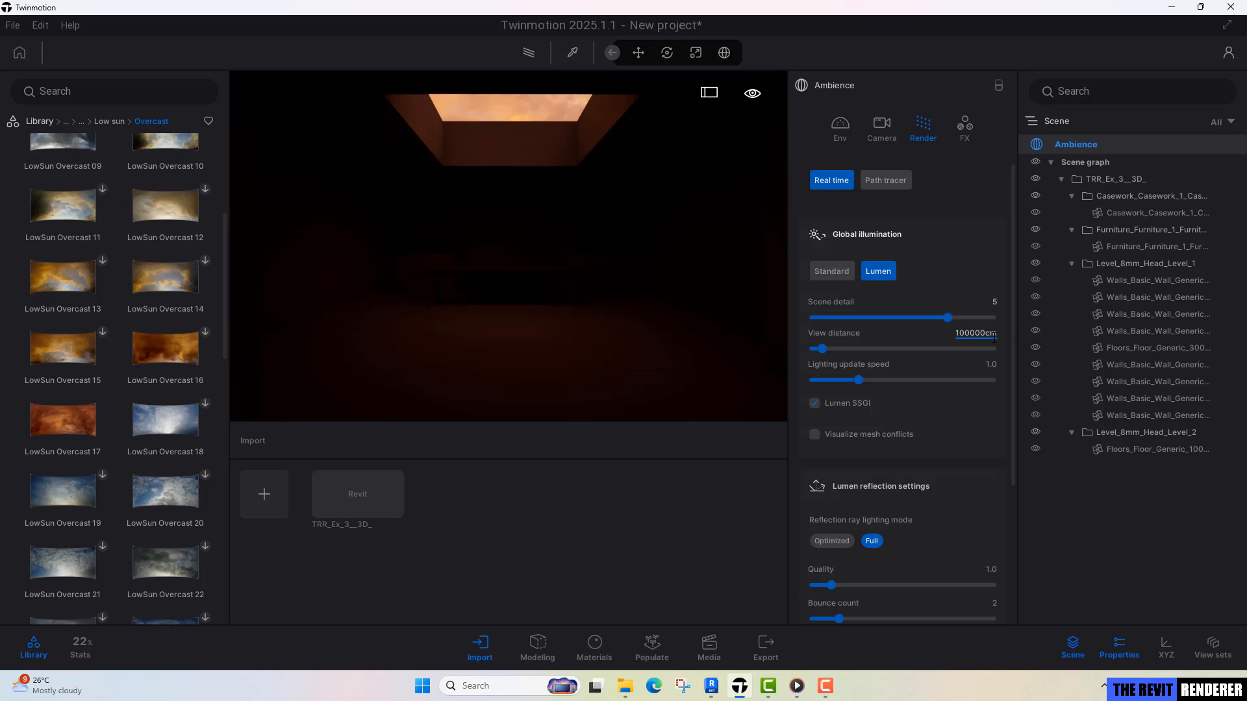
Set the Lumen reflection quality to 5 and the bounce count to 5.
left_click(992, 570)
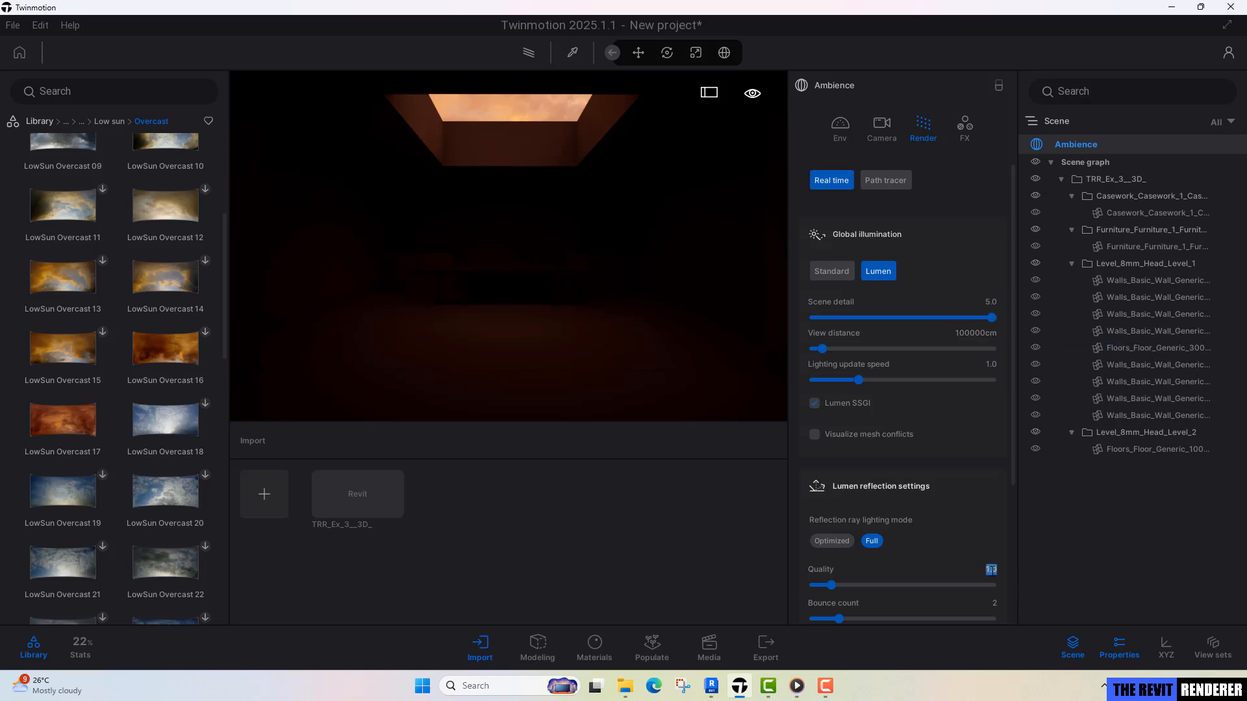
type("5")
key("Return")
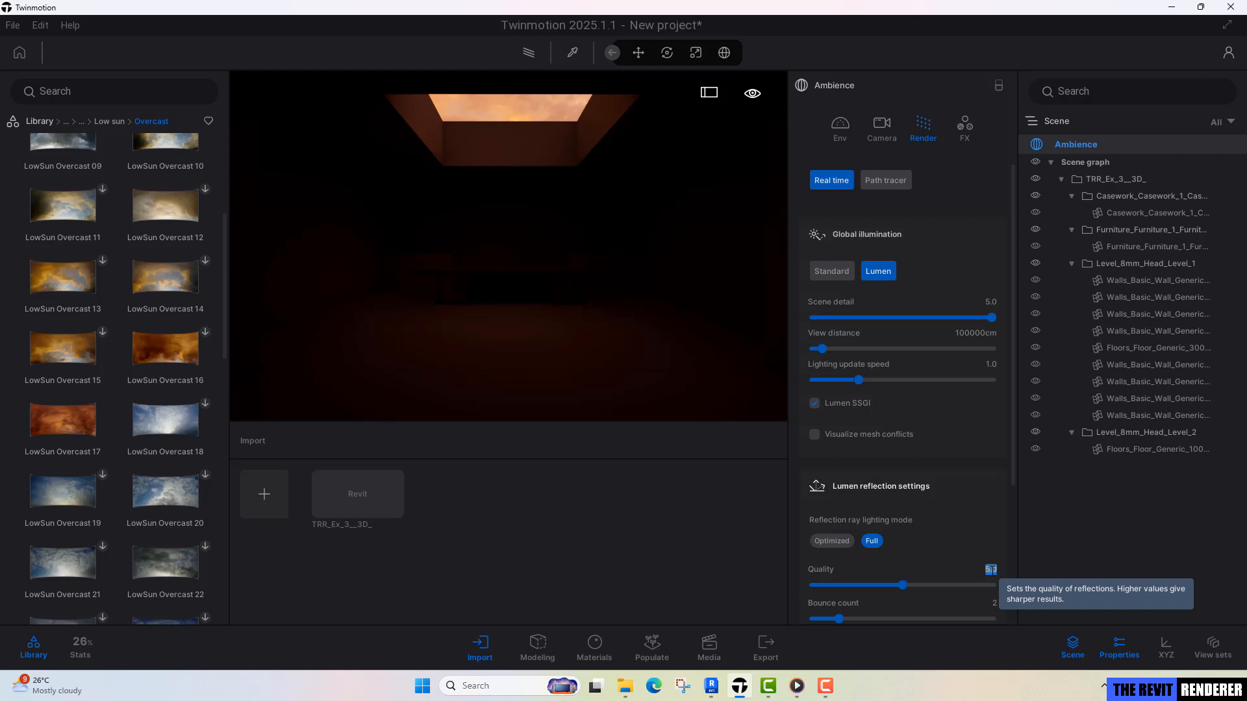
left_click(995, 603)
type("5")
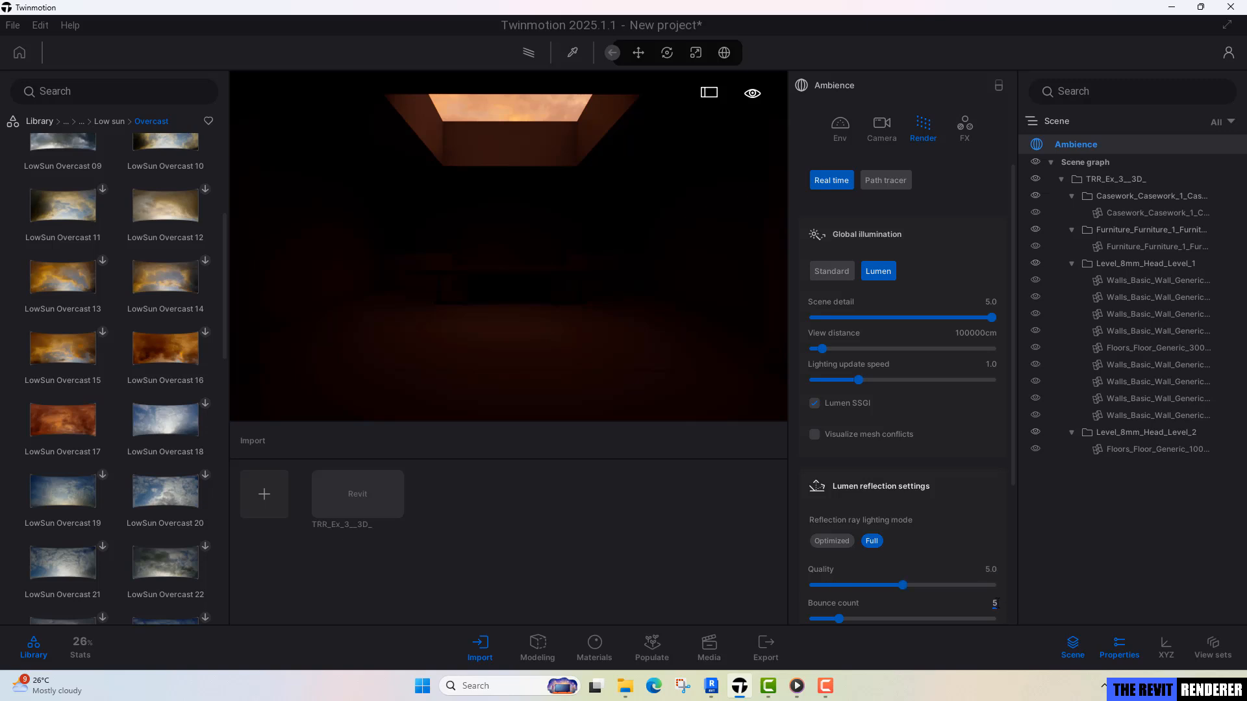
key("Return")
left_click(656, 374)
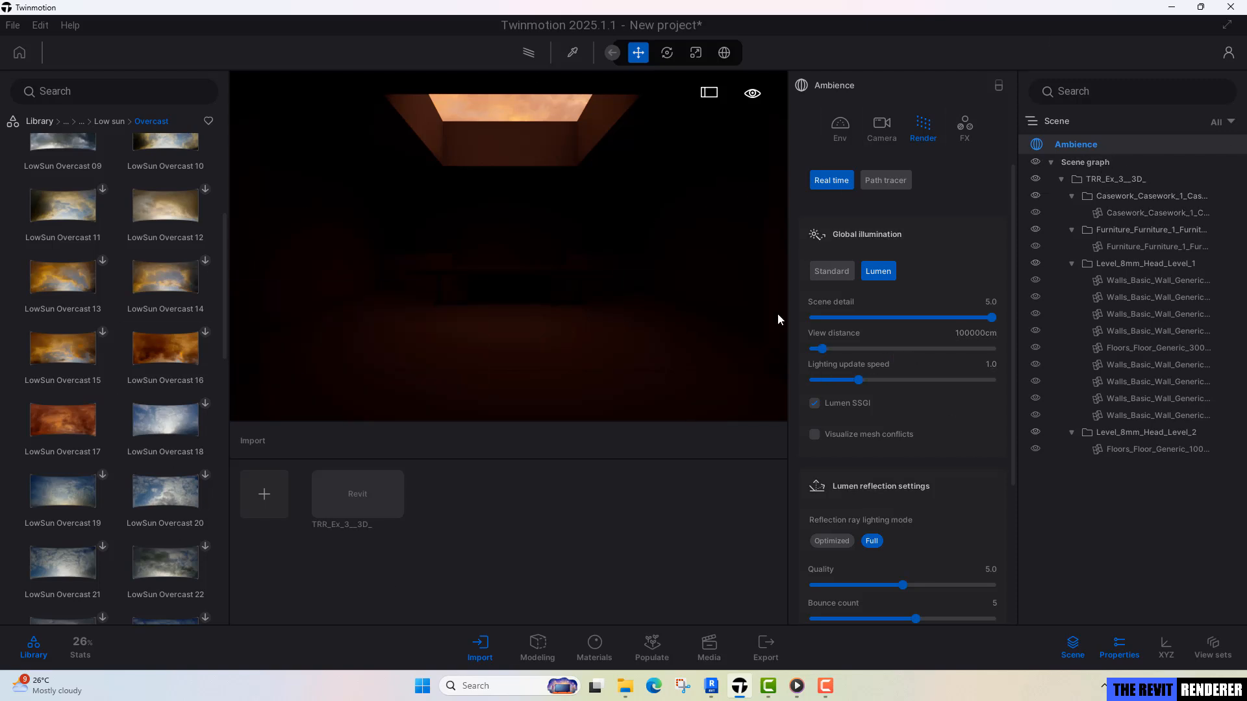
Set the intensity of the HDRI environment to 10.
left_click(835, 129)
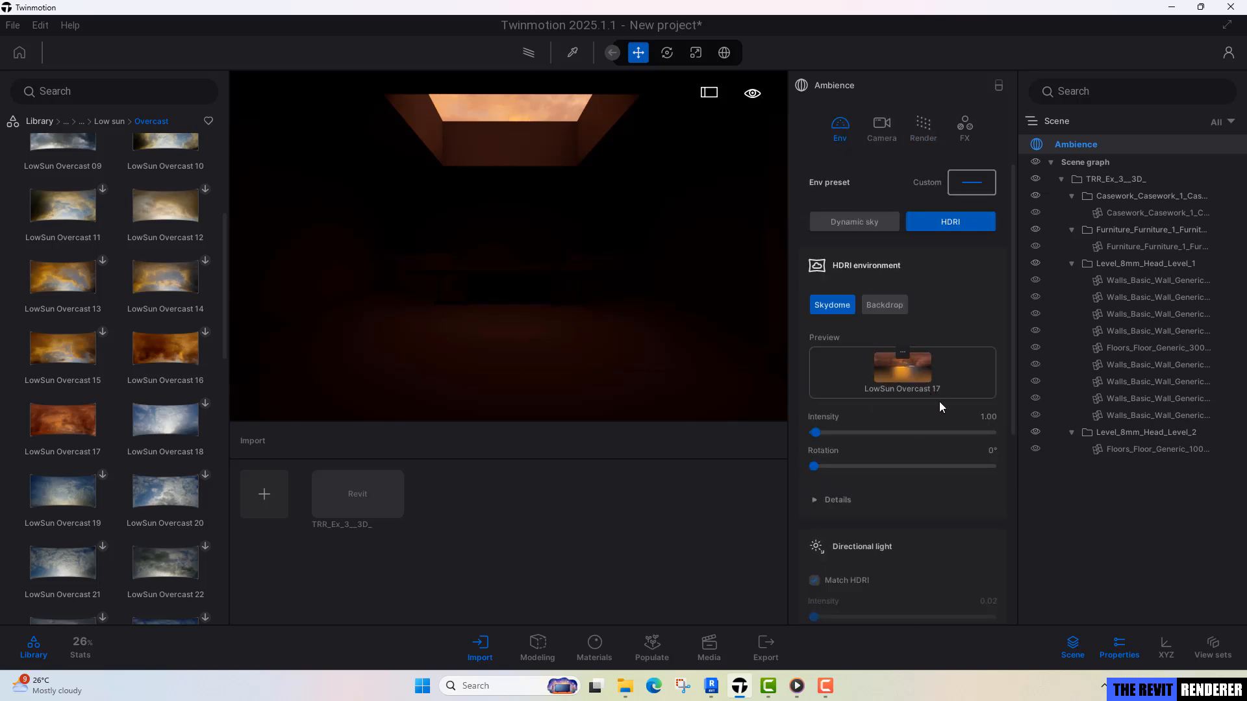
left_click(987, 417)
type("10")
key("Return")
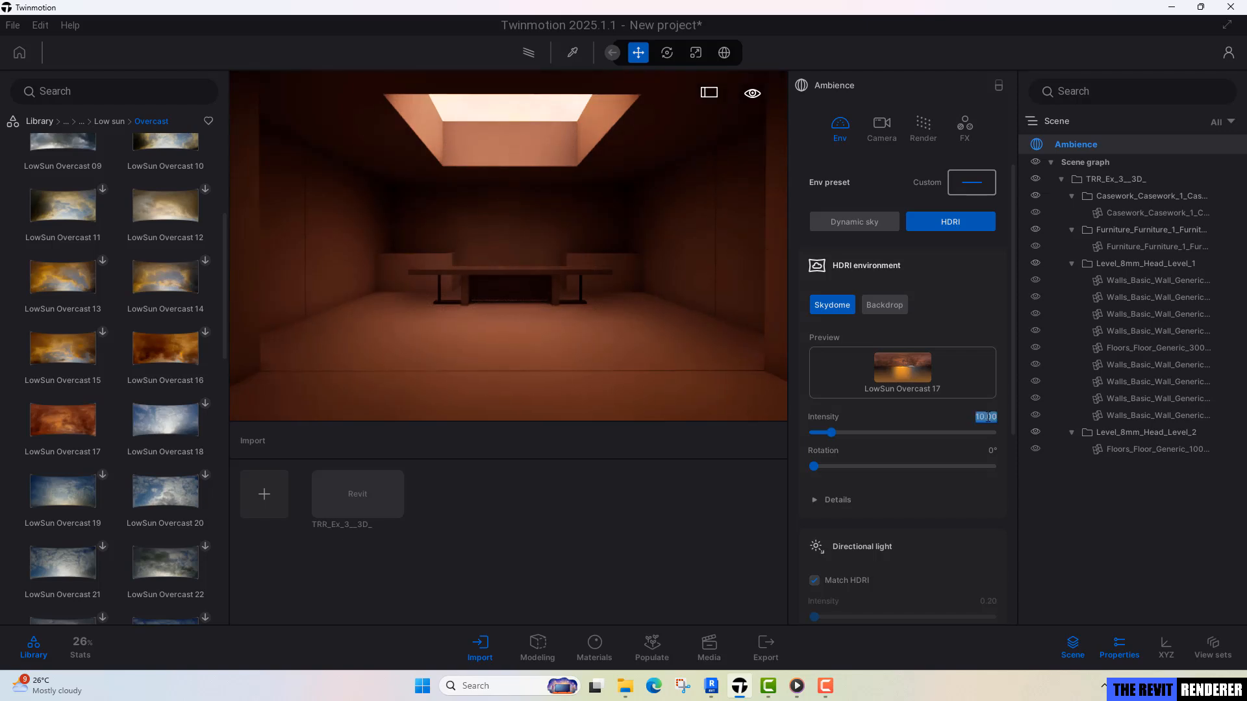
Try an HDRI environment intensity of 5, then set it back to 10.
type("5")
key("Return")
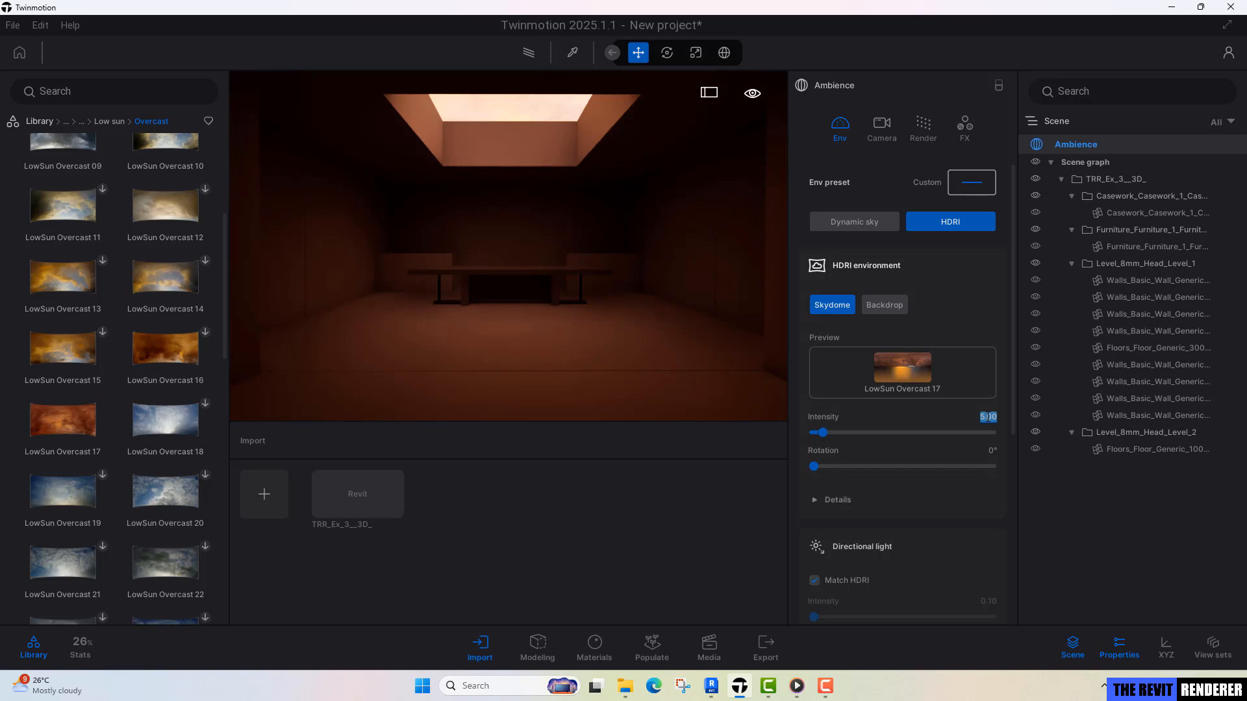
type("10")
key("Return")
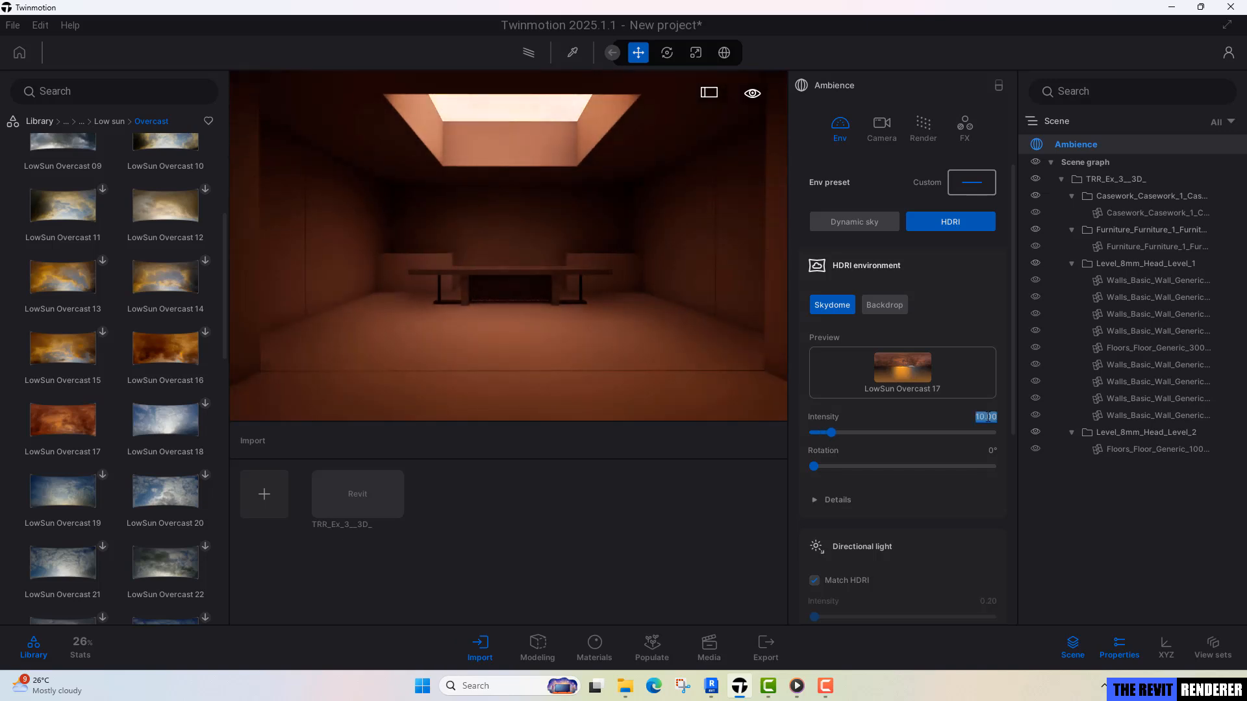
left_click(512, 319)
Create a still image from the current room view and compare it with the paused reference clip in Media Player.
left_click(716, 641)
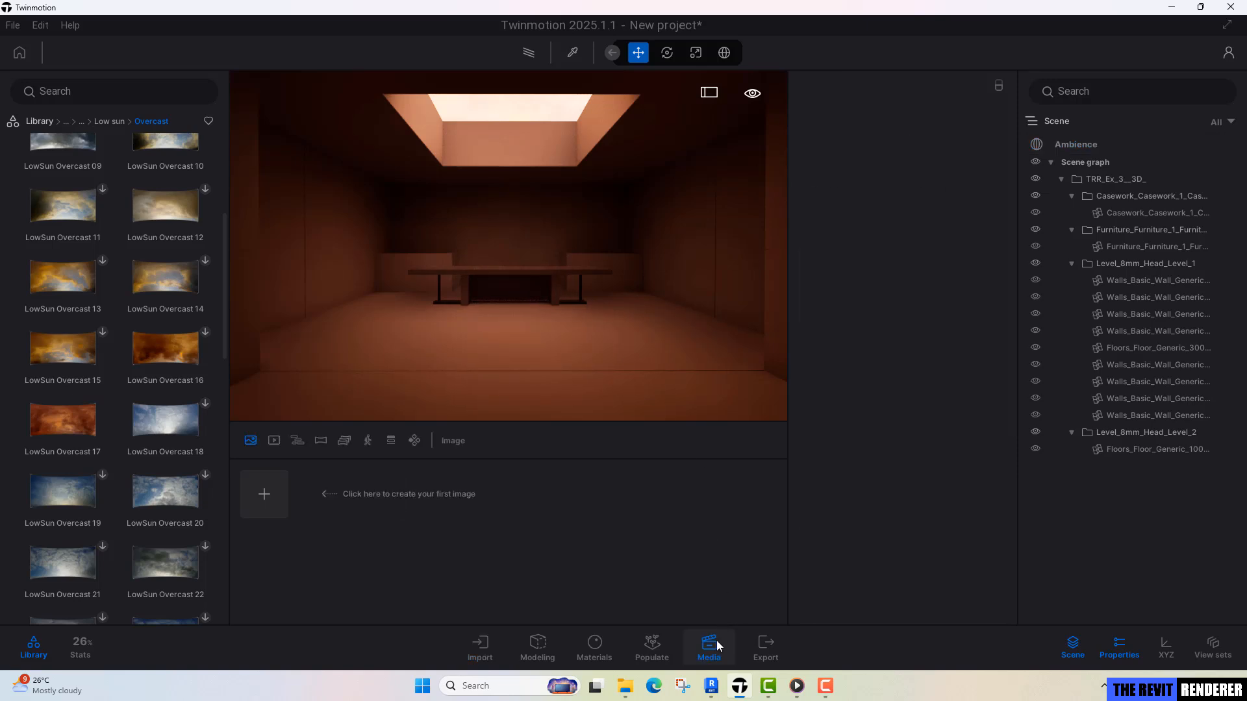
left_click(263, 495)
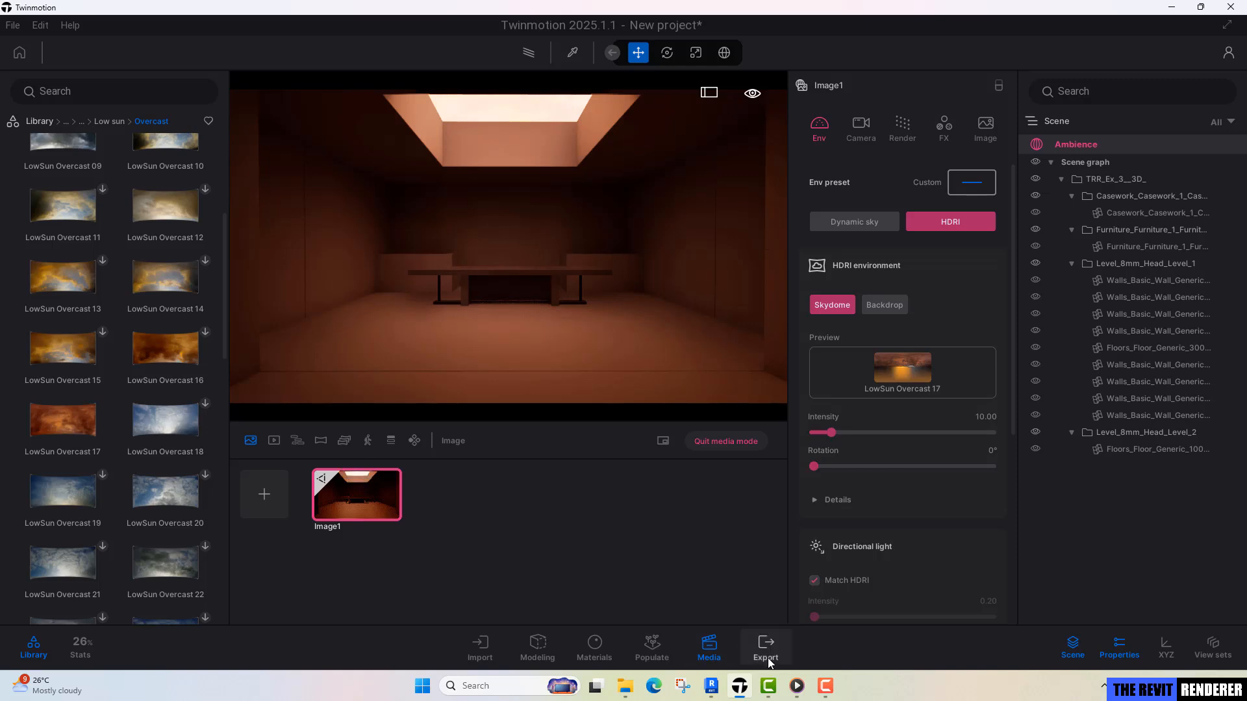
left_click(800, 686)
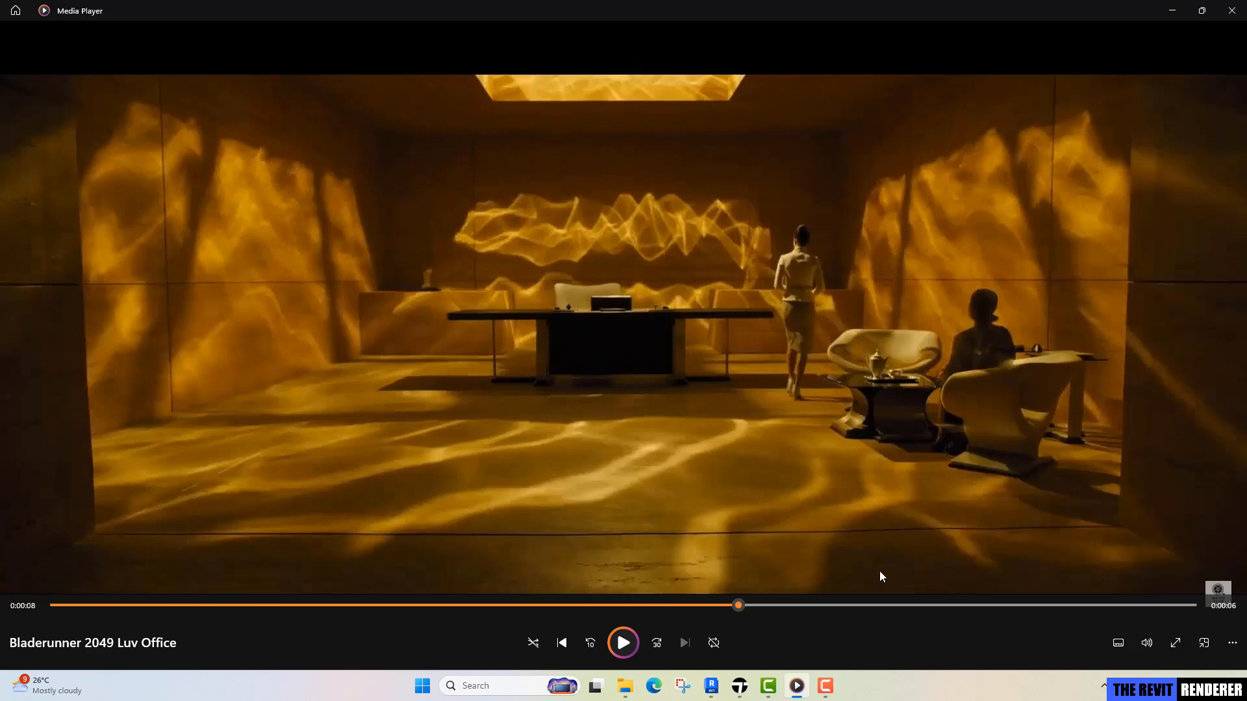
left_click(740, 687)
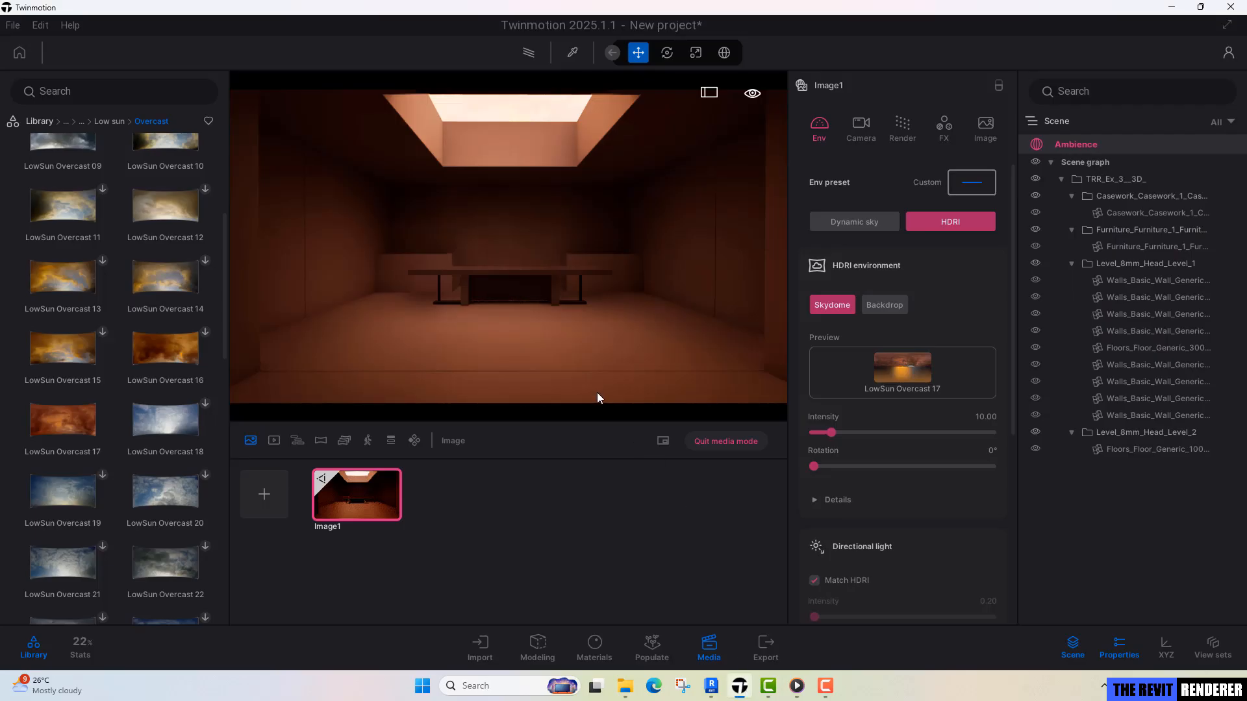
Set Image1's output size to a custom width of 5000 and height of 2000.
mouse_move(396, 503)
left_click(987, 125)
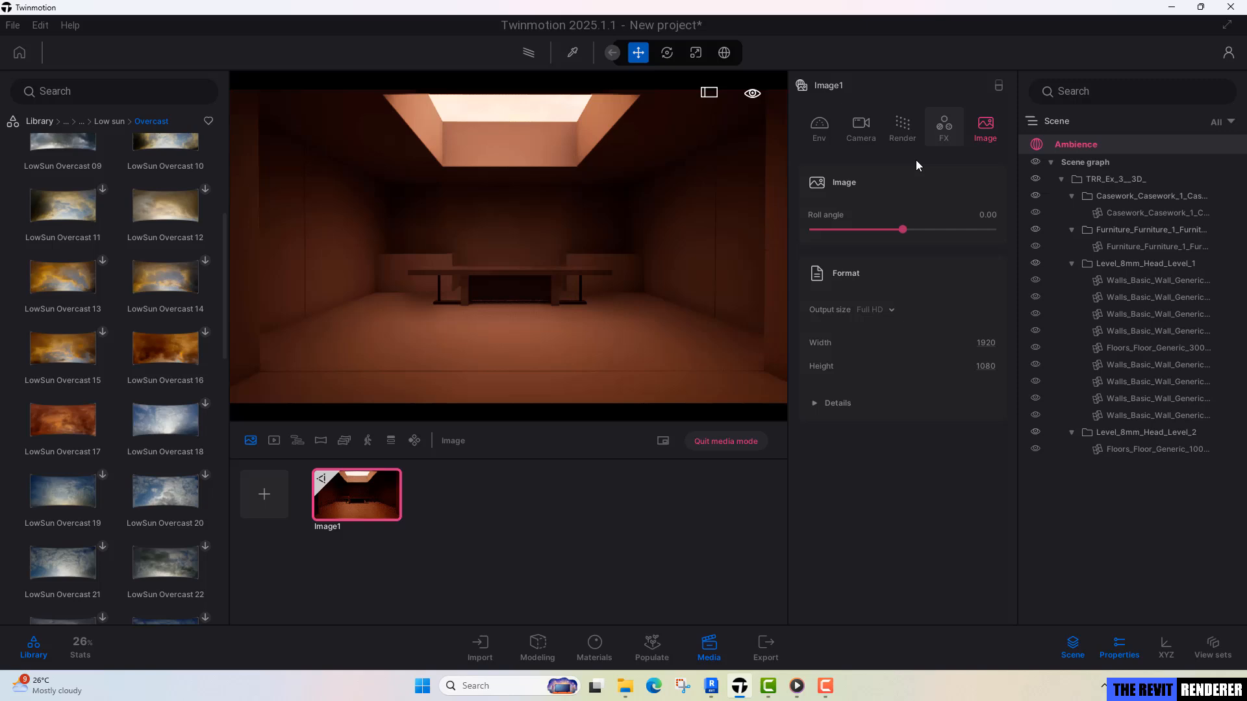
left_click(985, 343)
type("5000")
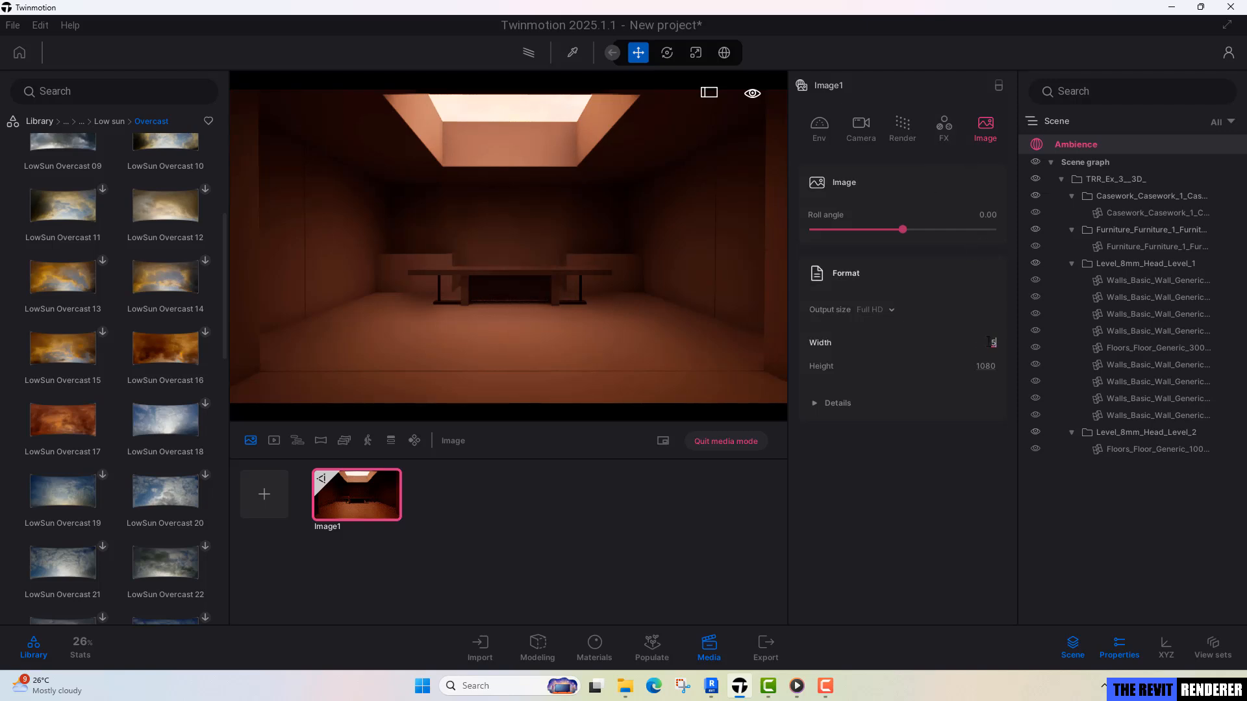
key("Return")
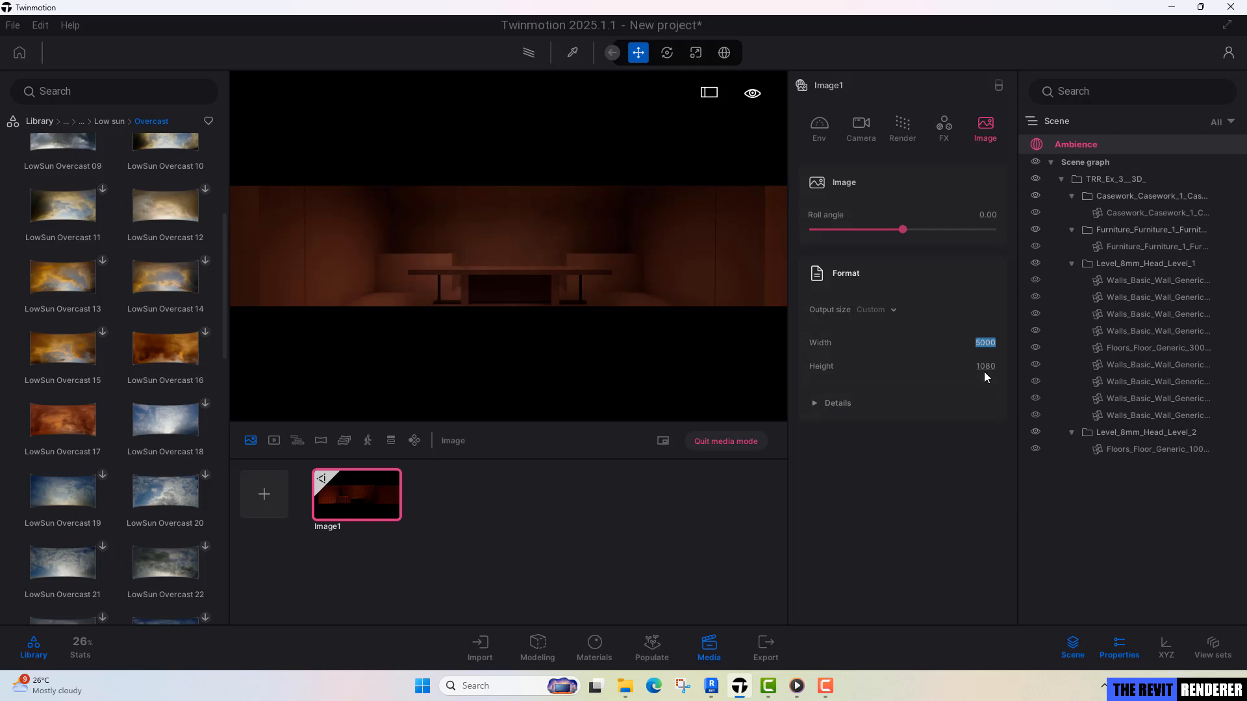
left_click(986, 366)
type("2000")
key("Return")
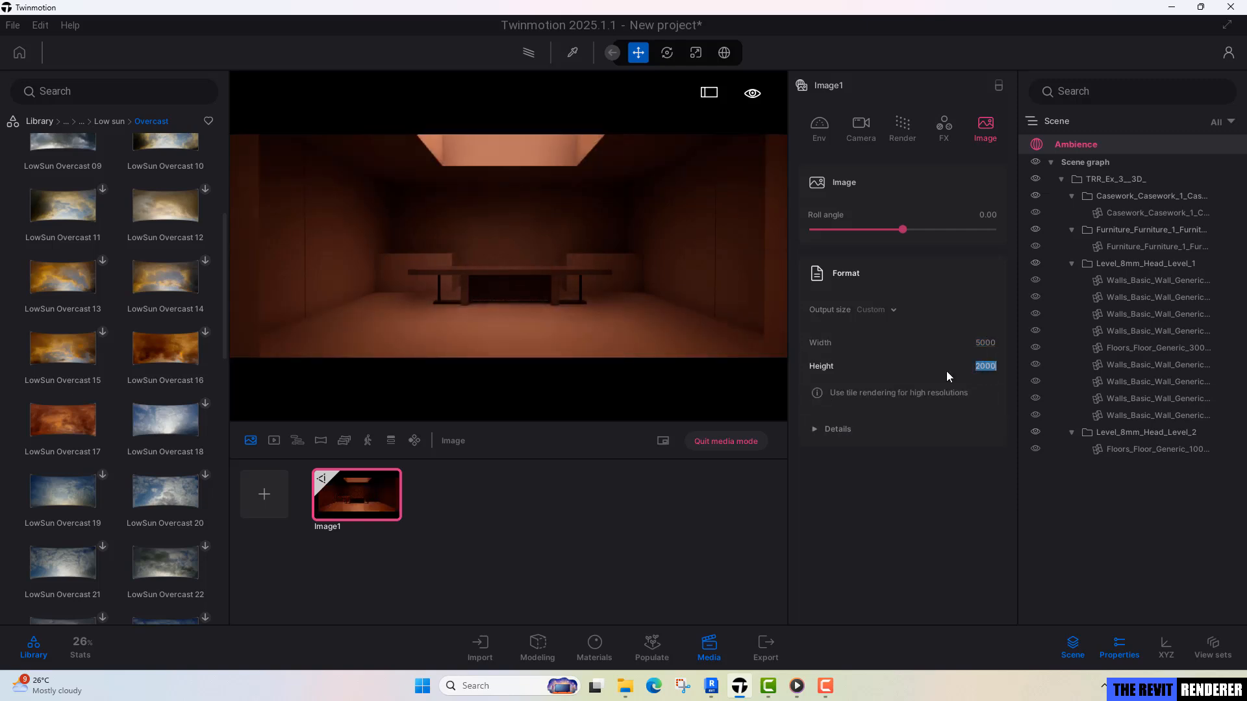
Reframe Image1 by moving the camera back and slightly lower, so the wall ends frame both sides of the room.
left_click(624, 282)
key("s")
key("q")
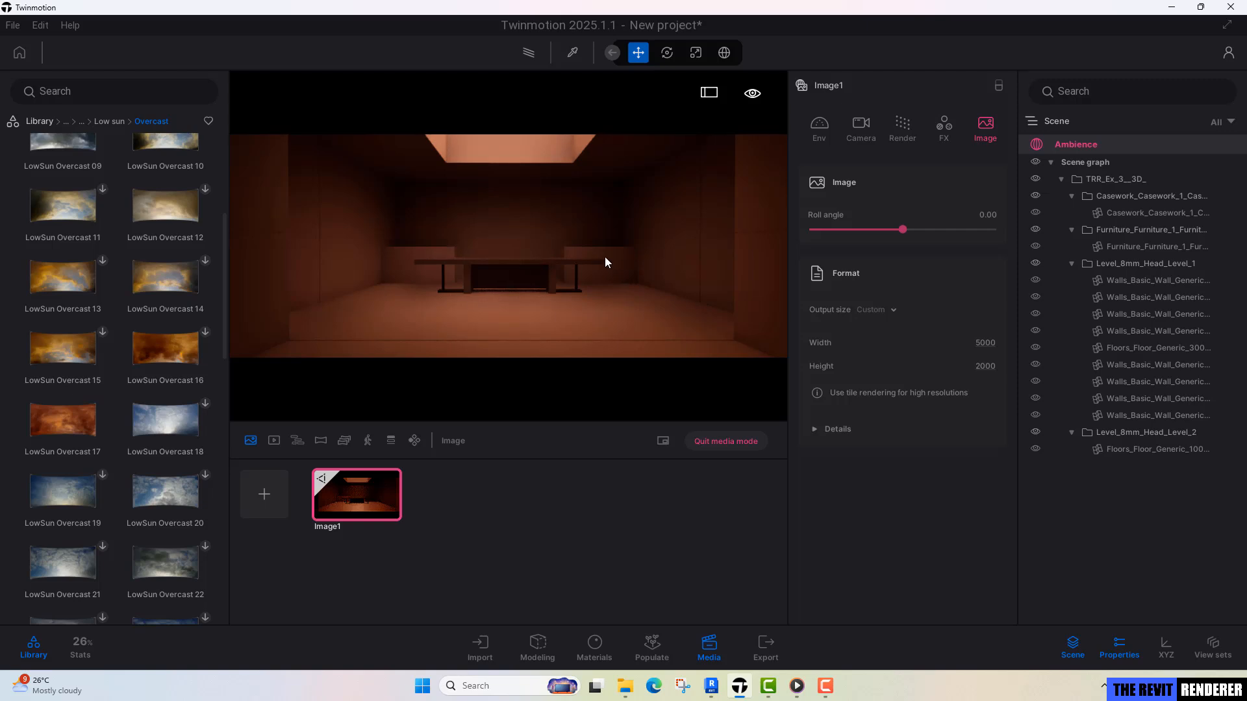
key("s")
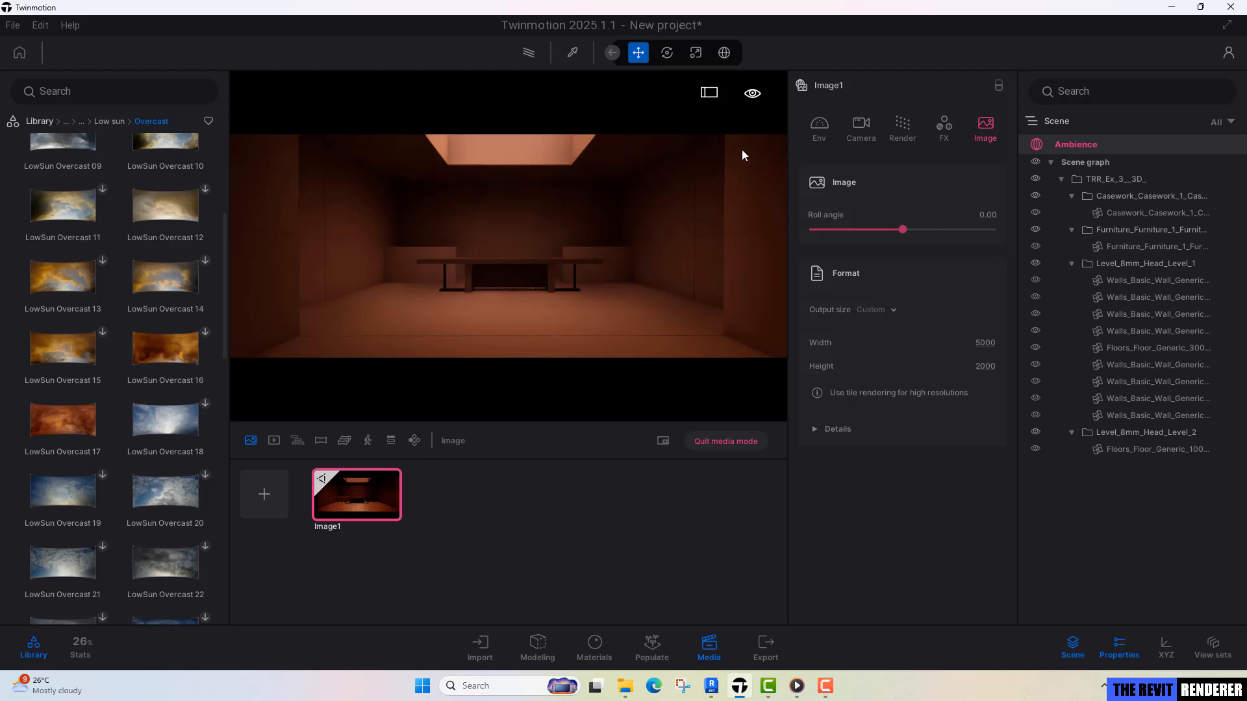
mouse_move(373, 497)
Align Image1's camera perpendicular to the room's back wall behind the desk.
left_click(869, 128)
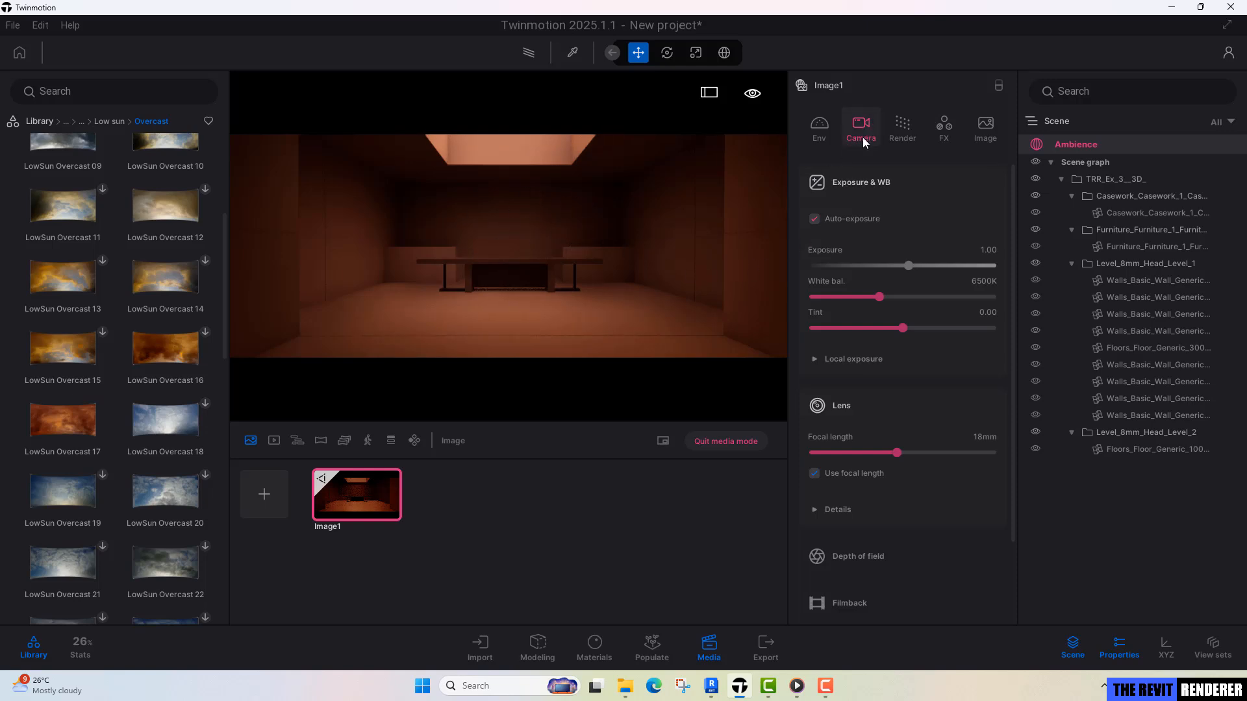
scroll(855, 403, "down", 2)
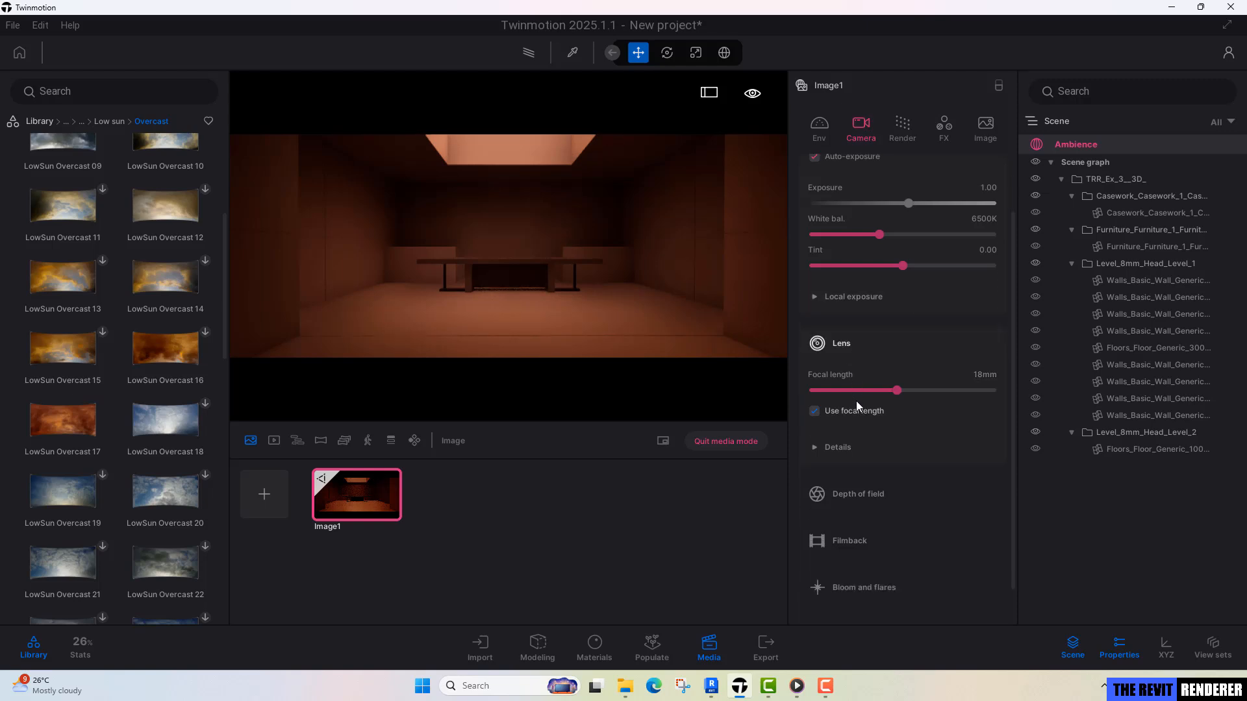
left_click(848, 445)
scroll(871, 412, "down", 5)
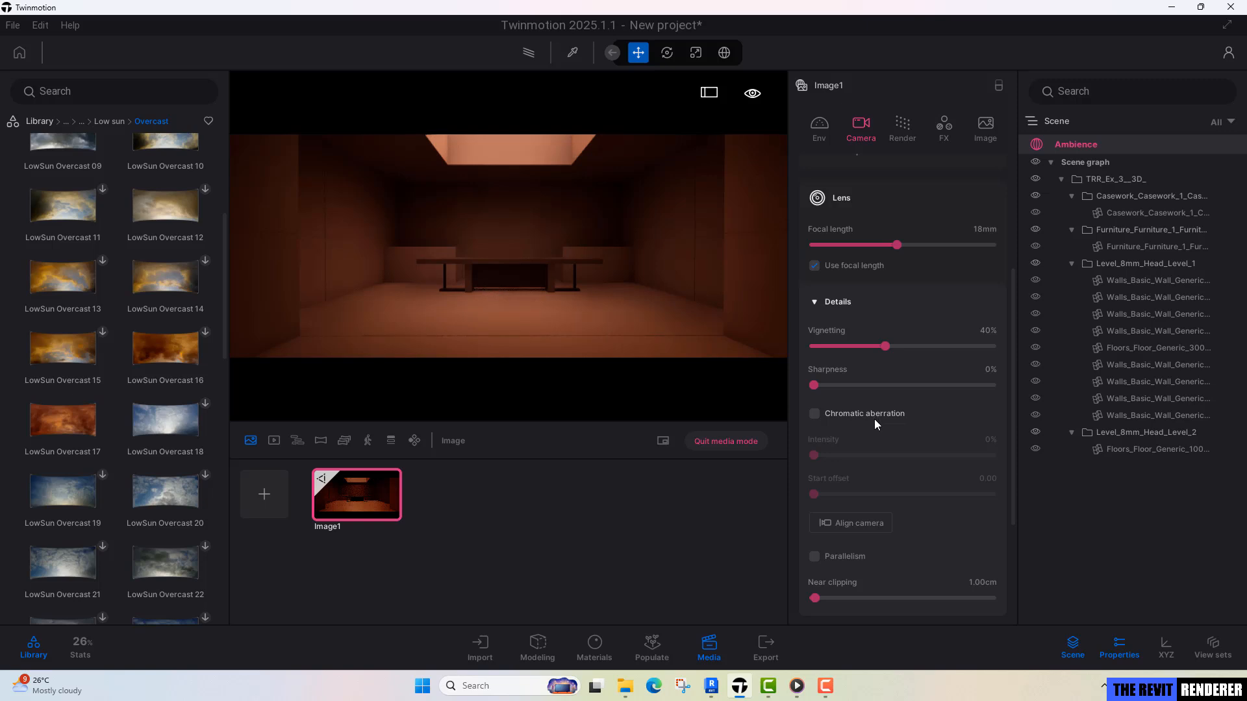
scroll(854, 527, "down", 1)
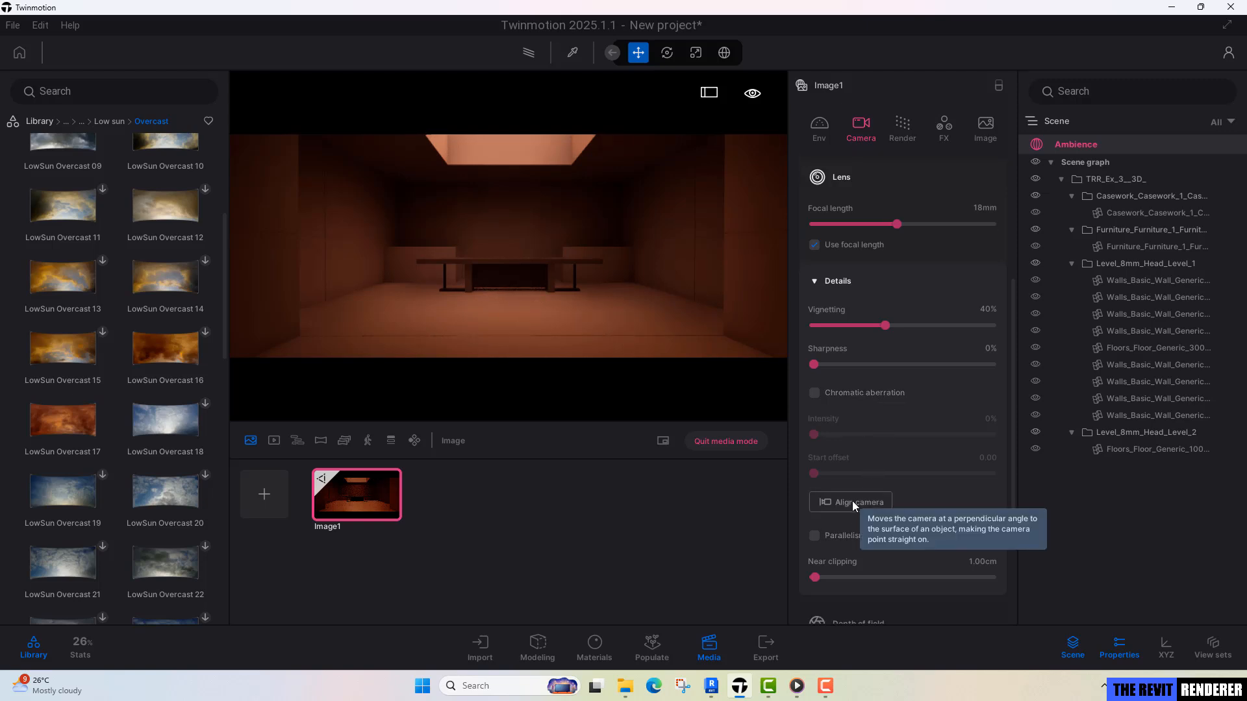
left_click(852, 501)
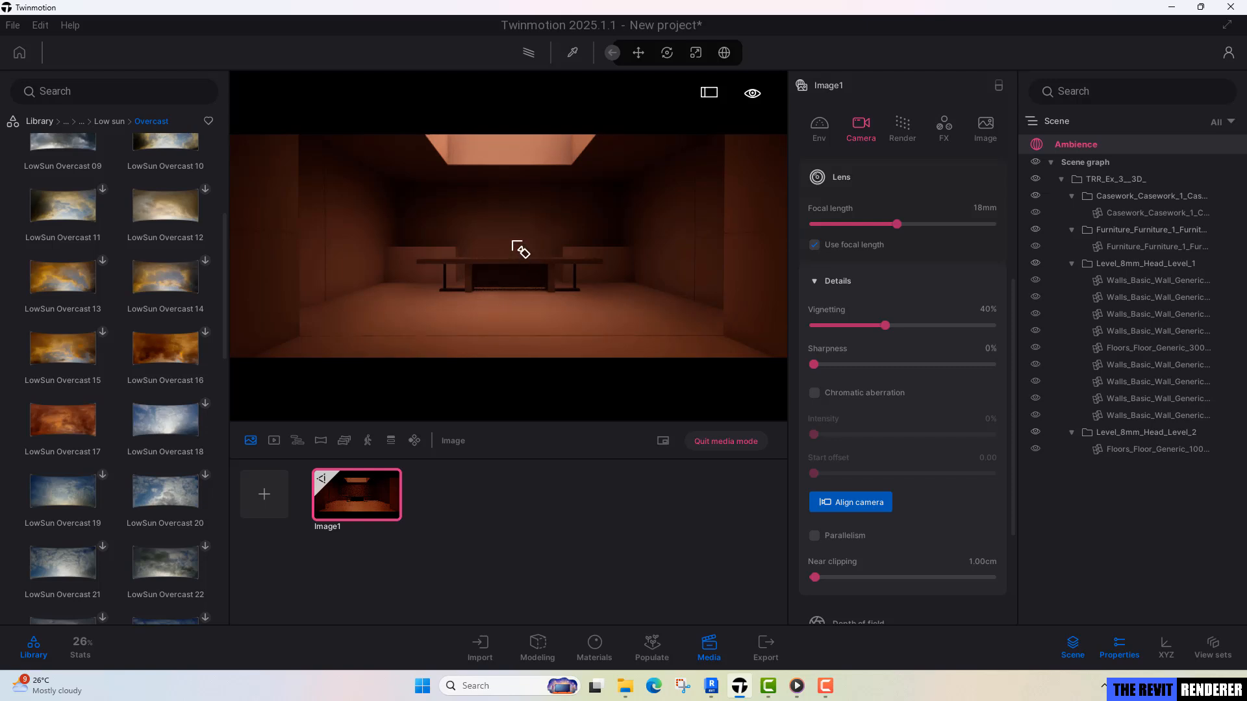
left_click(520, 249)
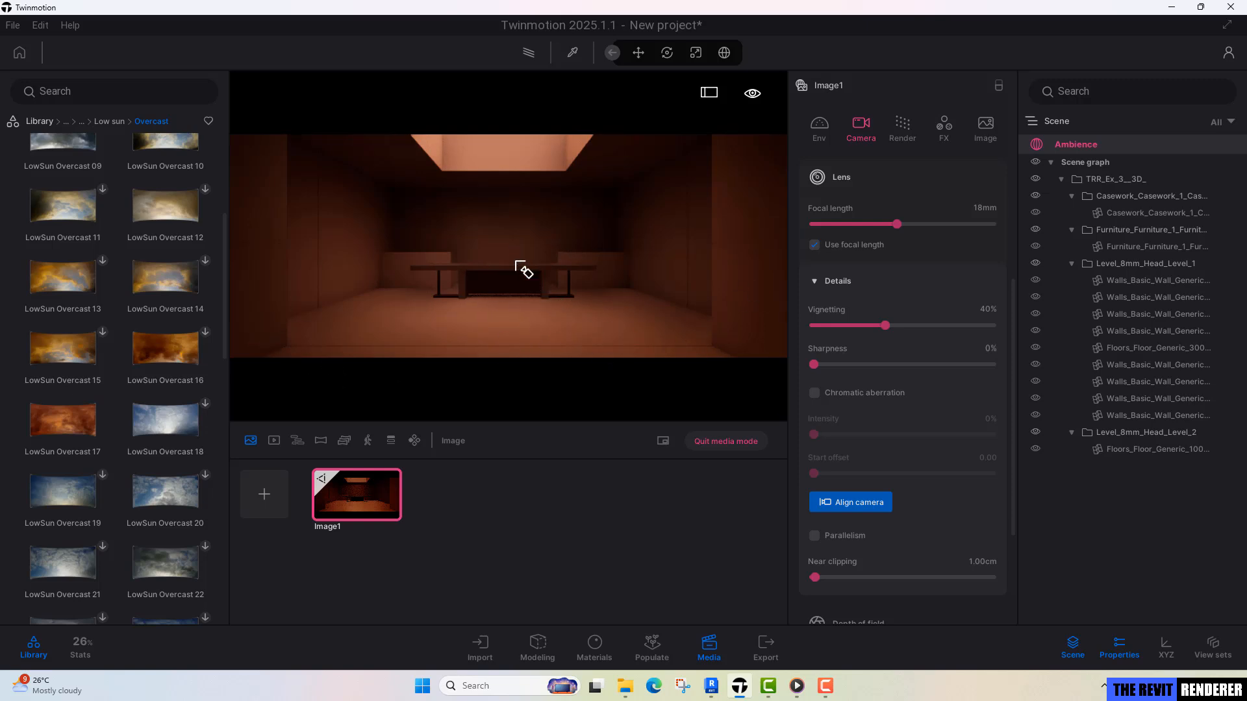
Turn on Parallelism for Image1's camera.
scroll(875, 424, "down", 1)
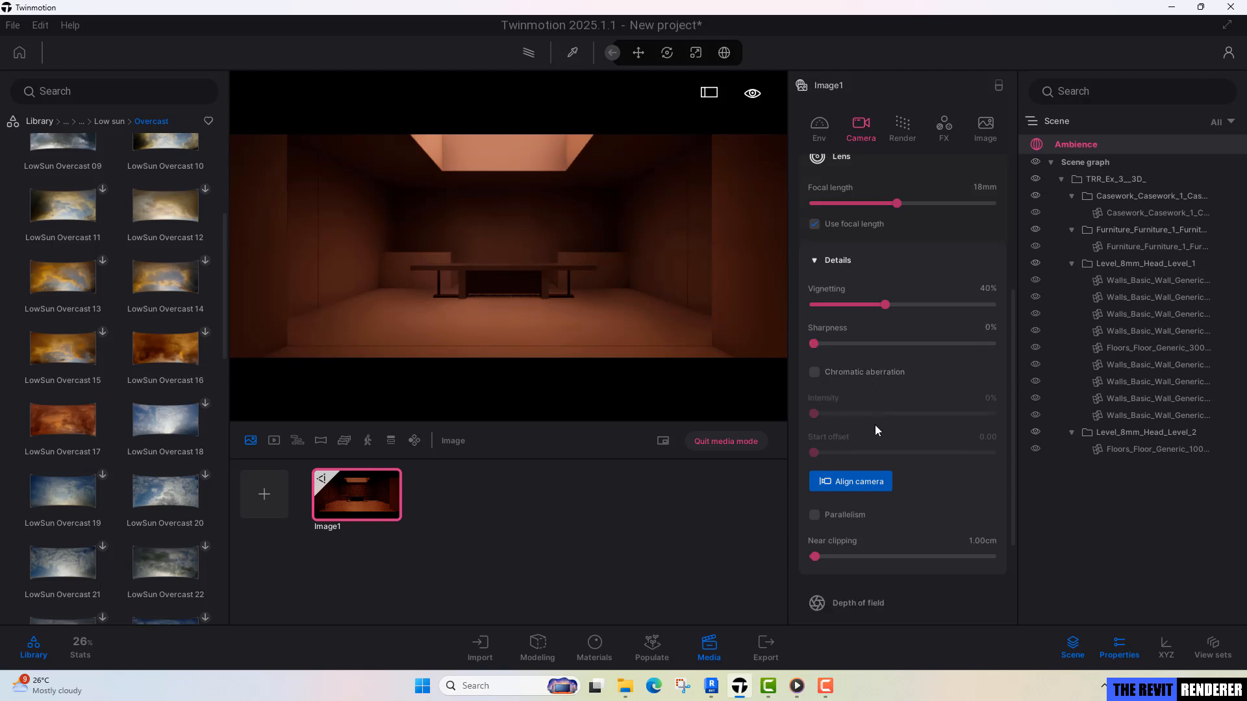
scroll(874, 425, "down", 2)
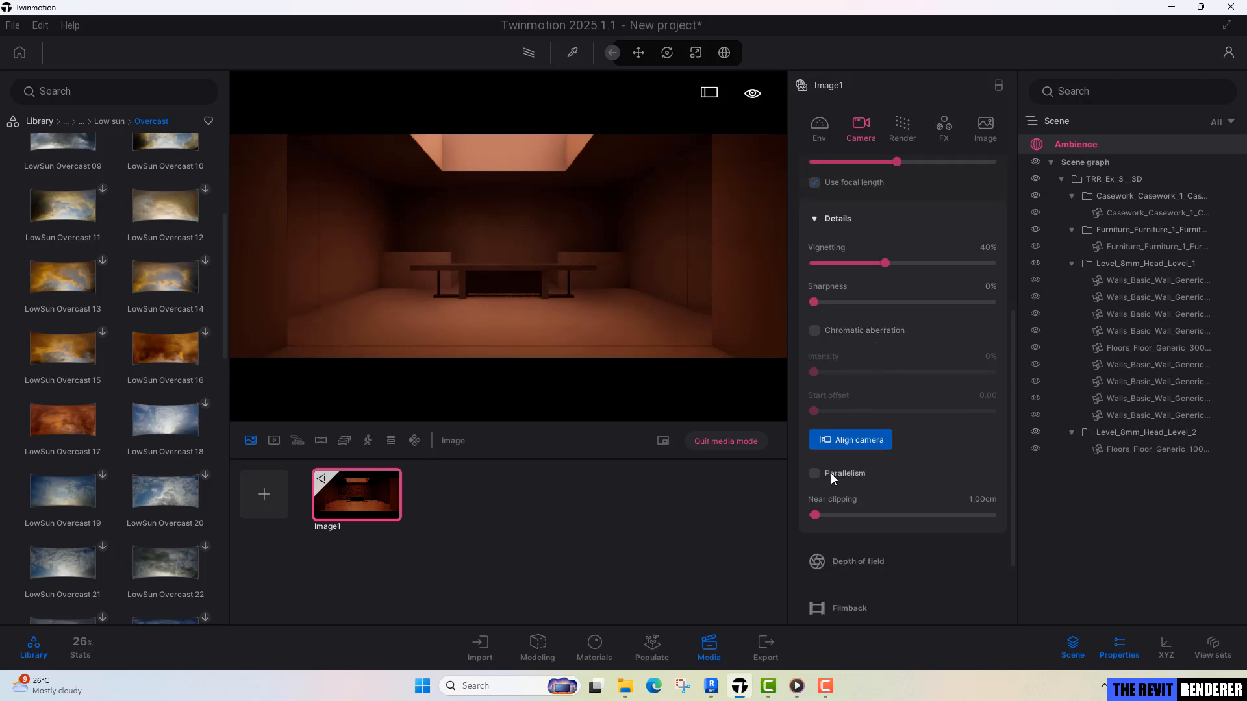
left_click(832, 473)
left_click(480, 332)
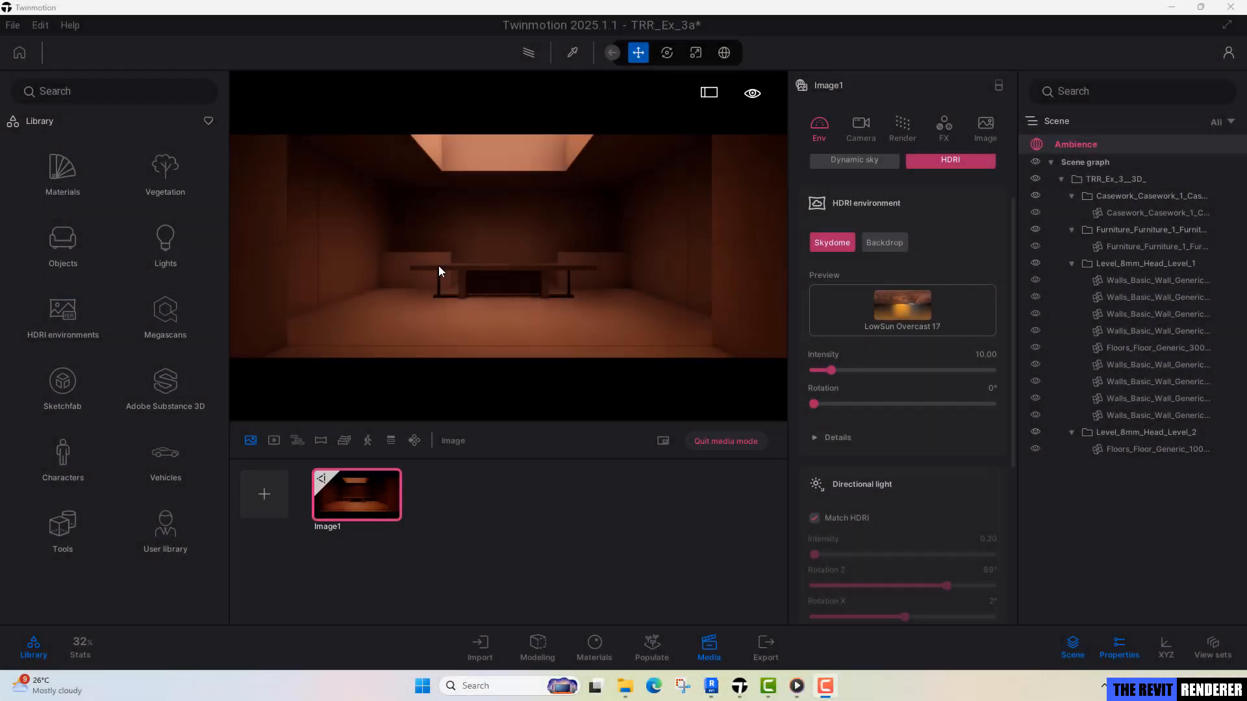
Move in close to the panel joints on the room's left wall and leave media mode.
middle_click_drag(524, 266, 520, 291)
left_click(380, 513)
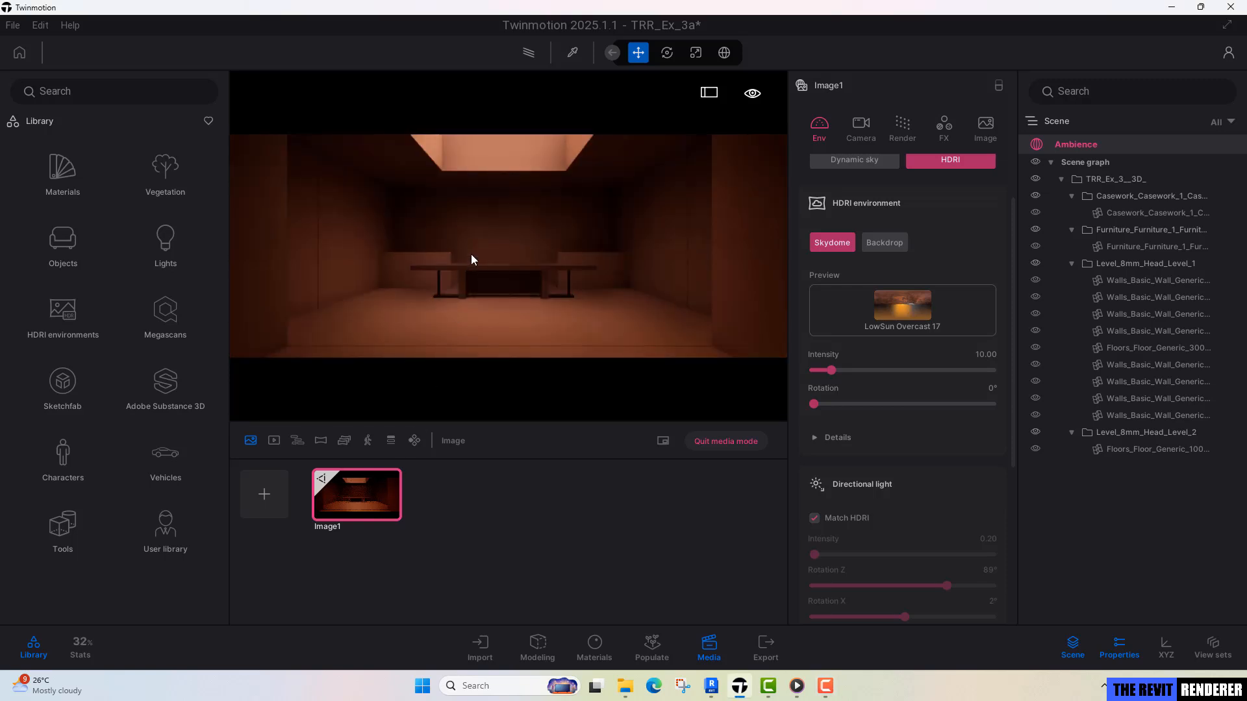
scroll(473, 254, "up", 5)
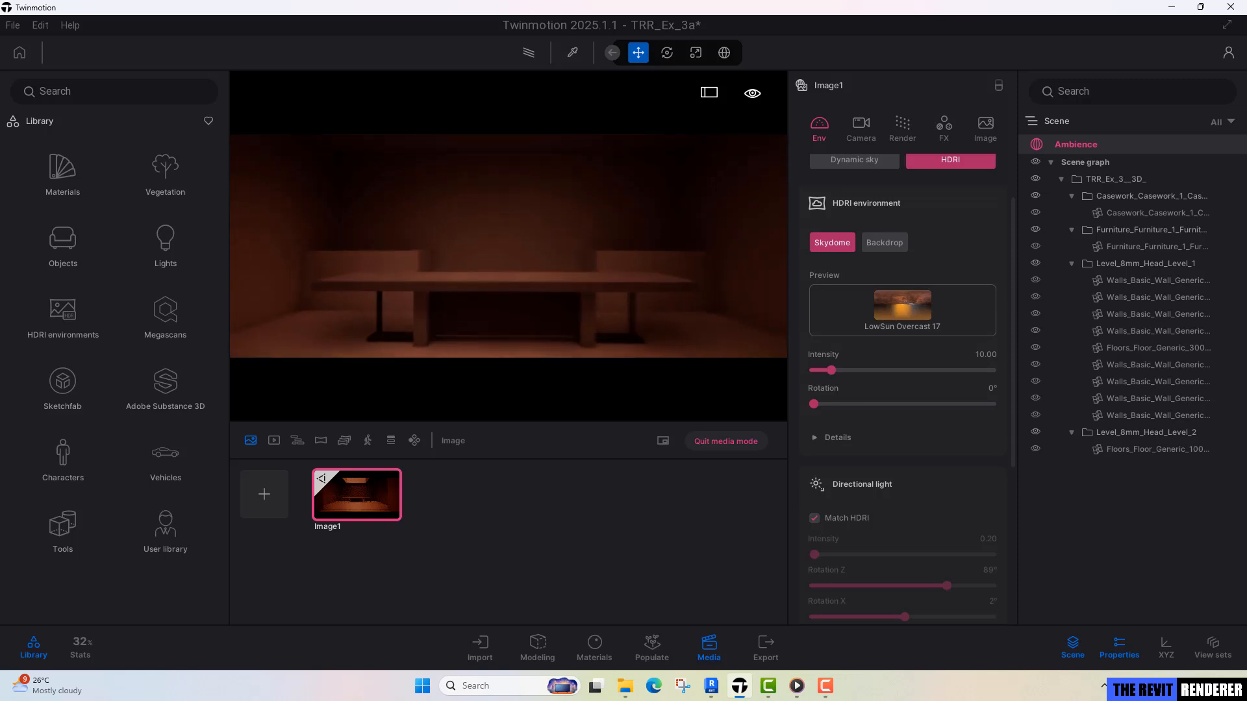
mouse_move(474, 253)
right_mouse_down()
mouse_move(374, 250)
mouse_move(478, 259)
right_mouse_up()
middle_click_drag(478, 259, 494, 255)
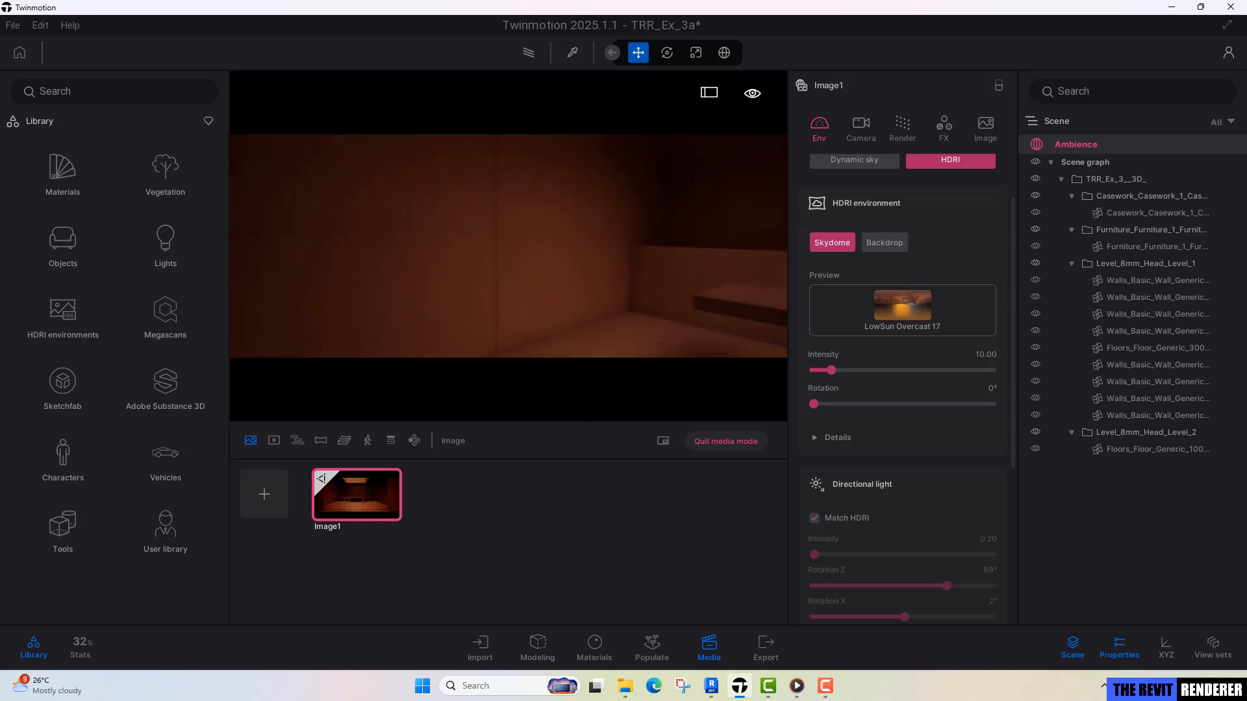
mouse_move(494, 255)
right_mouse_down()
mouse_move(575, 276)
mouse_move(559, 250)
mouse_move(393, 245)
mouse_move(473, 258)
right_mouse_up()
left_click(715, 442)
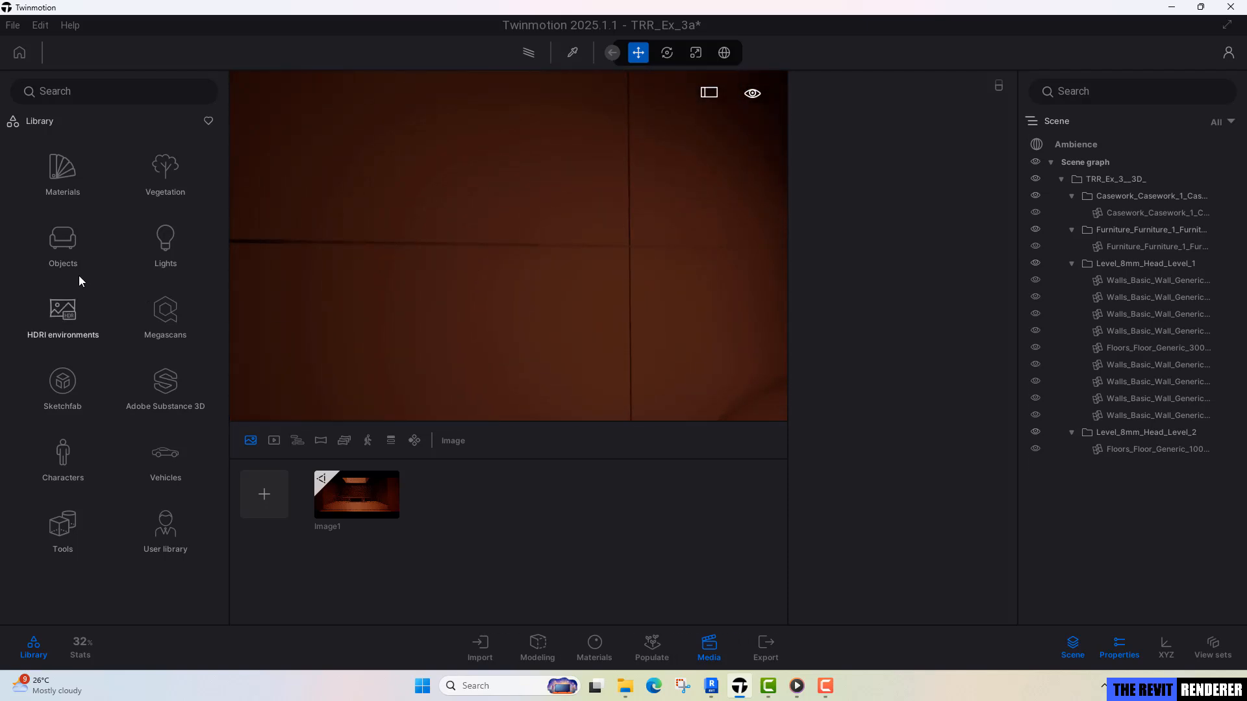
Open the Megascans limestone surfaces and compare the wall with the paused reference clip in Media Player.
left_click(169, 317)
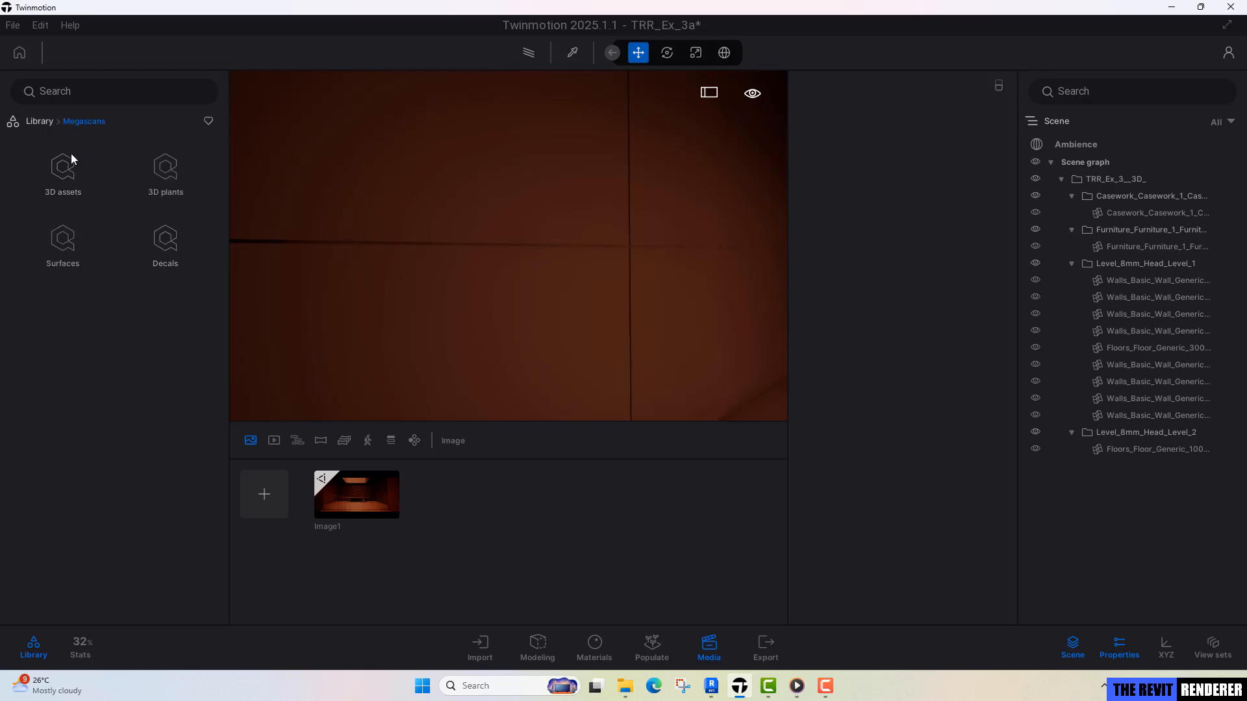
left_click(70, 272)
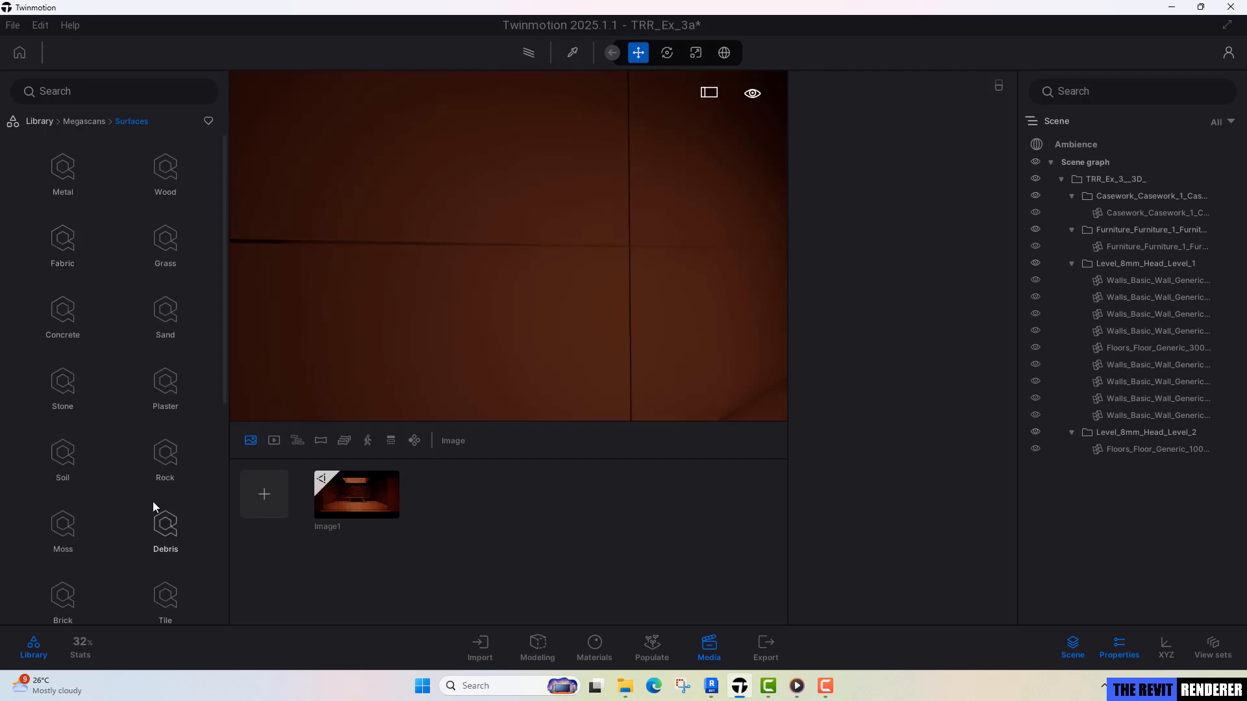
scroll(150, 514, "down", 5)
scroll(151, 513, "up", 3)
left_click(62, 381)
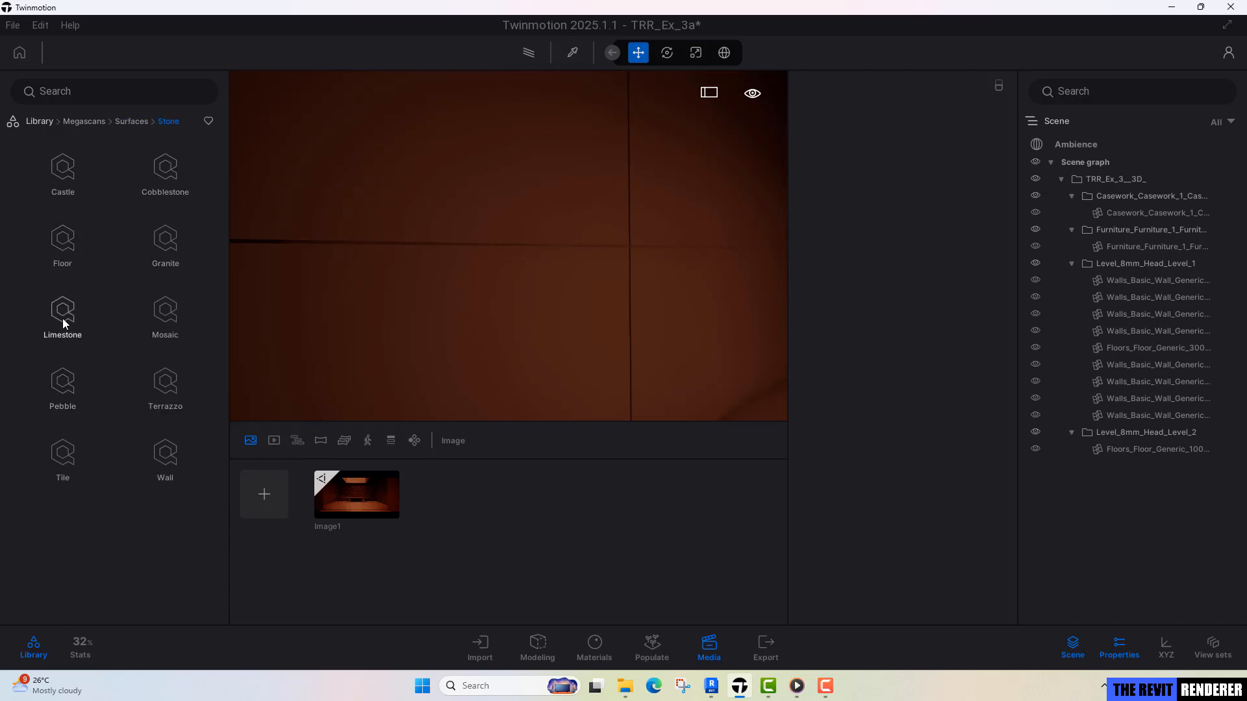
left_click(63, 318)
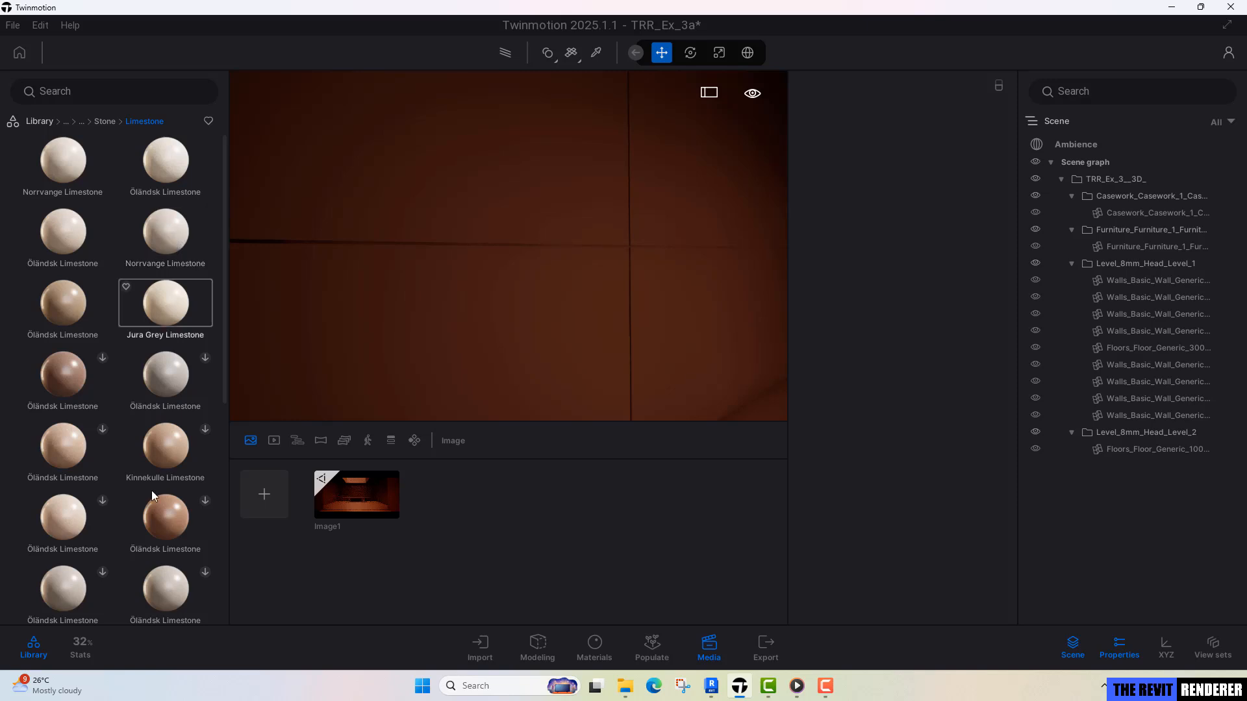
right_click_drag(526, 286, 571, 276)
left_click(799, 688)
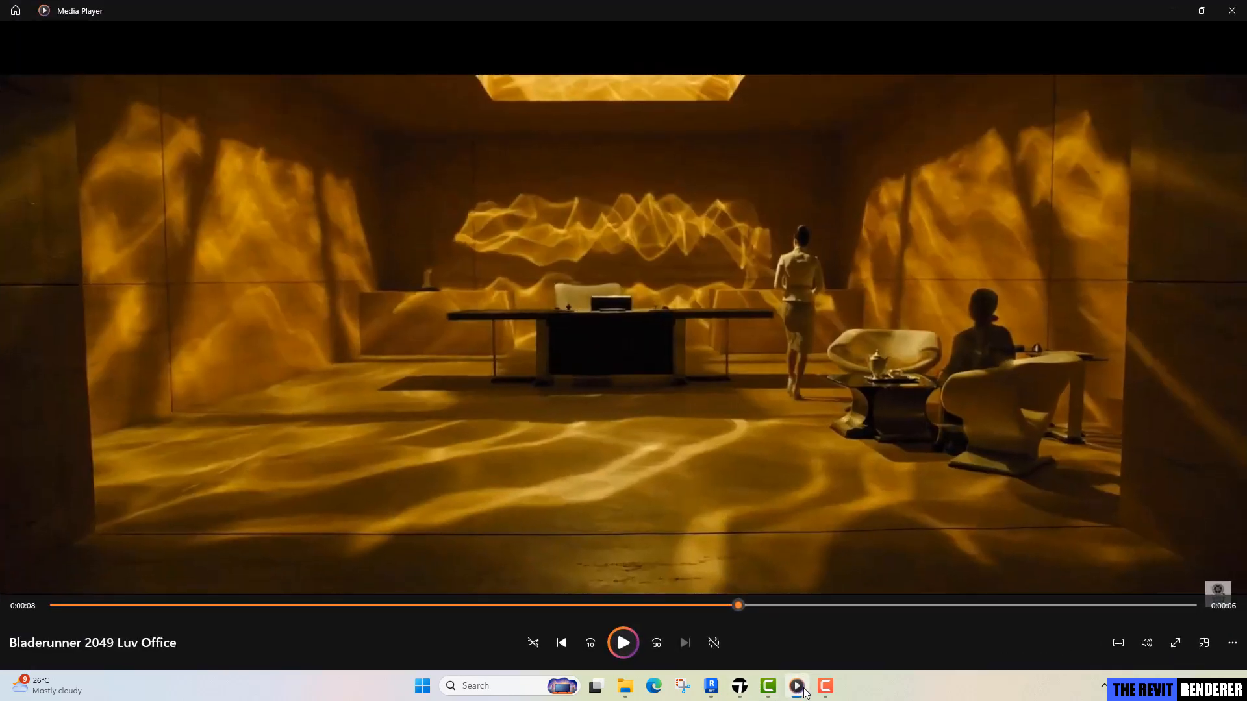
left_click(803, 690)
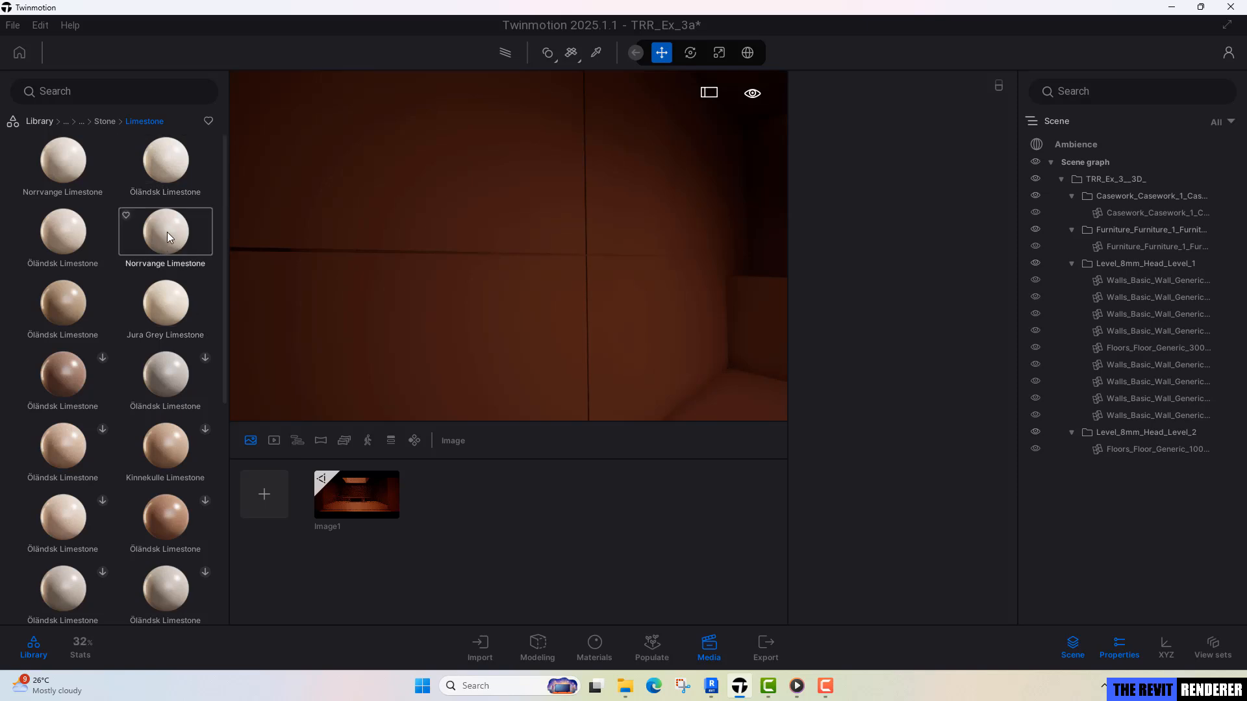
Apply Norrvange Limestone to the left wall and set its triplanar mapping to World space.
left_click_drag(165, 244, 474, 173)
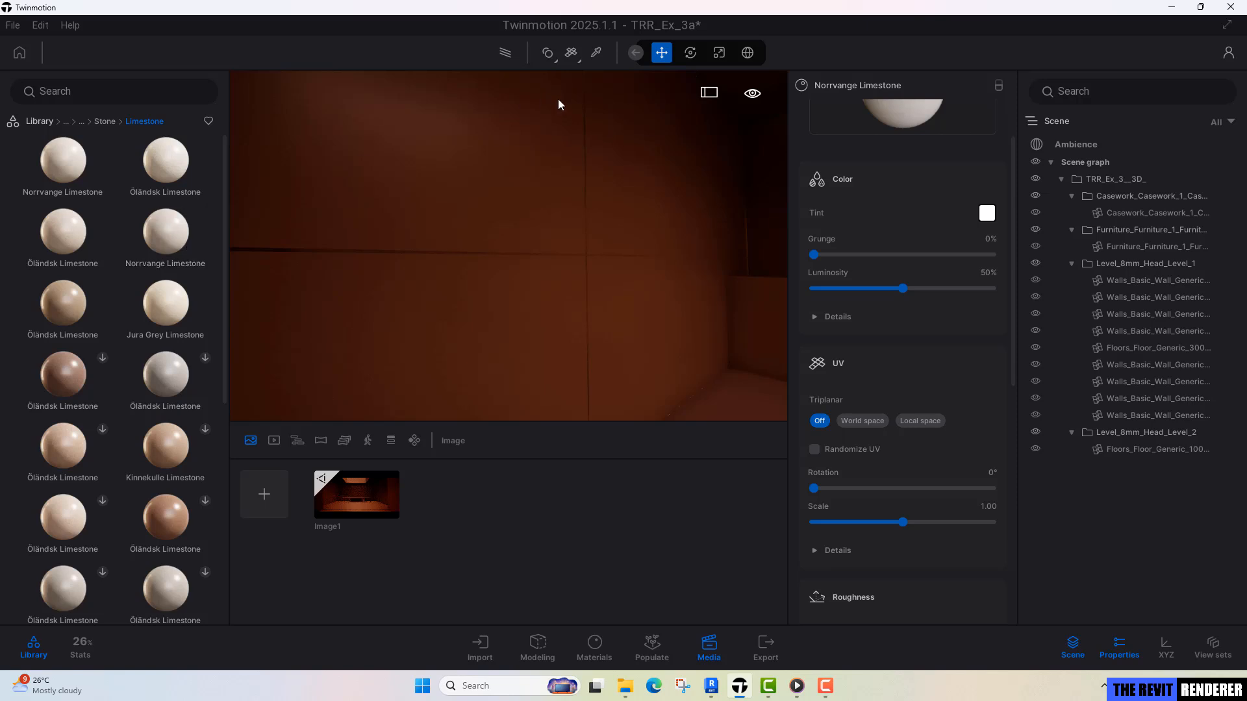
right_click_drag(488, 145, 708, 224)
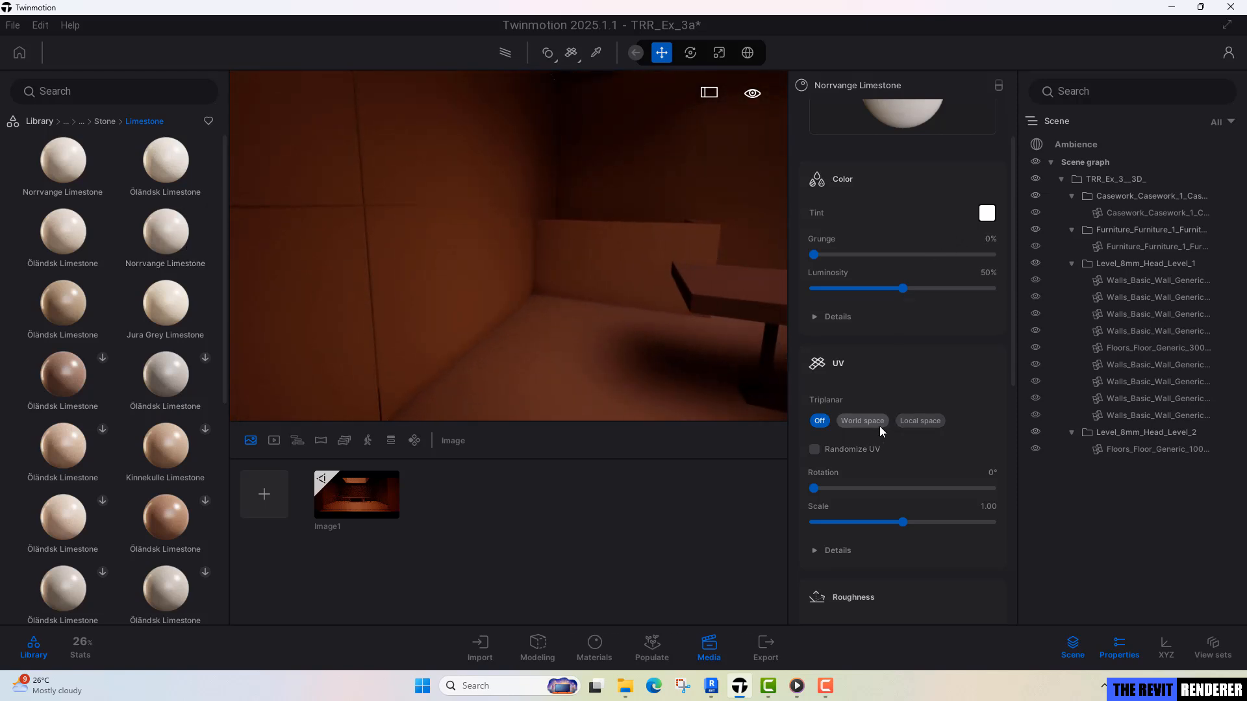
left_click(855, 422)
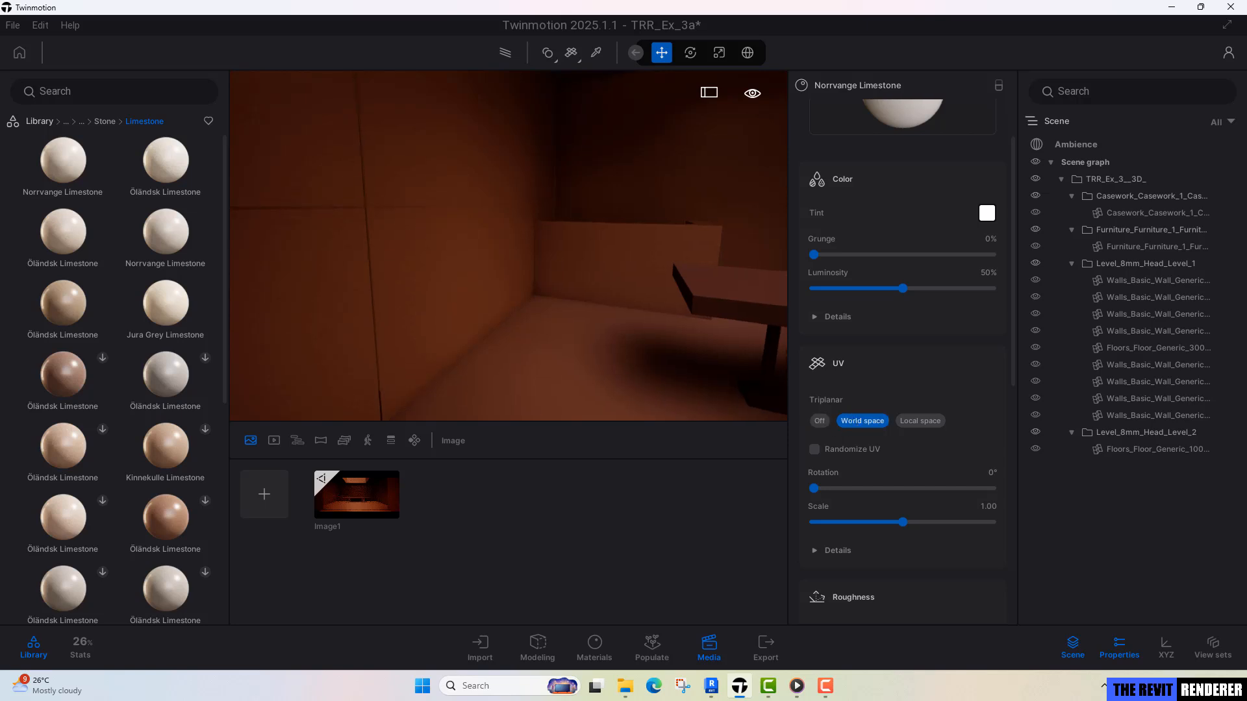
Set the Norrvange Limestone's UV scale to 4 and inspect the texture on the walls and ceiling opening.
right_click_drag(508, 246, 507, 215)
right_click_drag(552, 259, 575, 307)
key("t")
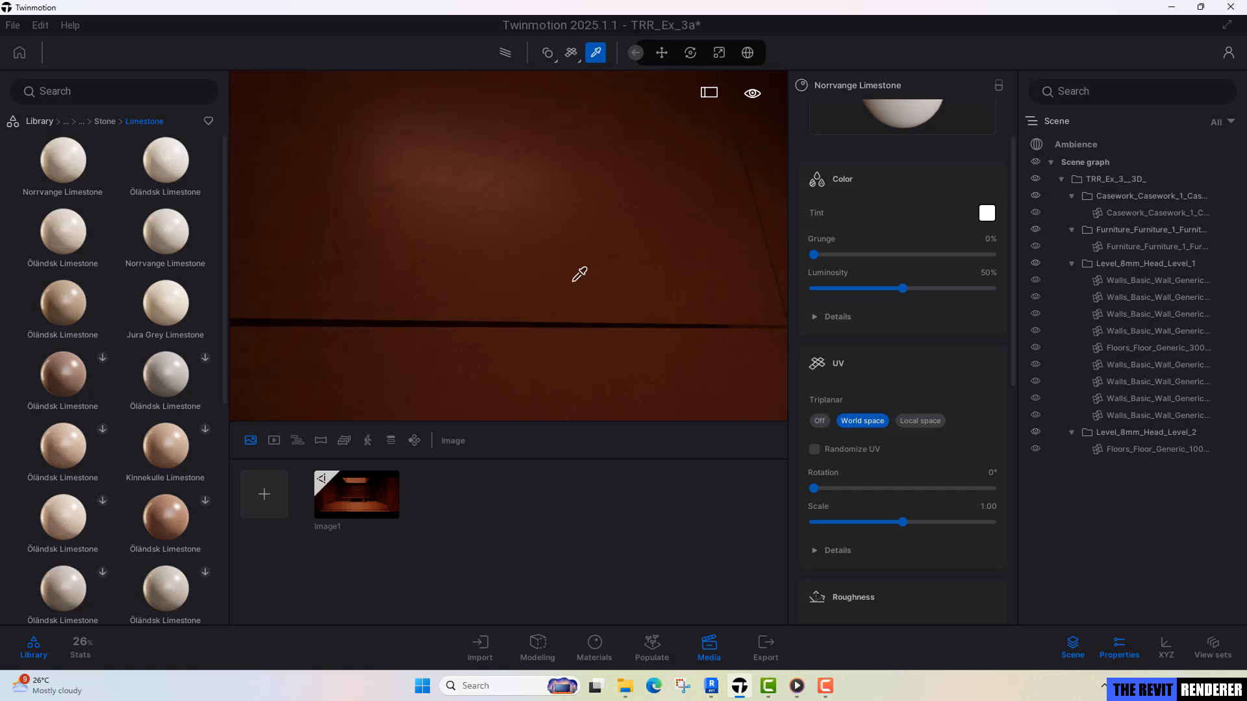
left_click(989, 506)
type("4")
key("Return")
right_click_drag(645, 393, 785, 367)
right_click_drag(678, 208, 675, 211)
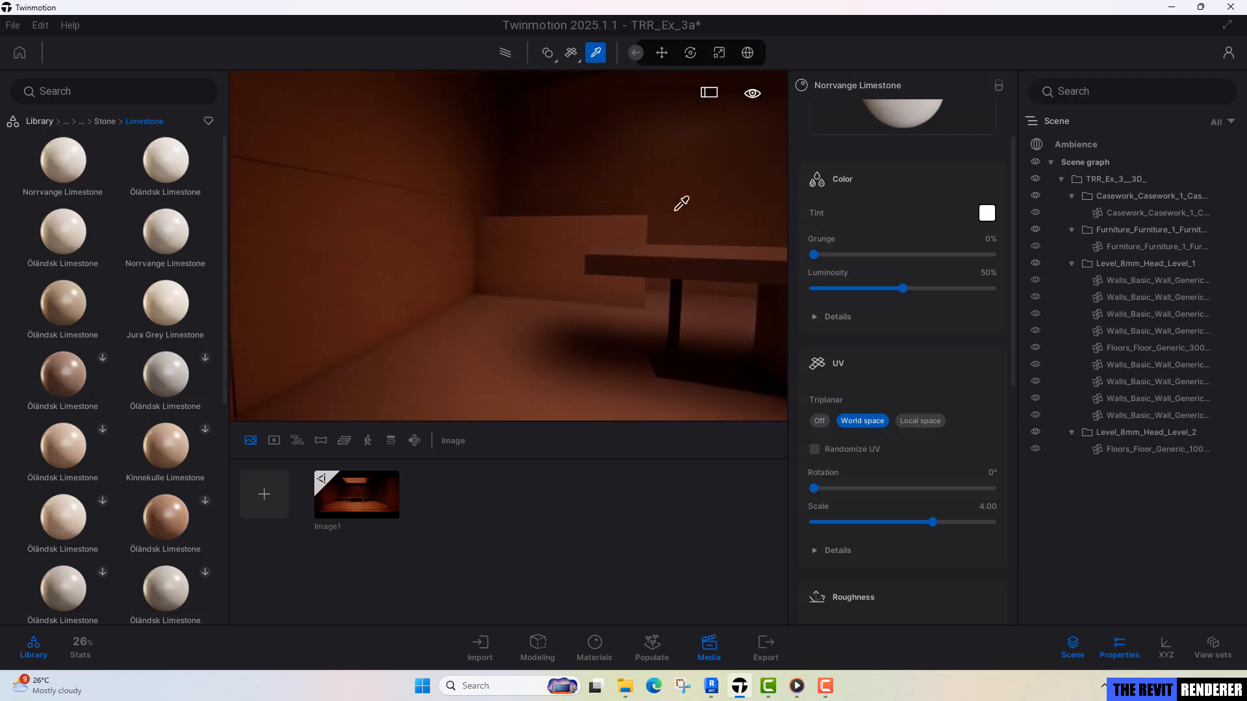
right_click_drag(509, 245, 527, 176)
key("Escape")
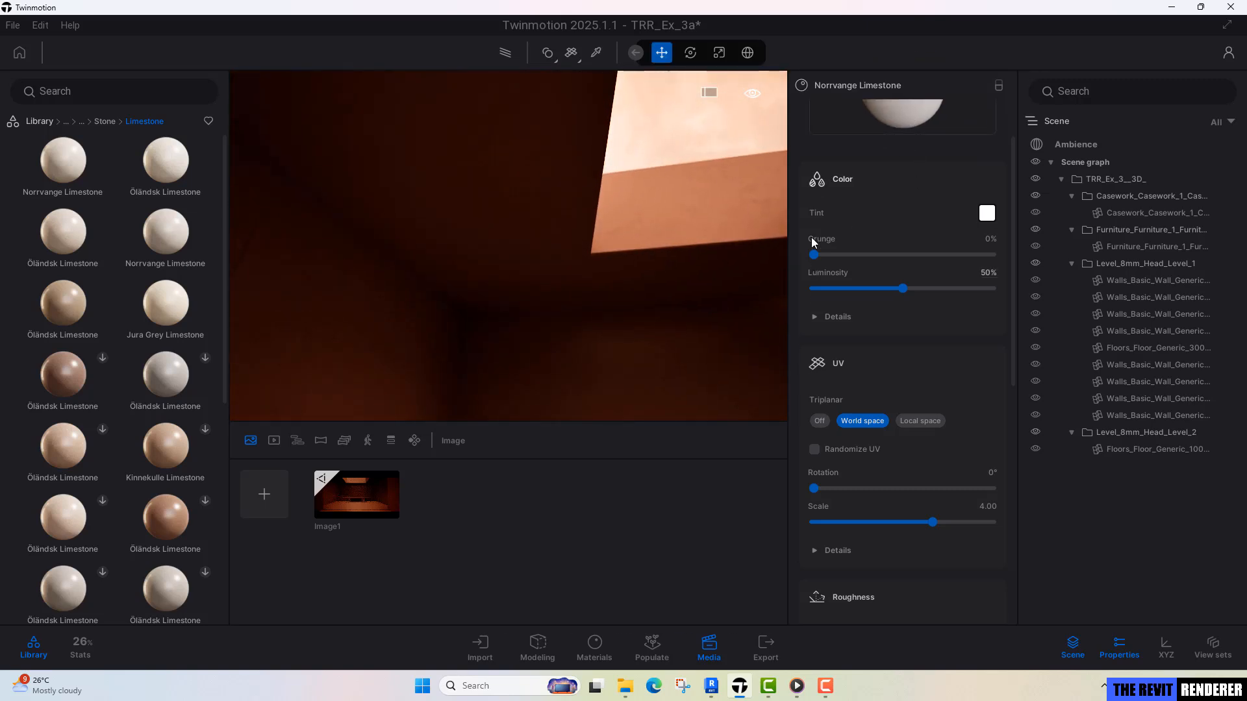
Pick the desktop's material PL-02 and set its tint to the stored dark grey 1E1E1E.
mouse_move(468, 208)
right_mouse_down()
mouse_move(514, 260)
mouse_move(552, 344)
mouse_move(724, 341)
mouse_move(639, 321)
mouse_move(338, 306)
mouse_move(442, 202)
mouse_move(473, 216)
right_mouse_up()
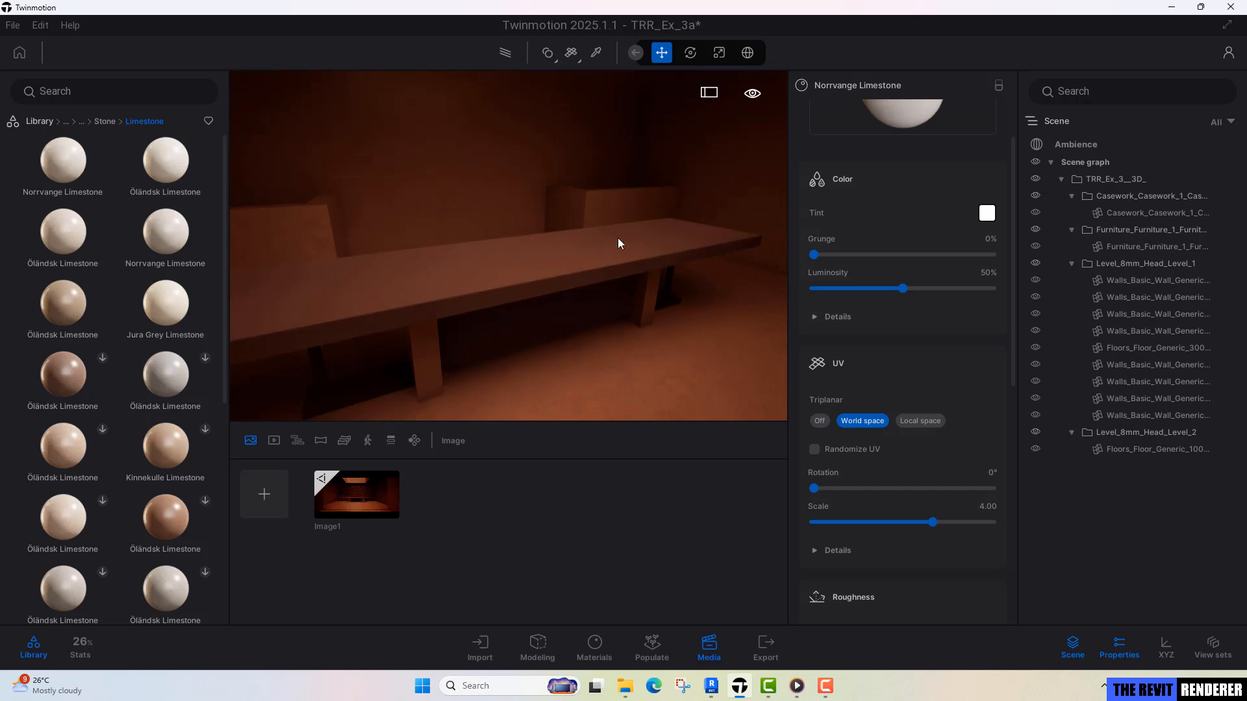
scroll(570, 242, "up", 2)
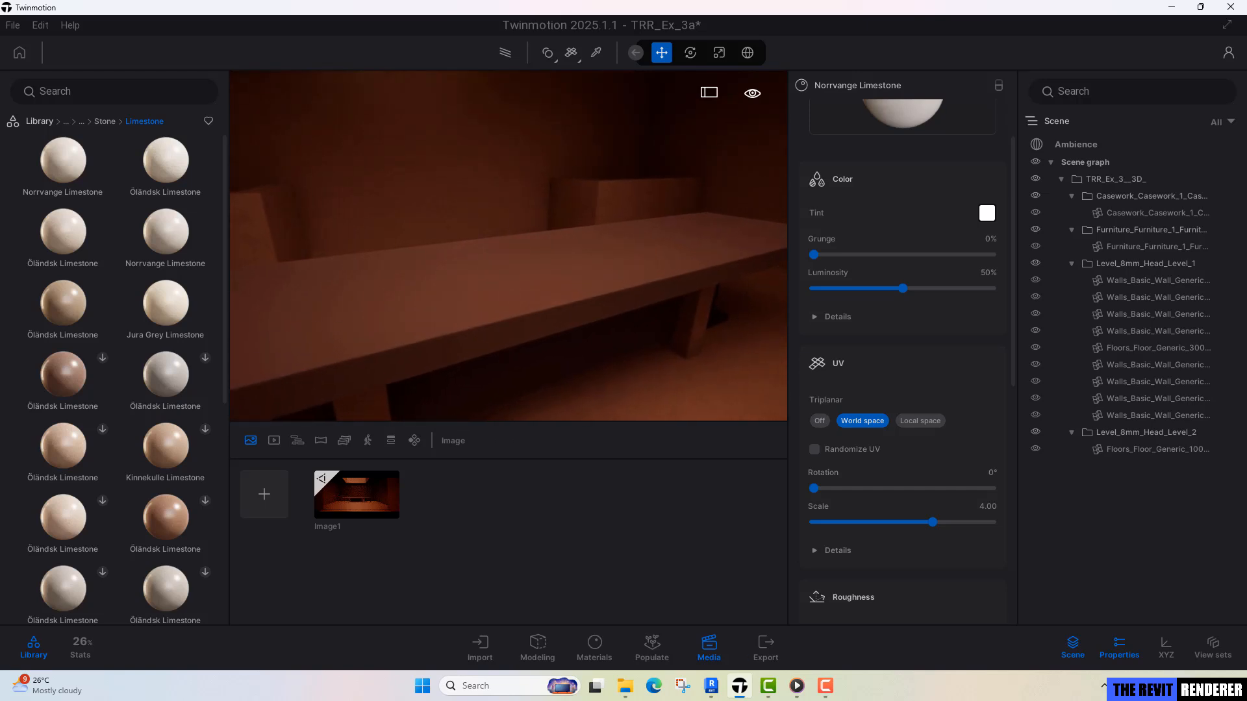
key("t")
left_click(519, 269)
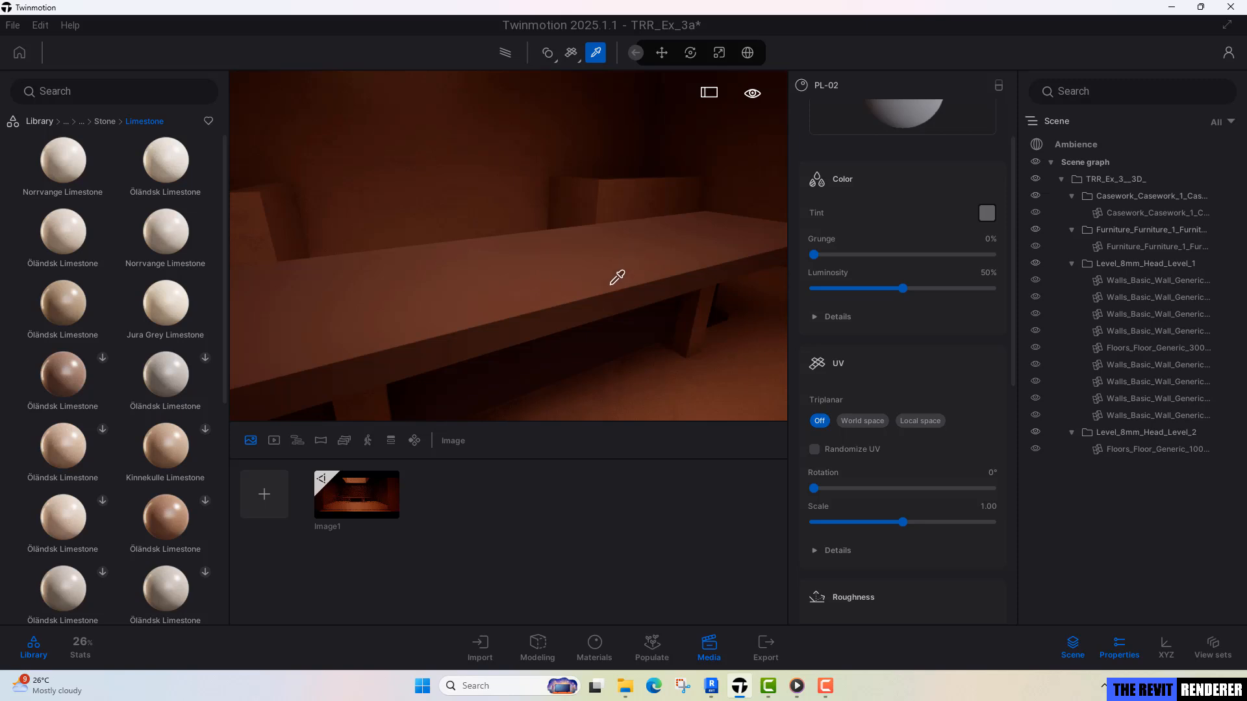
left_click(988, 215)
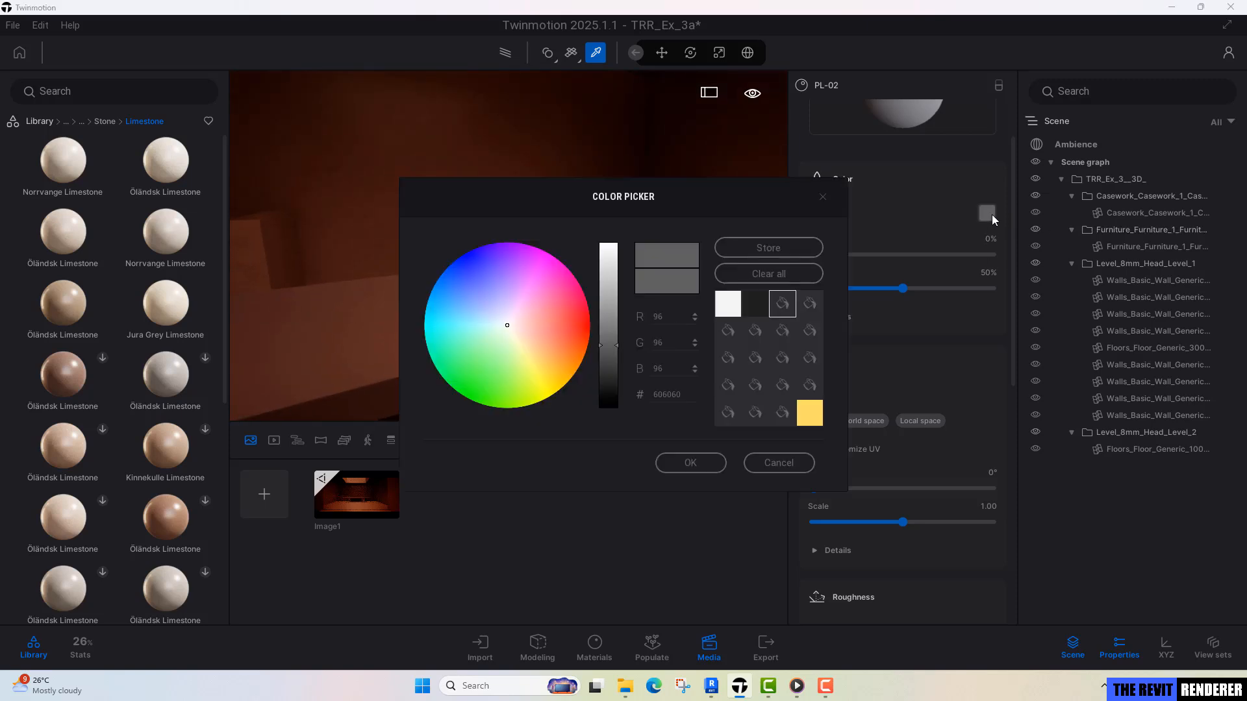
left_click(754, 307)
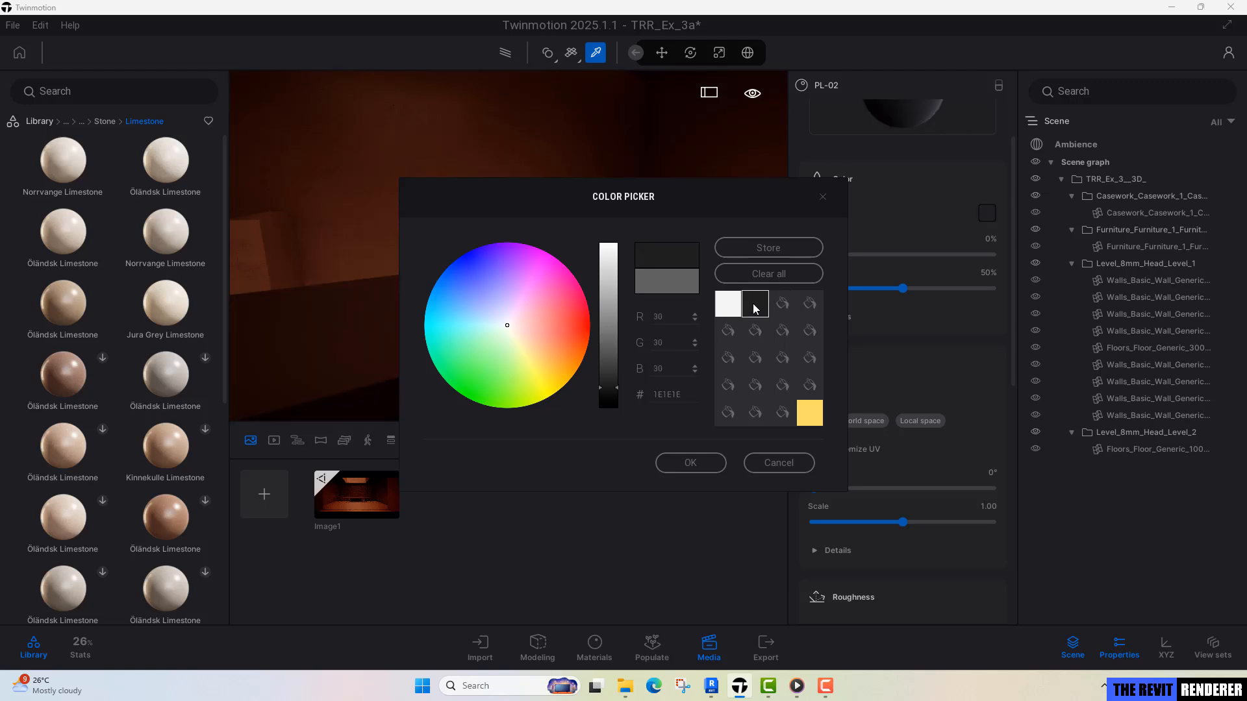
left_click(702, 462)
Set the desktop material's roughness intensity to 30%.
scroll(935, 487, "down", 3)
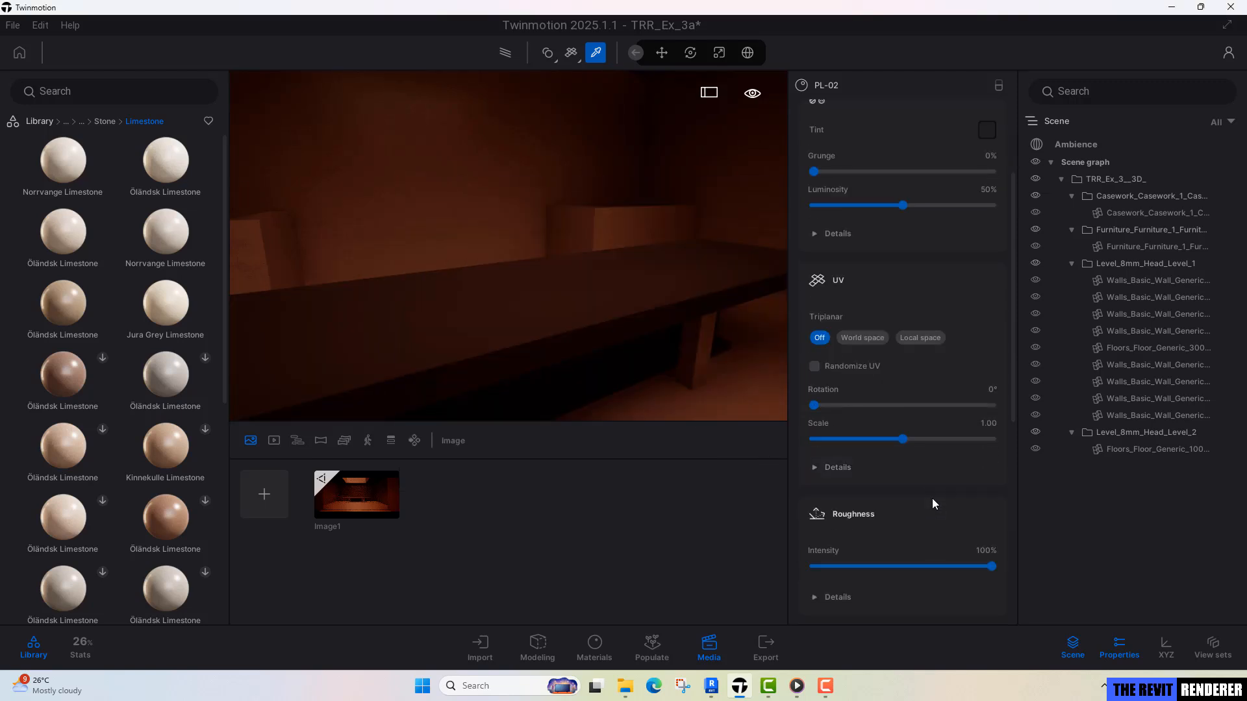
scroll(933, 504, "down", 1)
type("30")
key("Return")
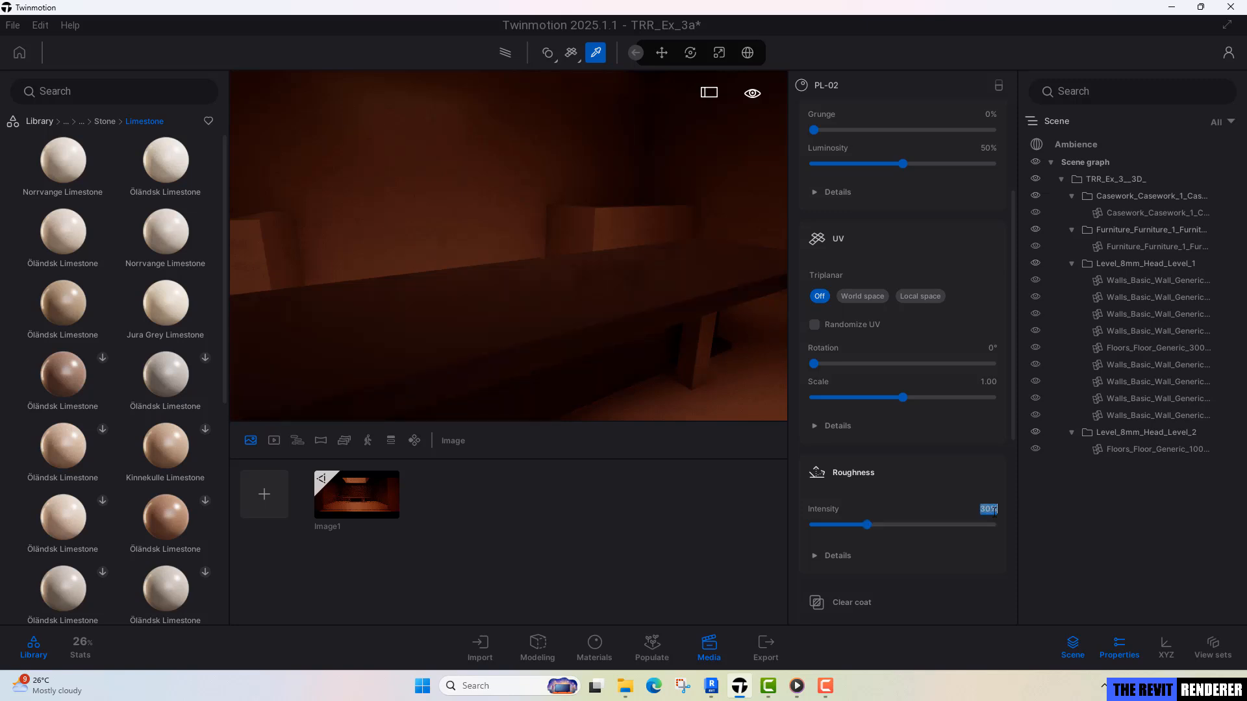
key("Escape")
Pick the thin desk leg's material MT-02 and set its roughness to 20% and metallic intensity to 100%.
middle_click_drag(525, 302, 545, 194)
middle_click_drag(403, 318, 526, 323)
key("t")
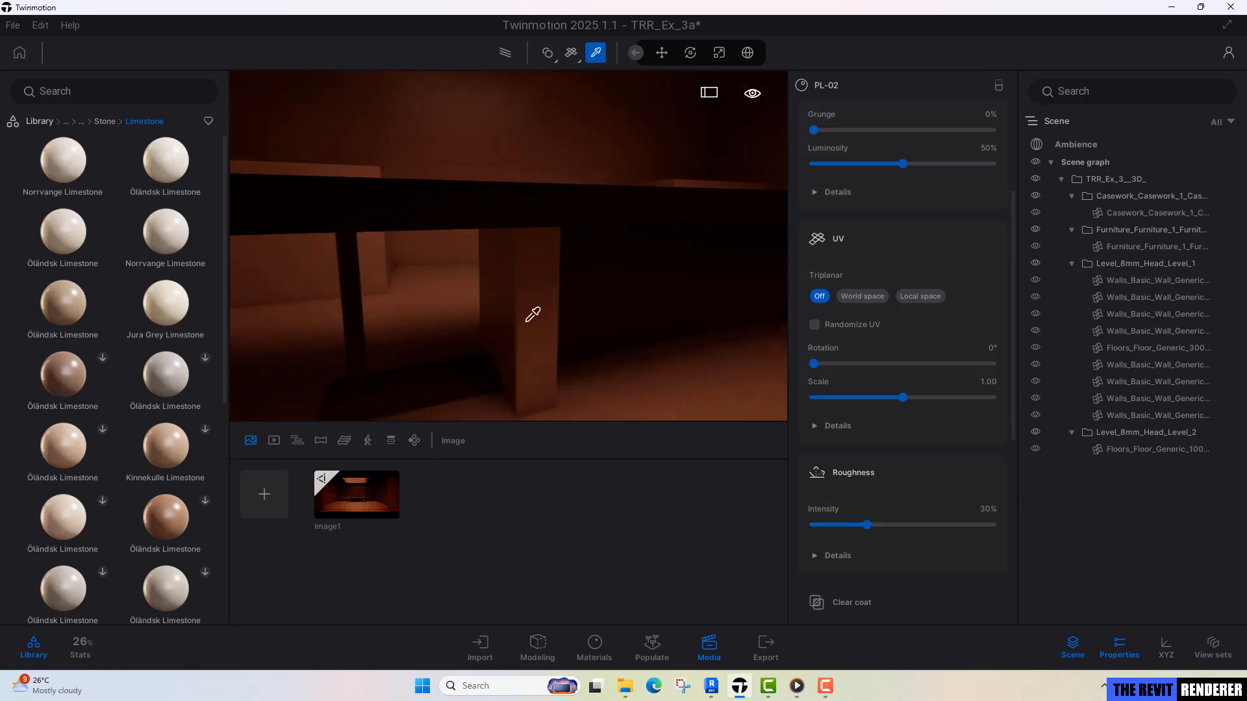
left_click(527, 322)
scroll(526, 316, "down", 3)
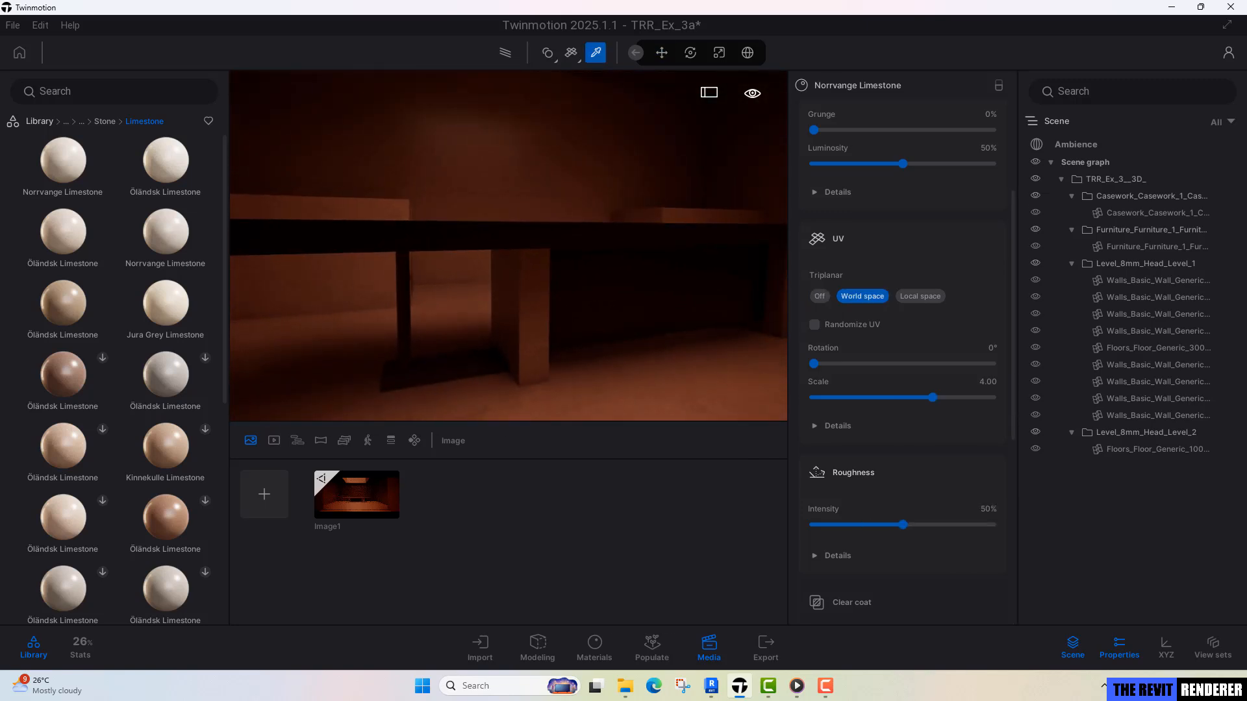
left_click(406, 327)
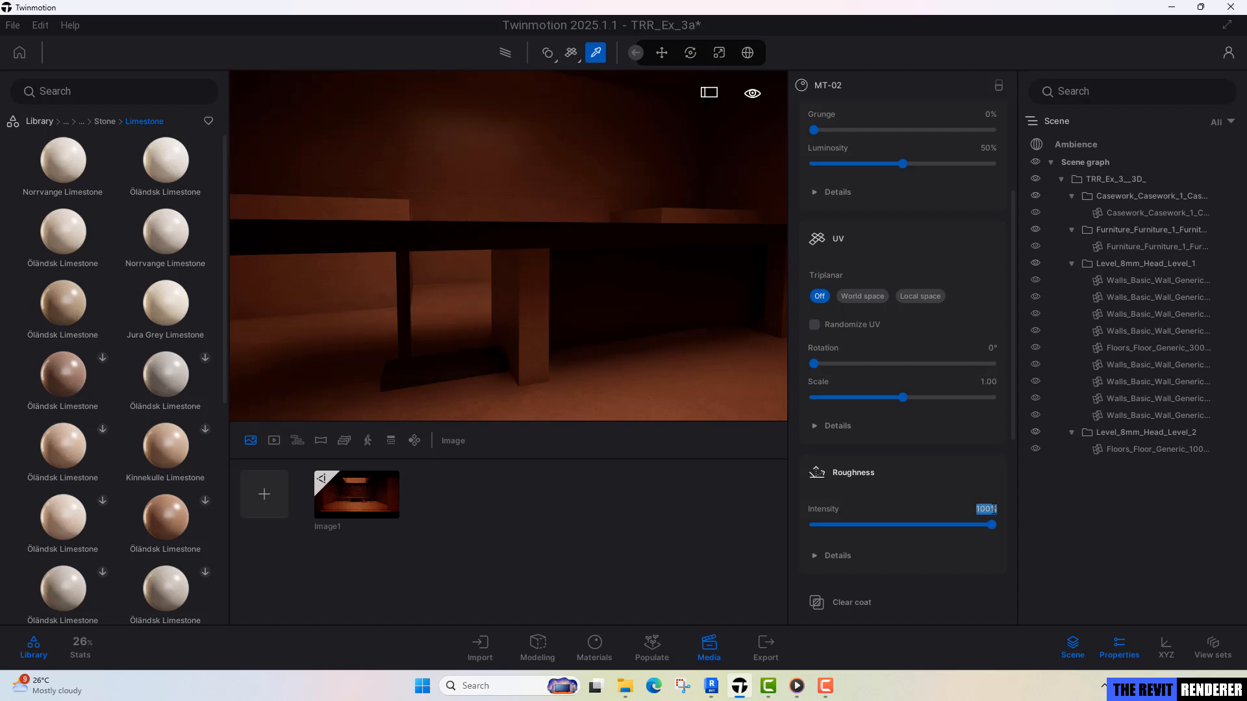
type("20")
scroll(899, 449, "down", 2)
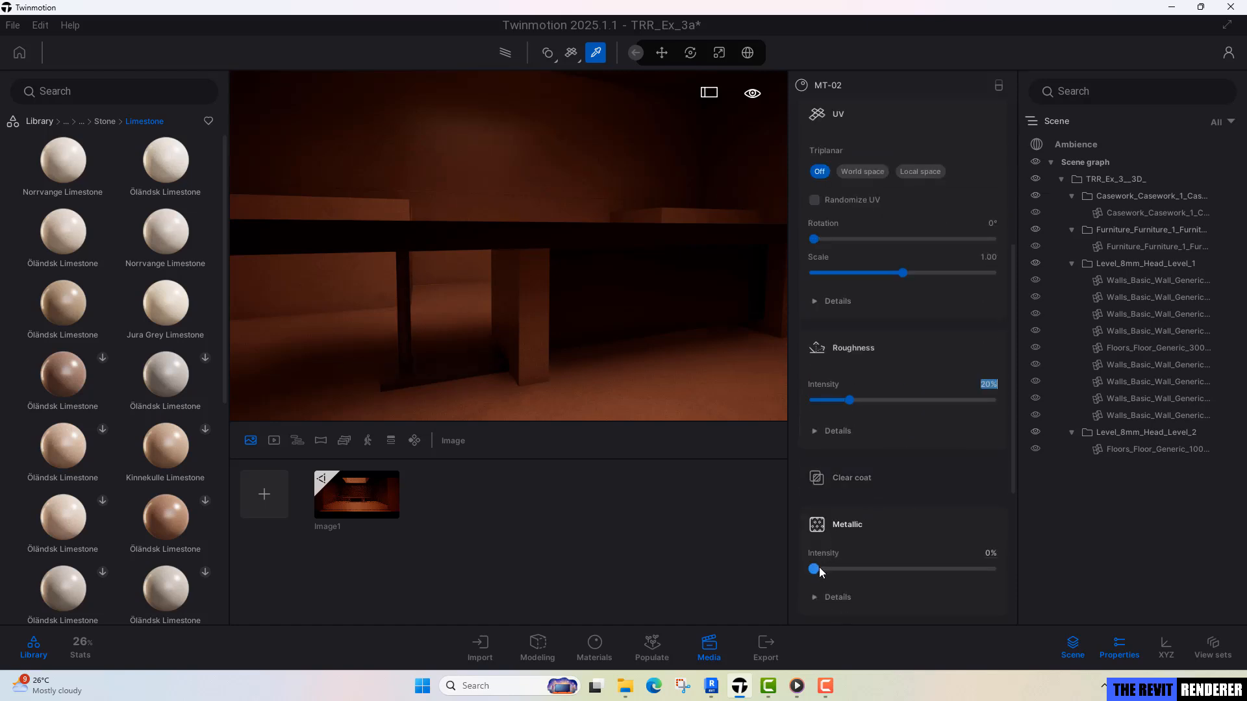
left_click_drag(814, 570, 1097, 551)
key("Escape")
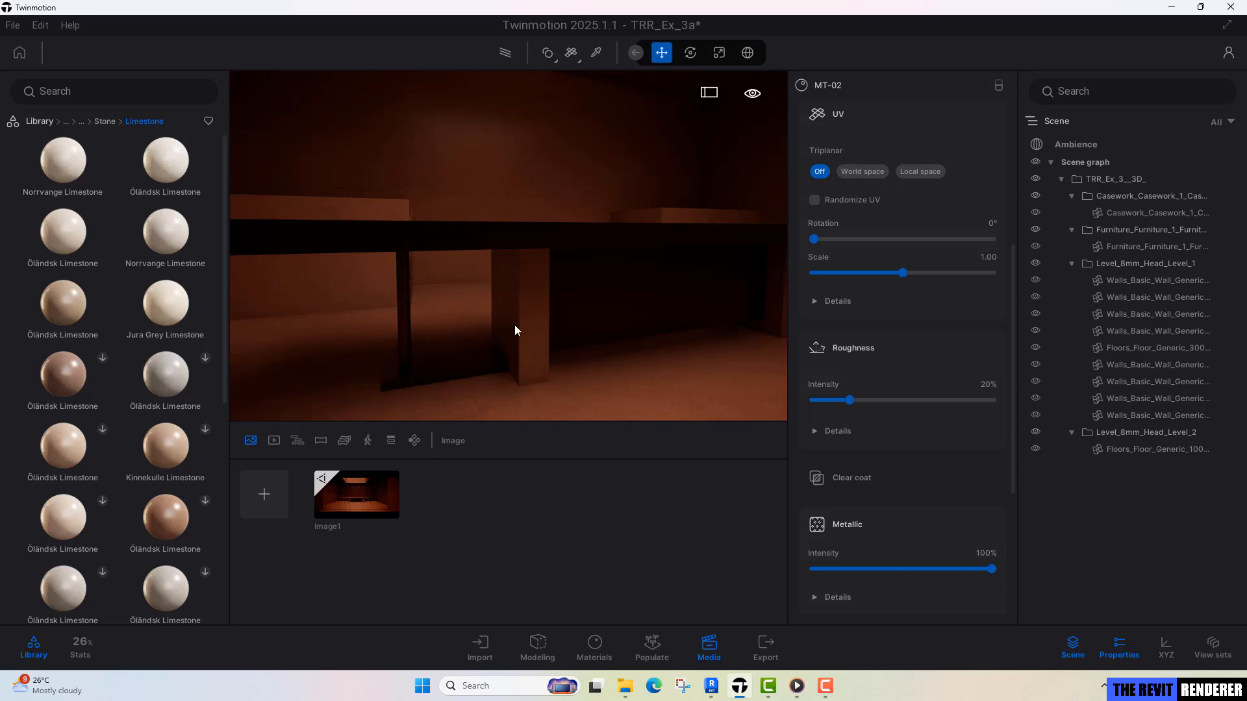
Examine the room from several distances and heights, checking the desk, floor, walls and ceiling opening.
key("s")
right_click_drag(515, 329, 481, 273)
key("s")
key("e")
key("q")
key("s")
key("s")
key("d")
key("e")
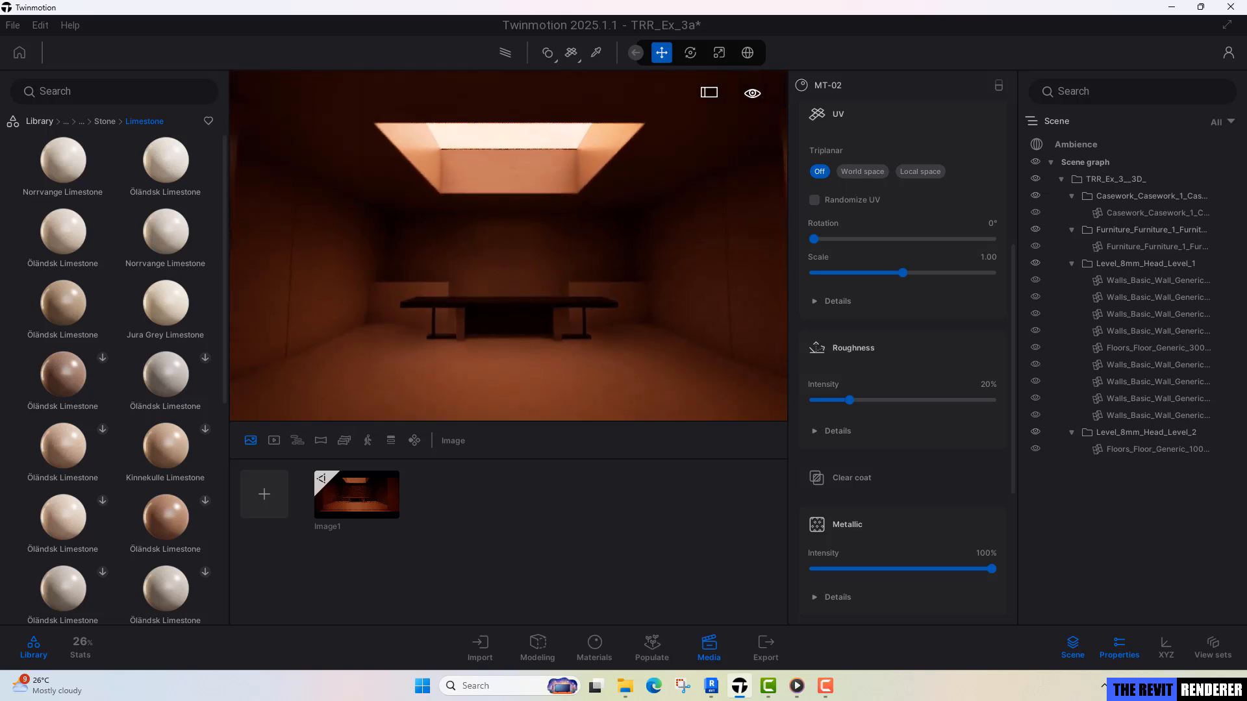
key("w")
key("w")
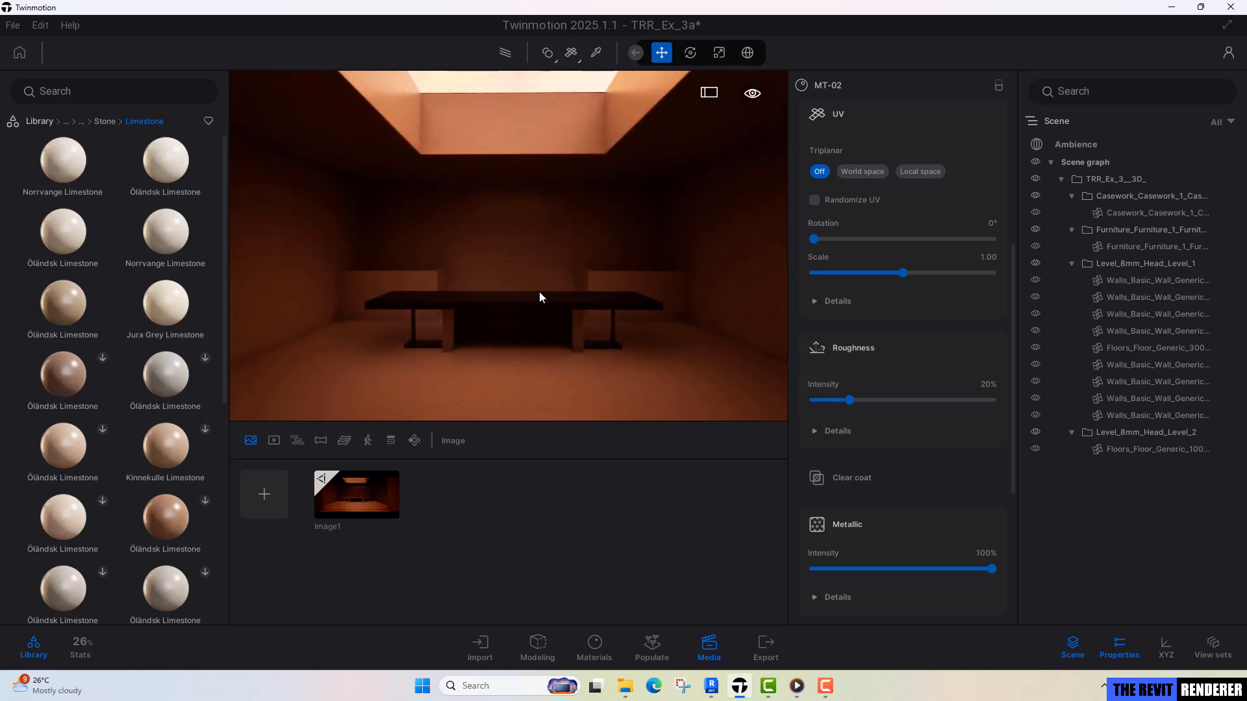
mouse_move(540, 291)
right_mouse_down()
mouse_move(553, 283)
mouse_move(536, 294)
mouse_move(538, 277)
mouse_move(551, 287)
right_mouse_up()
key("e")
key("w")
key("e")
key("w")
key("s")
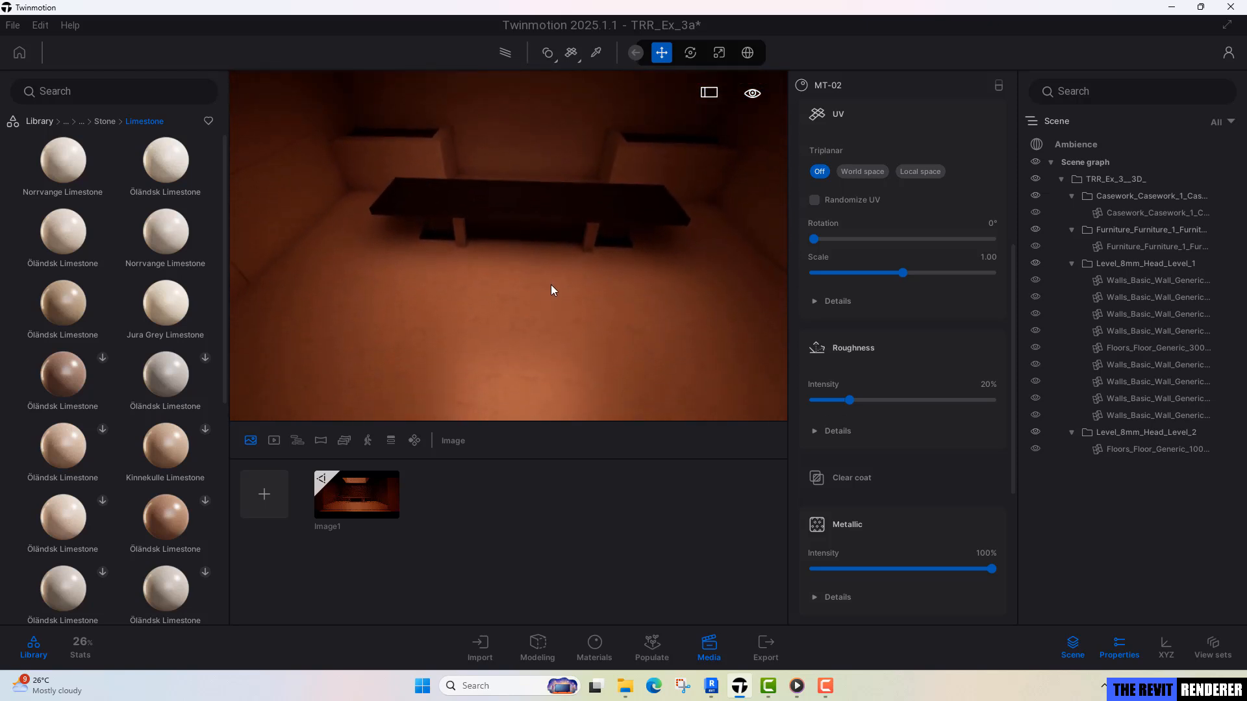
right_click_drag(617, 103, 602, 111)
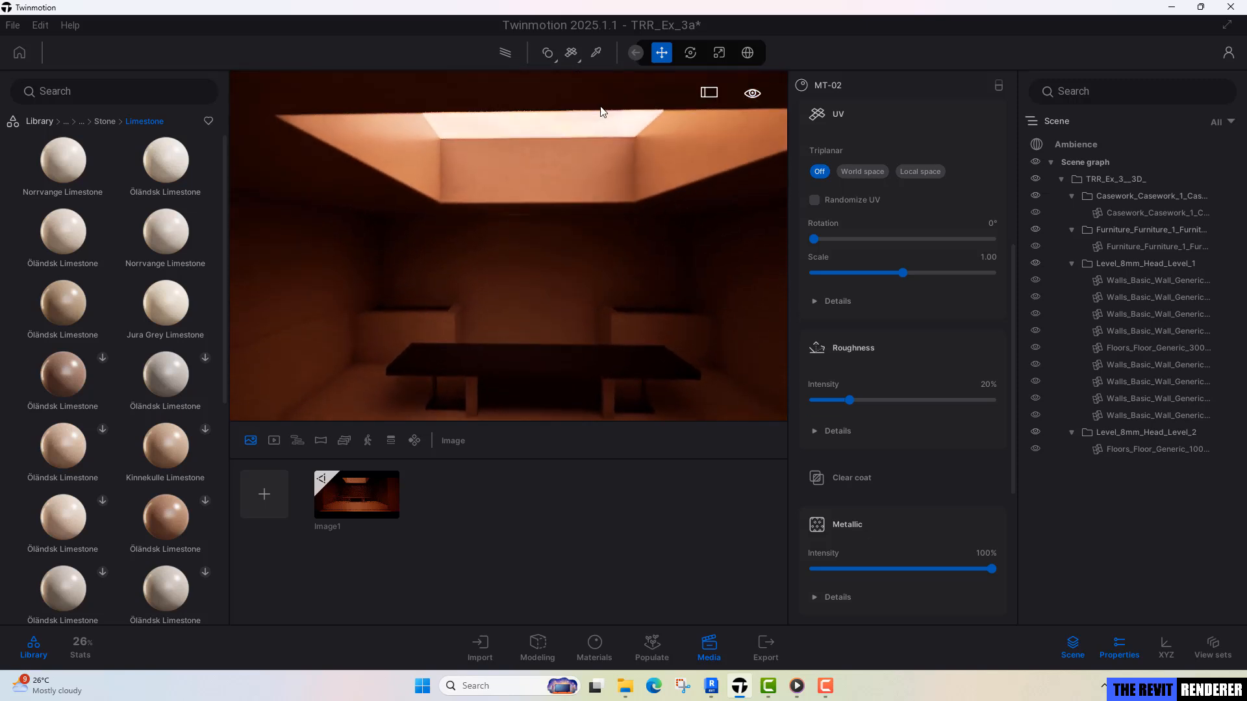
key("e")
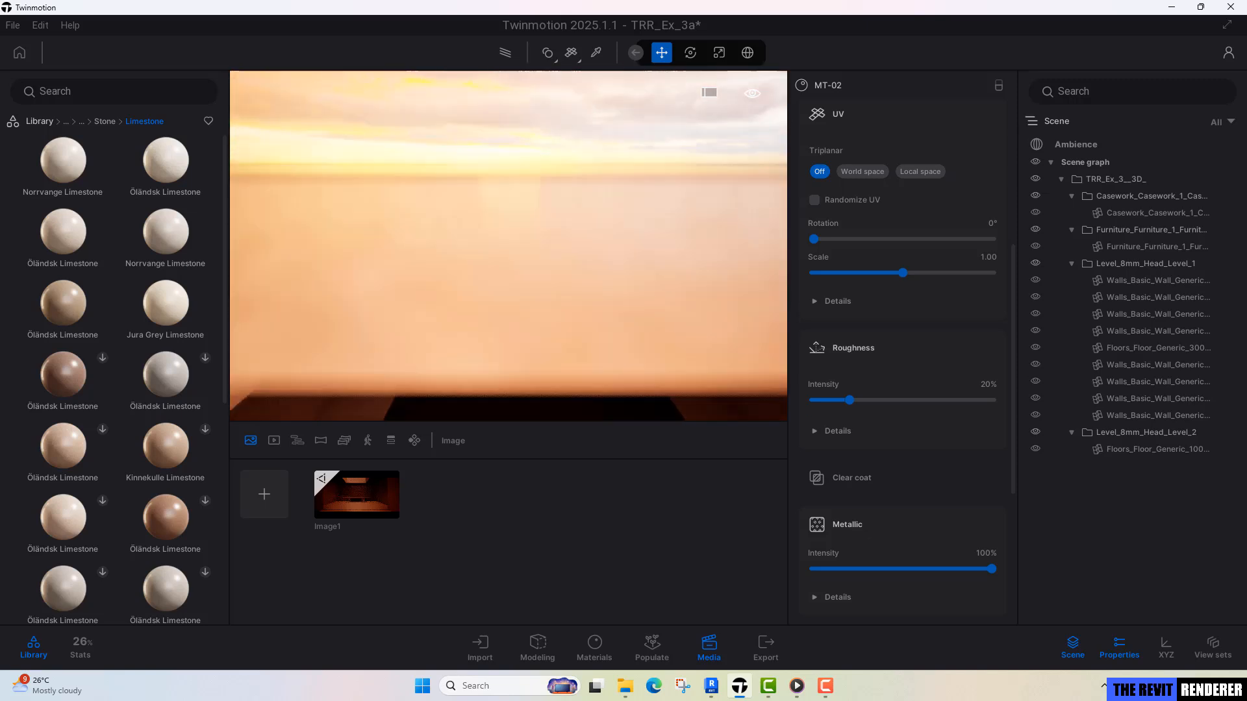
mouse_move(519, 230)
right_mouse_down()
mouse_move(525, 188)
mouse_move(524, 234)
right_mouse_up()
key("q")
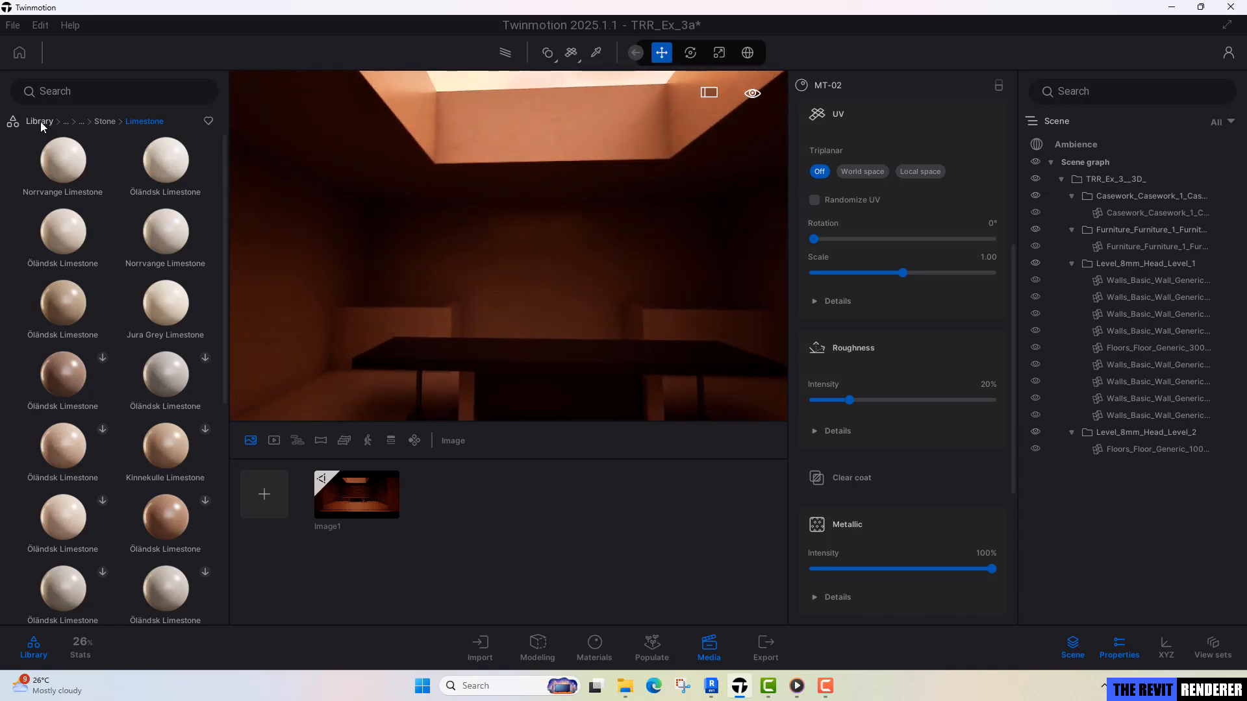
Place a Spot light from the library's Lights category at the ceiling opening.
left_click(41, 123)
left_click(167, 245)
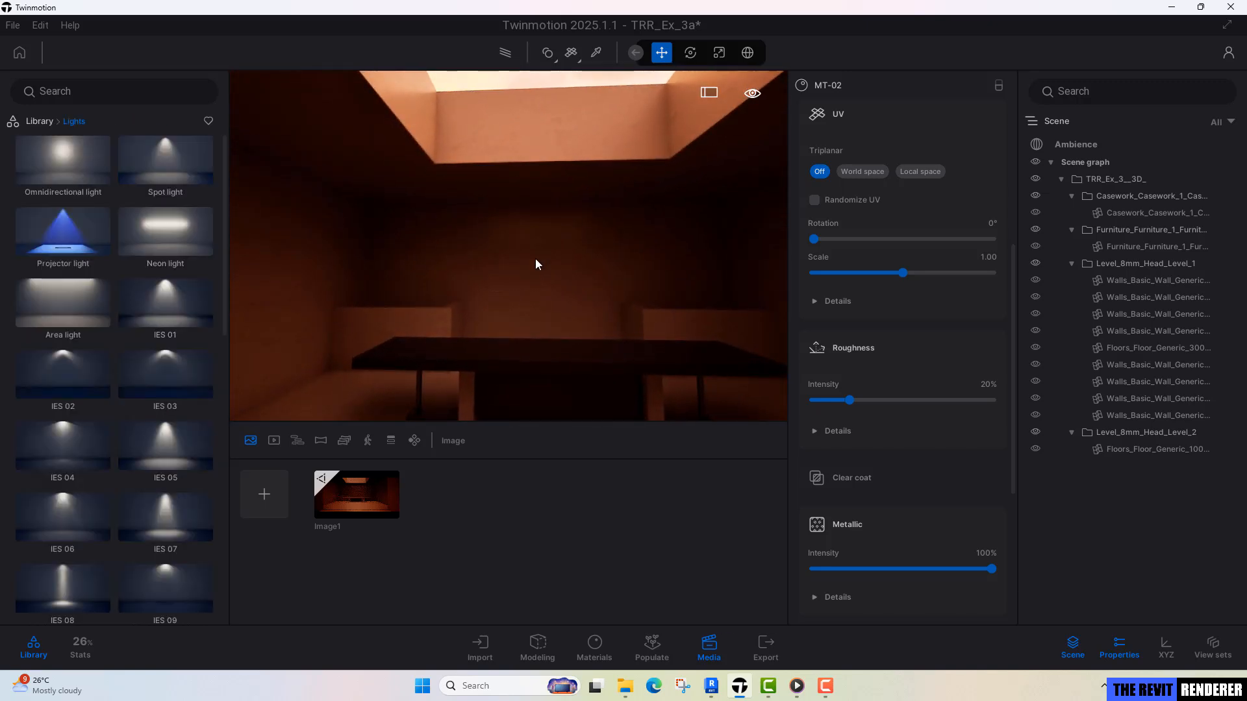
right_click_drag(537, 265, 539, 298)
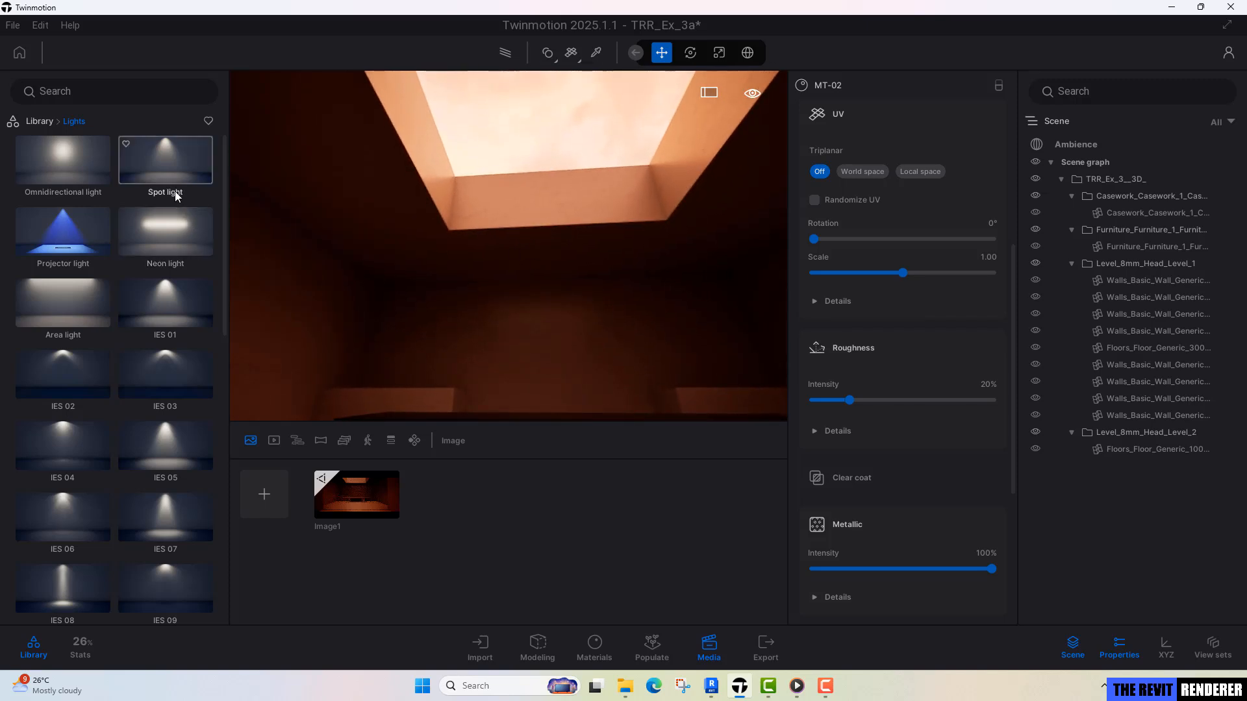
left_click_drag(176, 180, 387, 170)
right_click_drag(349, 211, 357, 176)
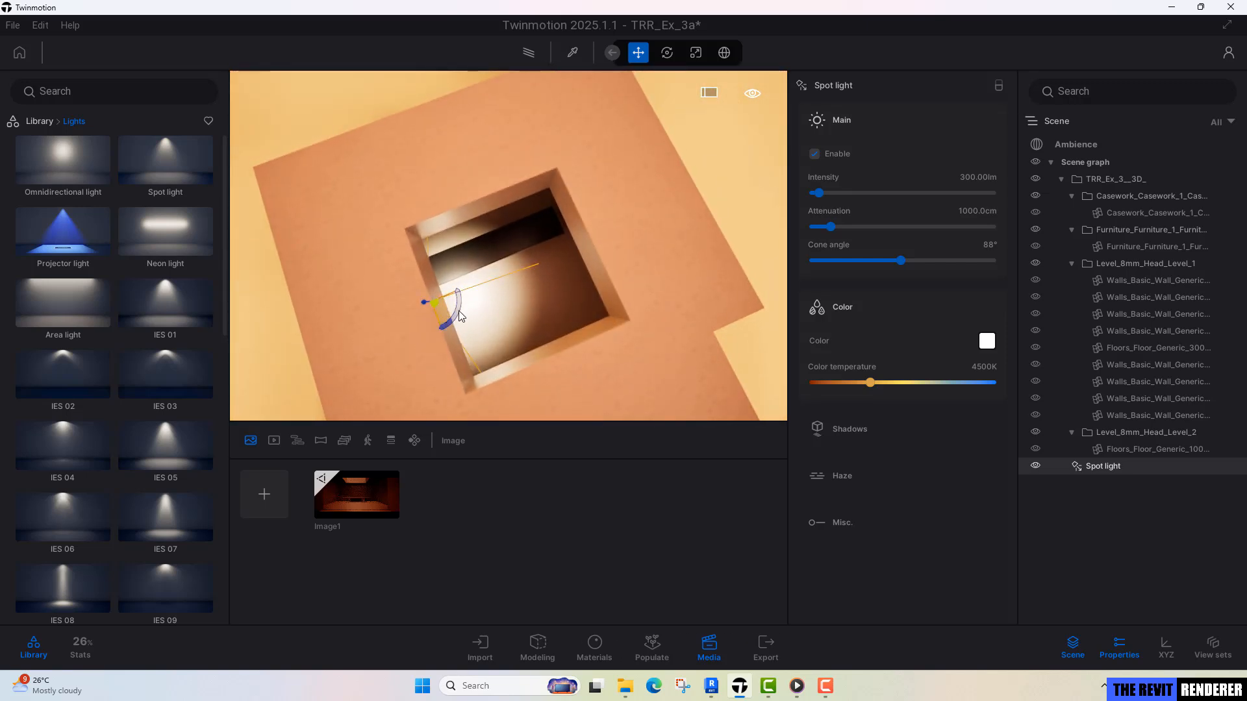
Centre the spot light over the ceiling opening and raise it higher above the desk.
left_click_drag(460, 316, 529, 296)
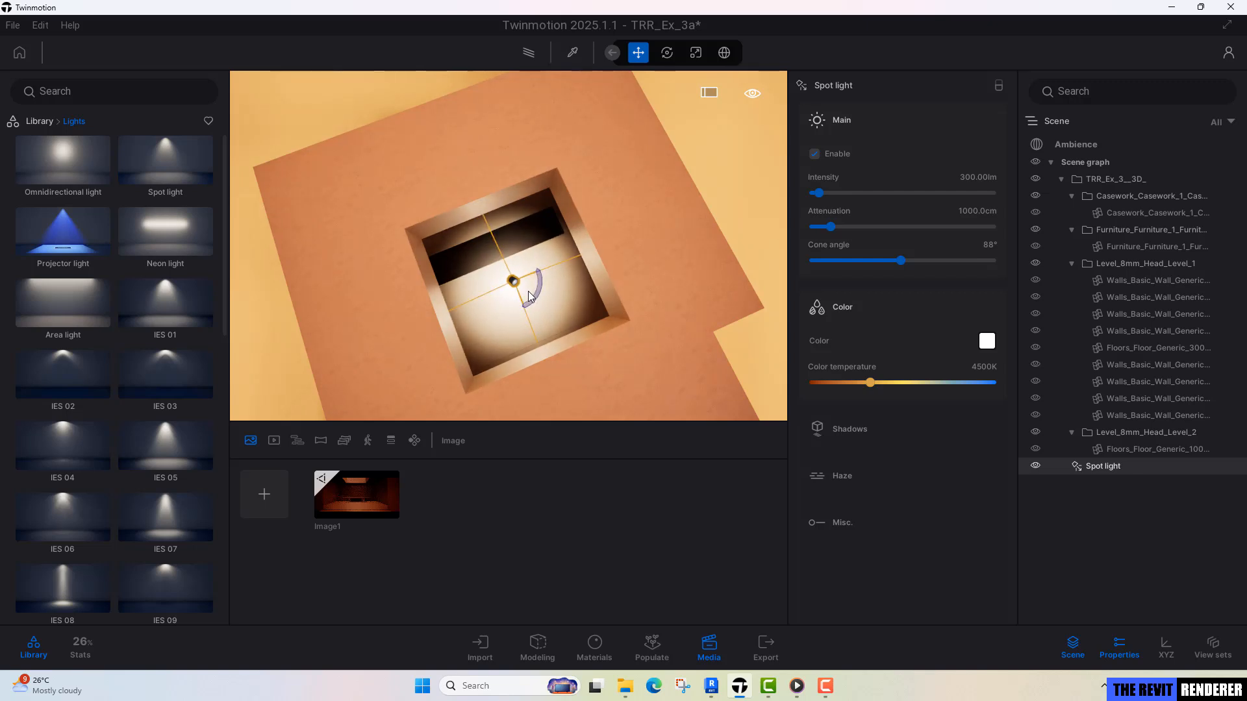
right_click_drag(530, 297, 547, 369)
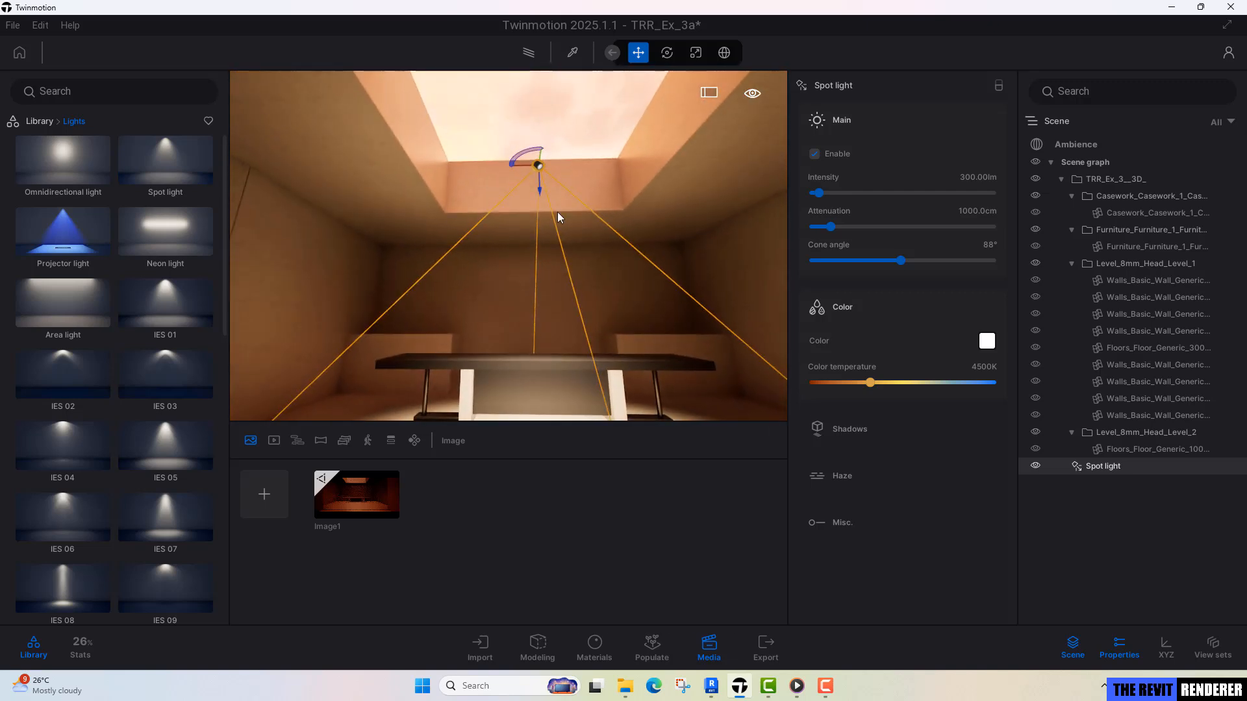
left_click_drag(537, 195, 550, 117)
Set the spot light's intensity to 50 lm and its color temperature to 3500K.
right_click_drag(520, 232, 672, 188)
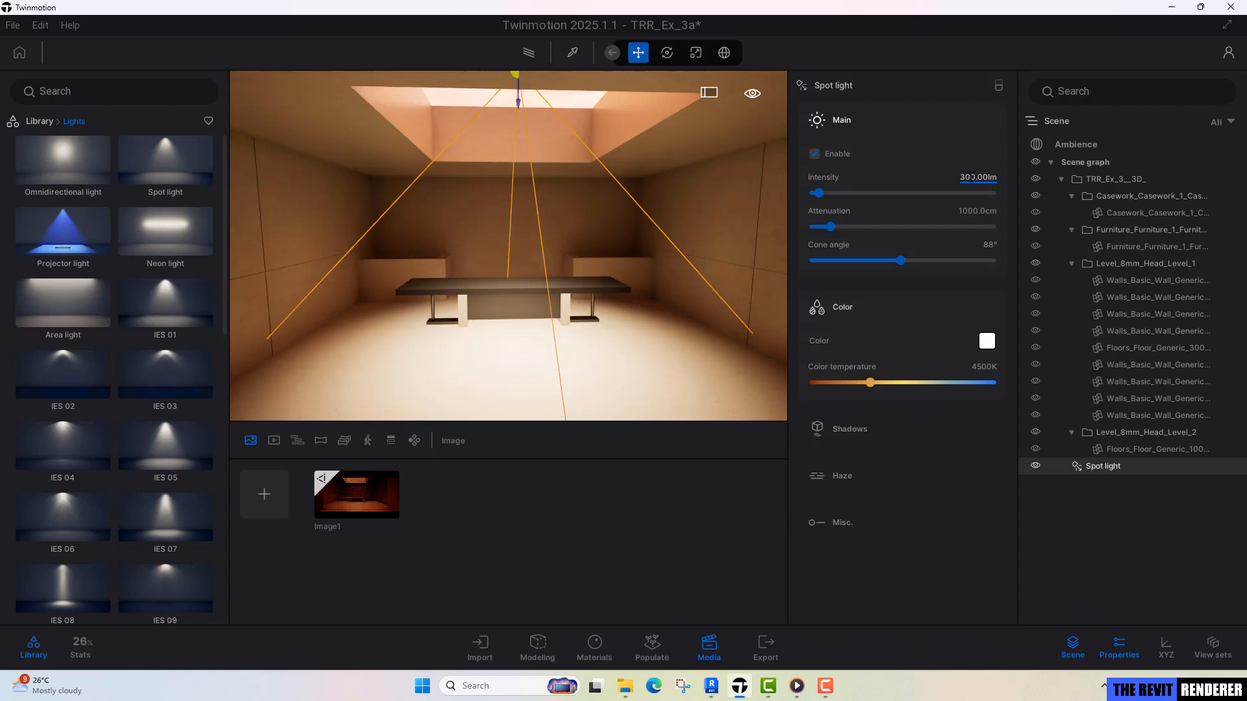
left_click(972, 176)
type("50")
key("Return")
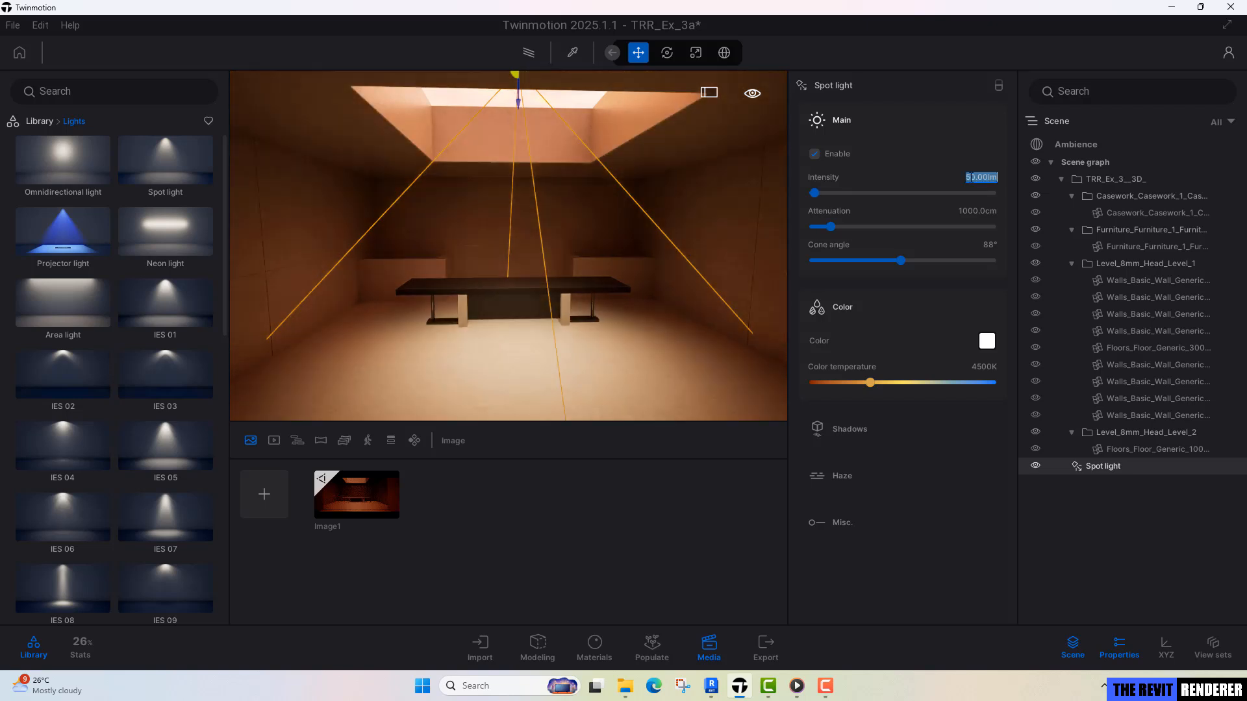
left_click(987, 367)
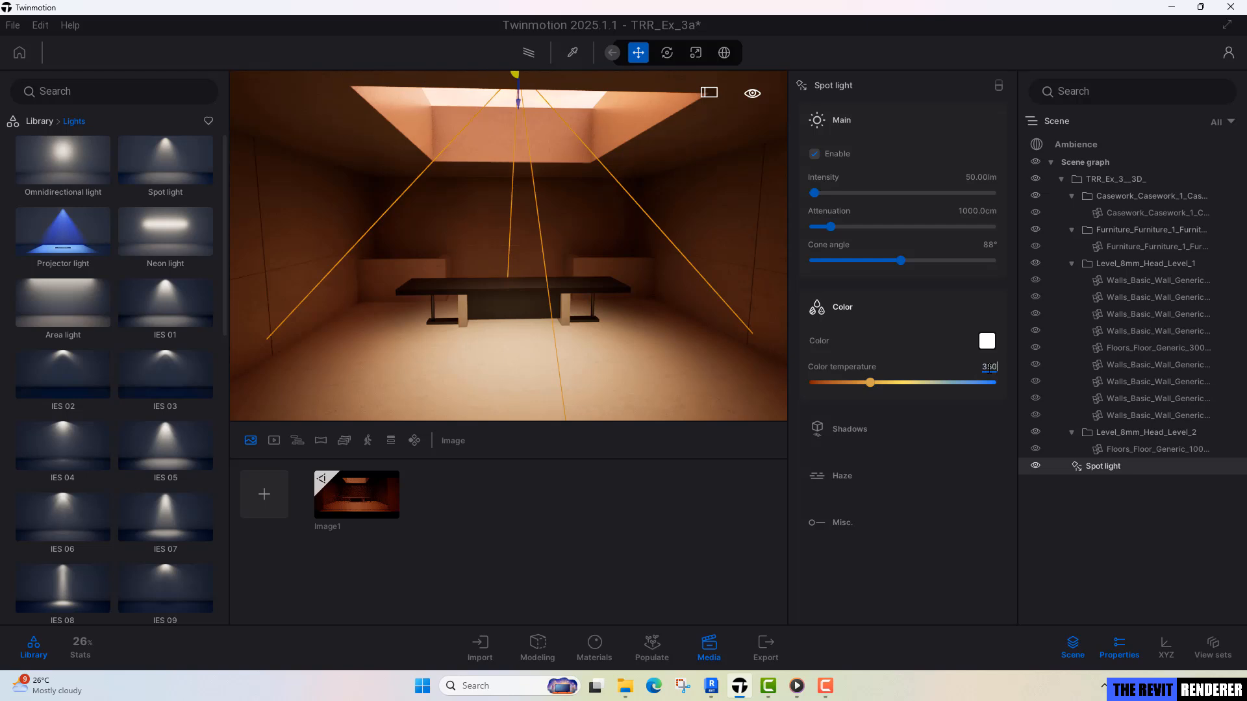
type("3500")
key("Return")
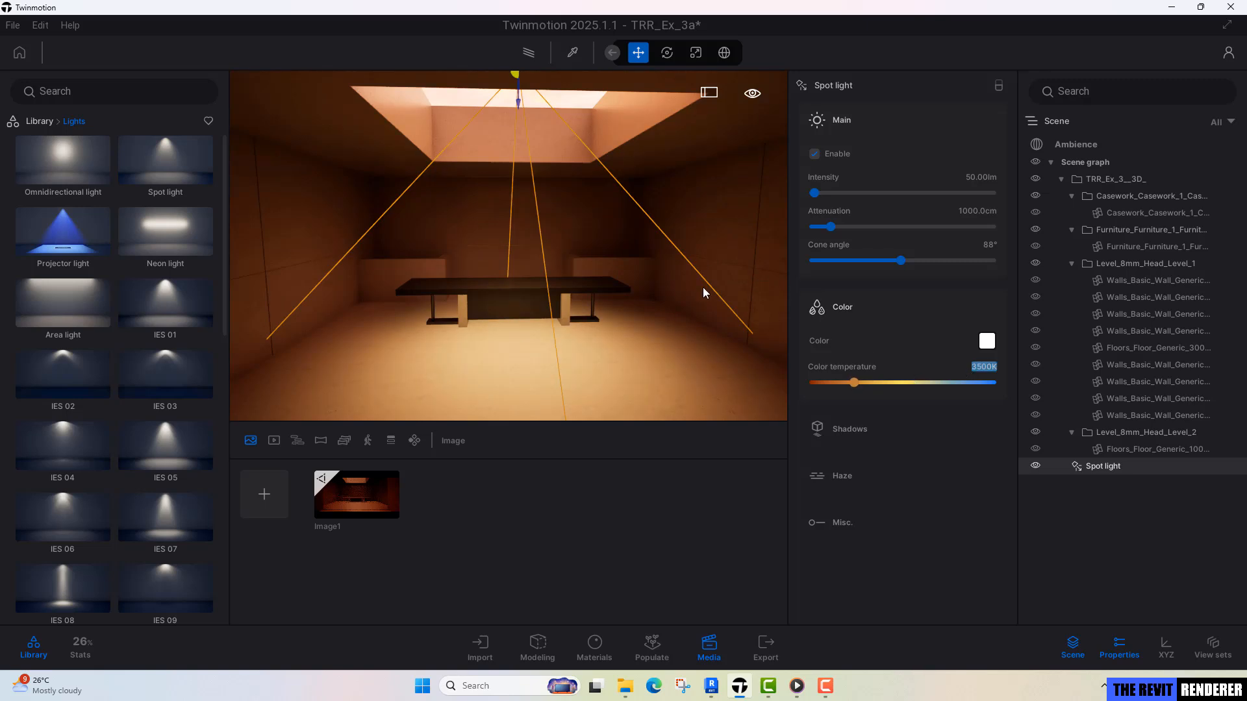
Enable shadows for the spot light and check the lit room.
middle_click_drag(568, 341, 570, 307, "shift")
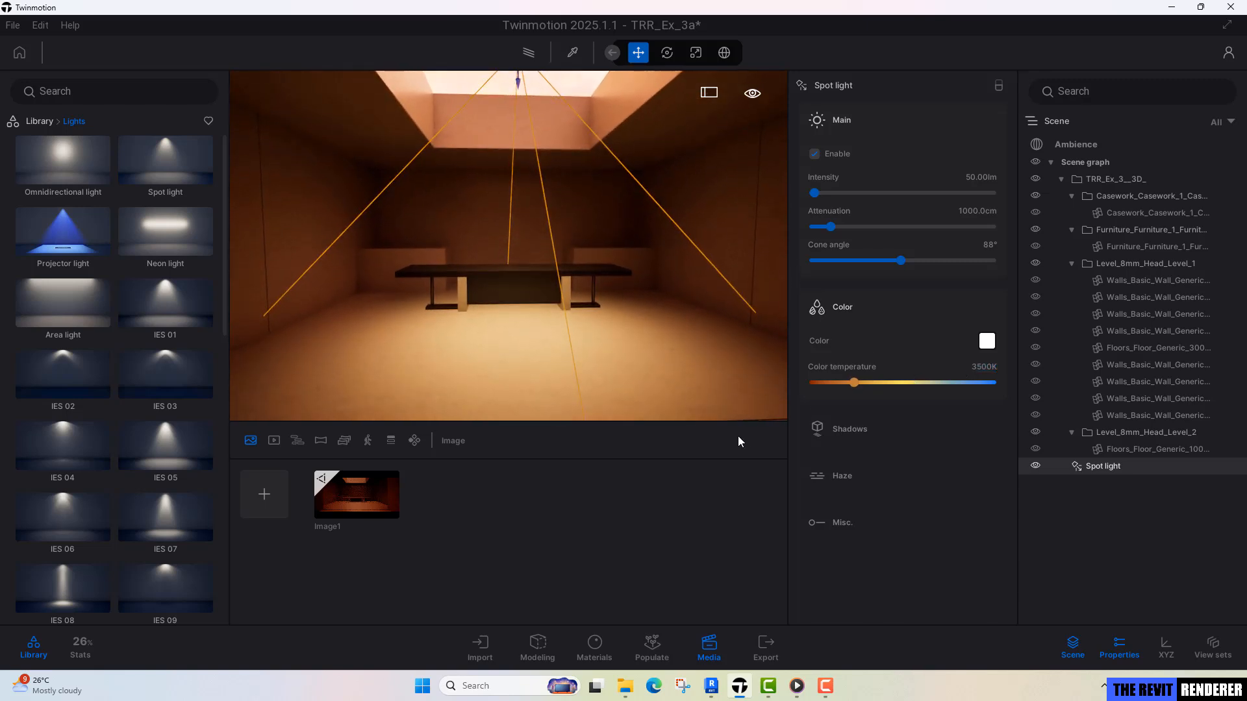
left_click(851, 428)
left_click(832, 434)
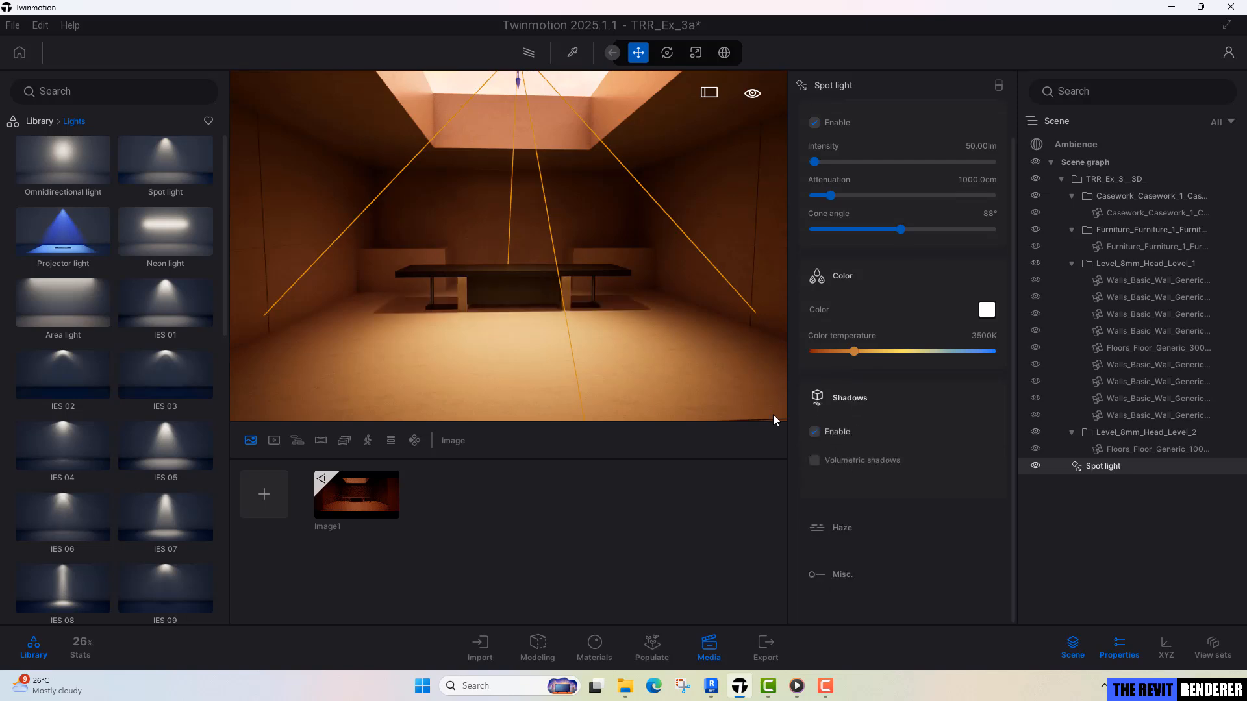
middle_click_drag(634, 334, 634, 299, "shift")
right_click_drag(634, 298, 611, 263)
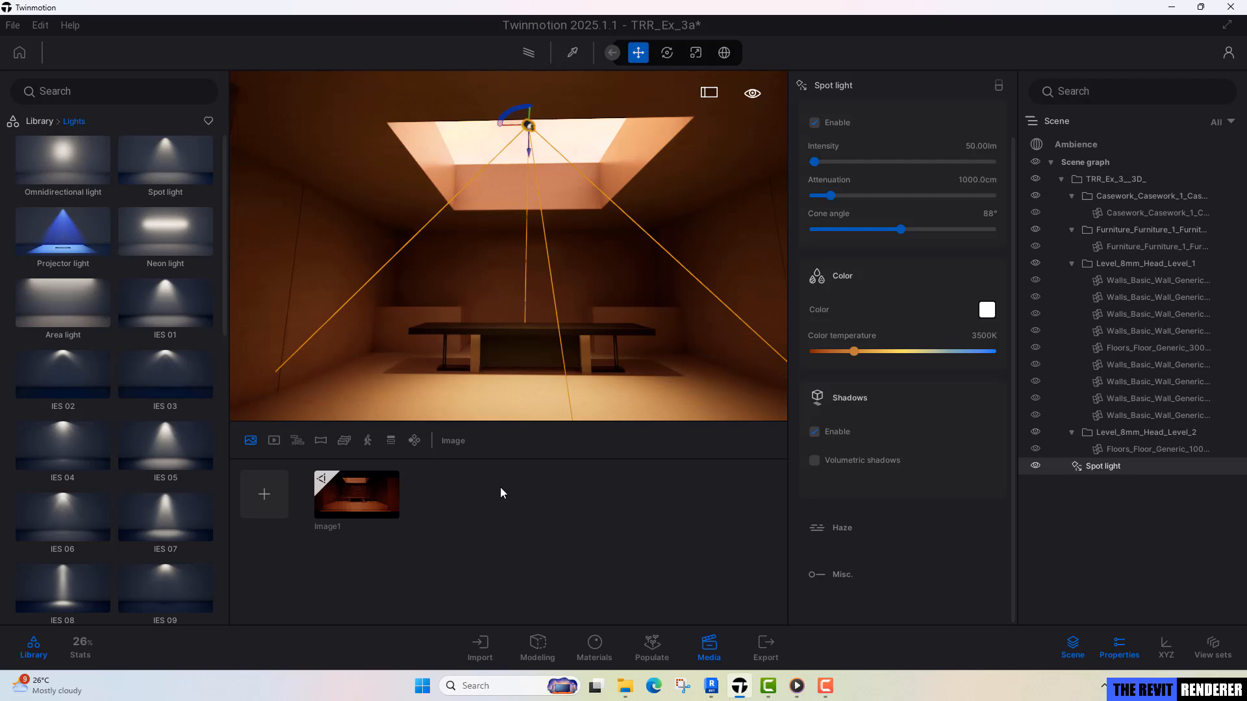
Recall the Image1 view and lower the spot light's intensity, trying 30 lm before settling on 20 lm.
left_click(388, 498)
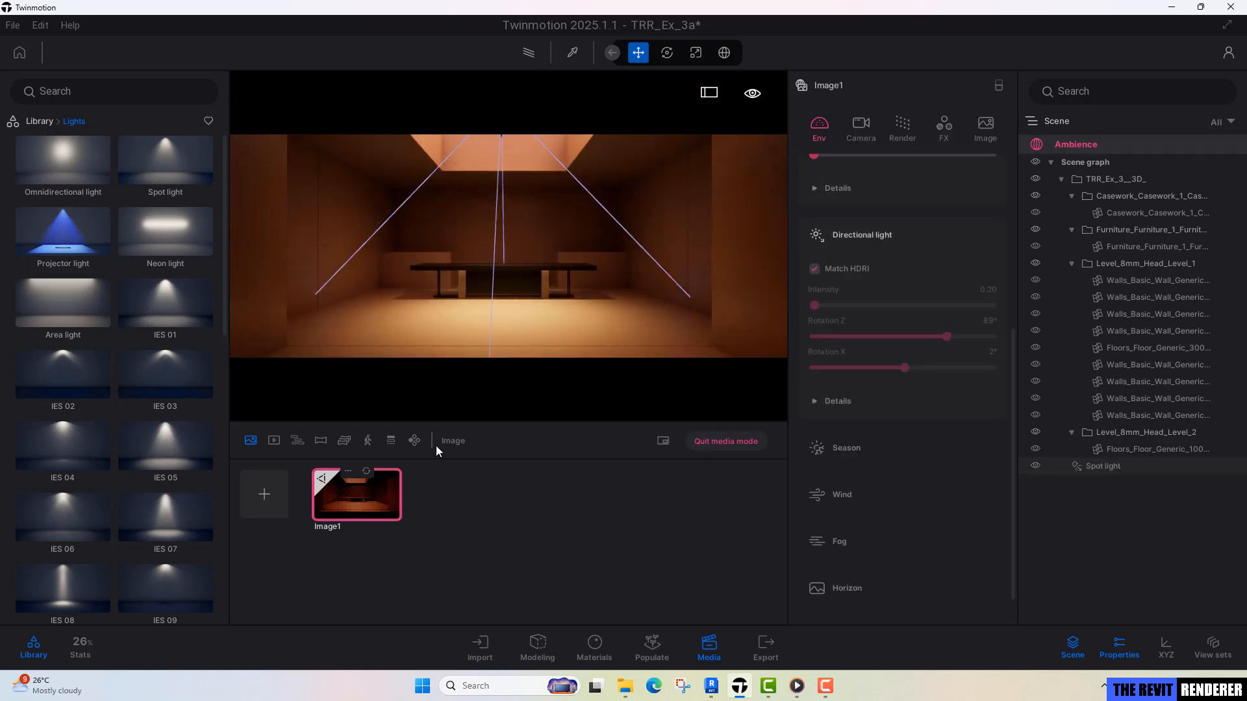
left_click(530, 338)
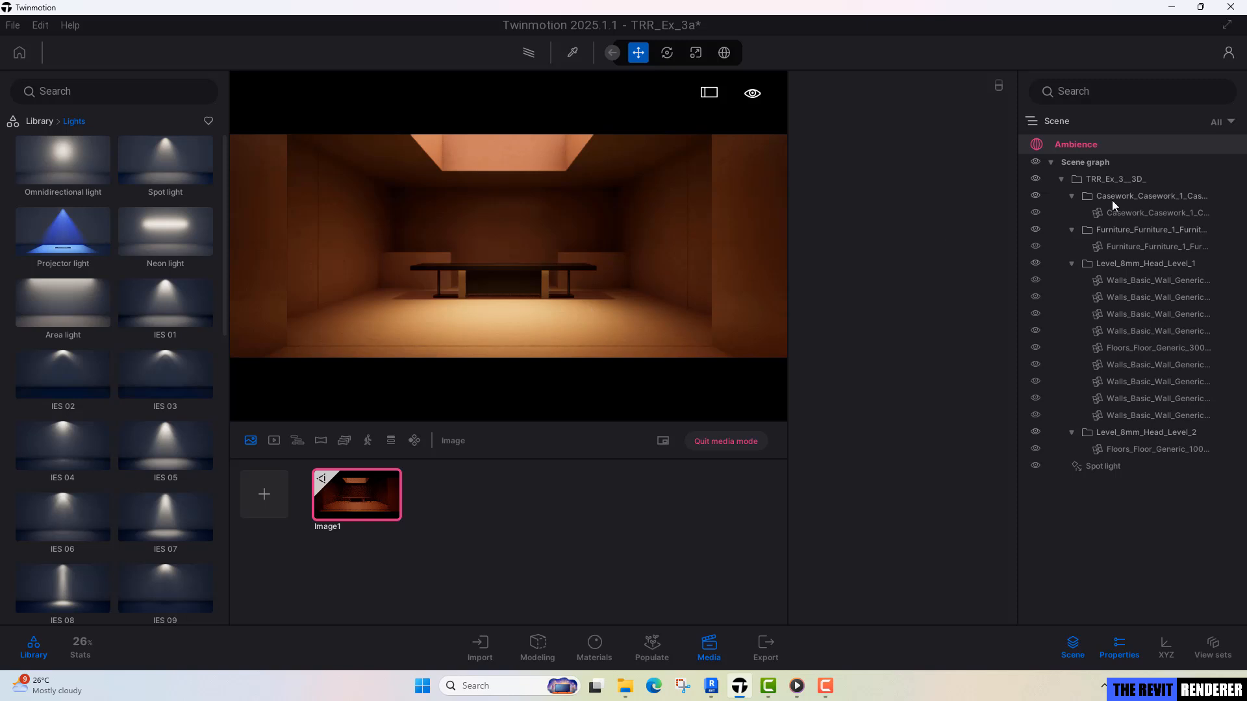
left_click(1131, 471)
left_click(981, 147)
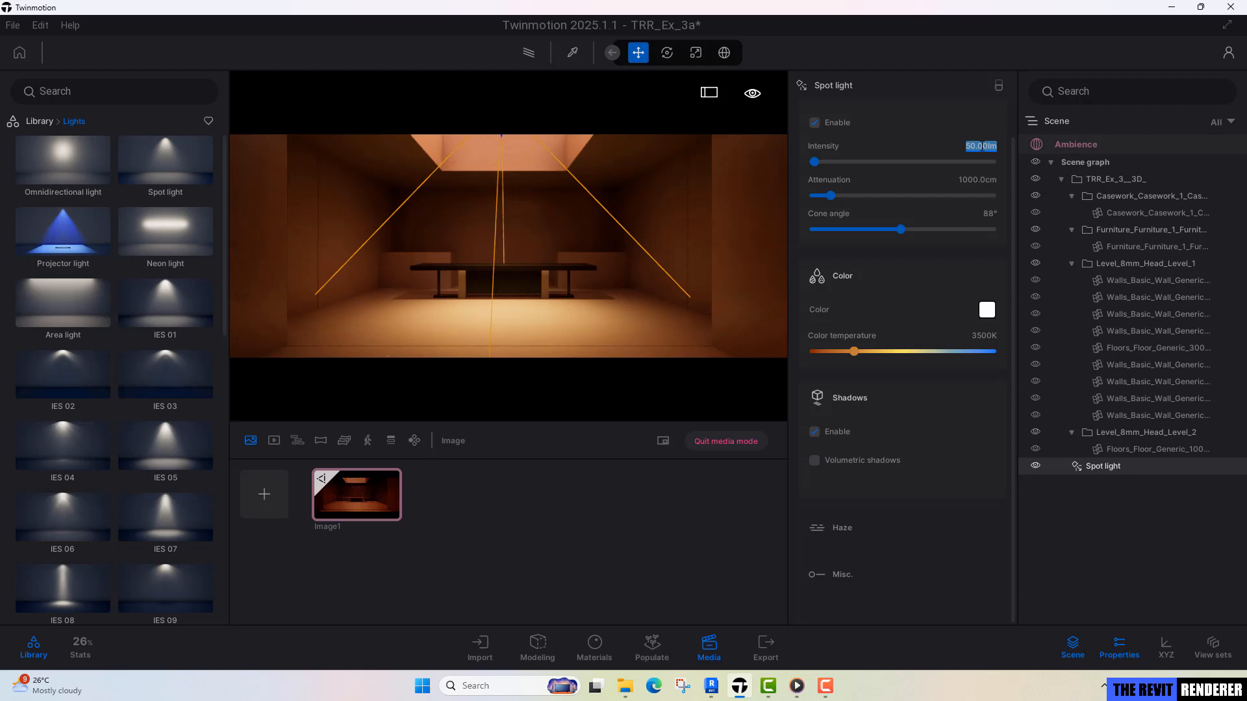
type("30")
key("Return")
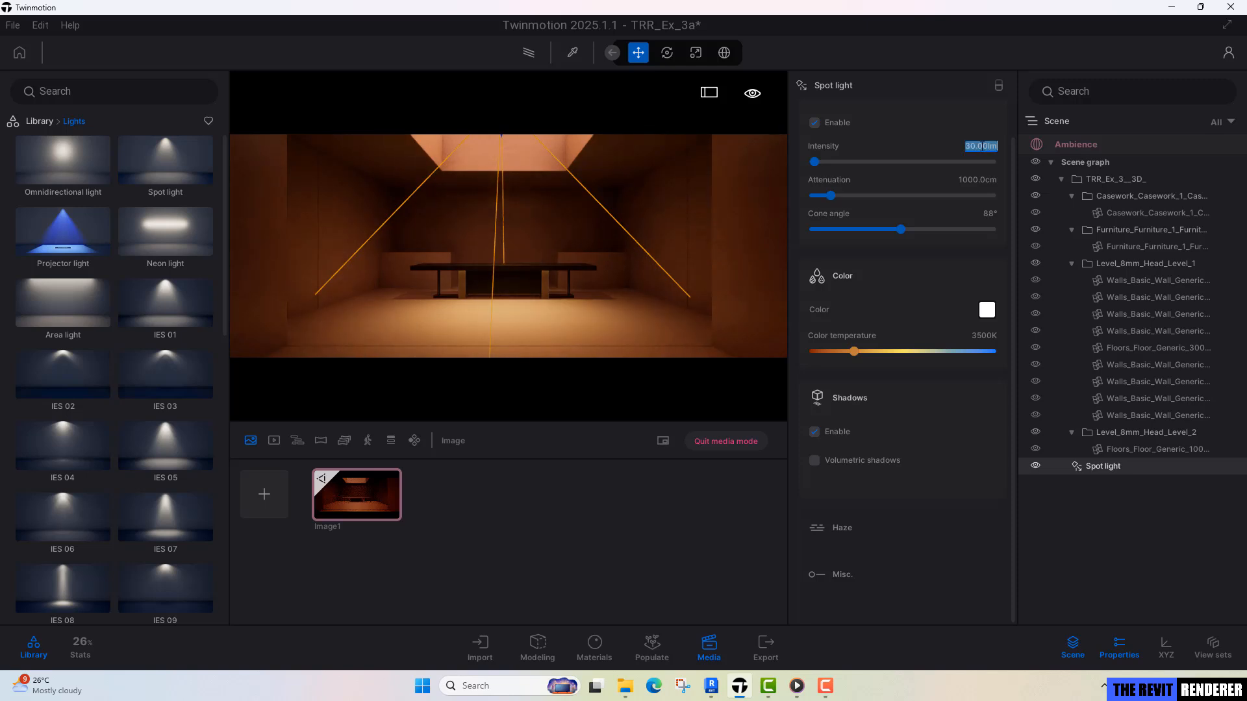
type("20")
key("Return")
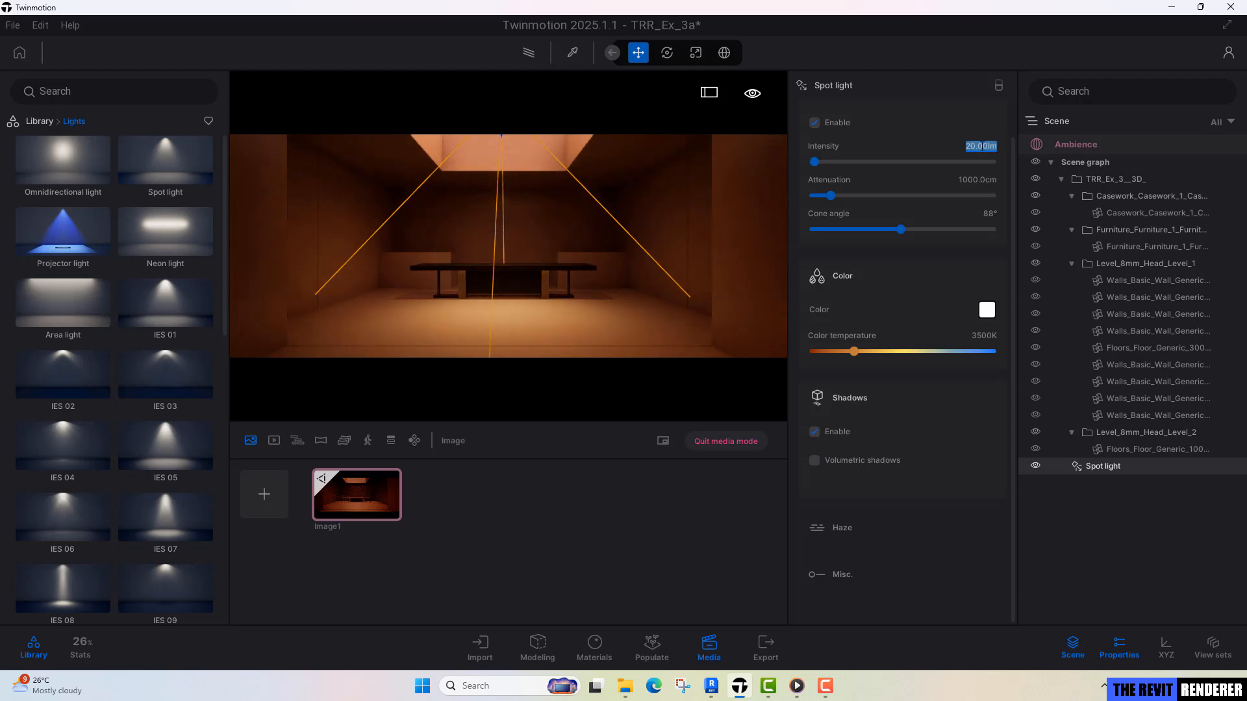
left_click(575, 258)
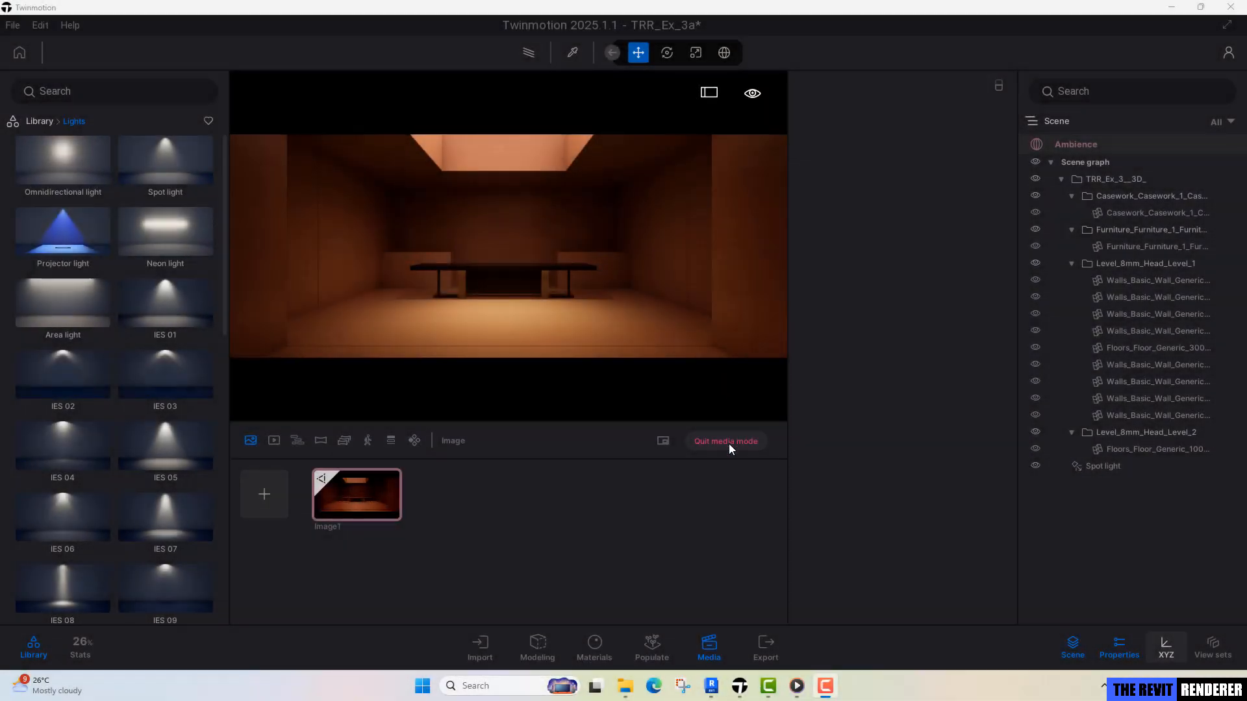
Quit media mode and open the list of imported models, with the empty floor beside the desk in view.
left_click(730, 444)
key("w")
right_click_drag(544, 236, 578, 211)
right_click_drag(510, 341, 492, 341)
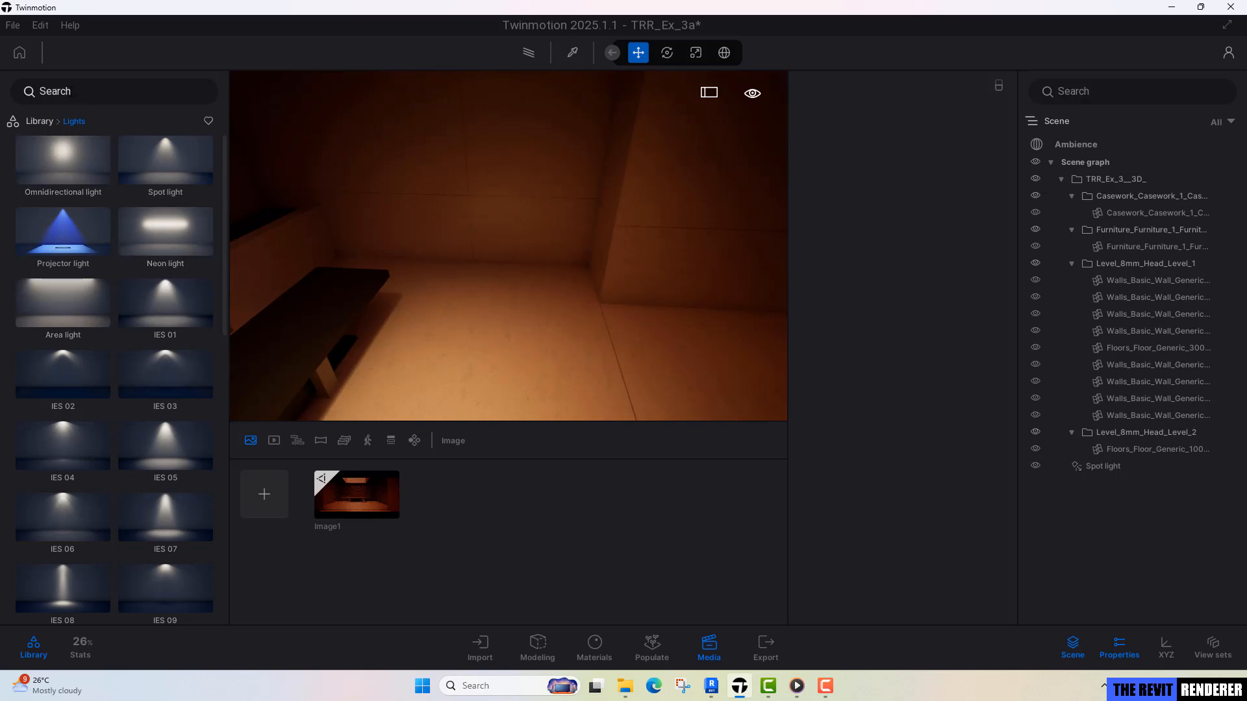
left_click(487, 643)
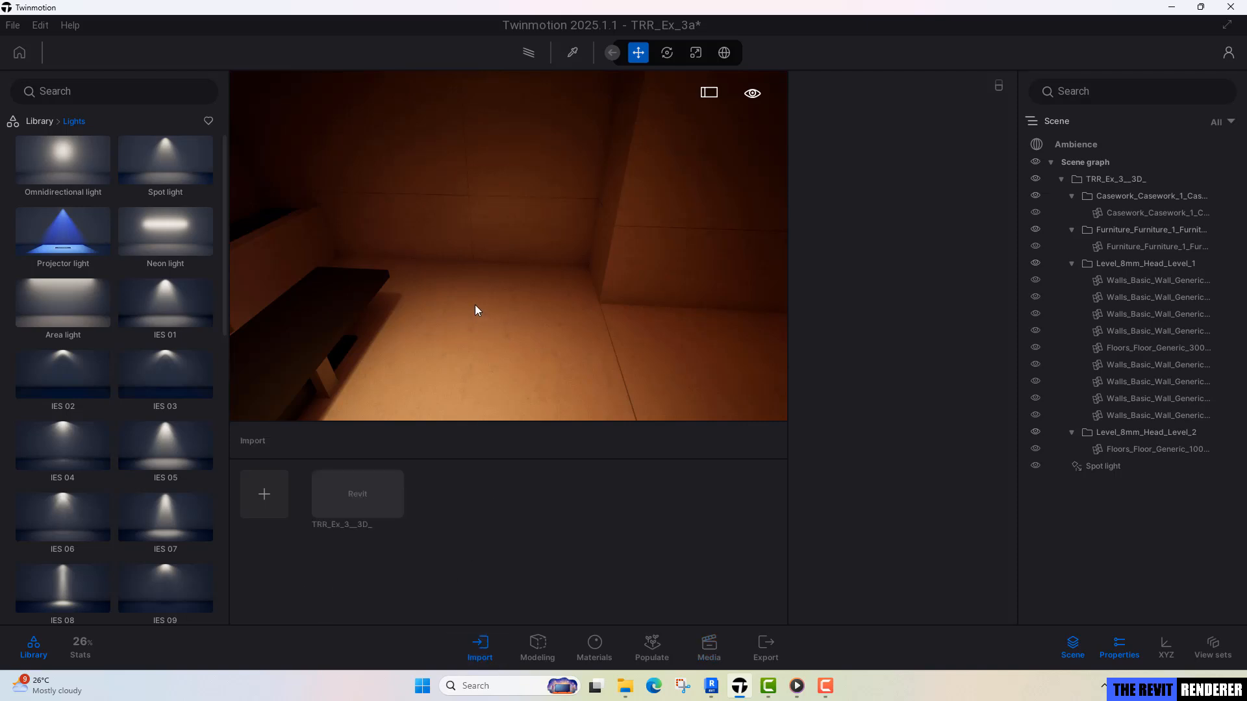
mouse_move(475, 305)
right_mouse_down()
mouse_move(406, 307)
mouse_move(432, 302)
mouse_move(465, 327)
right_mouse_up()
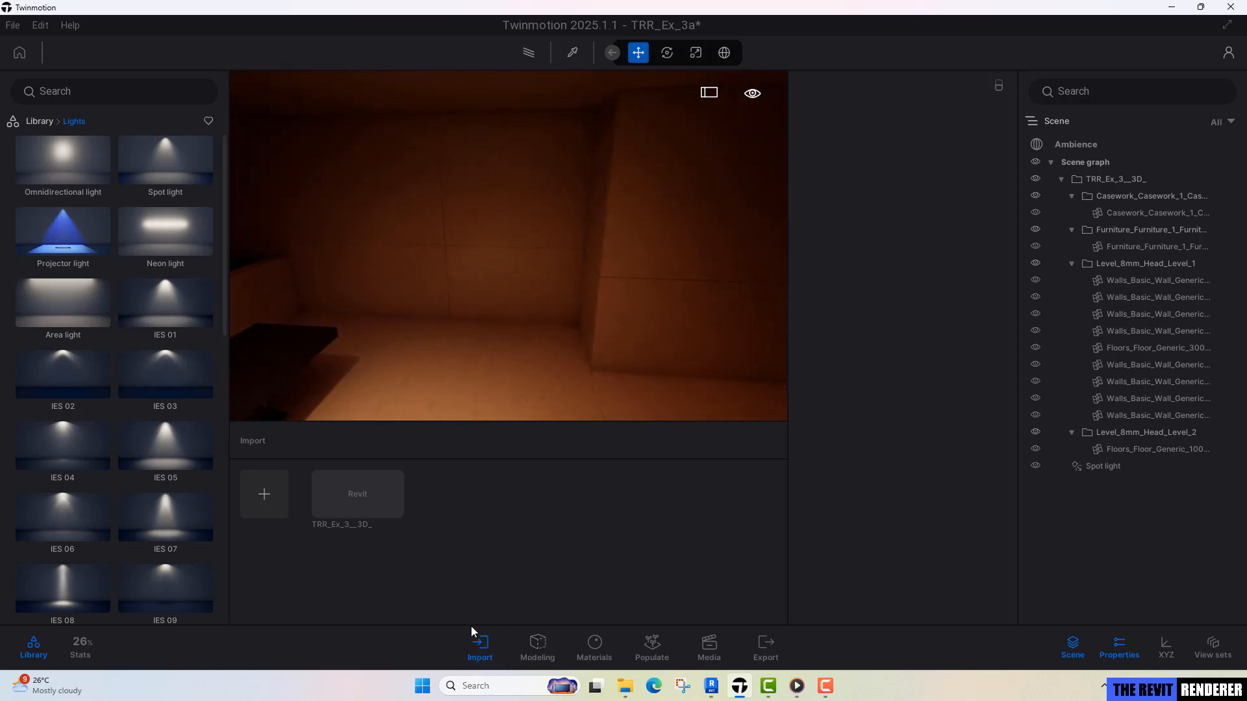
Import the Lounge Chair SketchUp model as geometry from the Exercise 3 Models folder, changing its Collapse option.
left_click(274, 501)
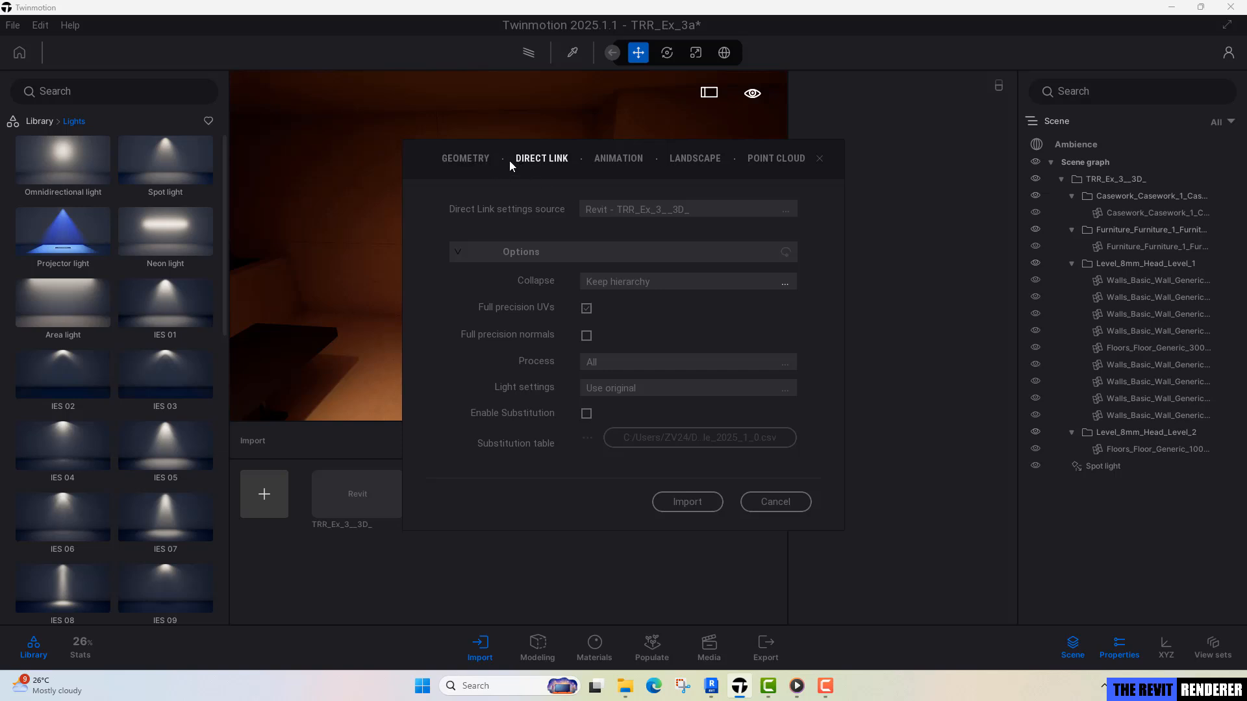
left_click(474, 160)
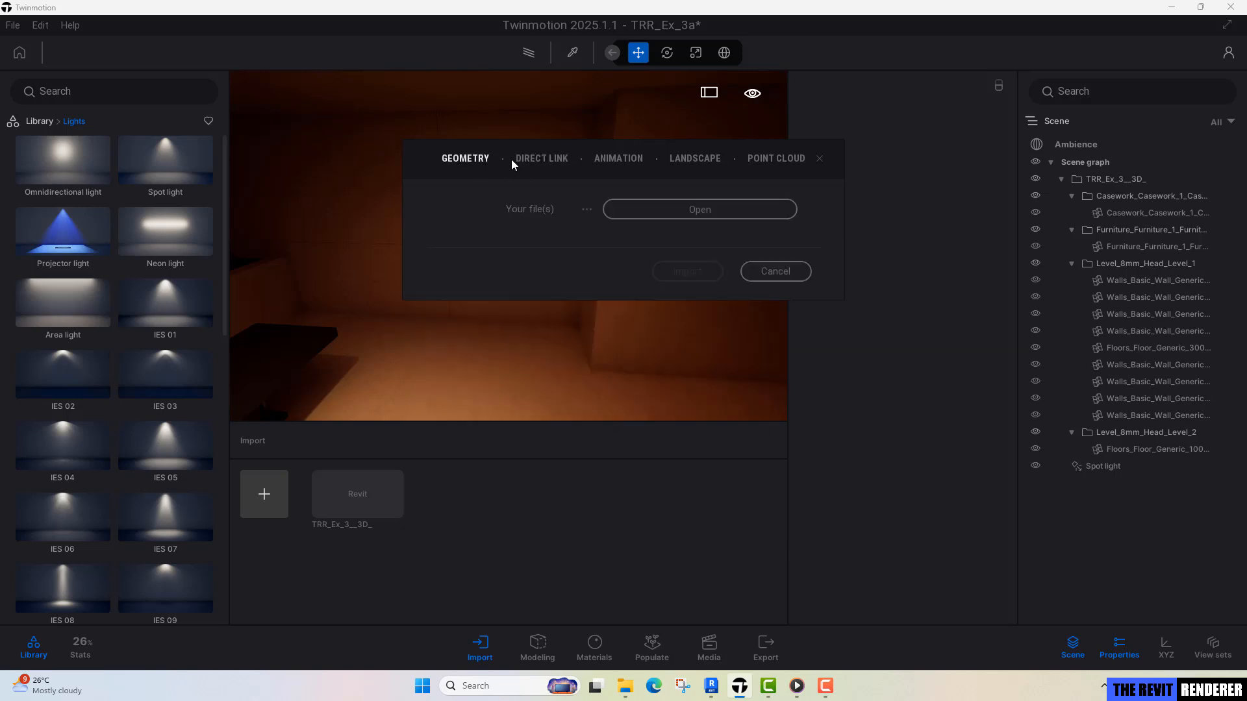
left_click(665, 212)
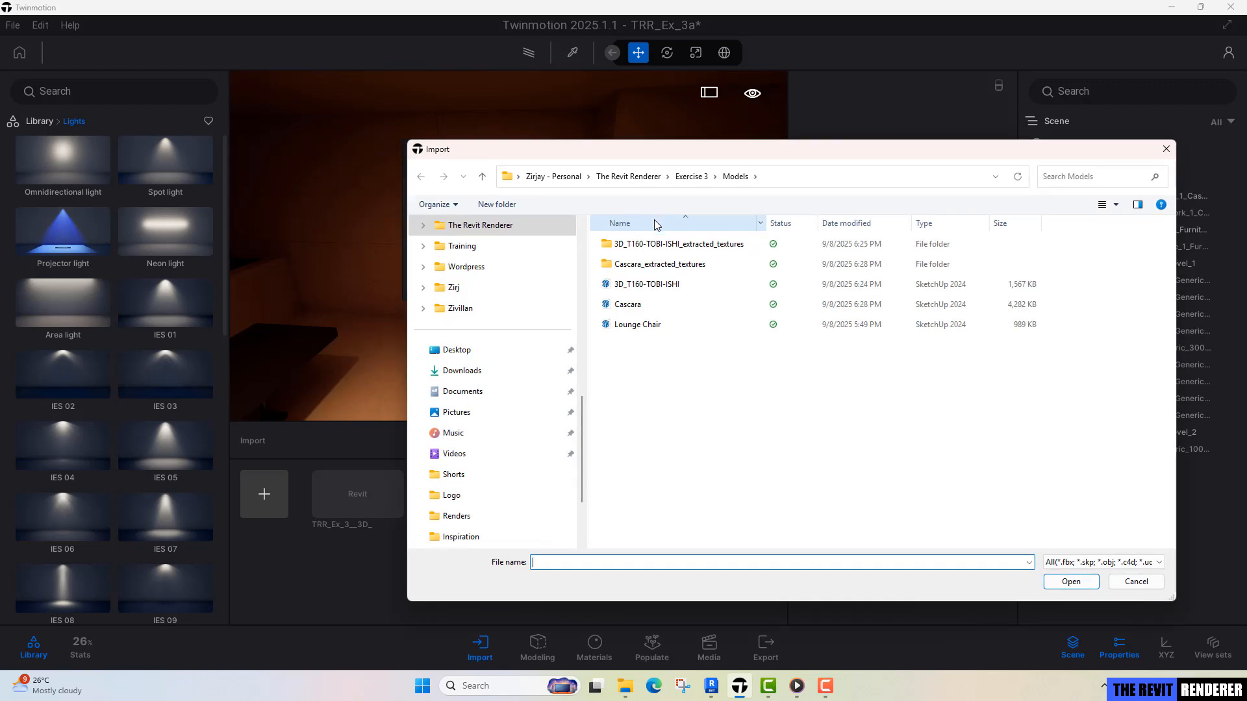
left_click(706, 181)
double_click(640, 284)
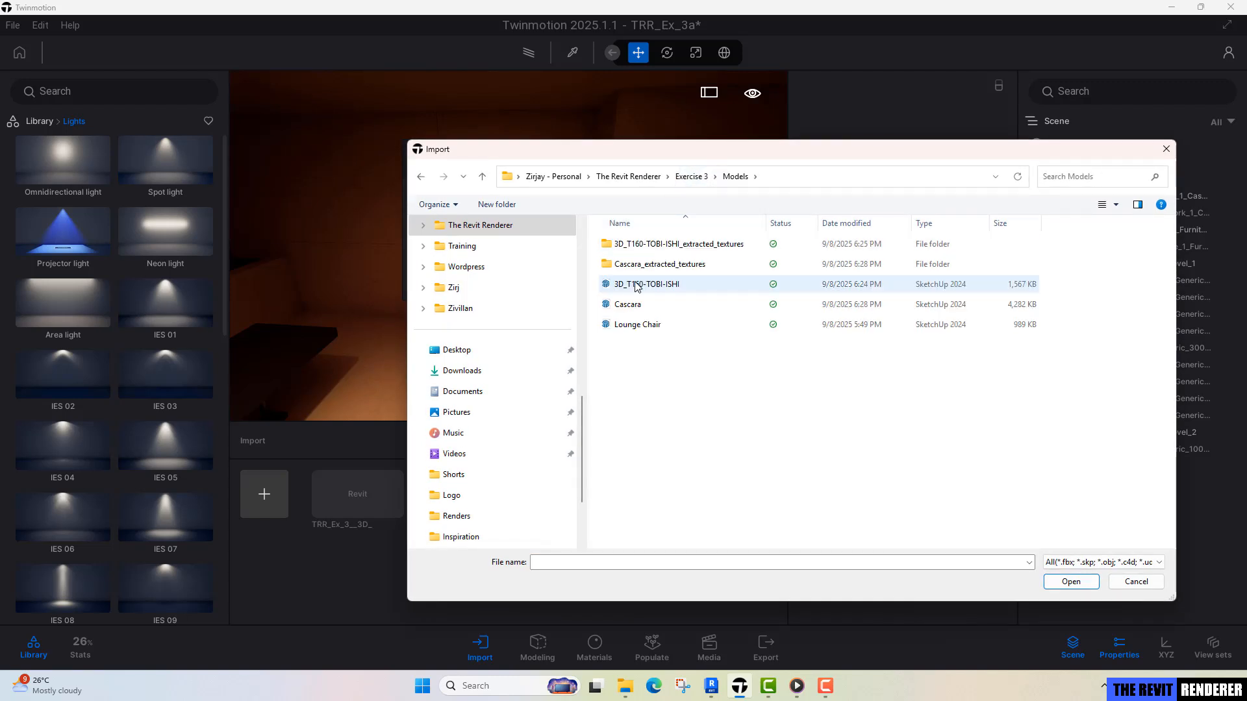
left_click(645, 332)
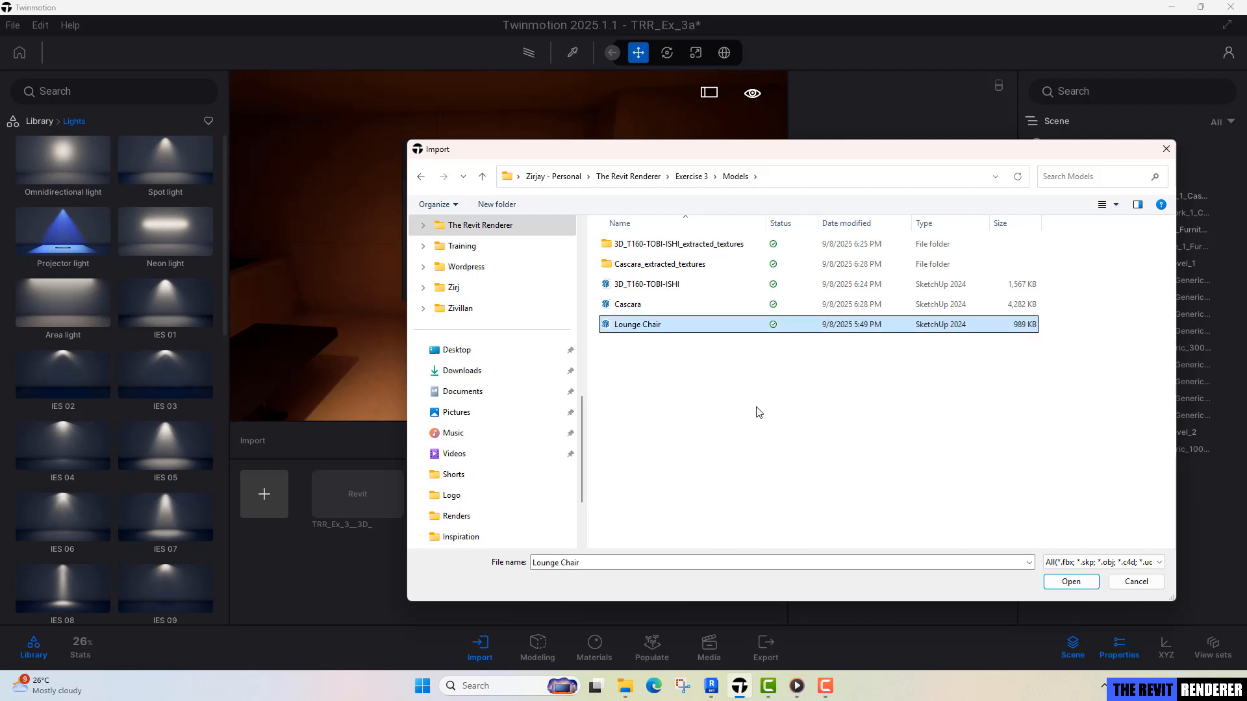
left_click(1070, 583)
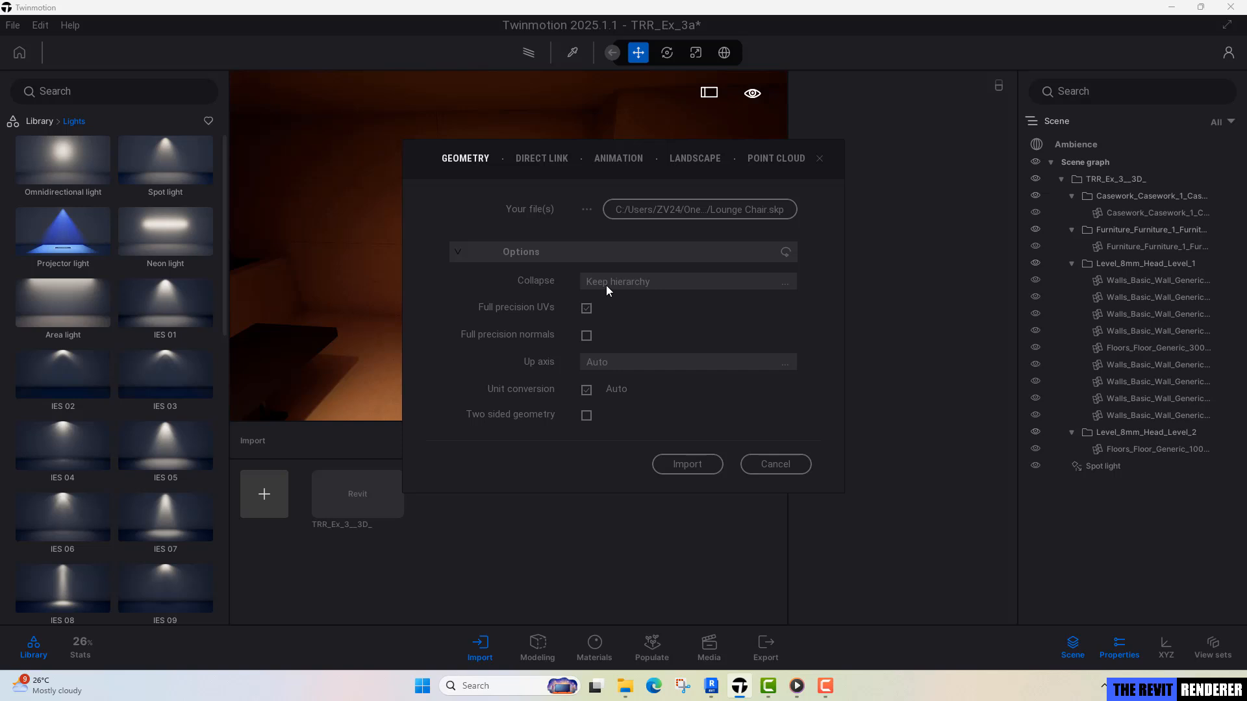
left_click(609, 283)
left_click(754, 330)
left_click(687, 464)
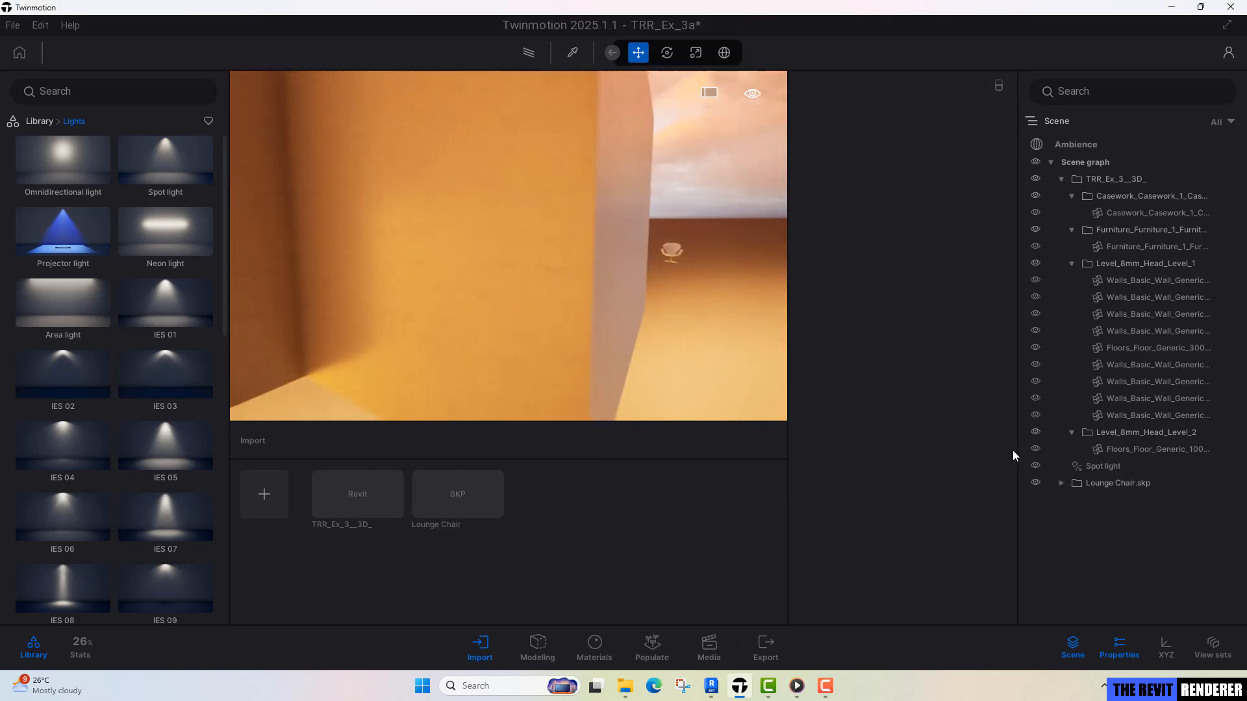
Select the imported Lounge Chair.skp in the scene graph, frame it for a close look and expand its contents.
key("d")
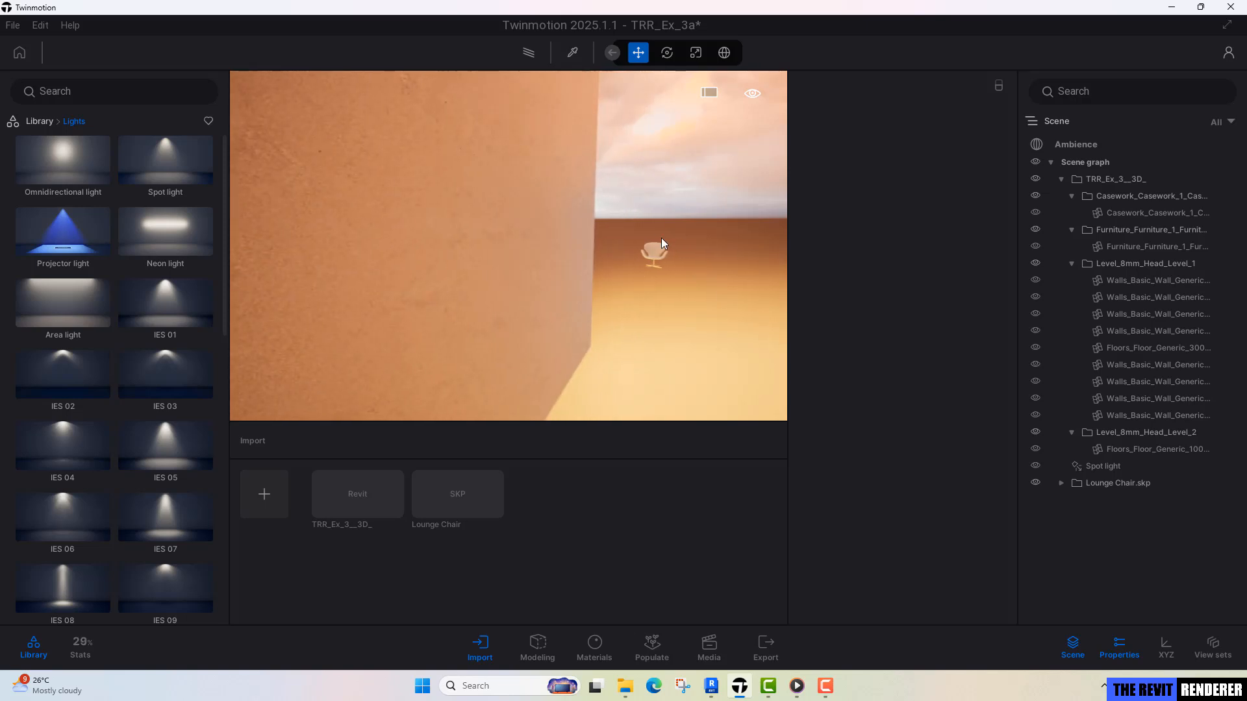
key("a")
key("d")
left_click(1092, 484)
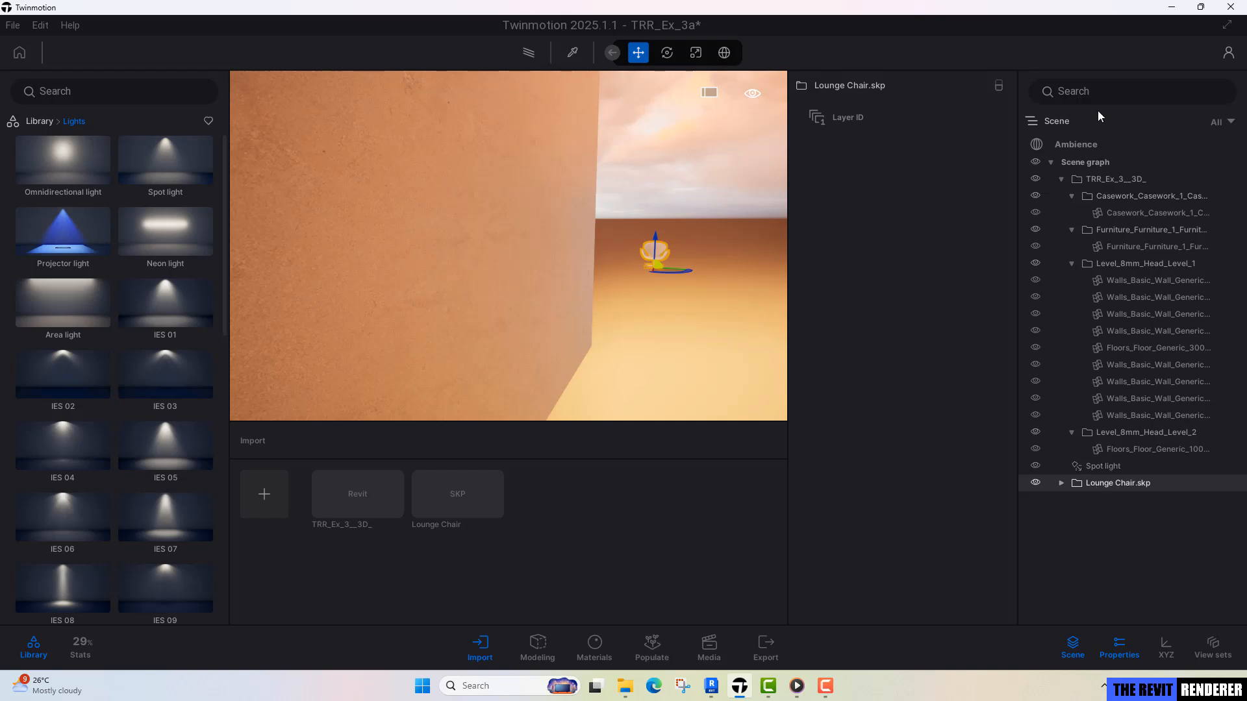
double_click(1131, 481)
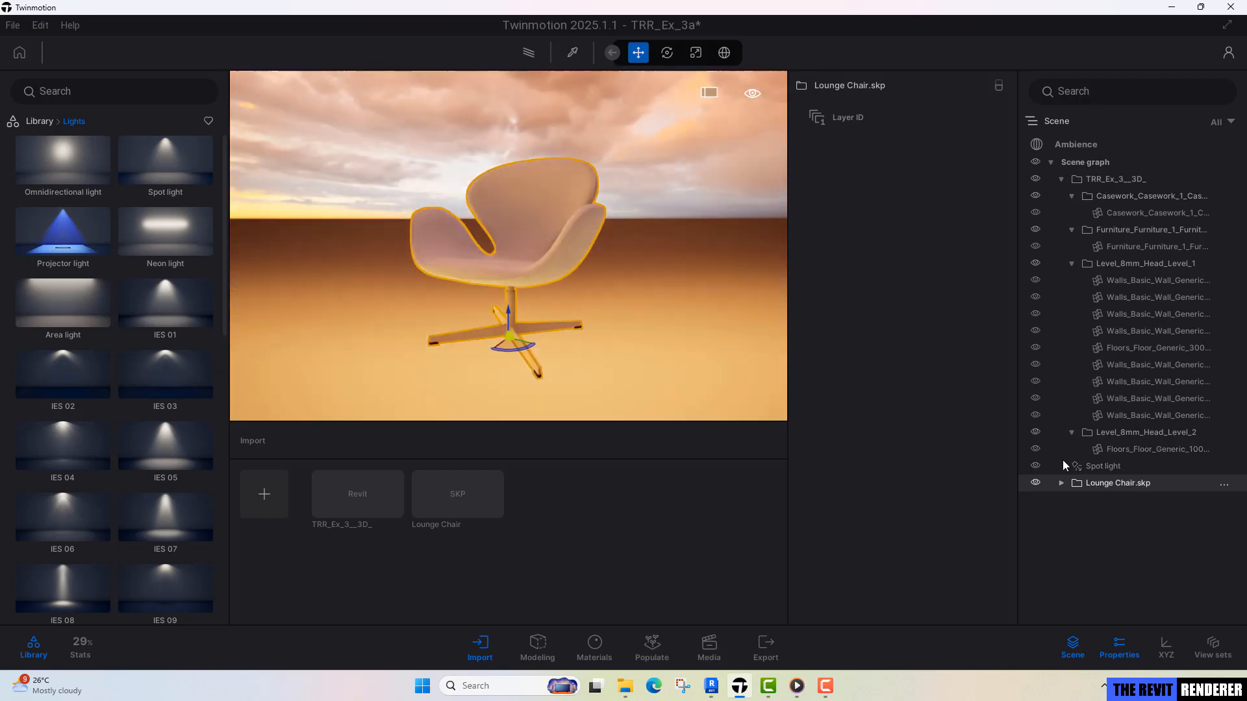
middle_click_drag(506, 282, 527, 331, "shift")
left_click(1061, 483)
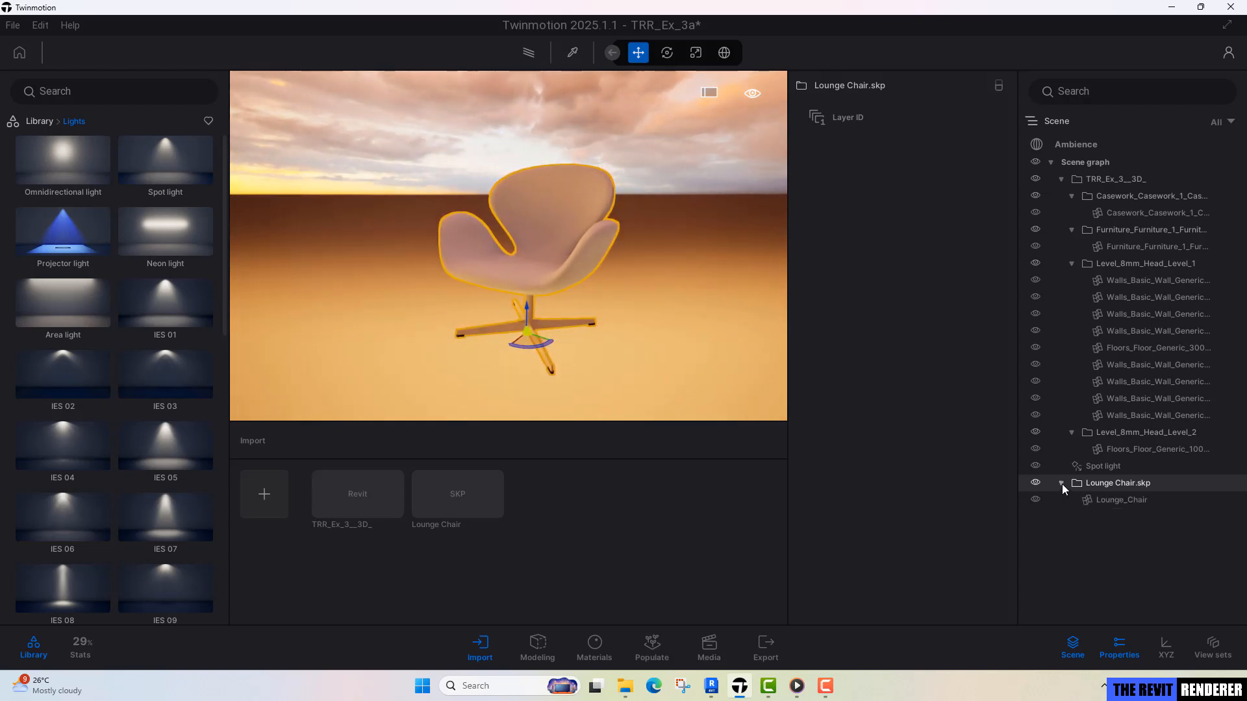
Bring the selected lounge chair from outside into the room, placing it on the floor beside the desk.
key("s")
right_click_drag(707, 329, 637, 324)
middle_click_drag(636, 324, 497, 318, "shift")
key("d")
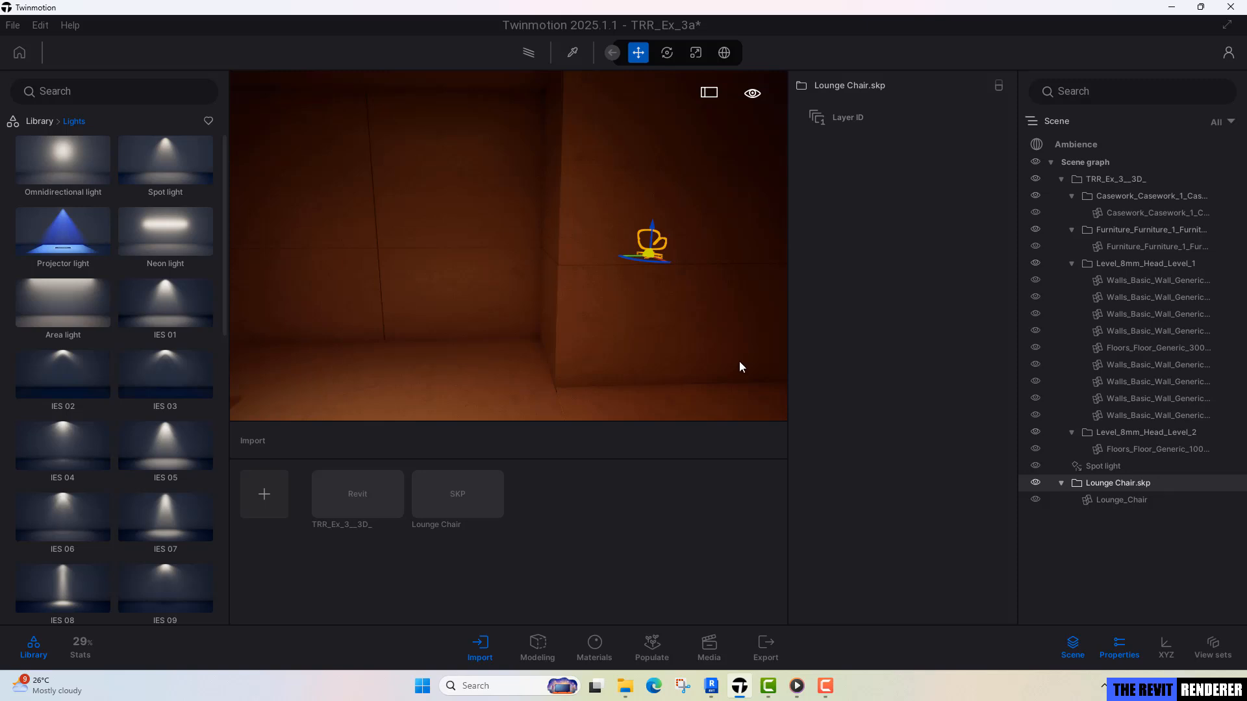
right_click_drag(740, 362, 624, 380)
key("s")
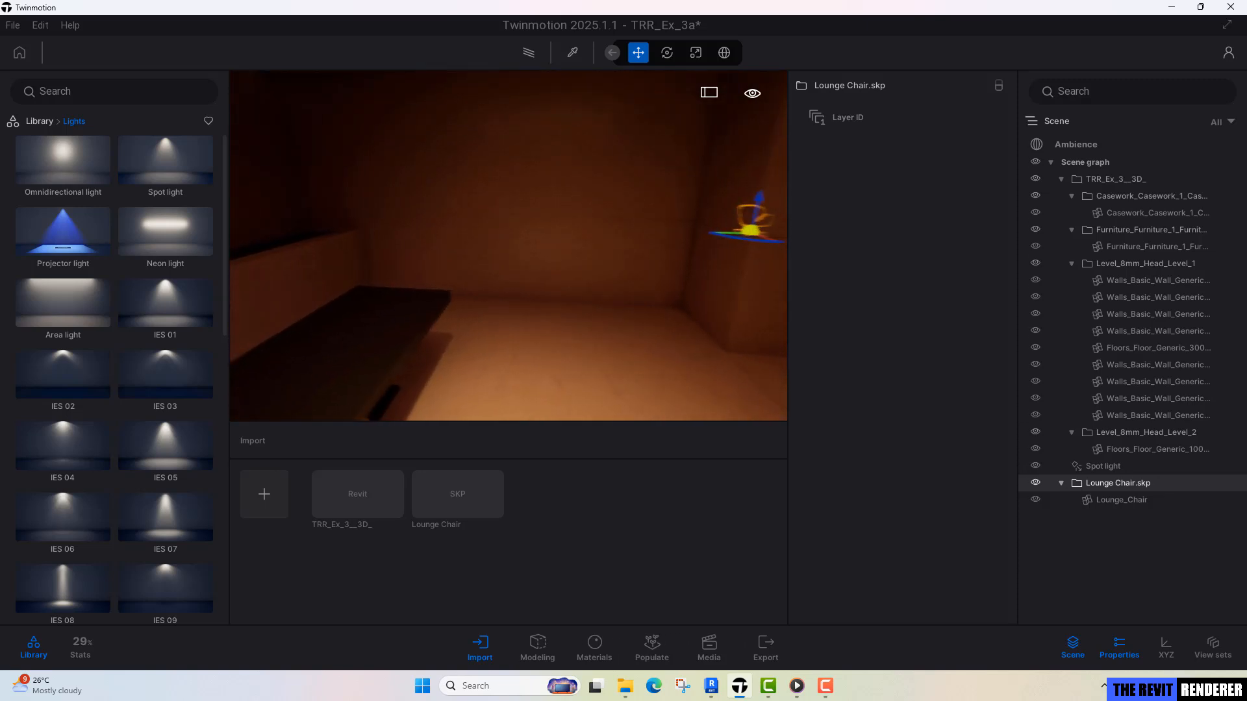
key("d")
key("d")
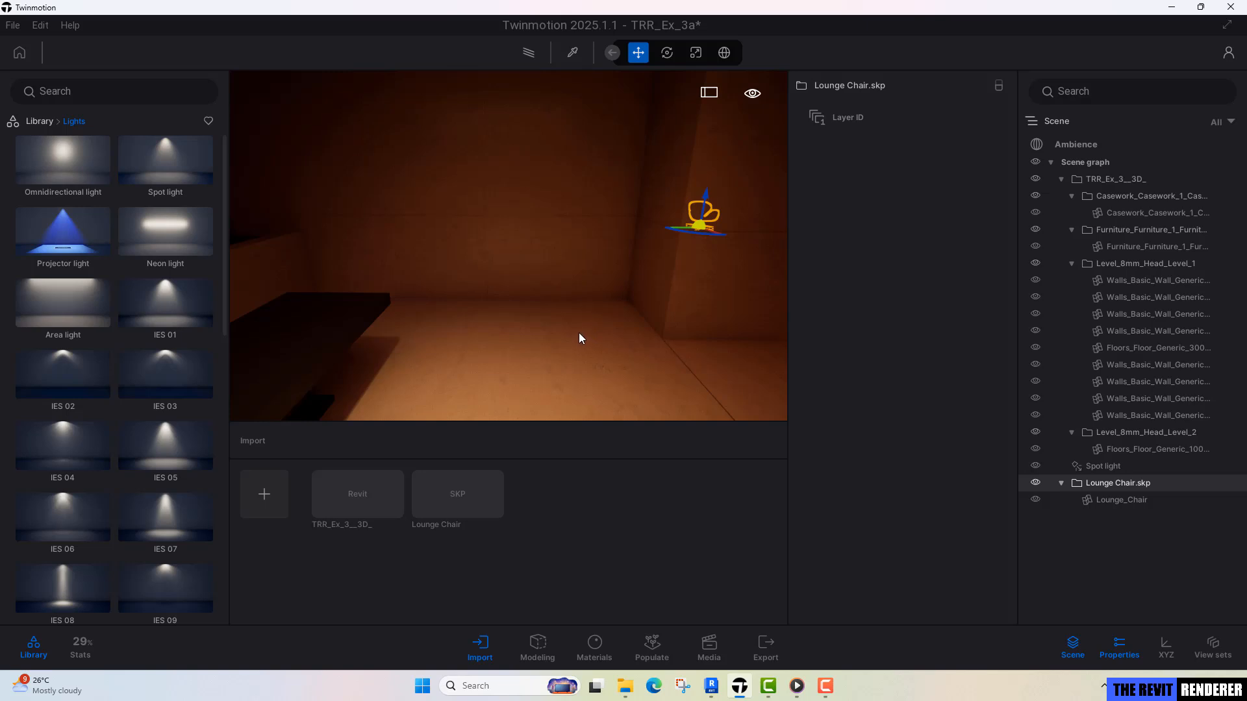
key("v")
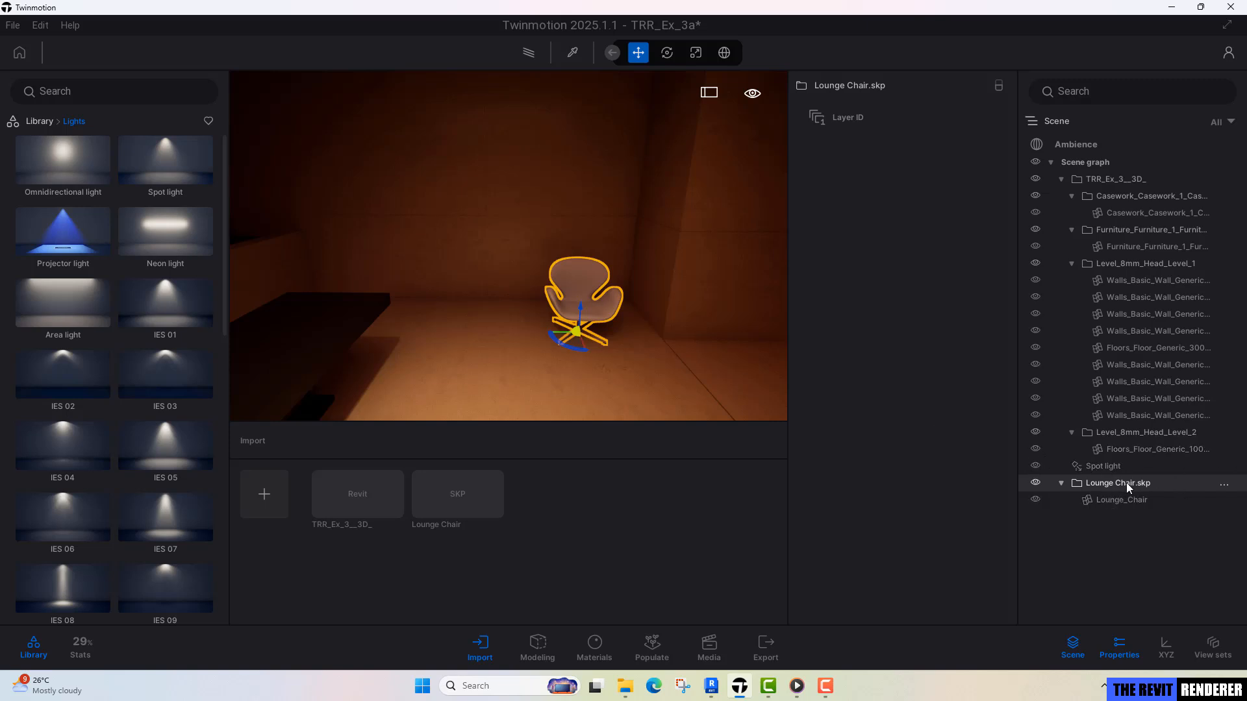
Try the lounge chair at several spots on the floor and settle it between the desk and the room's corner.
key("v")
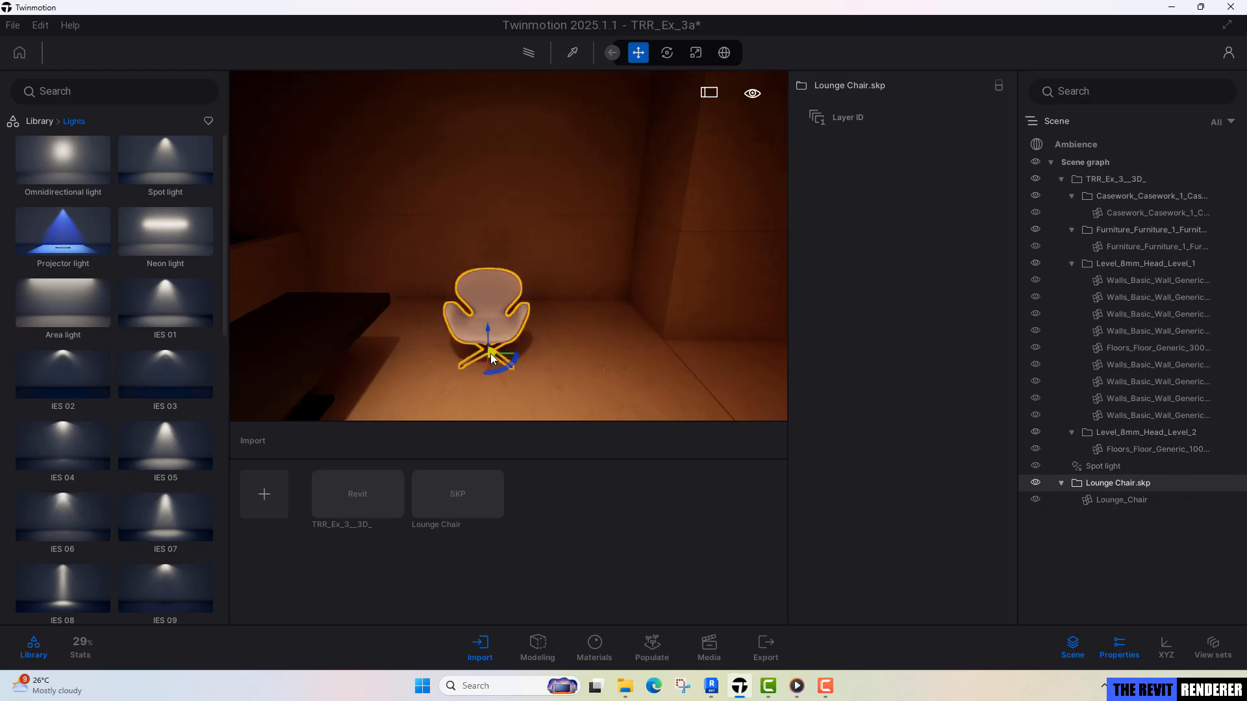
key("v")
key("v")
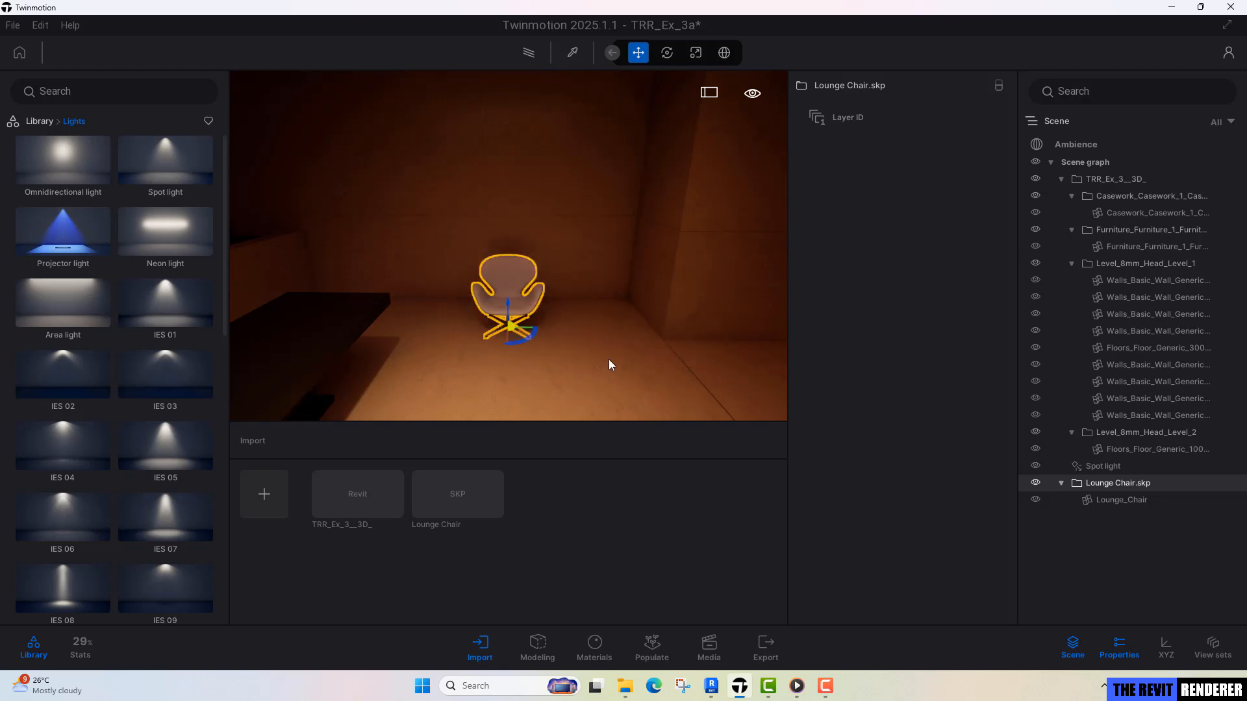
key("v")
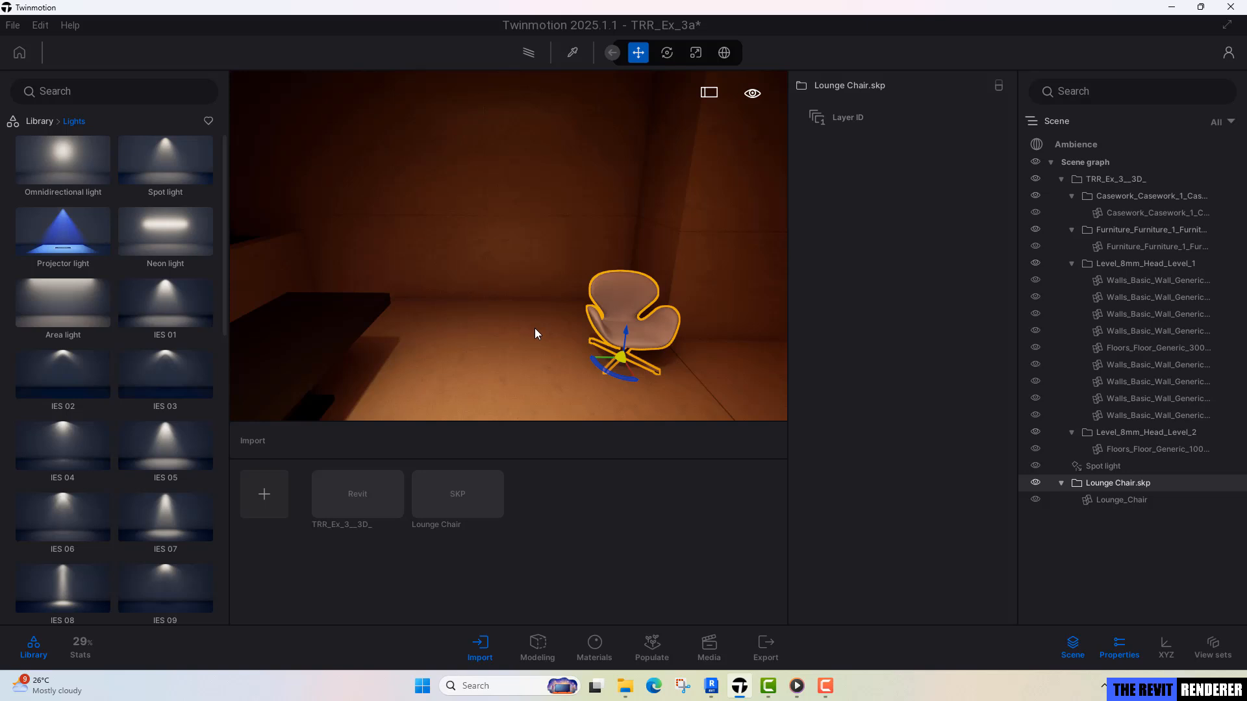
key("v")
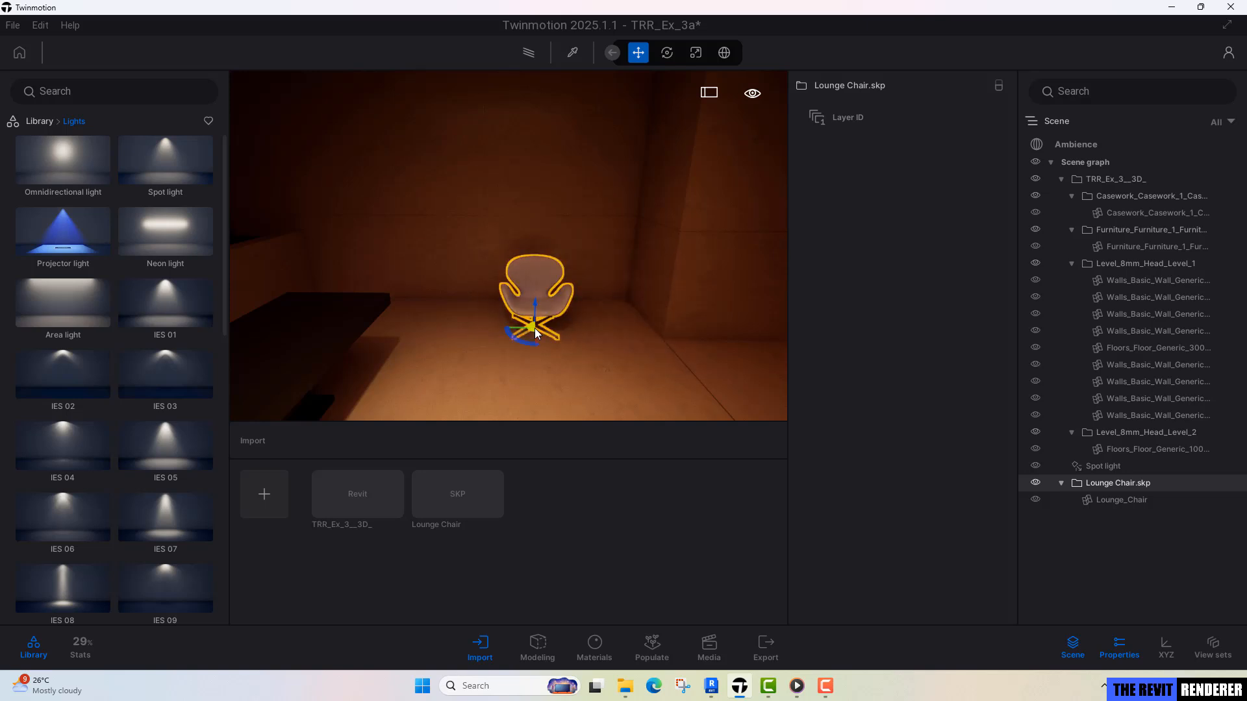
Shift the lounge chair closer to the room's corner, turn it at an angle and deselect it.
key("w")
right_click_drag(499, 339, 538, 332)
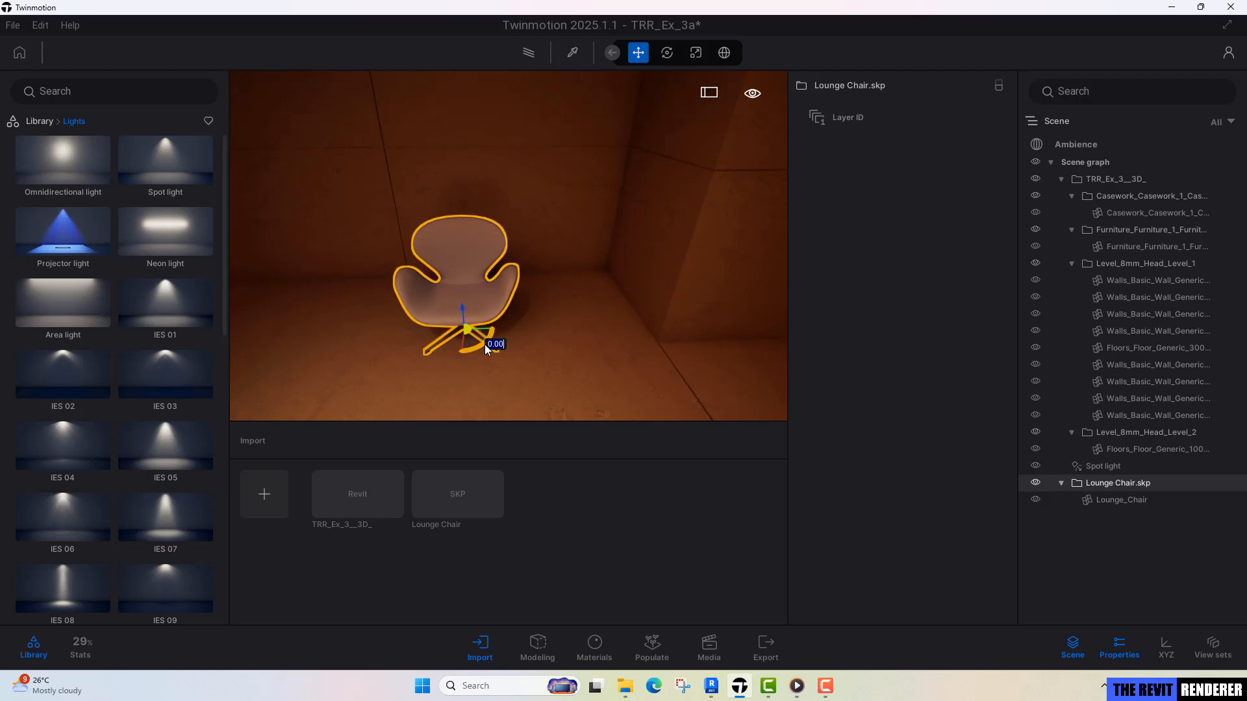
left_click_drag(484, 344, 583, 339)
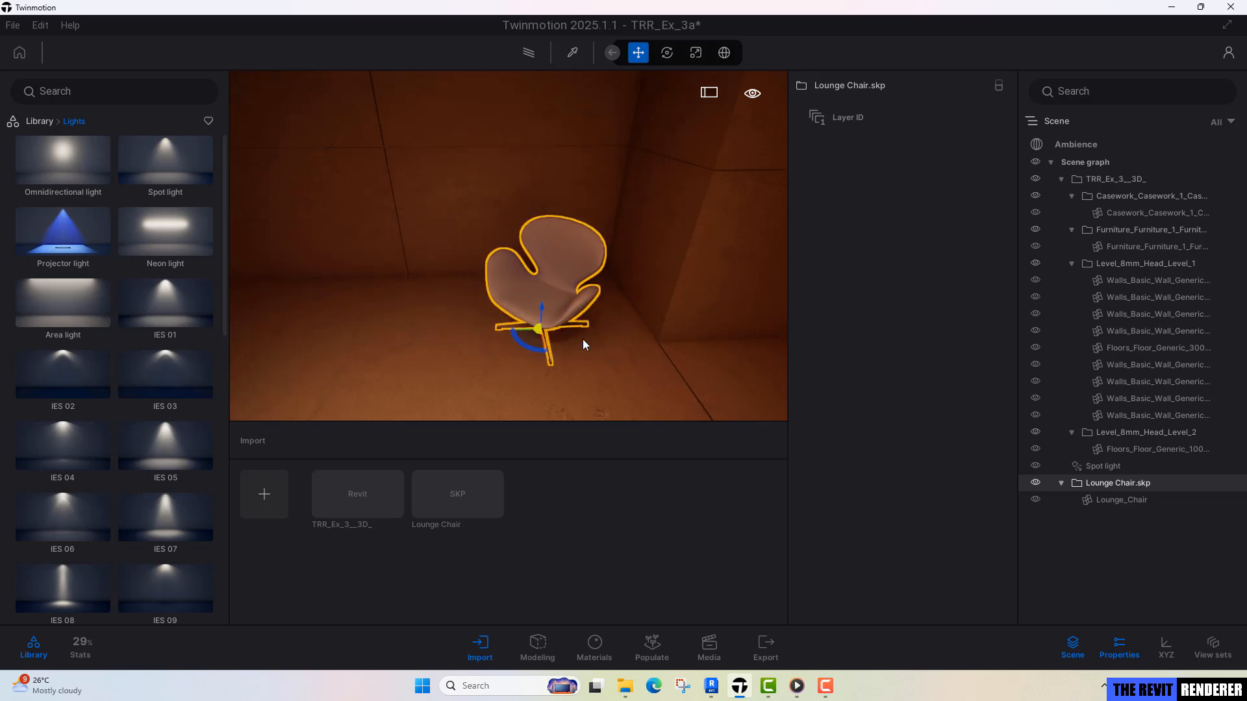
scroll(612, 335, "up", 5)
key("Escape")
Pick the material of the lounge chair's seat shell to show its properties.
middle_click_drag(612, 335, 600, 293, "shift")
scroll(580, 251, "up", 4)
key("t")
left_click(584, 200)
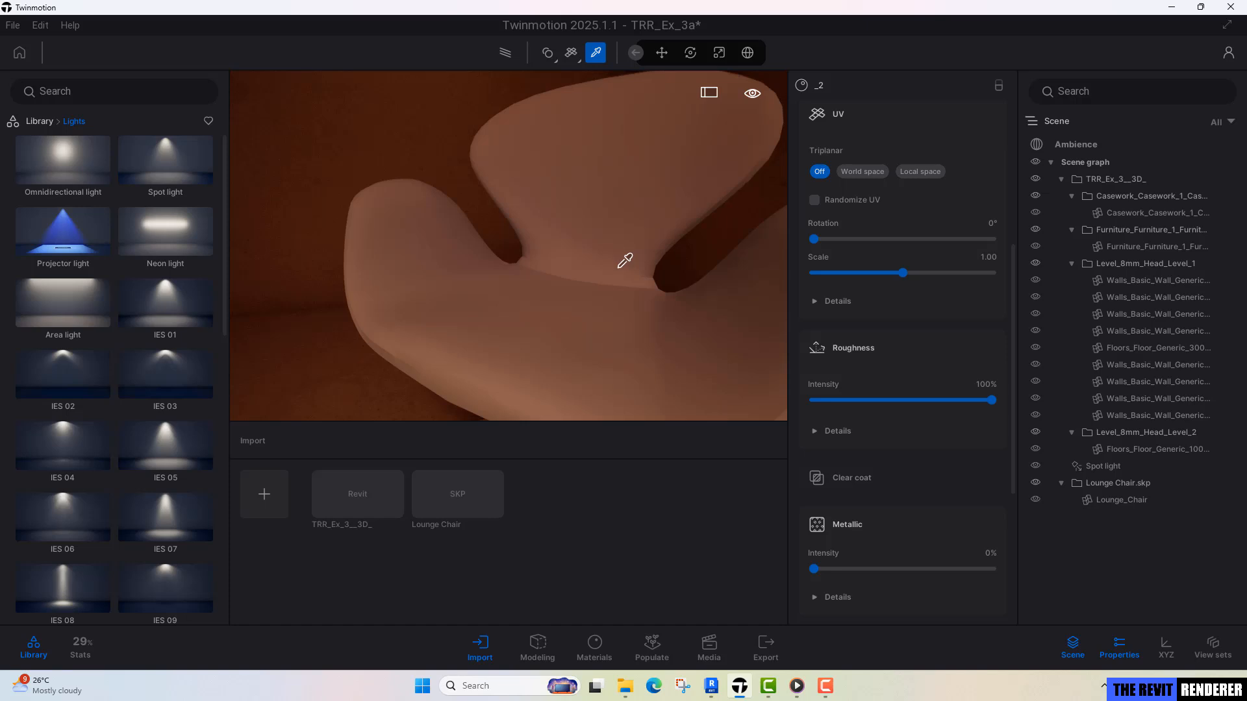
key("Escape")
Switch to Media Player to examine the lounge chairs' finish in the Luv Office reference, and return to Twinmotion.
mouse_move(798, 693)
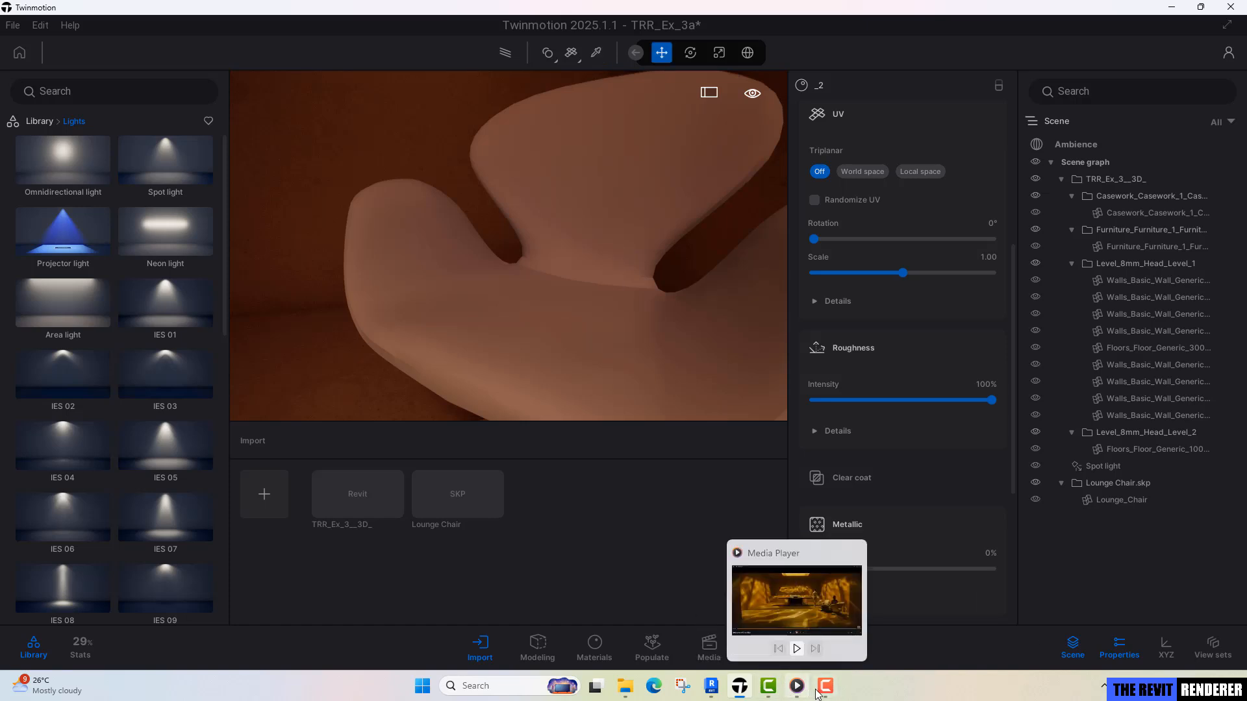
left_click(796, 690)
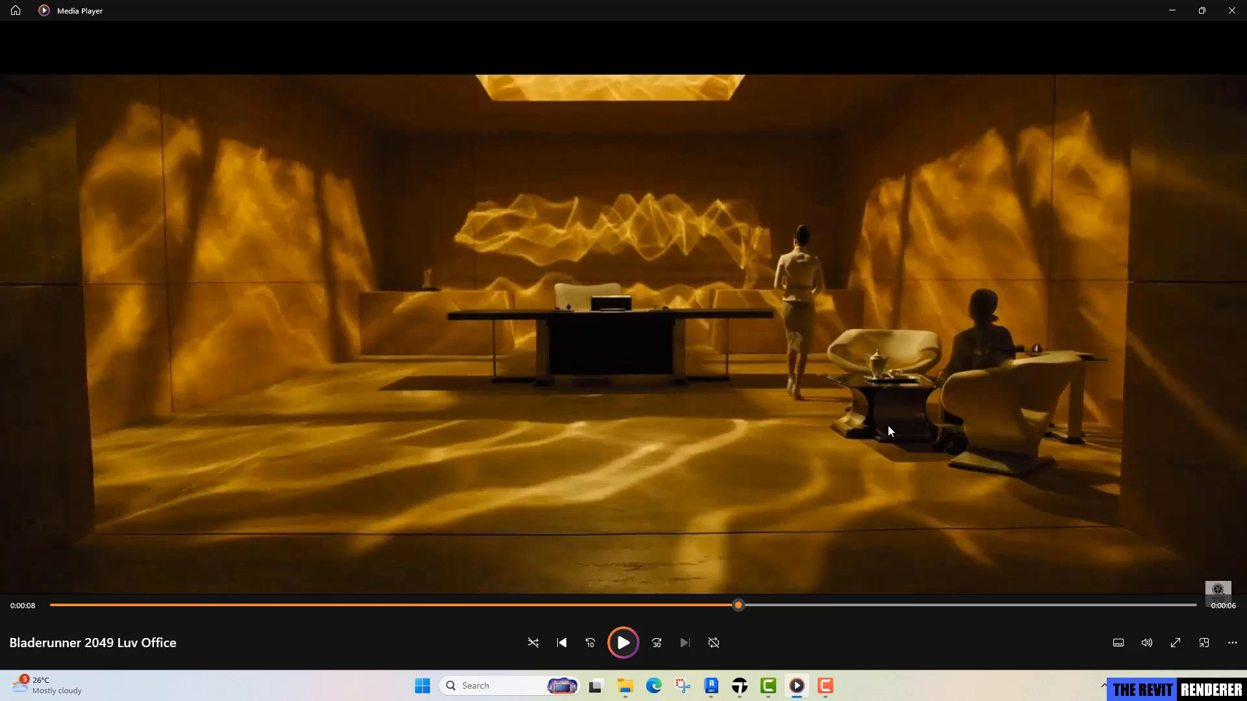
left_click(1171, 17)
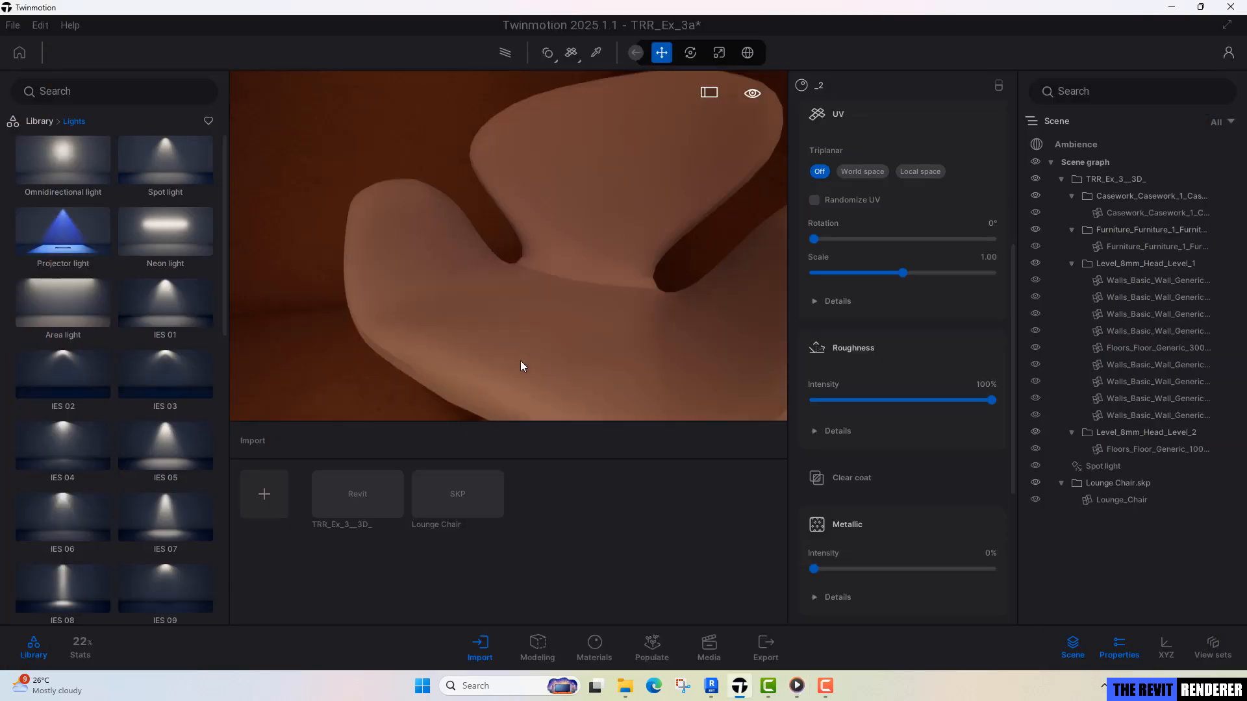
Apply the Rough plastic material from the library's Plastic materials to the lounge chair's seat shell.
middle_click_drag(520, 361, 504, 383)
scroll(503, 383, "down", 3)
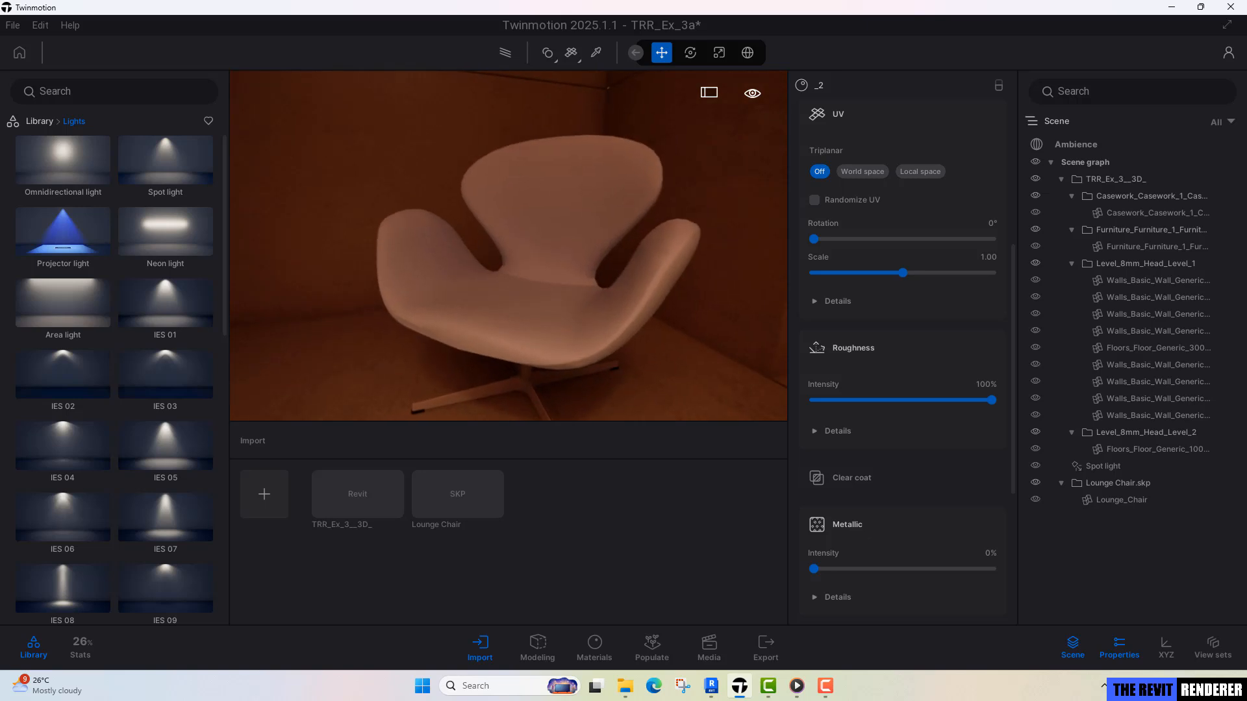
left_click(49, 122)
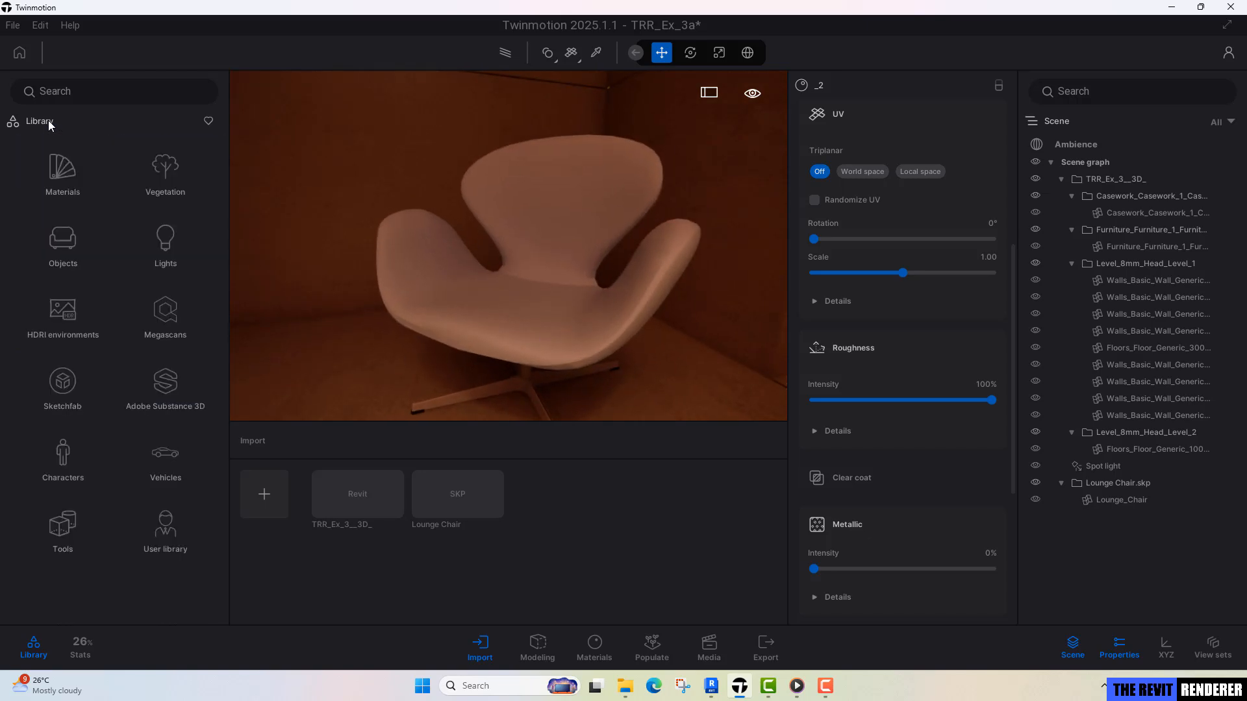
left_click(53, 170)
scroll(119, 548, "down", 1)
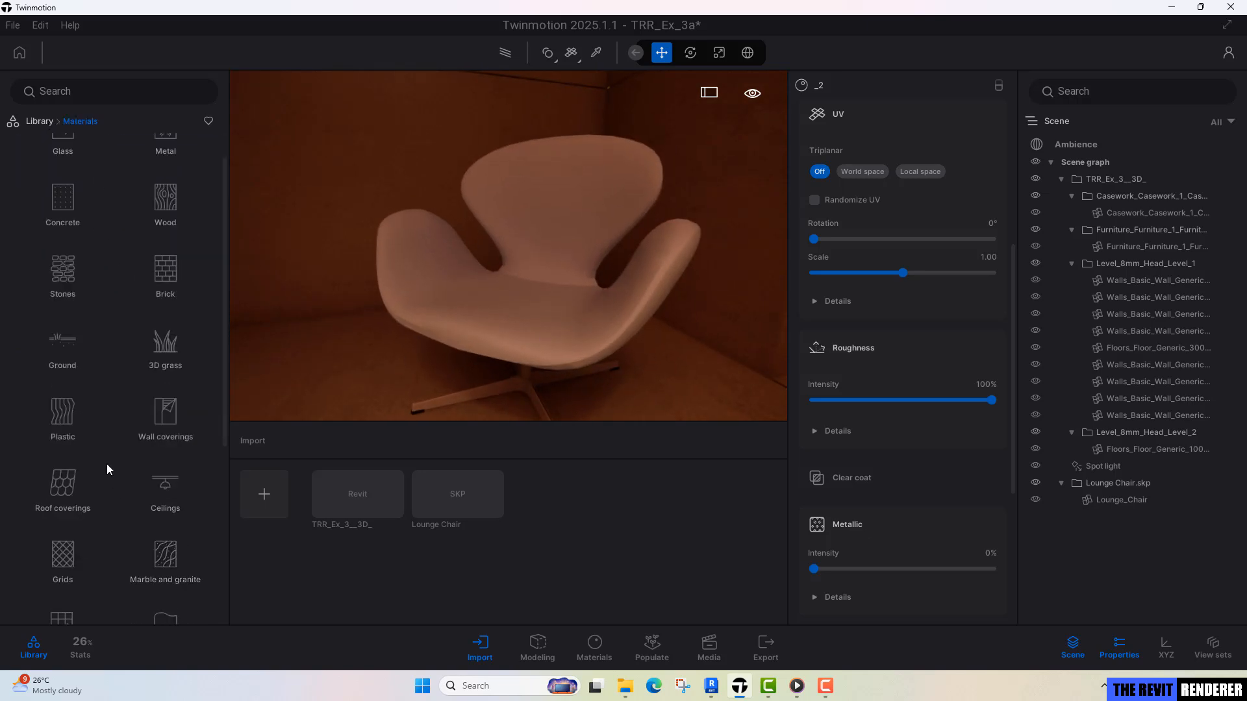
left_click(63, 405)
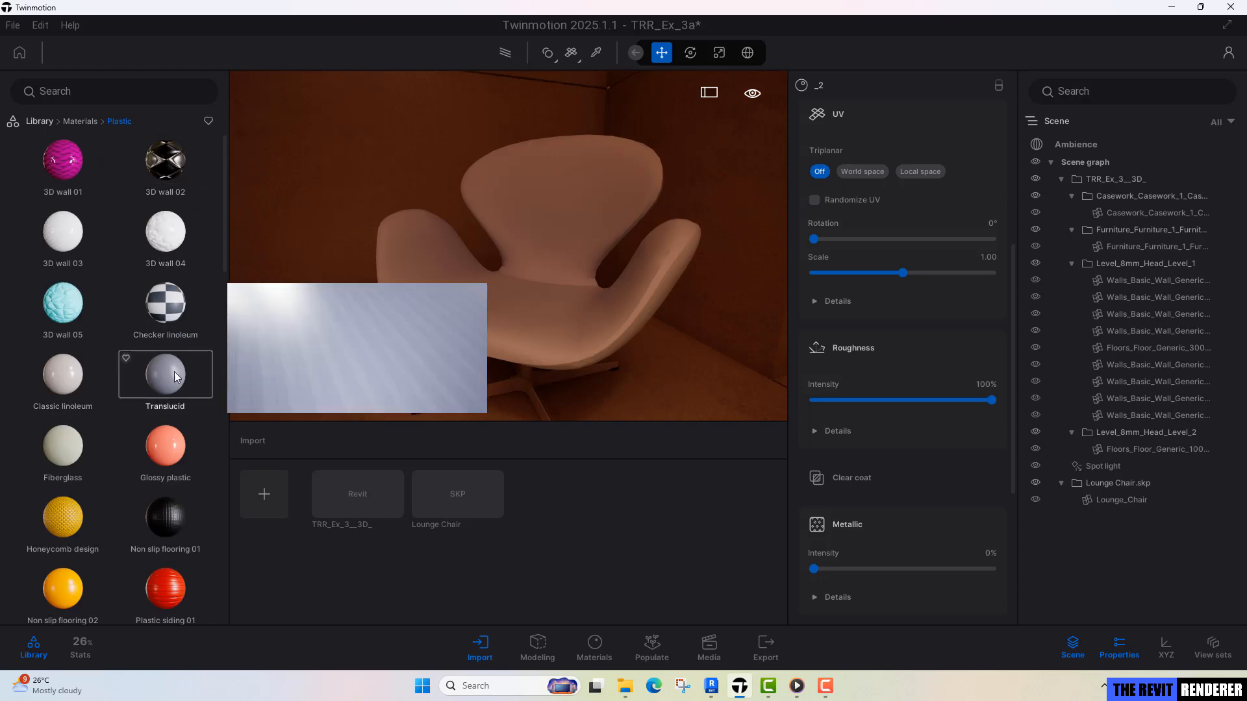
scroll(165, 458, "down", 4)
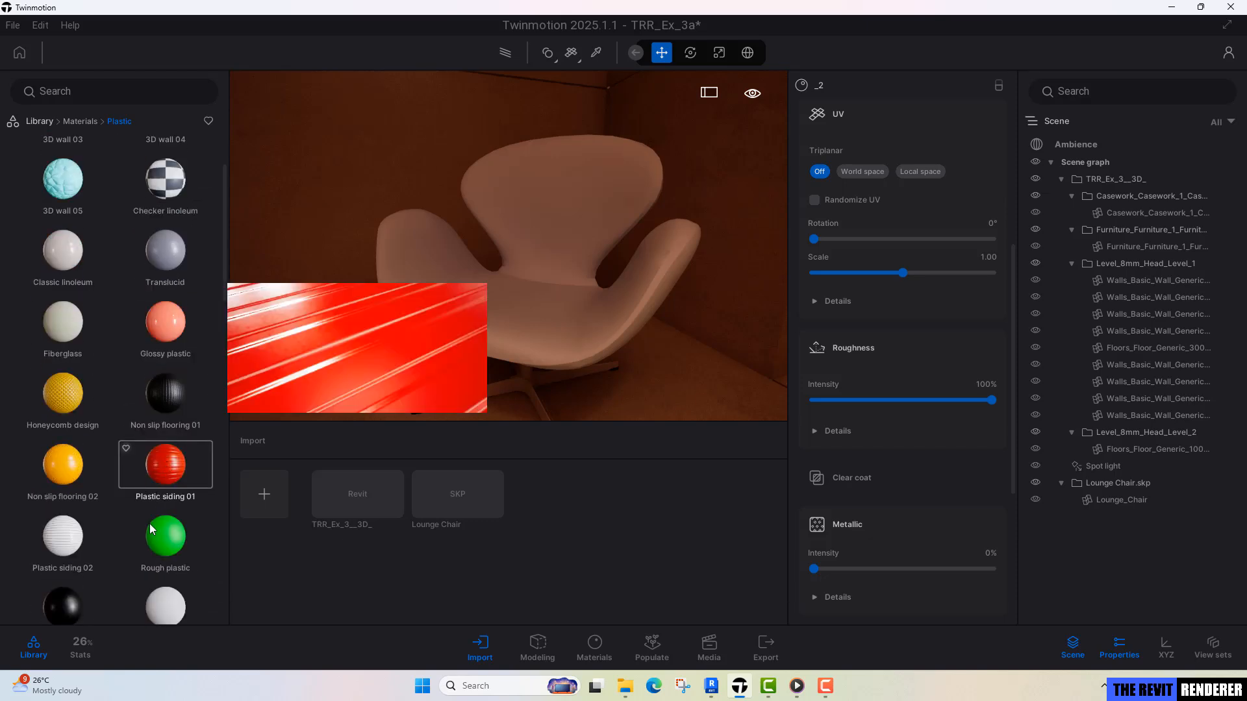
left_click_drag(158, 528, 525, 327)
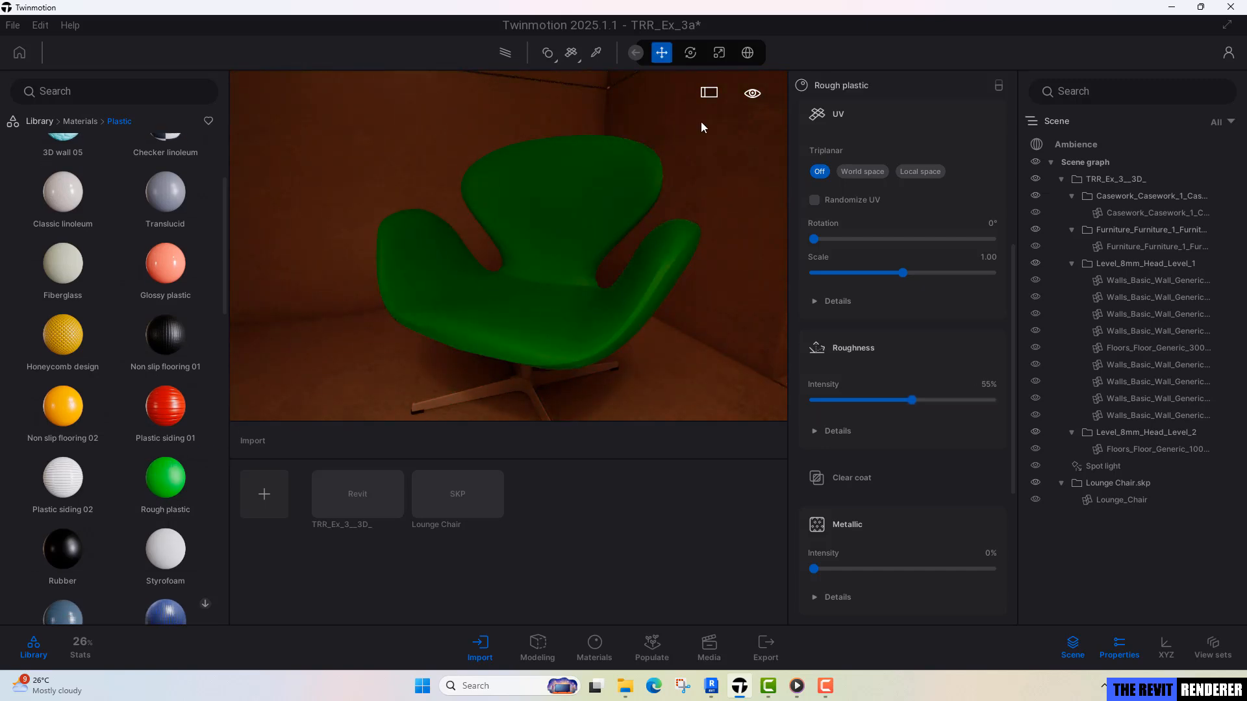
right_click_drag(590, 204, 638, 259)
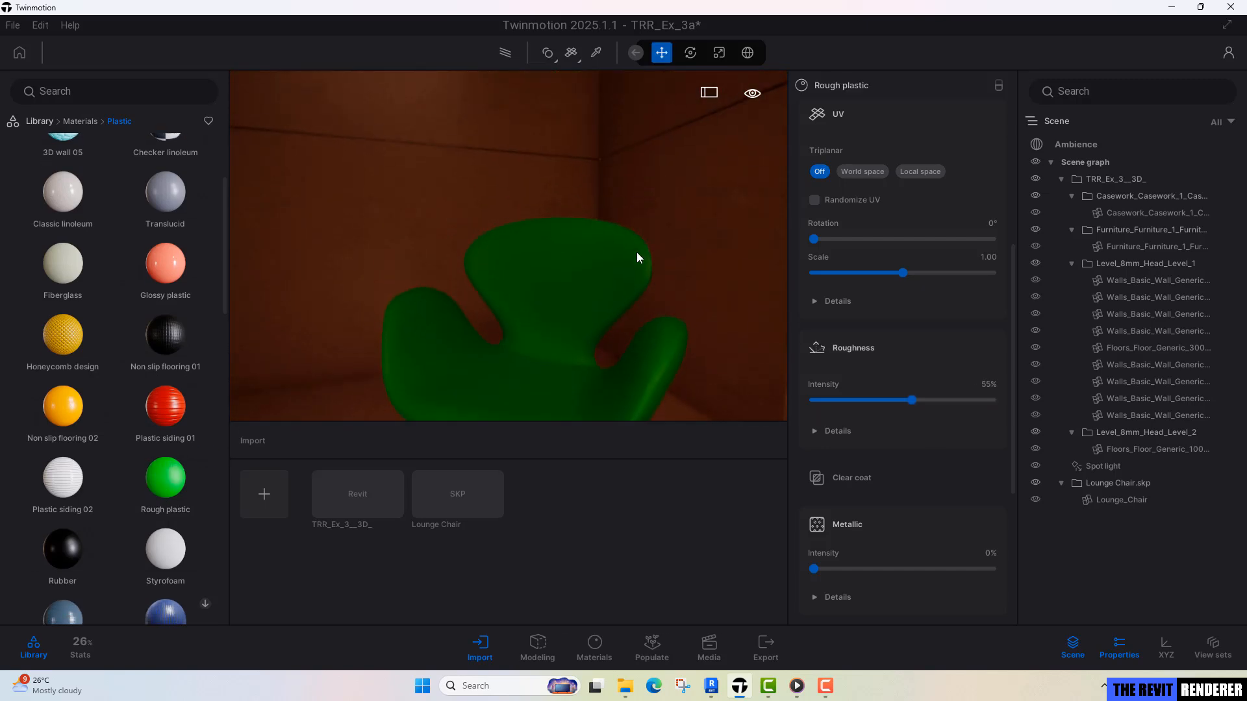
Set the tint of the seat shell's Rough plastic material to the stored white, F4F4F4.
scroll(980, 415, "up", 3)
scroll(982, 389, "up", 3)
left_click(986, 276)
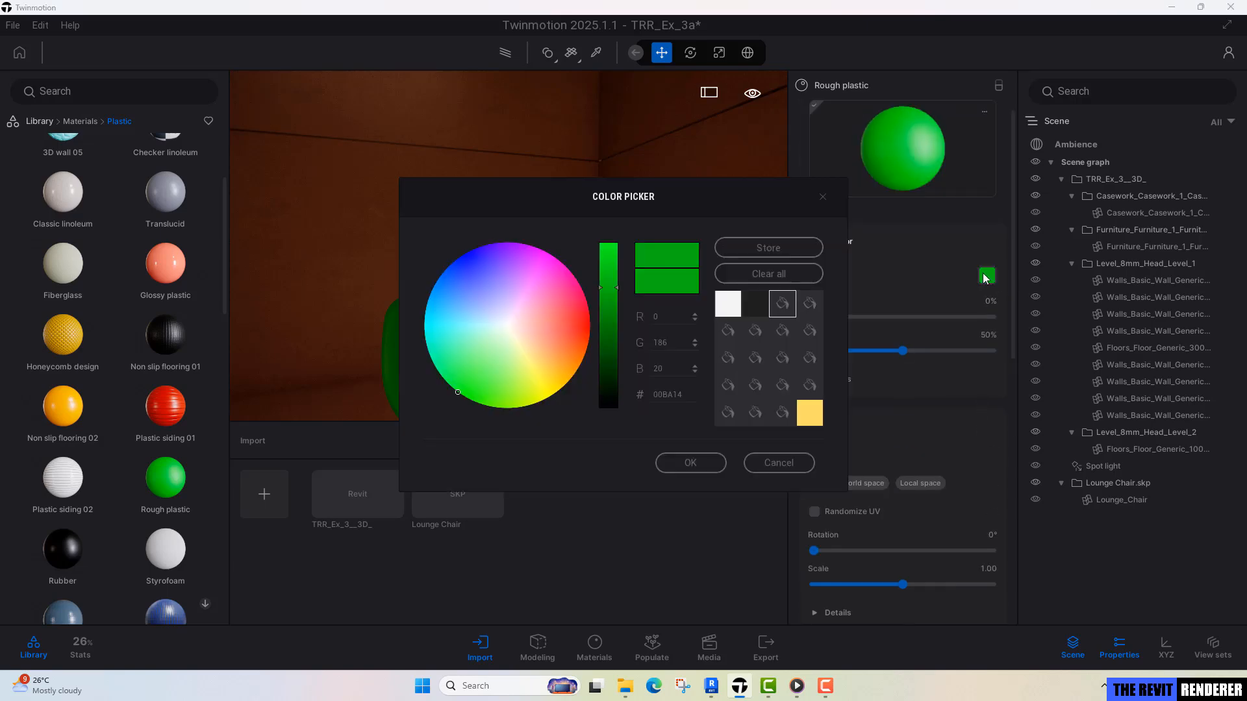
left_click(727, 305)
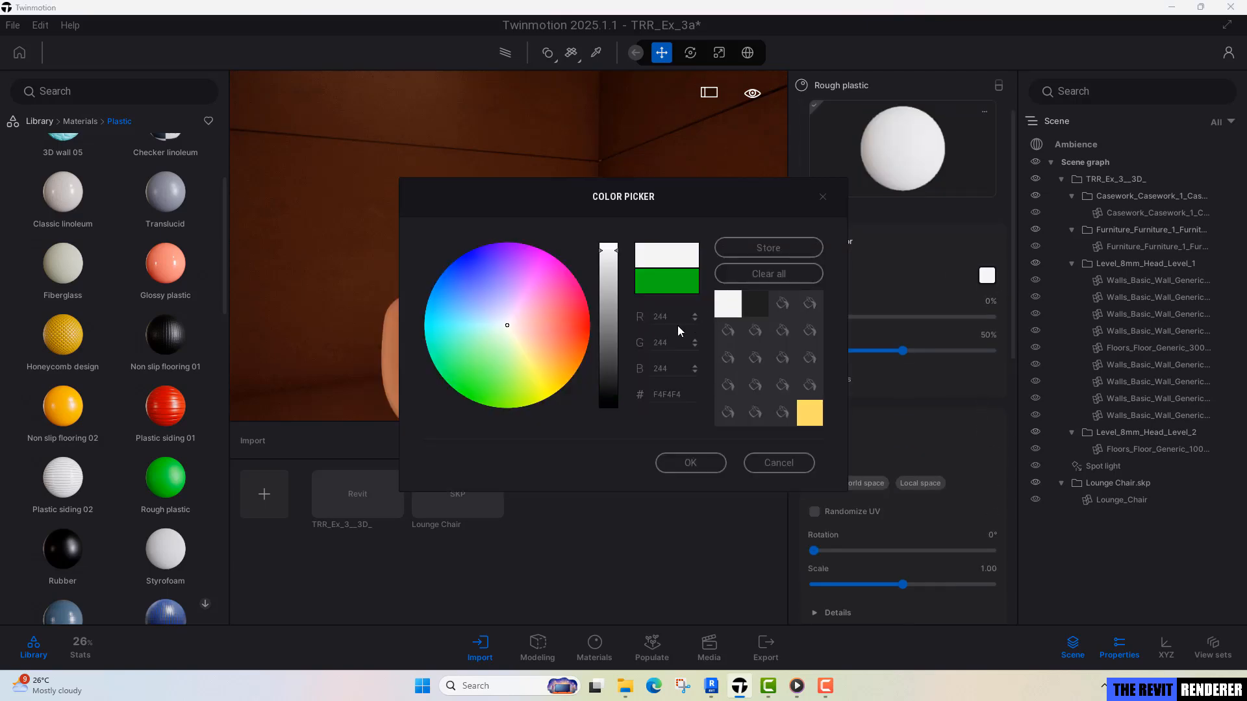
left_click_drag(747, 195, 1026, 144)
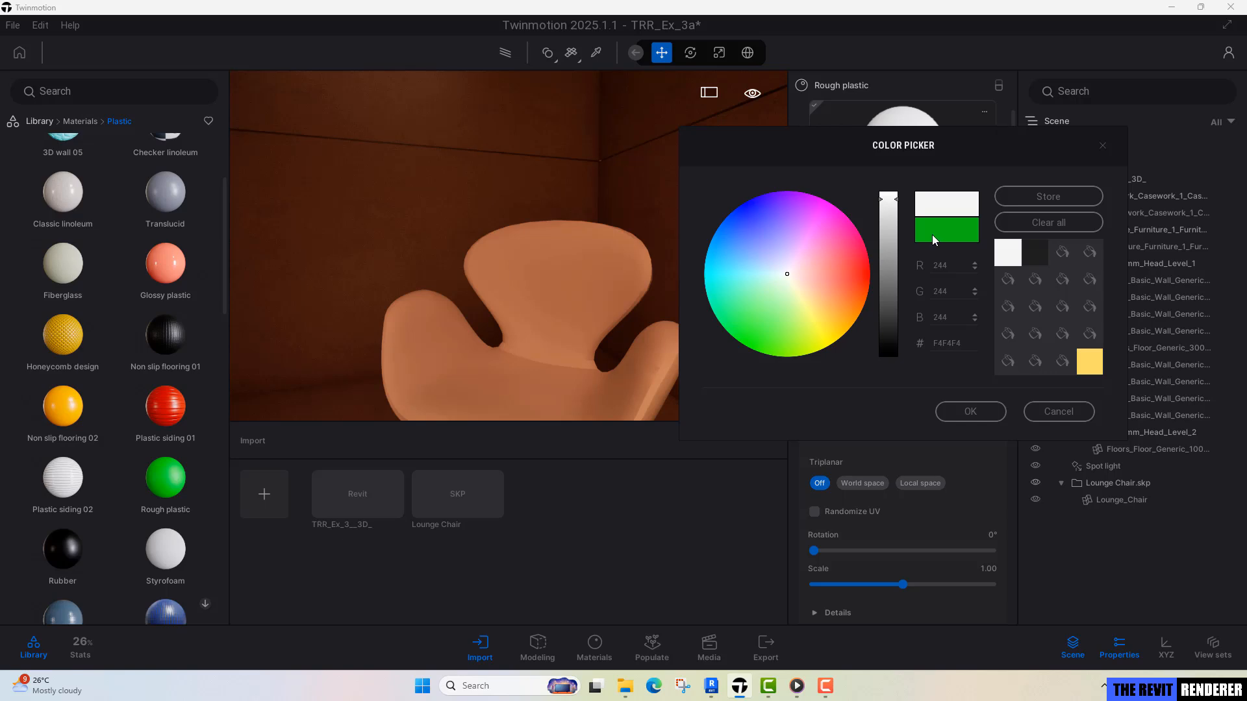
left_click(971, 417)
Apply the Chrome material from the library's Metal materials to the lounge chair's pedestal base.
middle_click_drag(582, 322, 602, 382)
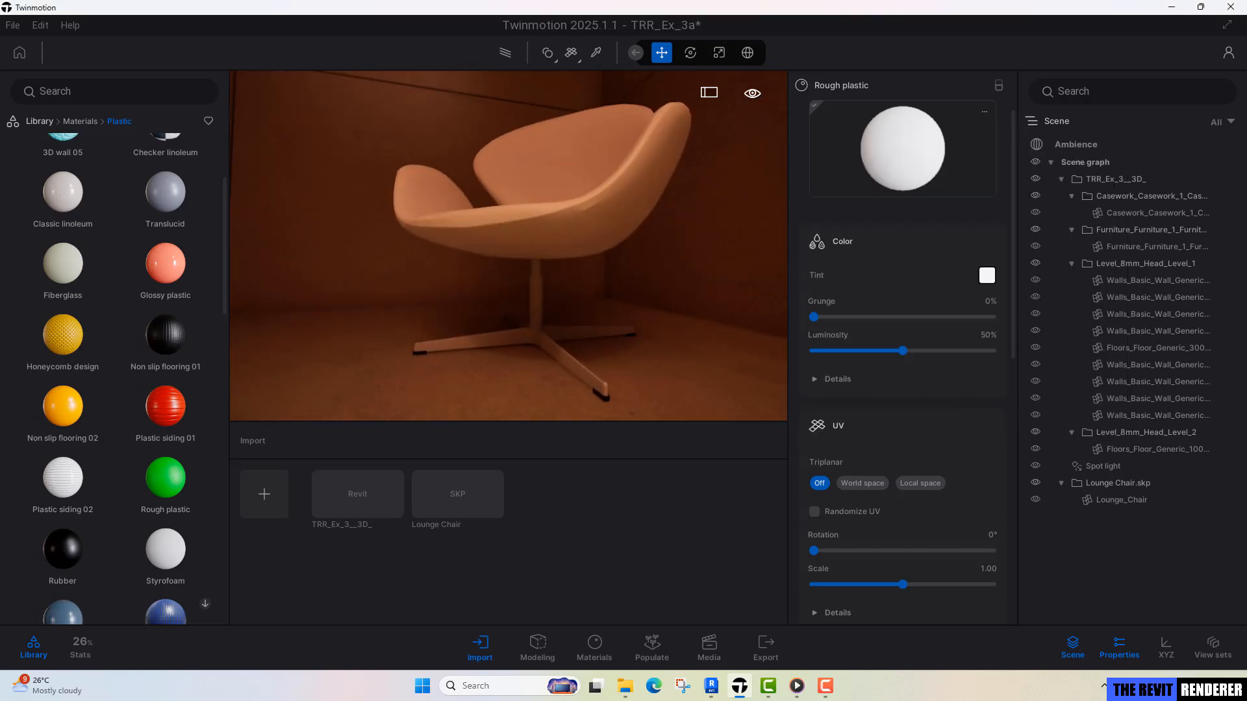
scroll(559, 351, "up", 4)
key("i")
left_click(579, 340)
scroll(579, 340, "down", 4)
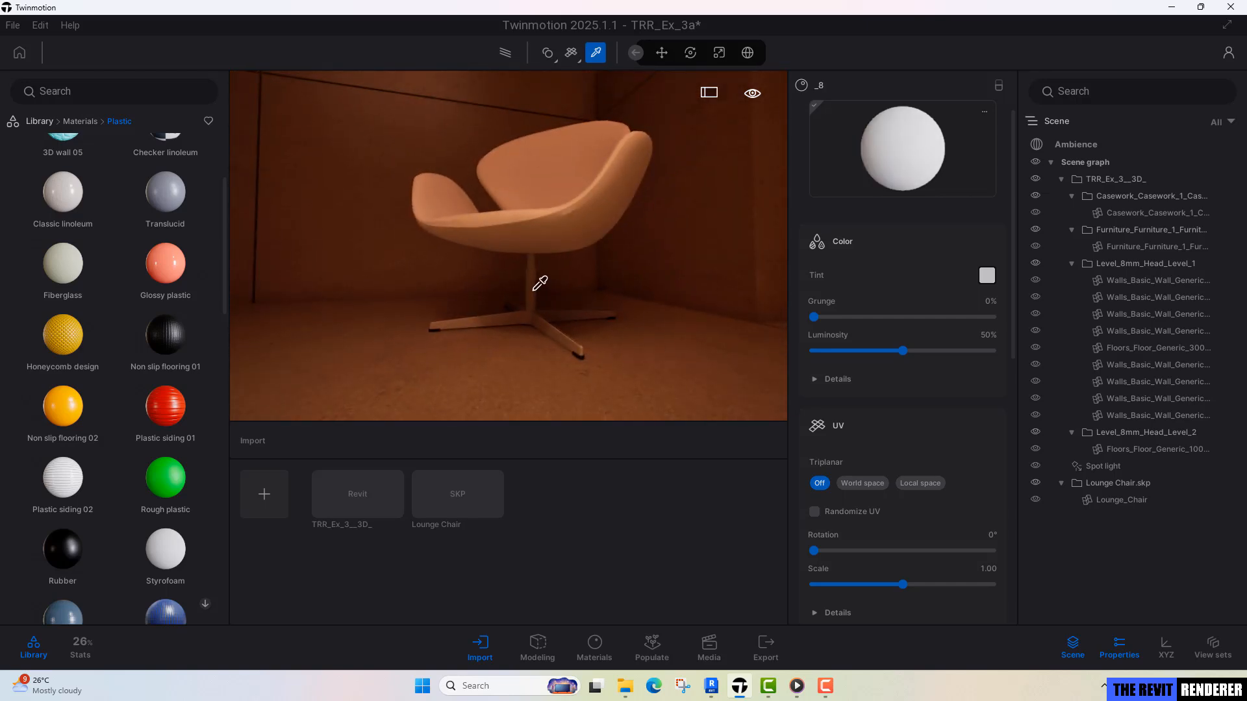
left_click(80, 123)
left_click(156, 173)
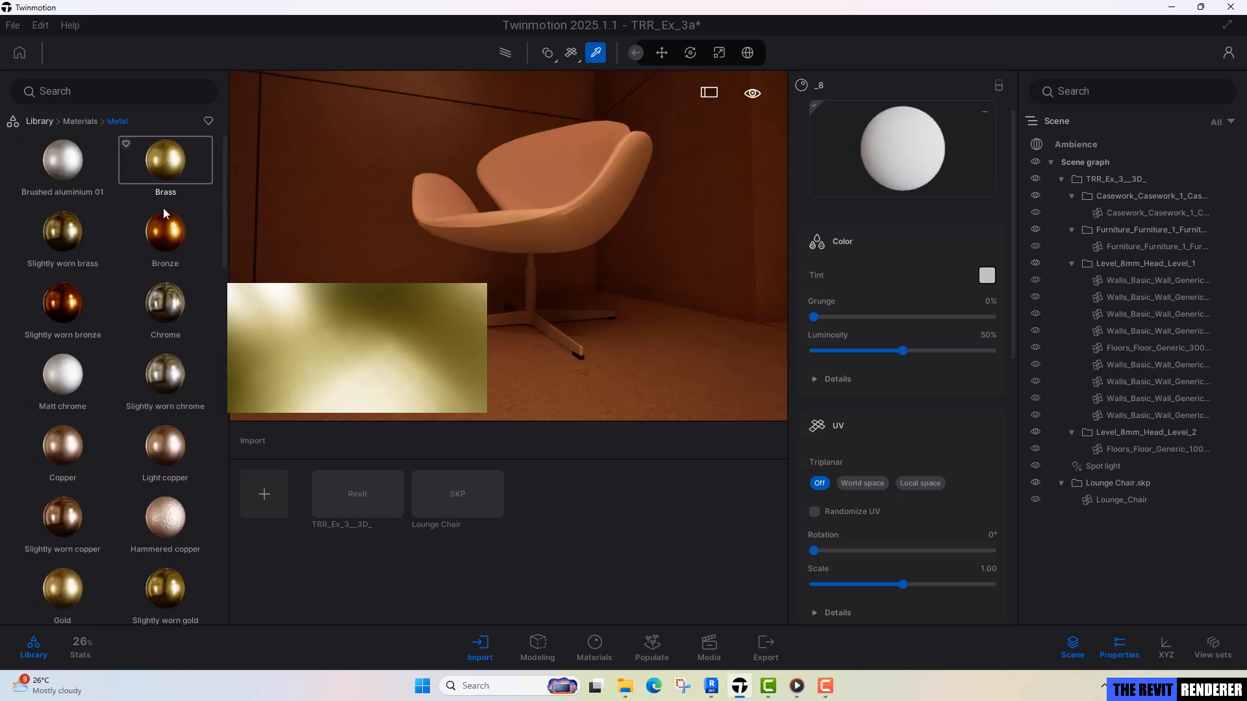
left_click_drag(165, 314, 525, 325)
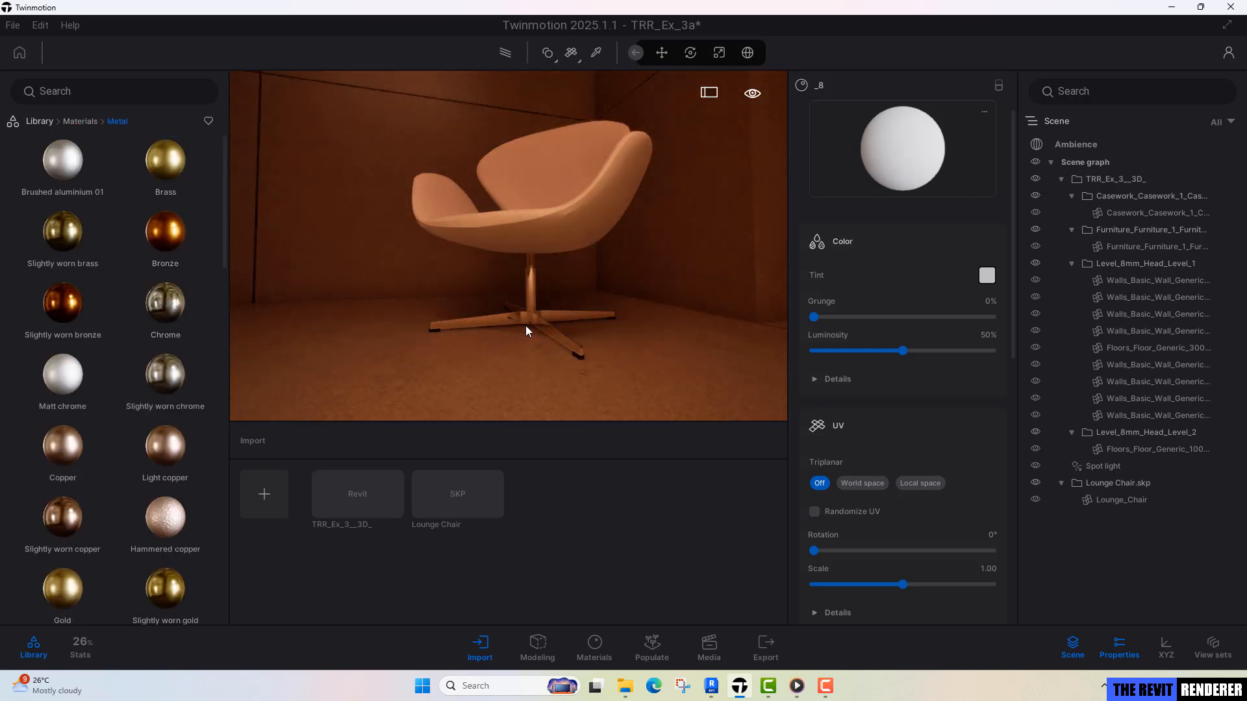
left_click(516, 326)
Set the tint of the chair's foot cap material to the stored near-black color.
scroll(532, 370, "up", 3)
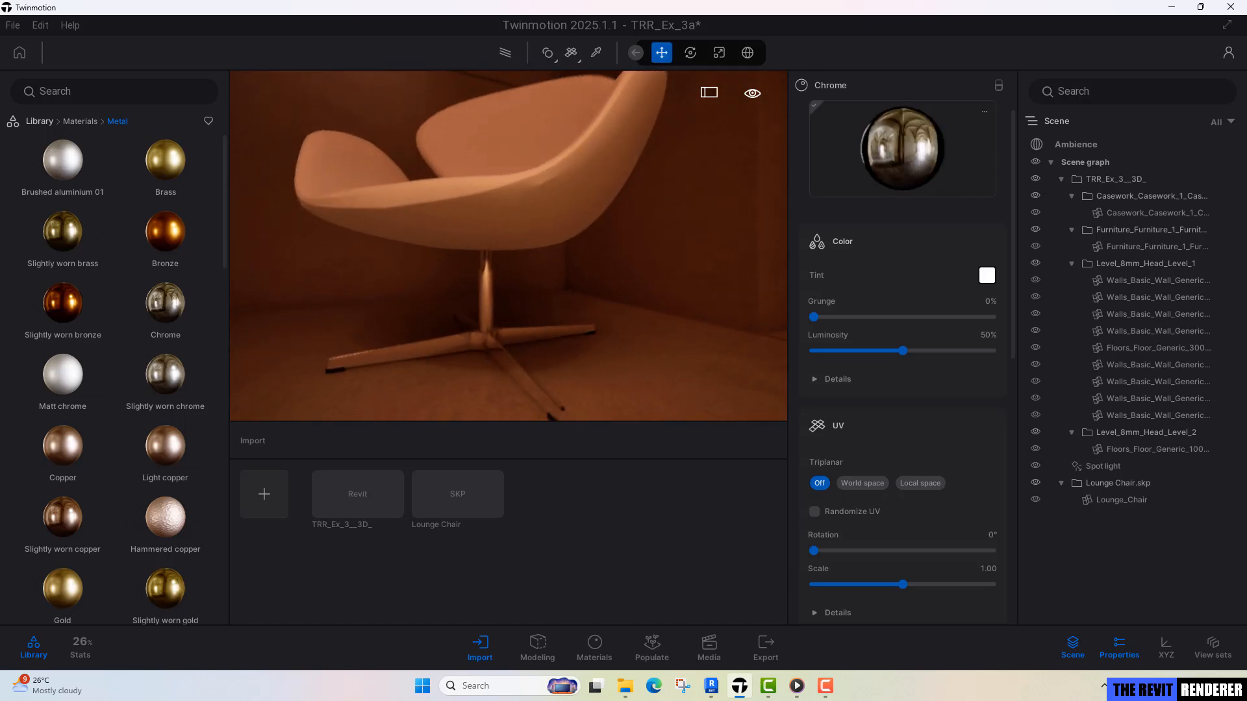
key("i")
left_click(560, 403)
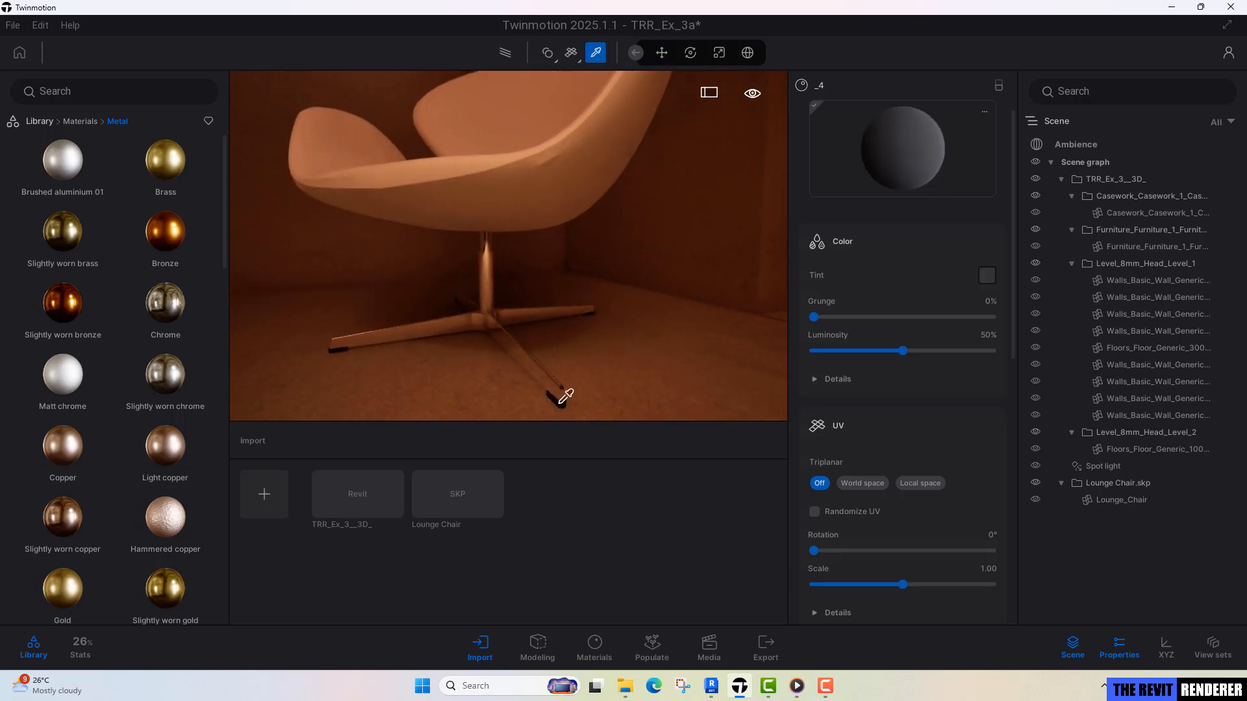
left_click(986, 275)
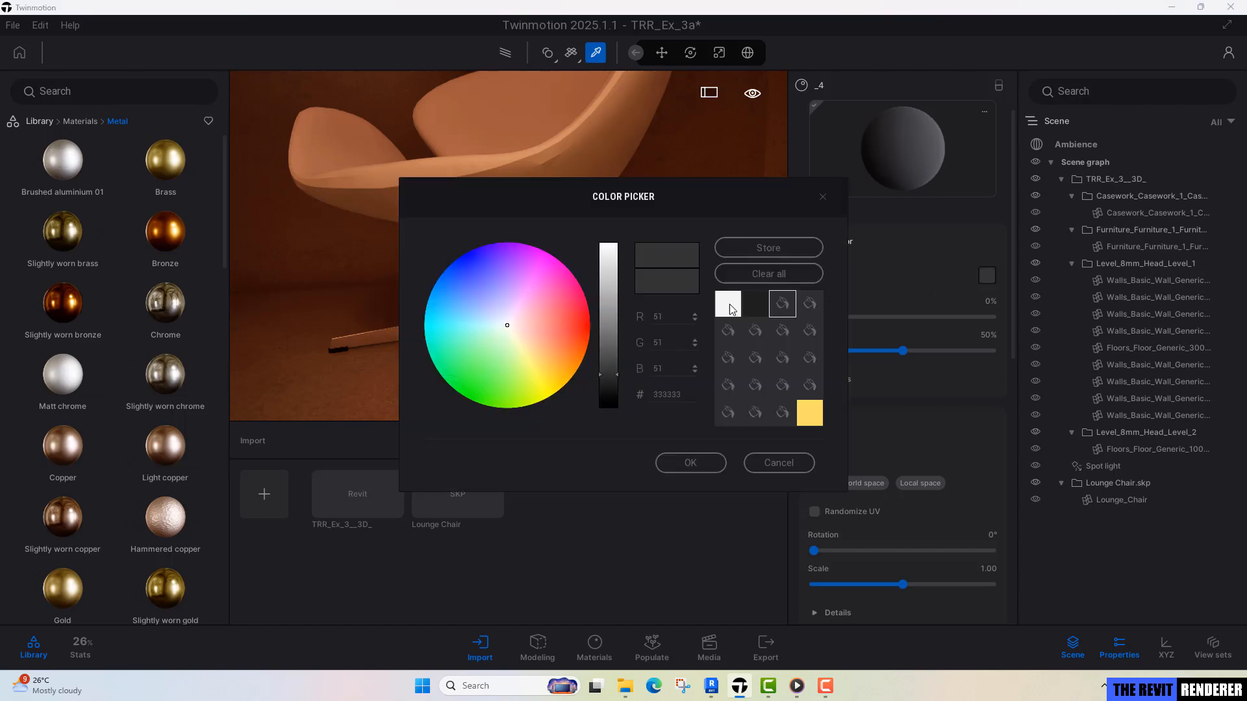
left_click(757, 305)
left_click(693, 464)
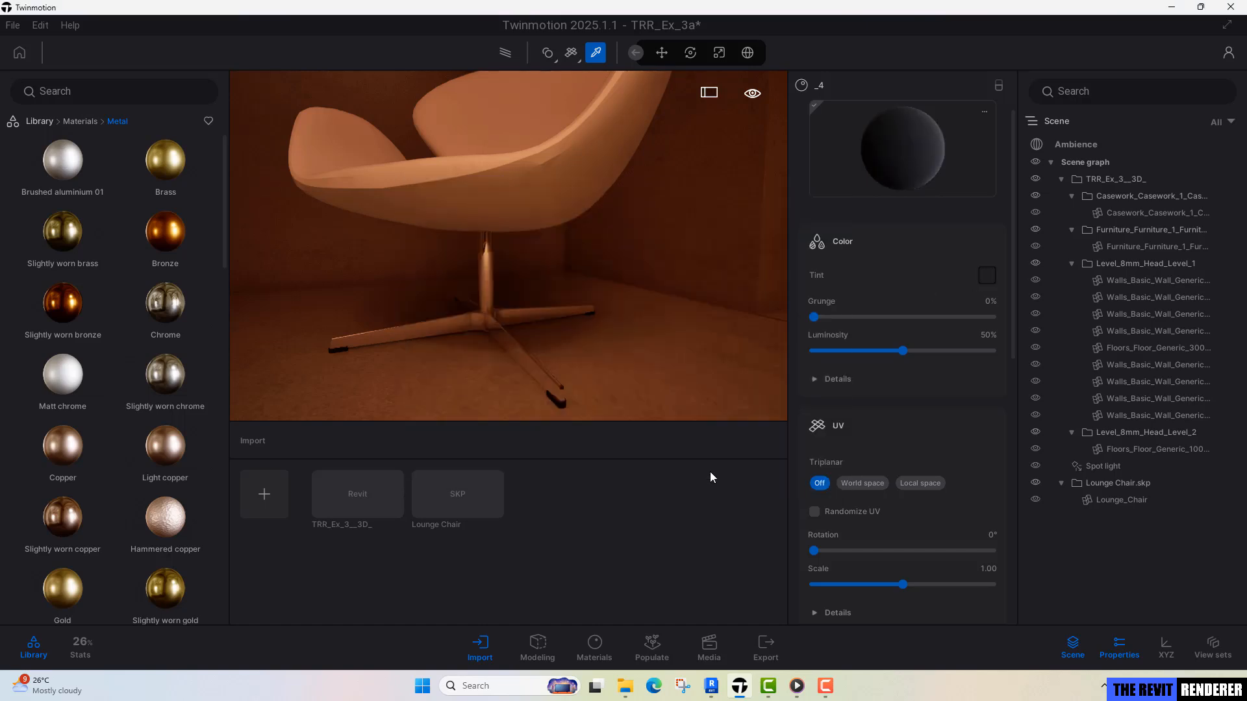
scroll(851, 484, "down", 5)
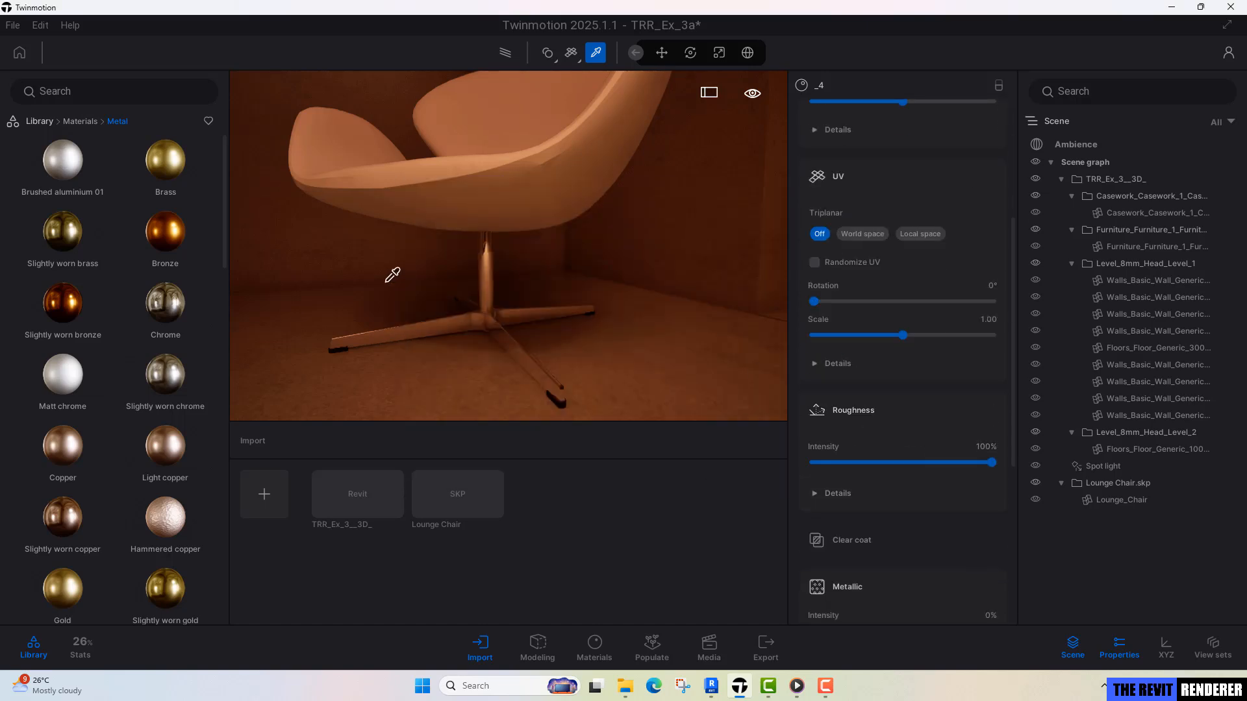
key("Escape")
Copy the lounge chair once as an instance along the wall, with a spacing of 144.78 cm.
key("s")
mouse_move(652, 329)
right_mouse_down()
mouse_move(546, 347)
mouse_move(552, 364)
mouse_move(611, 357)
mouse_move(641, 317)
right_mouse_up()
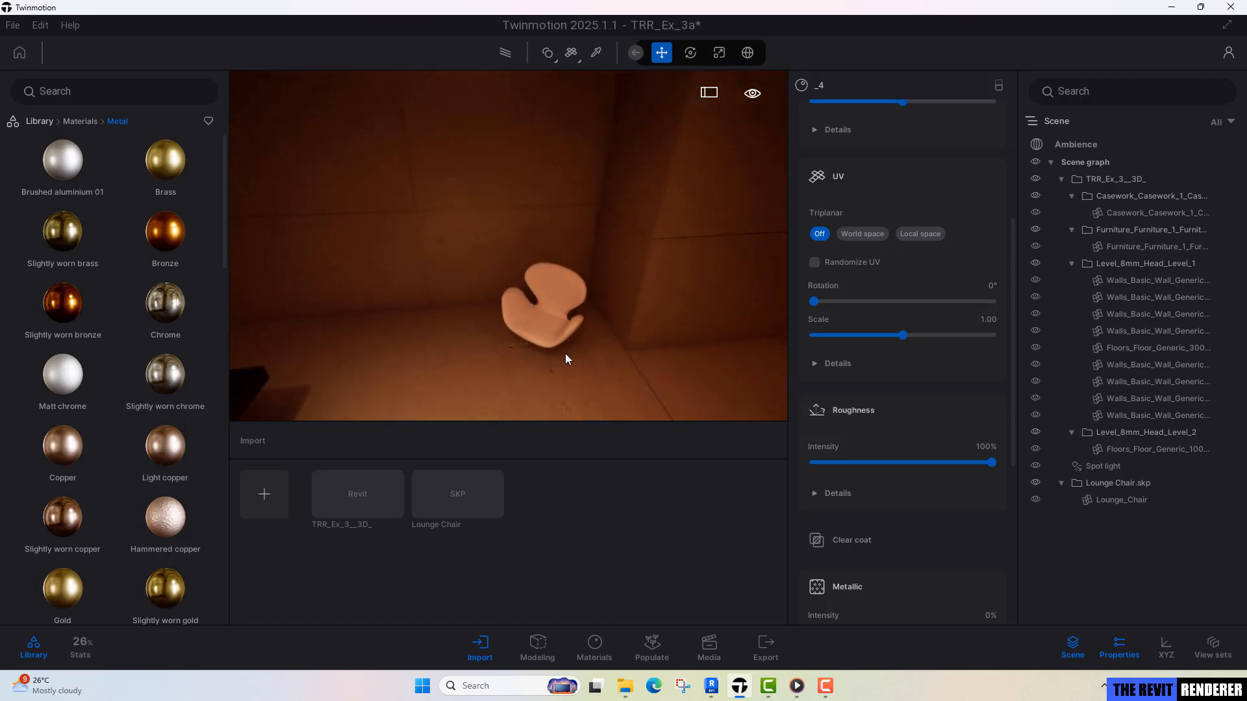
left_click(547, 313)
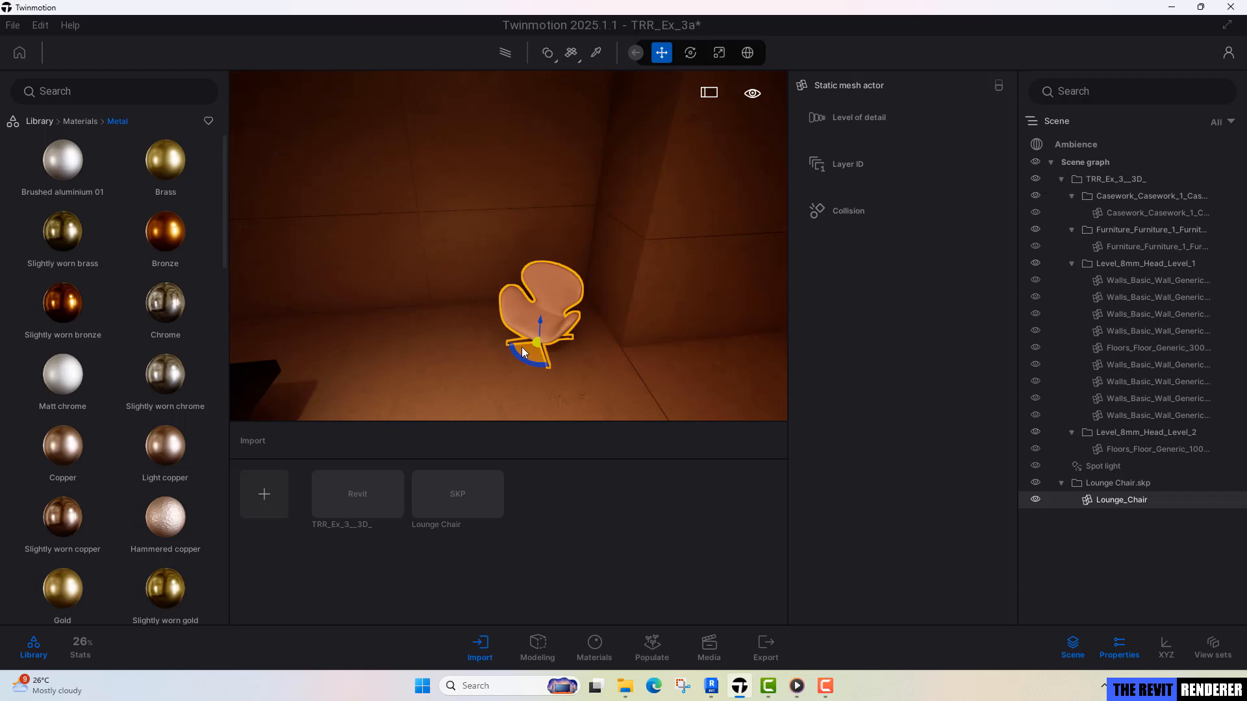
left_click_drag(524, 346, 364, 315, "alt")
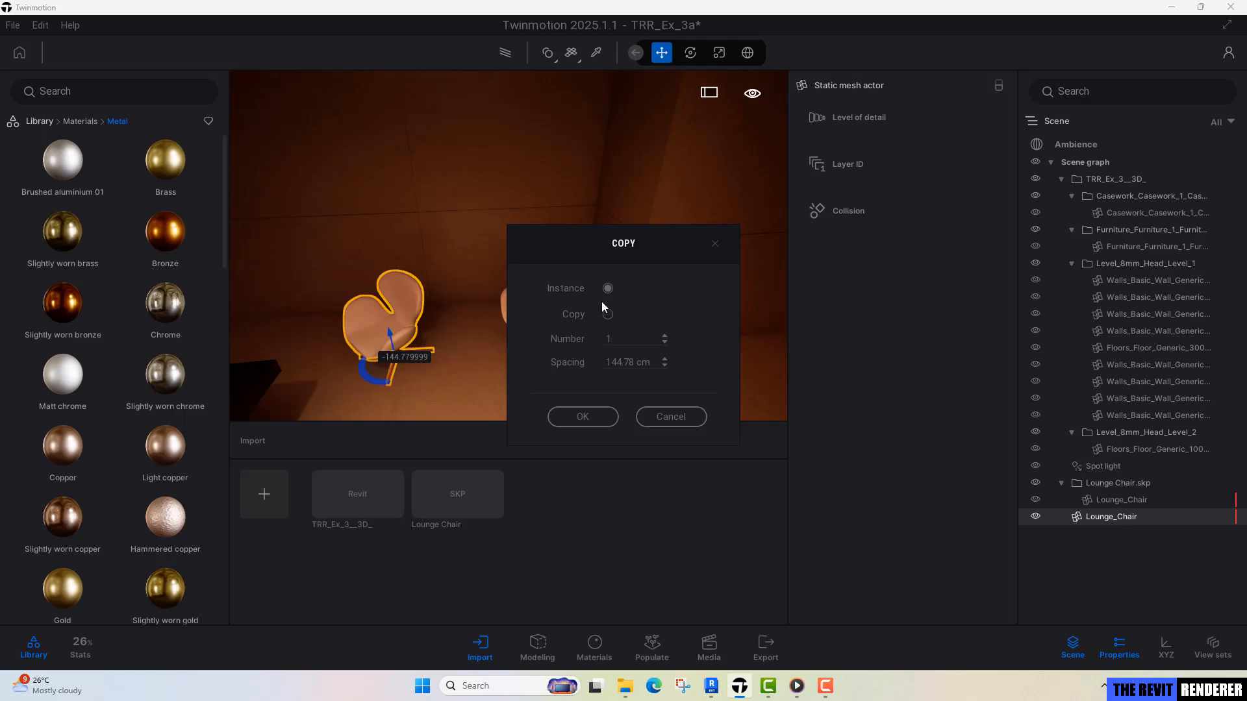
left_click(595, 419)
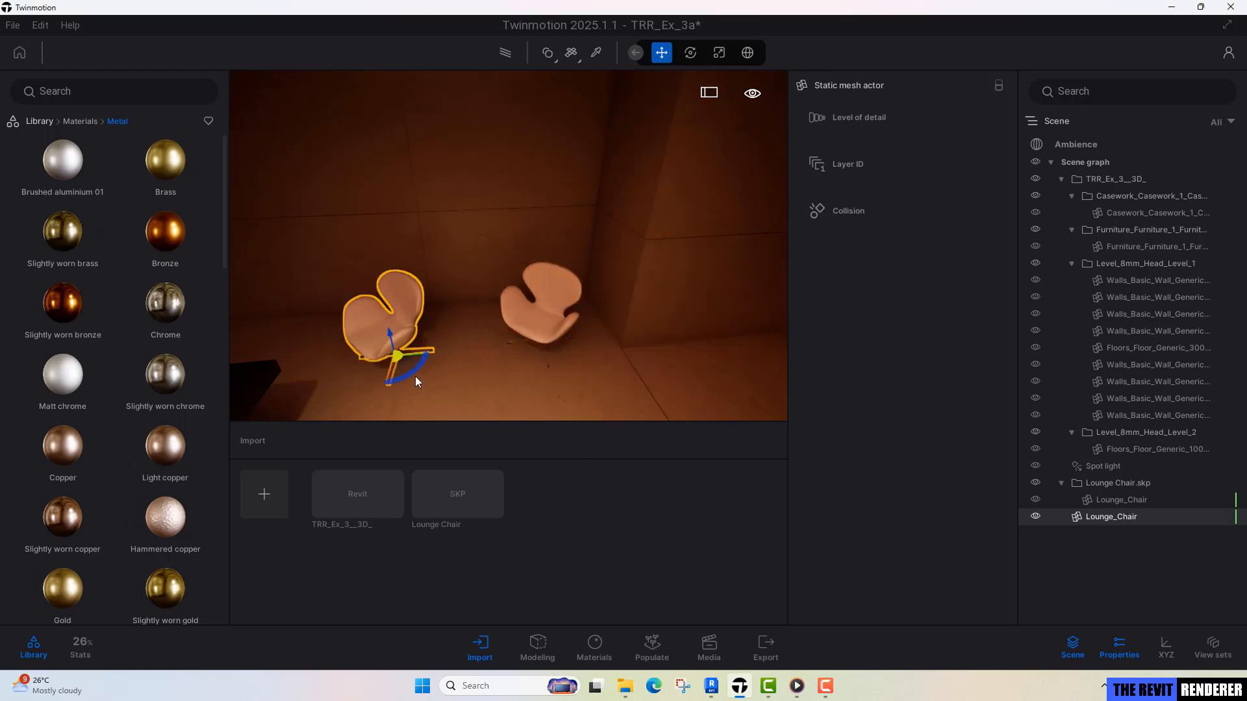
Rotate the copied lounge chair so it angles towards the original chair, and deselect it.
left_click_drag(411, 373, 498, 349)
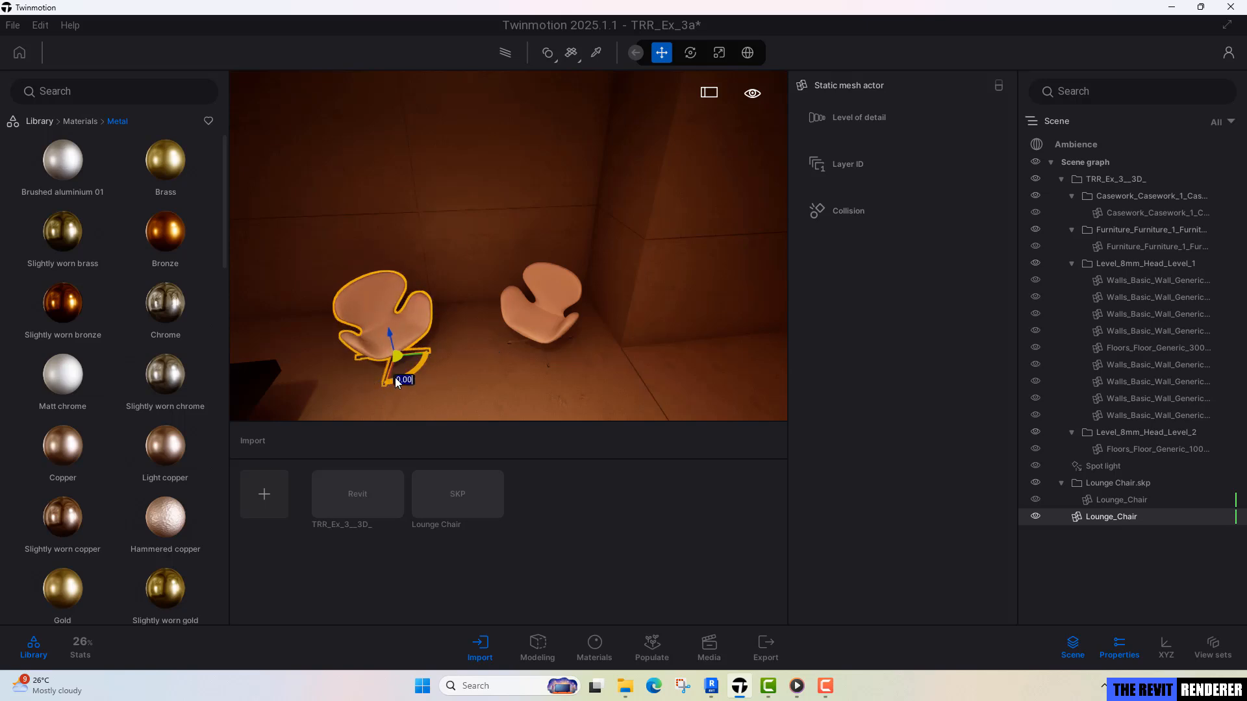
middle_click_drag(532, 369, 594, 306, "shift")
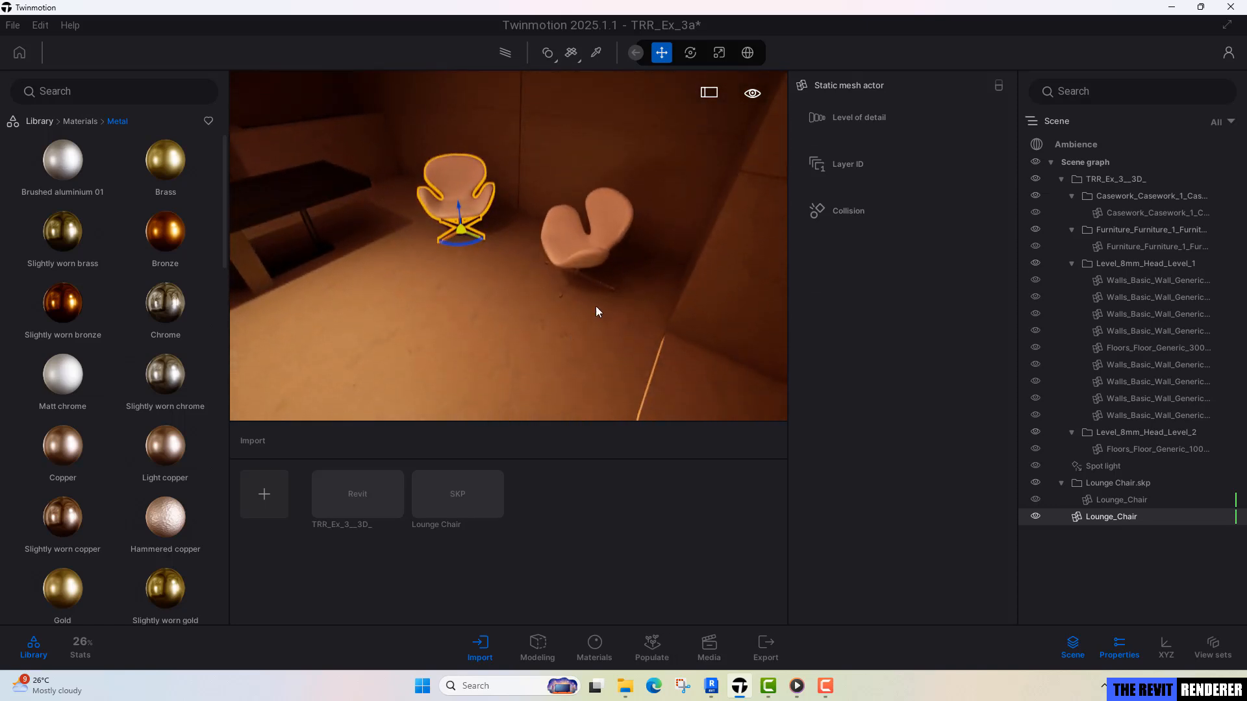
key("Escape")
Import the SketchUp file 3D_T160-TOBI-ISHI as geometry with the Collapse all option.
middle_click_drag(539, 261, 500, 260, "shift")
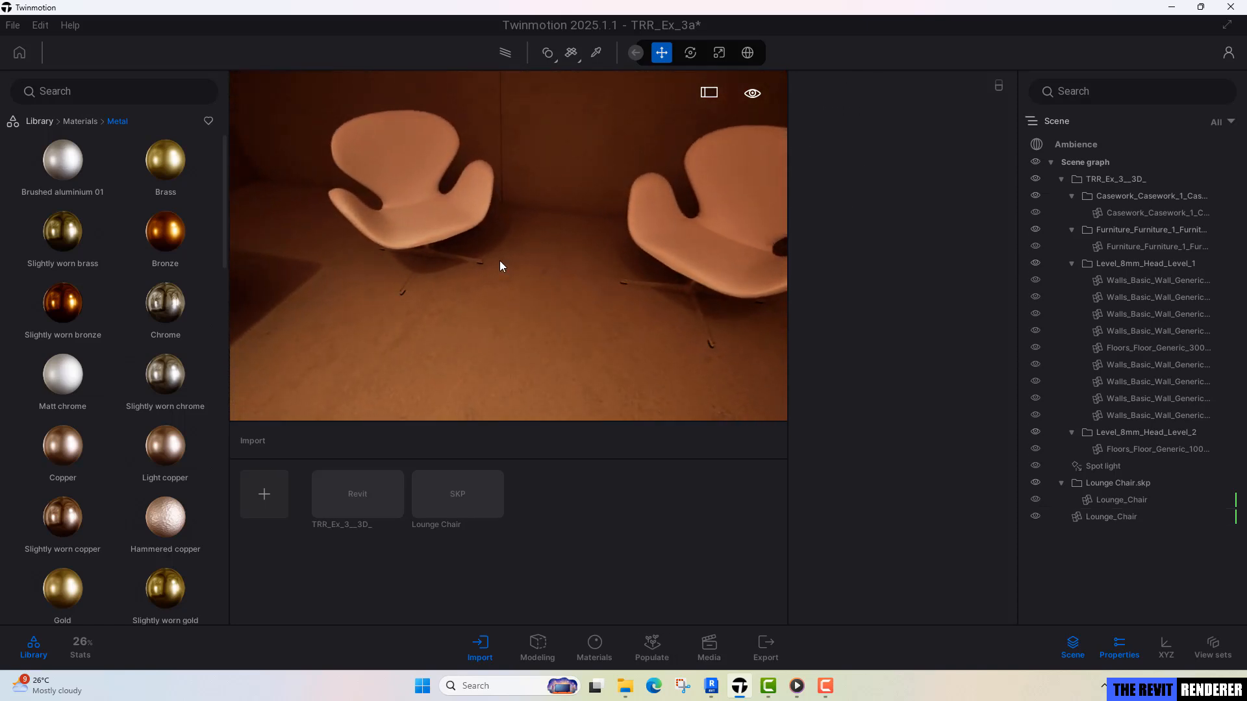
mouse_move(501, 364)
middle_mouse_down("shift")
mouse_move(465, 363)
mouse_move(492, 368)
middle_mouse_up("shift")
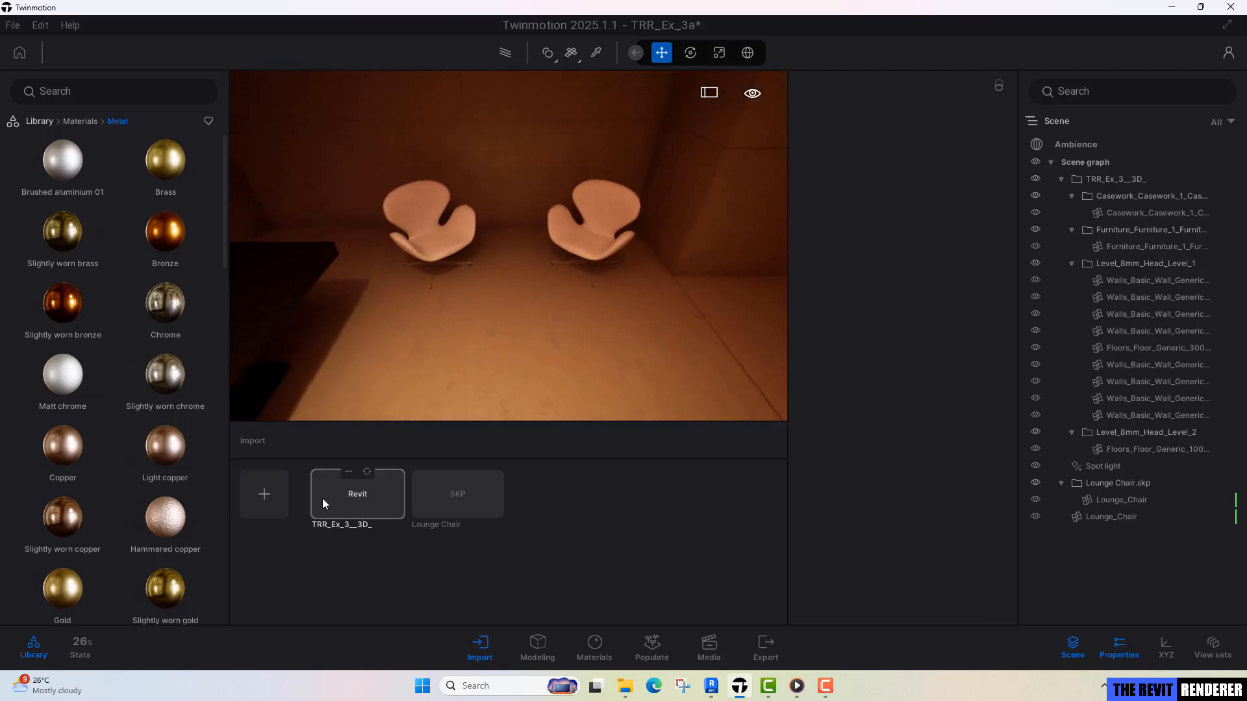
left_click(275, 502)
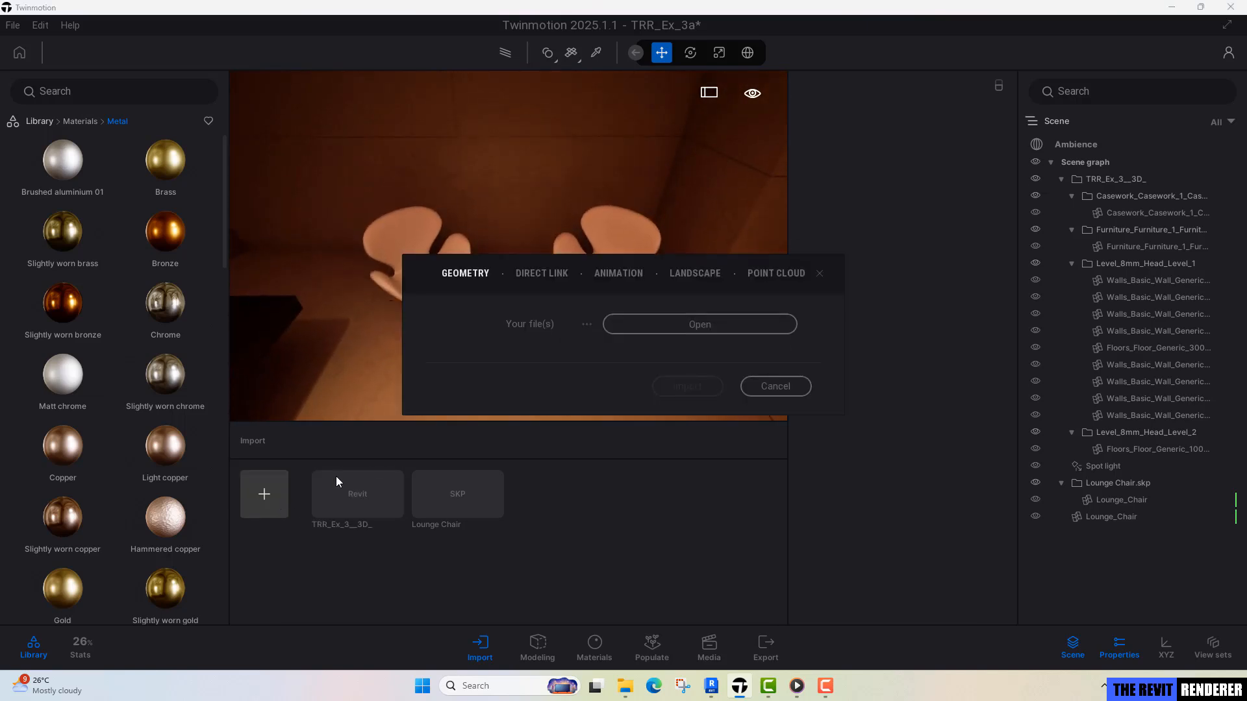
left_click(644, 332)
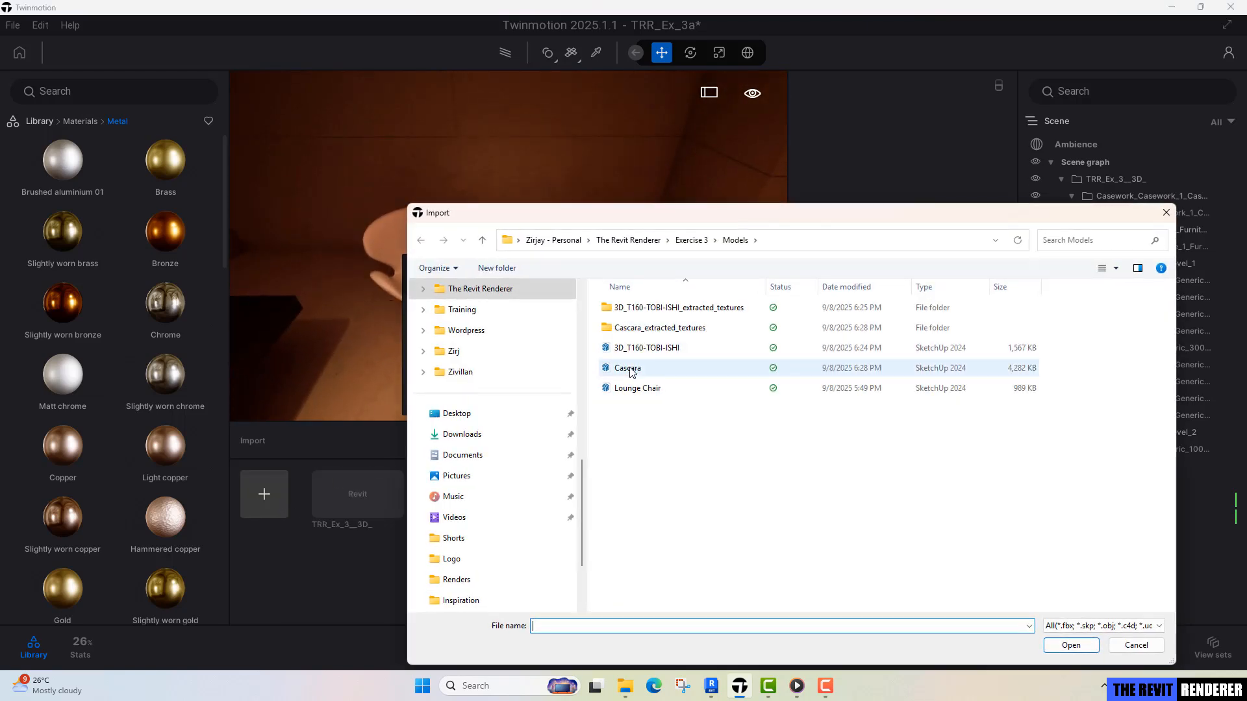
left_click(652, 351)
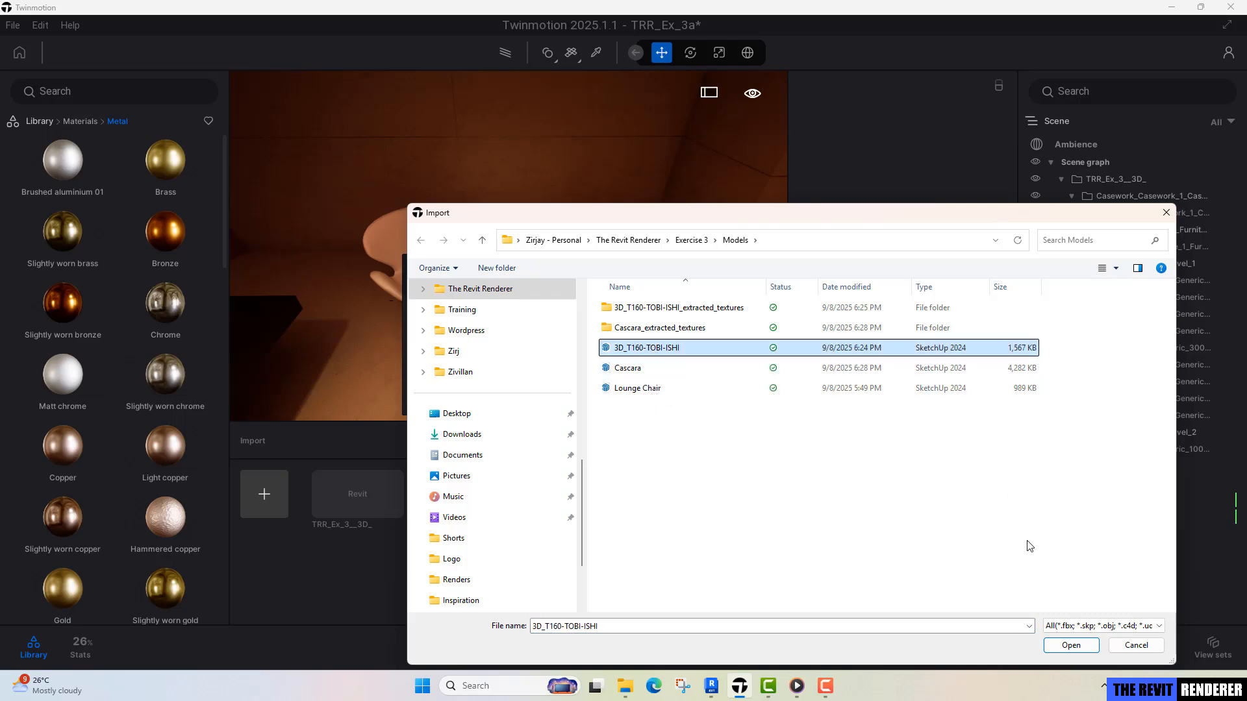
left_click(1072, 644)
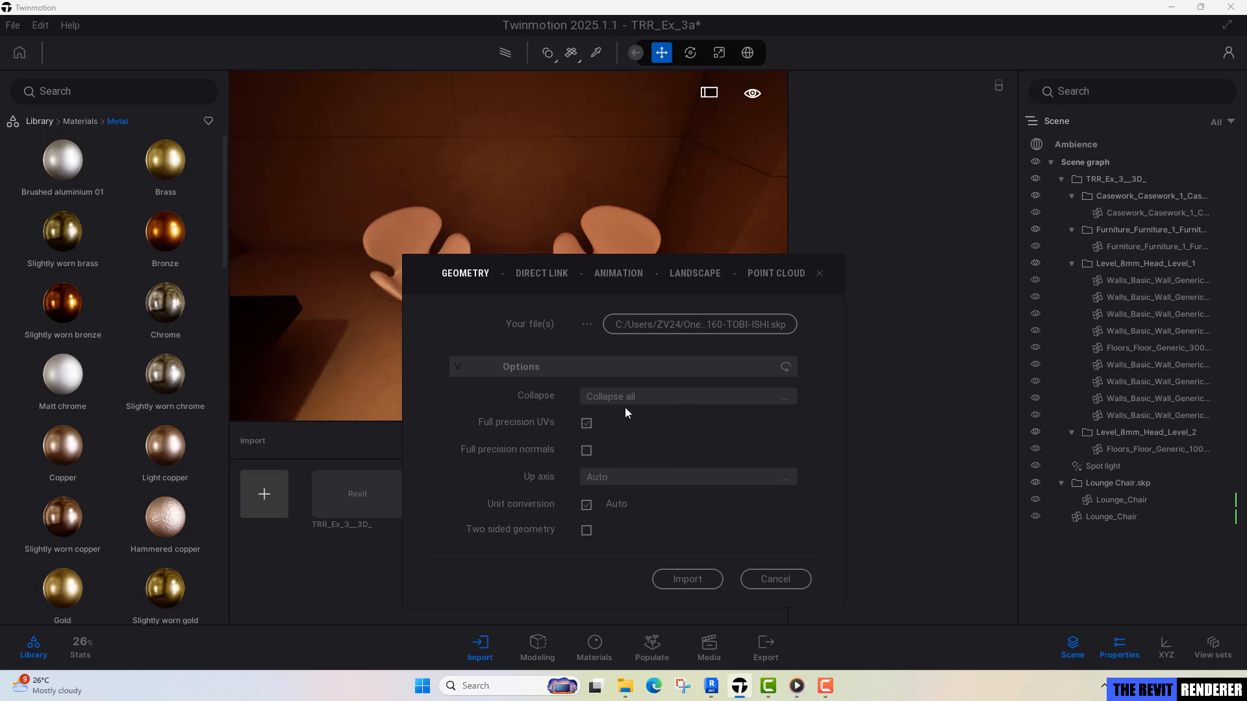
left_click(688, 576)
Select the imported 3D_T160-TOBI-ISHI table and place it on the floor in front of the two lounge chairs.
scroll(531, 368, "up", 3)
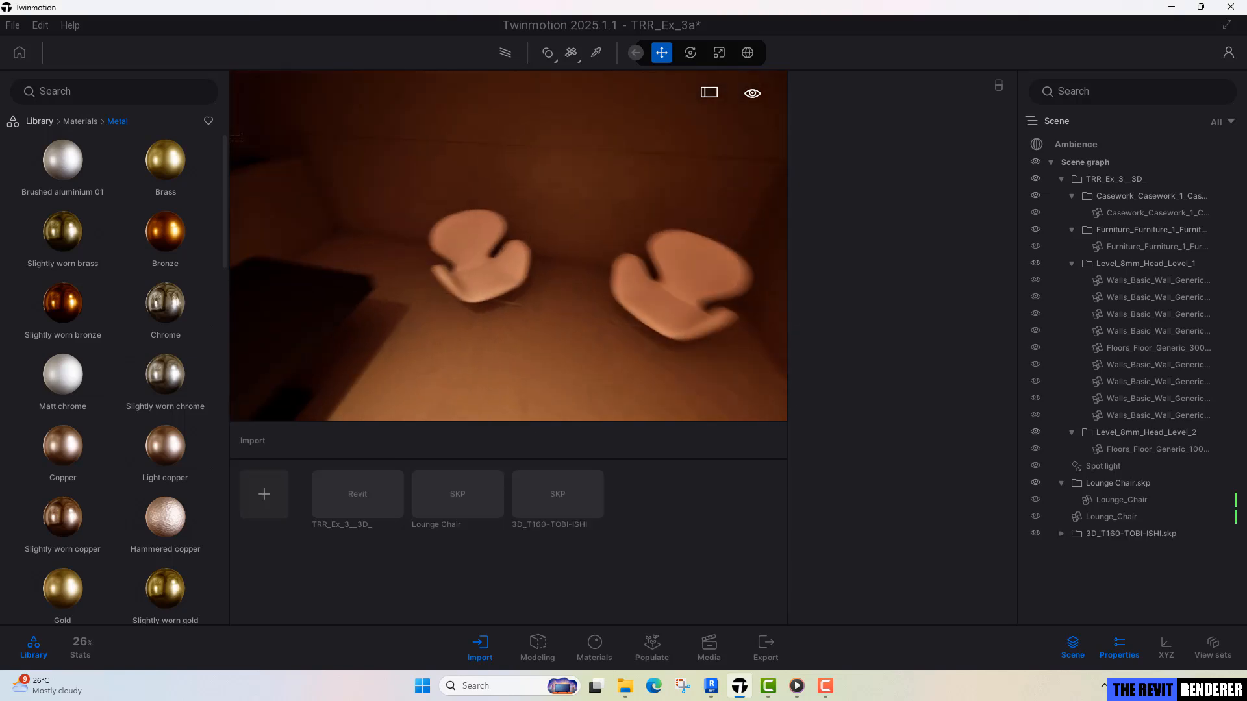
right_click_drag(531, 368, 773, 308)
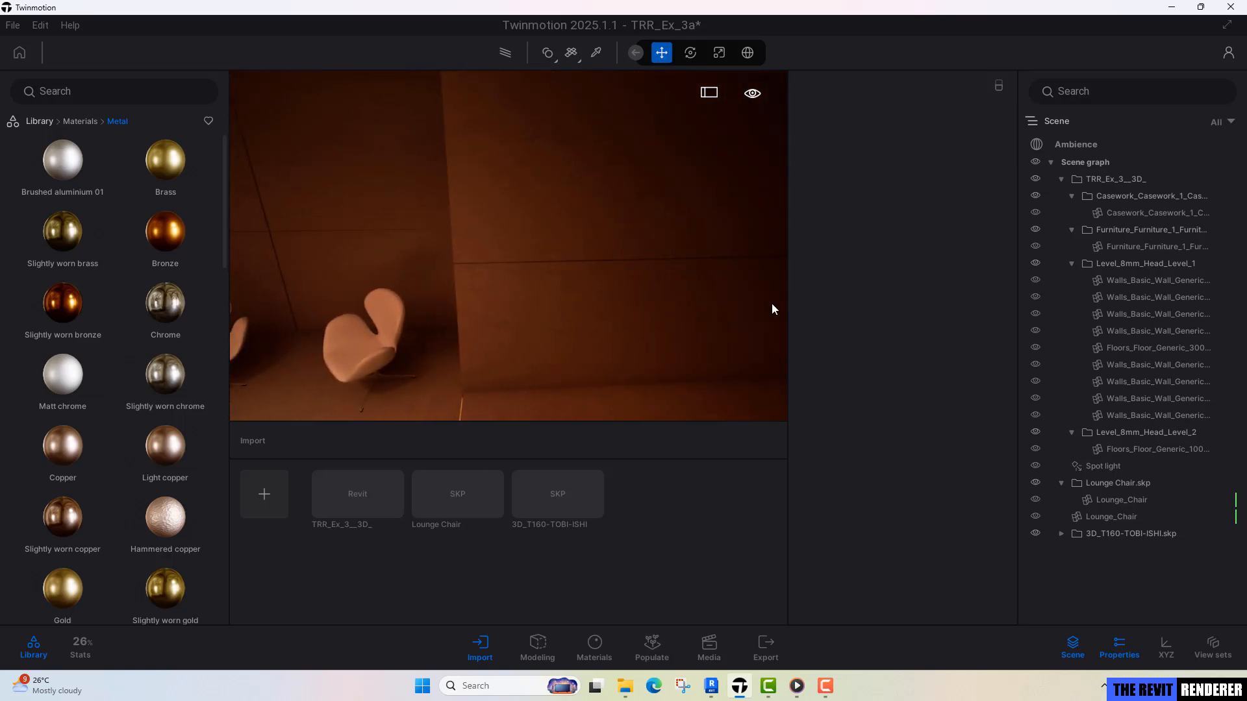
left_click(1120, 535)
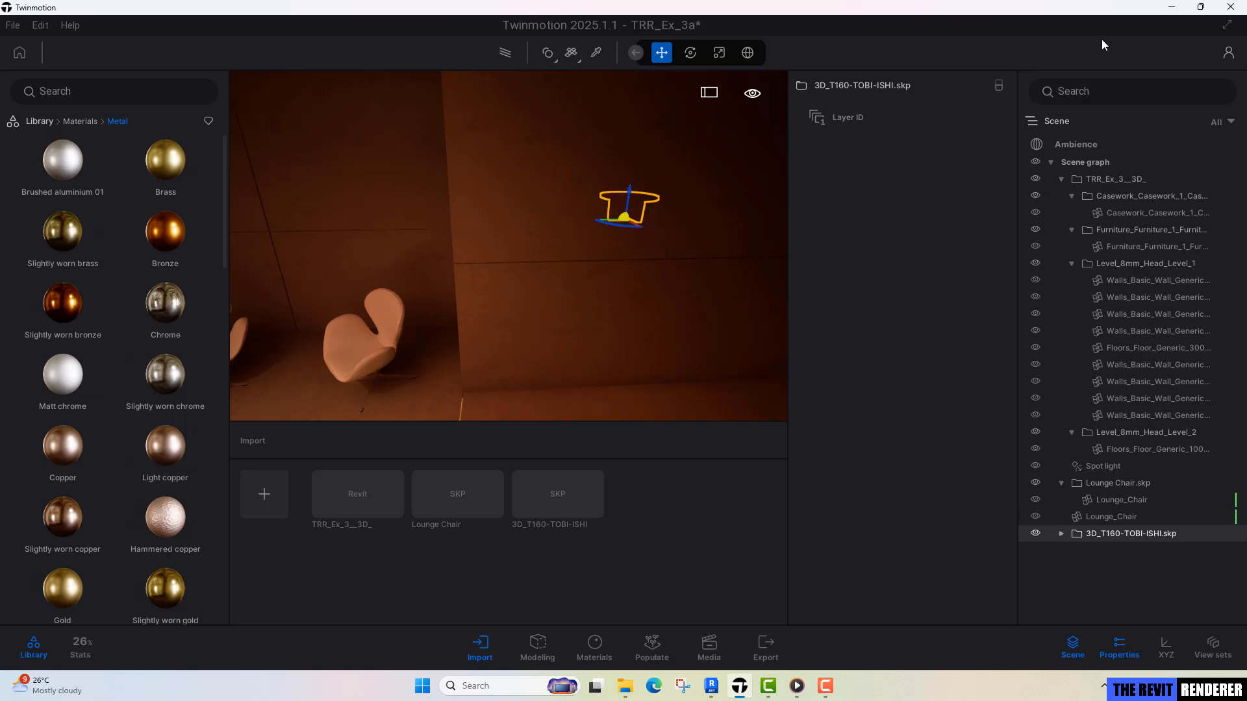
right_click_drag(623, 240, 489, 393)
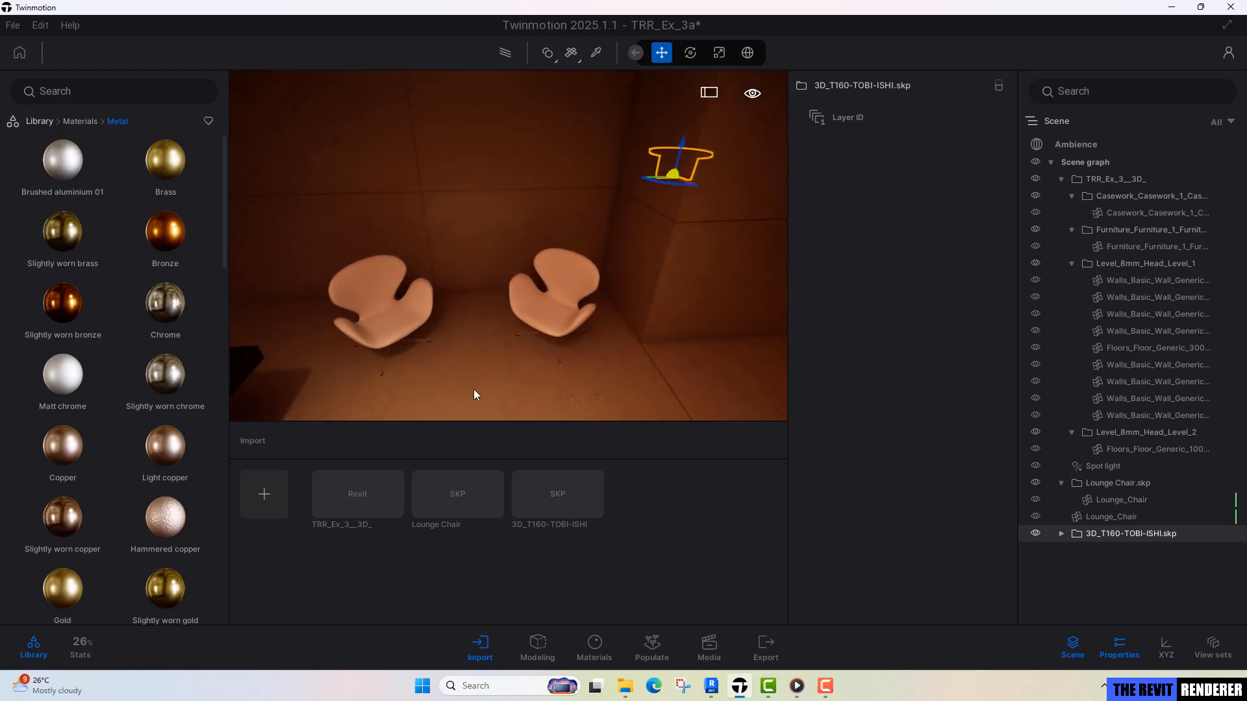
key("v")
scroll(501, 343, "down", 2)
middle_click_drag(501, 343, 503, 253, "shift")
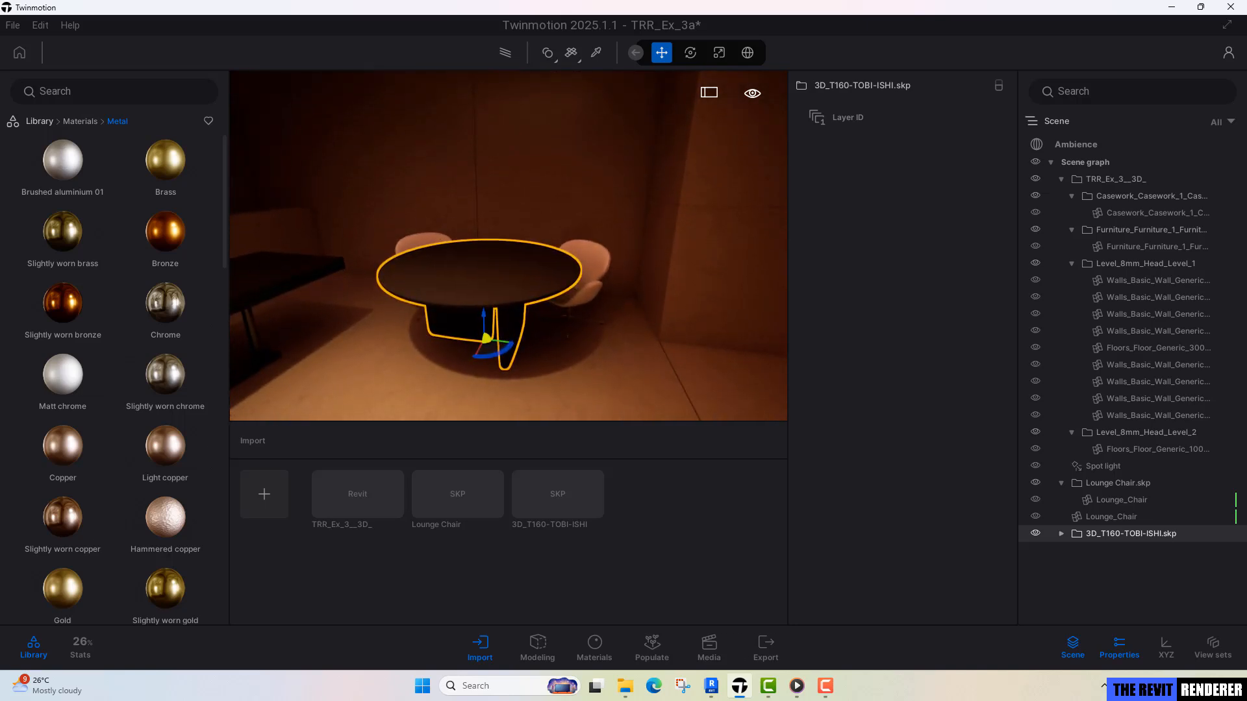
key("a")
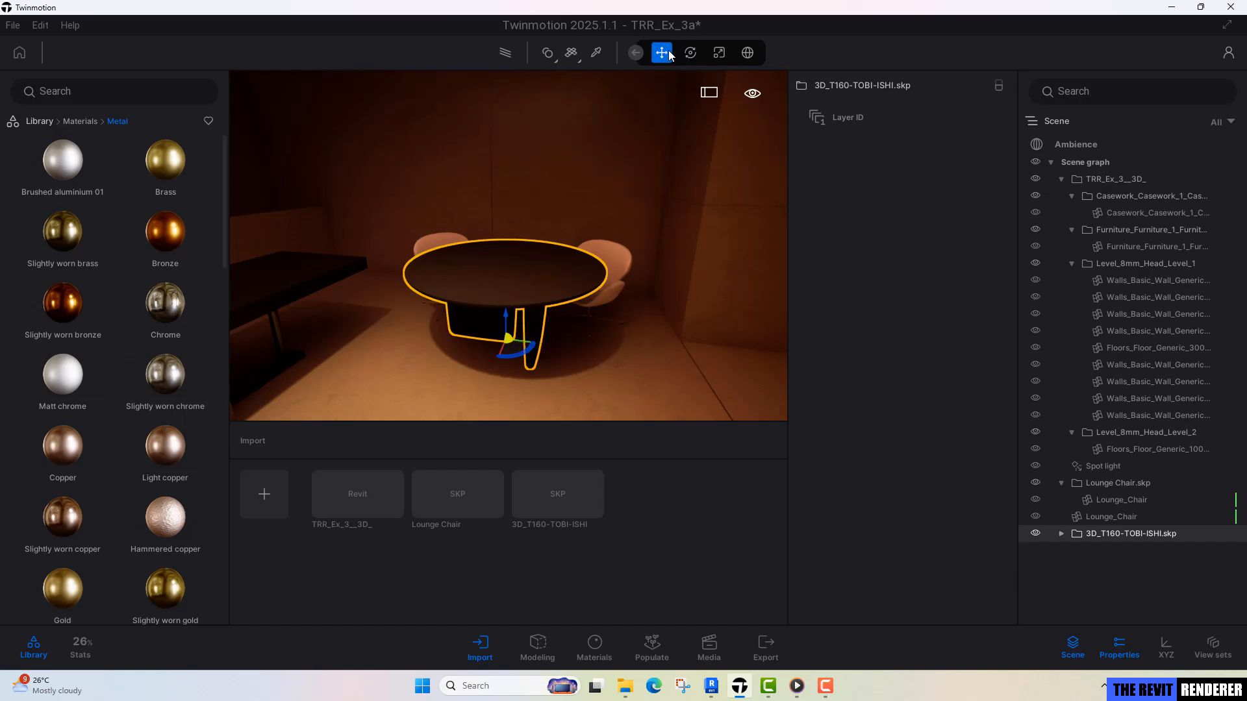
Scale the round table uniformly by 0.5, adjust its position in front of the two lounge chairs and deselect it.
left_click(719, 53)
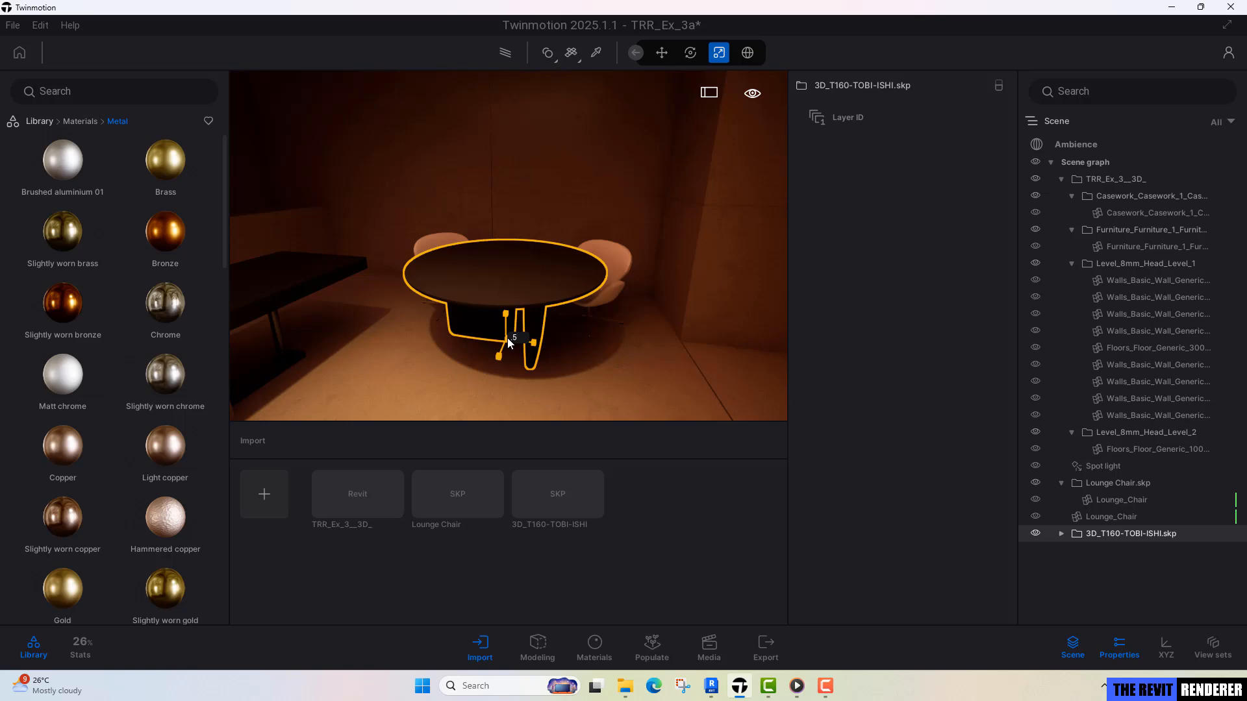
key("Return")
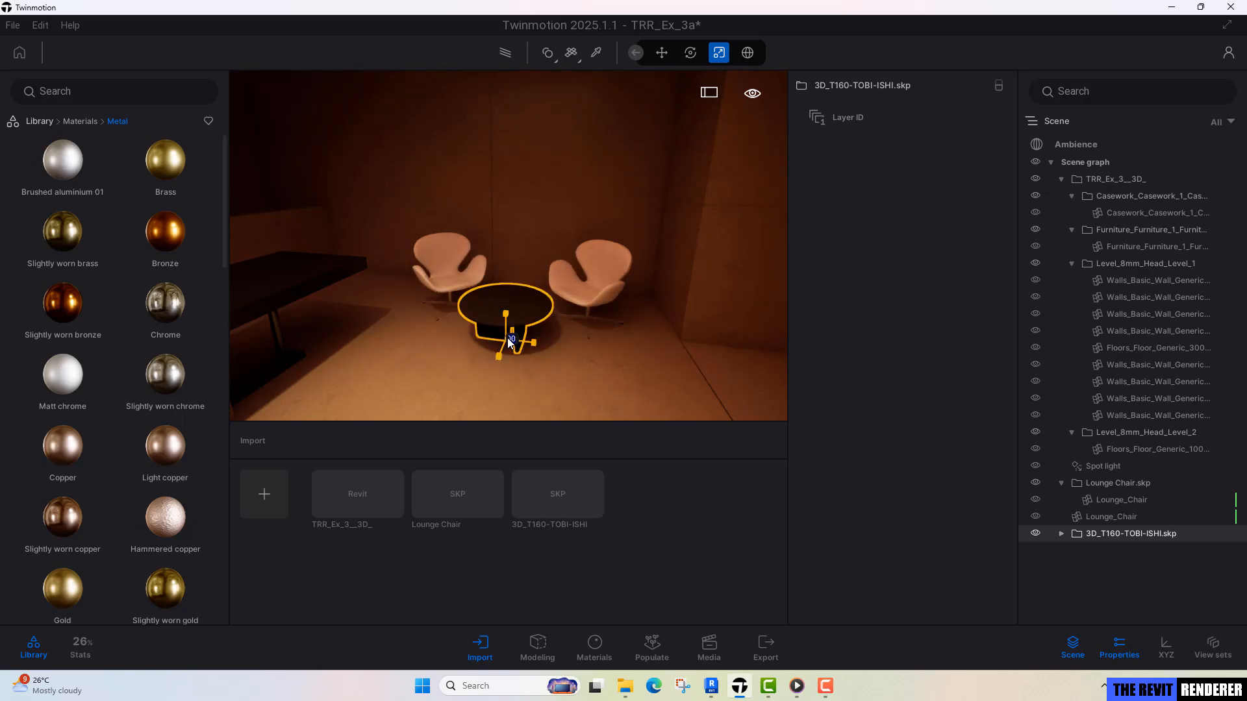
middle_click_drag(556, 313, 575, 376, "shift")
scroll(562, 389, "down", 4)
right_click_drag(652, 282, 646, 283)
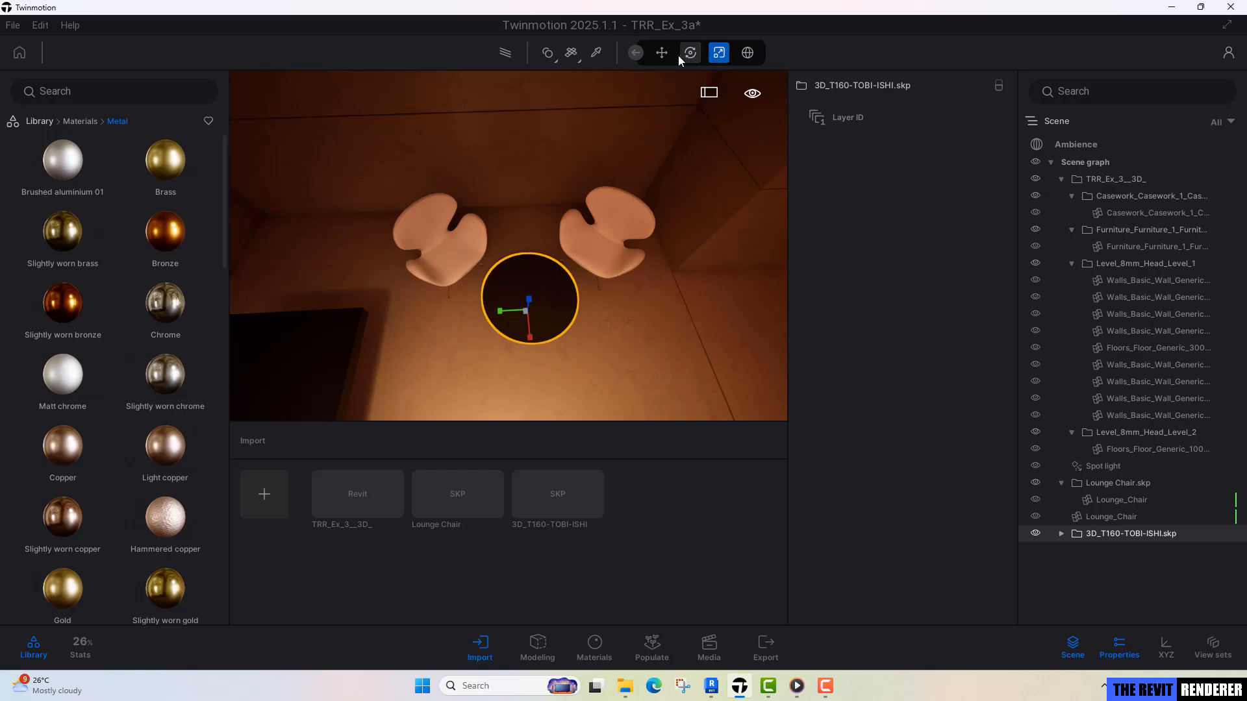
left_click(661, 53)
left_click_drag(529, 335, 512, 328)
middle_click_drag(512, 329, 660, 389, "shift")
key("Escape")
Look through the Megascans granite surfaces for a dark stone material to use on the round table.
scroll(508, 245, "down", 3)
middle_click_drag(509, 245, 526, 221, "shift")
middle_click_drag(682, 295, 630, 293)
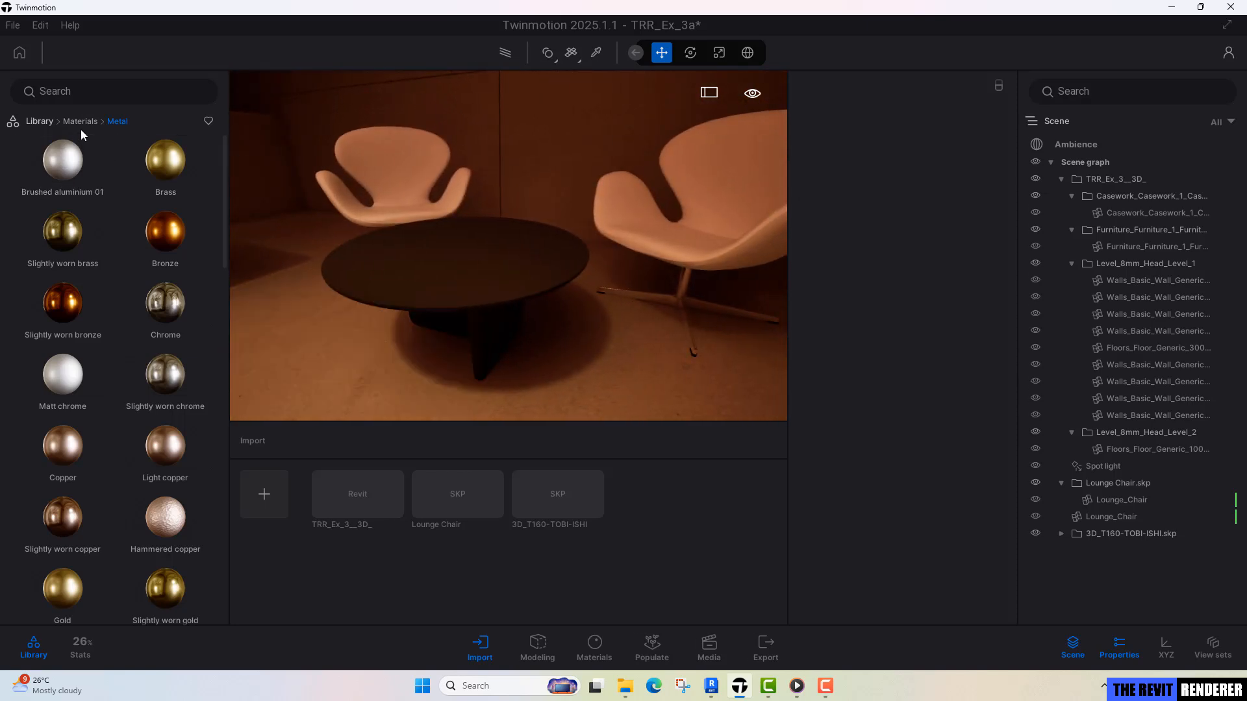
left_click(44, 120)
left_click(161, 345)
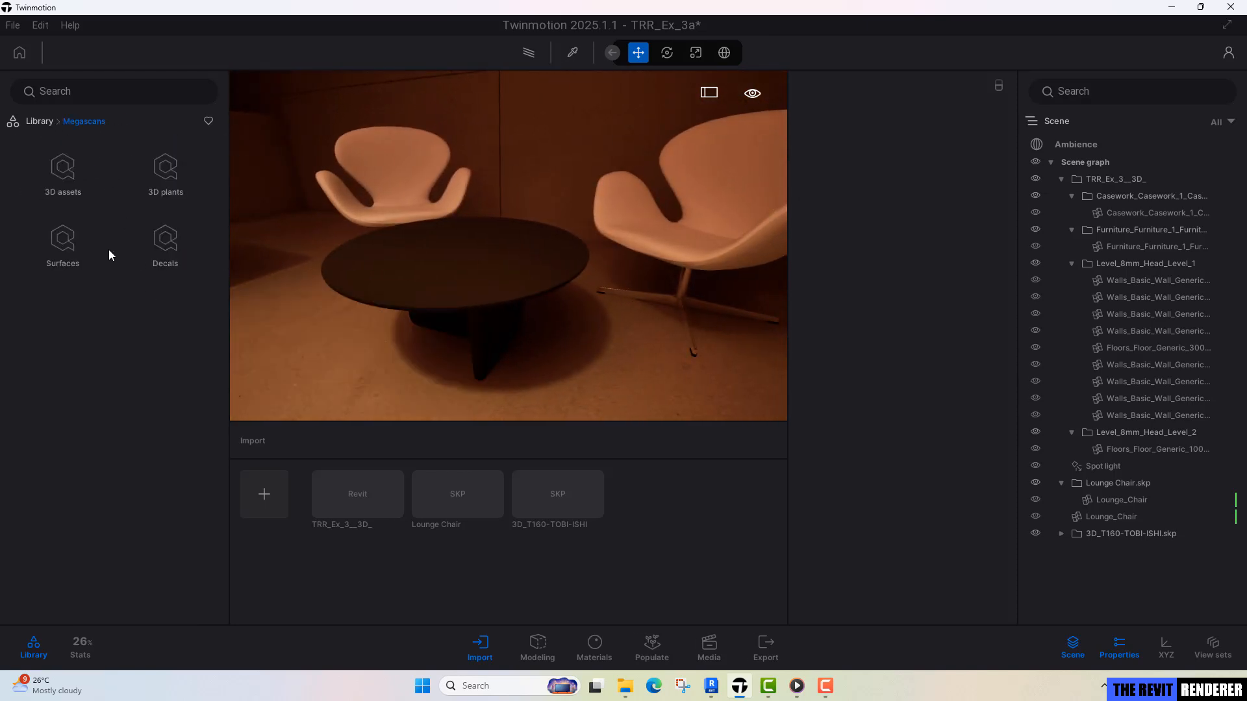
left_click(63, 242)
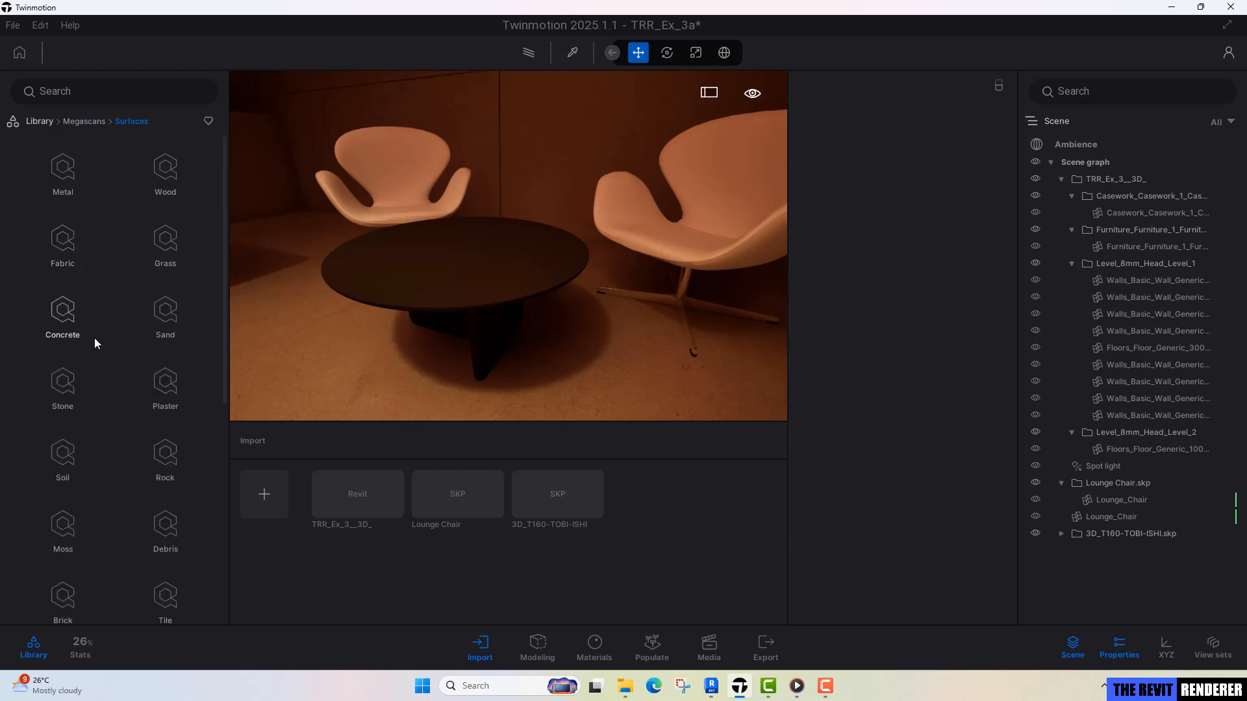
left_click(71, 389)
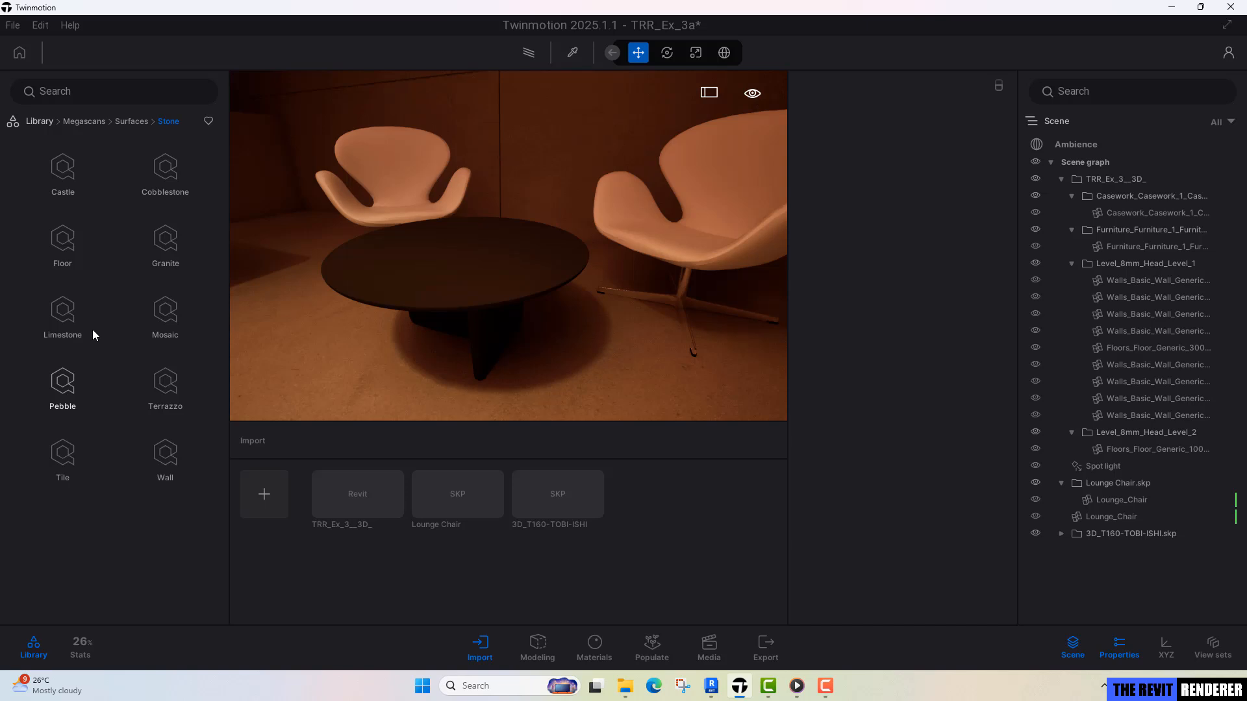
left_click(163, 240)
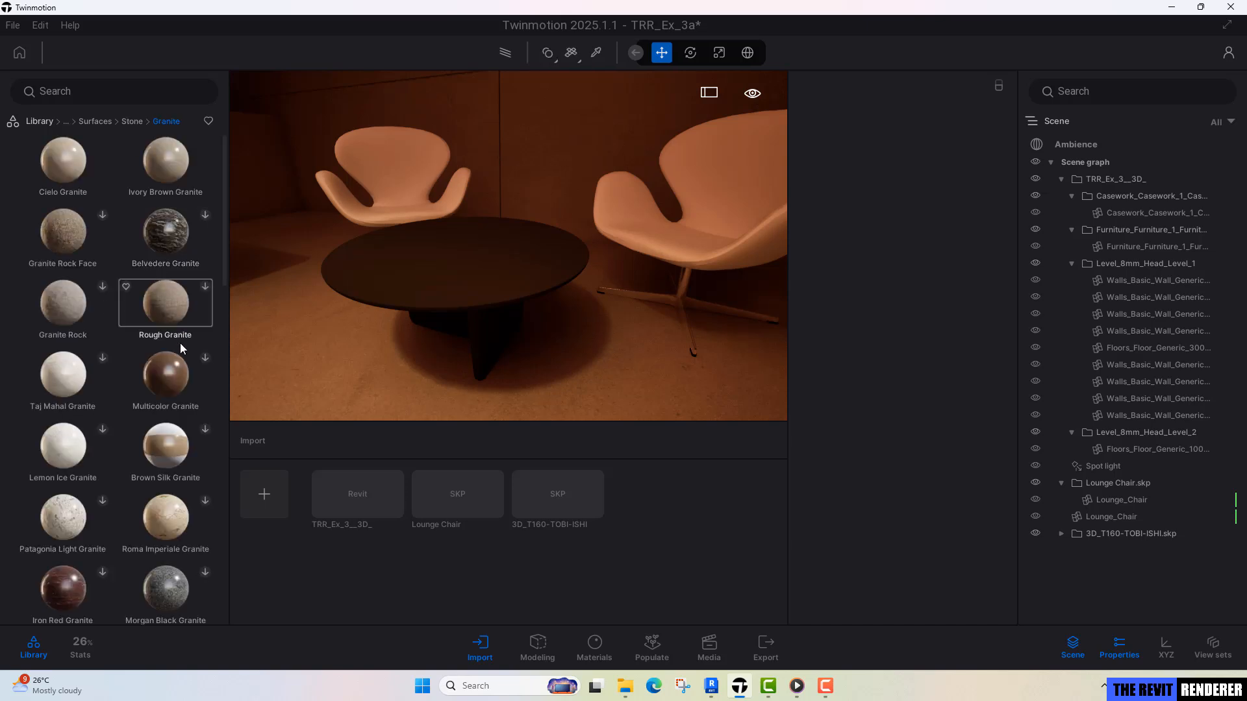
scroll(175, 358, "down", 6)
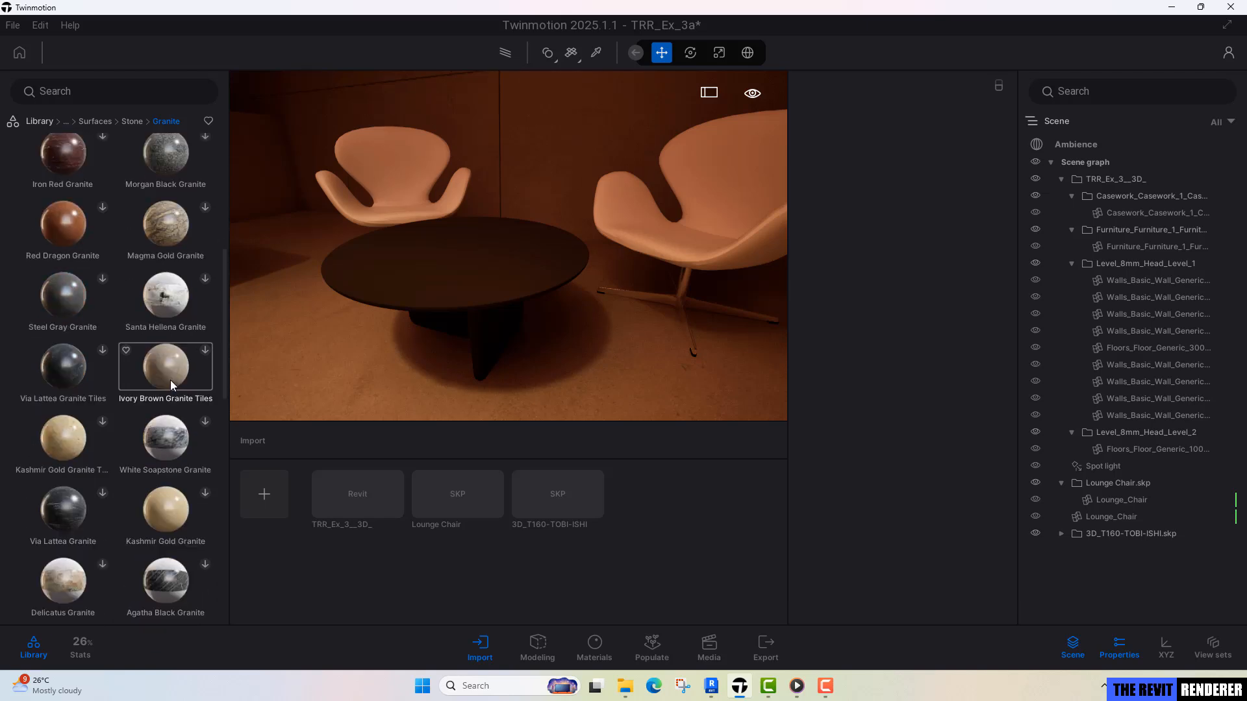
scroll(170, 380, "down", 5)
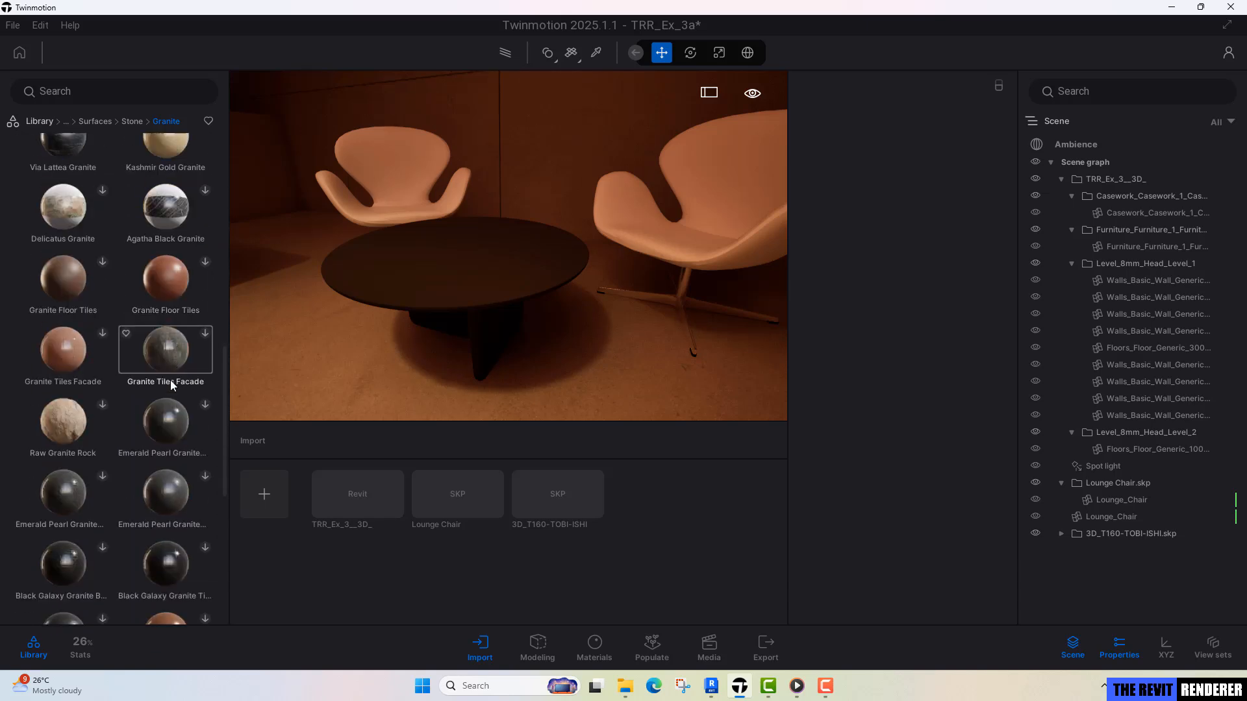
scroll(170, 380, "down", 5)
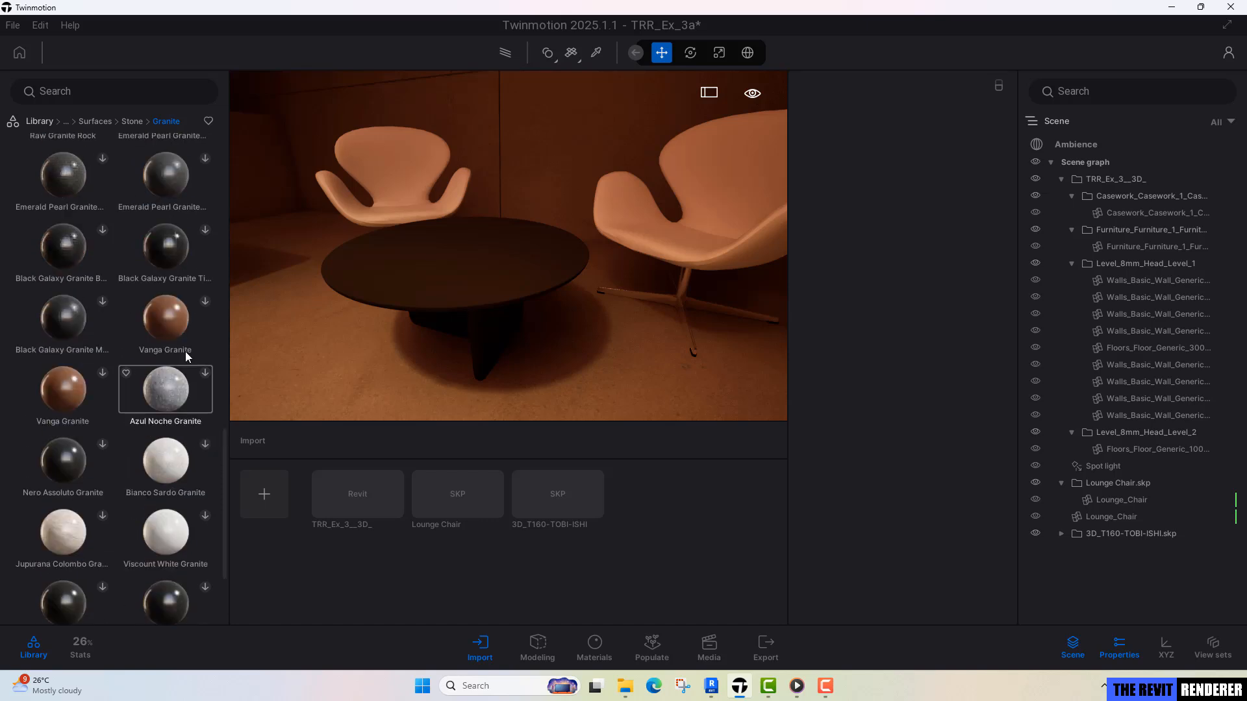
Apply the Megascans Via Lattea Granite Tiles material to the round table and set its triplanar mapping to World space.
left_click(131, 121)
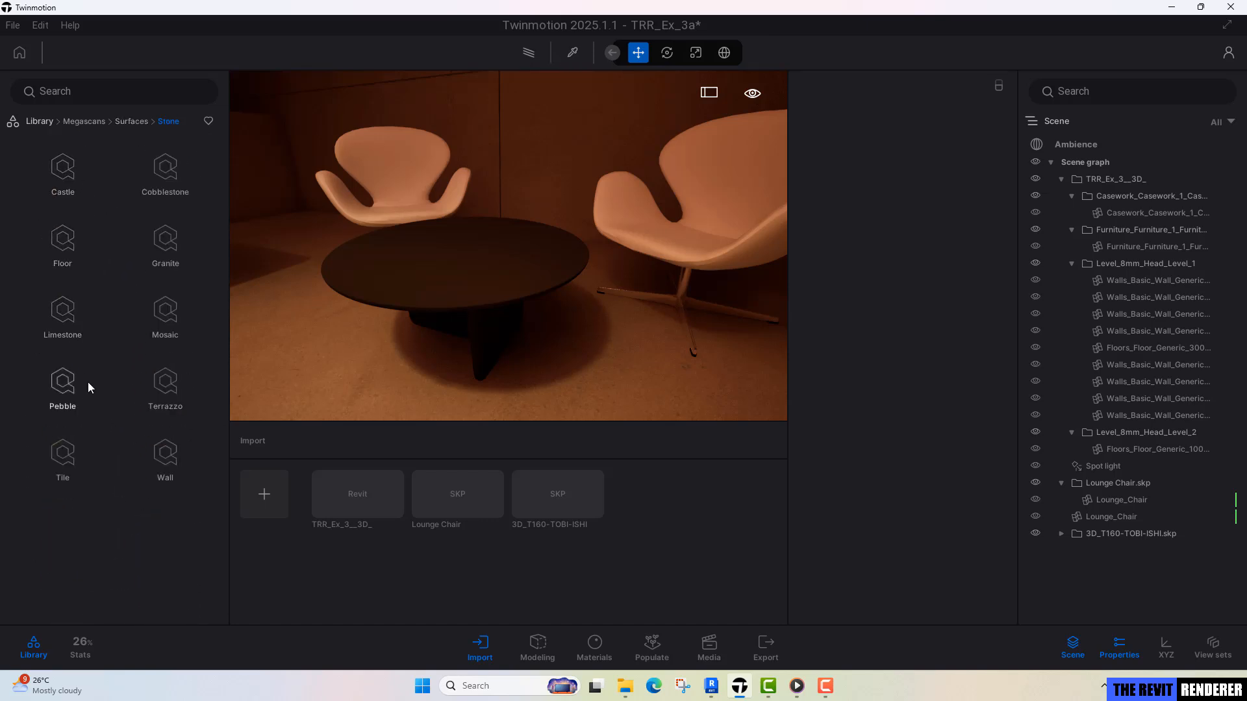
left_click(177, 237)
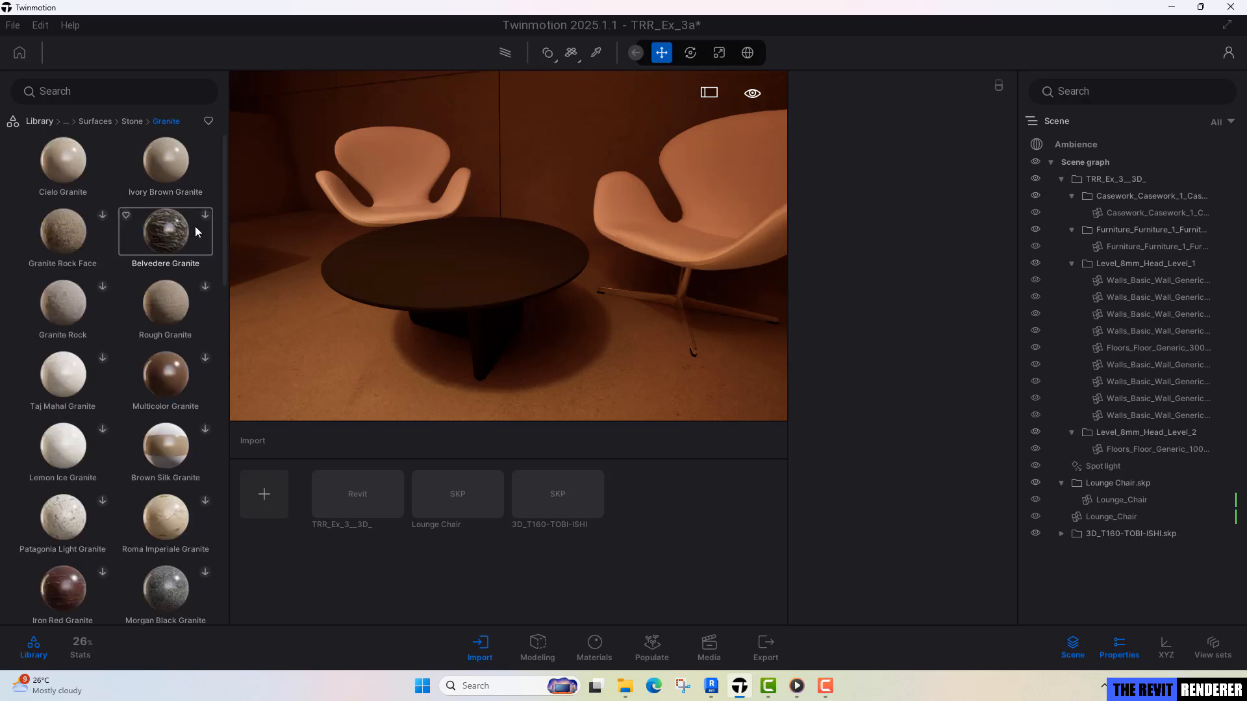
scroll(134, 368, "down", 6)
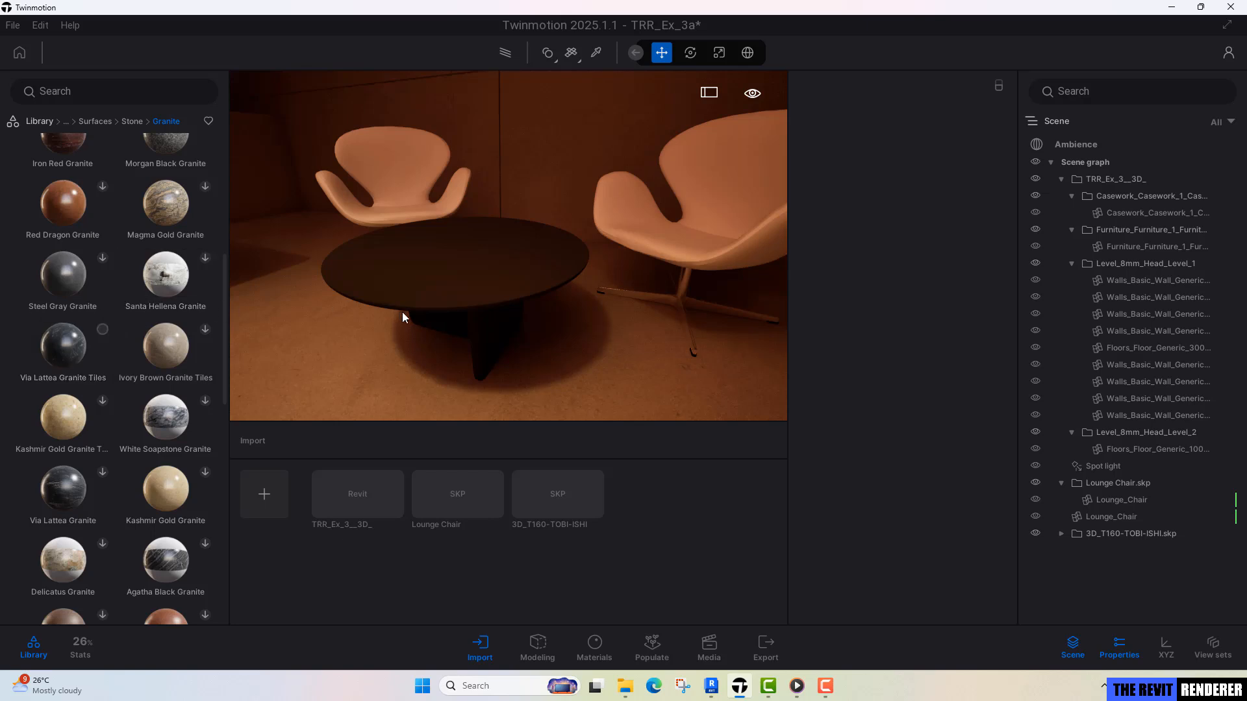
scroll(421, 318, "up", 3)
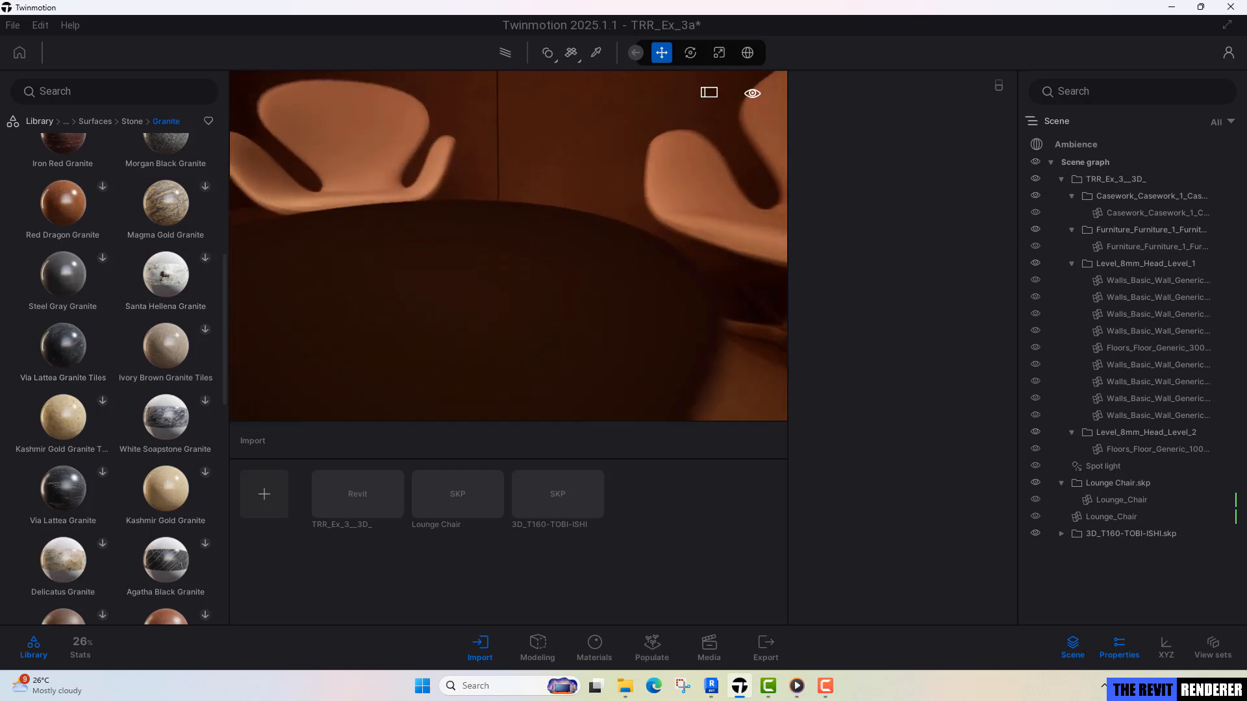
scroll(420, 317, "down", 2)
left_click_drag(71, 357, 374, 302)
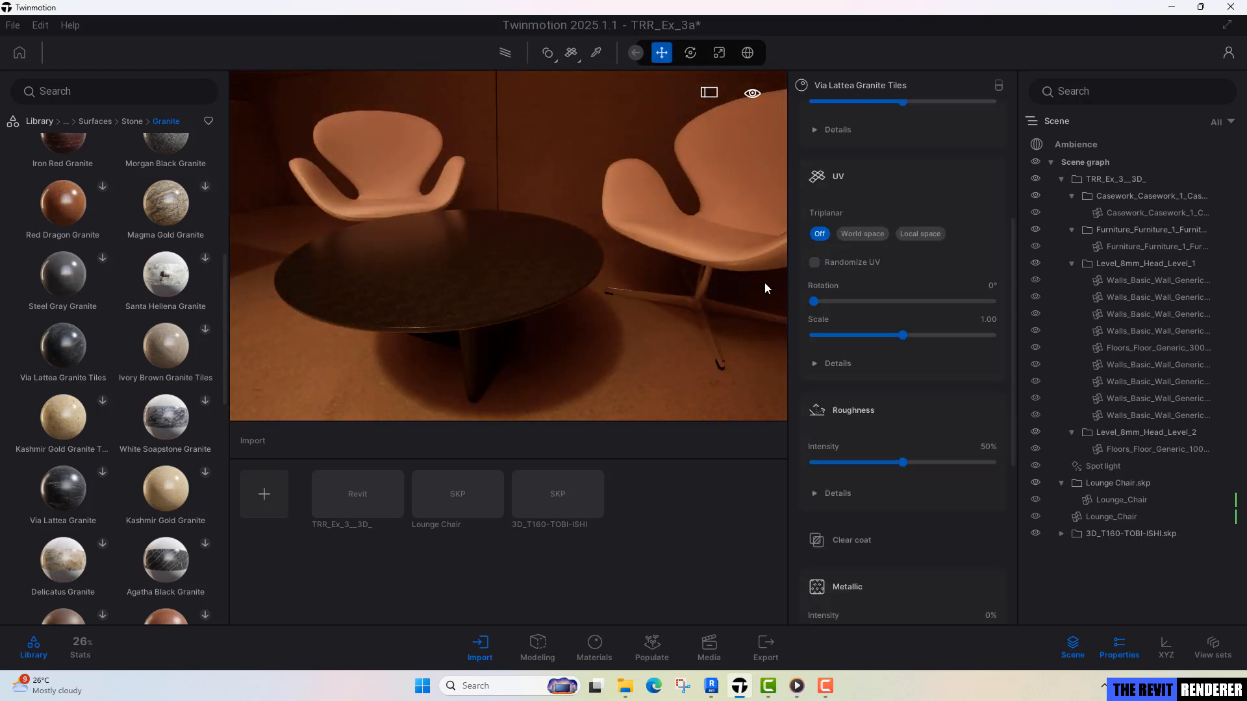
left_click(868, 234)
middle_click_drag(513, 273, 469, 380)
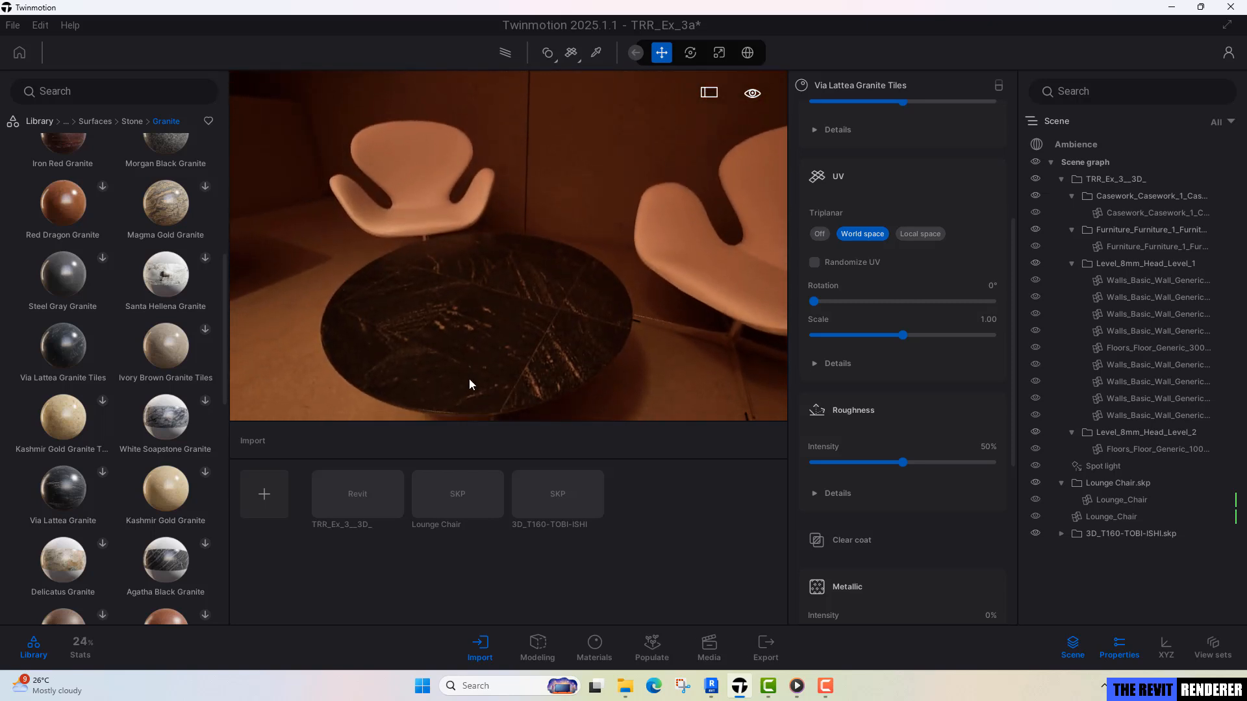
Replace the round table's material with Agatha Black Granite from the Megascans granite surfaces.
scroll(160, 549, "down", 2)
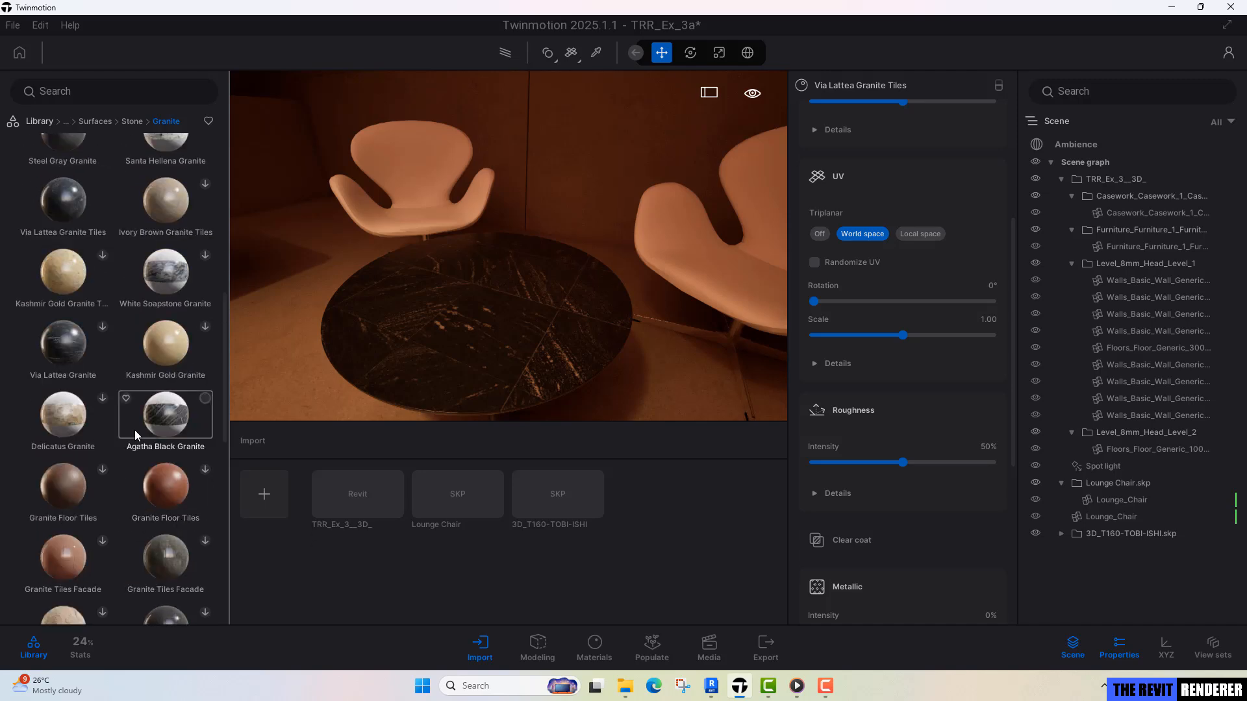
left_click_drag(165, 416, 464, 351)
scroll(166, 416, "down", 5)
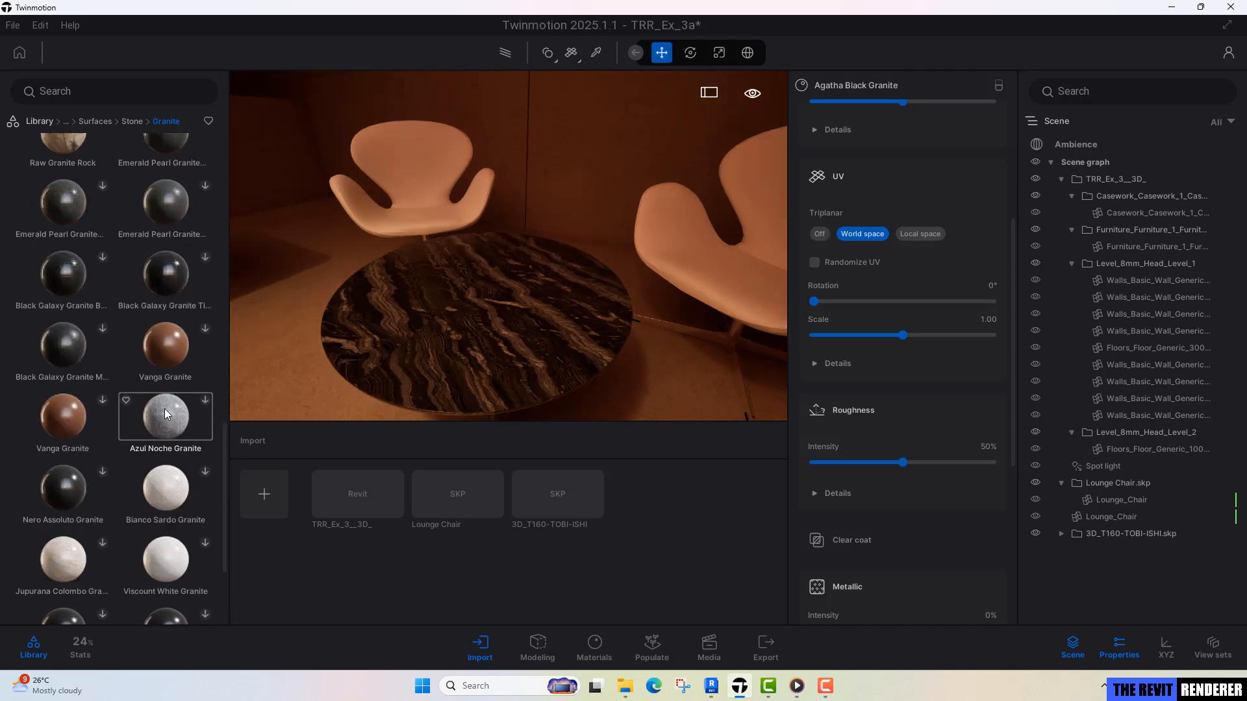
Compare the library's Marble and granite materials with the Megascans granite surfaces for an alternative round table finish.
left_click(40, 123)
left_click(63, 172)
scroll(155, 445, "down", 3)
left_click(166, 573)
scroll(170, 454, "down", 15)
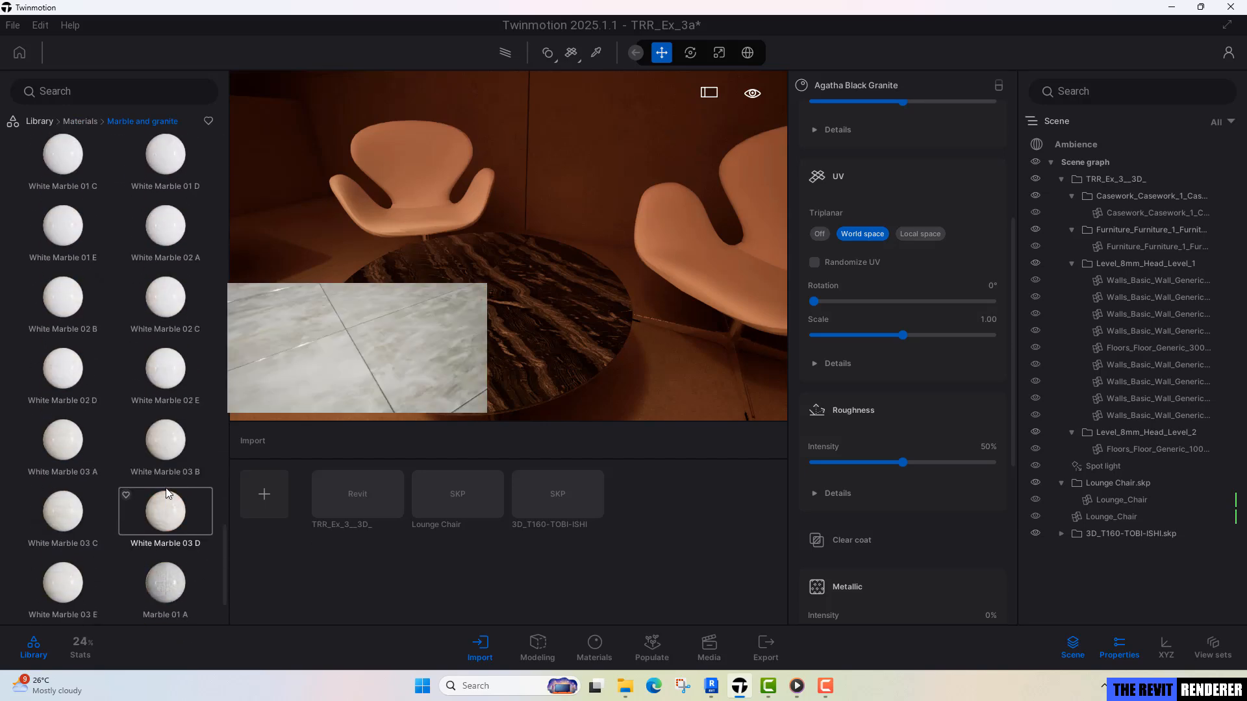
left_click(40, 123)
left_click(166, 315)
left_click(62, 244)
left_click(71, 370)
left_click(164, 250)
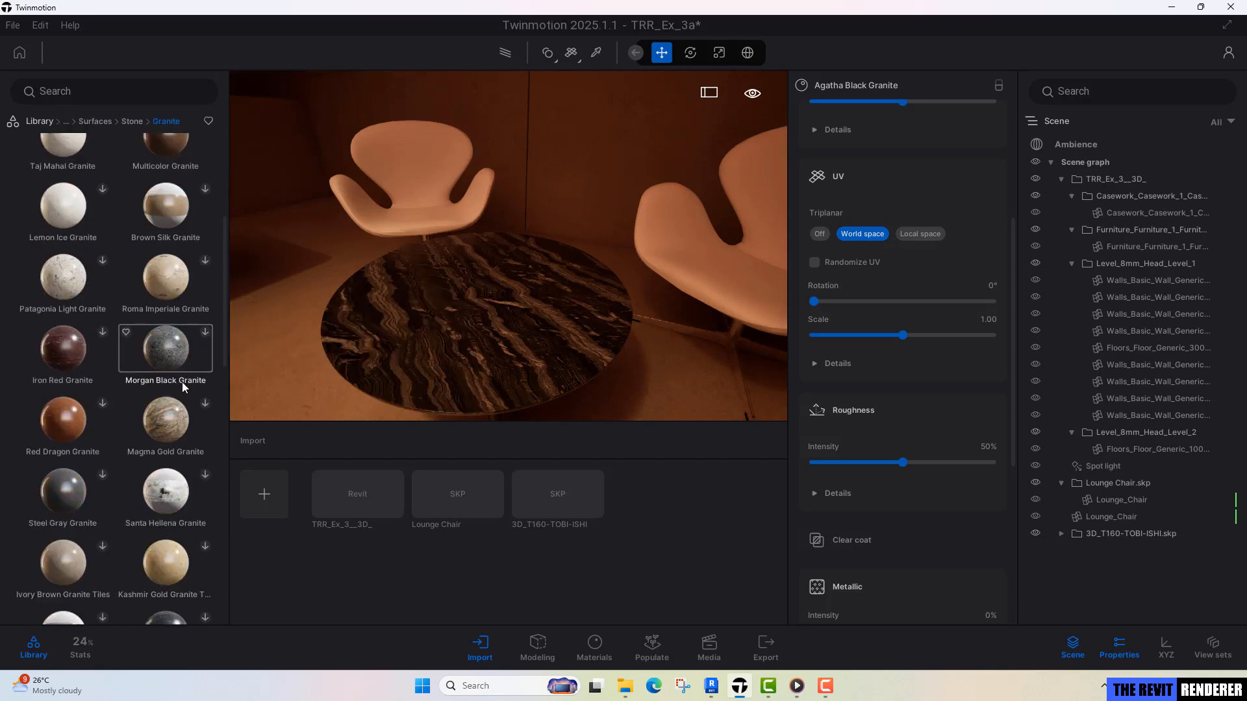
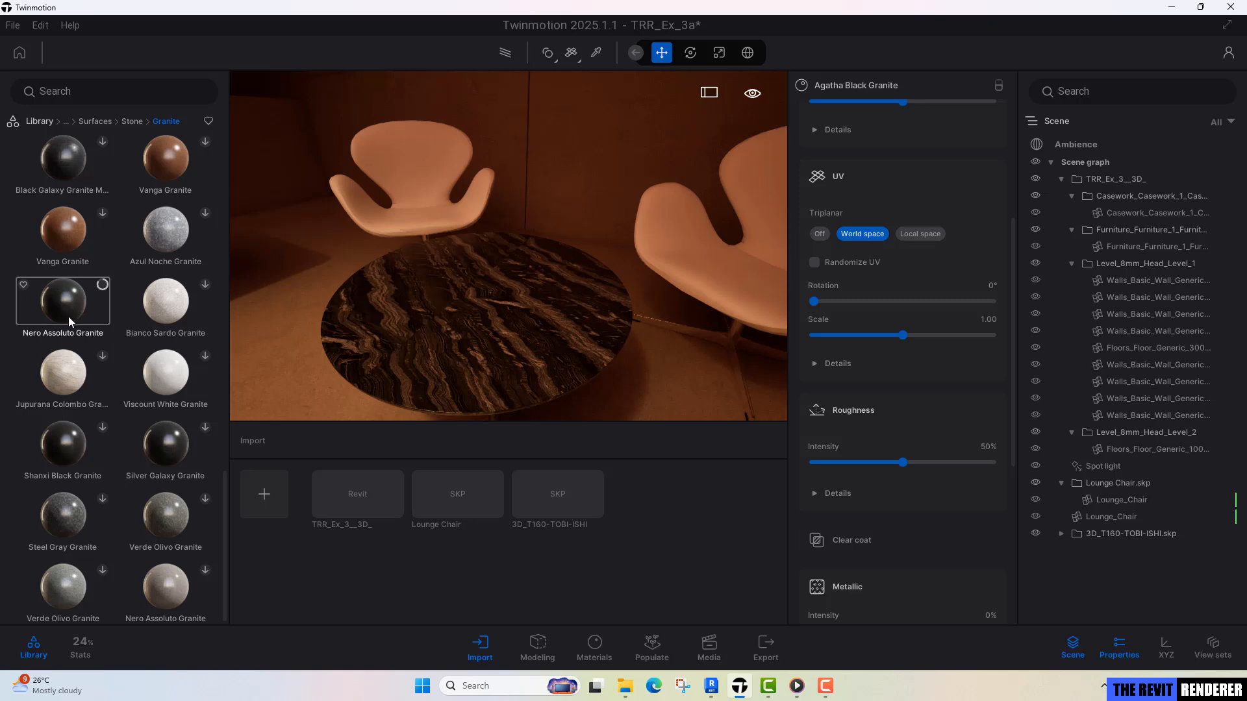
Replace the round table's material with Nero Assoluto Granite from the Megascans granite surfaces.
left_click_drag(68, 311, 548, 333)
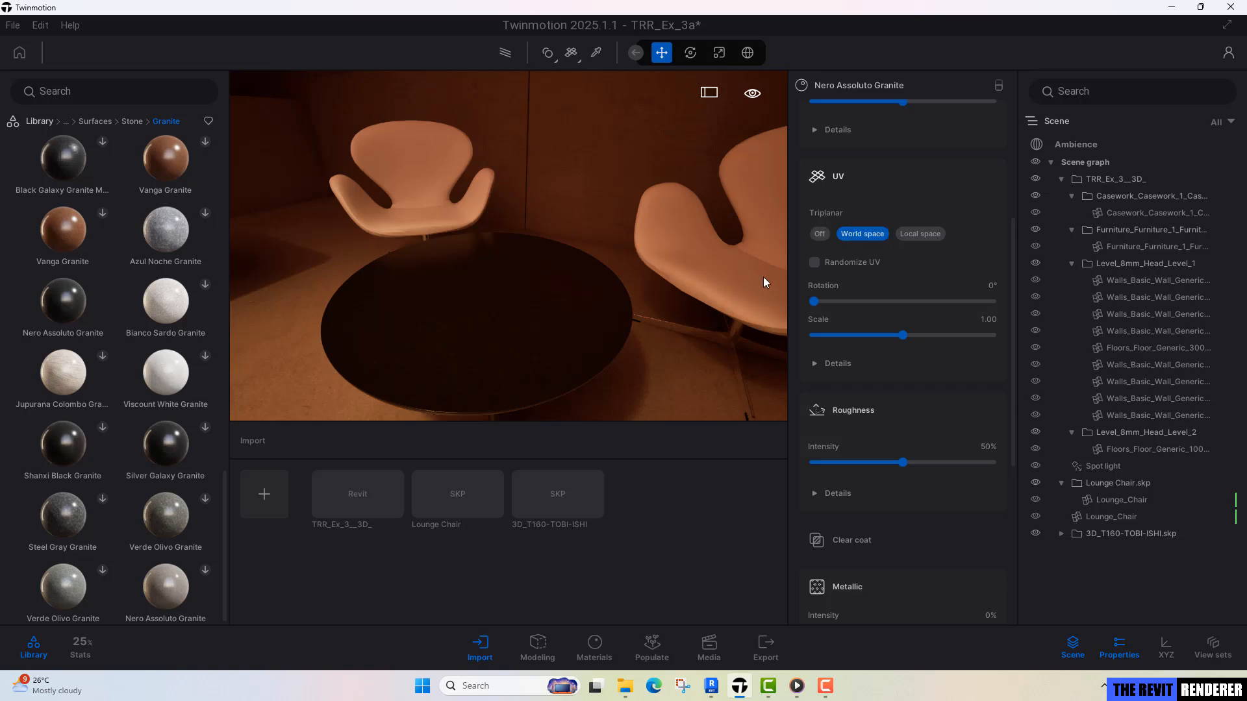
right_click_drag(540, 320, 567, 314)
Import the Cascara SketchUp model from the Models folder as geometry with the default Collapse all option.
key("q")
key("e")
key("s")
key("e")
key("e")
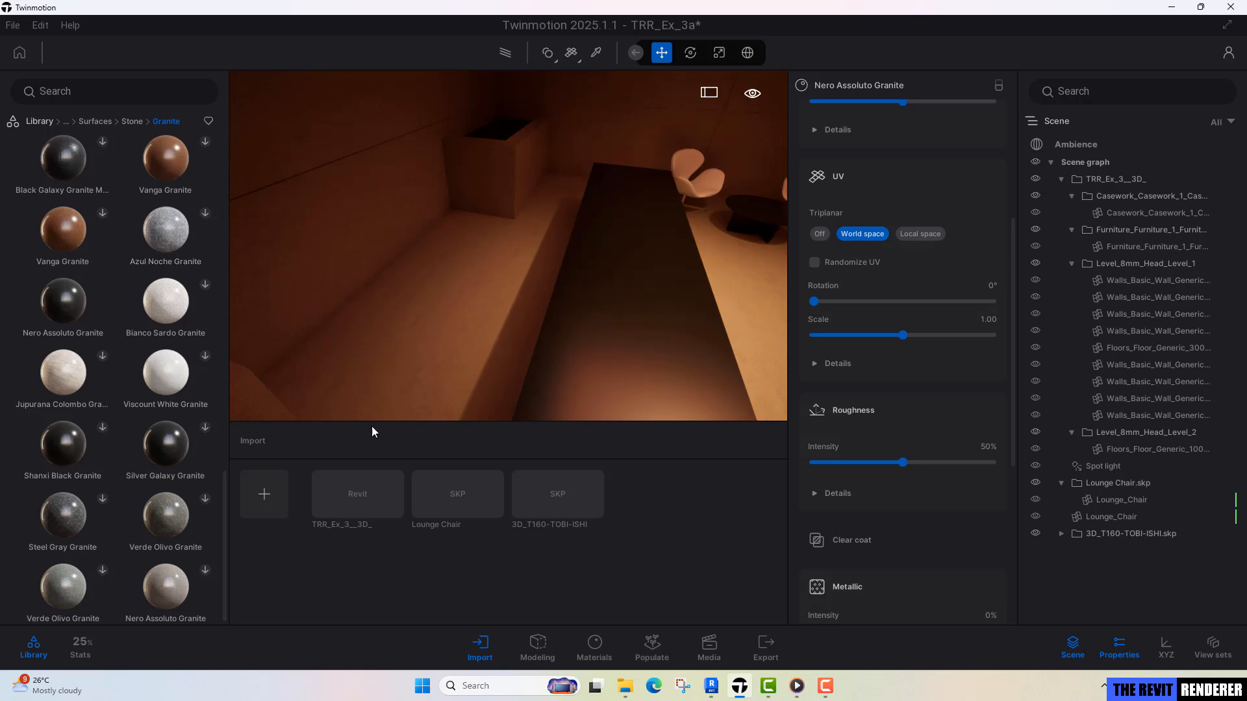
left_click(491, 643)
left_click(477, 643)
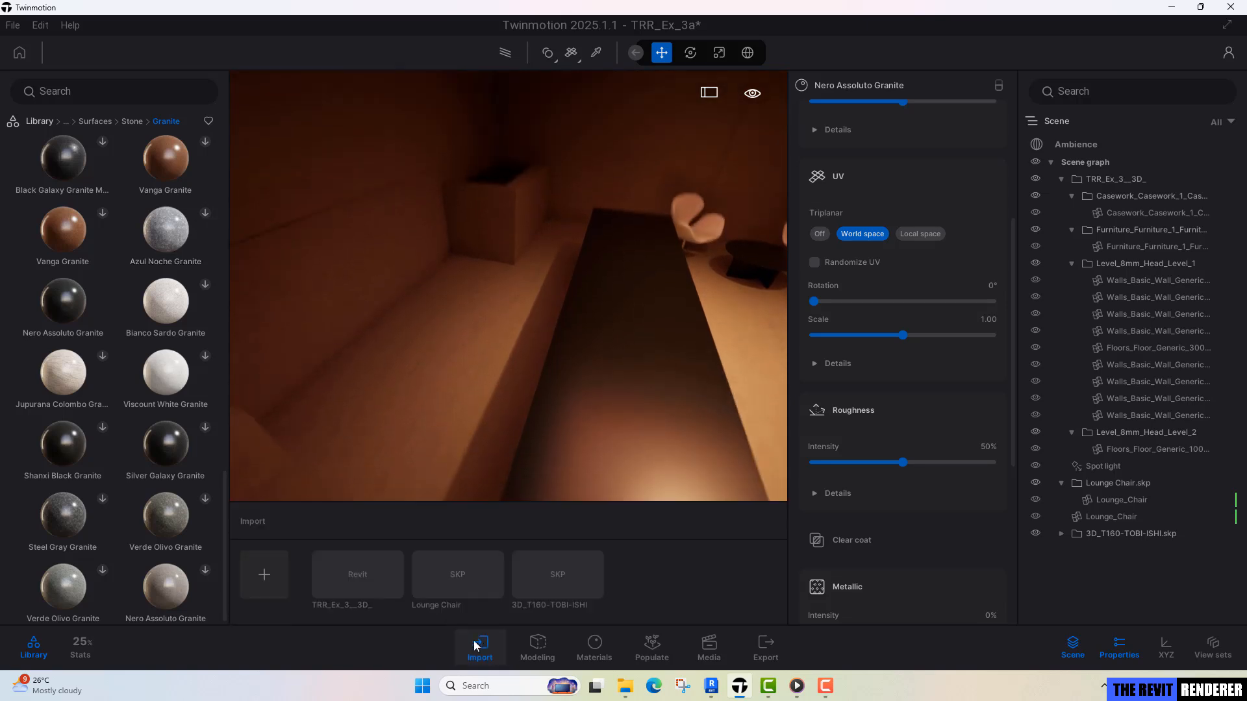
left_click(264, 494)
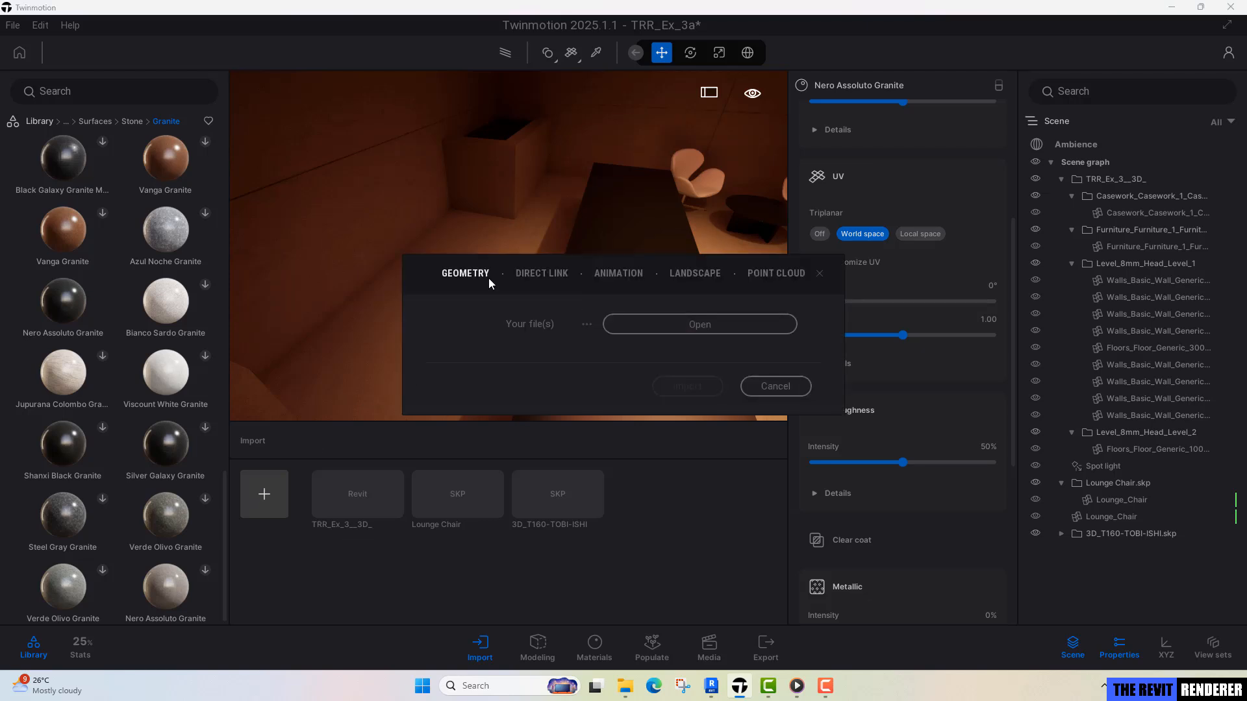
left_click(652, 322)
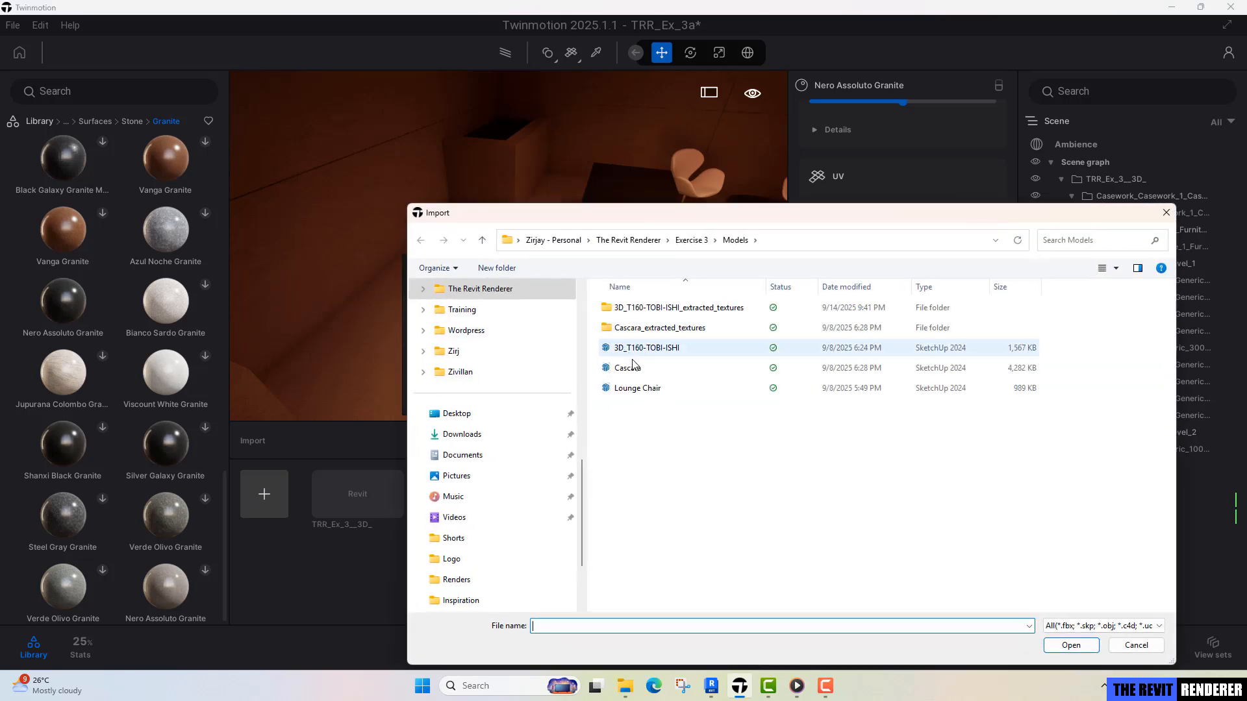
left_click(633, 369)
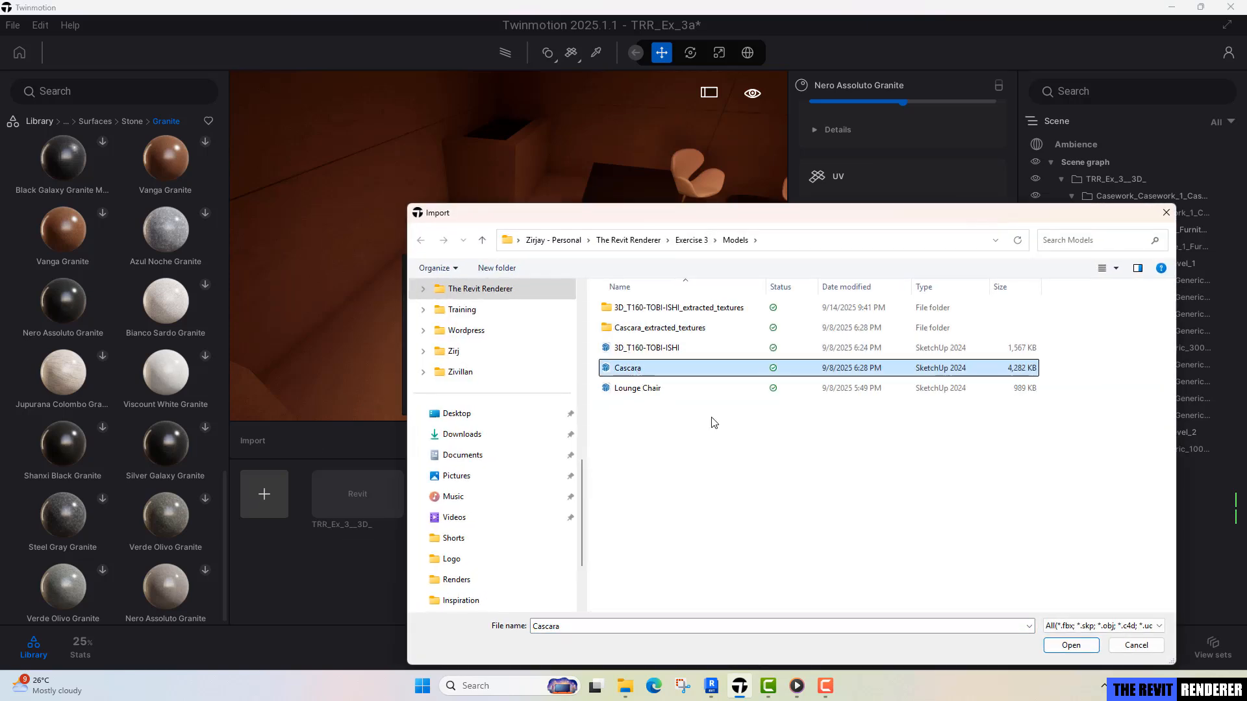
left_click(1071, 644)
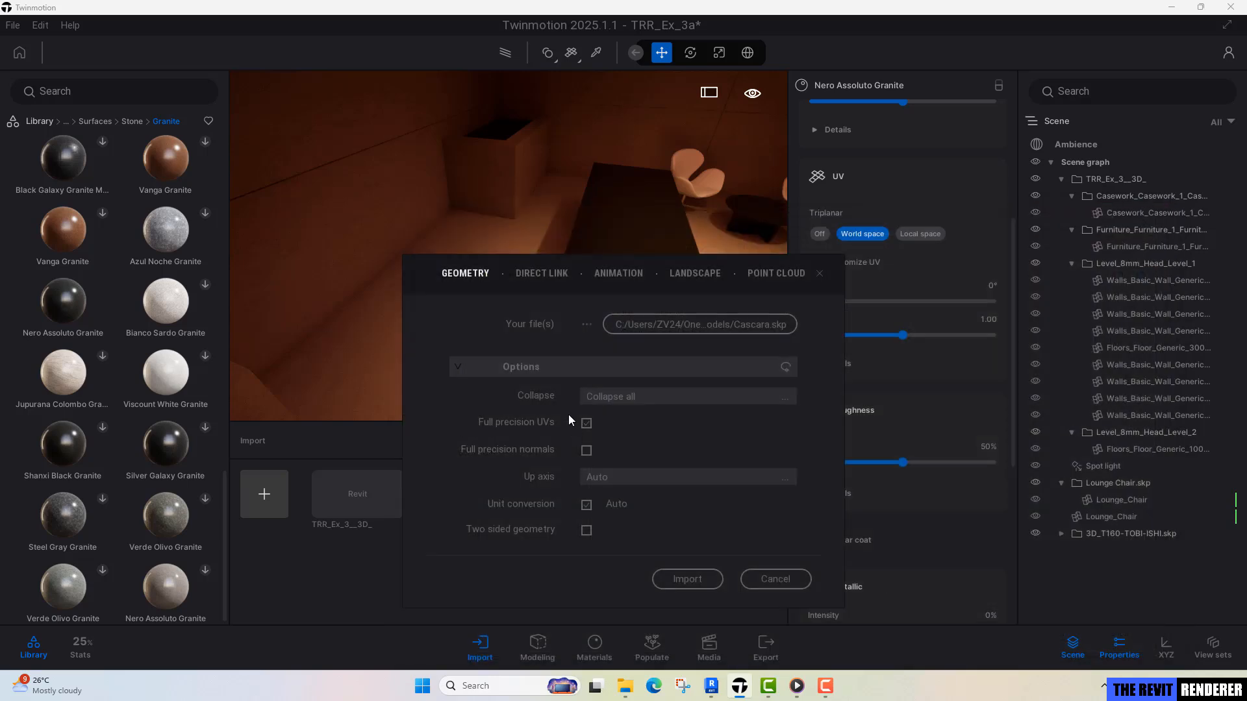
left_click(688, 579)
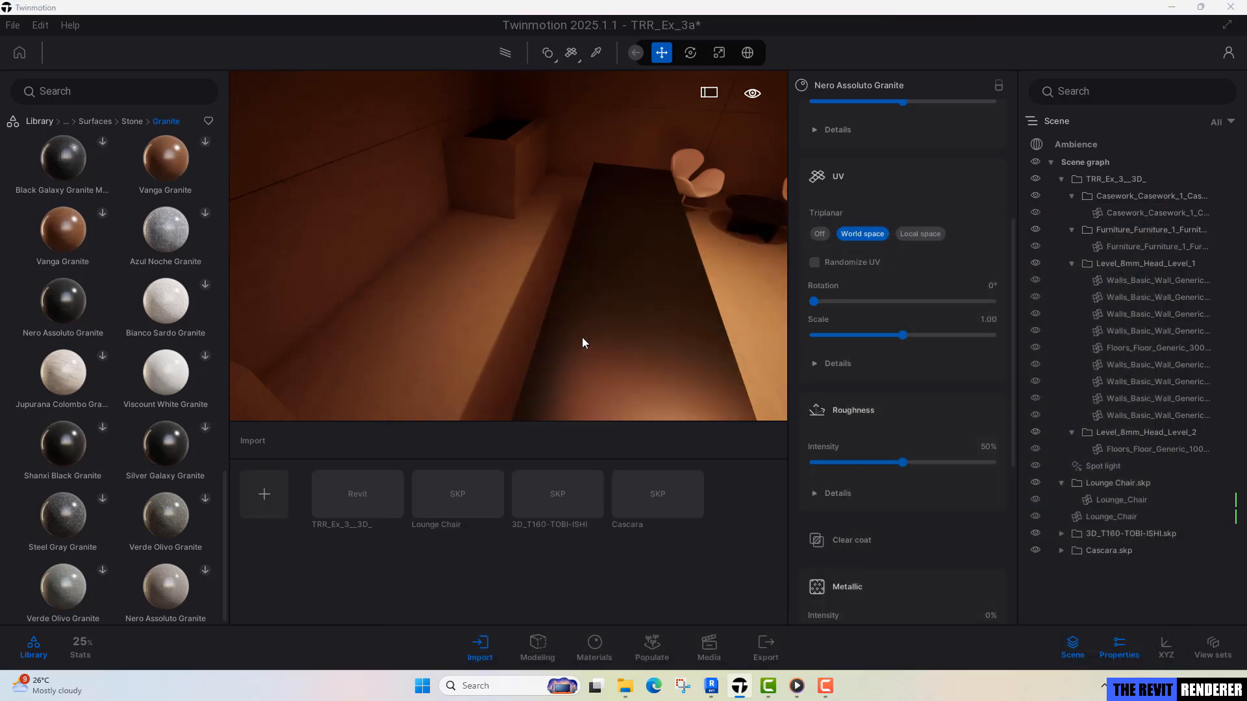
Select the imported Cascara chair and place it behind the long desk.
right_click_drag(582, 337, 714, 328)
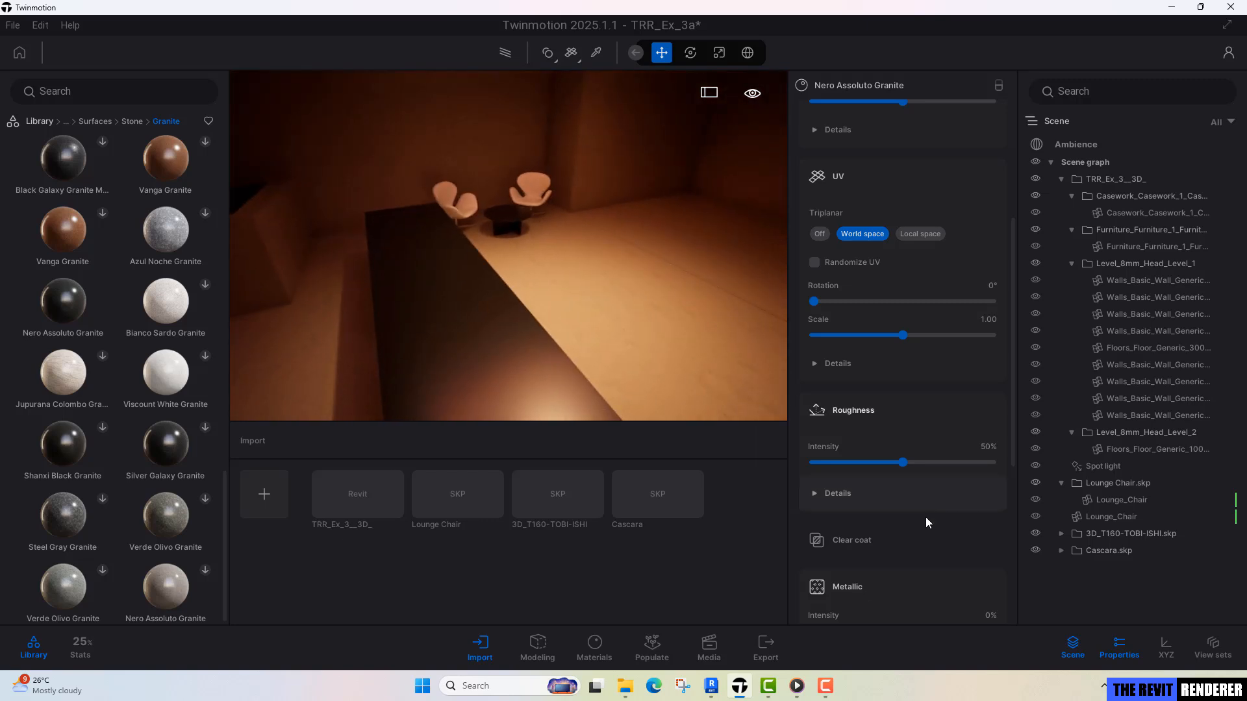
left_click(1116, 551)
right_click_drag(412, 282, 344, 287)
right_click_drag(490, 313, 438, 341)
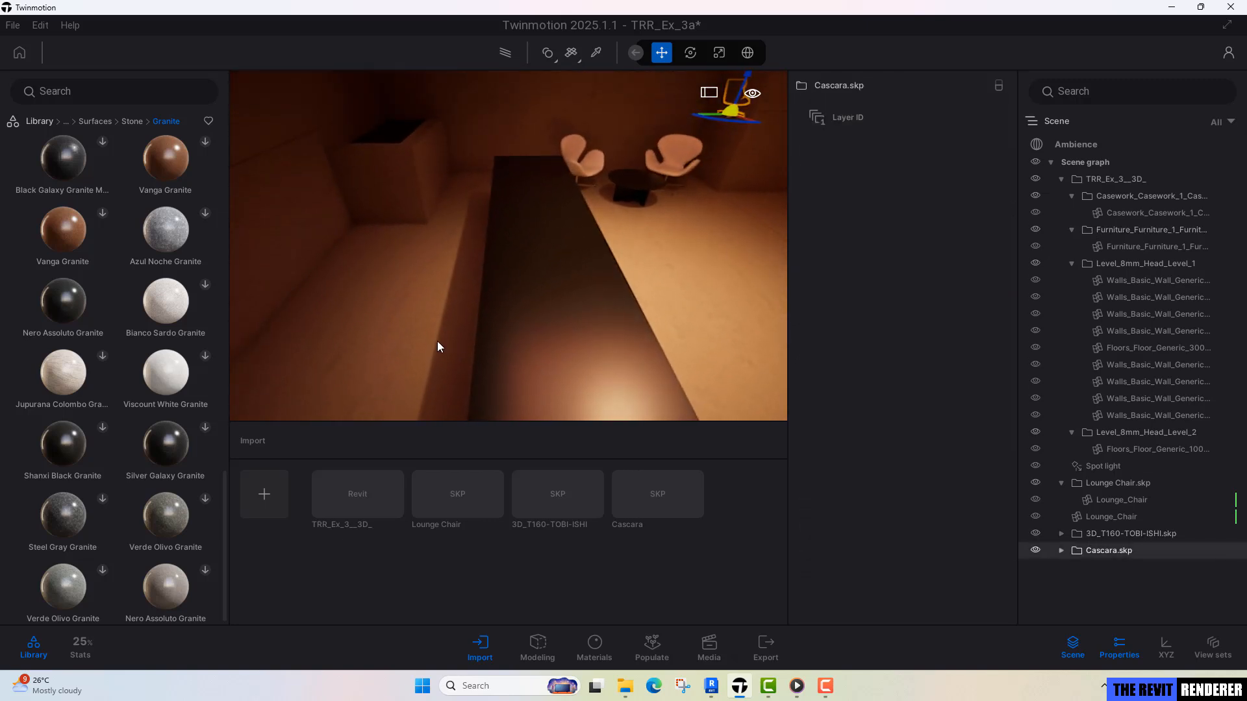
key("v")
right_click_drag(509, 409, 458, 398)
left_click_drag(457, 388, 553, 352)
left_click_drag(460, 366, 500, 378)
mouse_move(564, 340)
middle_mouse_down("shift")
mouse_move(390, 331)
mouse_move(562, 383)
mouse_move(563, 331)
mouse_move(565, 347)
middle_mouse_up("shift")
left_click_drag(462, 327, 493, 332)
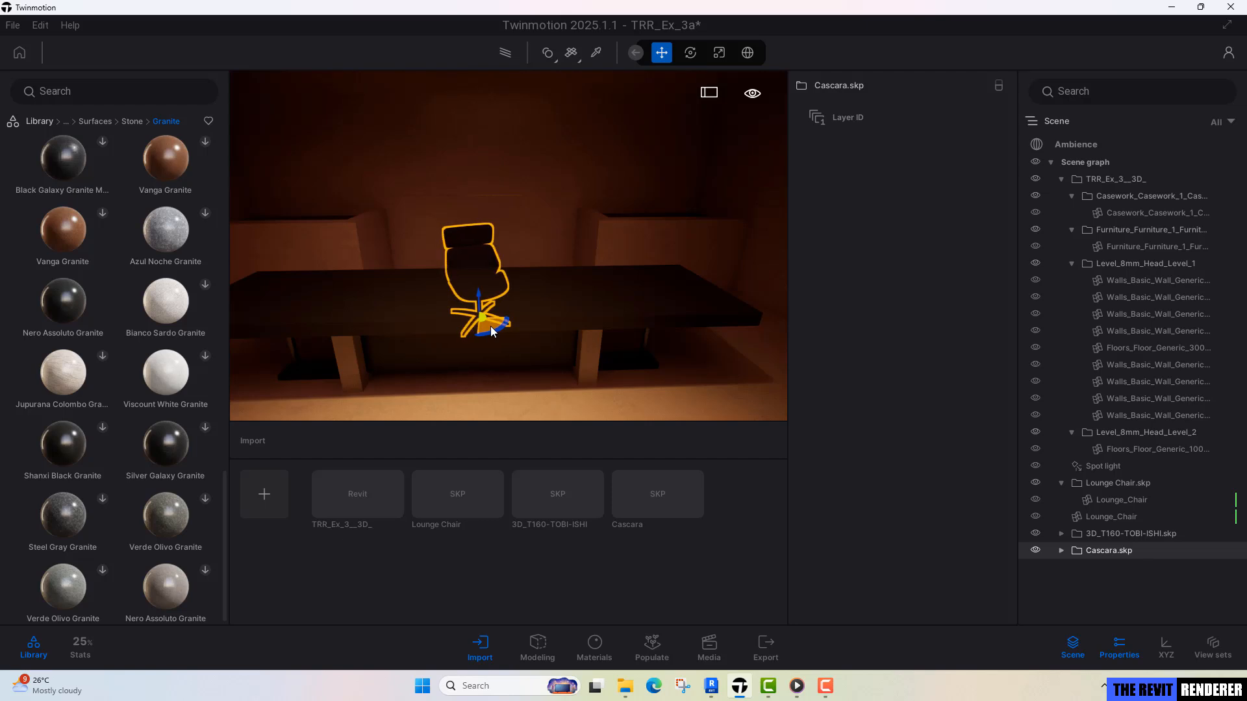
scroll(493, 332, "up", 3)
middle_click_drag(493, 332, 708, 338, "shift")
middle_click_drag(428, 276, 584, 302, "shift")
middle_click_drag(454, 221, 572, 239, "shift")
key("Escape")
Apply the Full grain 01 leather from the library's Leather materials to the Cascara chair's upholstery.
scroll(606, 237, "up", 3)
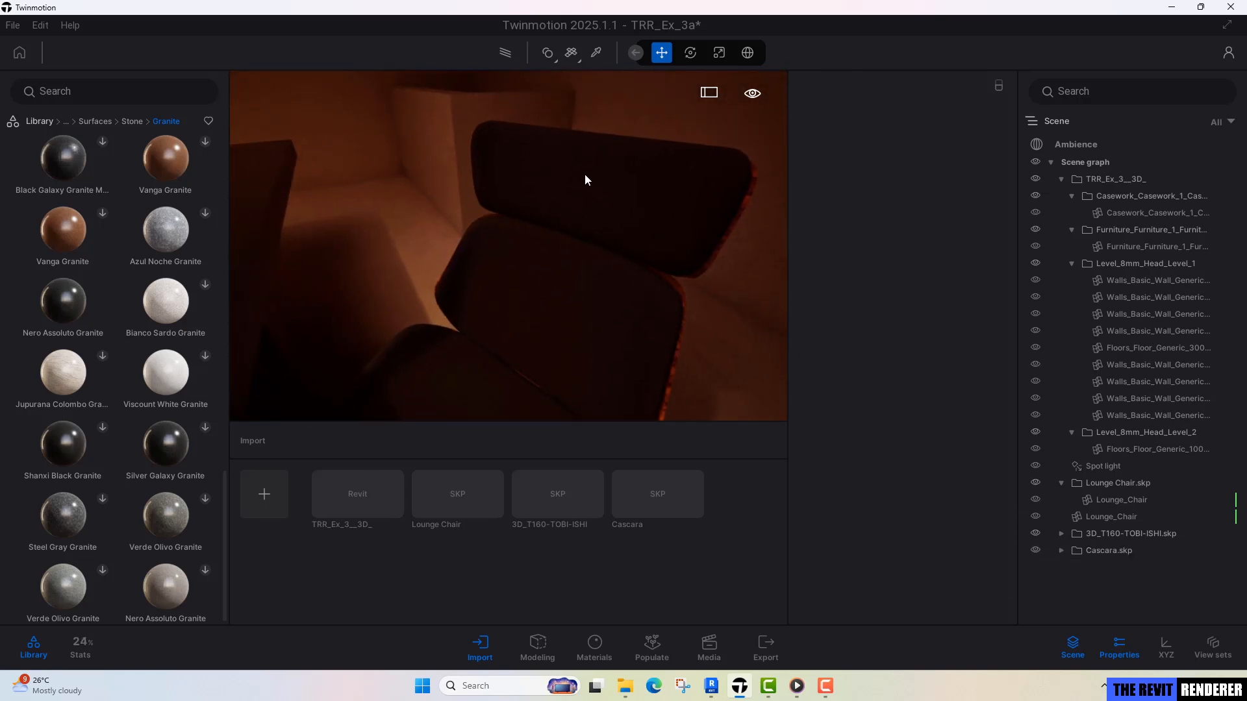
middle_click_drag(584, 174, 471, 209)
right_click_drag(471, 209, 497, 202)
key("a")
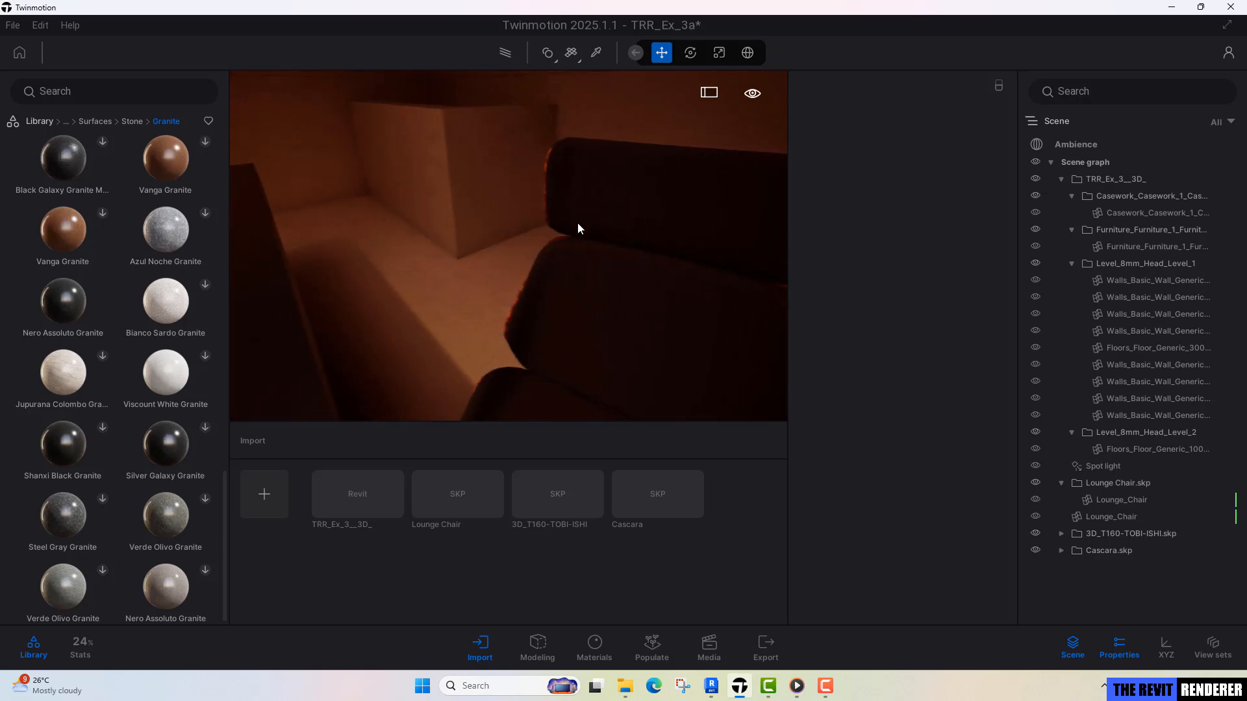
key("d")
left_click(92, 122)
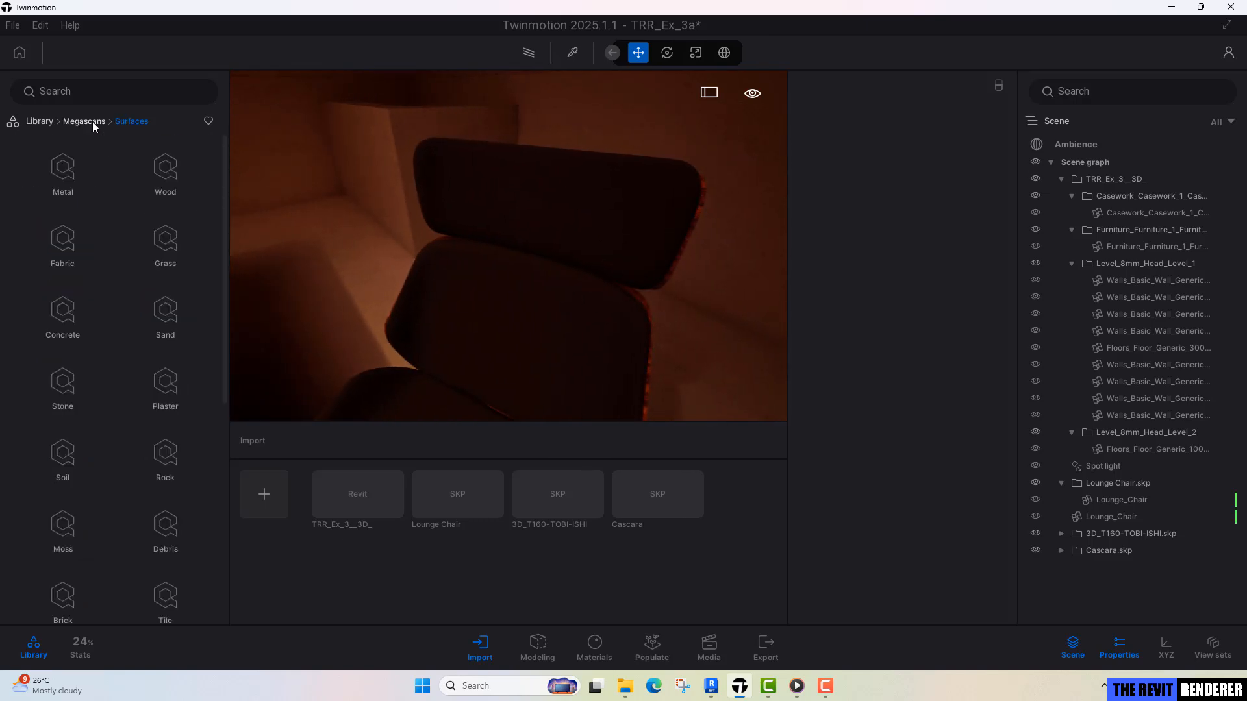
left_click(31, 123)
left_click(62, 189)
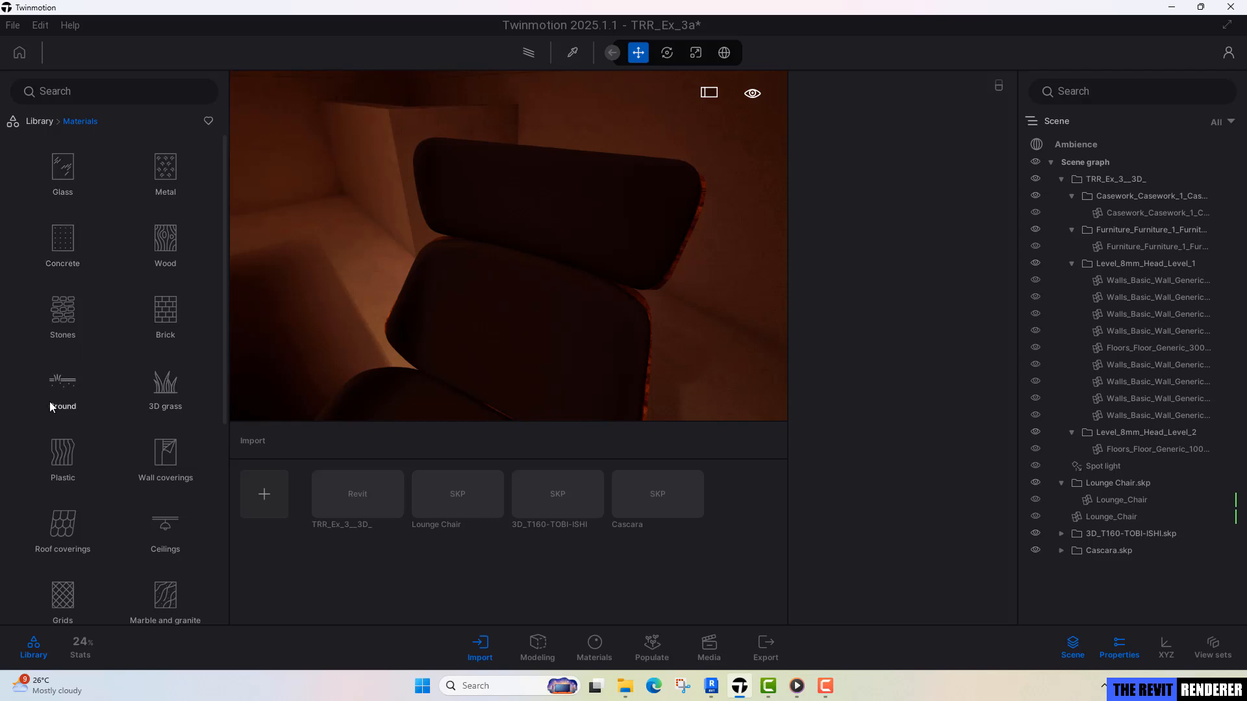
scroll(81, 501, "down", 3)
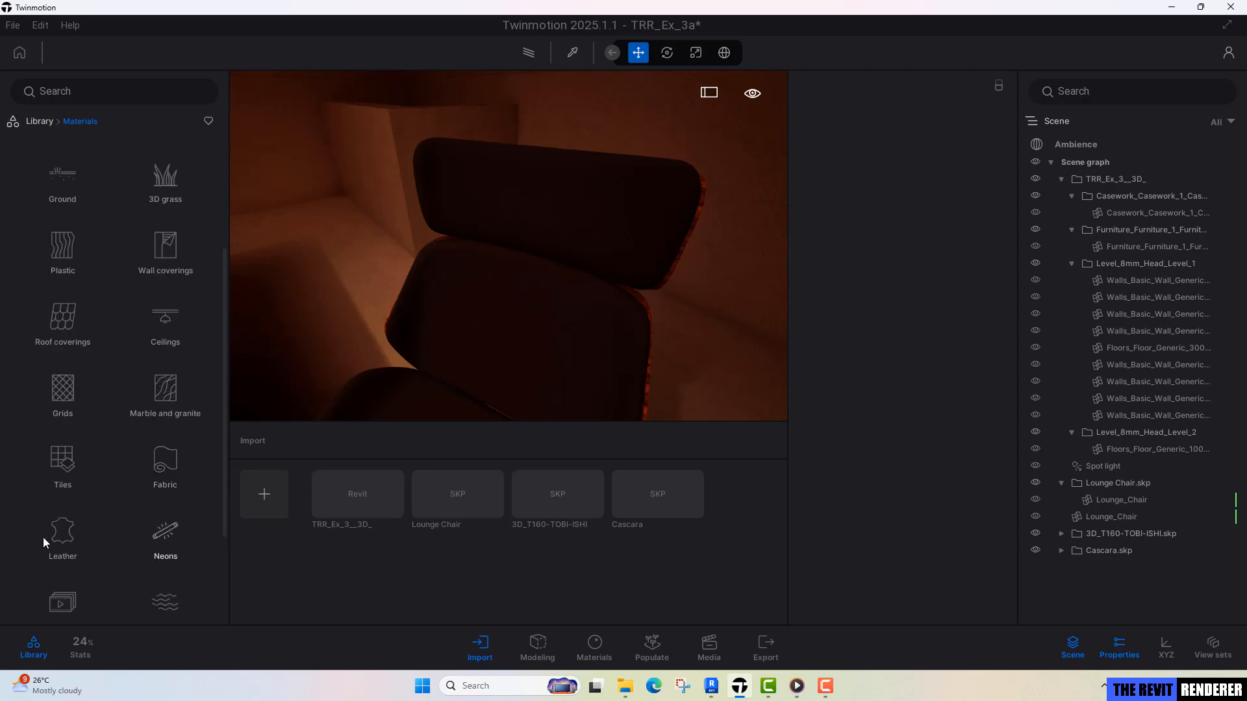
left_click(43, 536)
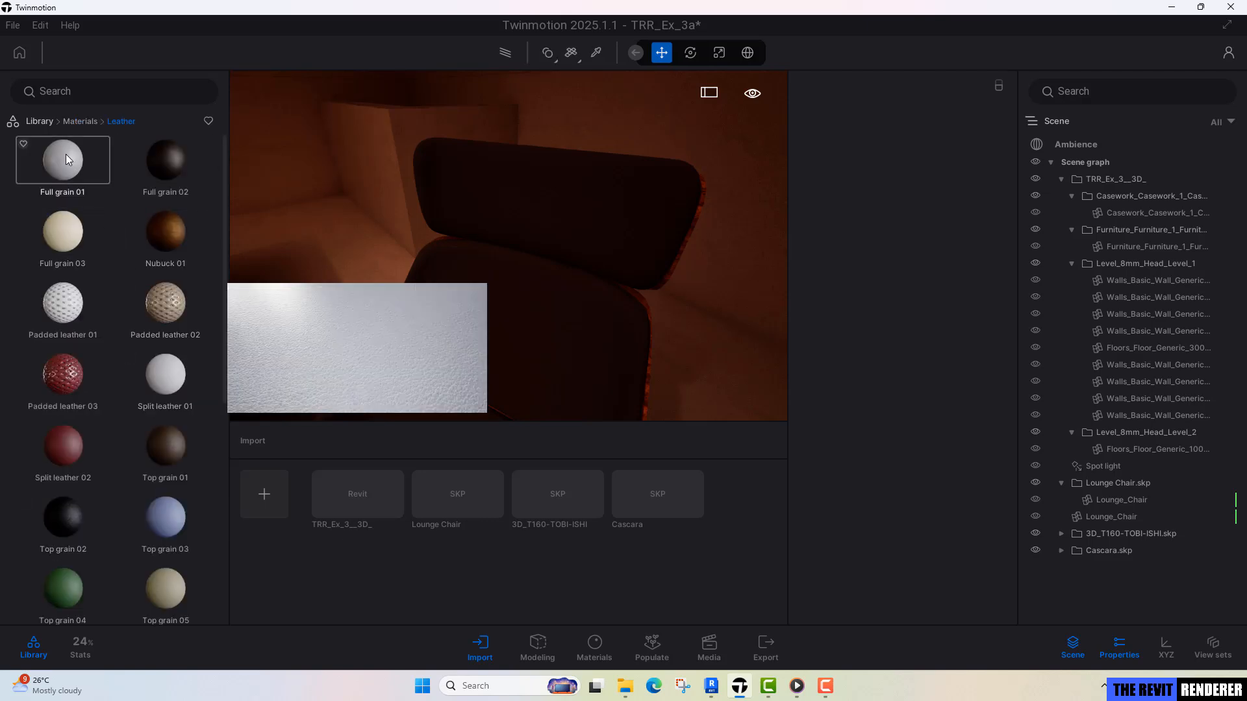
scroll(509, 224, "up", 4)
scroll(509, 224, "down", 4)
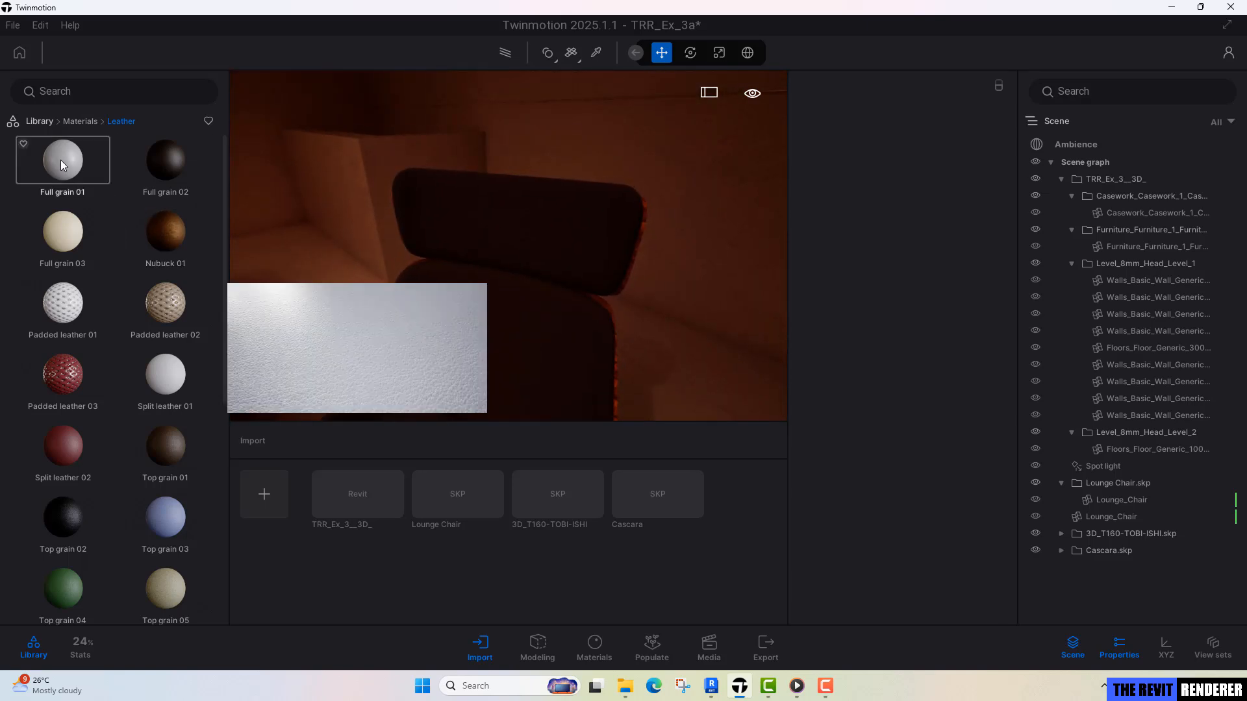
left_click_drag(61, 160, 533, 253)
Set the triplanar mapping of the chair's Full grain 01 leather to World space.
scroll(503, 253, "up", 4)
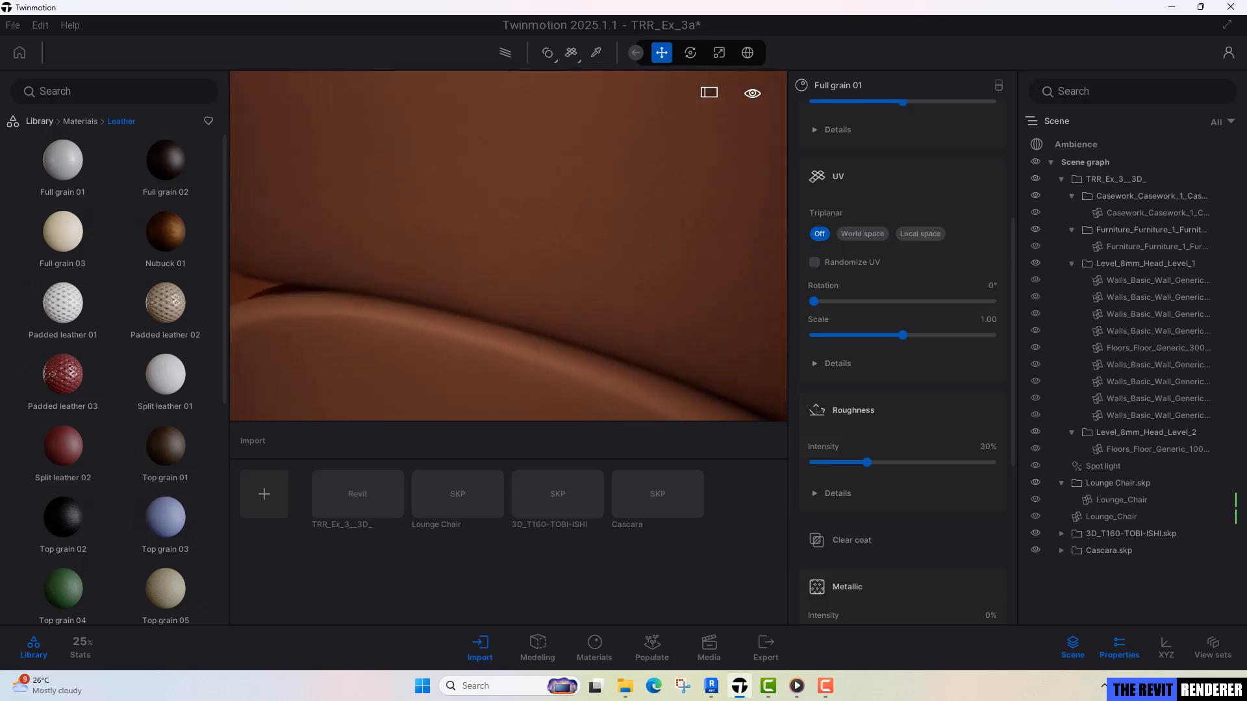
scroll(528, 236, "down", 4)
scroll(528, 235, "up", 2)
key("t")
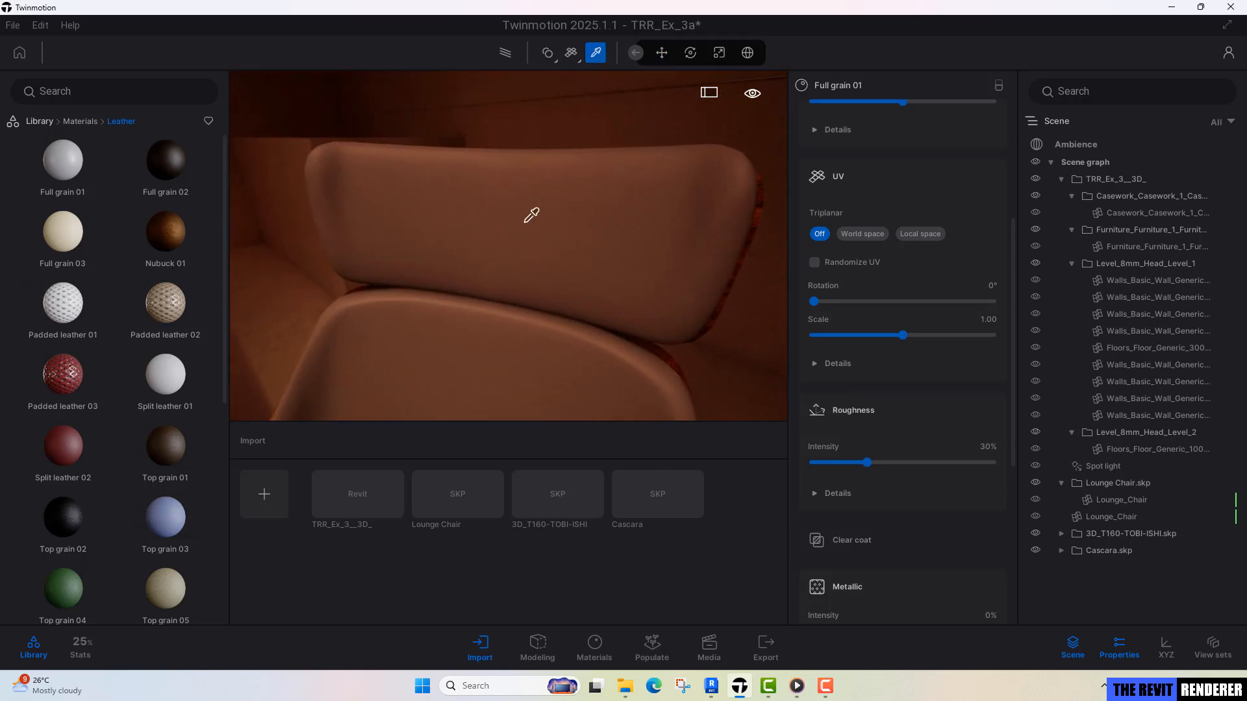
left_click(858, 232)
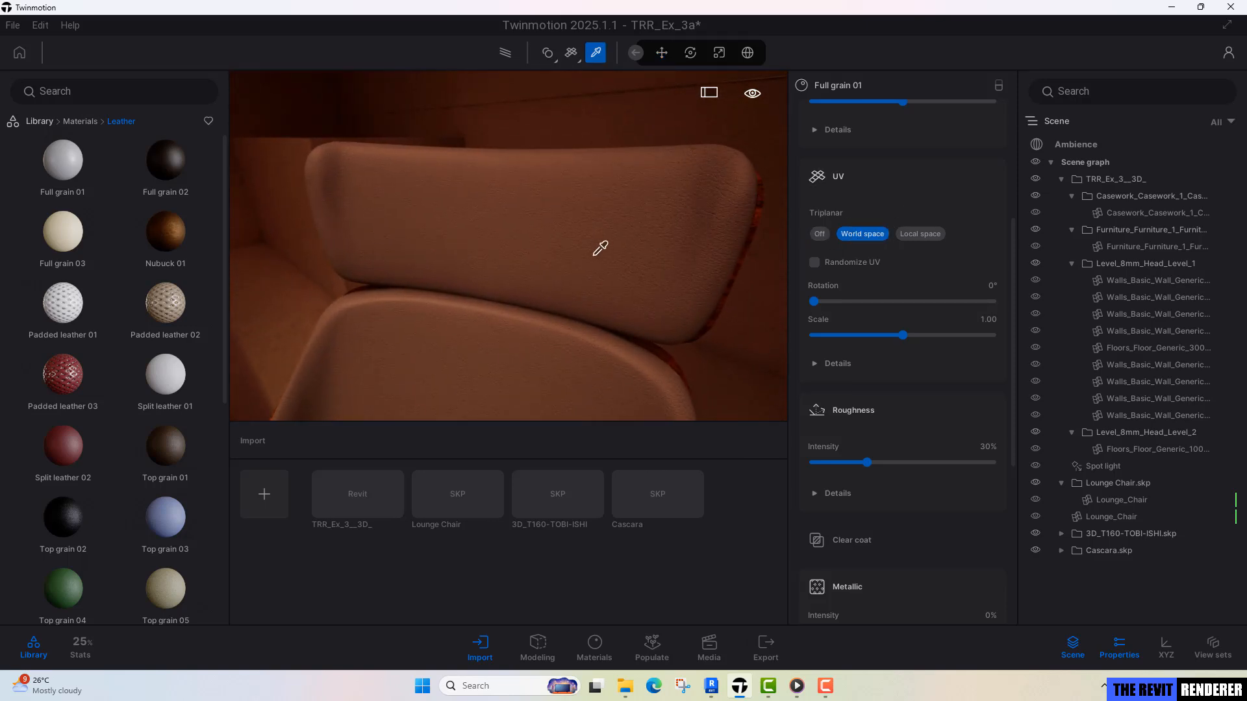
scroll(593, 245, "up", 2)
scroll(593, 231, "down", 5)
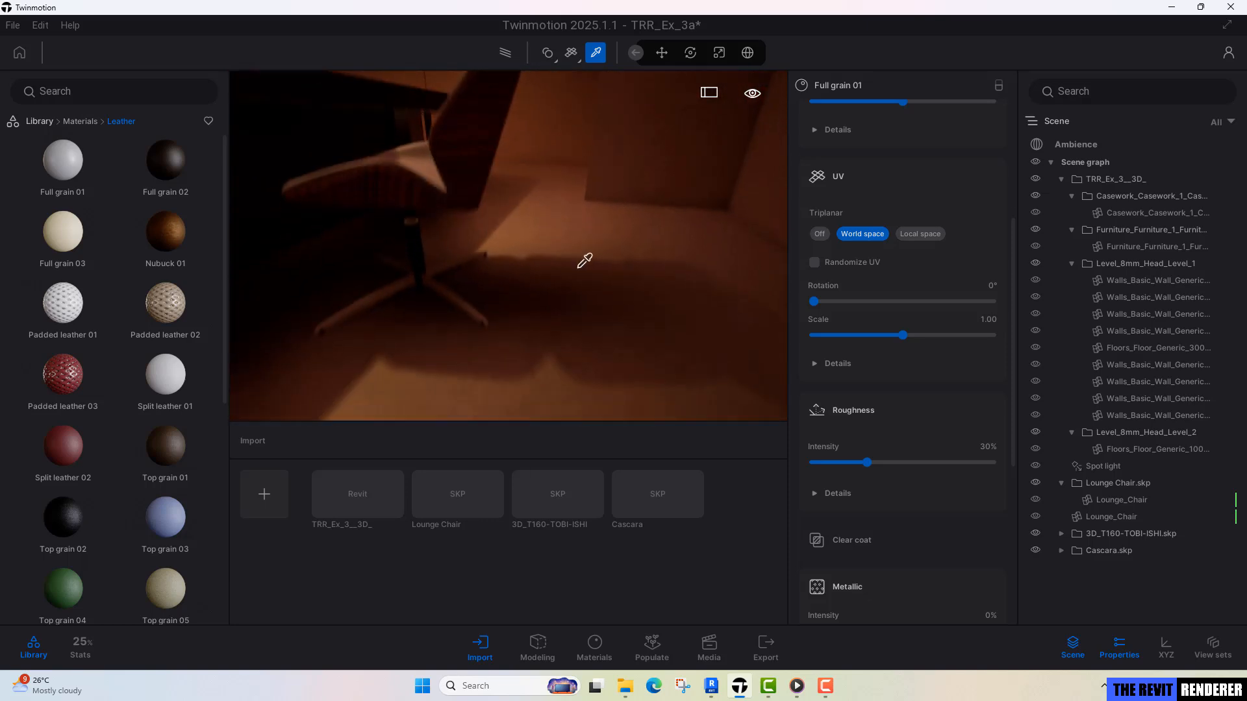
Find the Olive 02 G wood, apply it to the Cascara chair's outer shell, and set its triplanar mapping to World space.
middle_click_drag(529, 296, 587, 383)
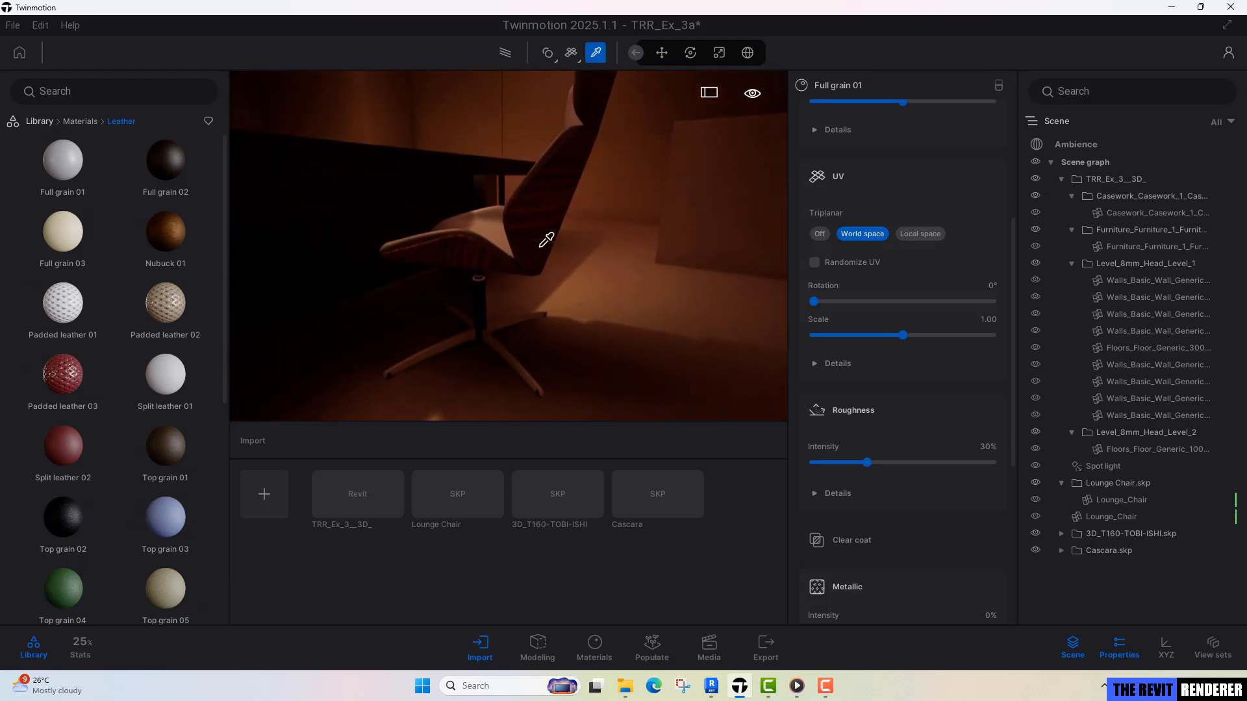
left_click(541, 205)
scroll(565, 187, "up", 2)
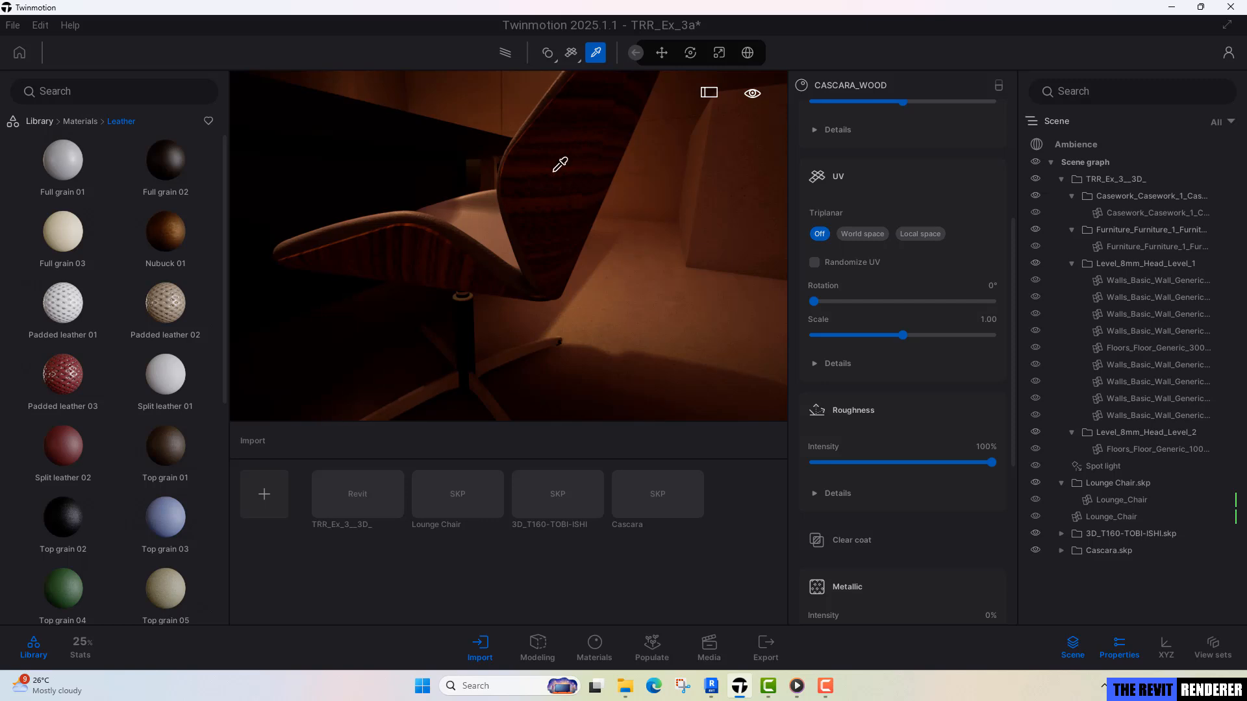
left_click(83, 123)
left_click(115, 184)
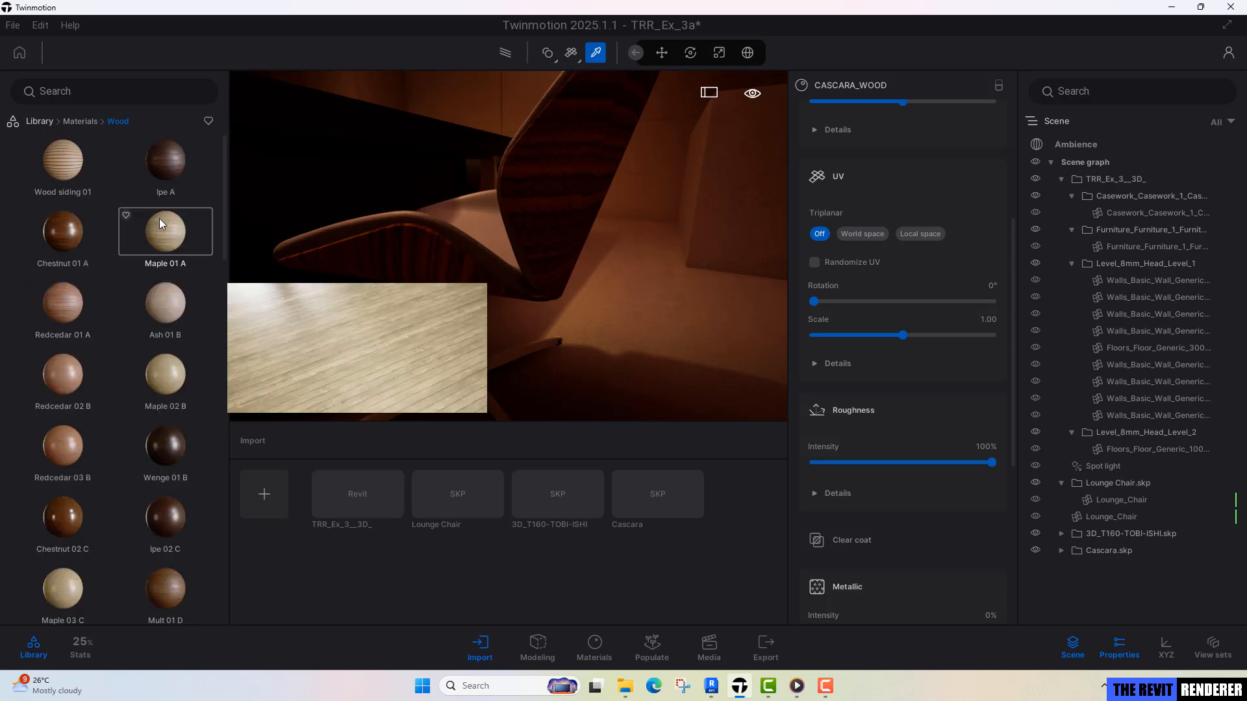
left_click(151, 91)
type("oli")
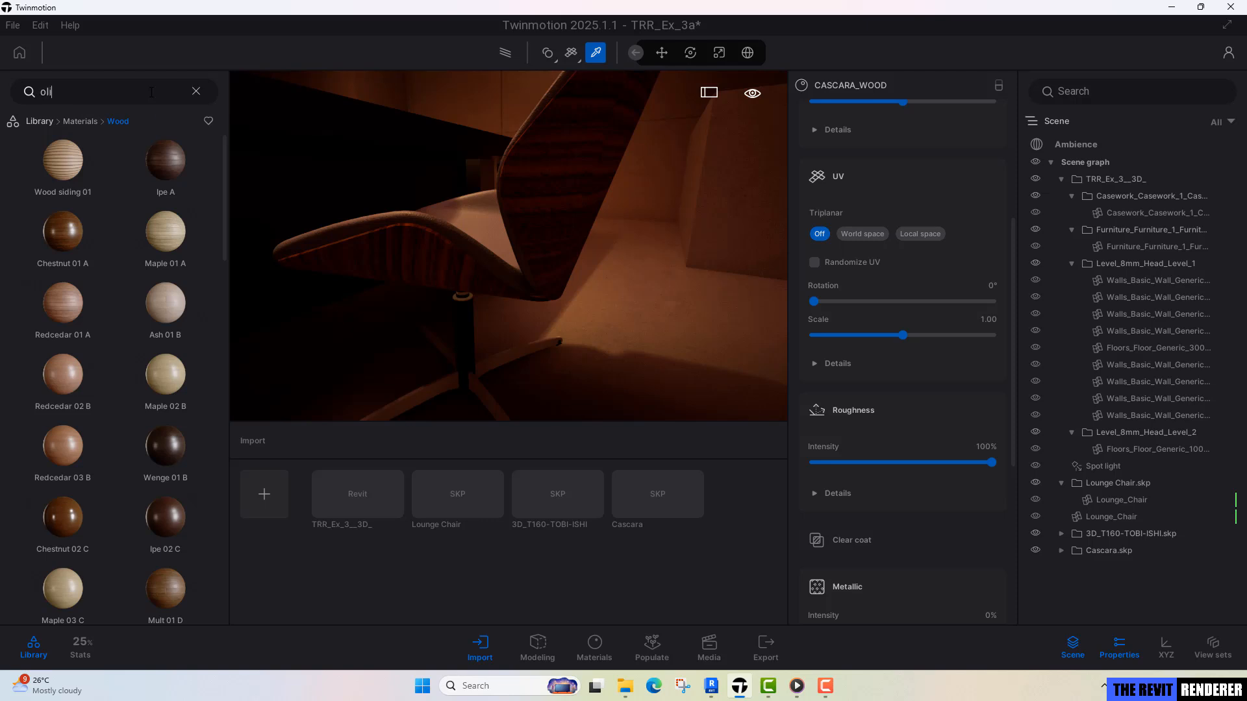
type("ve")
key("Return")
mouse_move(192, 172)
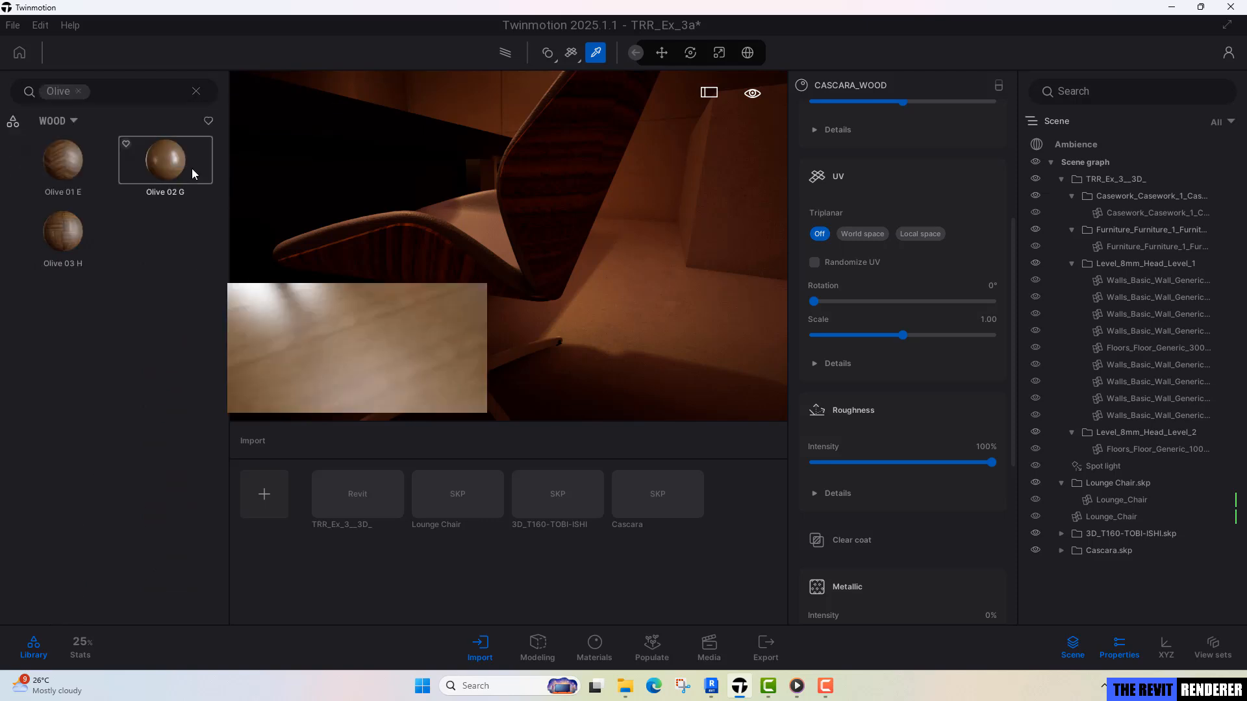
left_click_drag(169, 159, 601, 159)
left_click(862, 233)
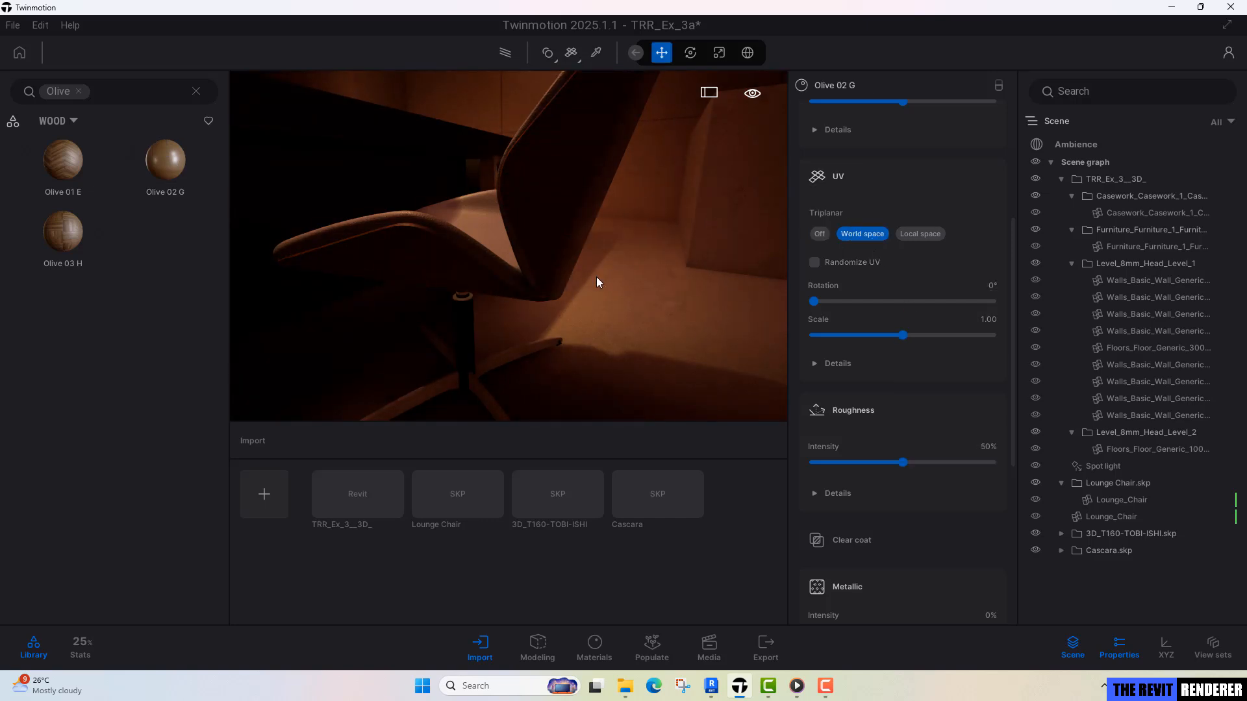
Replace the material of the Cascara chair's base legs with Chrome from the library's Metal materials.
right_click_drag(508, 245, 532, 319)
scroll(543, 329, "up", 5)
scroll(543, 336, "down", 5)
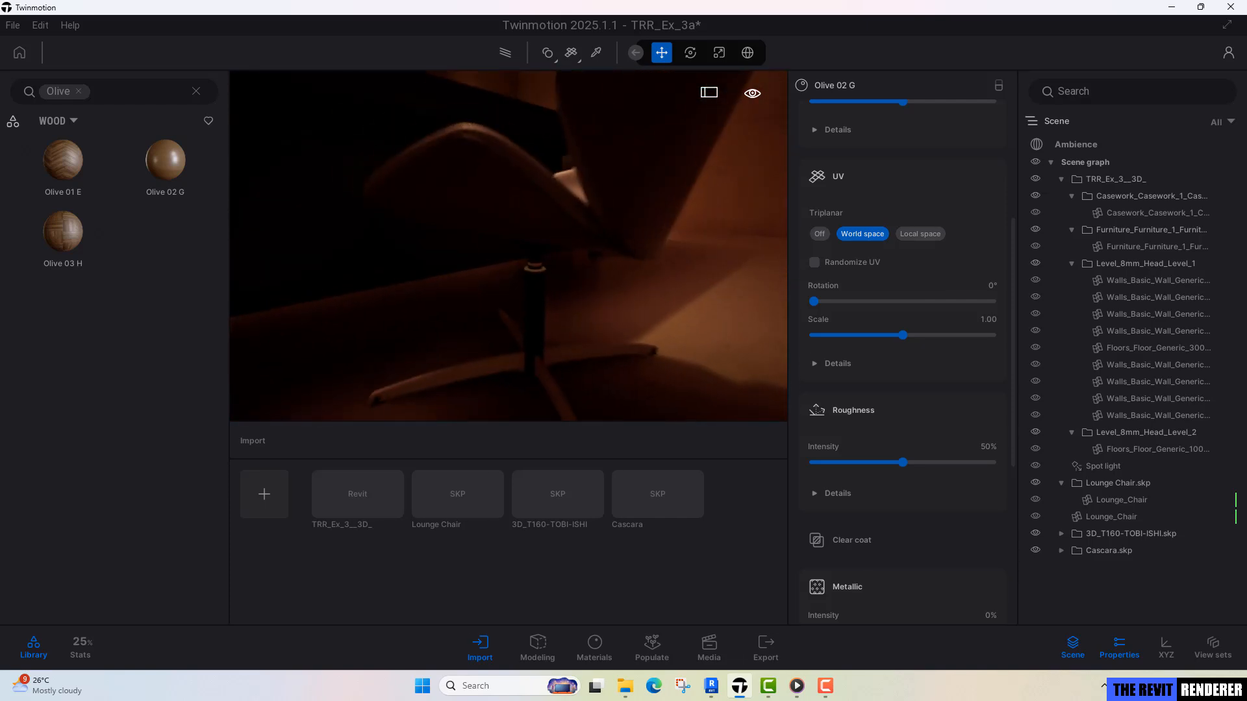
key("t")
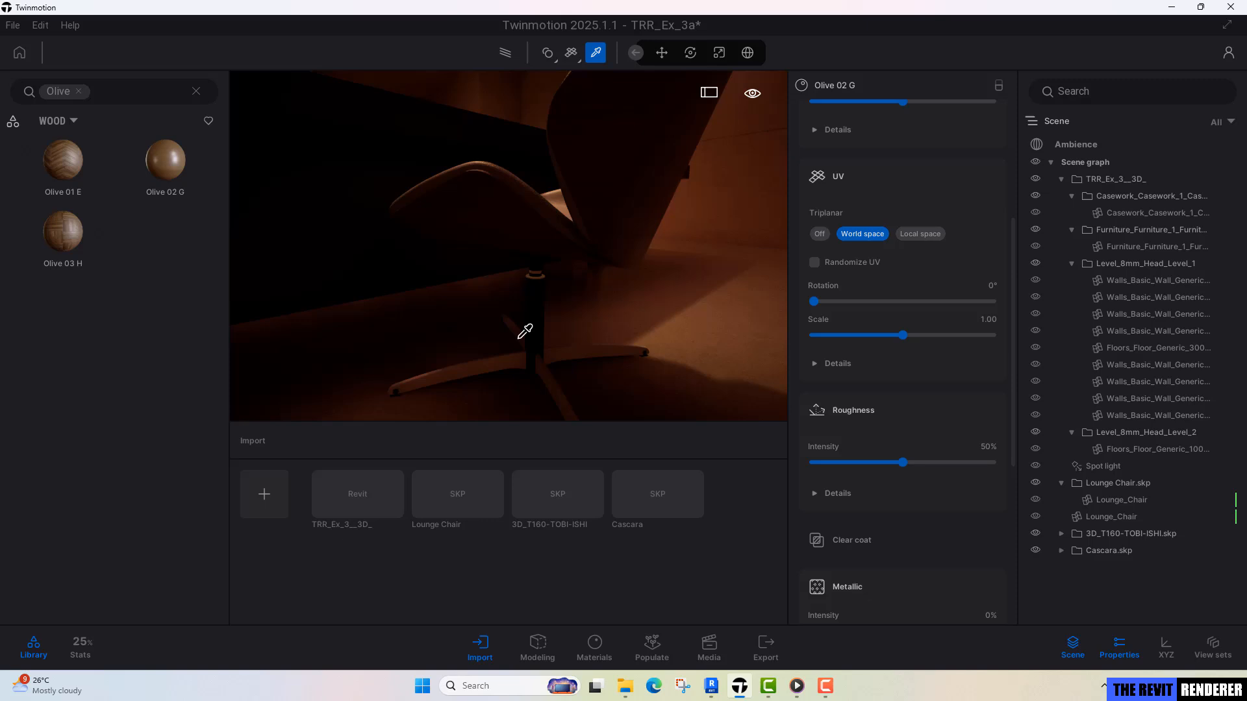
left_click(493, 363)
scroll(930, 470, "up", 4)
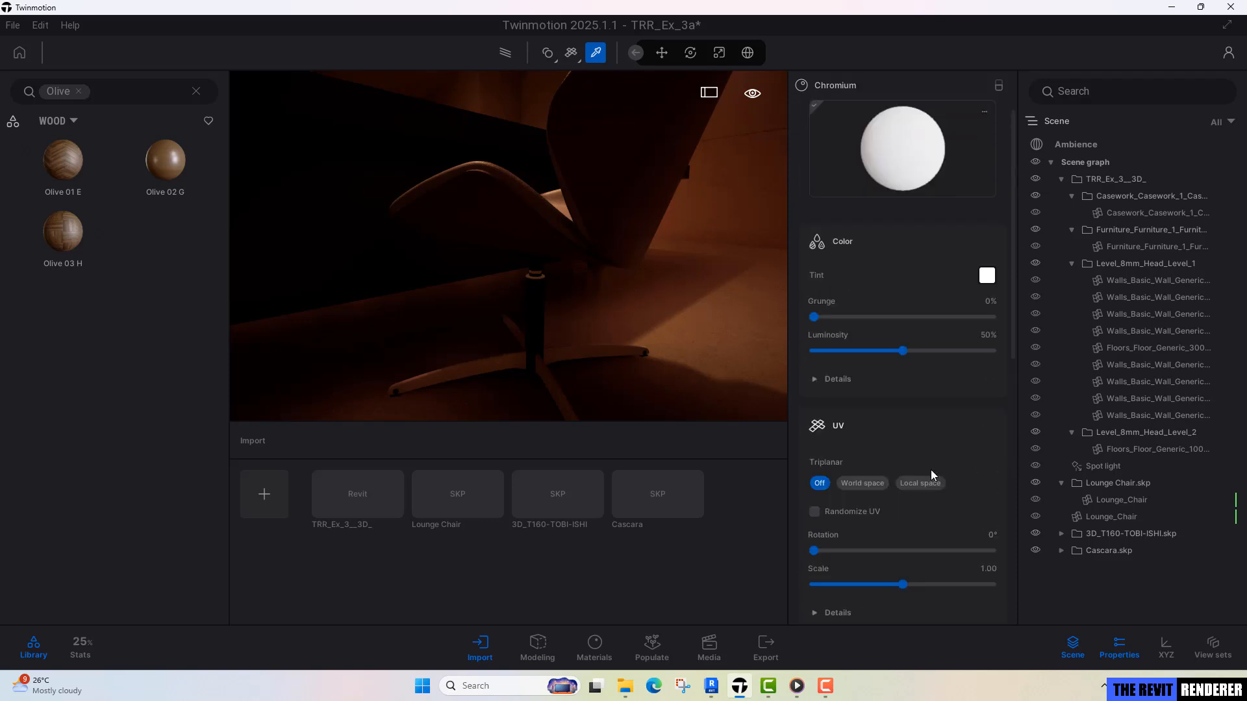
left_click(196, 91)
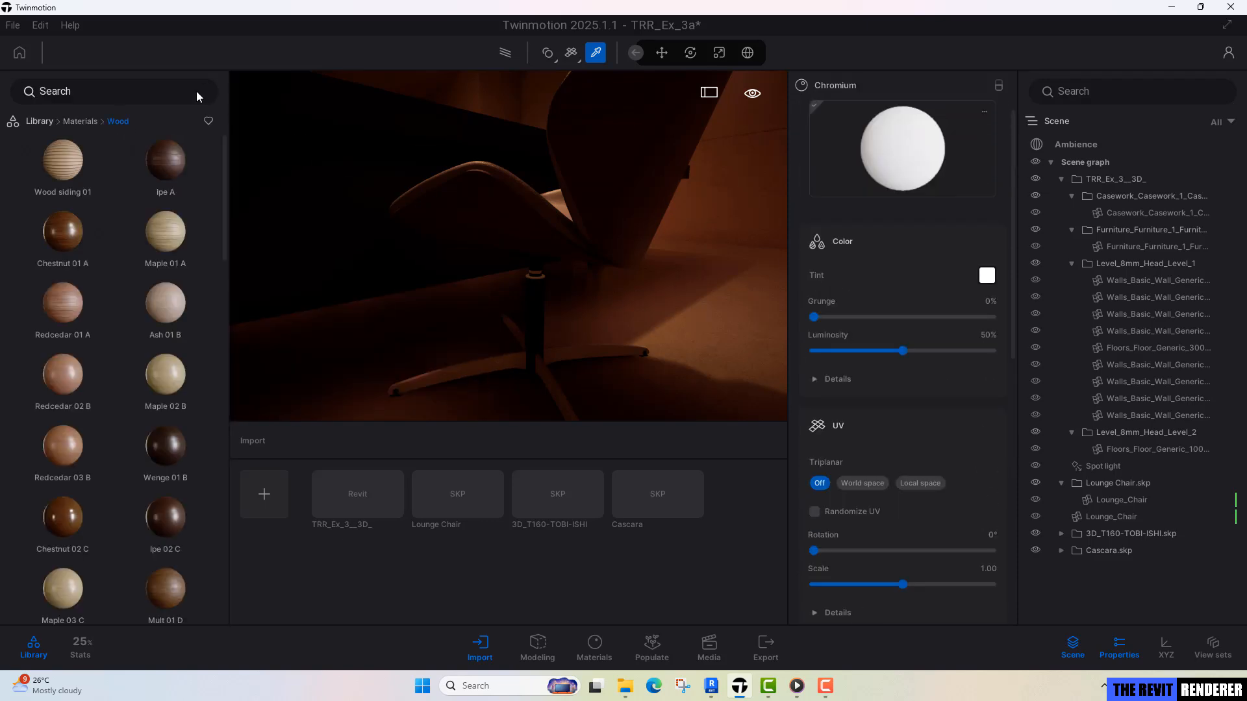
left_click(90, 122)
left_click(157, 162)
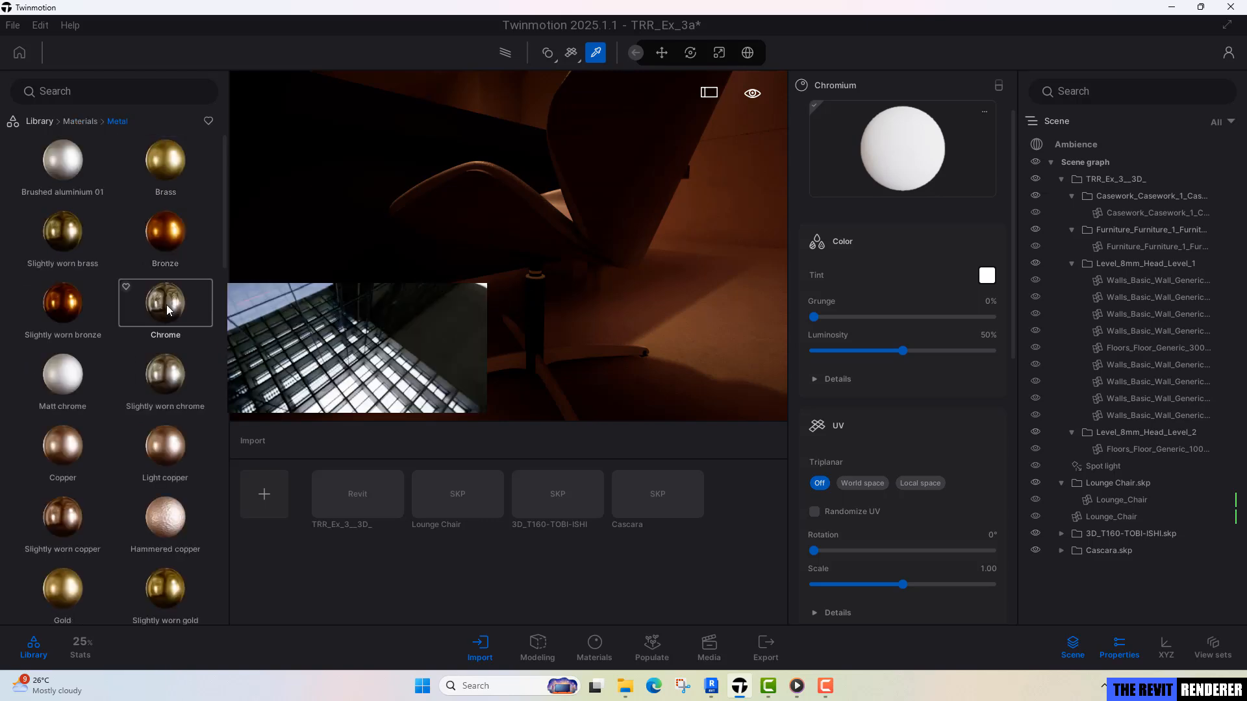
left_click_drag(166, 305, 495, 369)
Set the roughness intensity of the rough black plastic on the Cascara chair's central column to 50%.
key("t")
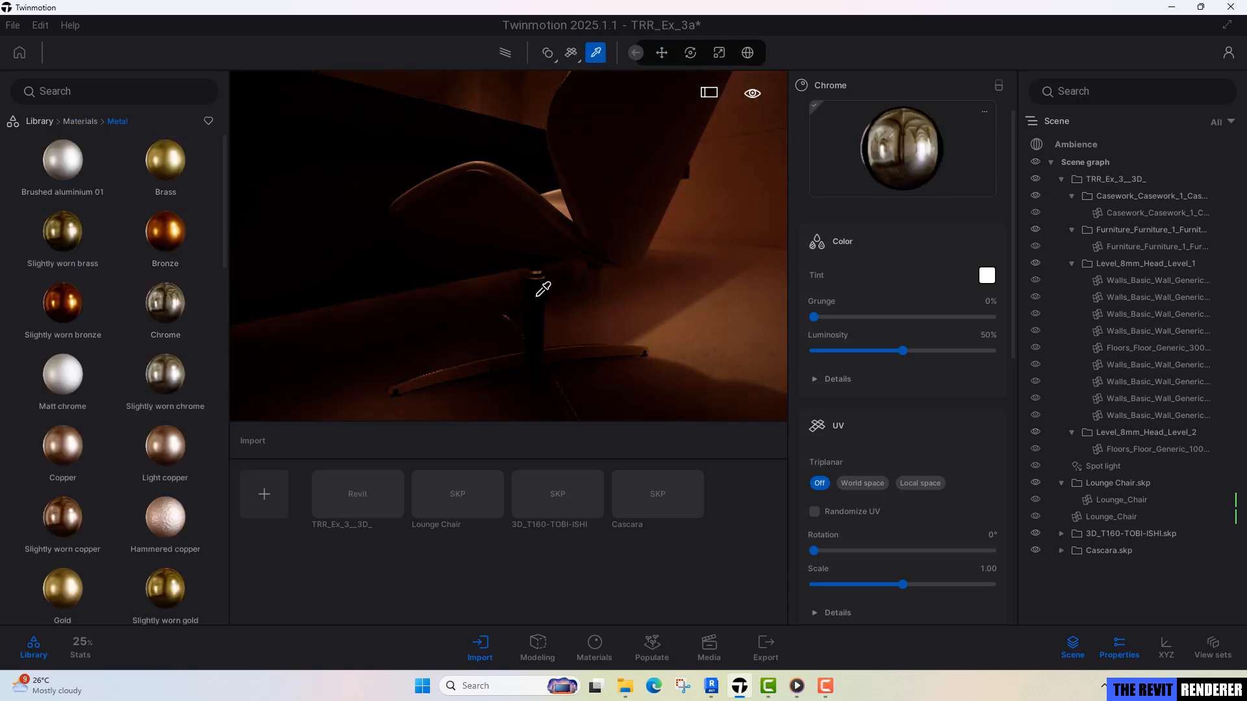
left_click(537, 296)
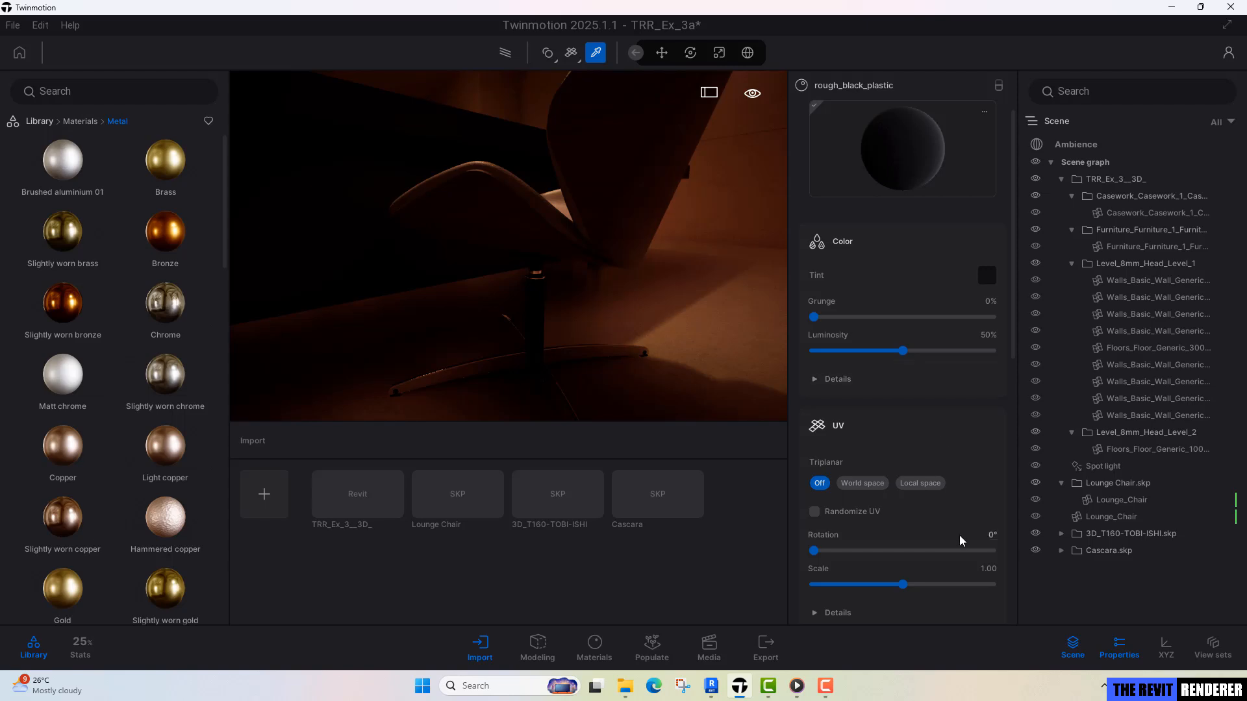
scroll(960, 536, "down", 3)
left_click(987, 489)
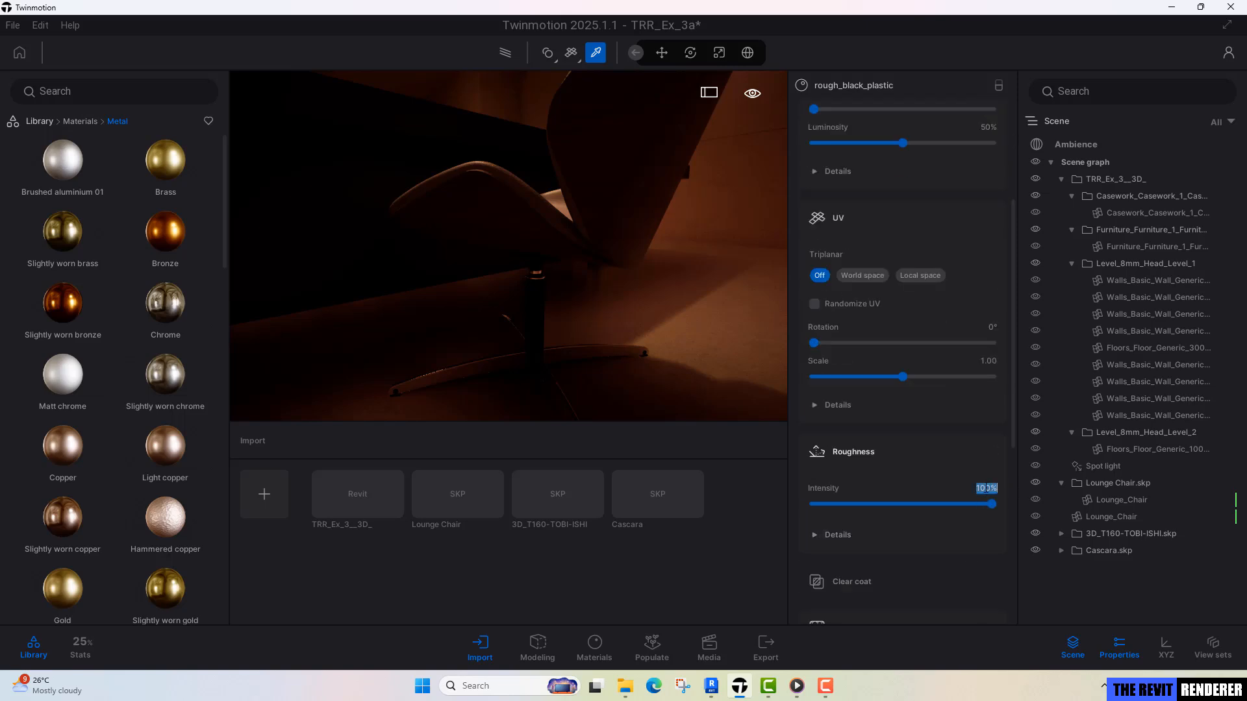
key("Escape")
Check the updated room through the saved Image1 view and return to free navigation.
middle_click_drag(538, 286, 462, 228, "shift")
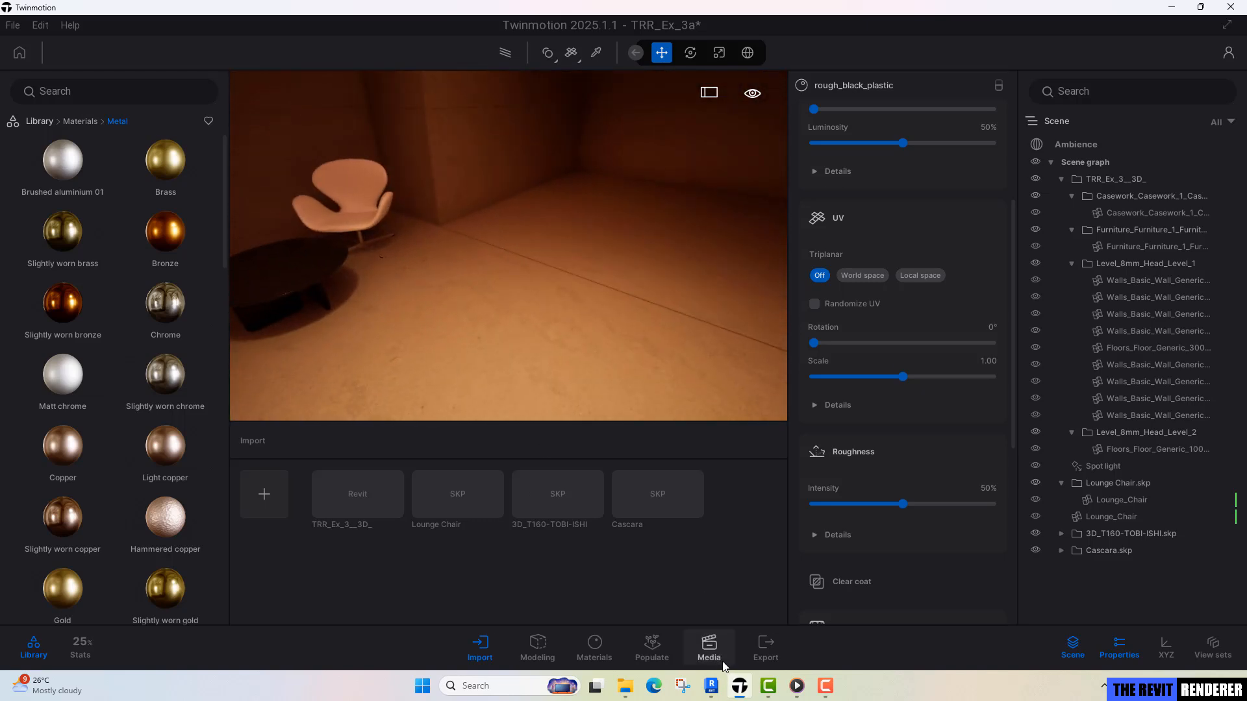
left_click(708, 646)
left_click(381, 497)
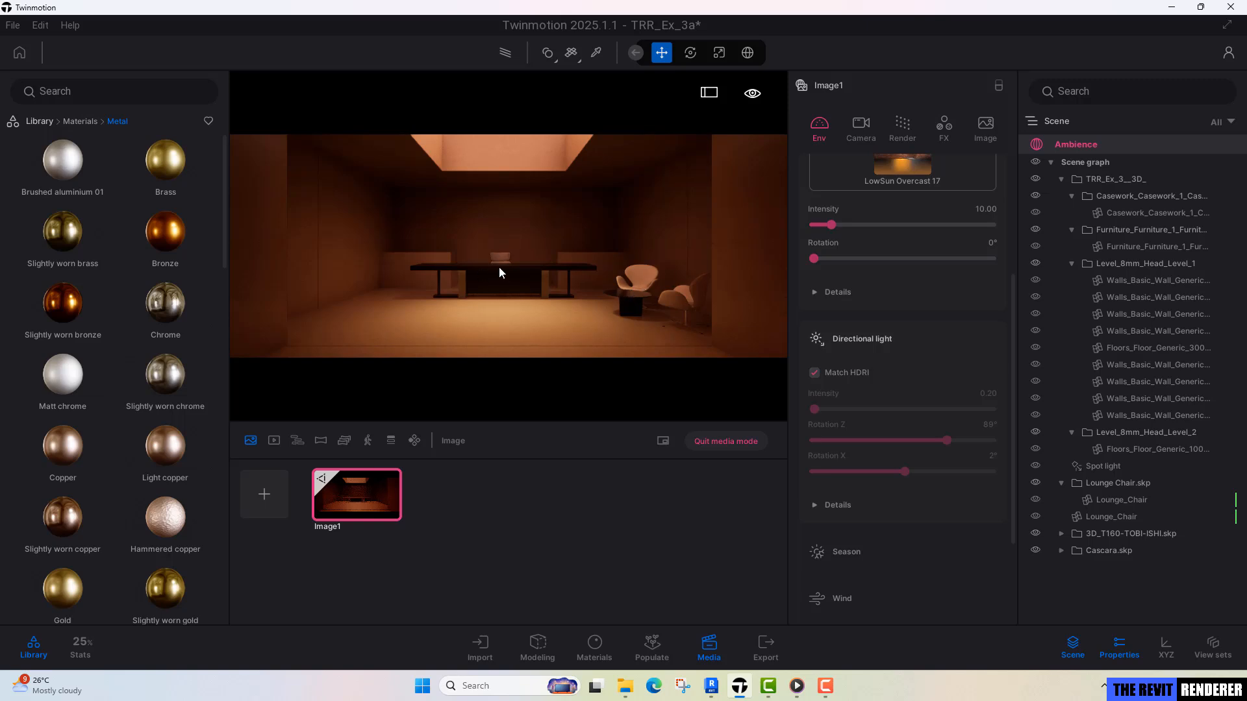
left_click(730, 447)
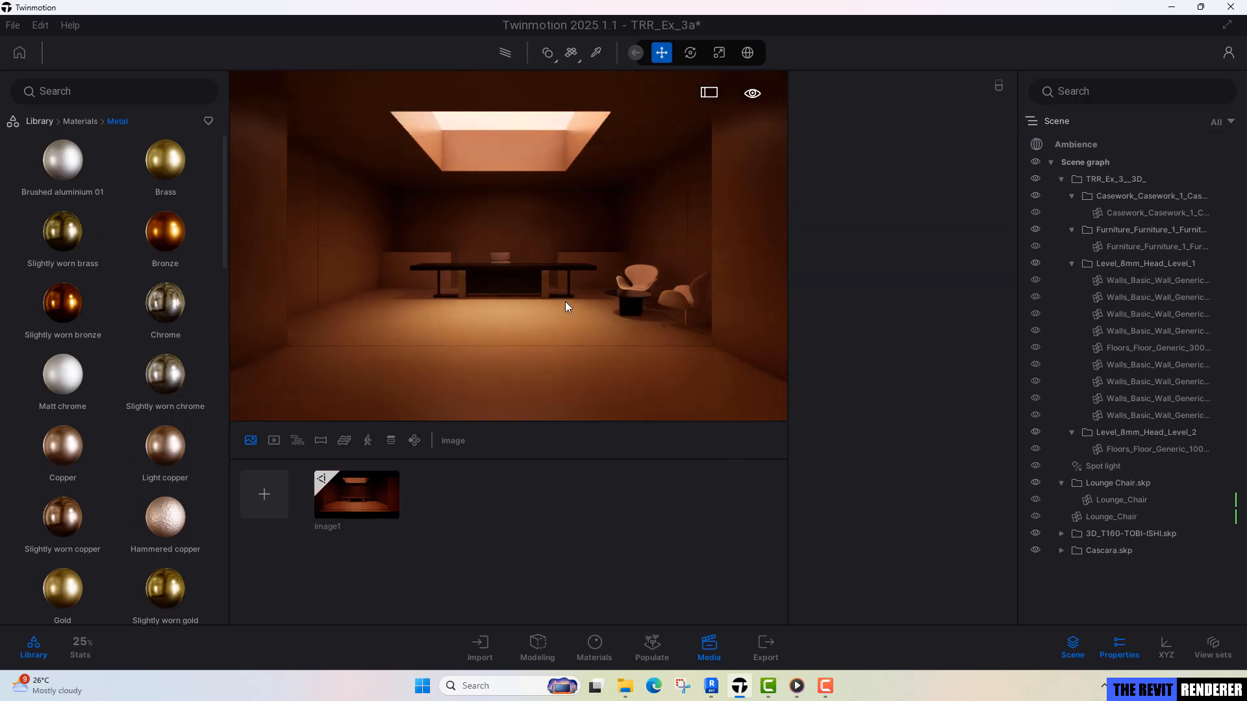
Place Wine Set 01 from the library's Kitchen accessories on the round coffee table between the lounge chairs.
key("w")
mouse_move(565, 302)
right_mouse_down()
mouse_move(659, 335)
mouse_move(578, 297)
mouse_move(571, 279)
right_mouse_up()
left_click(45, 123)
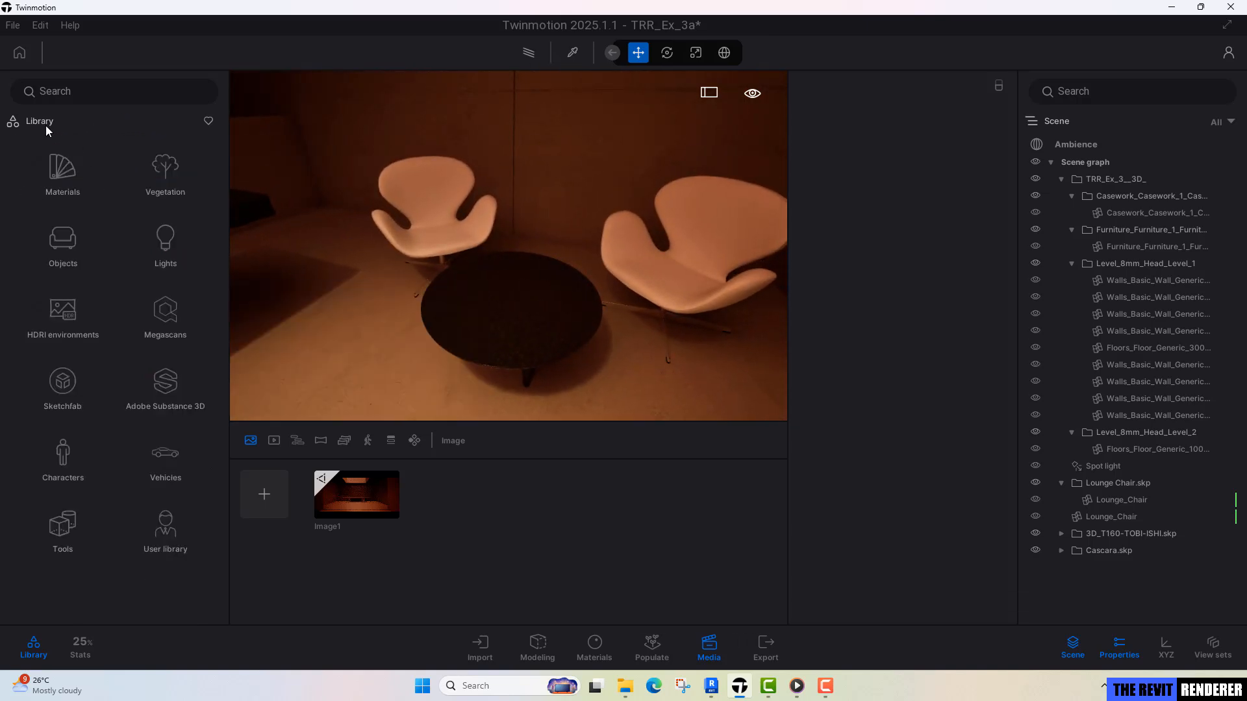
left_click(77, 225)
left_click(69, 174)
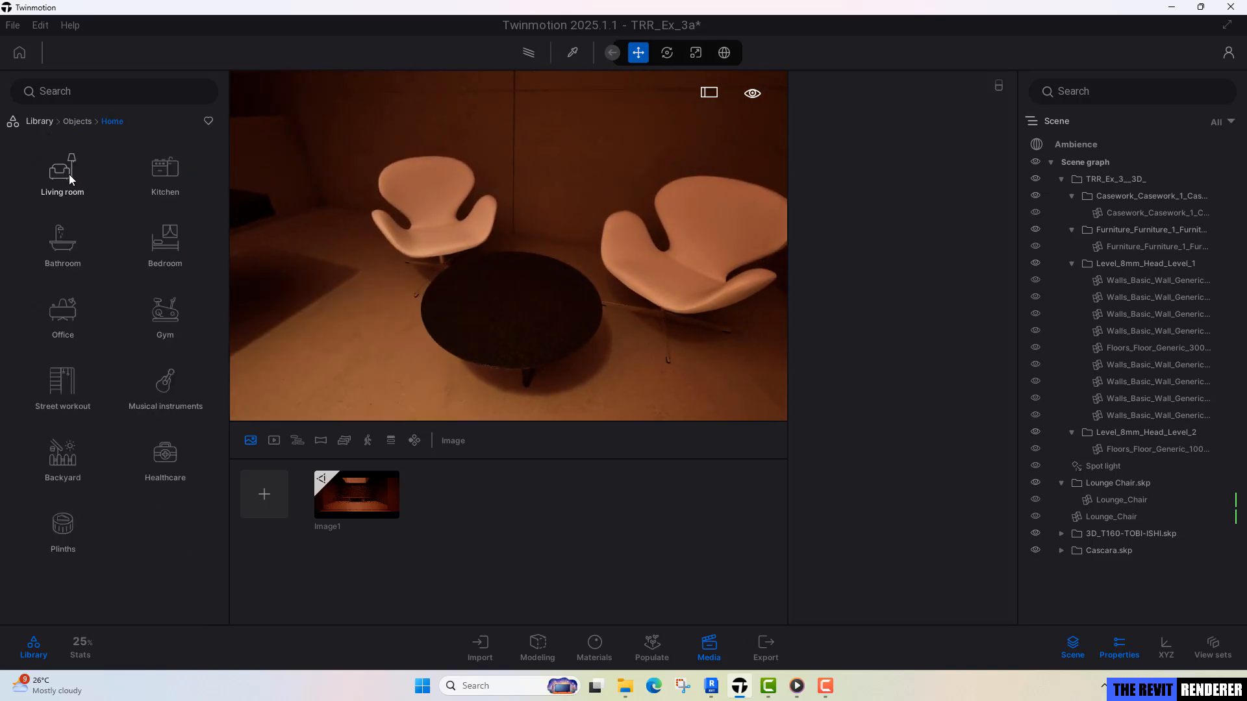
left_click(181, 178)
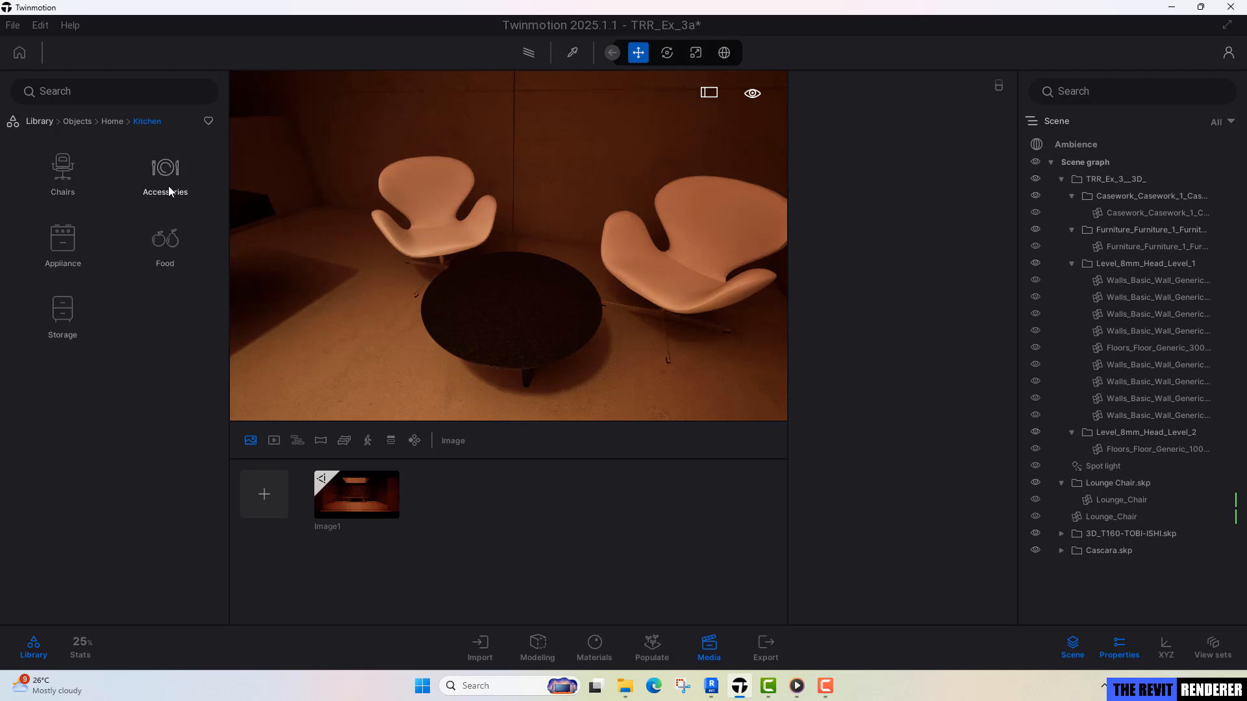
left_click(169, 186)
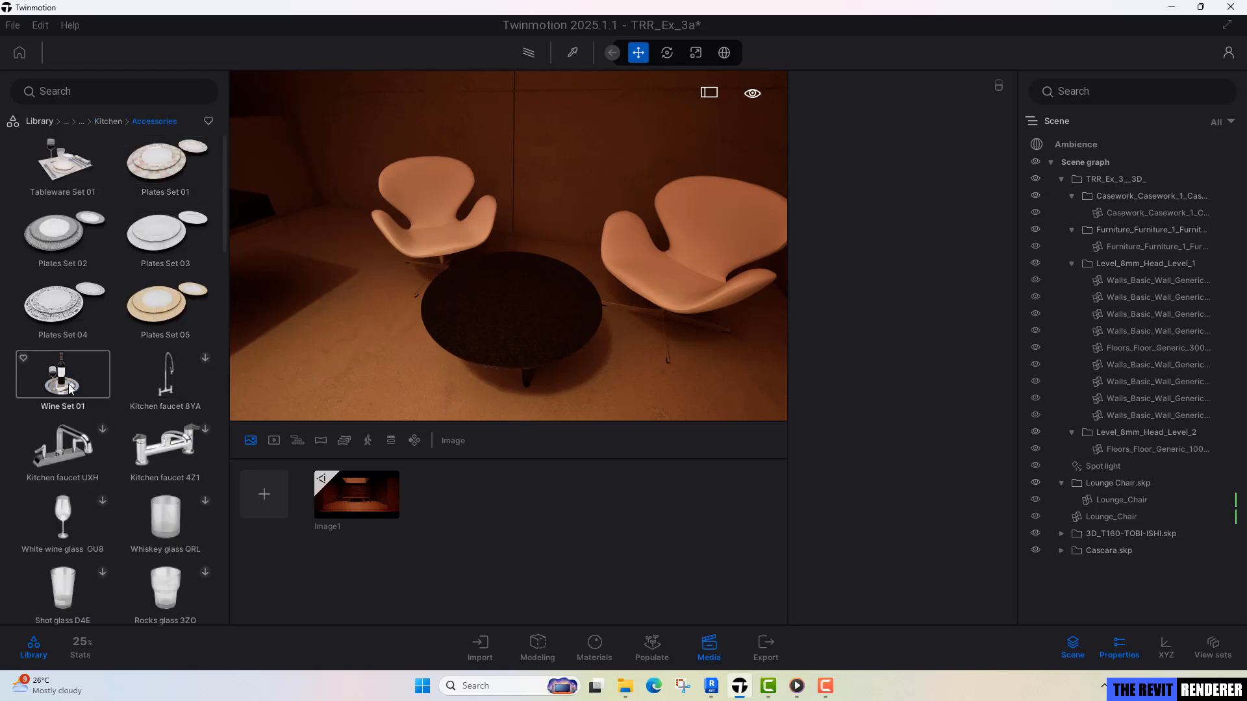
left_click_drag(72, 386, 513, 306)
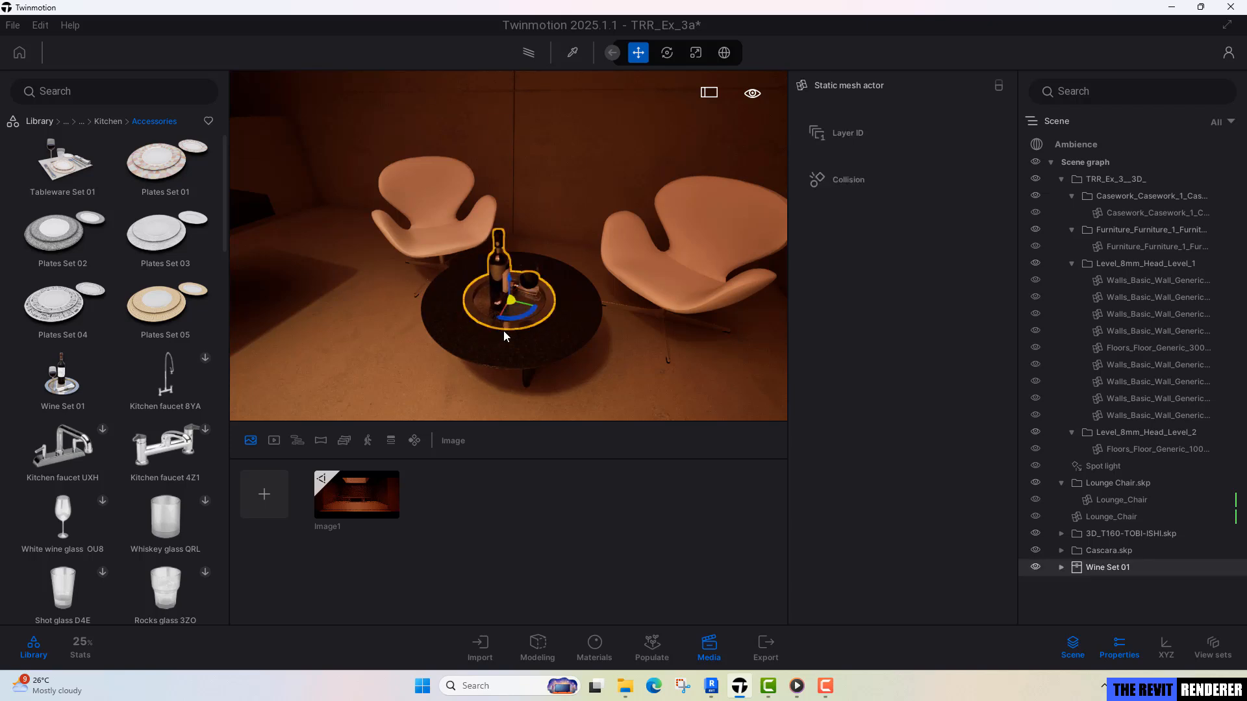
Place Tablet 02 from the Living room electronic appliances on the desk and rotate its screen towards the desk chair.
mouse_move(569, 310)
right_mouse_down()
mouse_move(455, 309)
mouse_move(598, 304)
mouse_move(554, 303)
right_mouse_up()
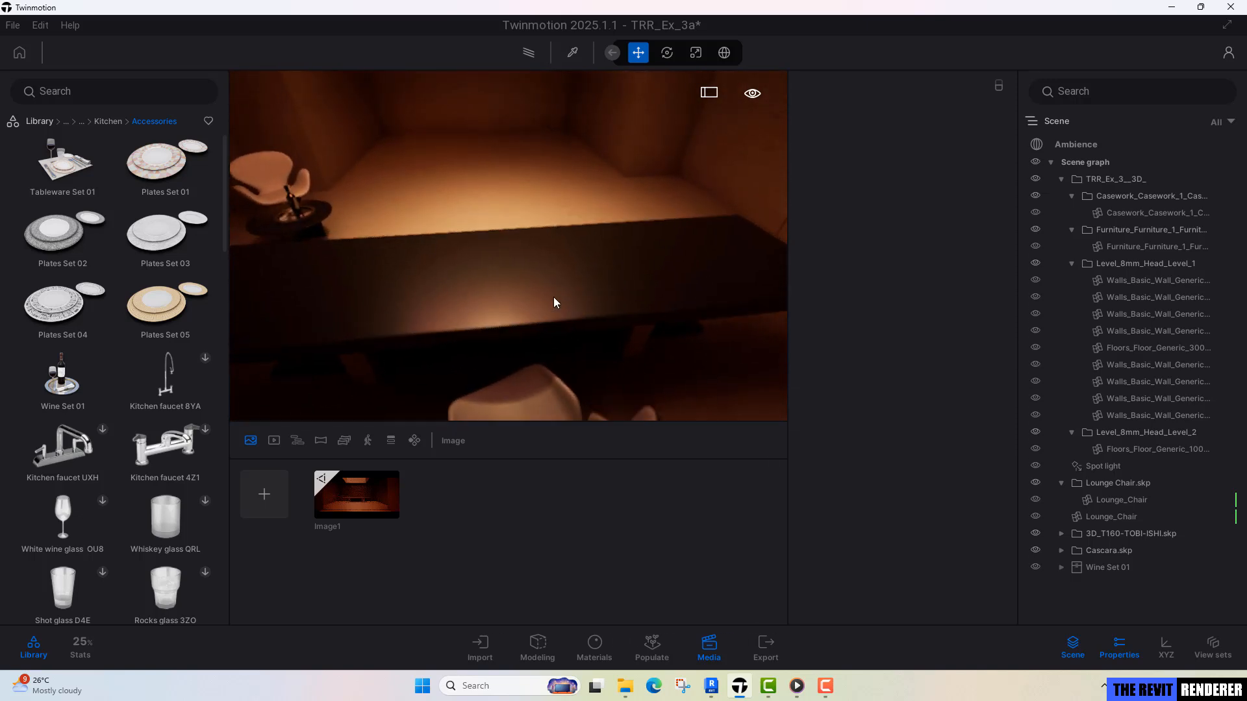
left_click(96, 120)
left_click(93, 123)
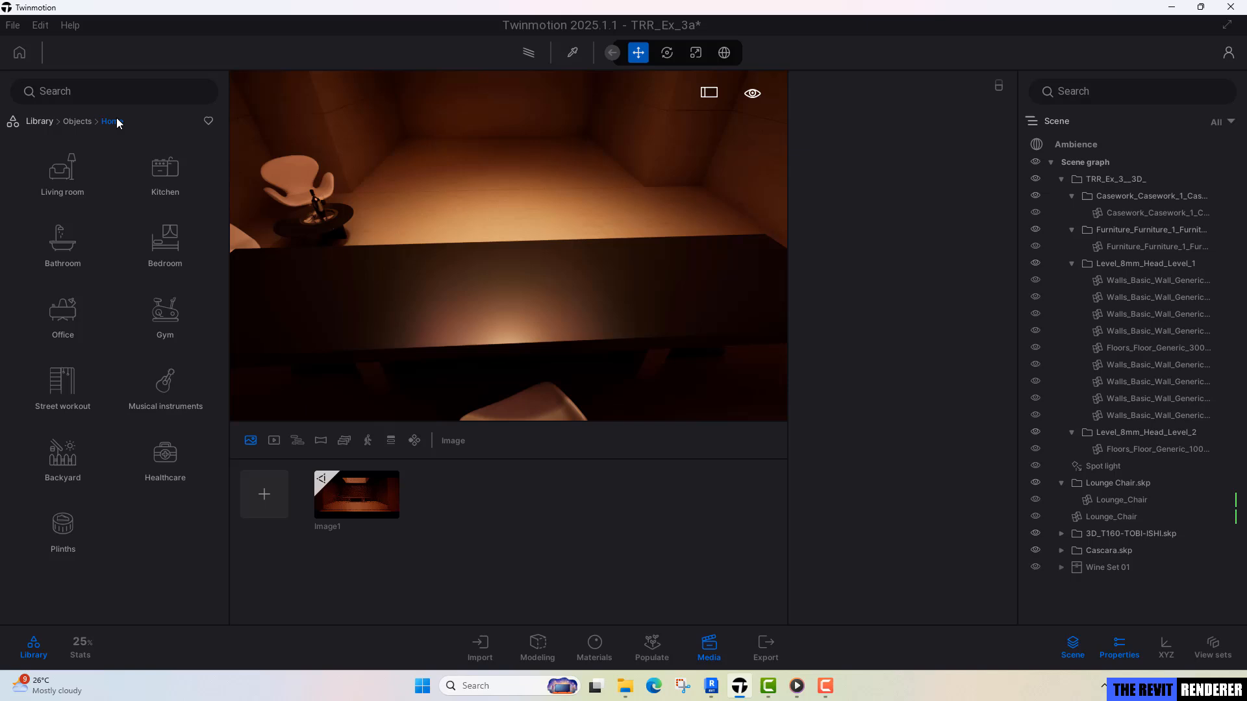
left_click(67, 181)
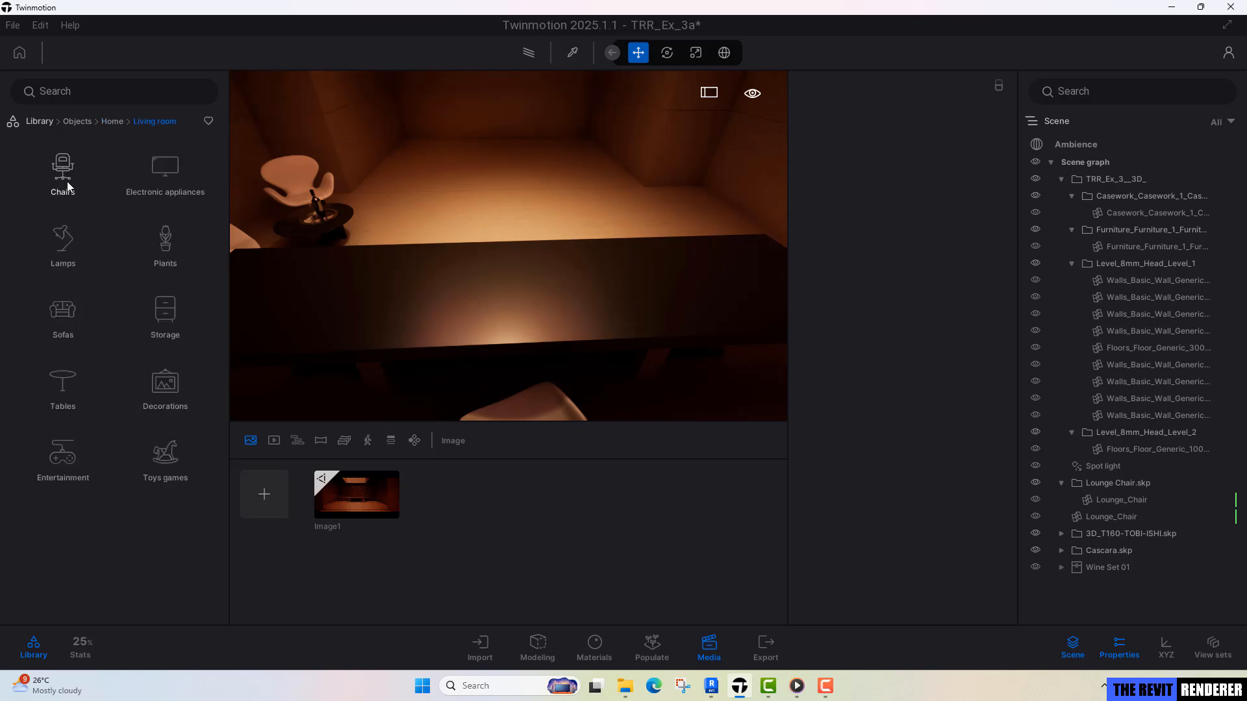
left_click(173, 174)
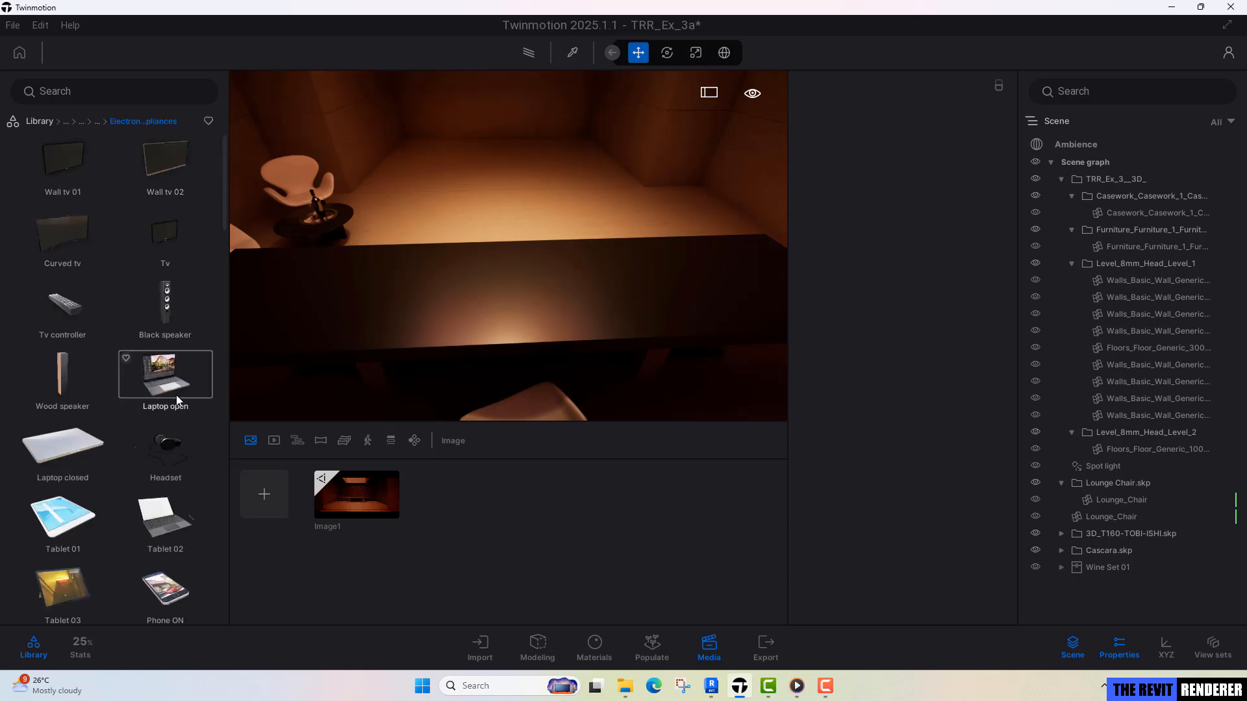
left_click_drag(163, 516, 517, 305)
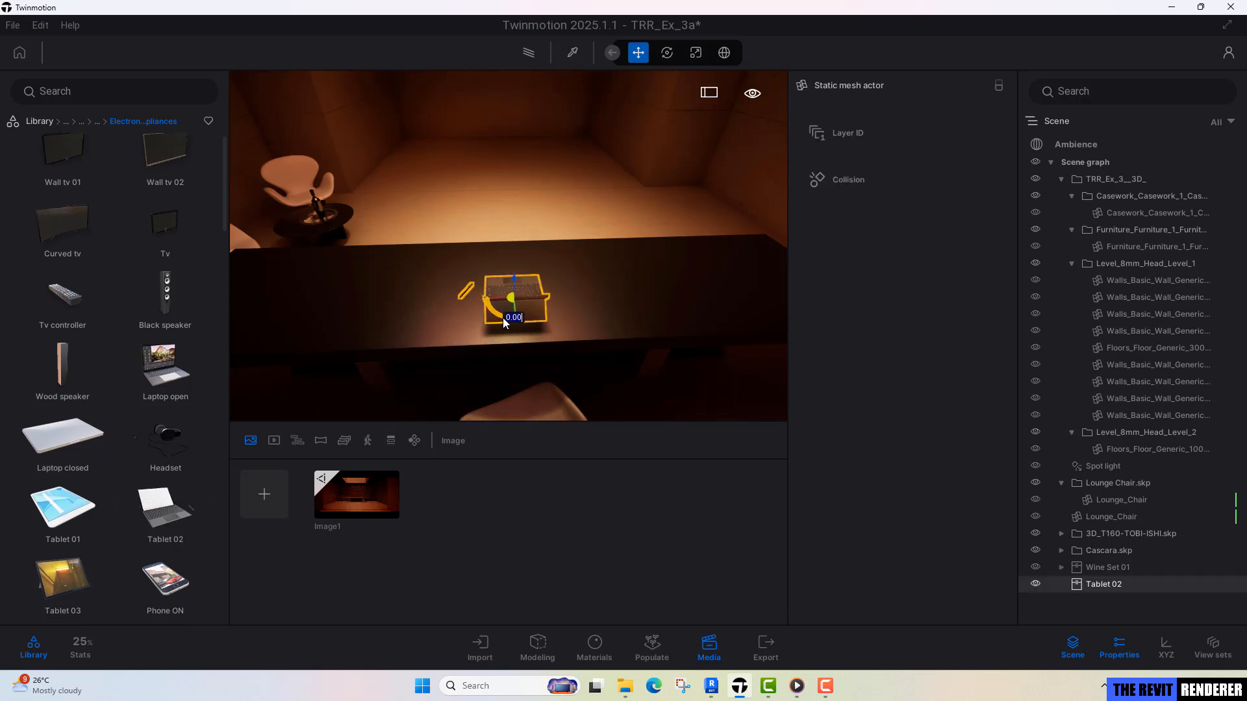
left_click_drag(502, 318, 357, 228)
key("Escape")
Place Newton cradle EZ2 and Hourglass Y3O from the Living room decorations on the desk, one on each side of the tablet.
middle_click_drag(571, 248, 672, 260, "shift")
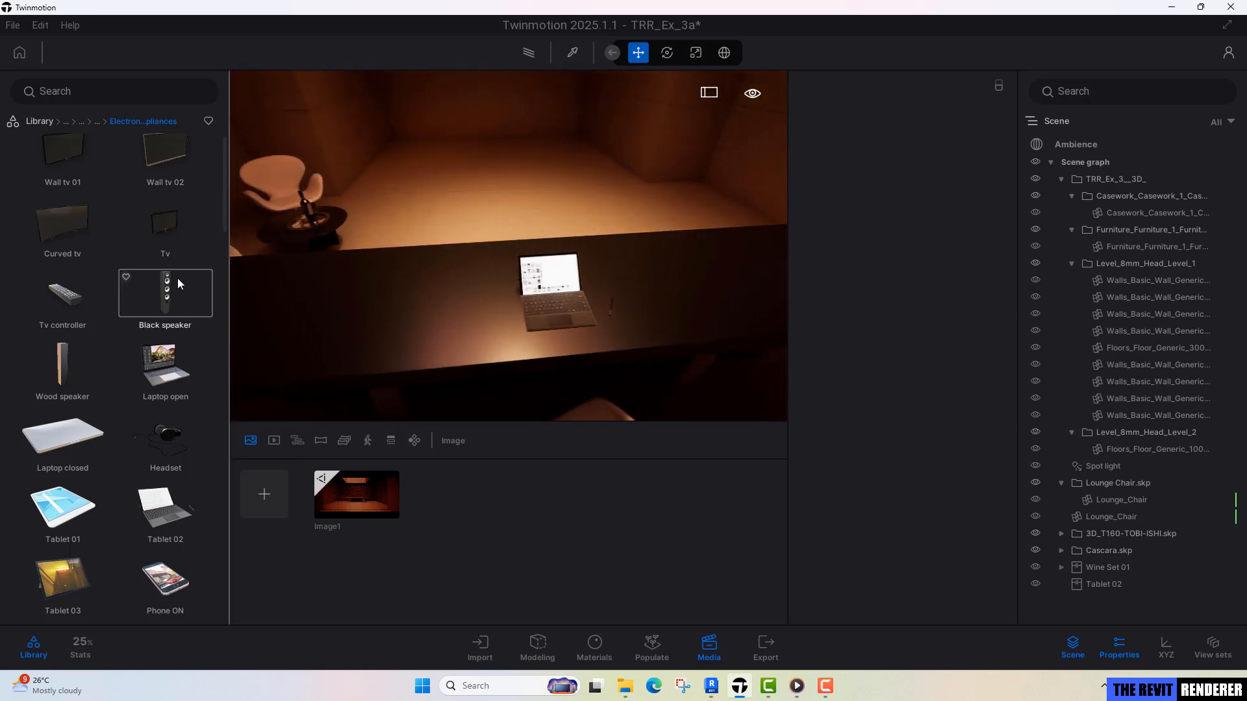
left_click(97, 121)
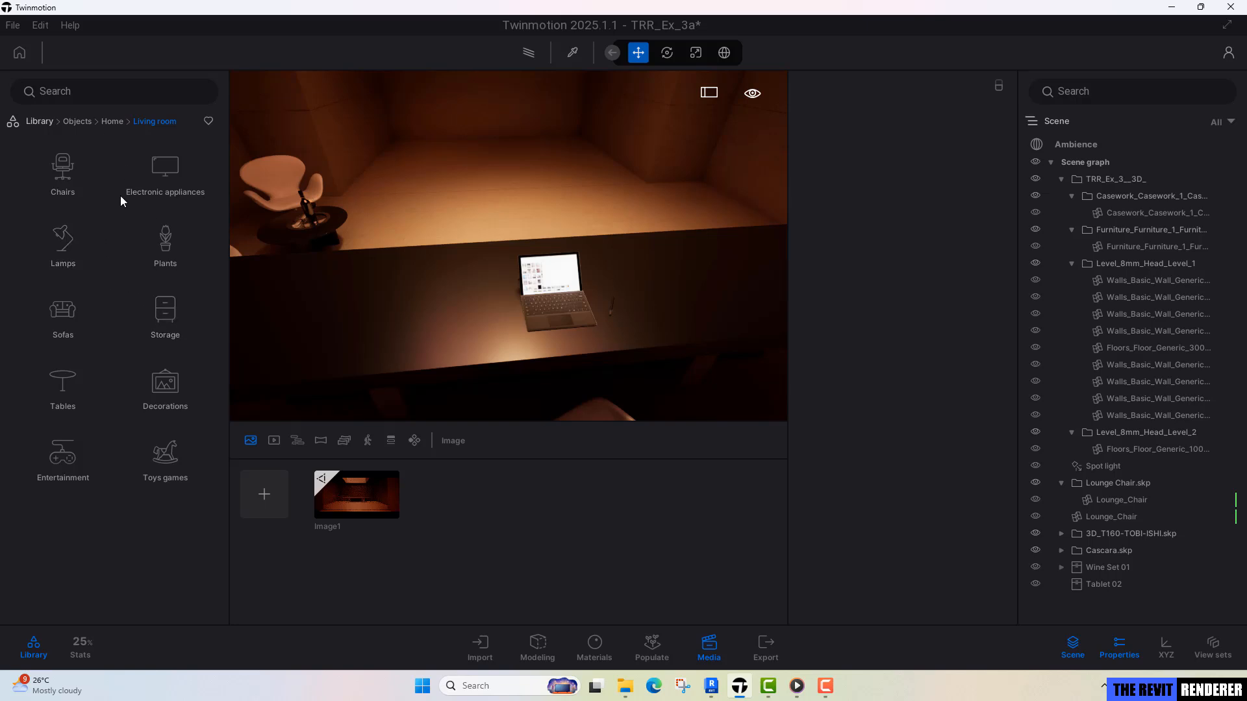
left_click(167, 390)
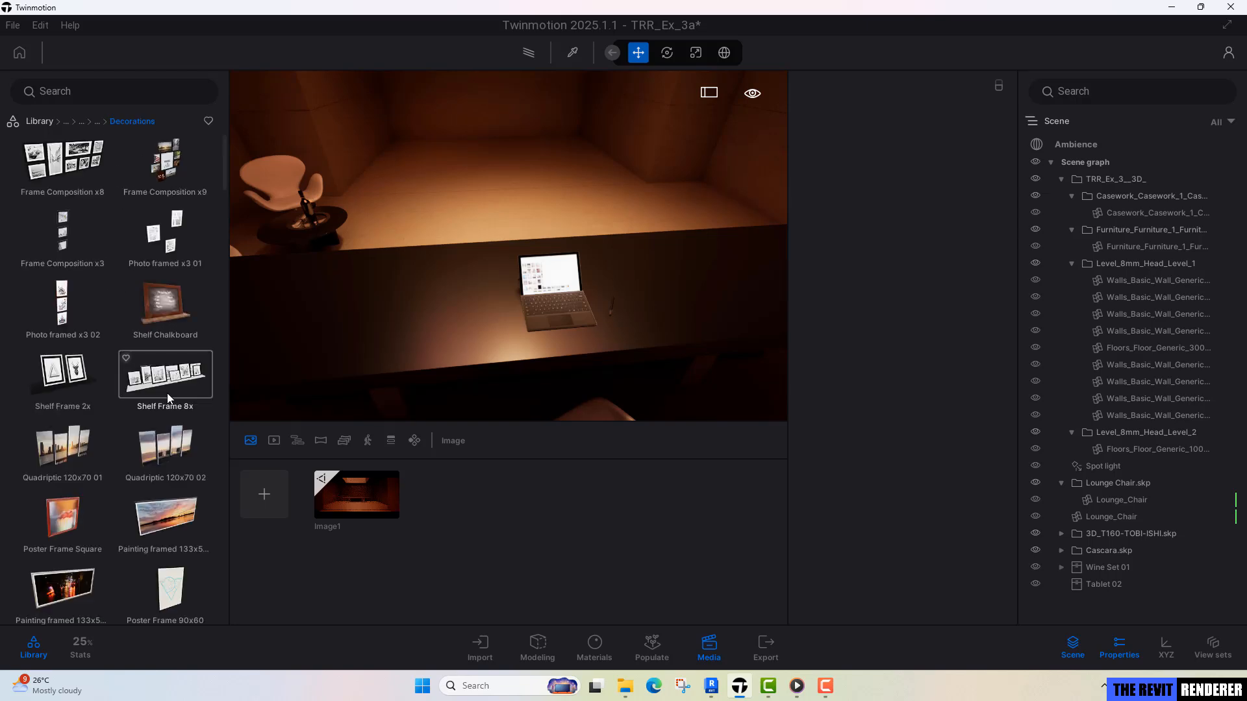
scroll(166, 392, "down", 10)
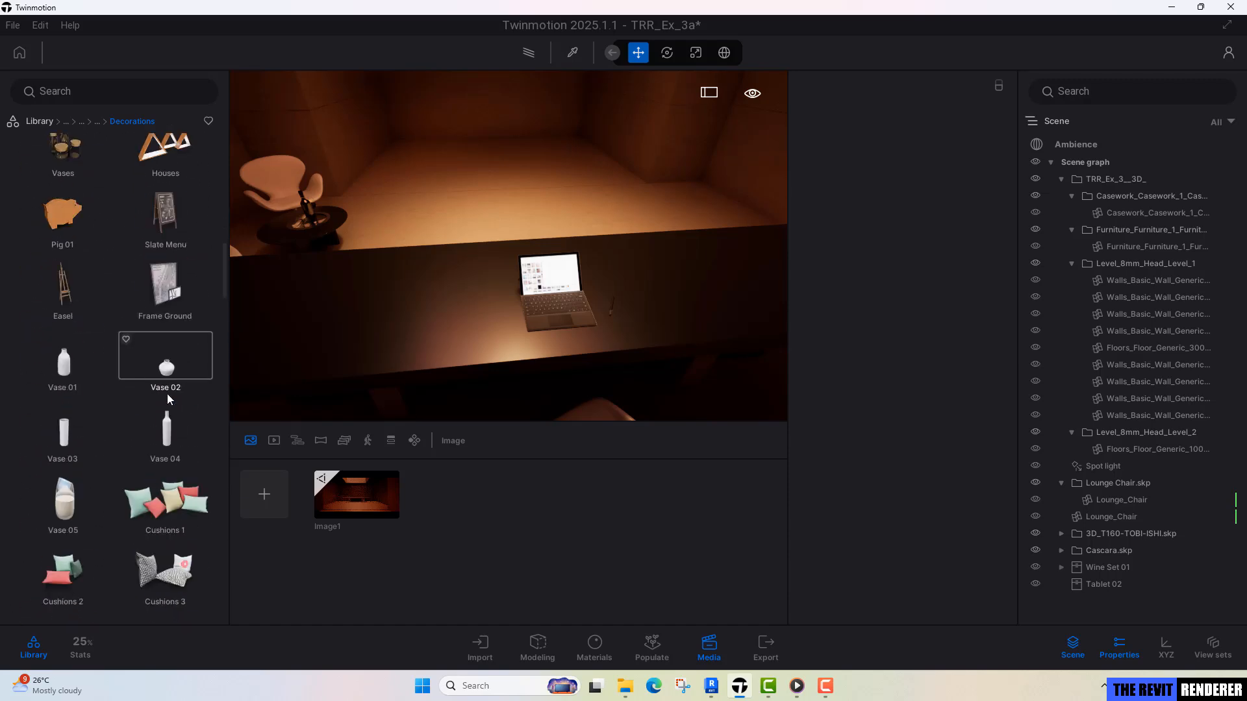
scroll(166, 393, "down", 15)
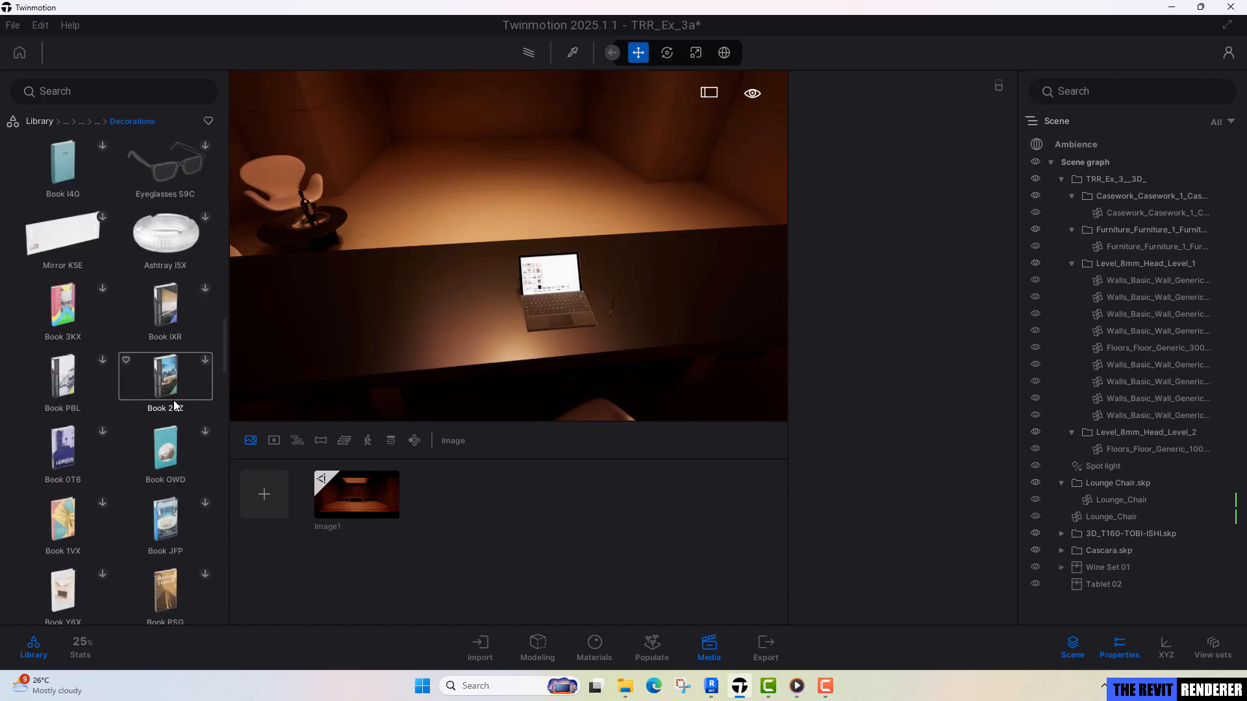
scroll(177, 401, "down", 10)
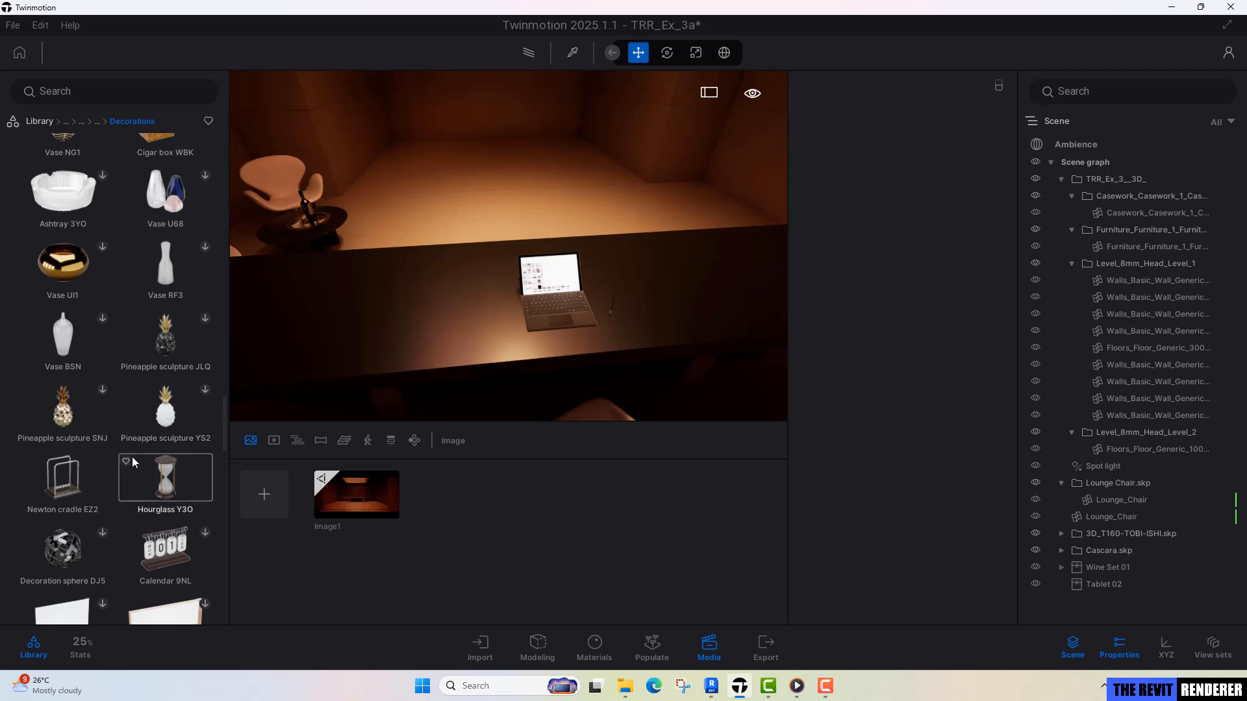
key("d")
right_click_drag(364, 383, 306, 455)
left_click_drag(106, 482, 440, 281)
key("a")
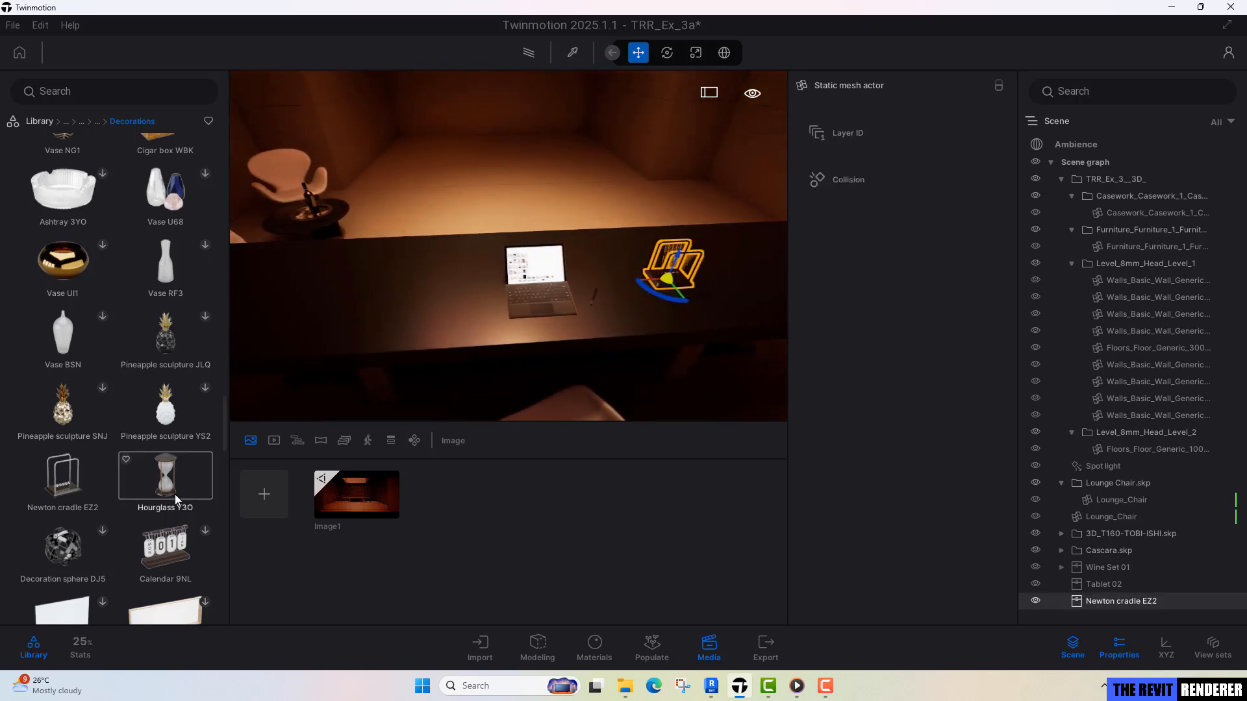
left_click_drag(166, 478, 396, 287)
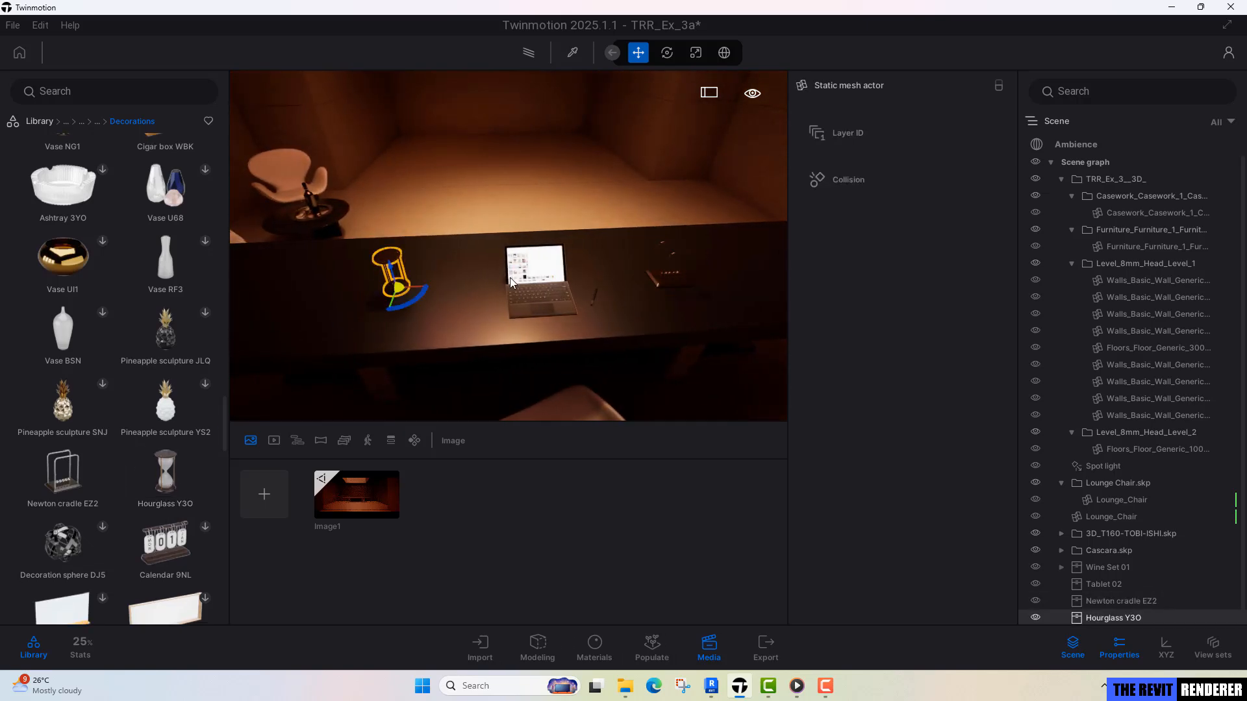
Place a Bamboo from the Living room plants in the left planter box at the back wall behind the desk.
left_click(353, 509)
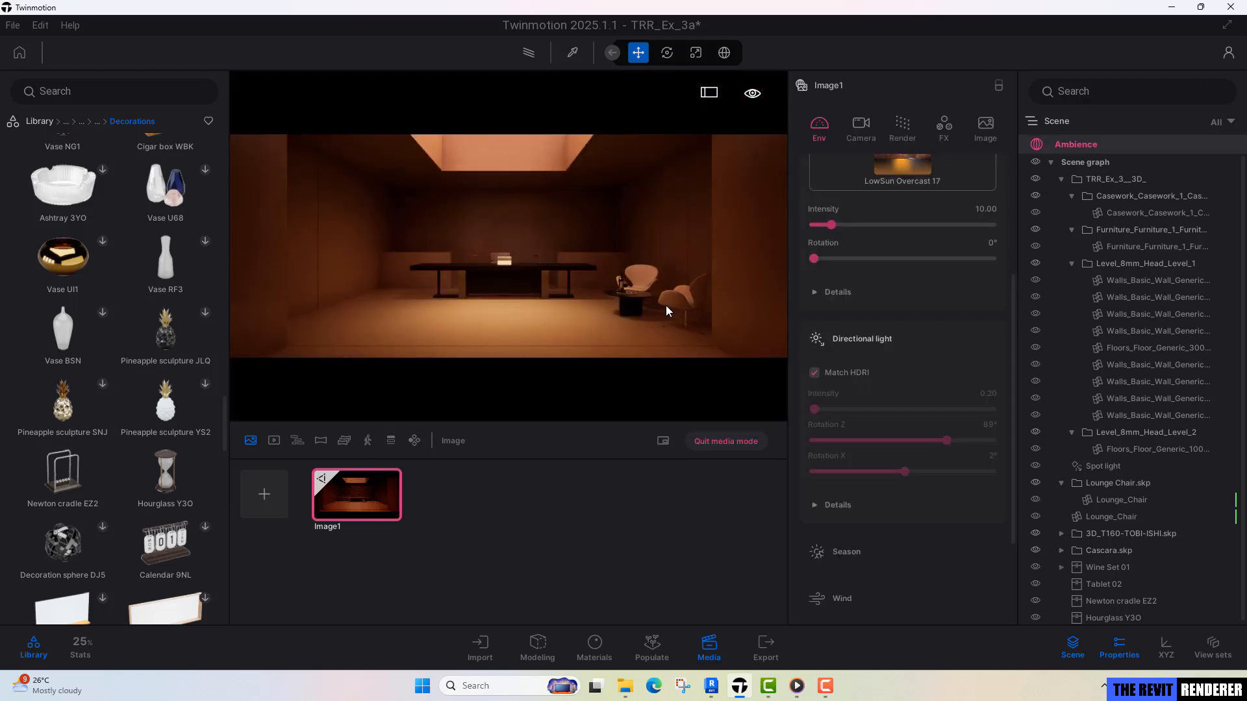
left_click(732, 441)
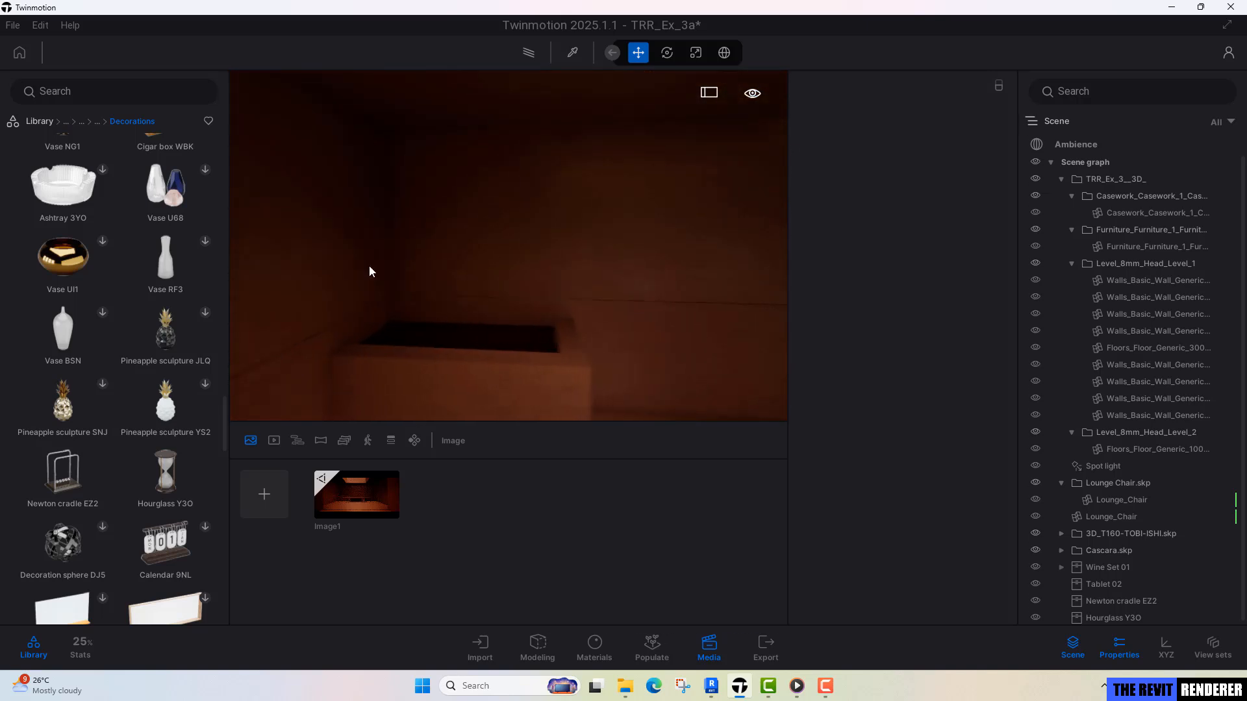
left_click(97, 121)
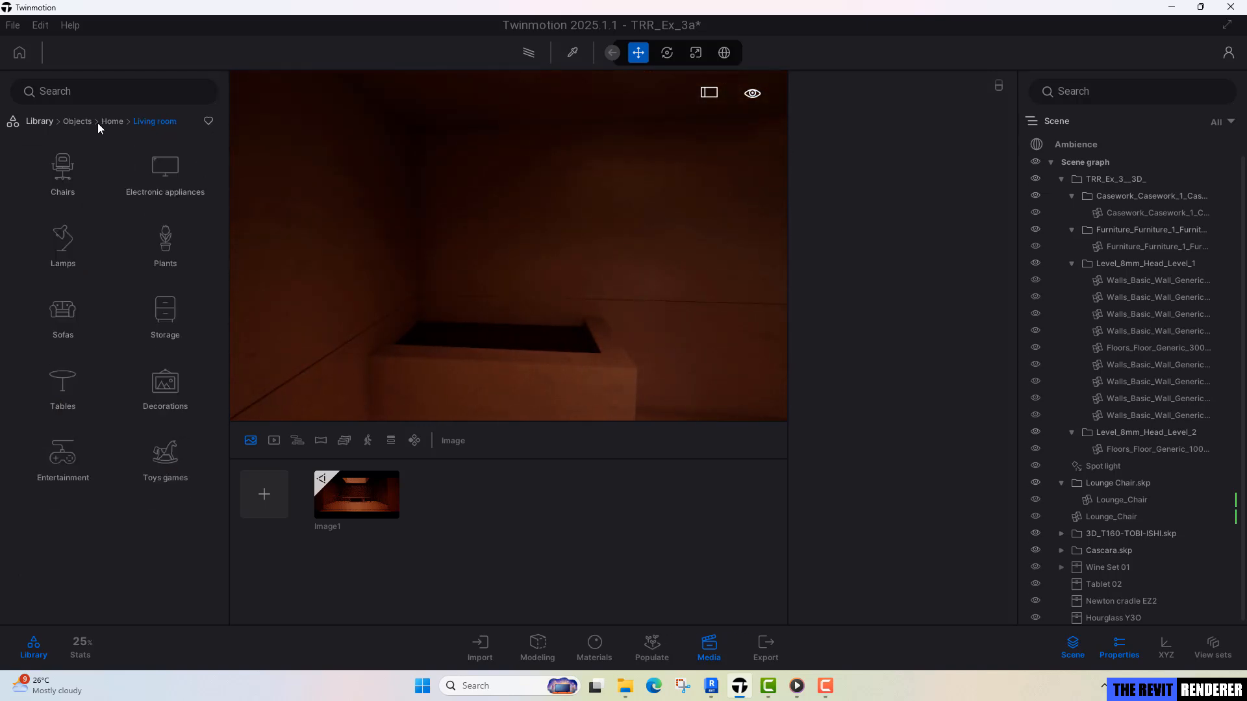
left_click(162, 256)
scroll(120, 360, "down", 2)
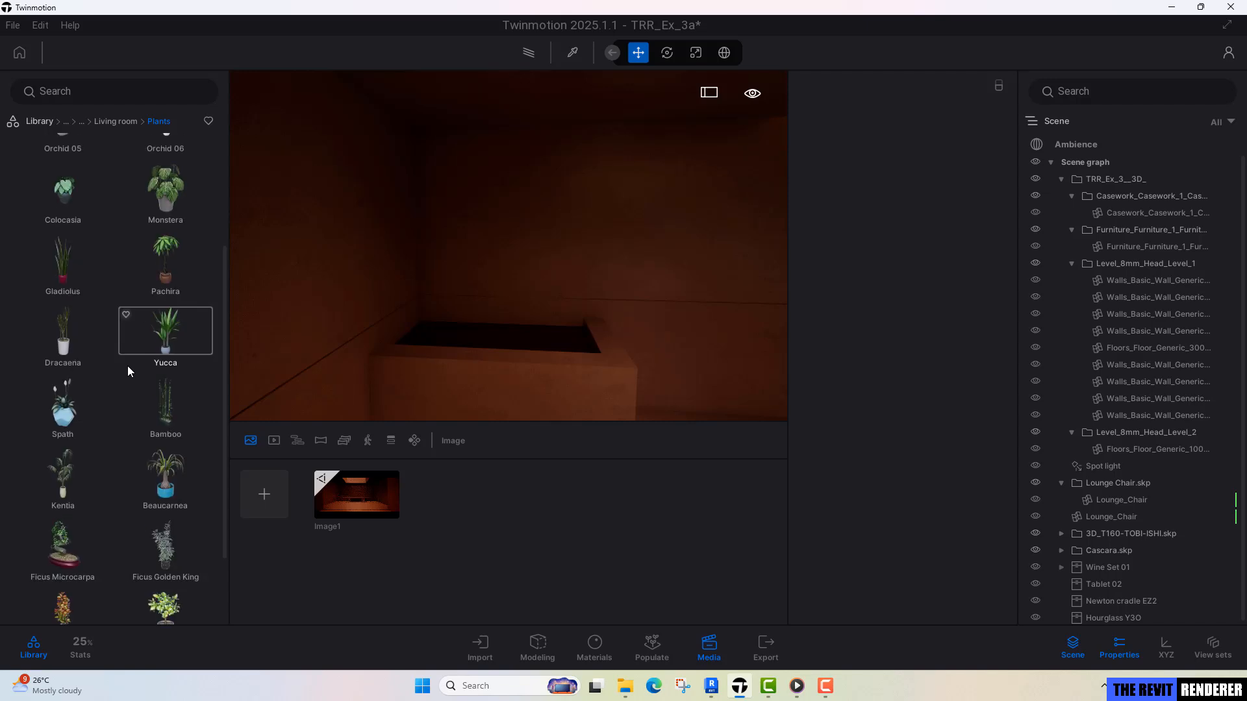
right_click_drag(593, 241, 610, 253)
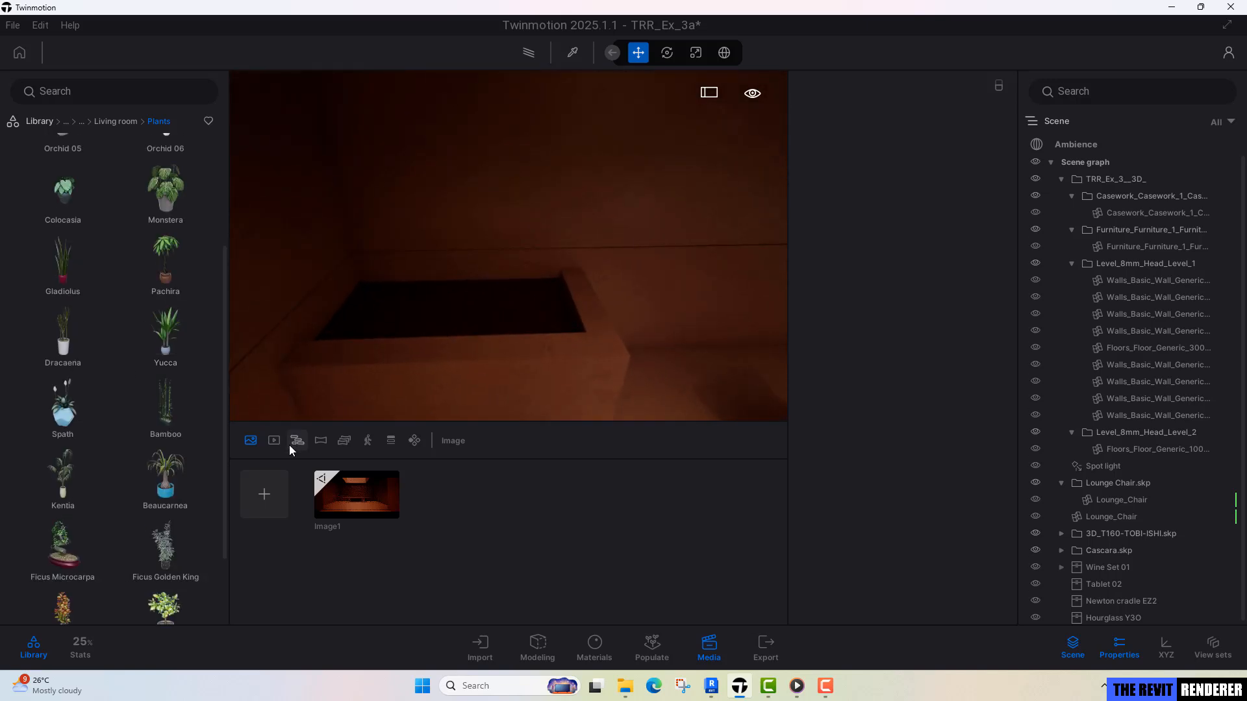
left_click_drag(168, 416, 538, 354)
Scale the bamboo down uniformly so that it fits inside the planter box.
scroll(537, 355, "down", 2)
right_click_drag(537, 354, 628, 372)
left_click(697, 54)
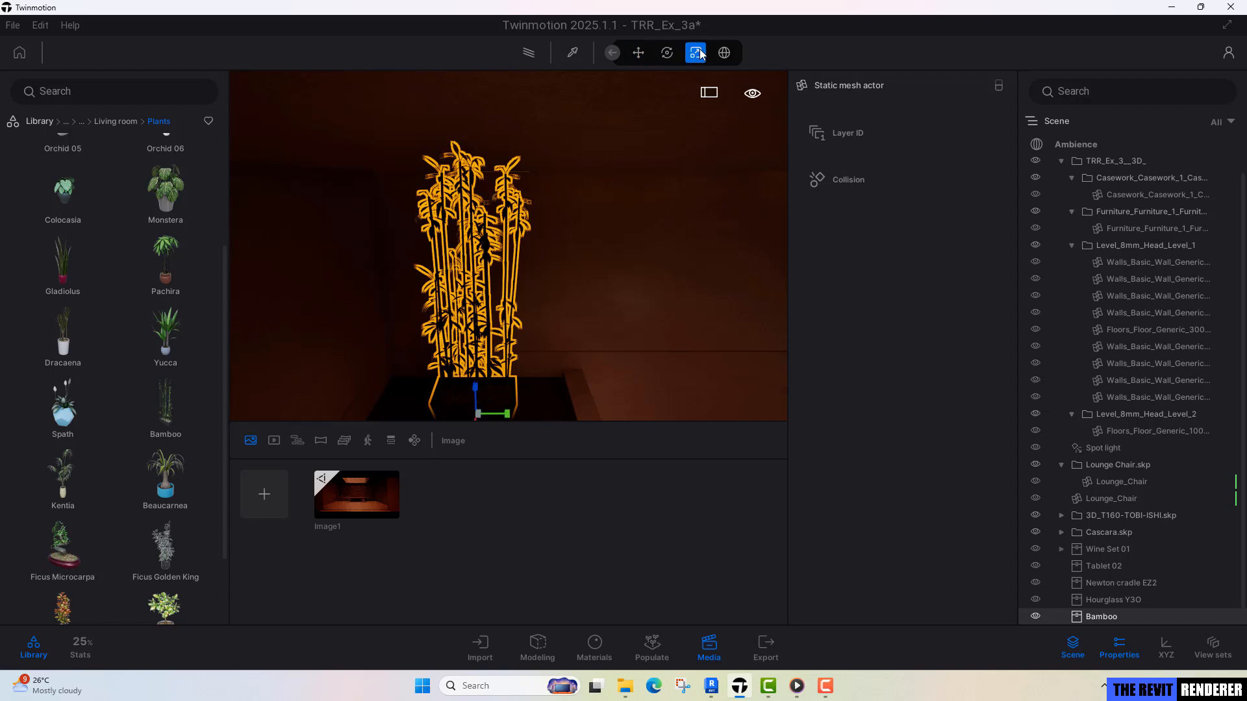
left_click_drag(482, 422, 480, 416)
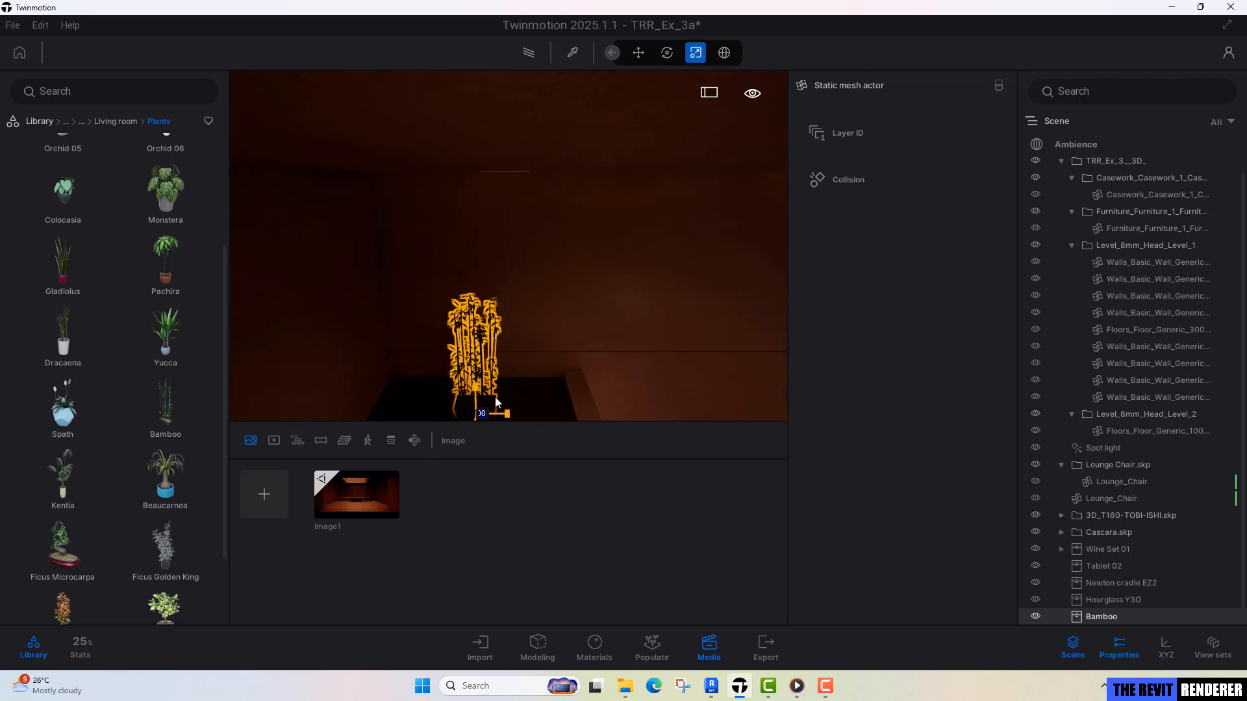
Create one instance of the bamboo in the opposite planter box at 498.43 cm spacing and rotate it.
right_click_drag(515, 339, 588, 376)
left_click(638, 60)
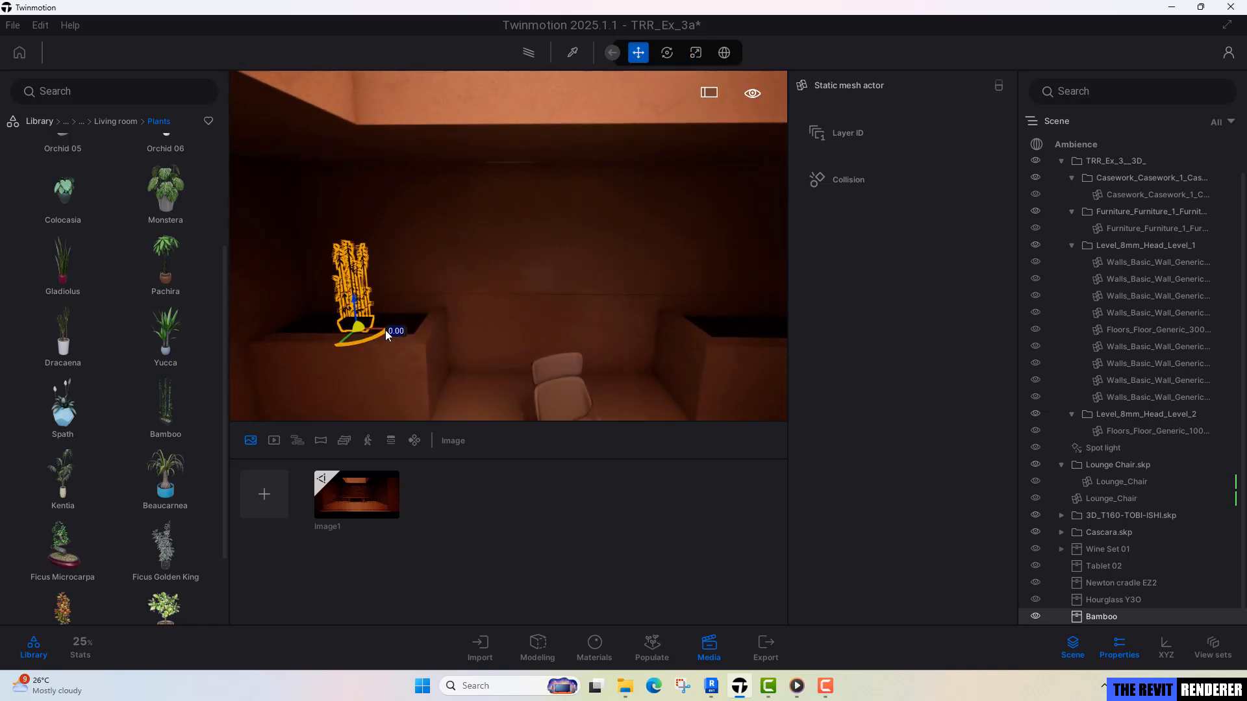
left_click_drag(377, 333, 770, 340, "alt")
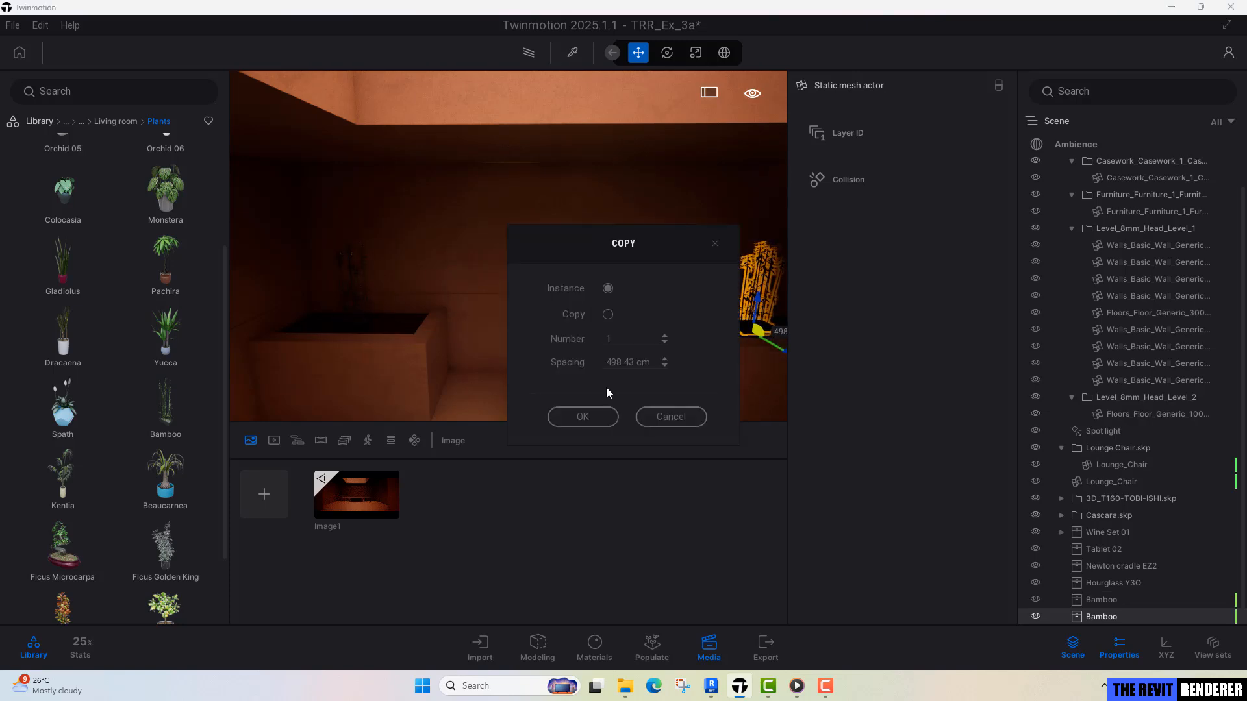
left_click(584, 416)
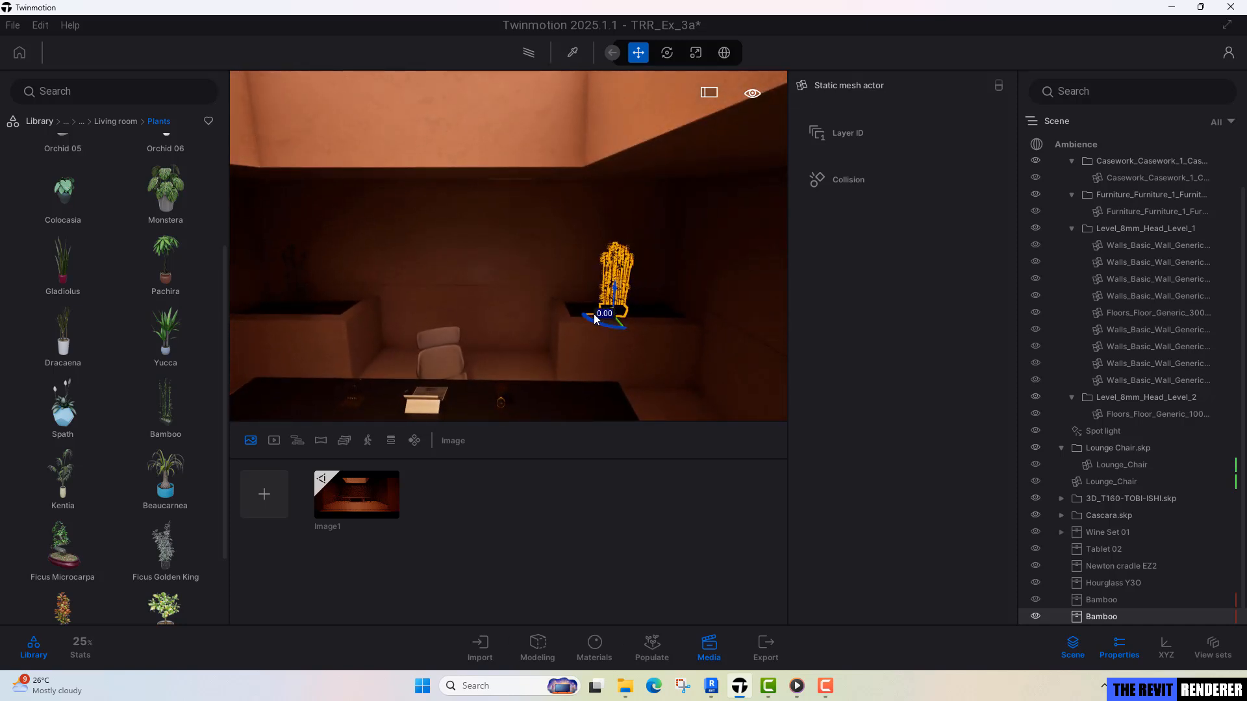
left_click_drag(594, 314, 604, 314)
key("a")
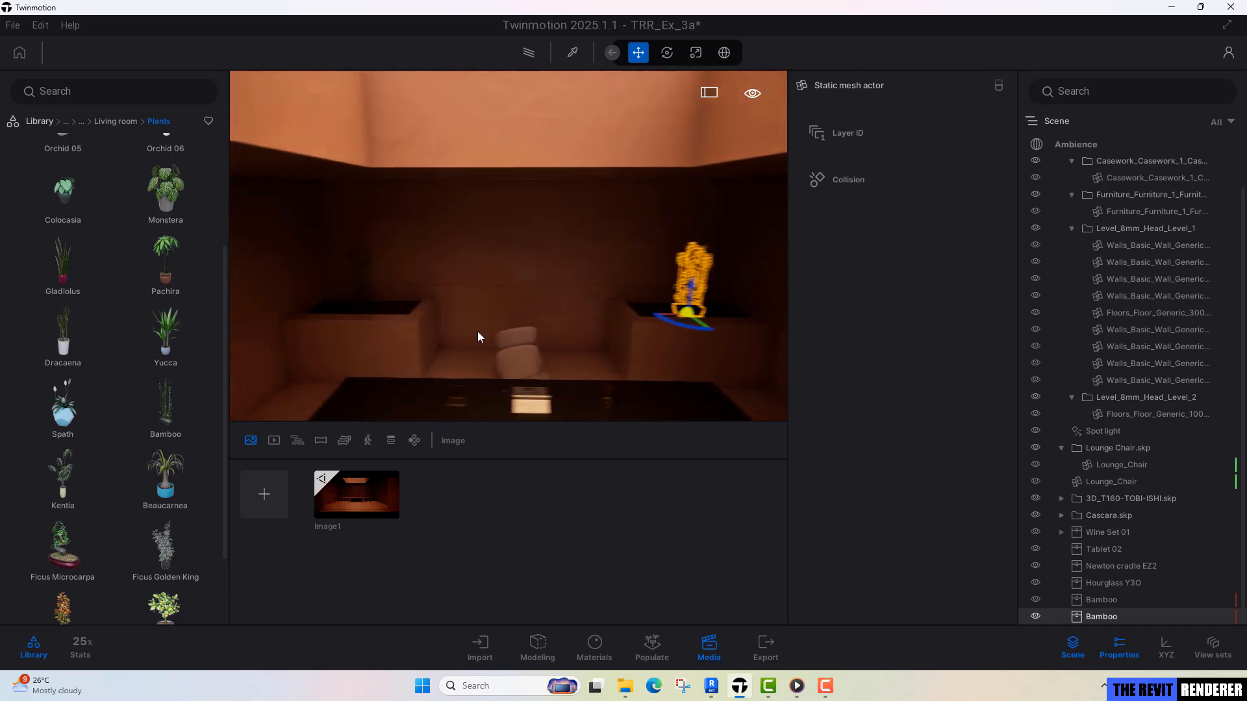
Check the saved Image1 view with the bamboo deselected against the Bladerunner 2049 Luv Office reference video in Media Player.
left_click(357, 495)
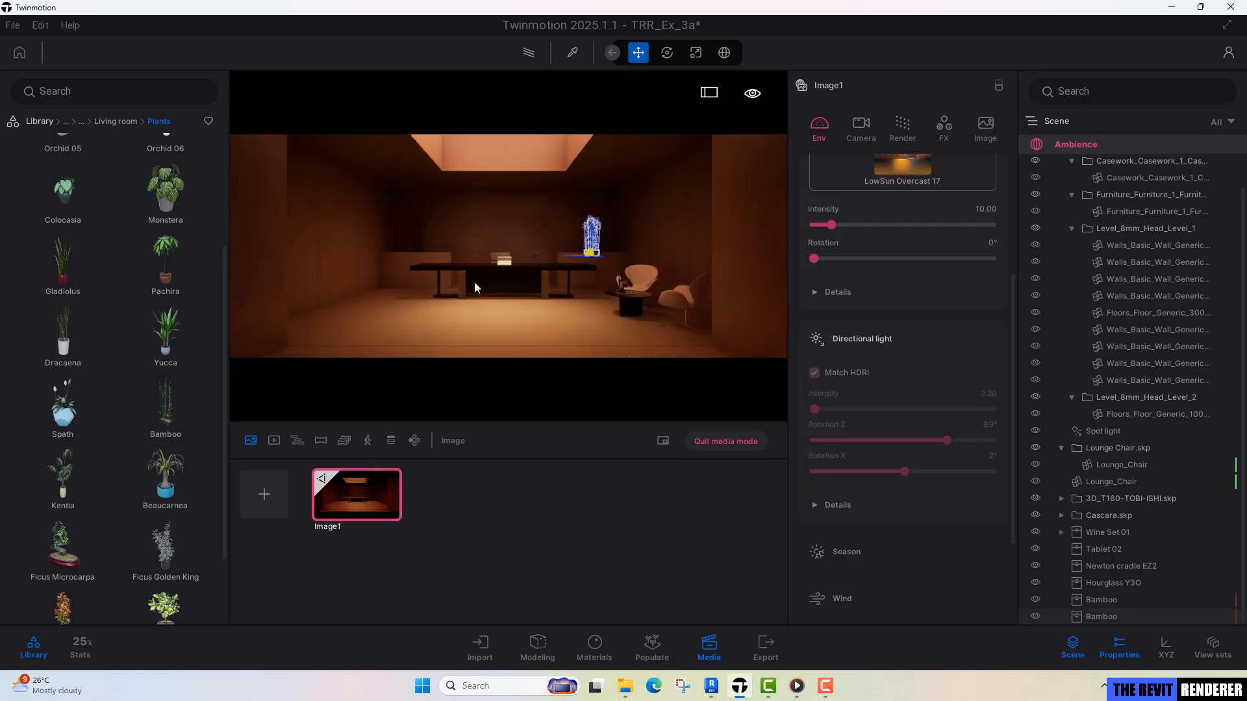
key("Escape")
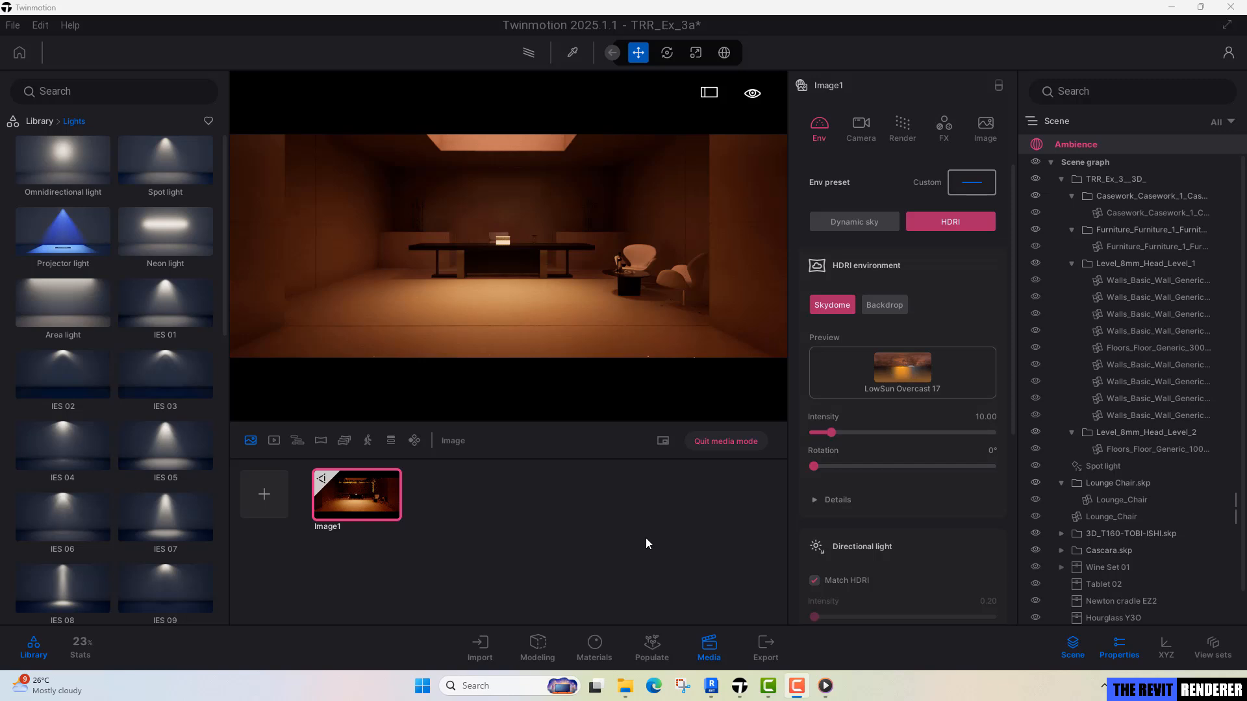
left_click(825, 687)
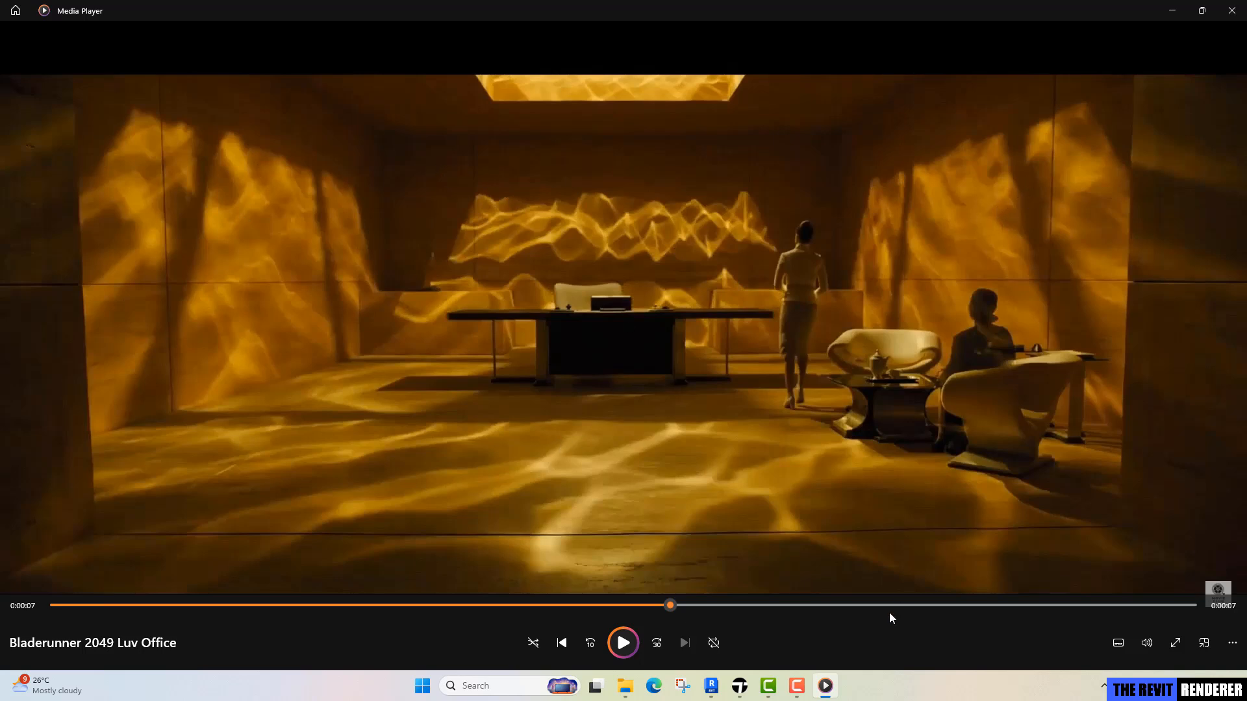
left_click(739, 686)
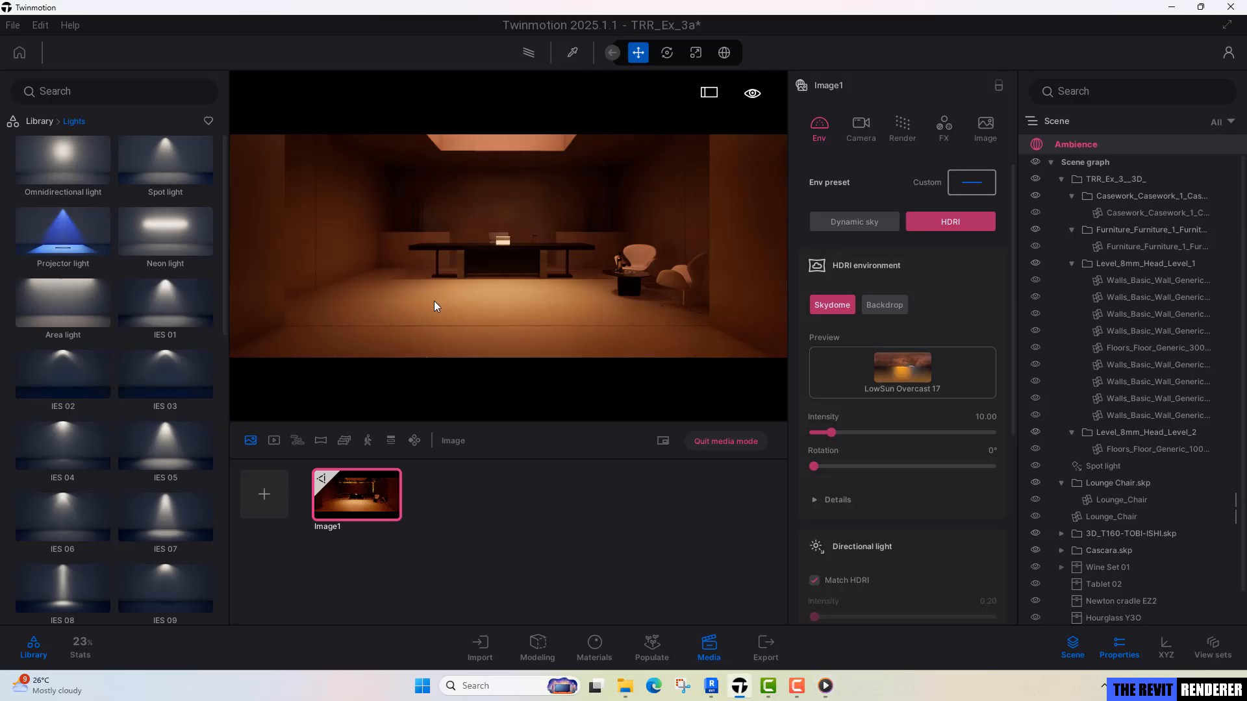
Exit media mode and place a Projector light from the Lights library on the floor in front of the desk.
left_click(717, 442)
scroll(517, 286, "up", 5)
scroll(517, 286, "down", 3)
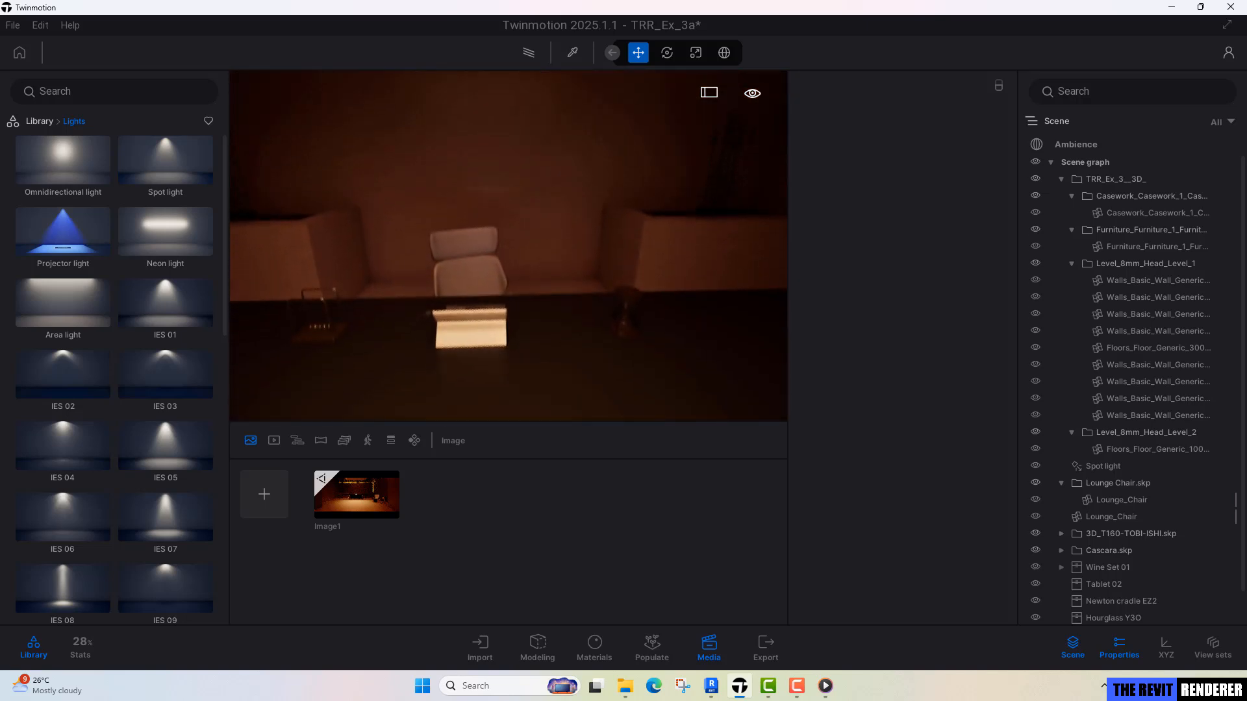
right_click_drag(517, 285, 448, 253)
scroll(508, 318, "down", 3)
left_click(38, 122)
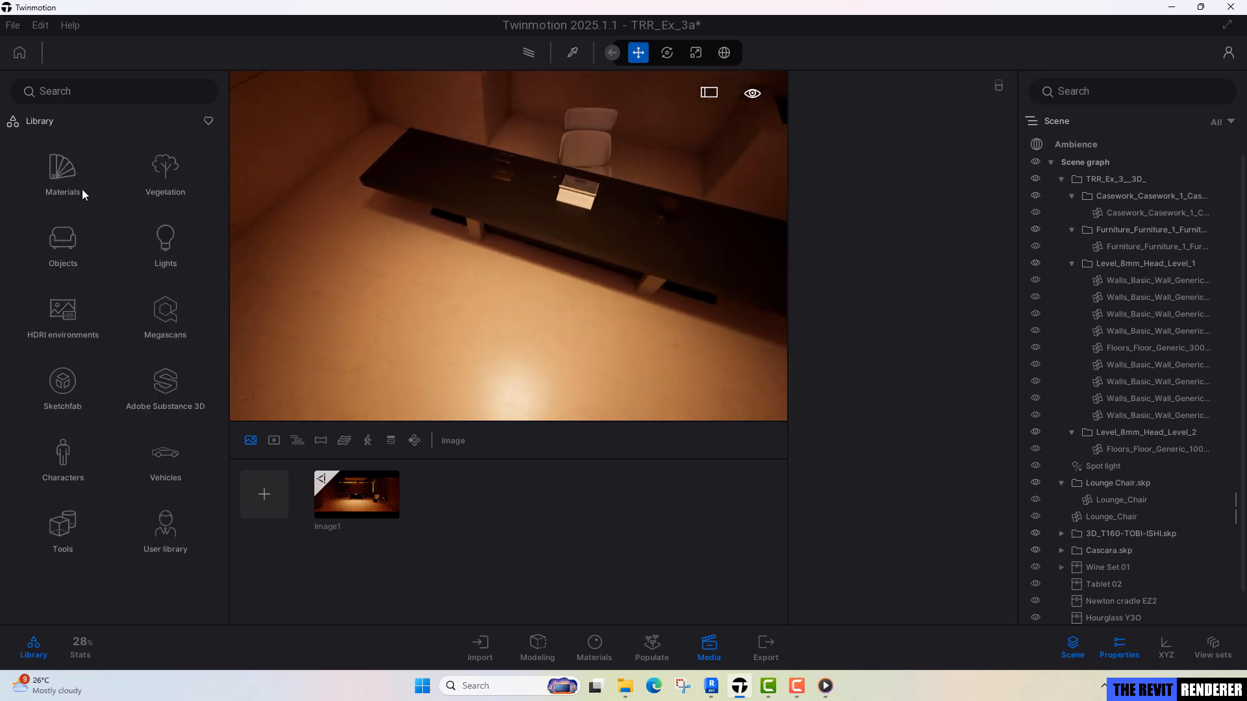
left_click(159, 247)
right_click_drag(402, 286, 467, 286)
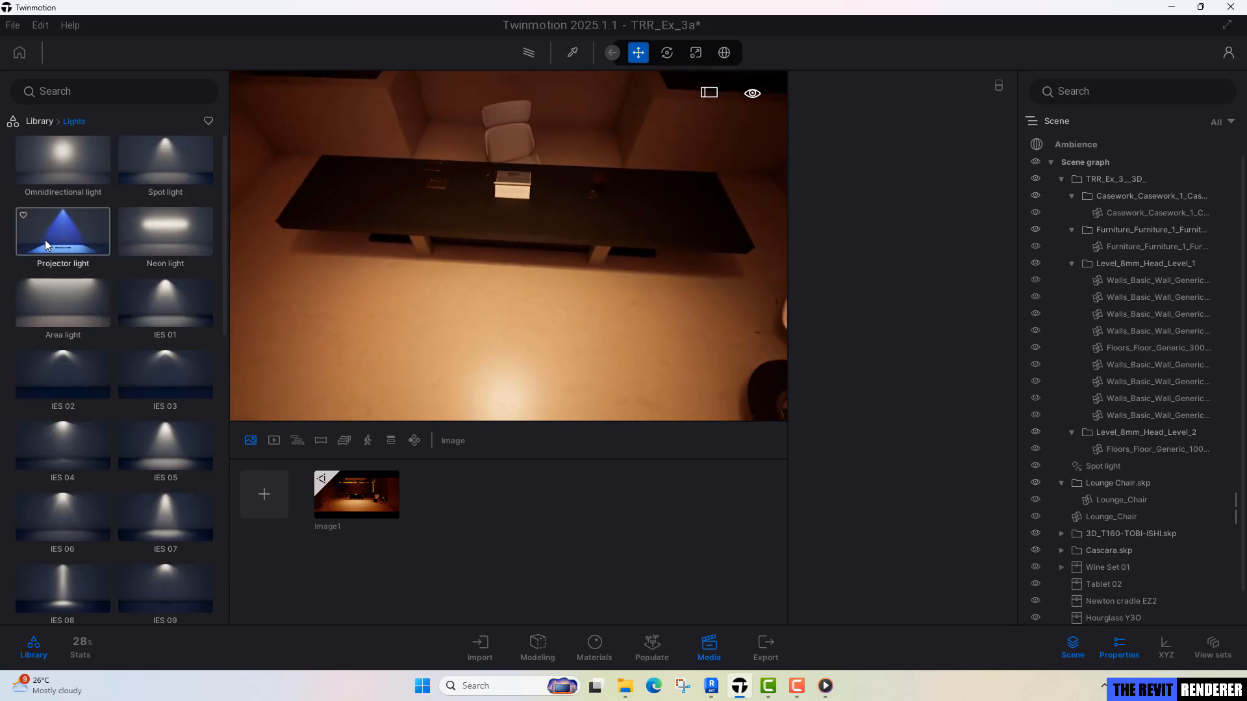
left_click_drag(44, 239, 507, 344)
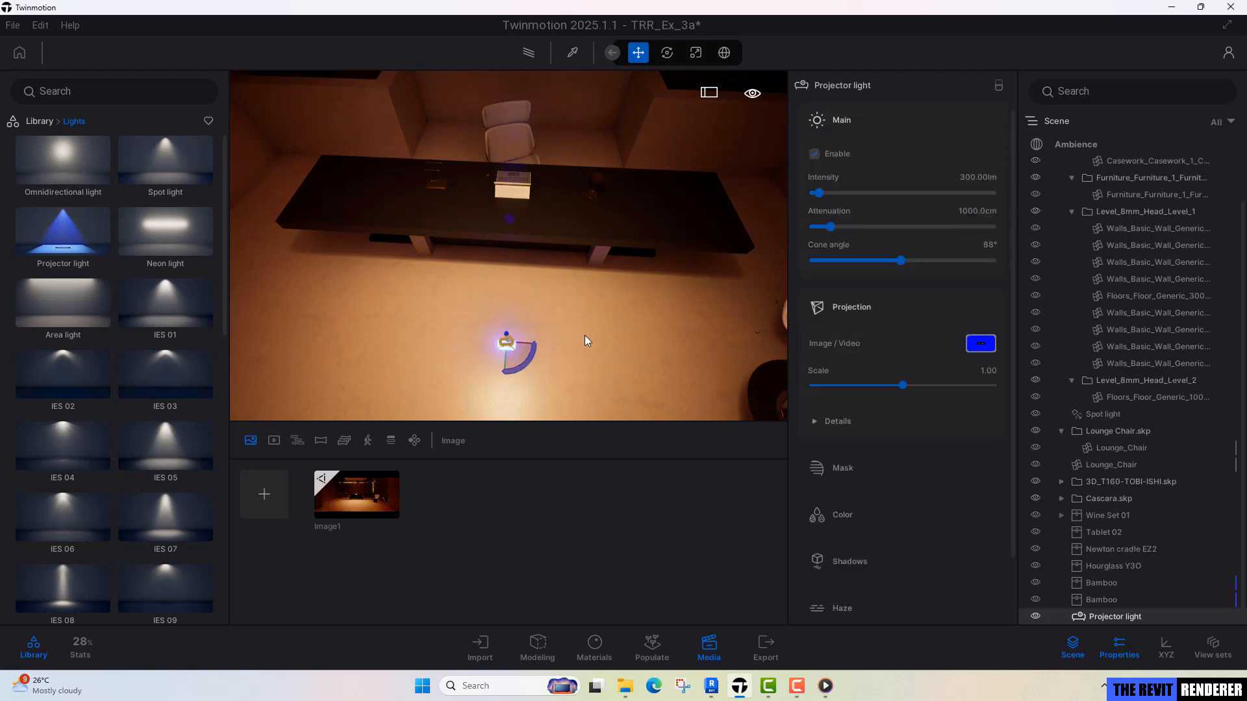
Raise the projector light vertically from the floor into the ceiling's skylight opening.
mouse_move(584, 335)
right_mouse_down()
mouse_move(583, 260)
mouse_move(584, 336)
right_mouse_up()
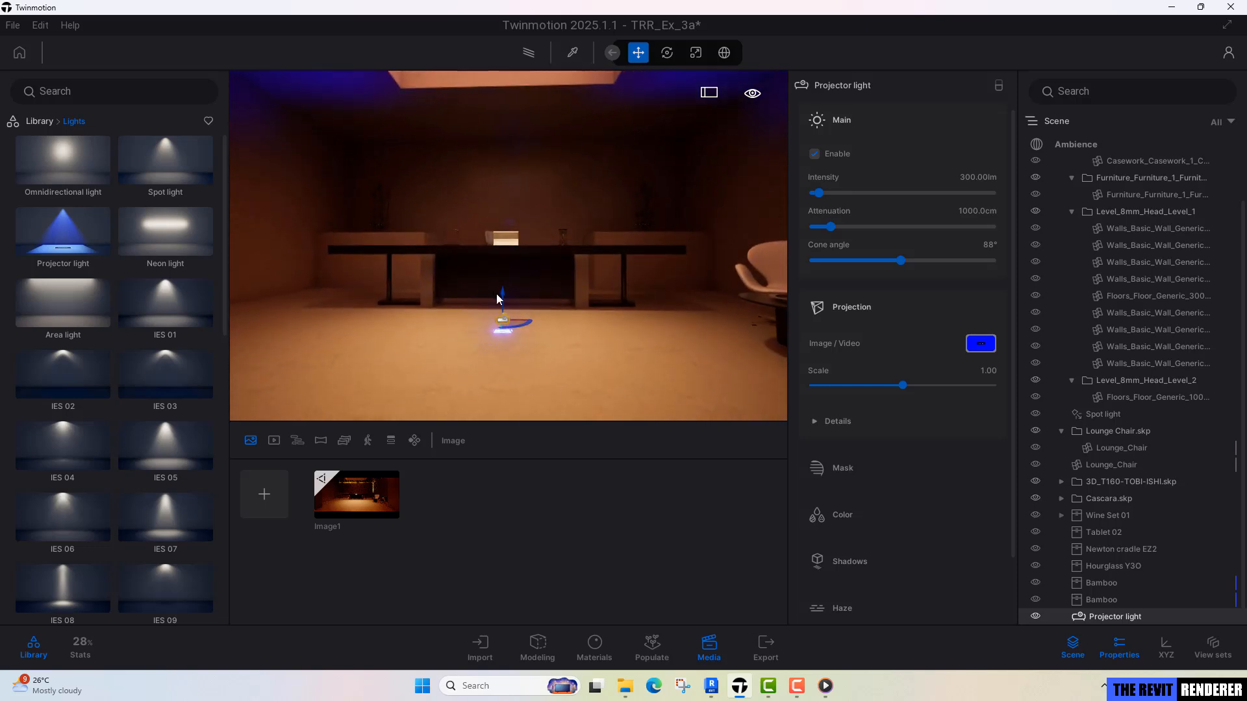
left_click_drag(501, 294, 509, 40)
middle_click_drag(504, 117, 499, 192)
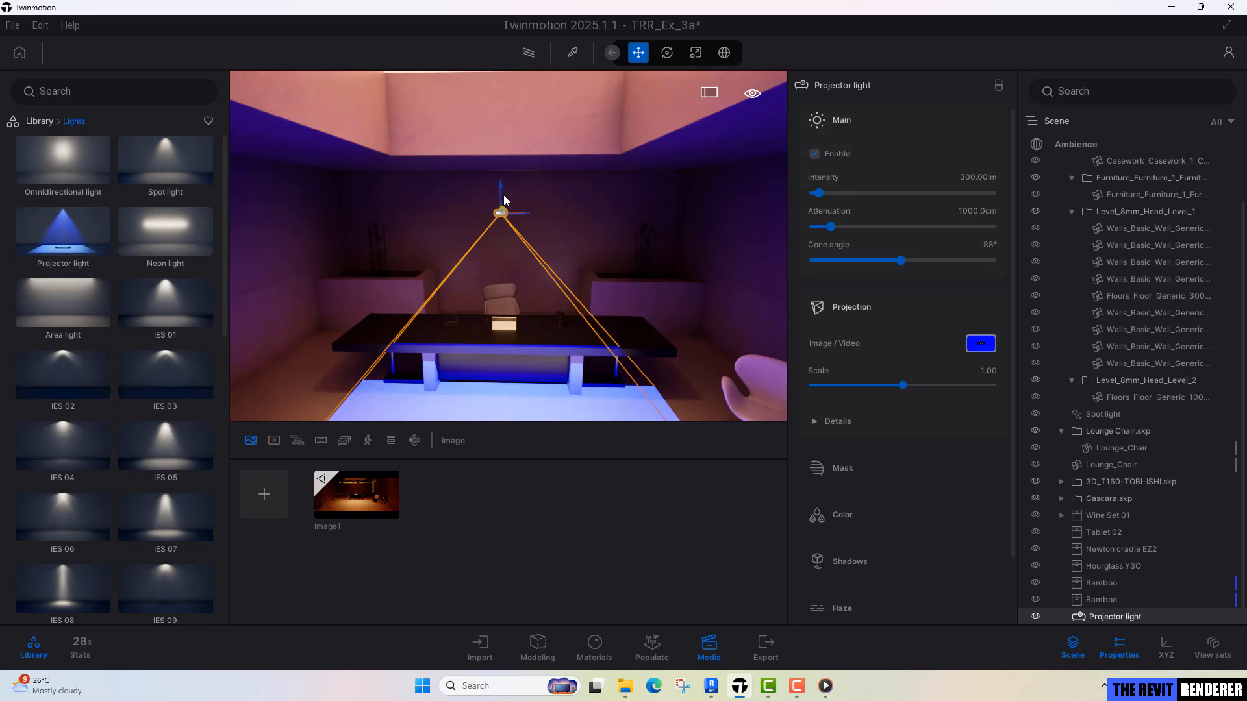
left_click_drag(503, 194, 507, 76)
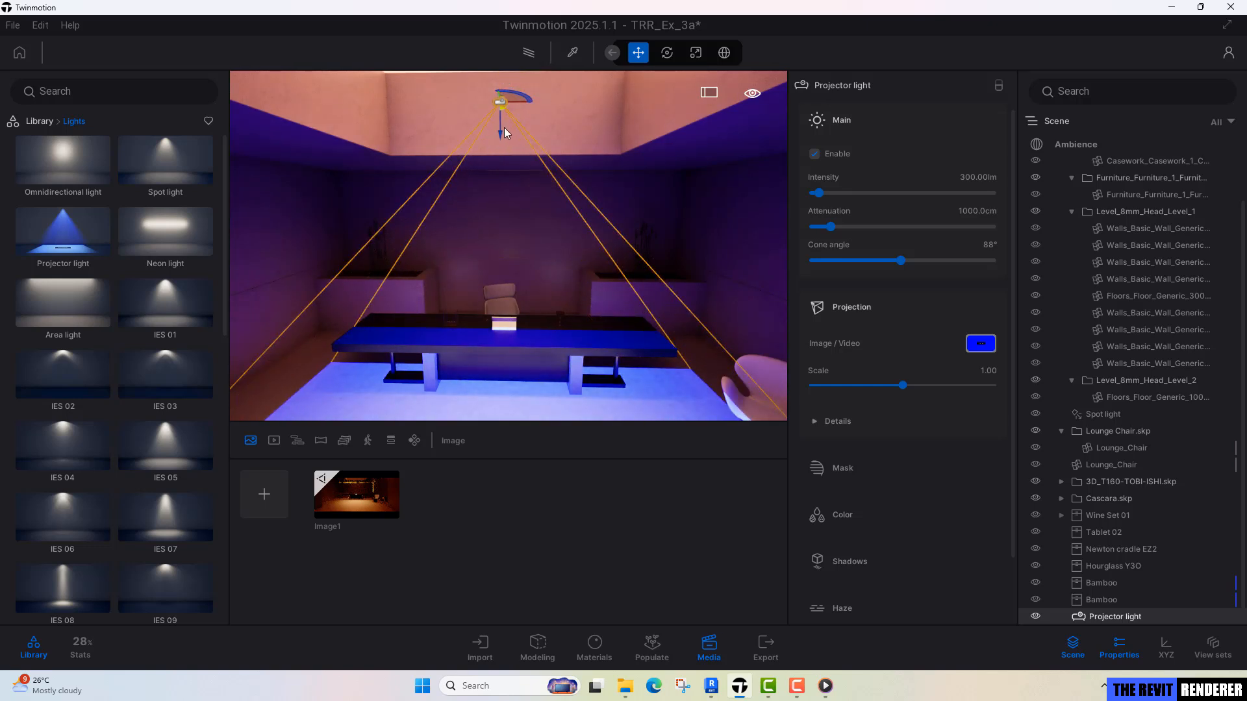
left_click_drag(500, 131, 501, 138)
right_click_drag(501, 138, 509, 225)
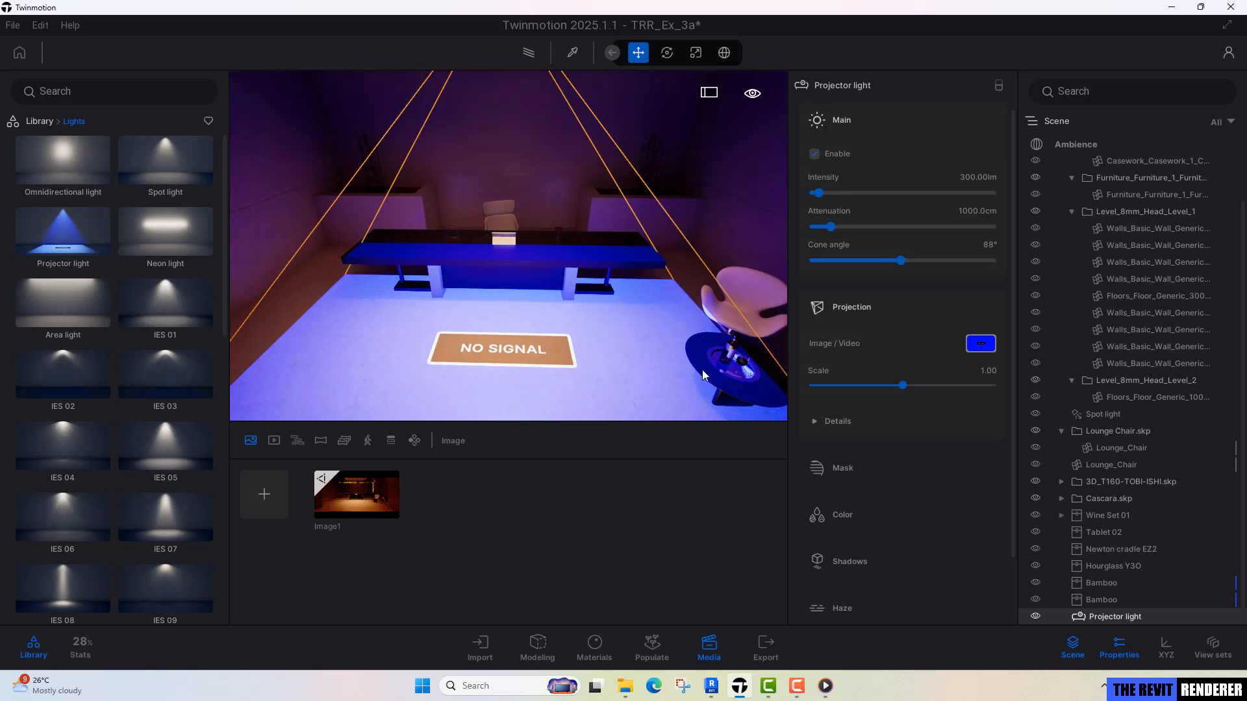
Load the video Water3 from the Exercise 3 Materials folder Water3 as the projector light's projection.
left_click(976, 348)
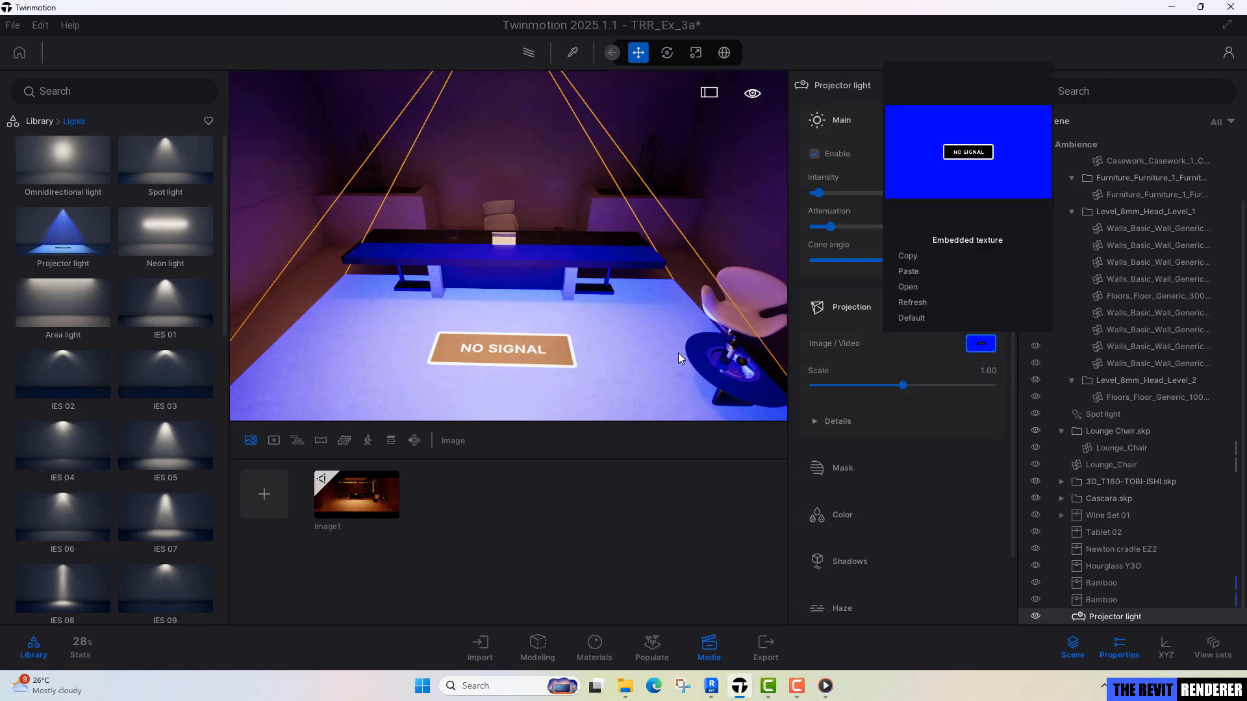
left_click(907, 290)
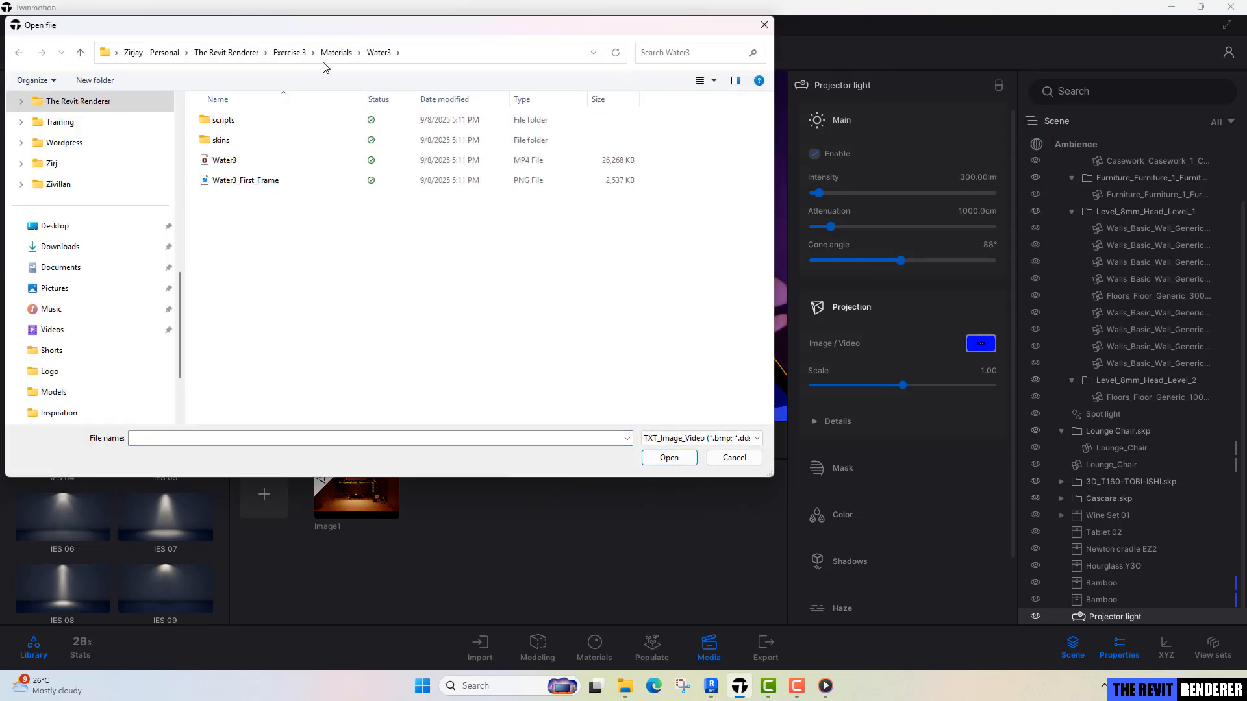
left_click(289, 52)
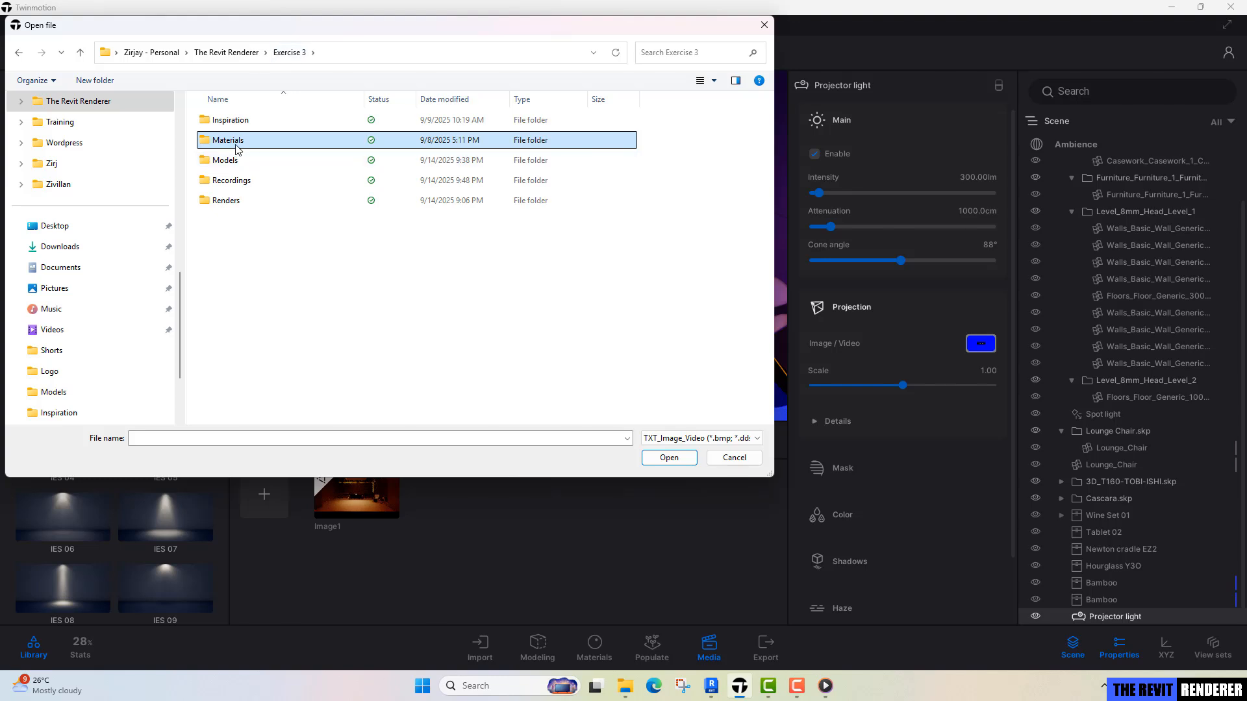
double_click(237, 144)
left_click(235, 162)
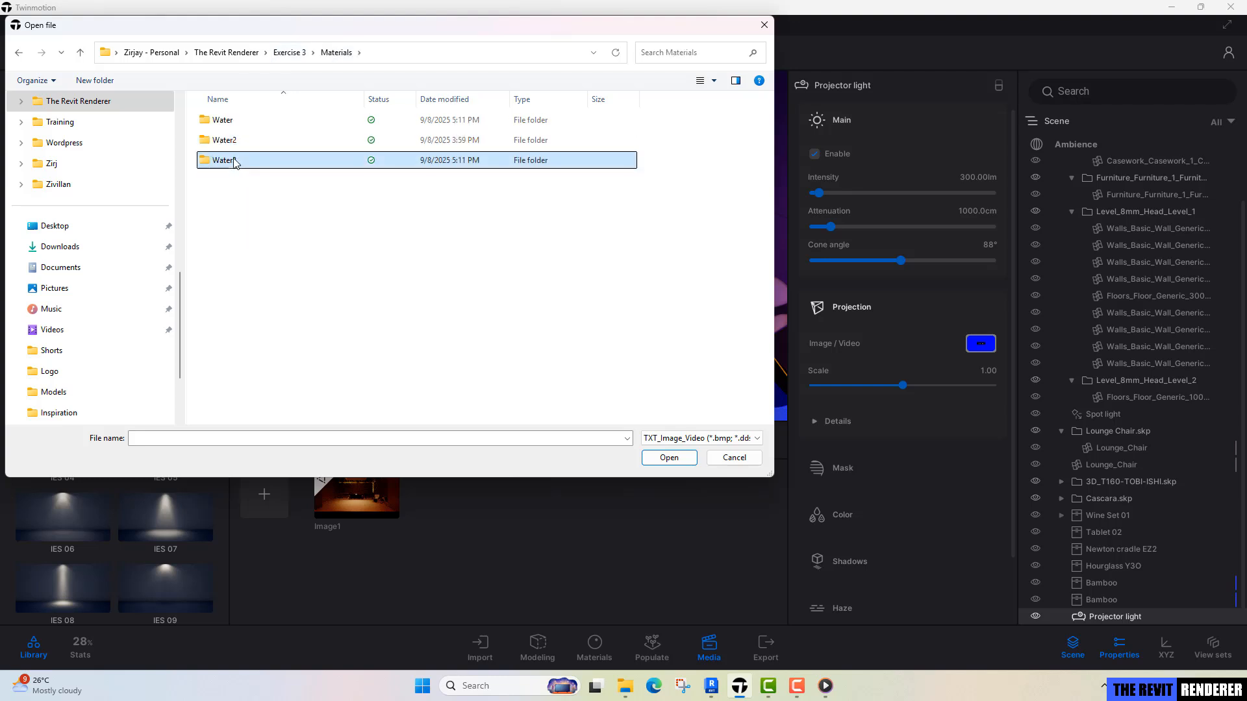
double_click(235, 162)
left_click(233, 166)
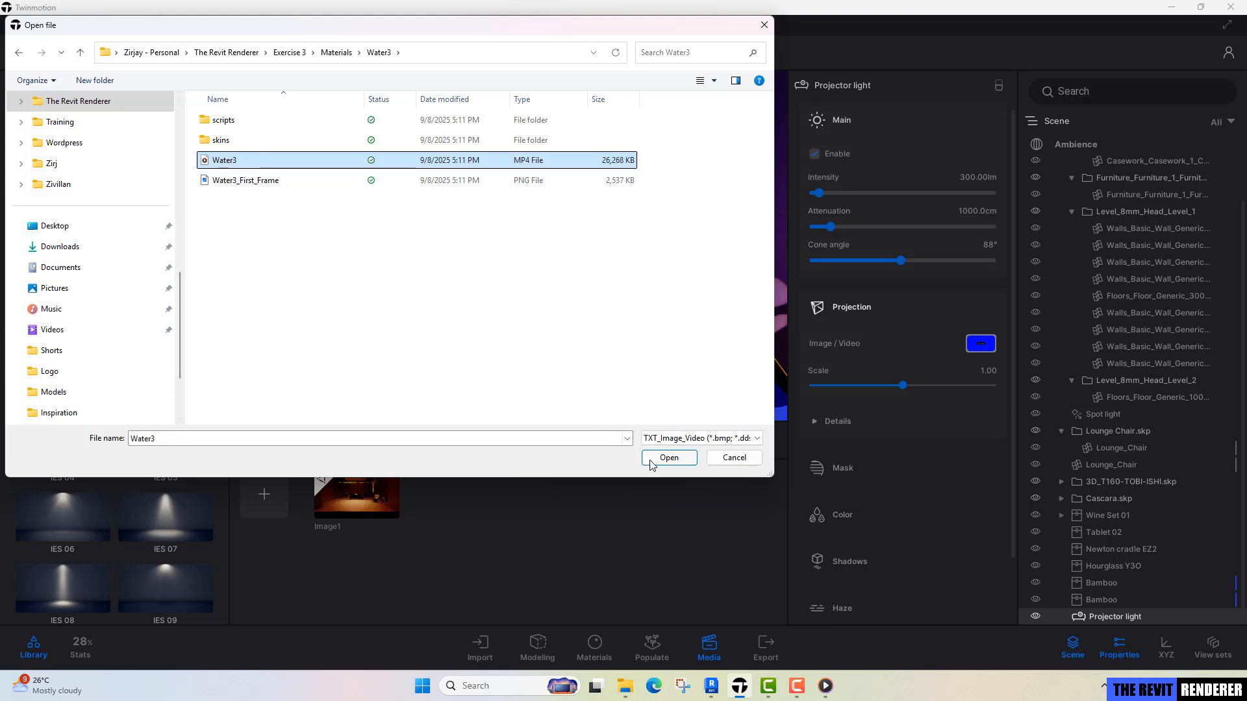
left_click(669, 457)
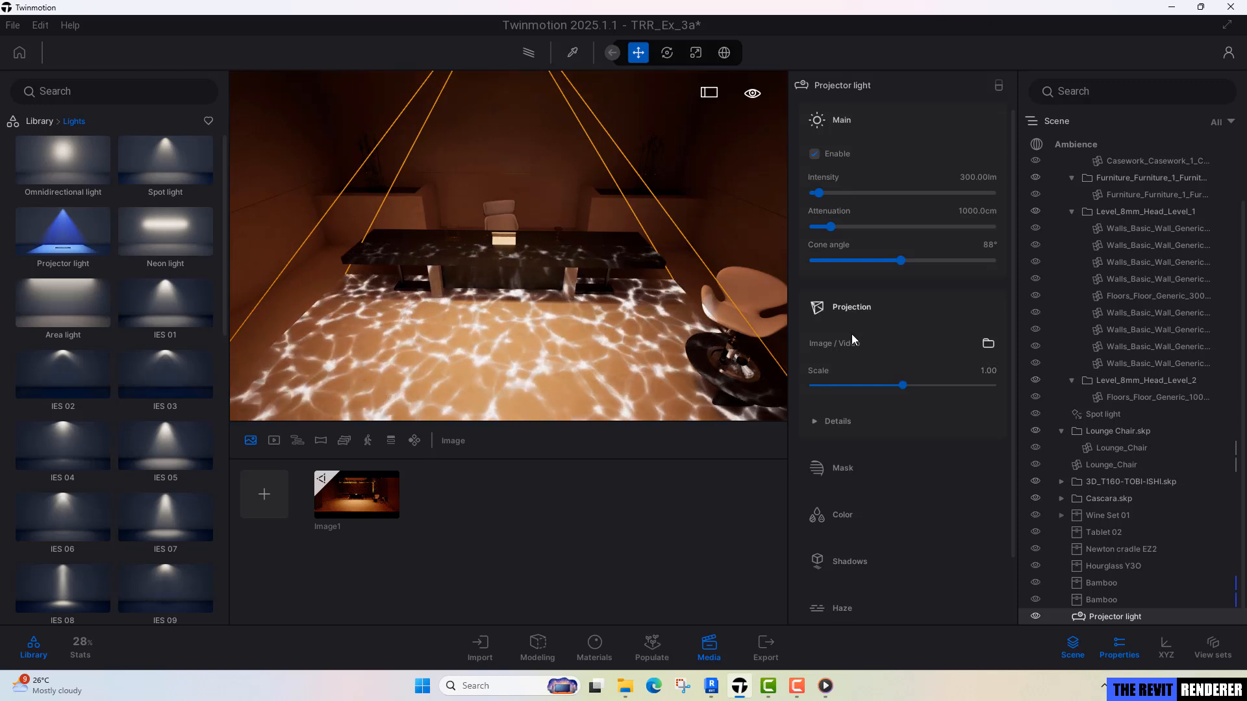
Set the projector light's color to yellow FFDD68 and compare the result with the reference video.
scroll(929, 401, "down", 2)
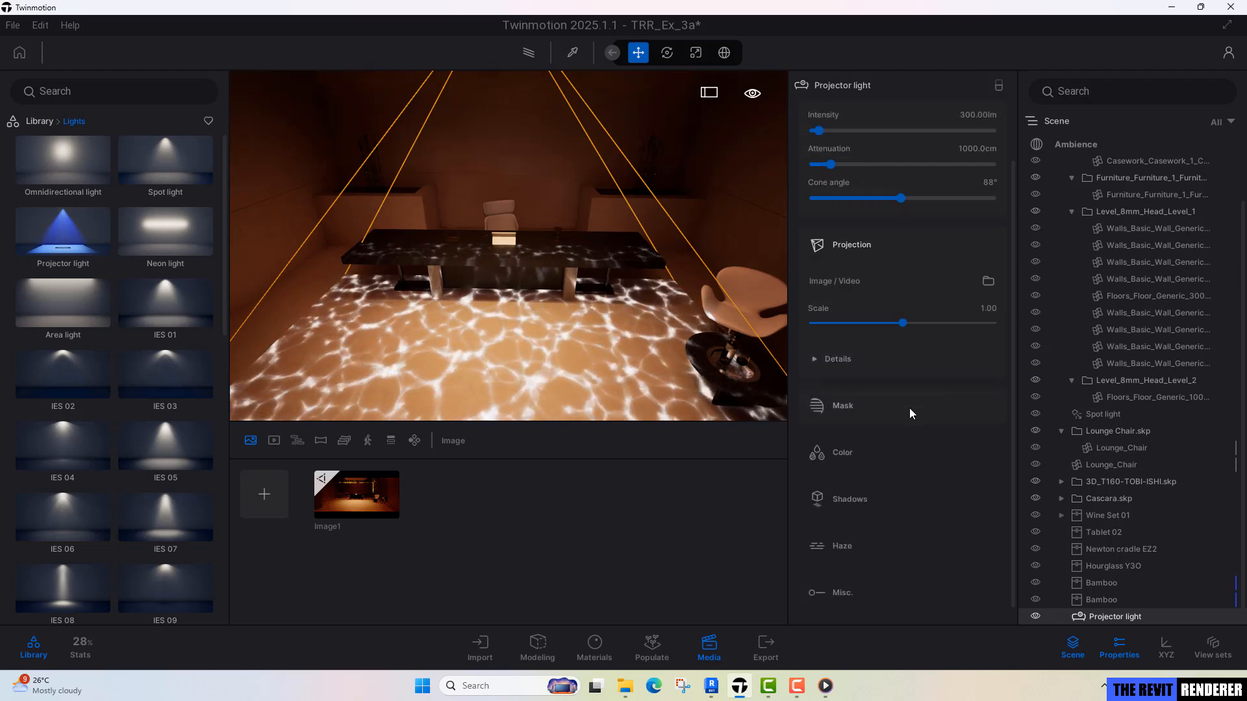
left_click(839, 434)
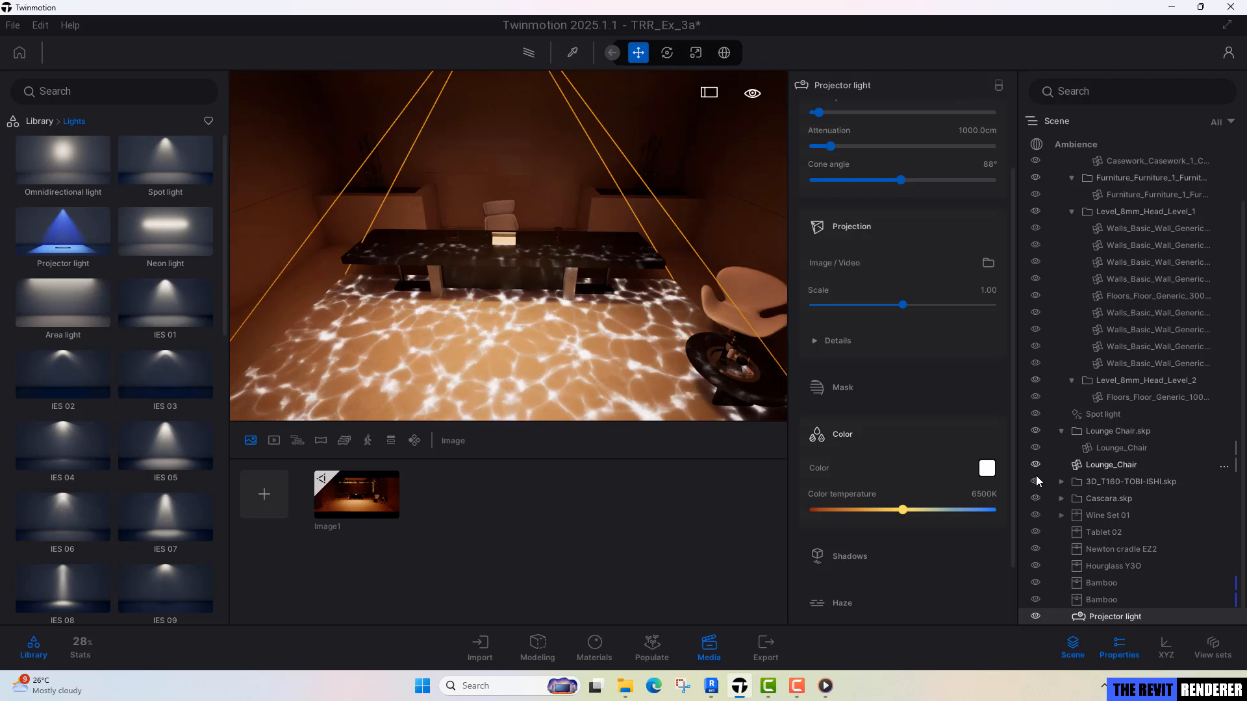
left_click(987, 468)
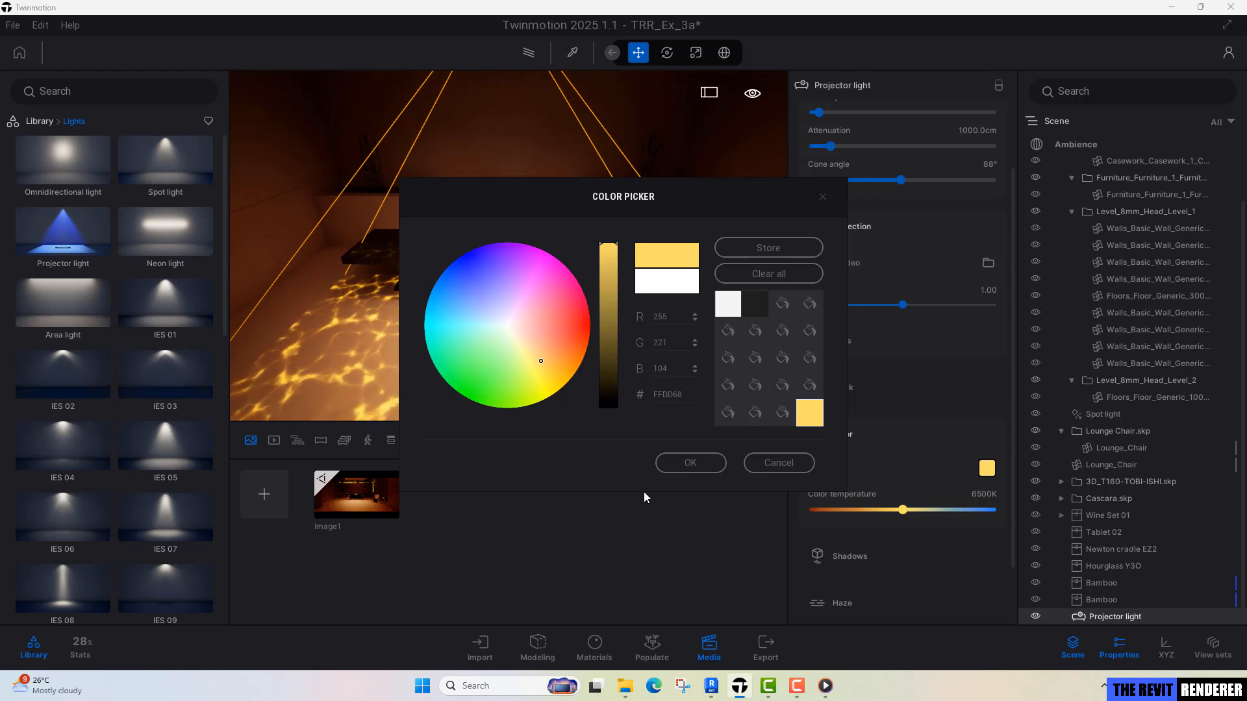
left_click(687, 463)
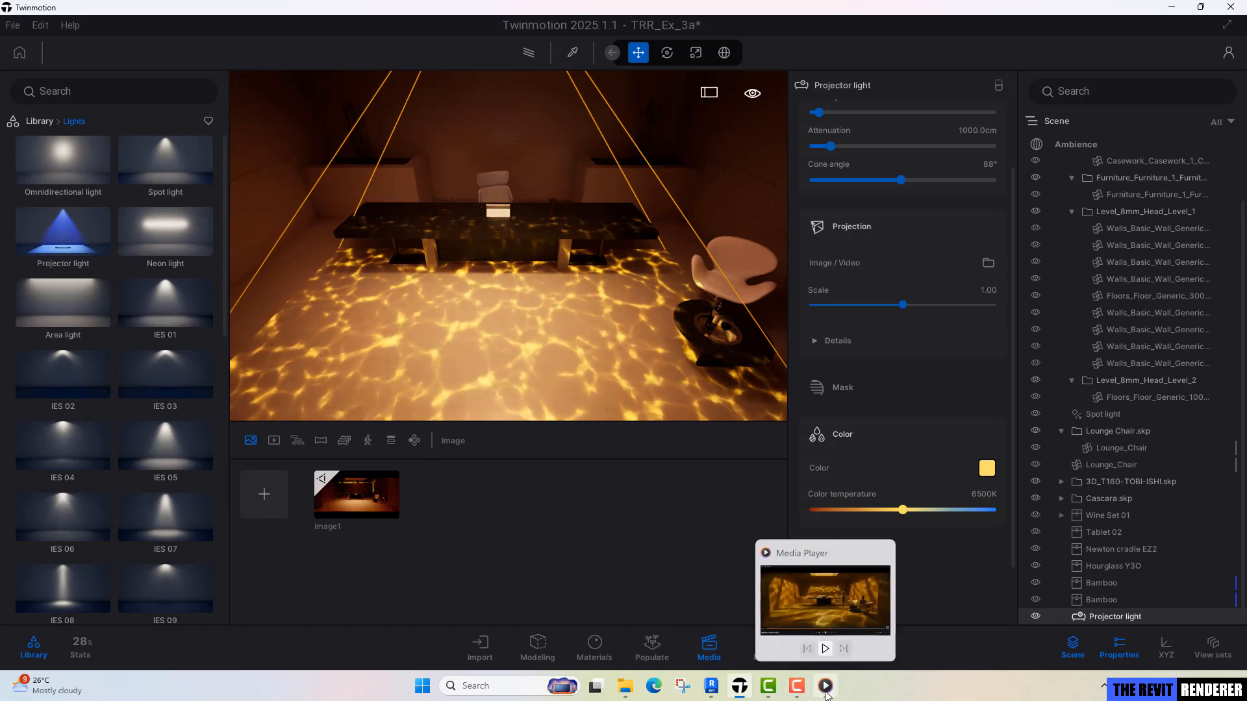
left_click(826, 687)
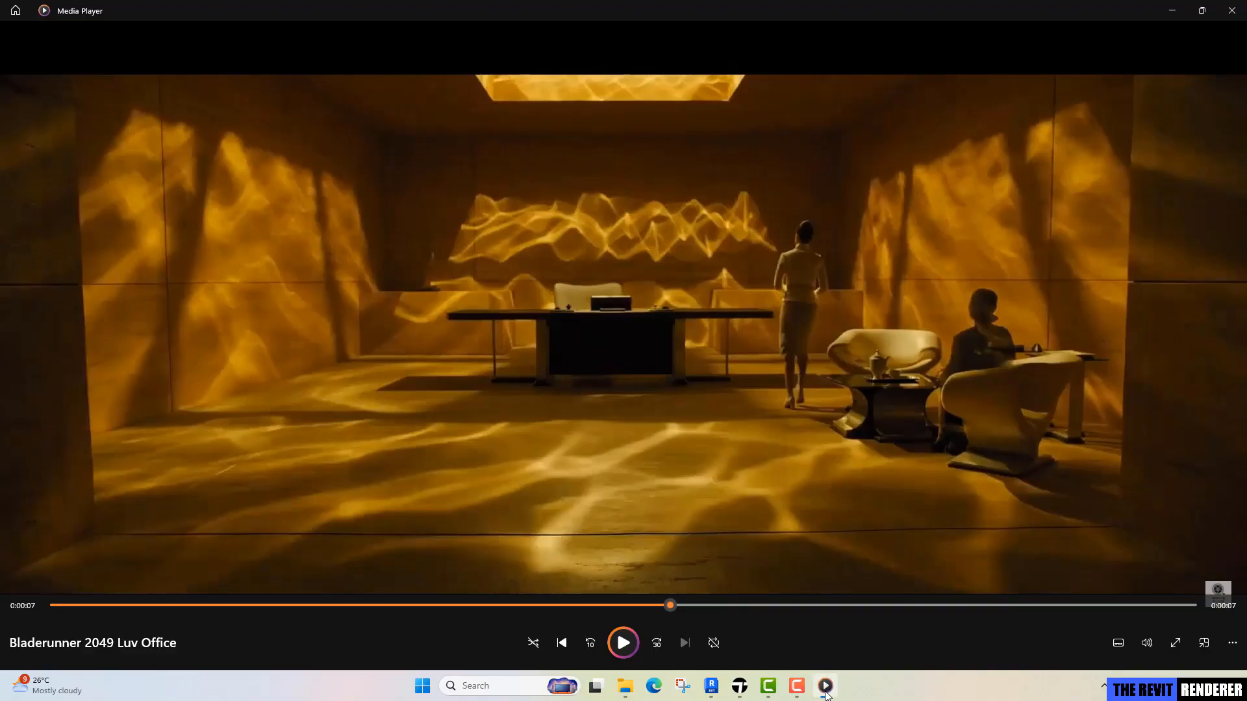
left_click(826, 688)
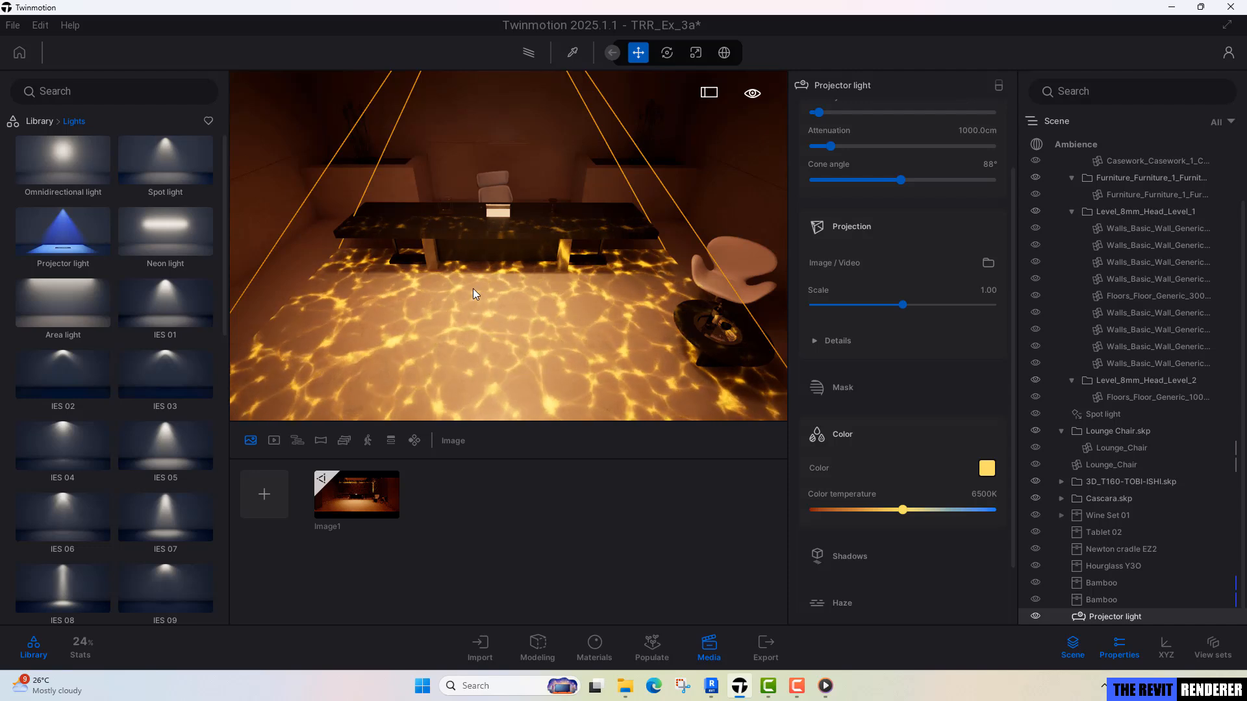
Enable shadows for the projector light.
right_click_drag(583, 330, 584, 227)
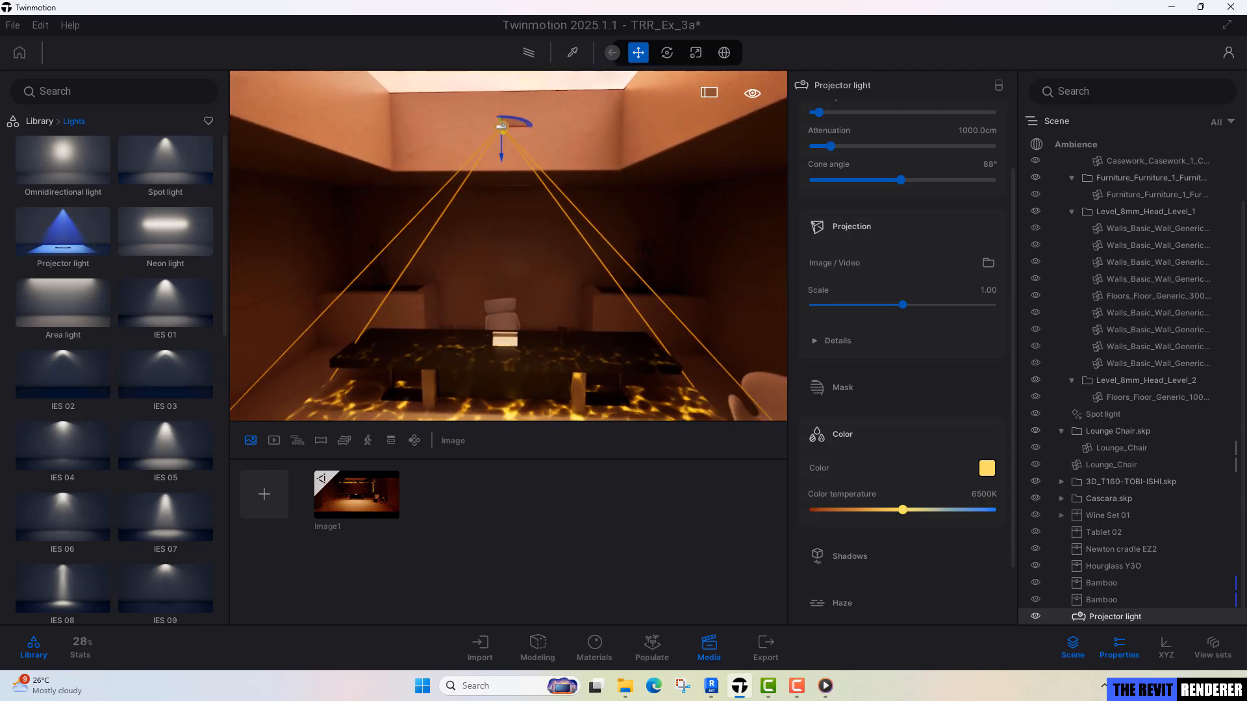
mouse_move(574, 310)
right_mouse_down()
mouse_move(578, 377)
mouse_move(581, 294)
right_mouse_up()
right_click_drag(727, 313, 704, 326)
left_click(857, 552)
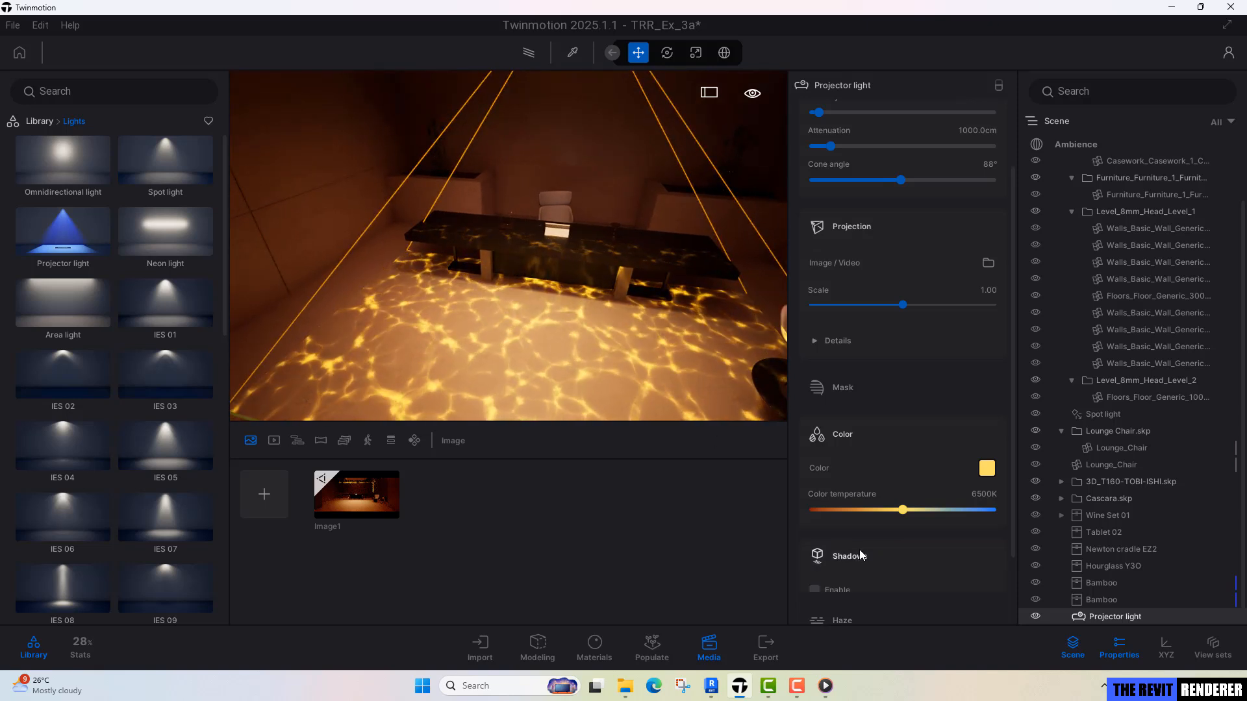
left_click(844, 590)
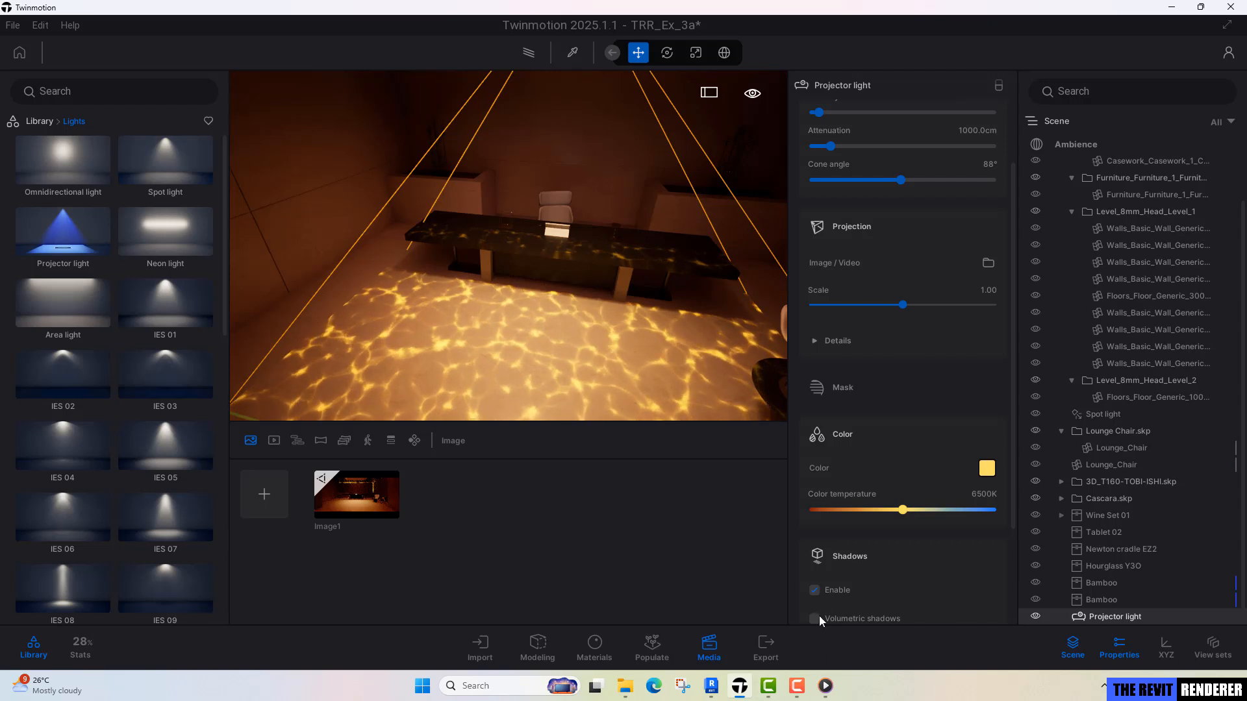
Widen the projector light's cone angle, trying 120° first and settling on 150°.
scroll(820, 592, "up", 2)
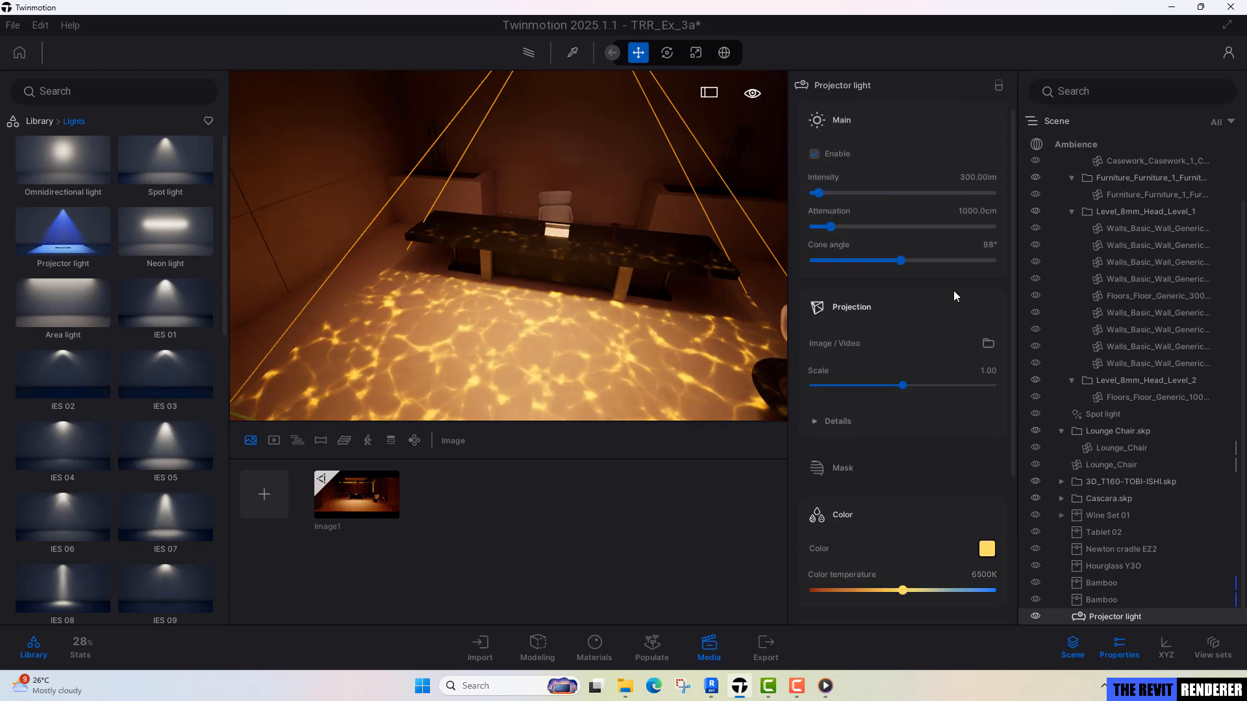
left_click(988, 245)
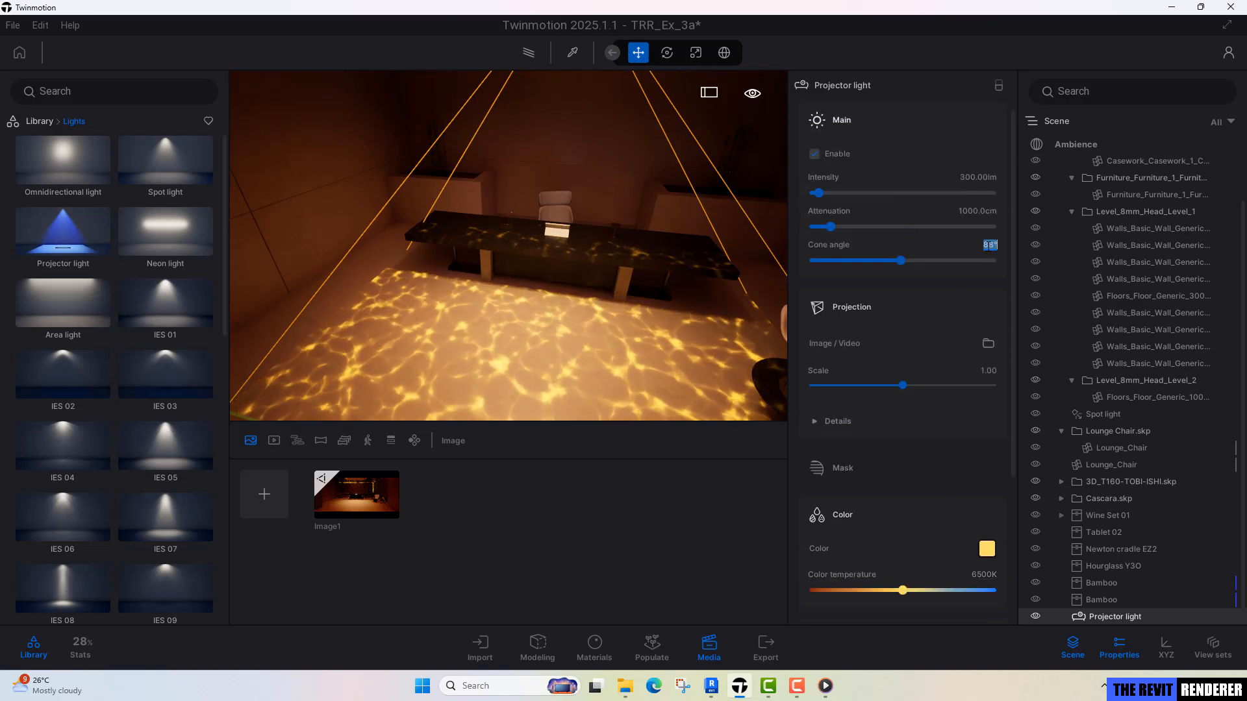
type("120")
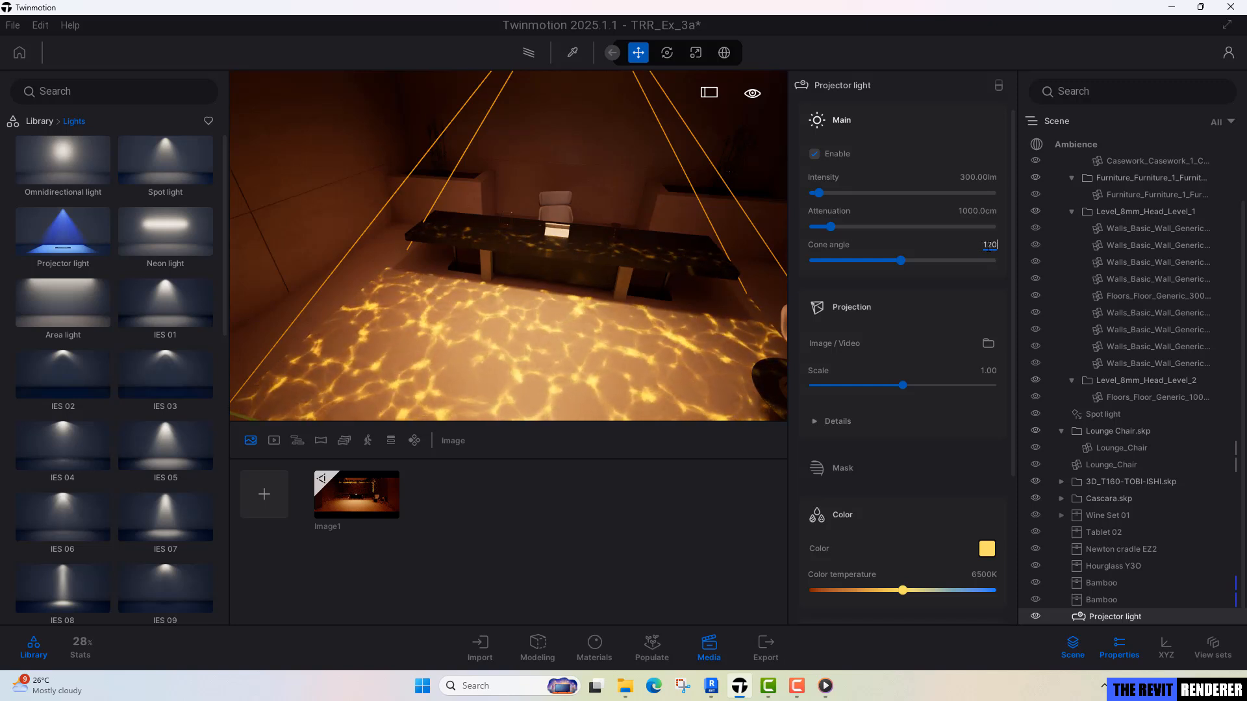
key("Return")
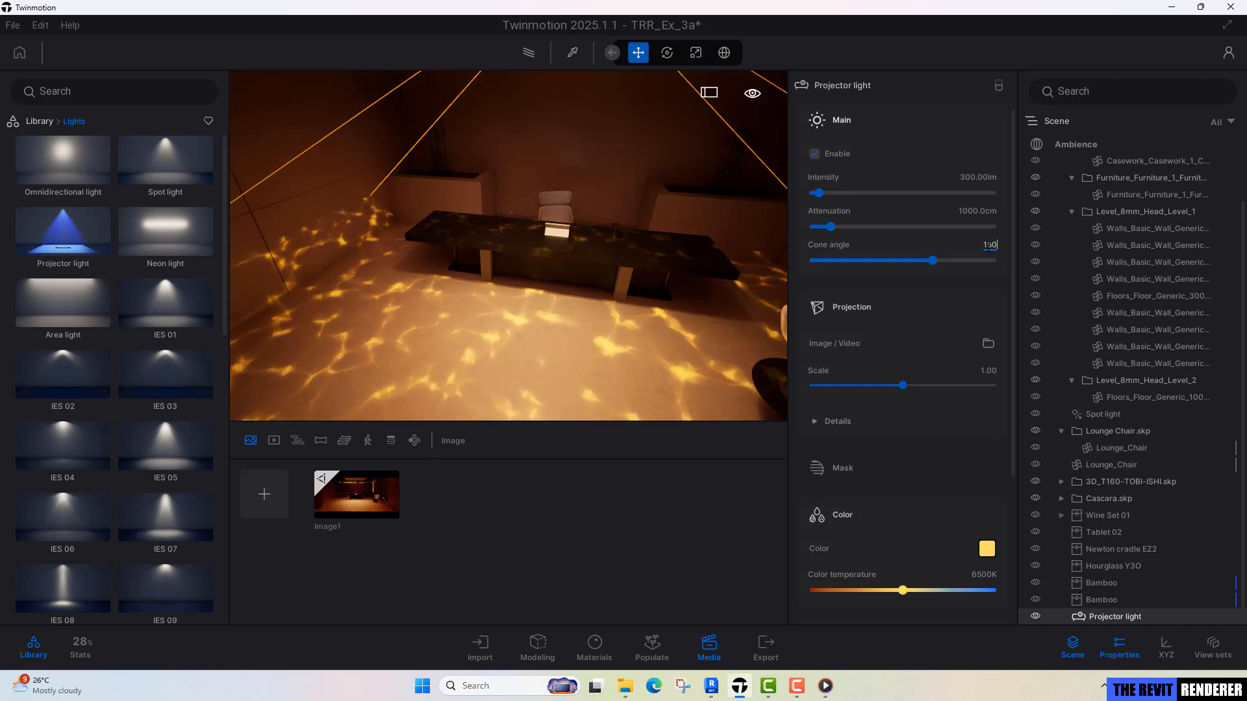
key("Return")
Examine the projected water pattern on the walls and floor, and the projector light's position from above the skylight opening.
right_click_drag(318, 331, 610, 241)
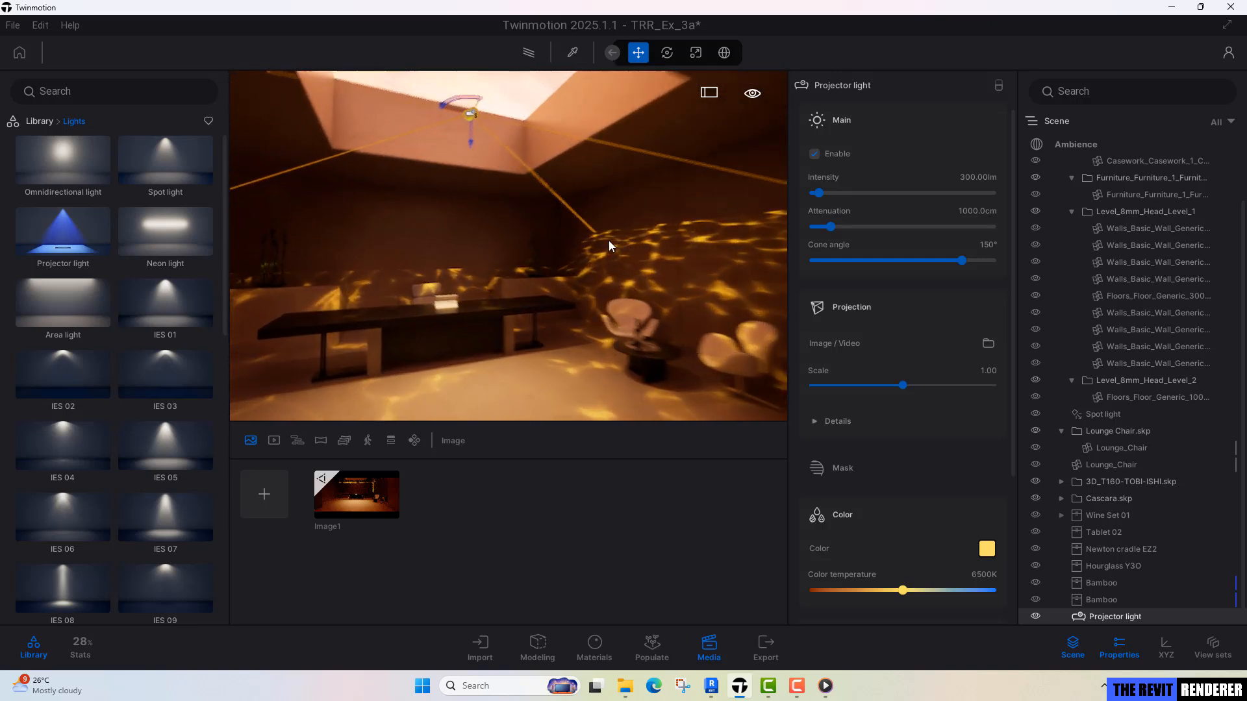
scroll(610, 240, "up", 3)
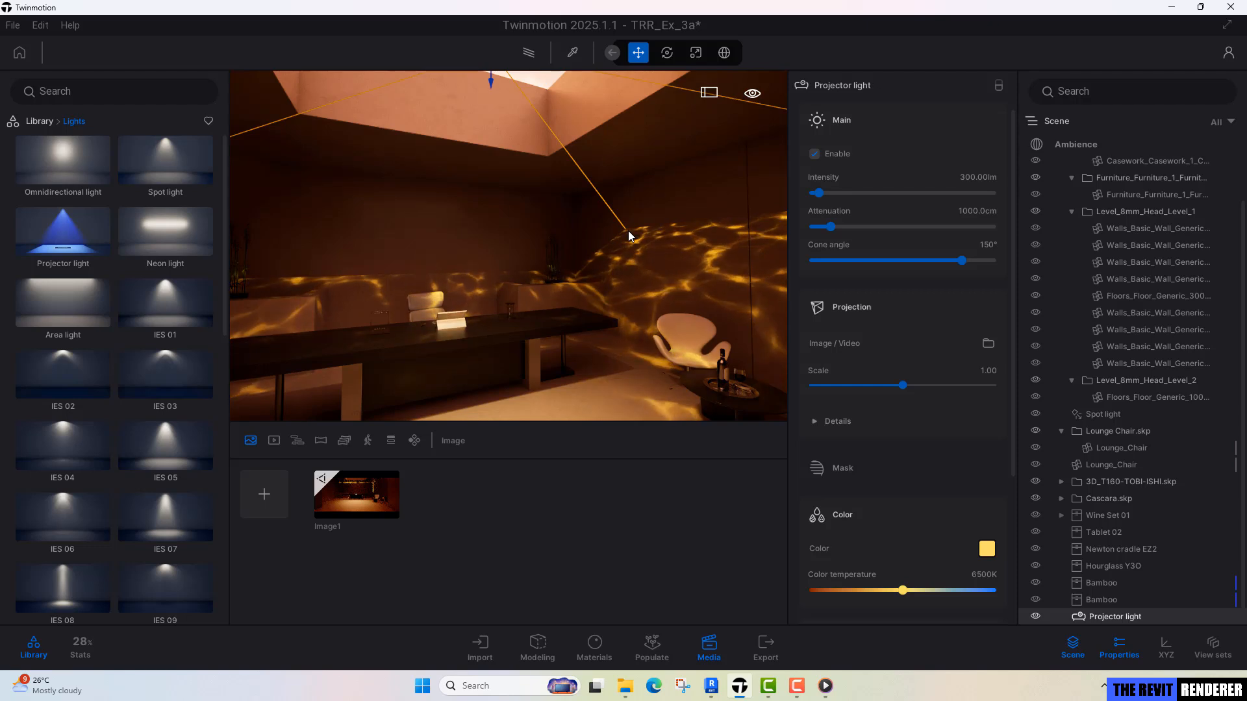
right_click_drag(590, 252, 655, 258)
right_click_drag(471, 262, 472, 234)
key("s")
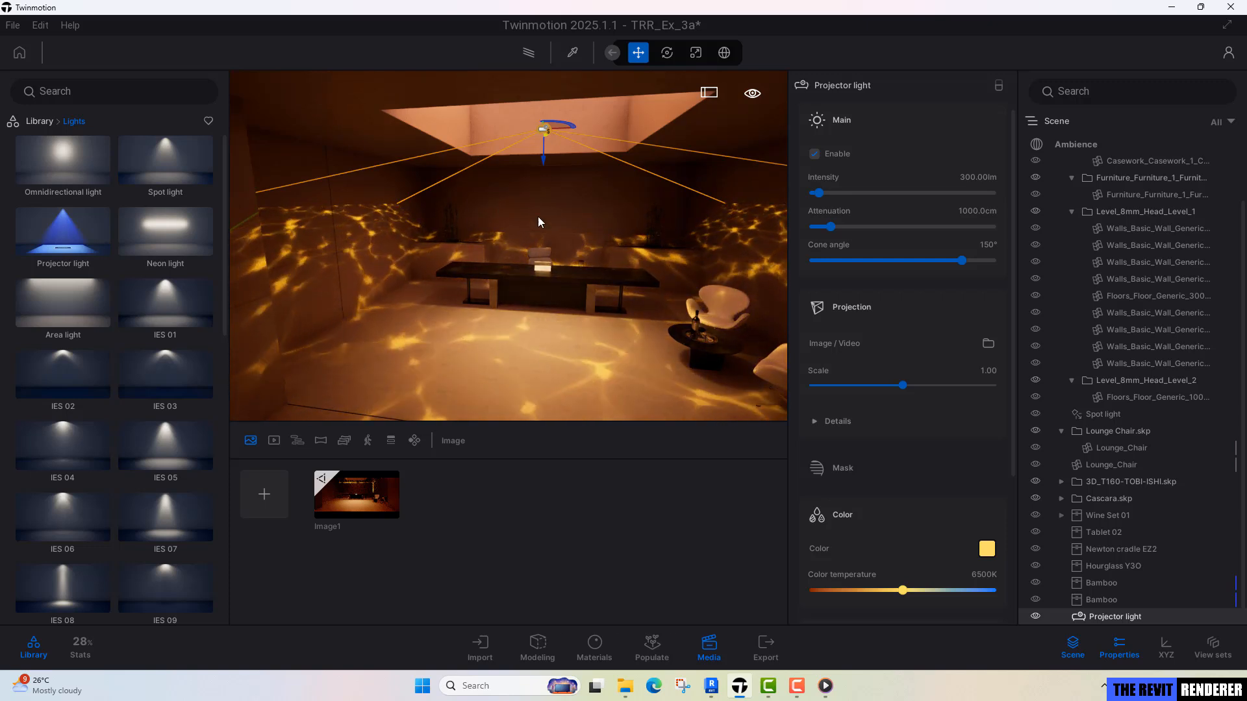
middle_click_drag(563, 220, 563, 316)
mouse_move(563, 220)
right_mouse_down()
mouse_move(561, 318)
mouse_move(564, 229)
right_mouse_up()
key("e")
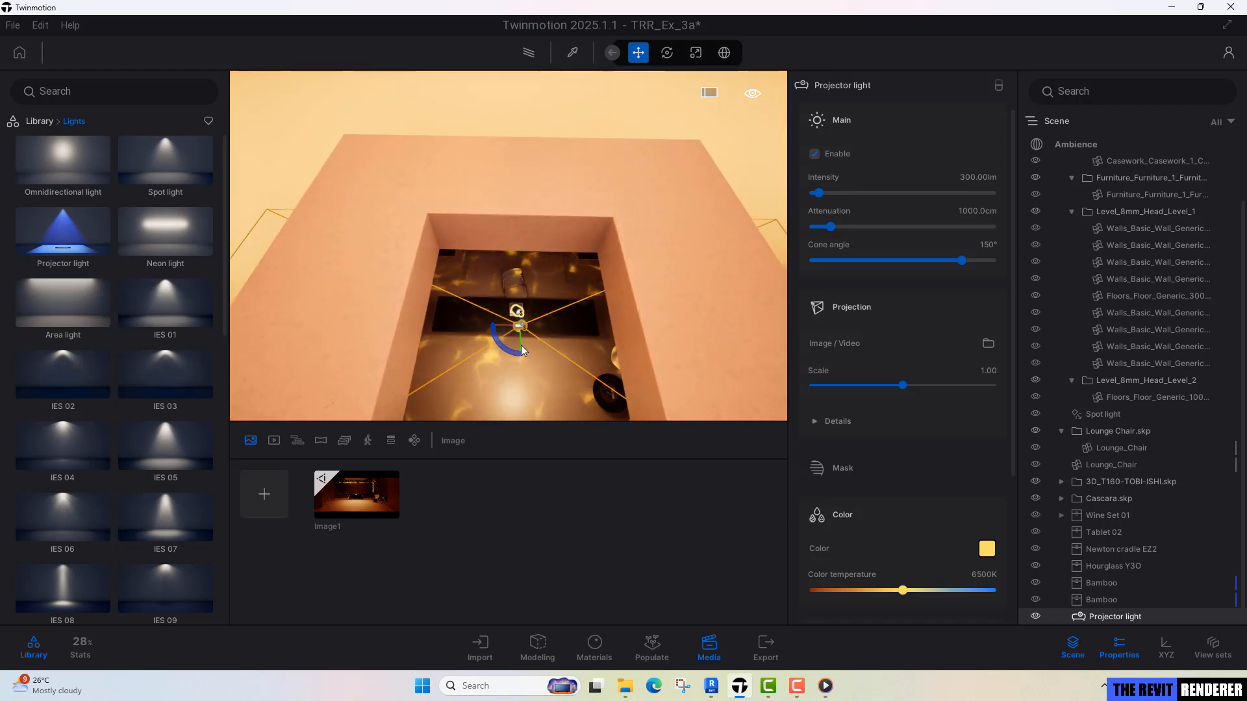
Duplicate the projector light as one copy spaced 16.58 cm away and turn it slightly, checking the overlapping water patterns in the room.
left_click_drag(521, 345, 521, 345)
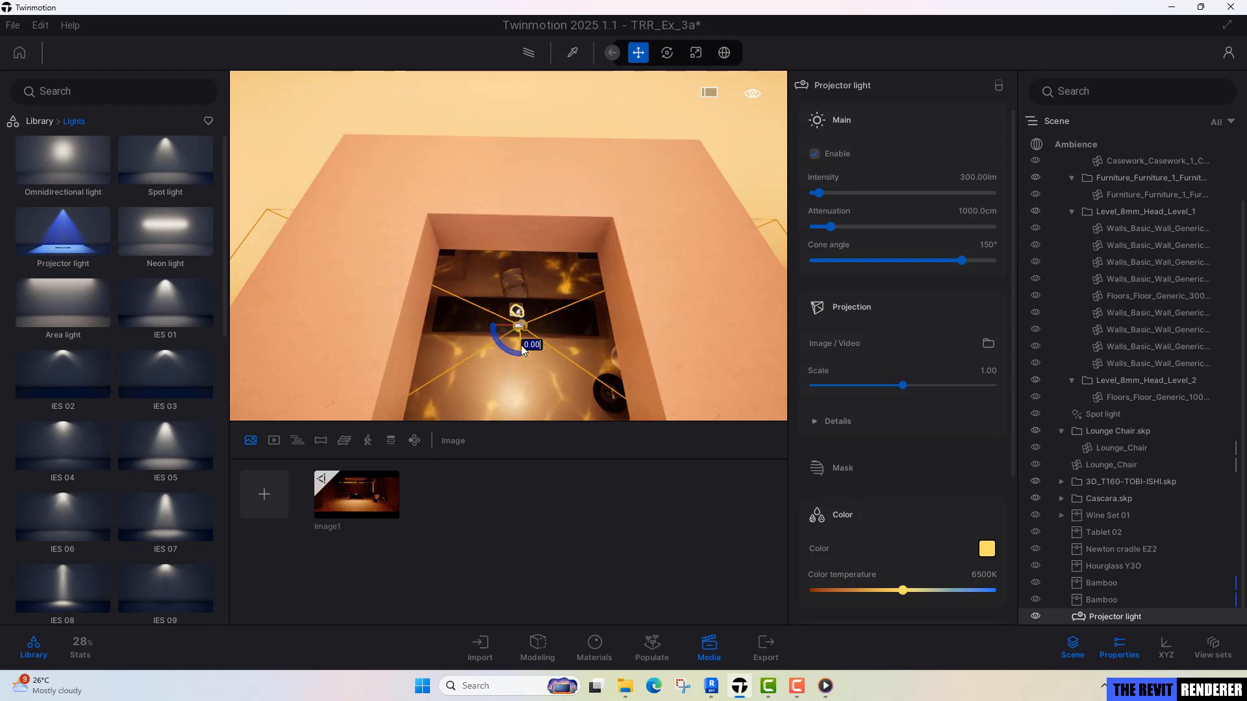
left_click_drag(521, 345, 522, 338, "alt")
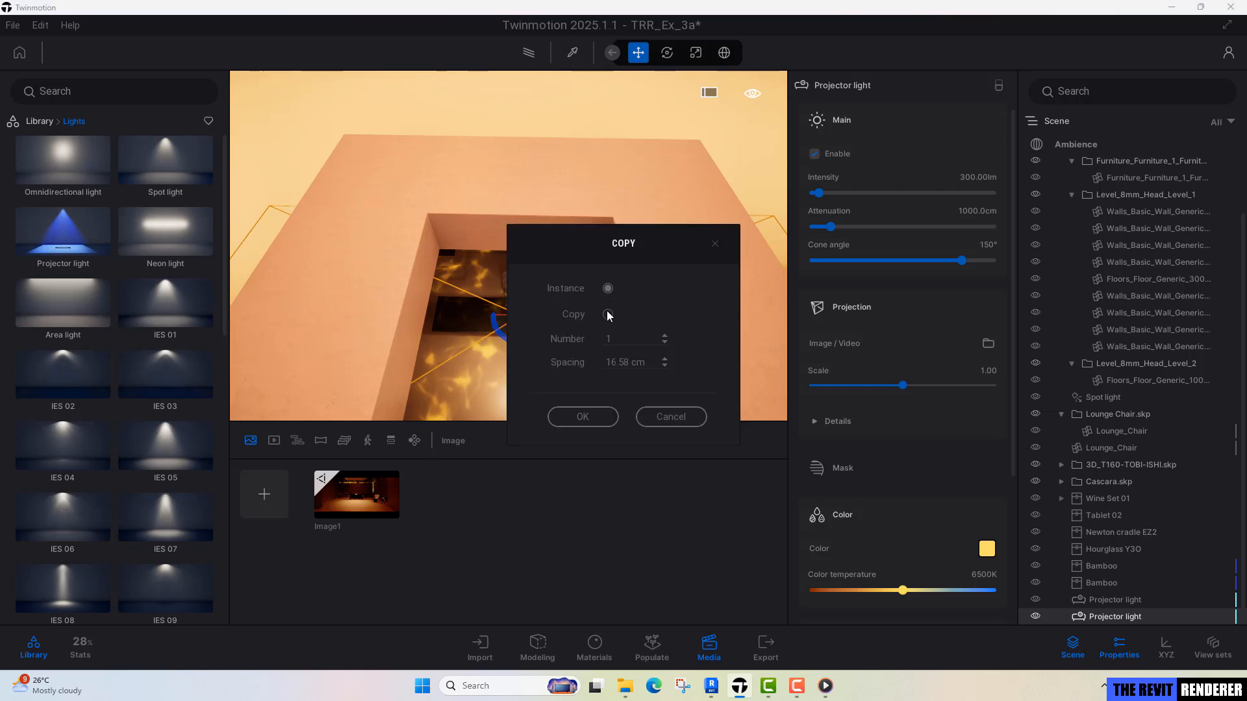
left_click(583, 416)
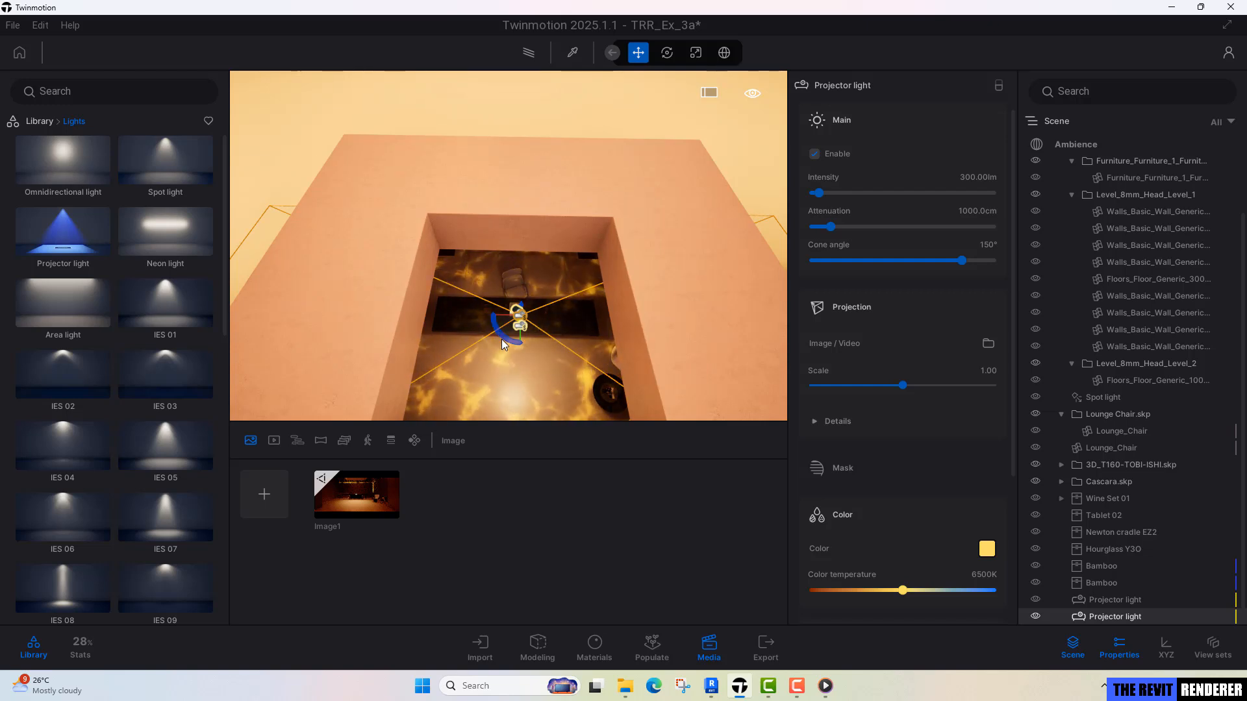
left_click_drag(504, 337, 506, 343)
middle_click_drag(577, 260, 574, 218, "shift")
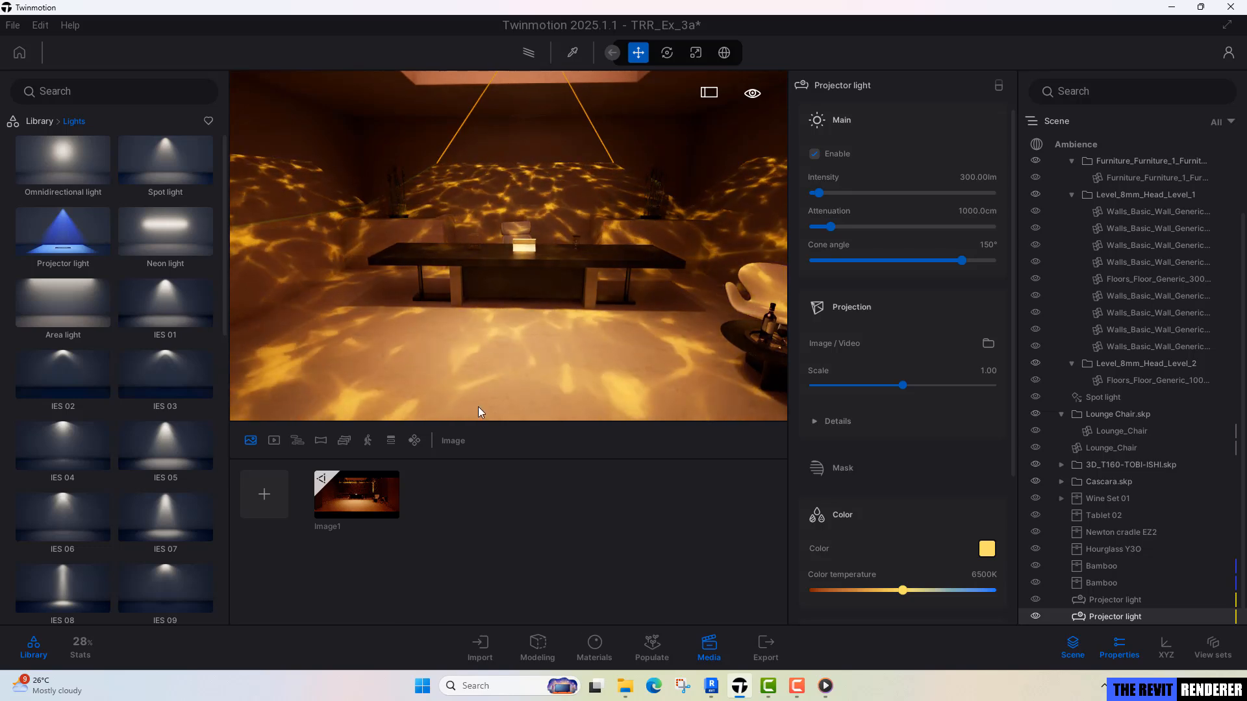
scroll(515, 231, "down", 3)
right_click_drag(515, 231, 517, 203)
scroll(516, 203, "up", 2)
mouse_move(517, 203)
middle_mouse_down()
mouse_move(501, 182)
mouse_move(532, 180)
mouse_move(522, 182)
middle_mouse_up()
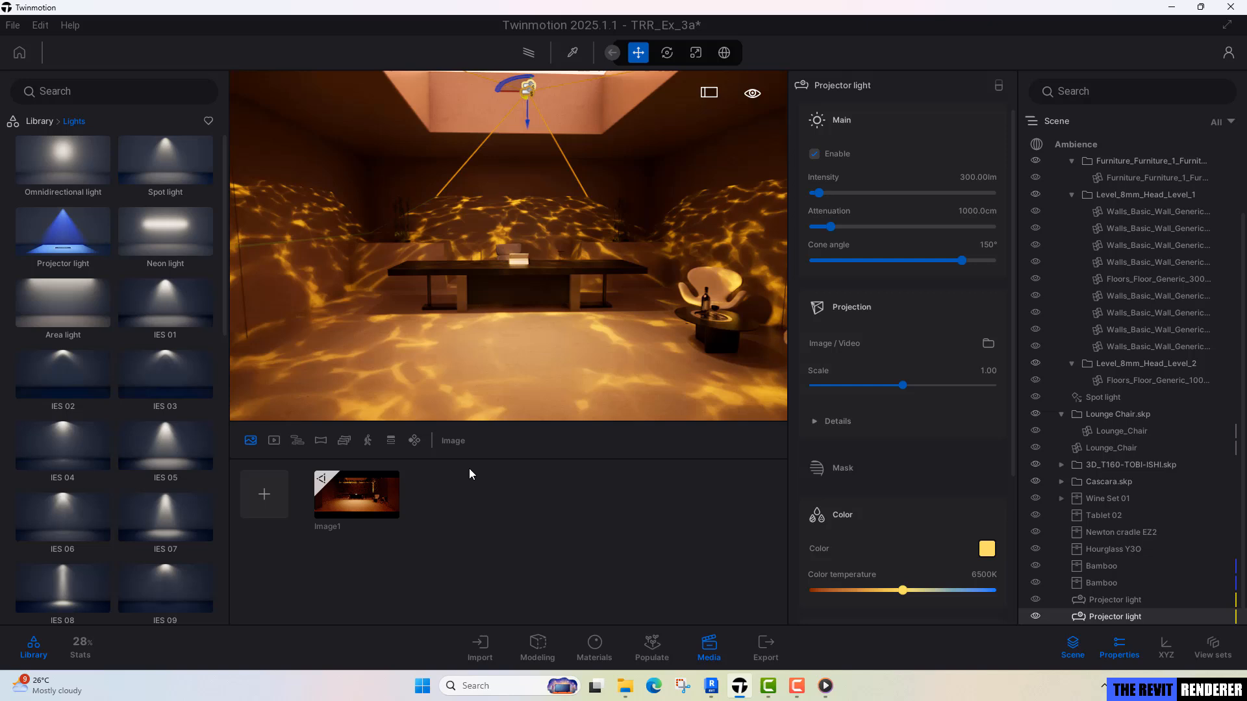
Raise the camera white balance of the saved Image1 view, trying 7500K first and settling on 8000K.
left_click(389, 513)
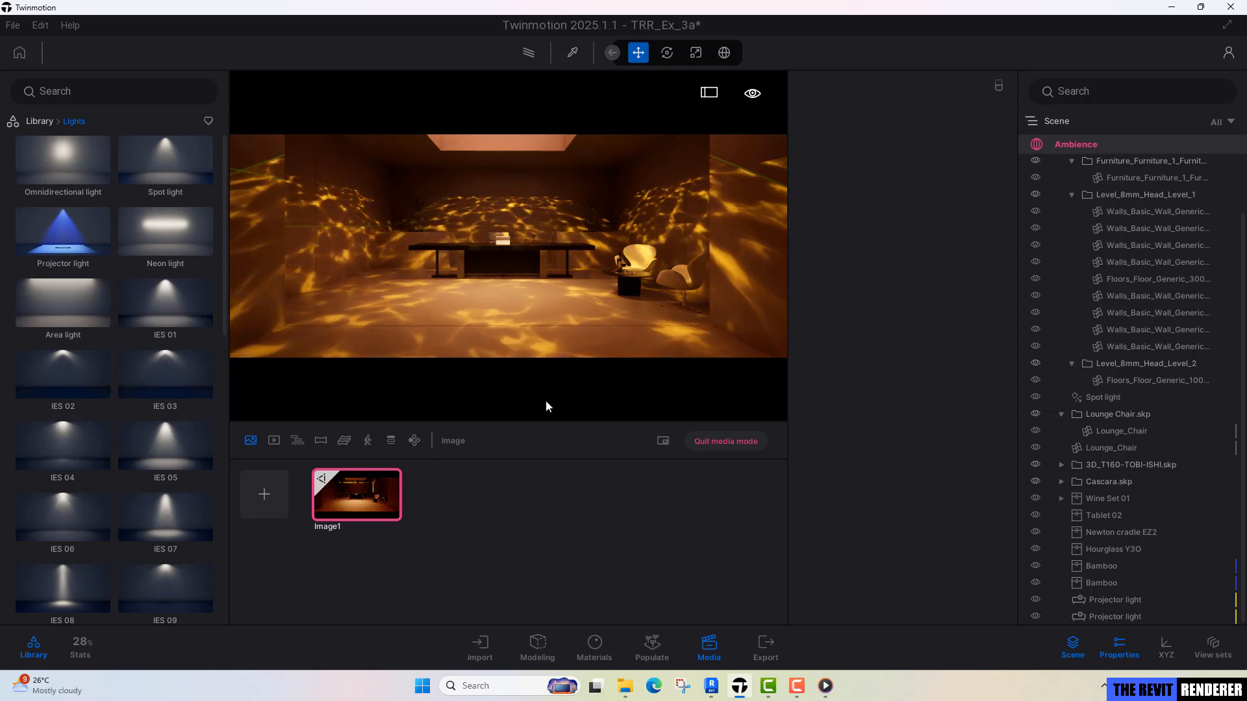
left_click(357, 514)
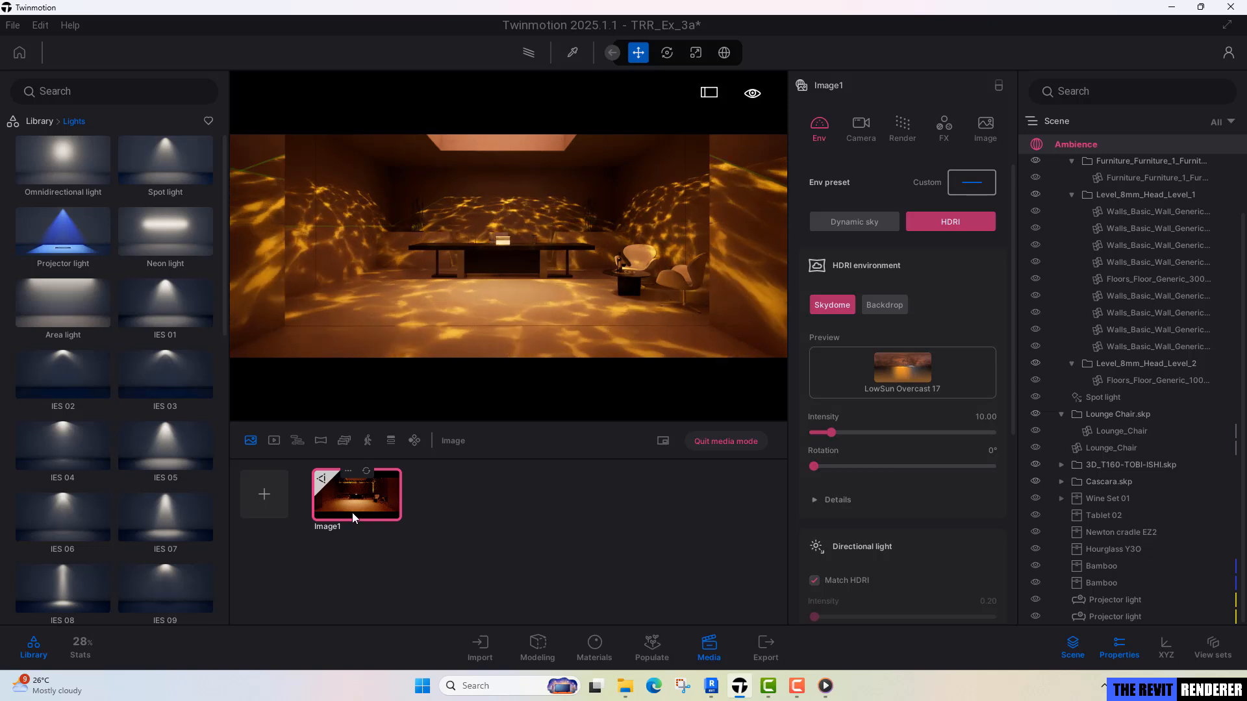
left_click(857, 128)
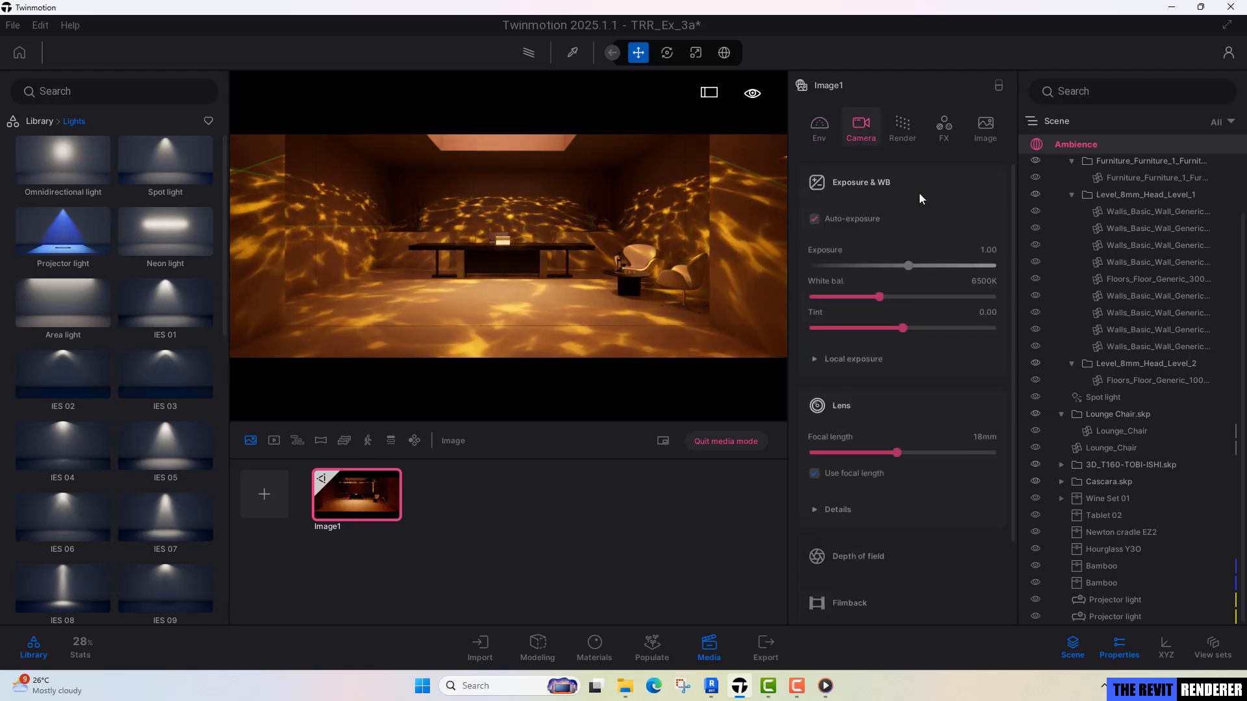
left_click(984, 282)
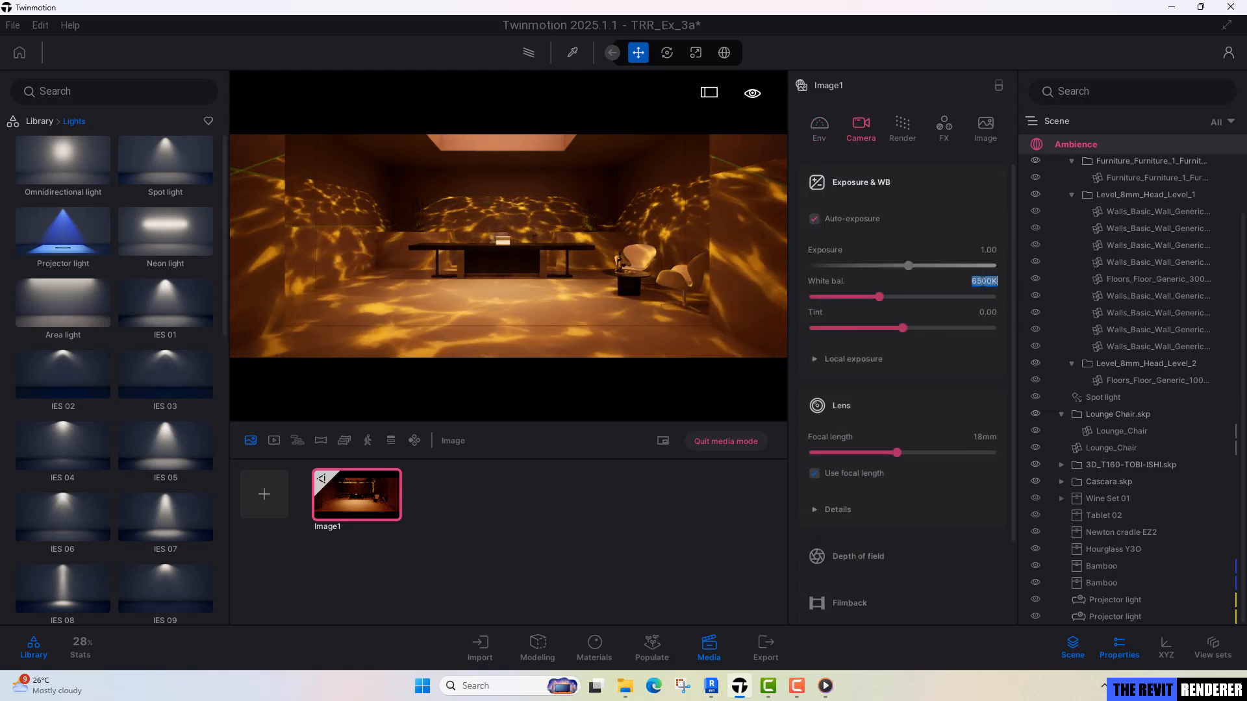
type("7500")
key("Return")
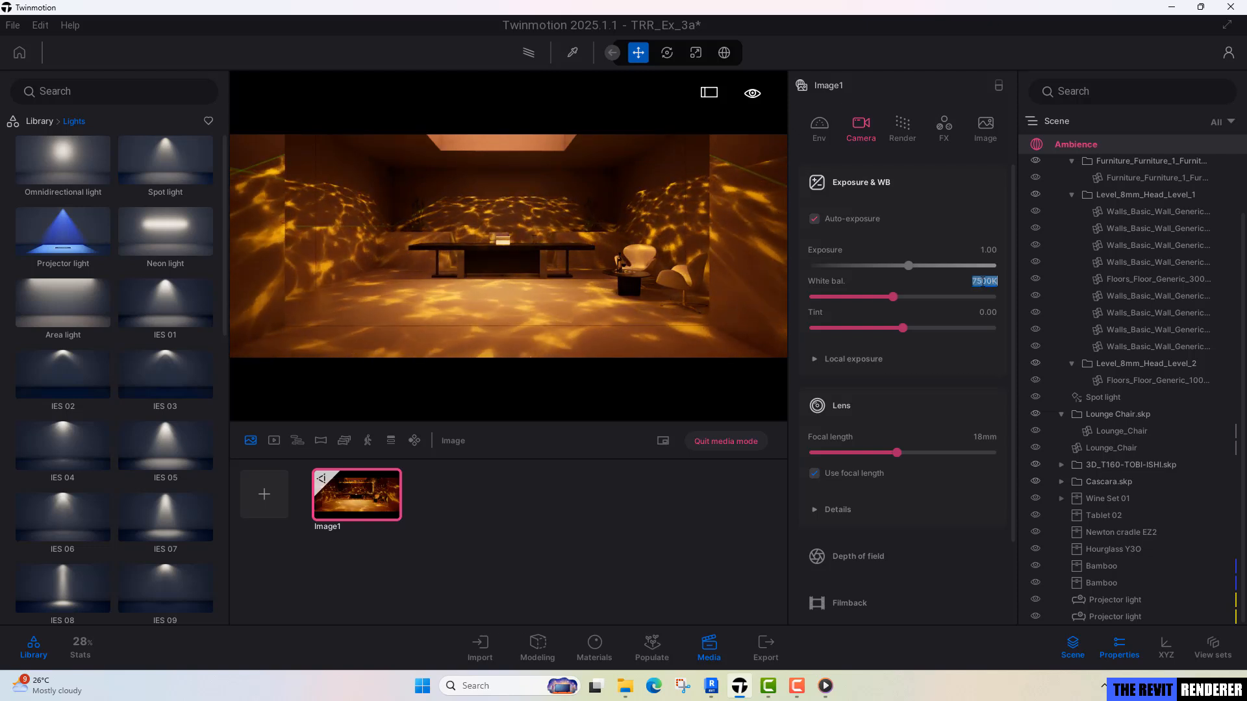
type("3000")
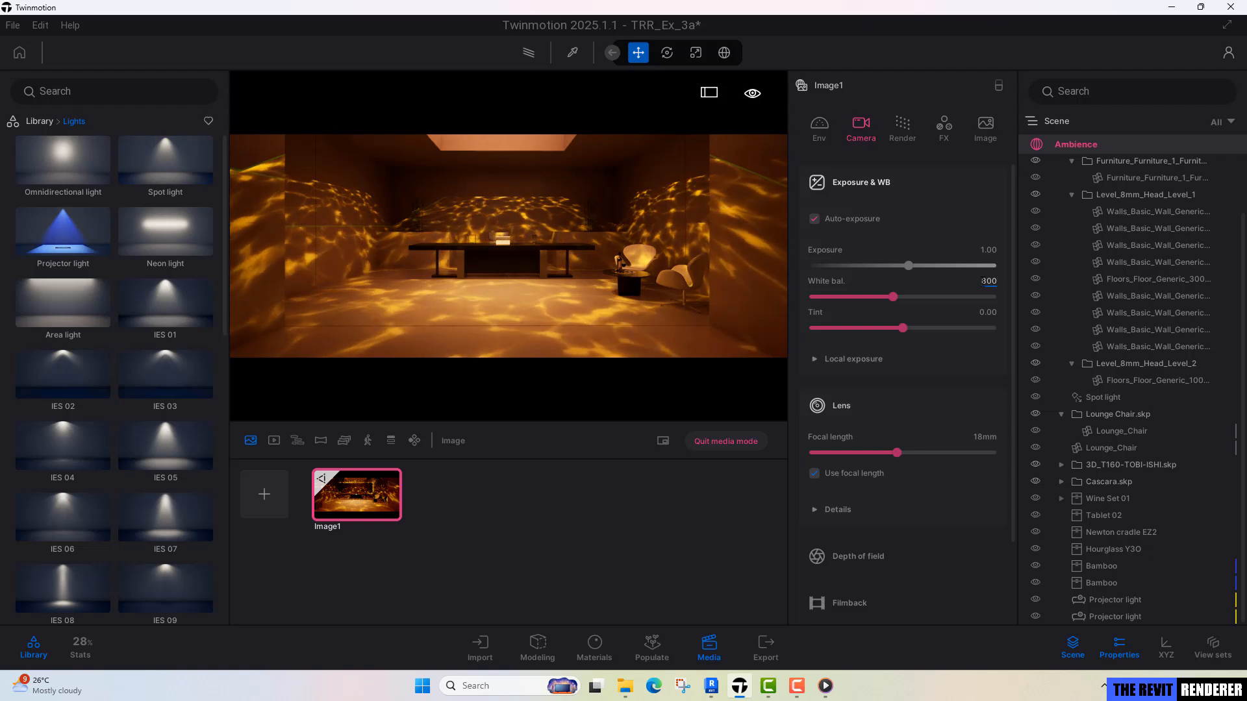
key("Return")
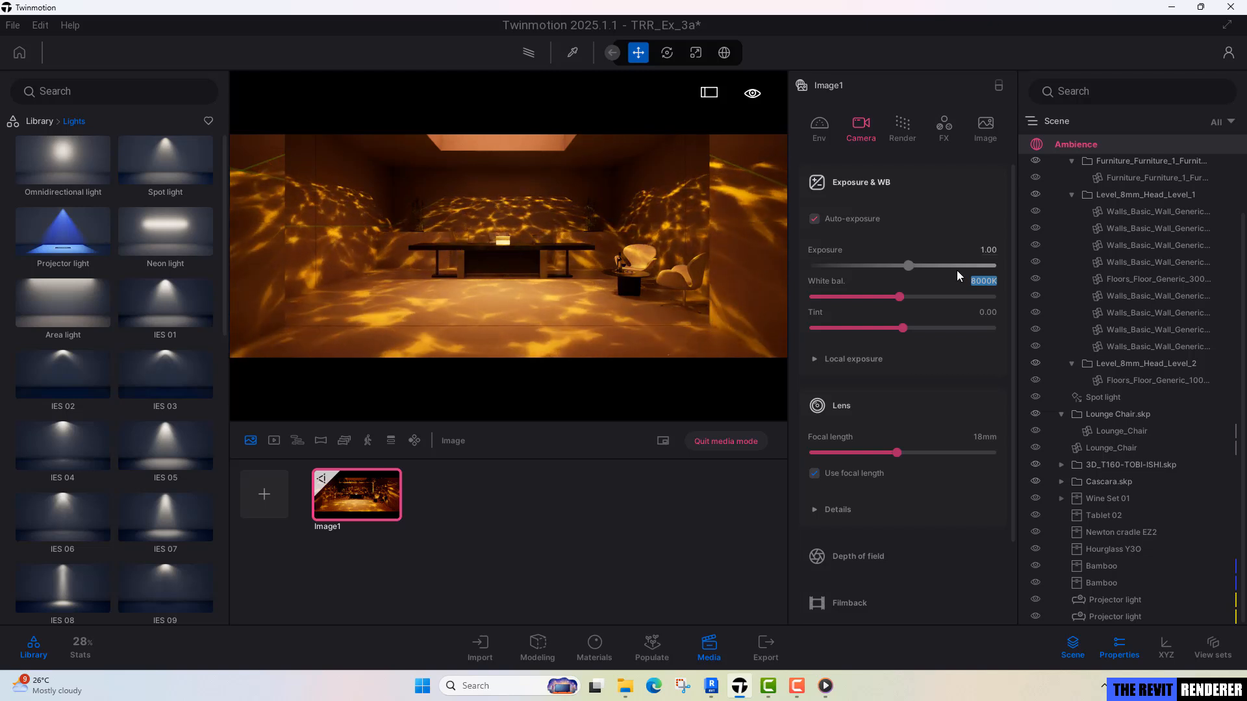
Set Image1's exposure to 1.20 and its lens sharpness to 10%.
left_click(988, 250)
type("1.2")
key("Return")
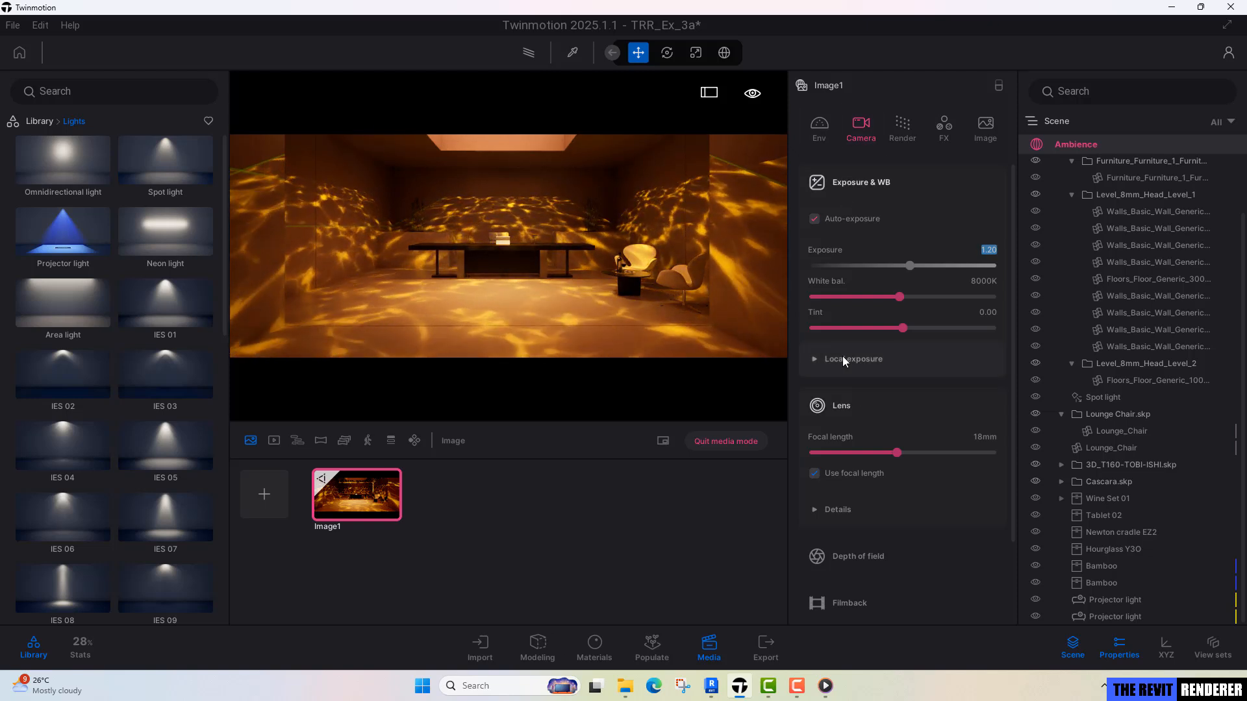
left_click(868, 520)
scroll(909, 499, "down", 1)
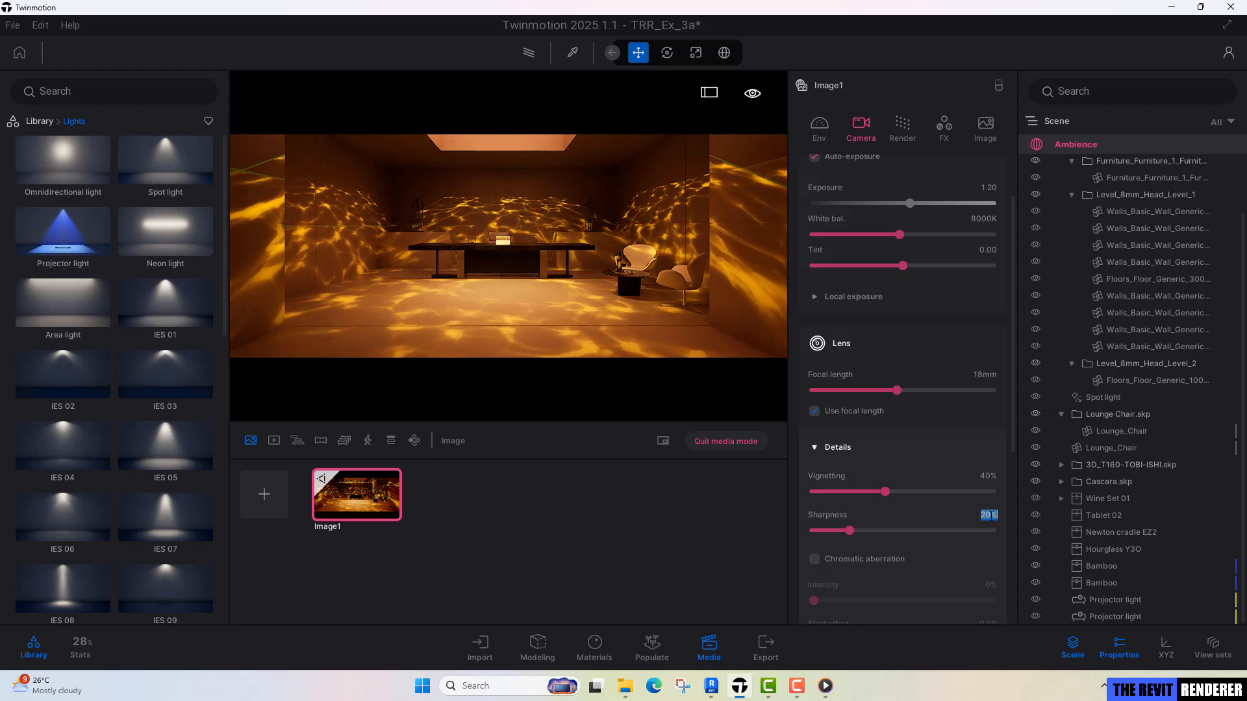
left_click(993, 516)
type("10")
key("Return")
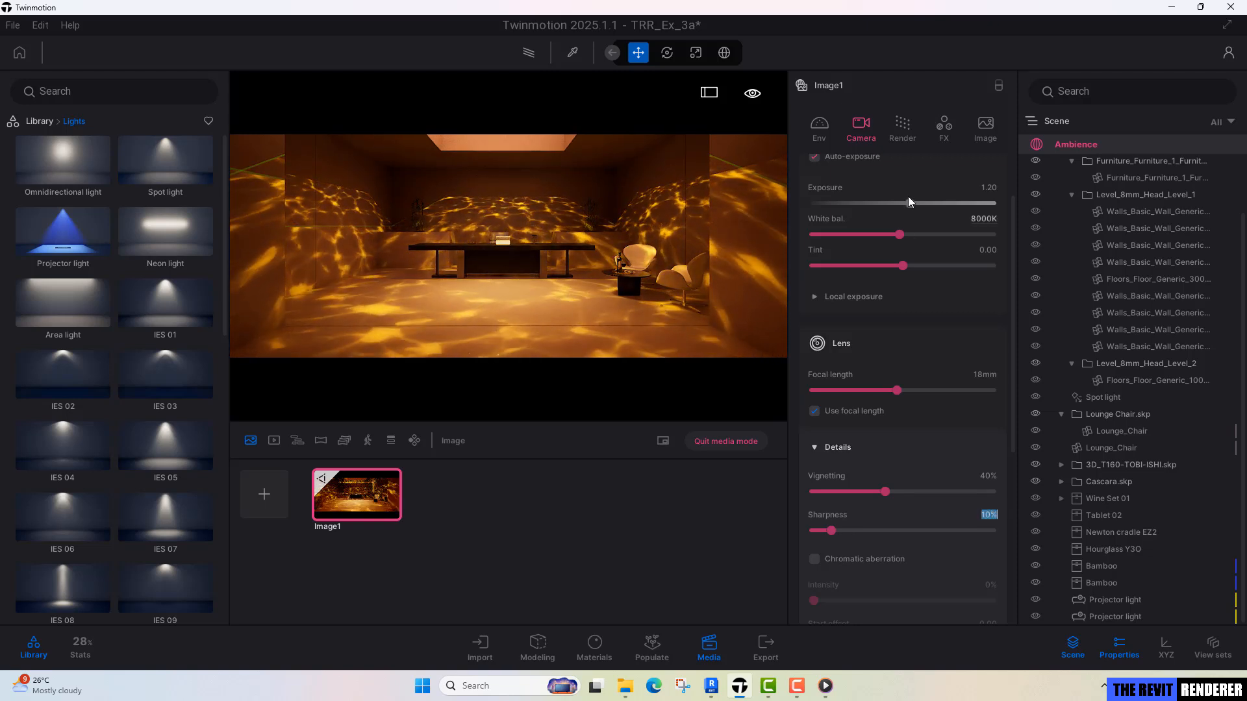
Set Image1's color grading contrast to 55% and its camera exposure to 1.40.
left_click(942, 129)
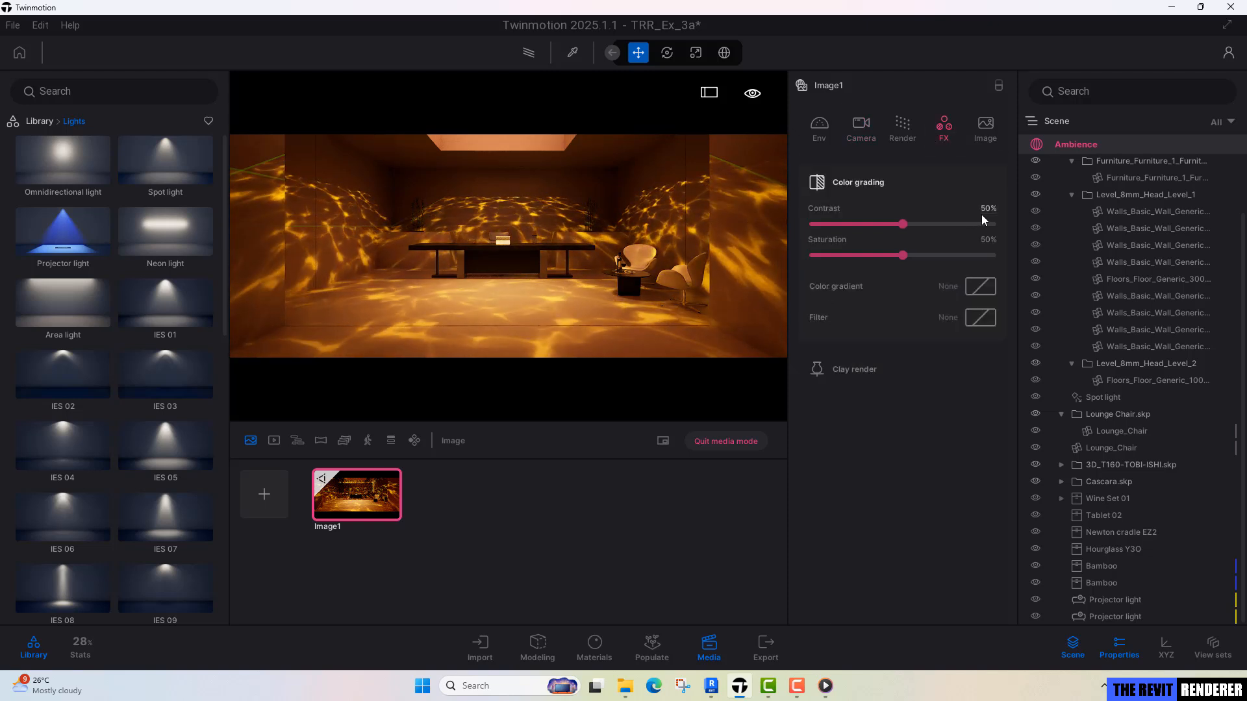
left_click(985, 211)
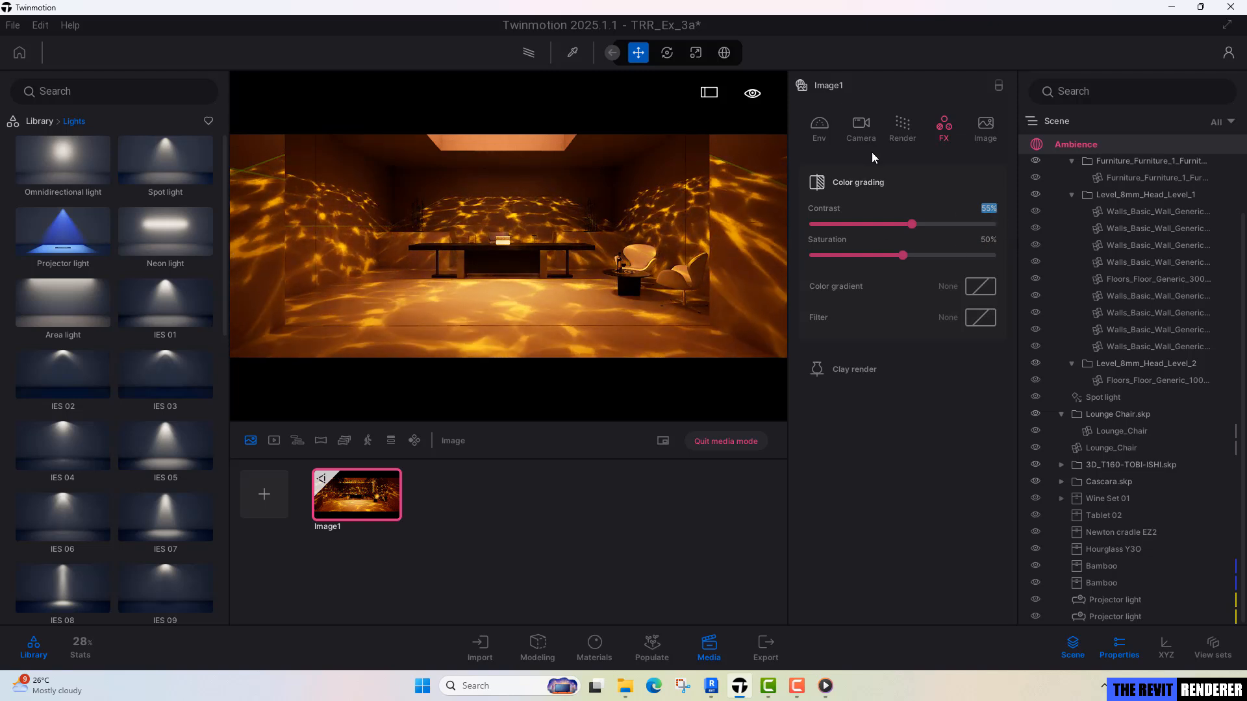
left_click(861, 132)
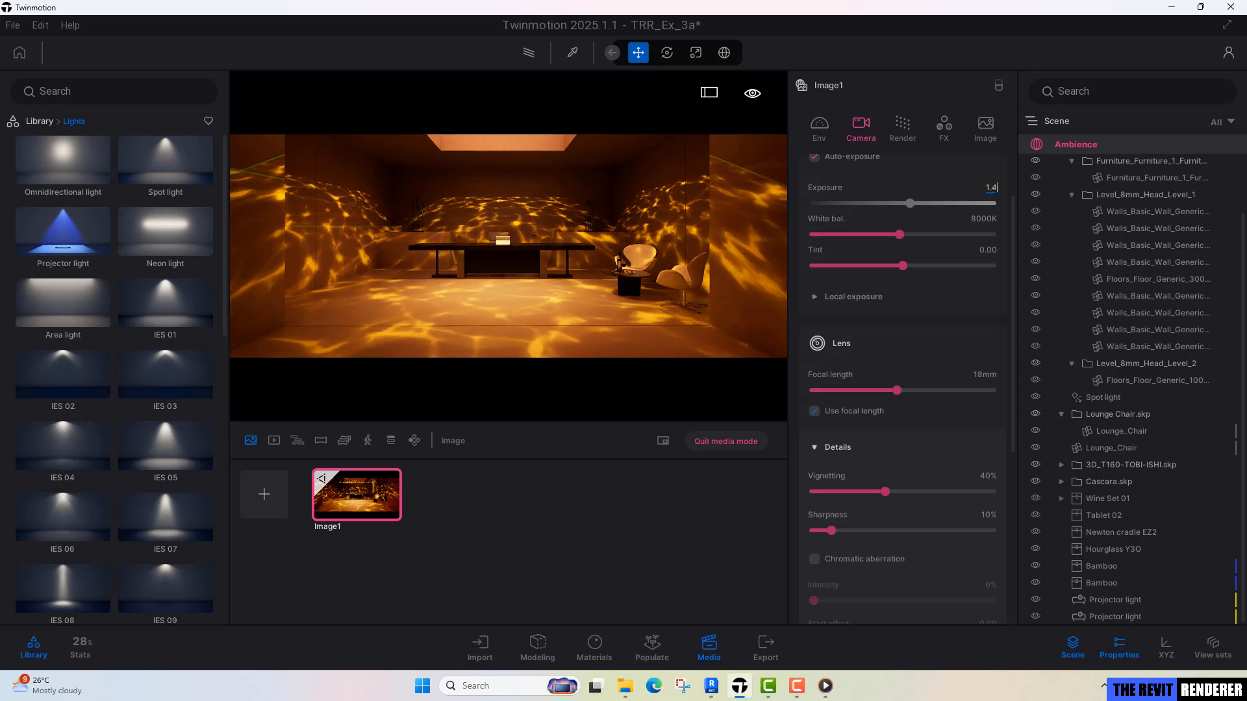
key("Return")
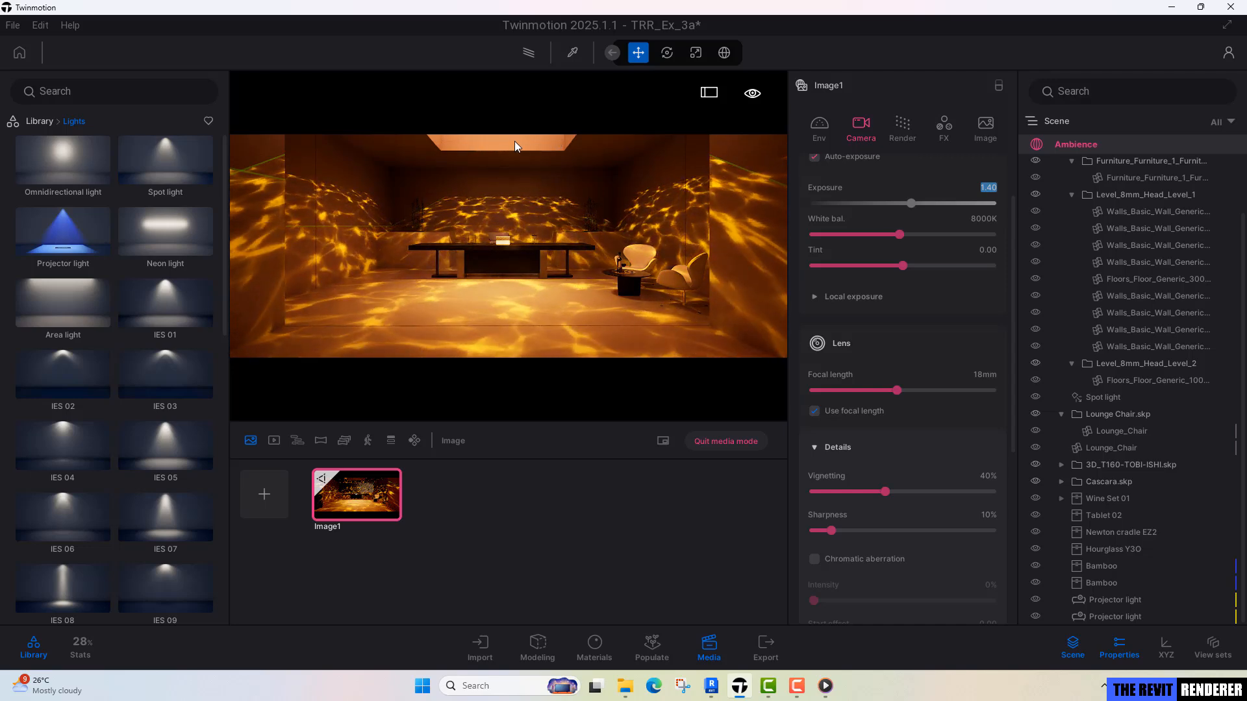
Check the lit skylight in the reference video, then make one independent copy of the projector light in Twinmotion, spaced 69.93 cm.
left_click(826, 687)
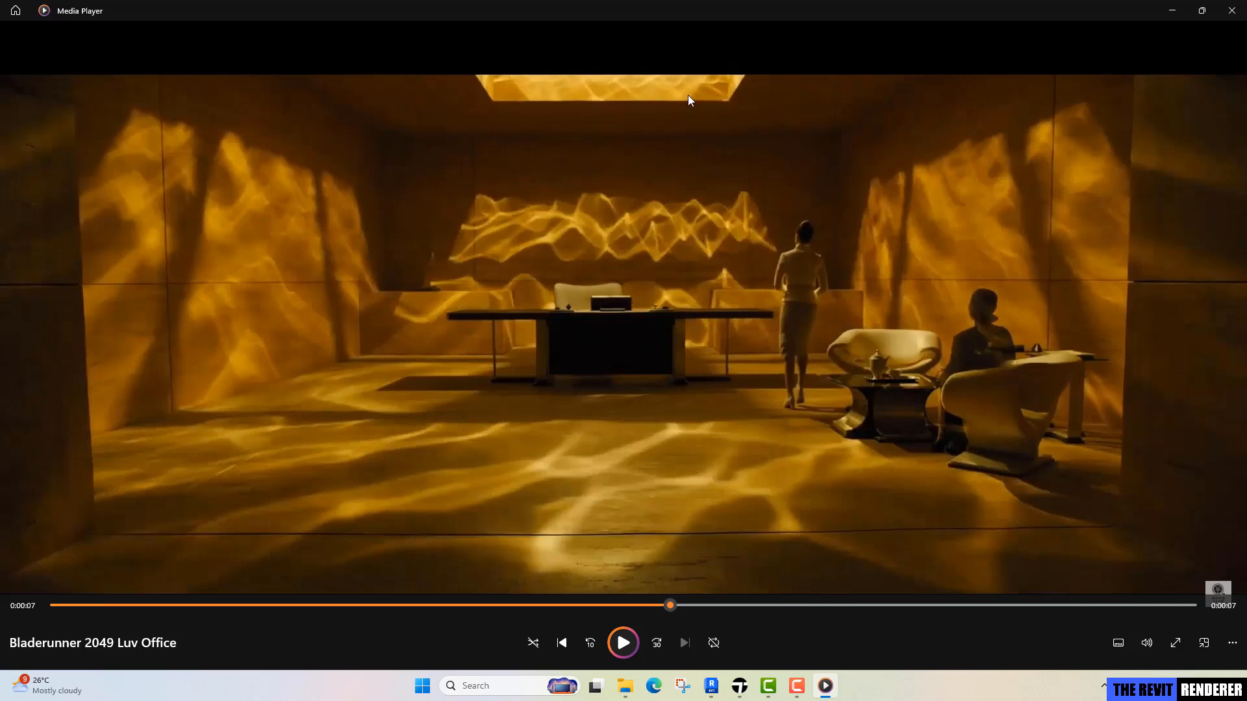
left_click(1172, 13)
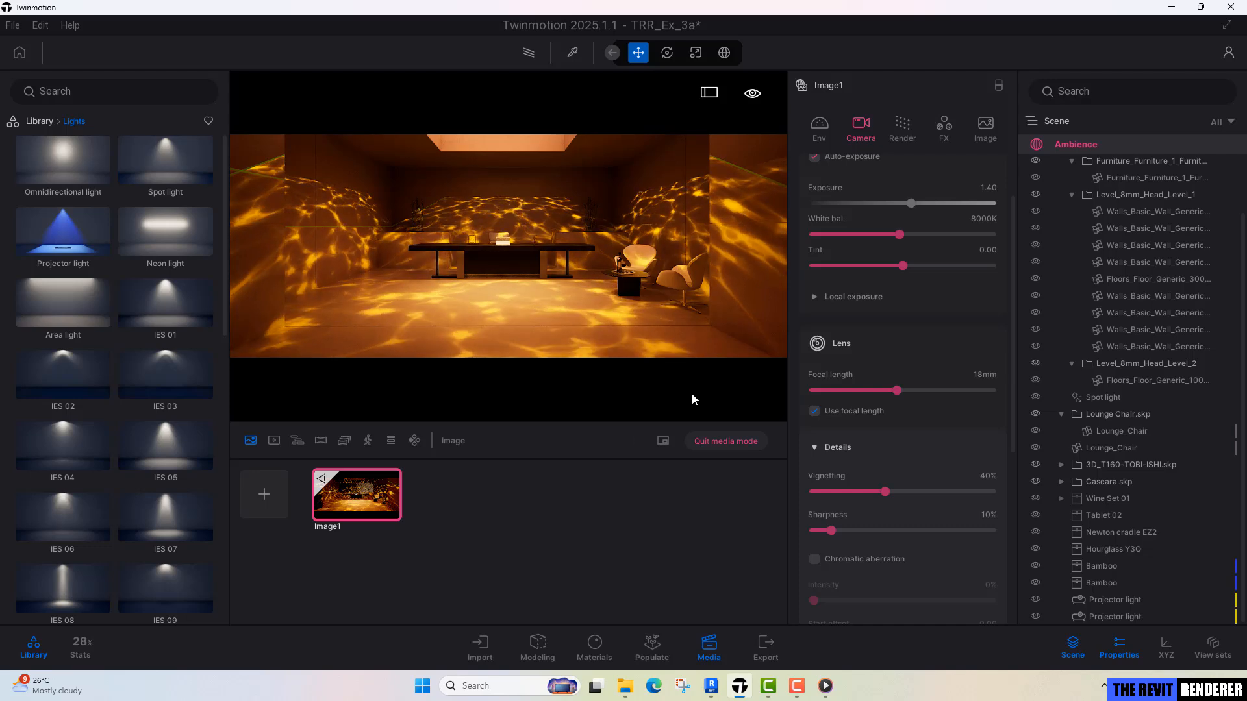
left_click(720, 441)
right_click_drag(565, 286, 500, 311)
left_click(488, 285)
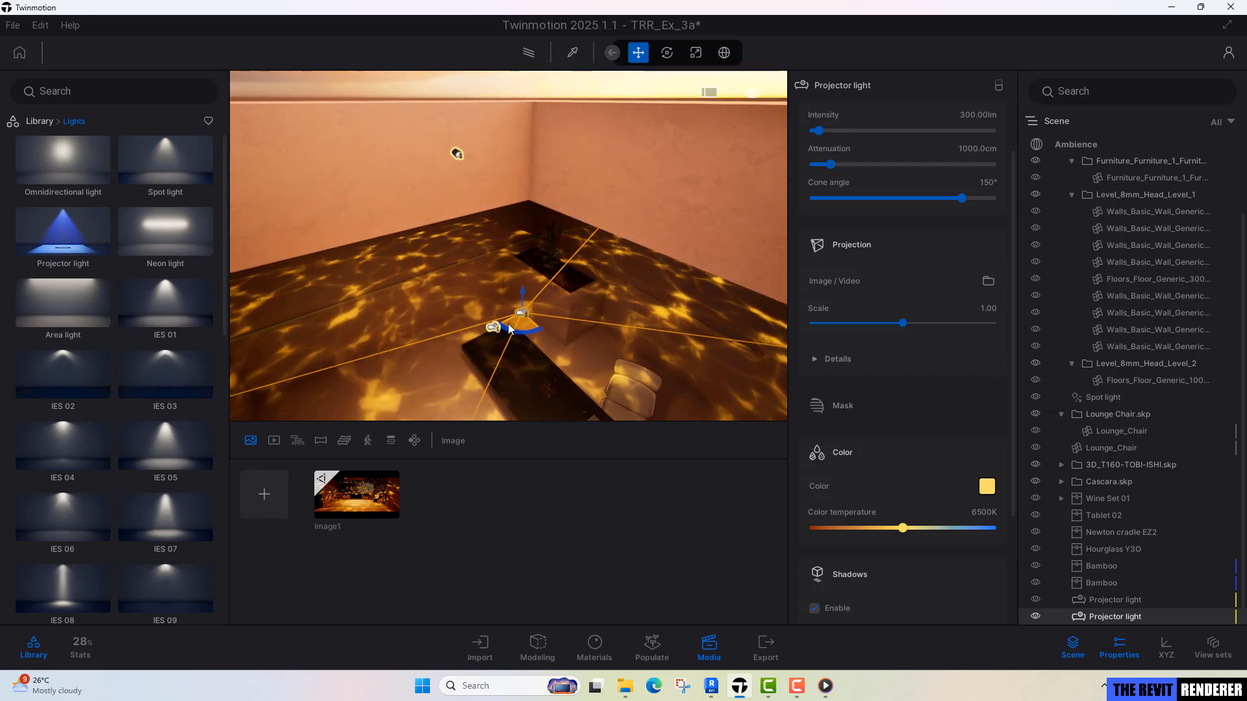
left_click_drag(508, 320, 341, 397, "shift")
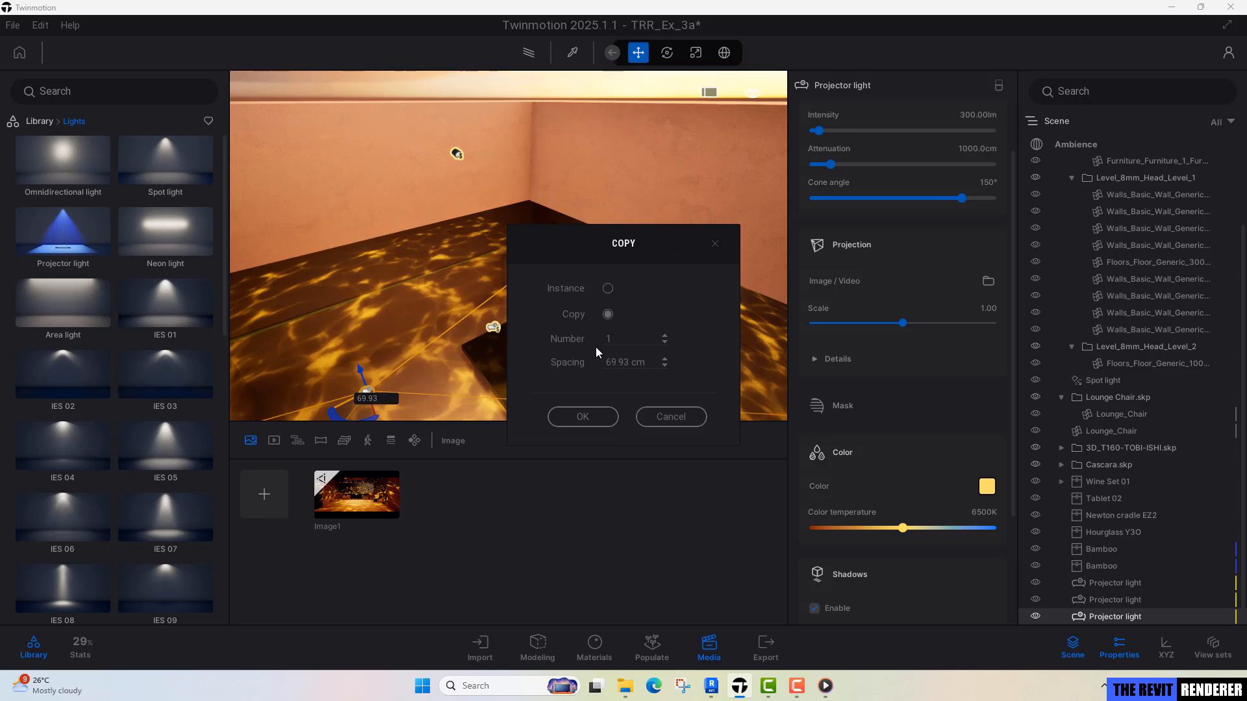
left_click(582, 416)
Rotate the newest projector light by -90° so that it projects onto the skylight's side walls.
middle_click_drag(533, 194, 534, 257)
scroll(533, 258, "down", 3)
key("w")
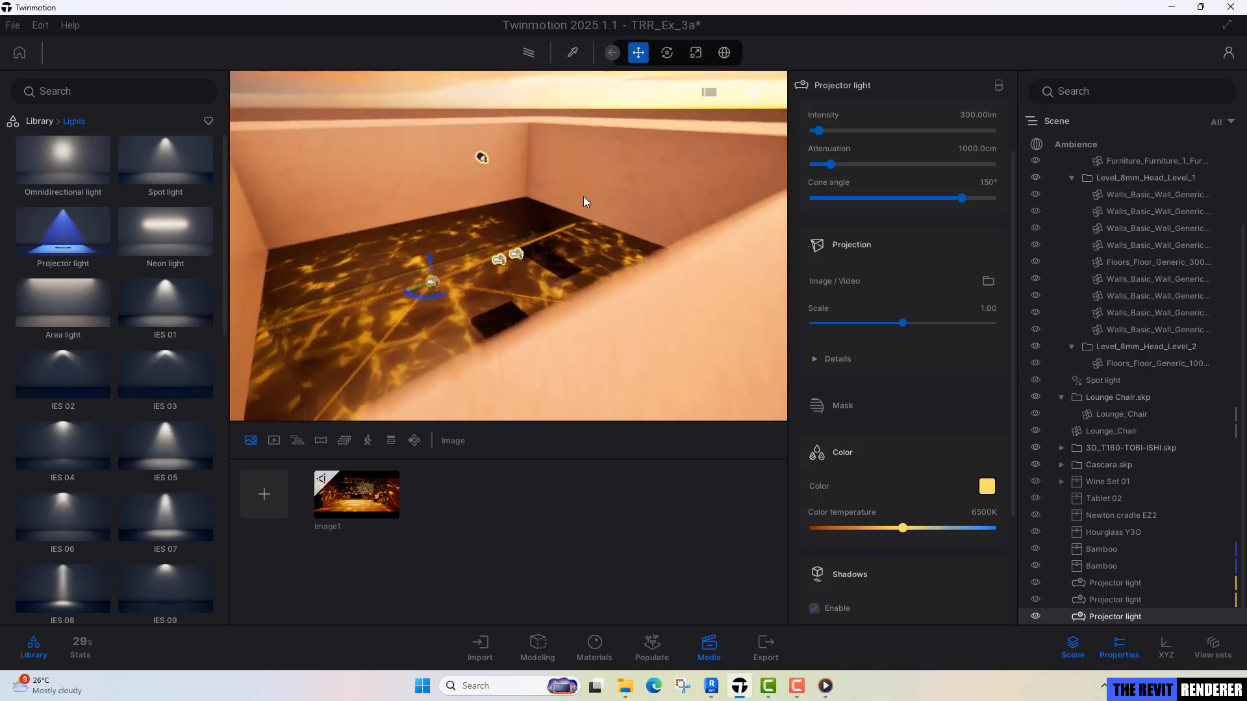
left_click(666, 54)
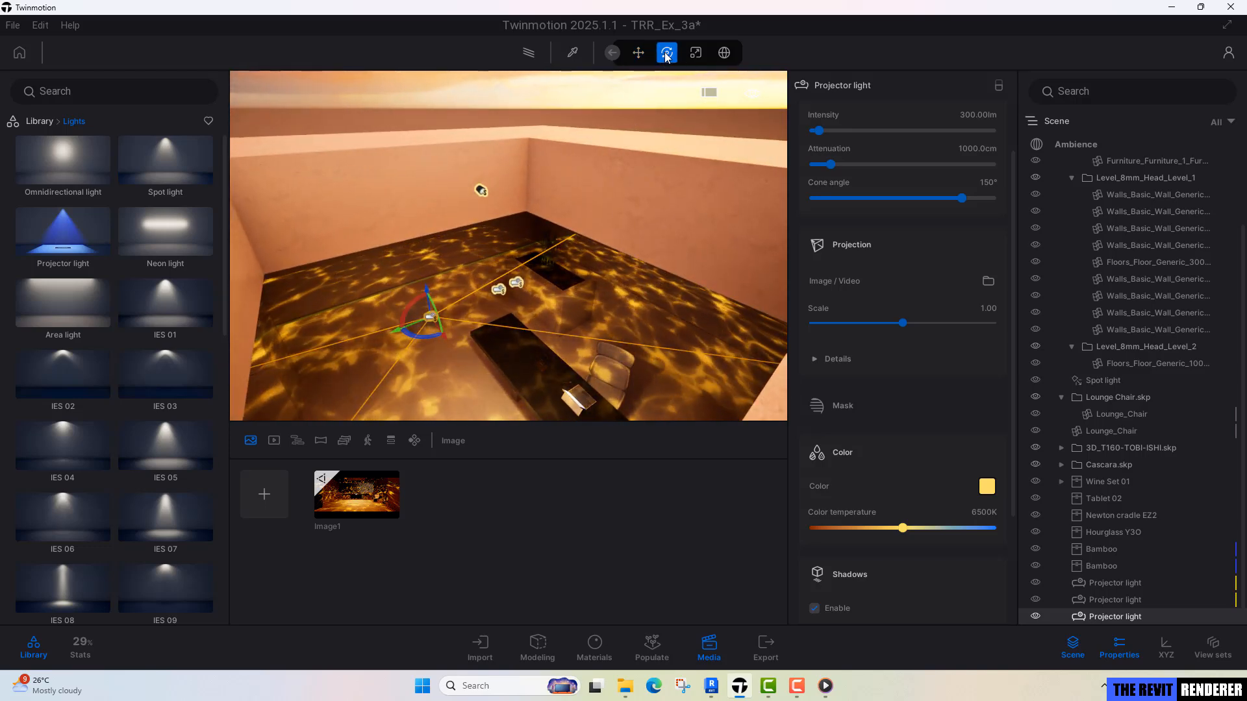
type("-35")
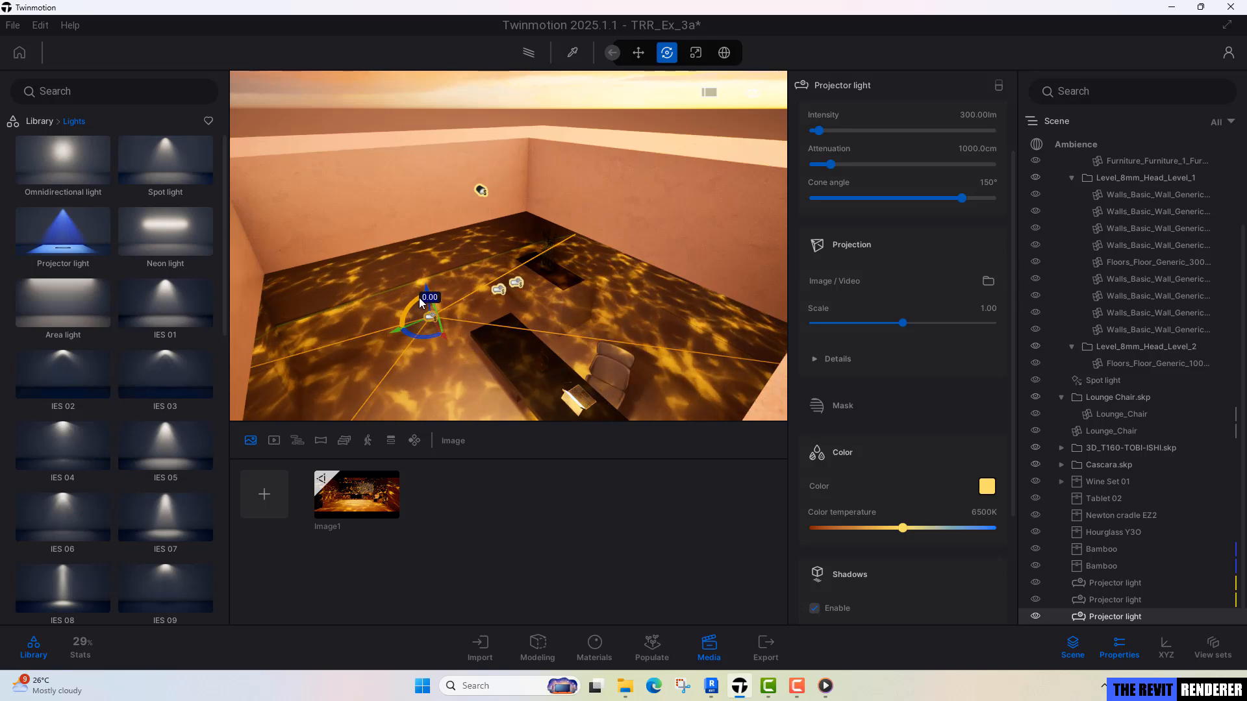
key("Return")
left_click_drag(386, 313, 345, 336)
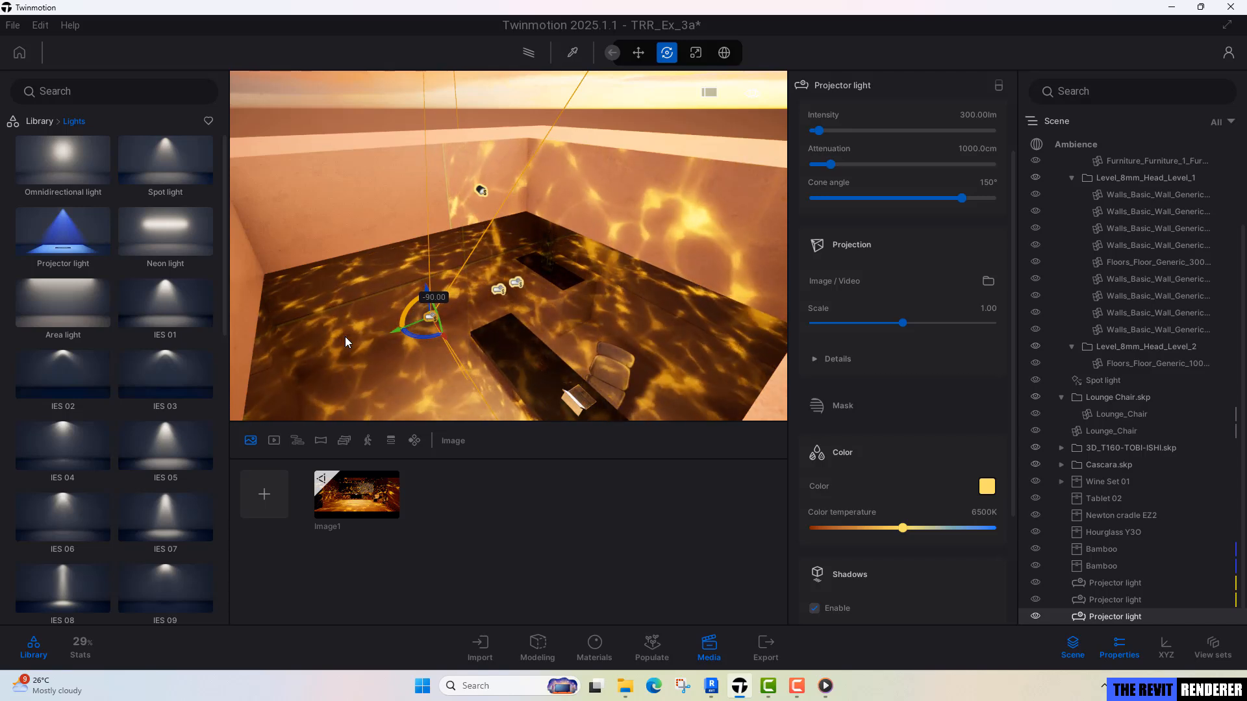
Raise the rotated projector light about 228 cm, to above the skylight opening.
right_click_drag(344, 336, 415, 229)
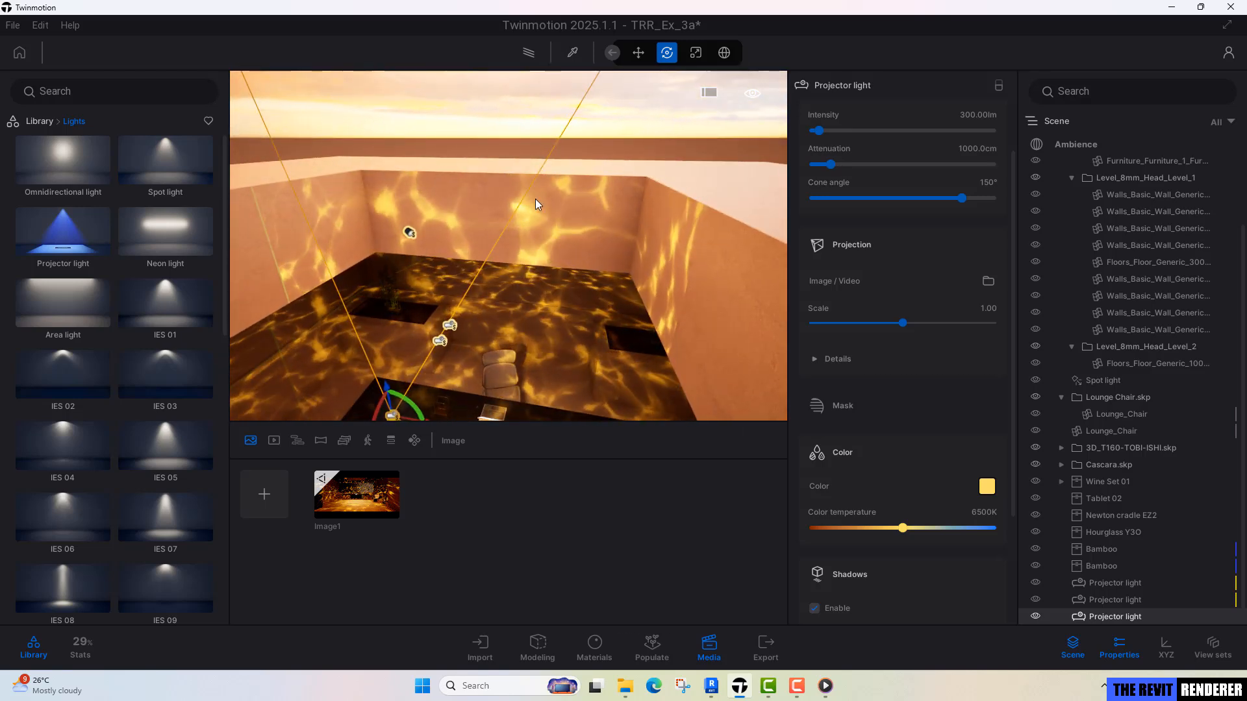
scroll(535, 198, "down", 5)
right_click_drag(535, 199, 504, 232)
scroll(504, 233, "down", 3)
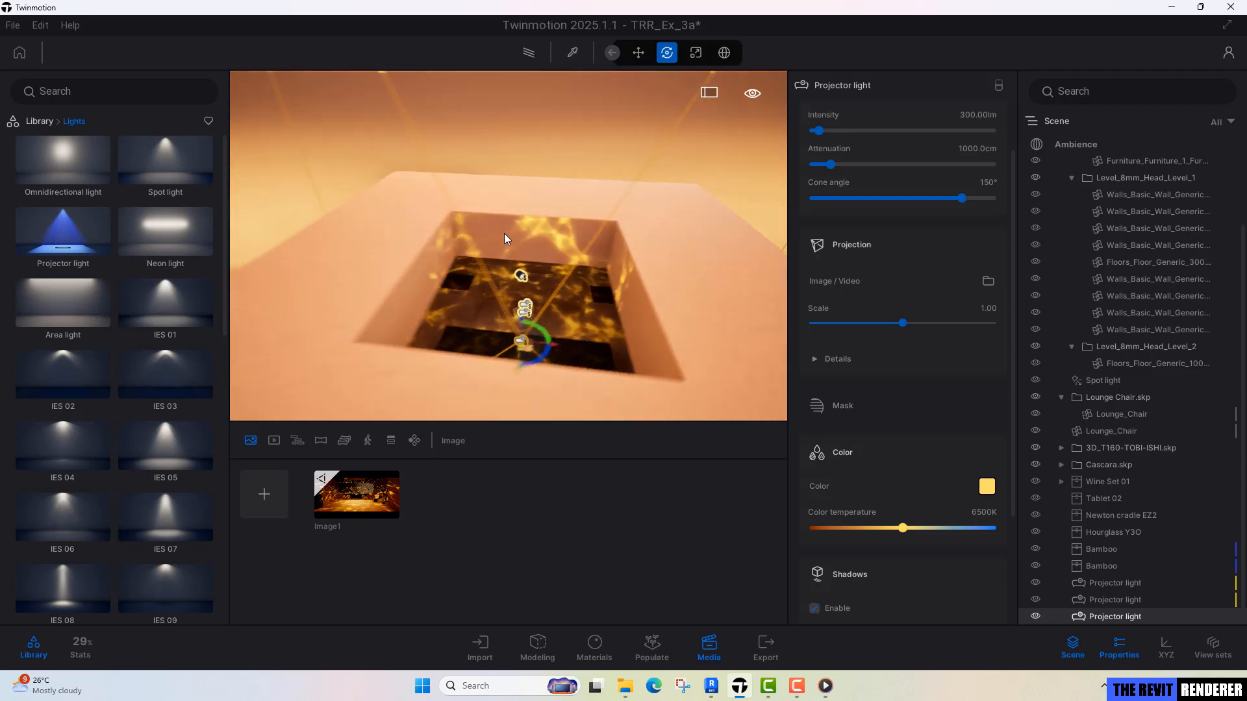
left_click_drag(511, 313, 507, 195)
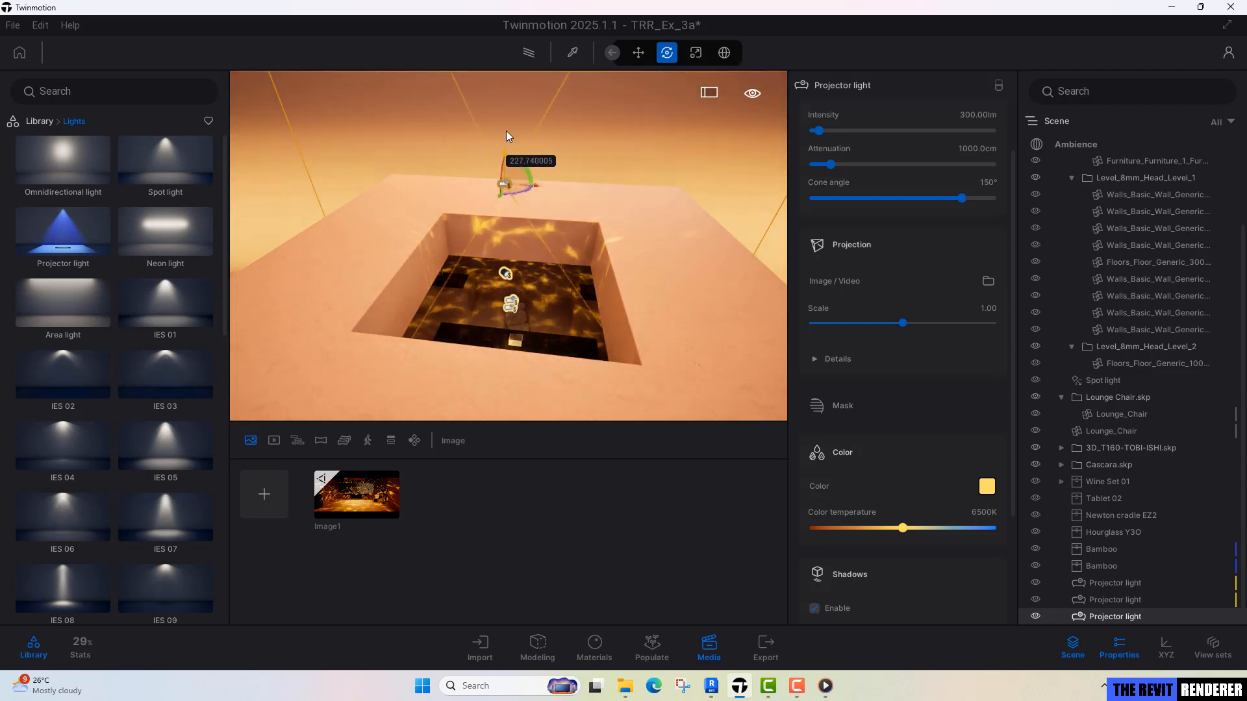
Narrow the raised projector light's cone angle to 100°.
left_click_drag(469, 143, 466, 148)
right_click_drag(559, 188, 559, 123)
key("q")
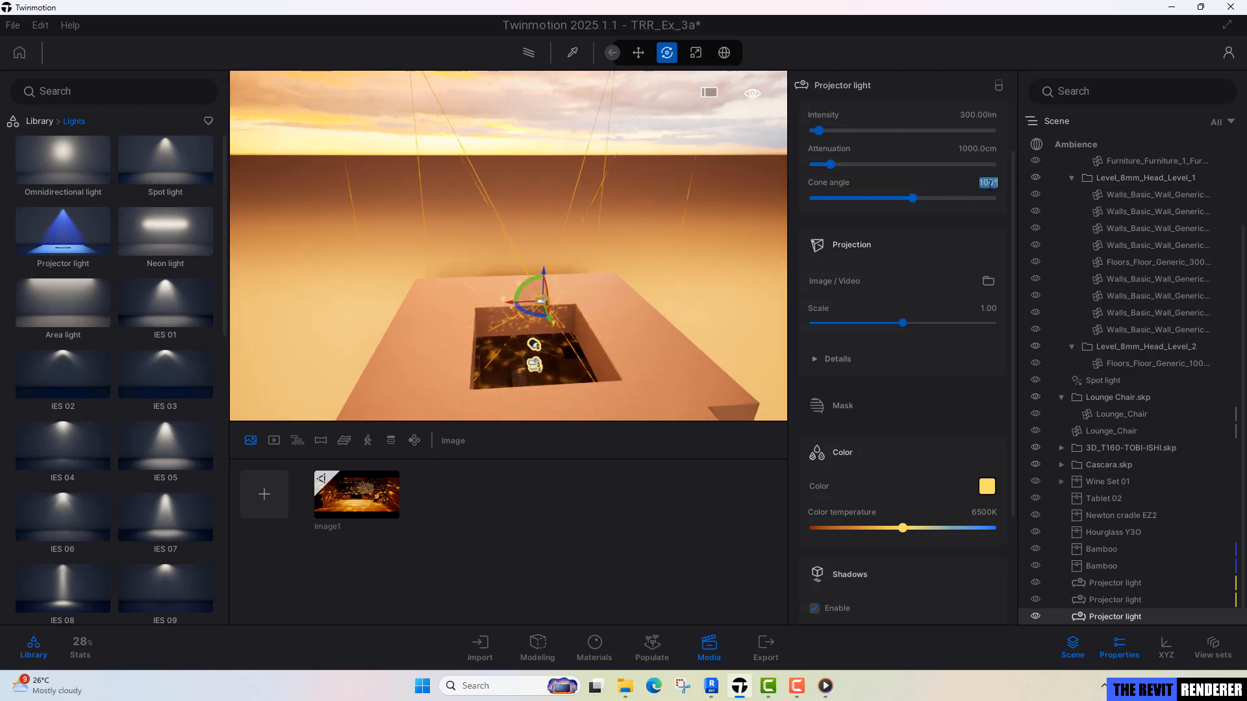
right_click_drag(624, 240, 594, 249)
key("d")
key("w")
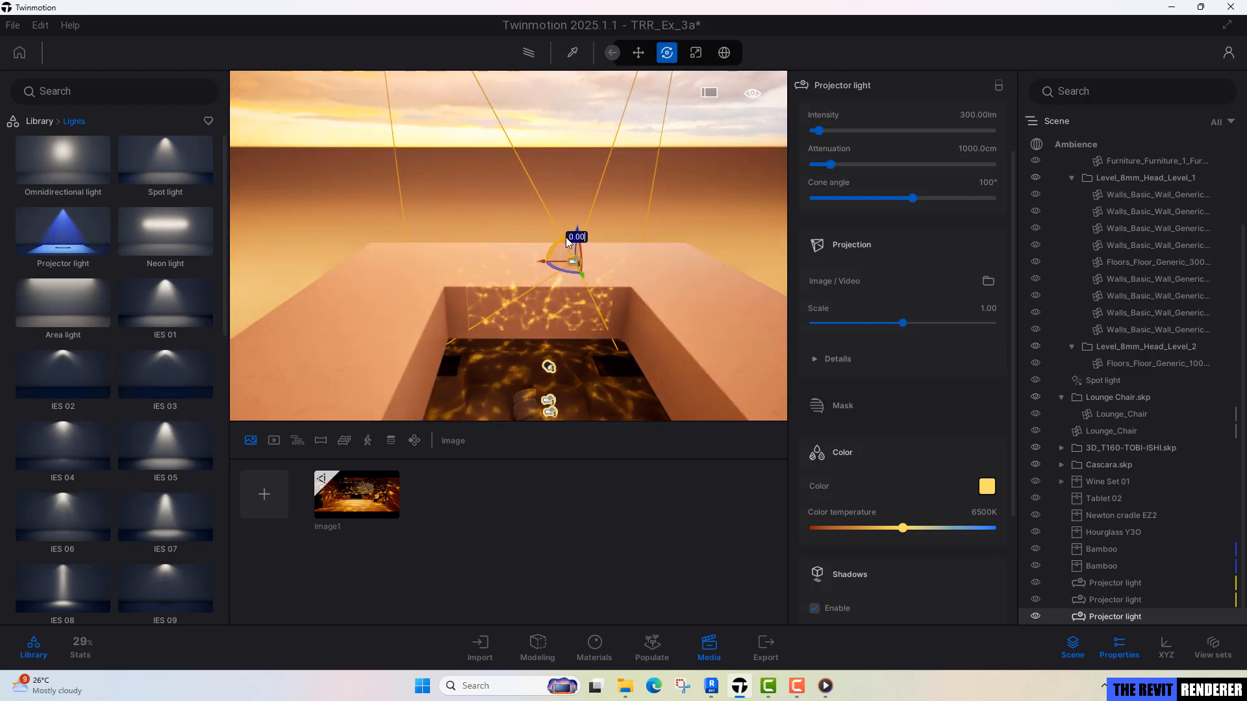
Rotate the 100° projector light further and reposition it down inside the skylight opening, so its pattern covers the opening's walls.
left_click_drag(566, 236, 483, 255)
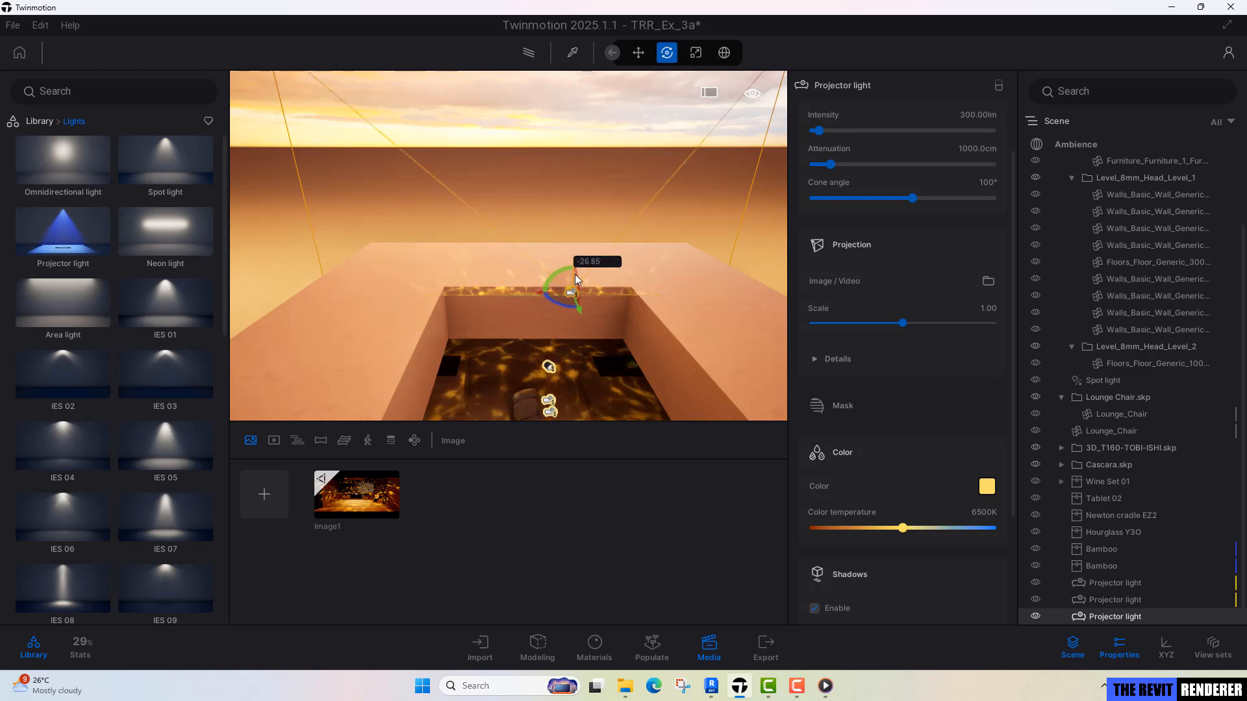
left_click_drag(572, 354, 569, 351)
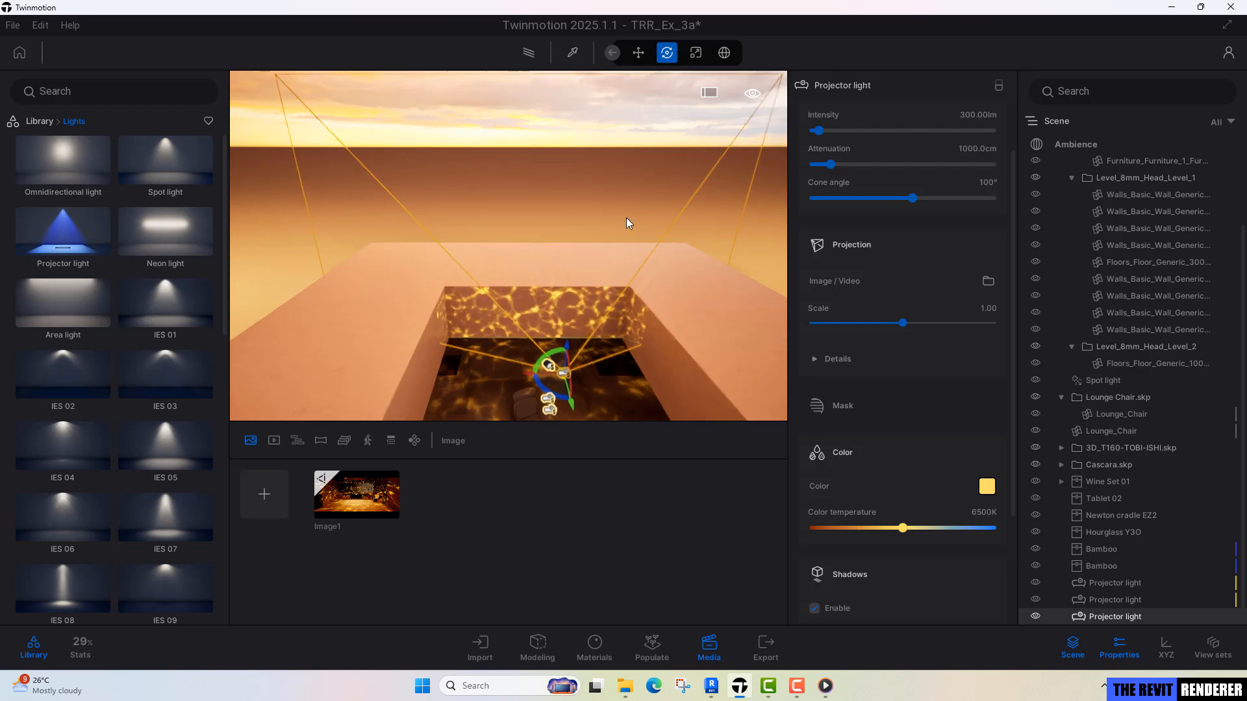
right_click_drag(630, 225, 490, 343)
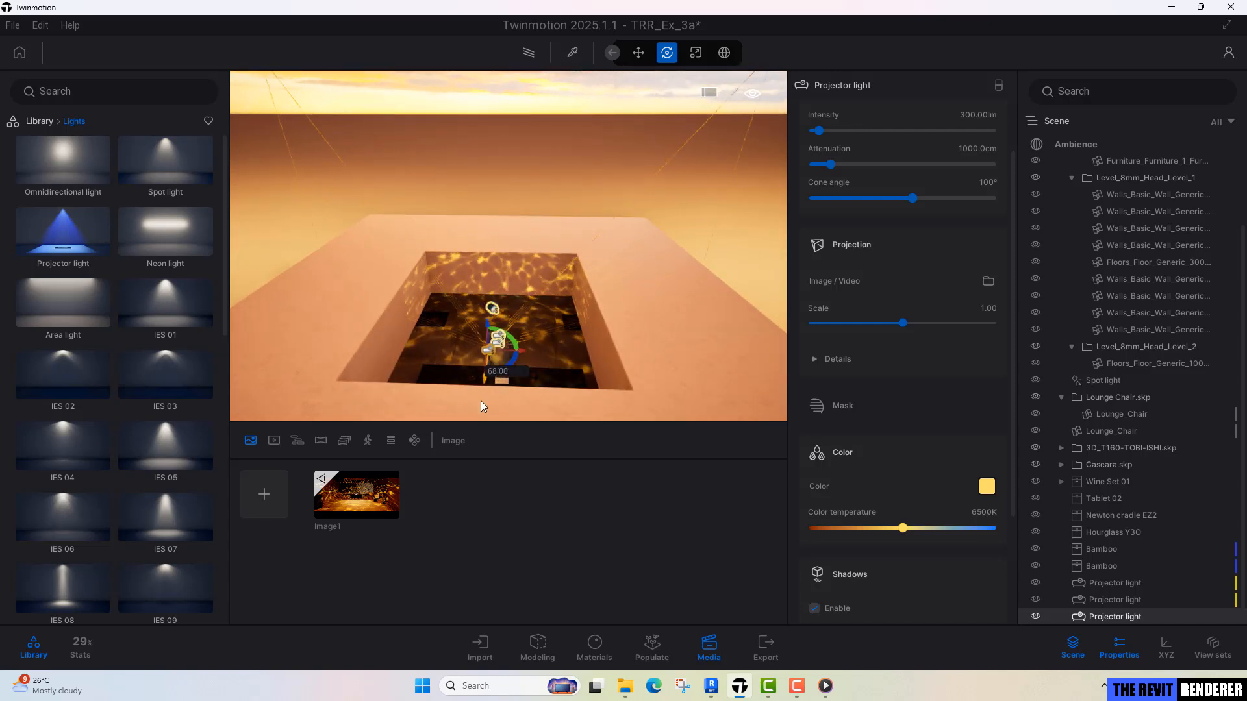
Raise the 100° projector light above the skylight opening so its pattern falls lower on the opening's walls.
left_click_drag(473, 445, 500, 430)
right_click_drag(502, 406, 498, 364)
left_click(494, 355)
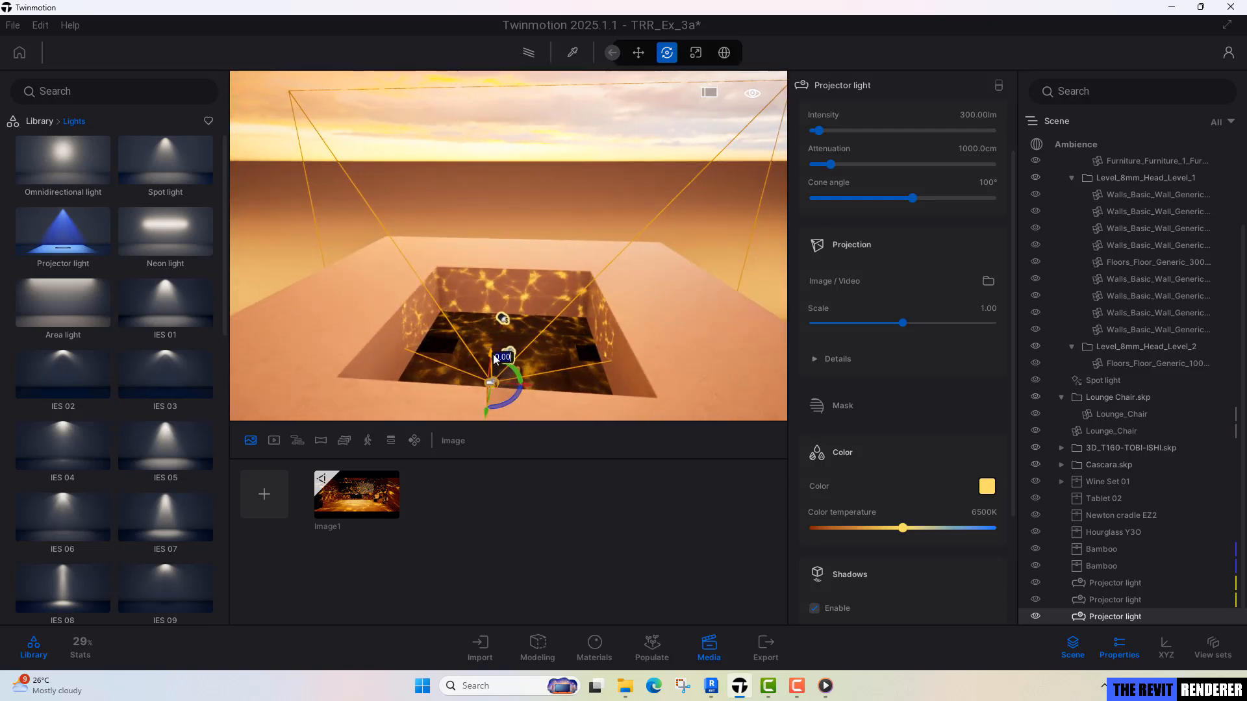
left_click_drag(493, 355, 491, 346)
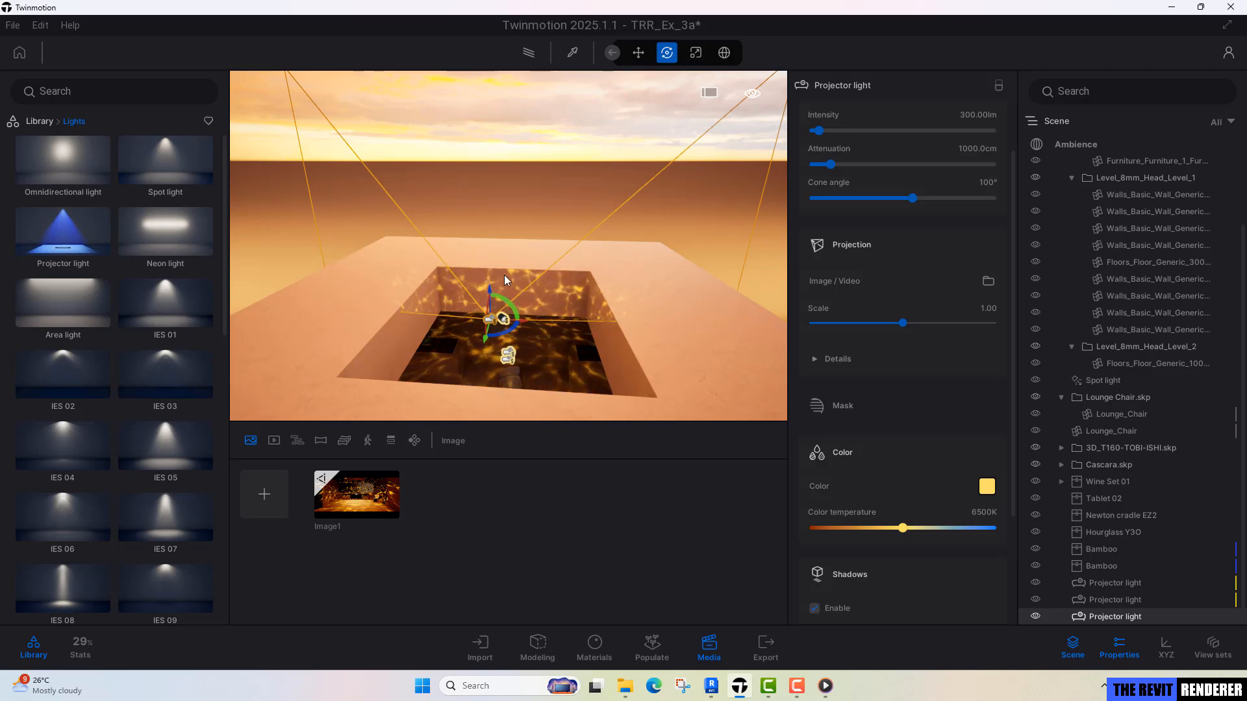
right_click_drag(510, 308, 506, 266)
right_click_drag(415, 290, 393, 290)
Examine the caustic pattern on the skylight walls from above the roof and inside the room, ending in the saved Image1 view.
key("e")
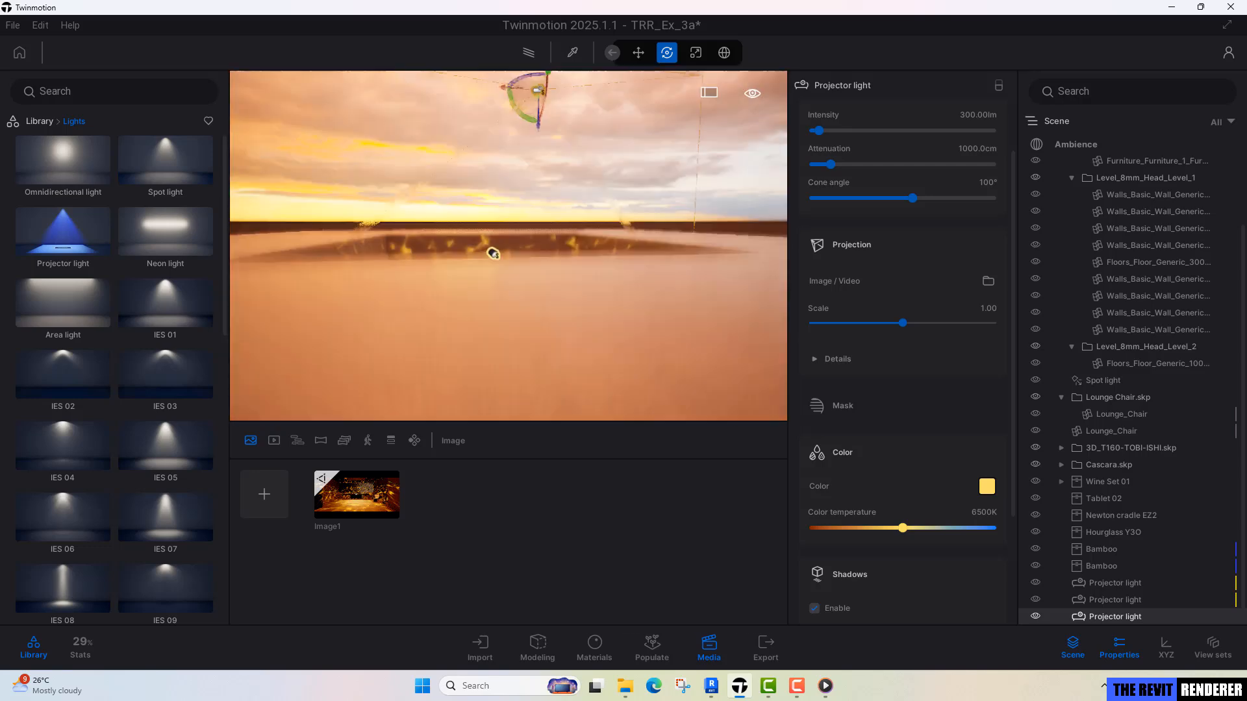
right_click_drag(481, 292, 481, 297)
key("e")
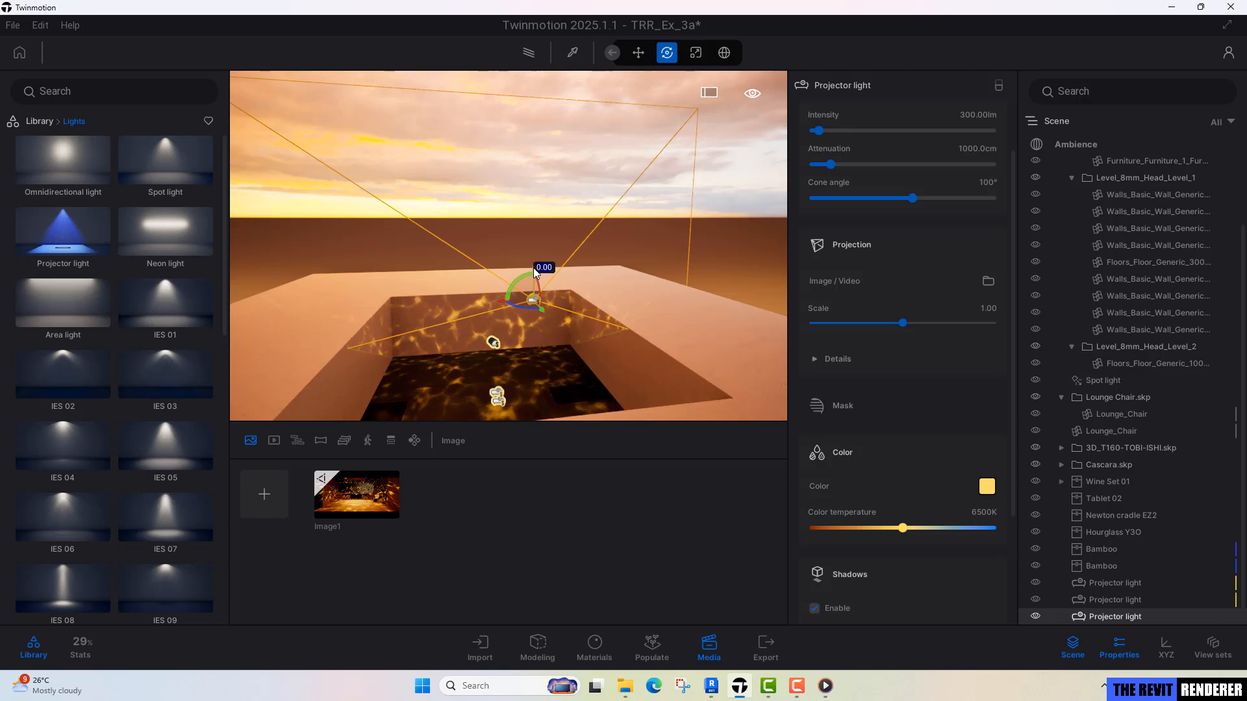
key("q")
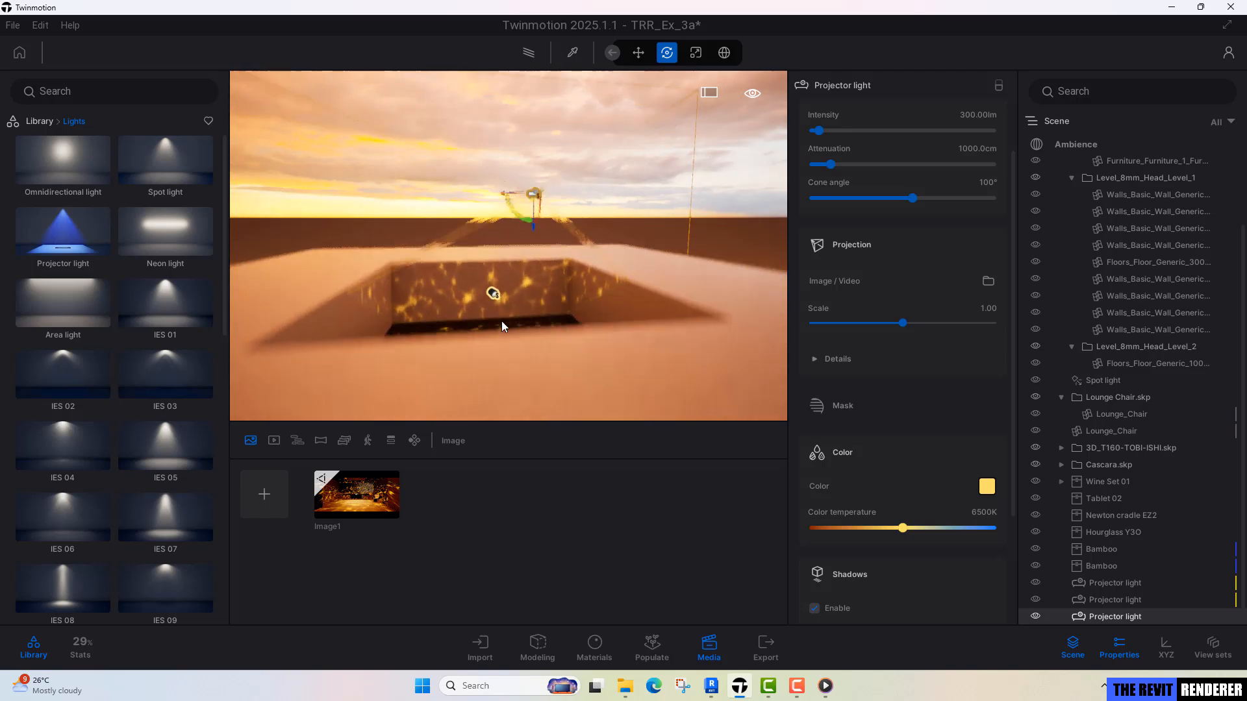
key("w")
key("q")
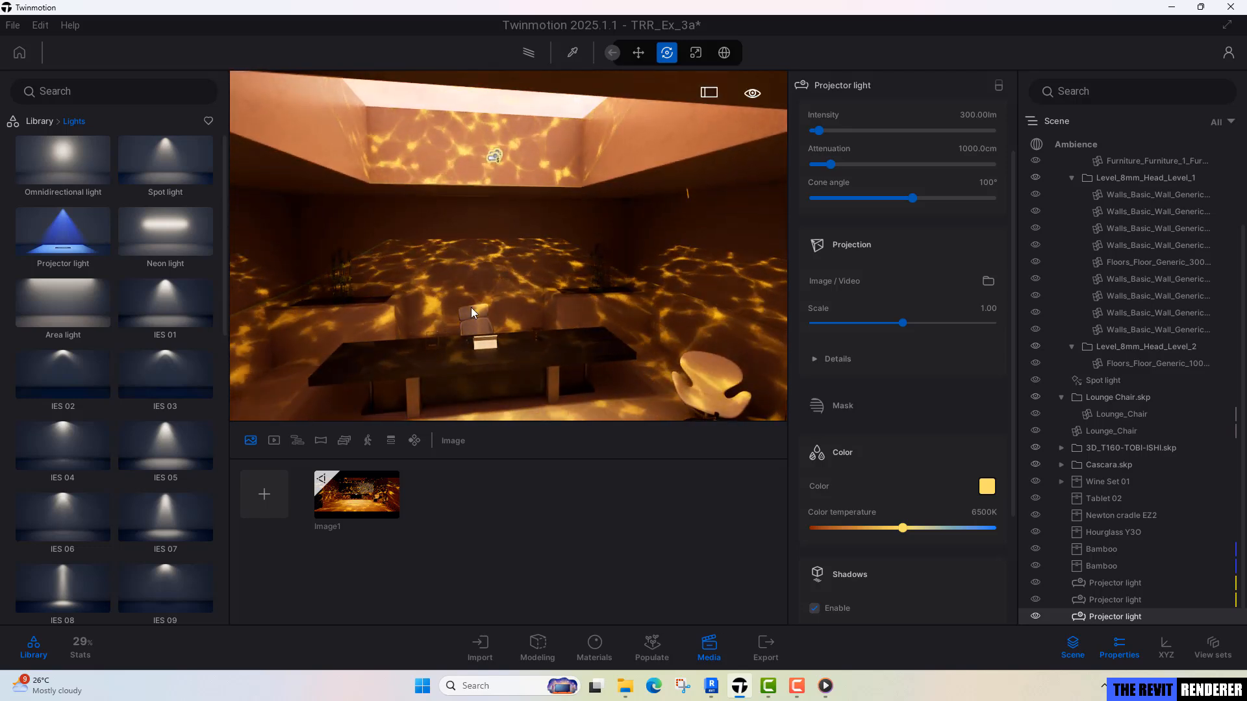
key("q")
right_click_drag(521, 227, 521, 203)
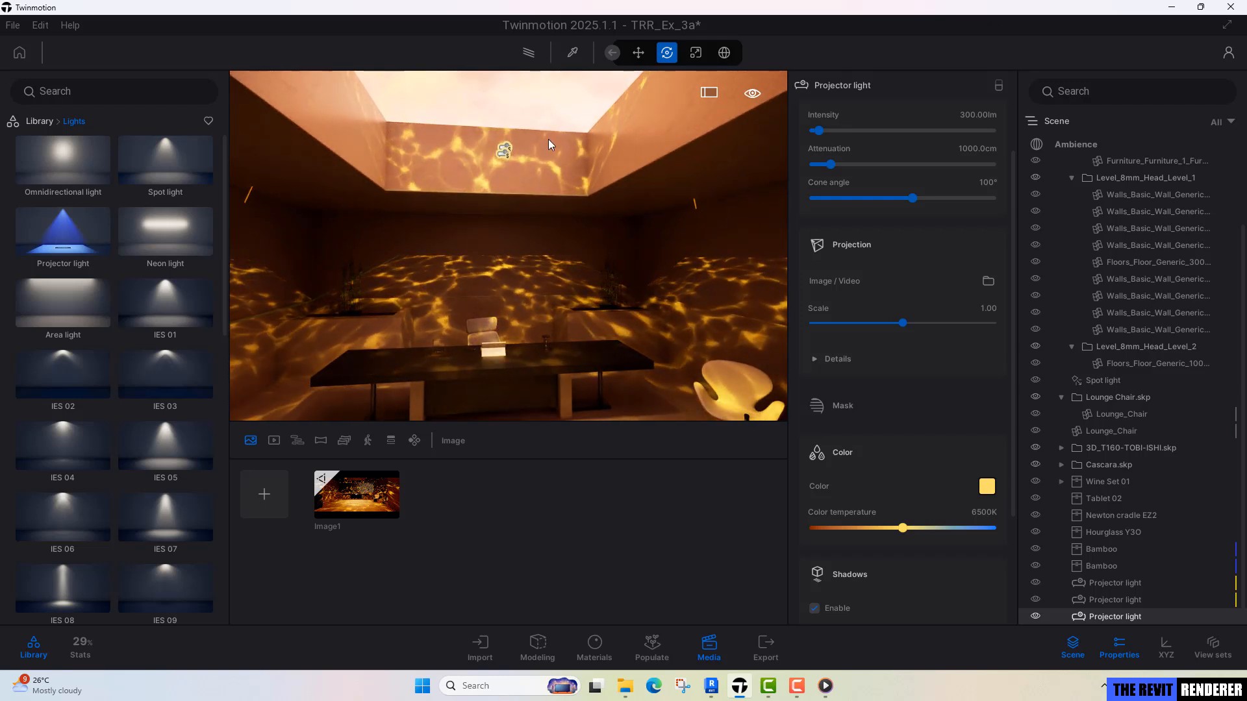
key("d")
key("e")
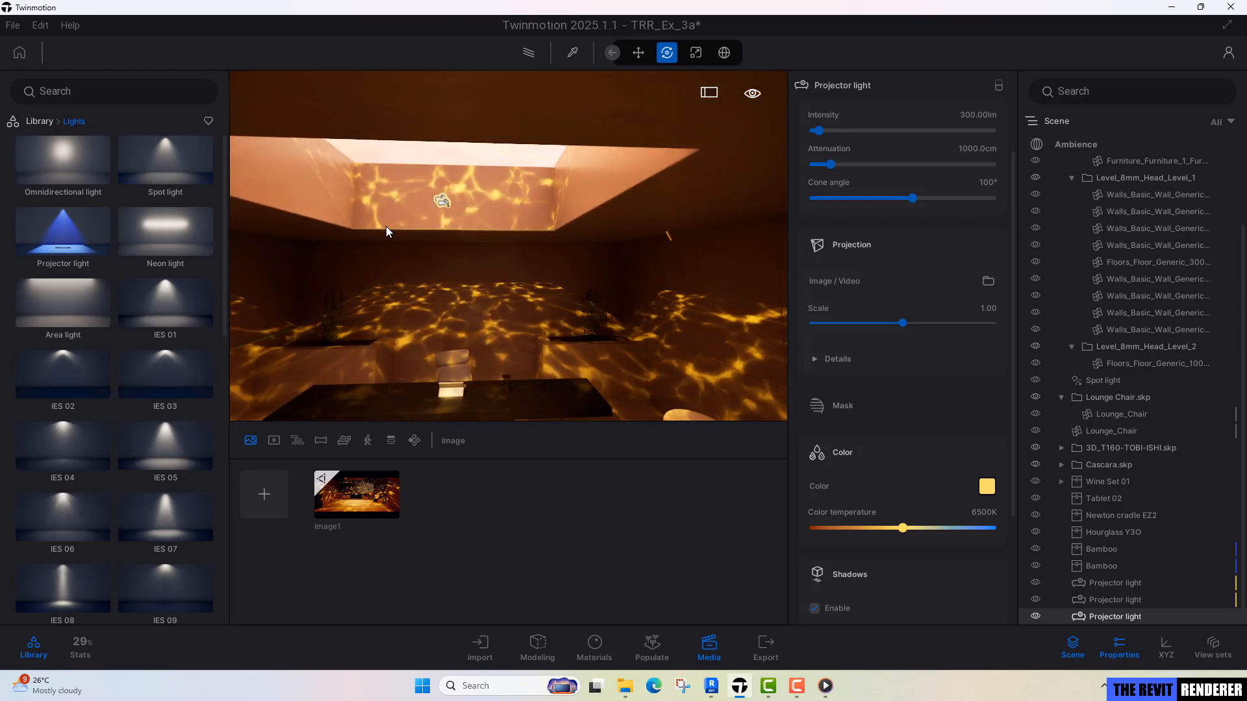
left_click(372, 510)
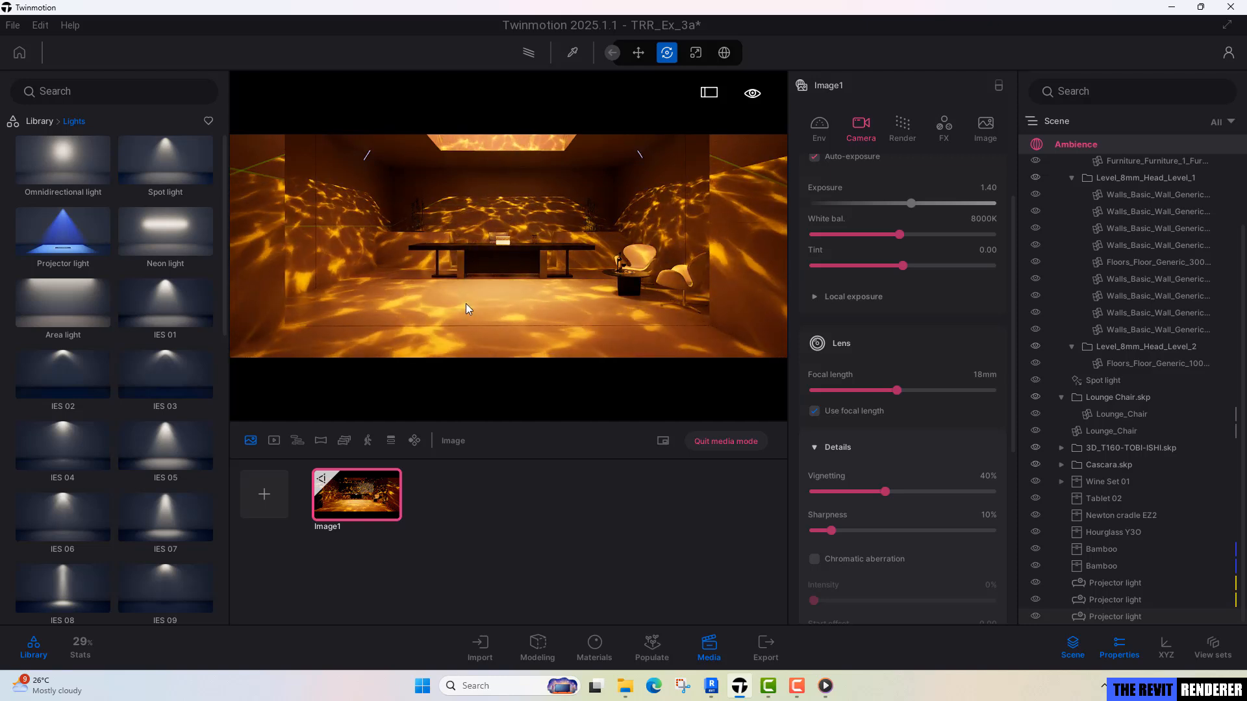
Create the project's first video in the media section, starting from the Image1 camera view.
key("Escape")
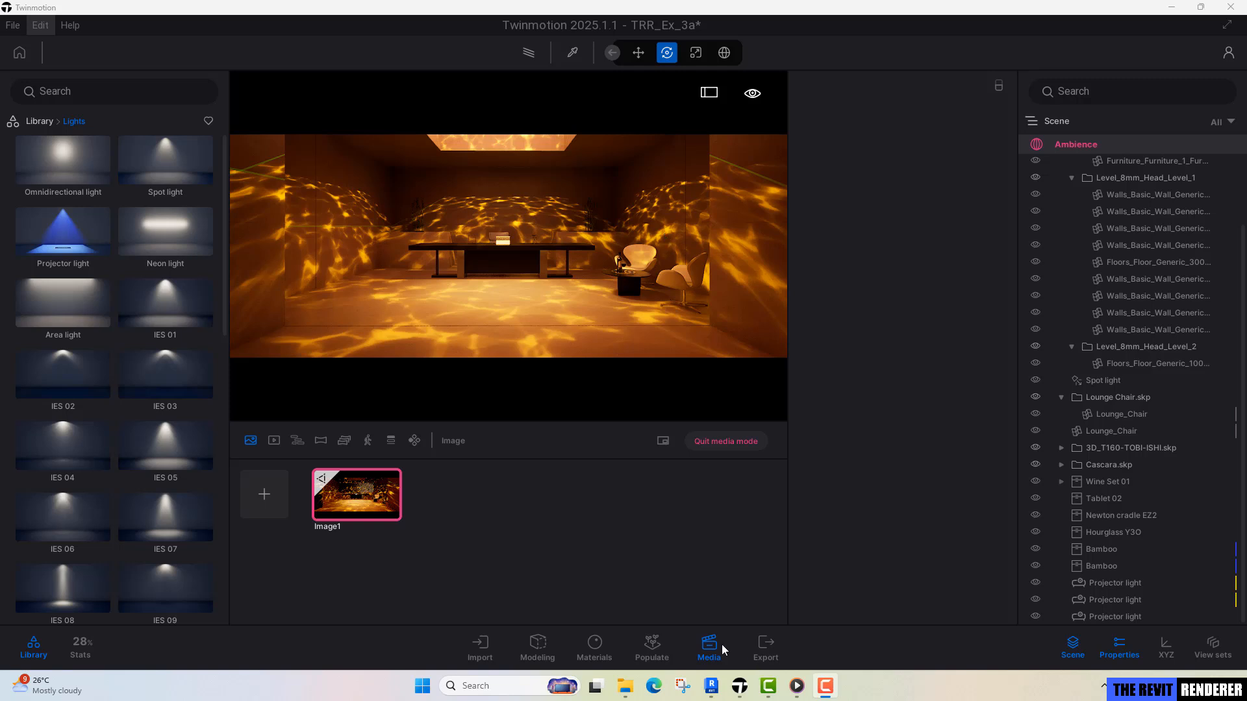
left_click(699, 646)
left_click(700, 645)
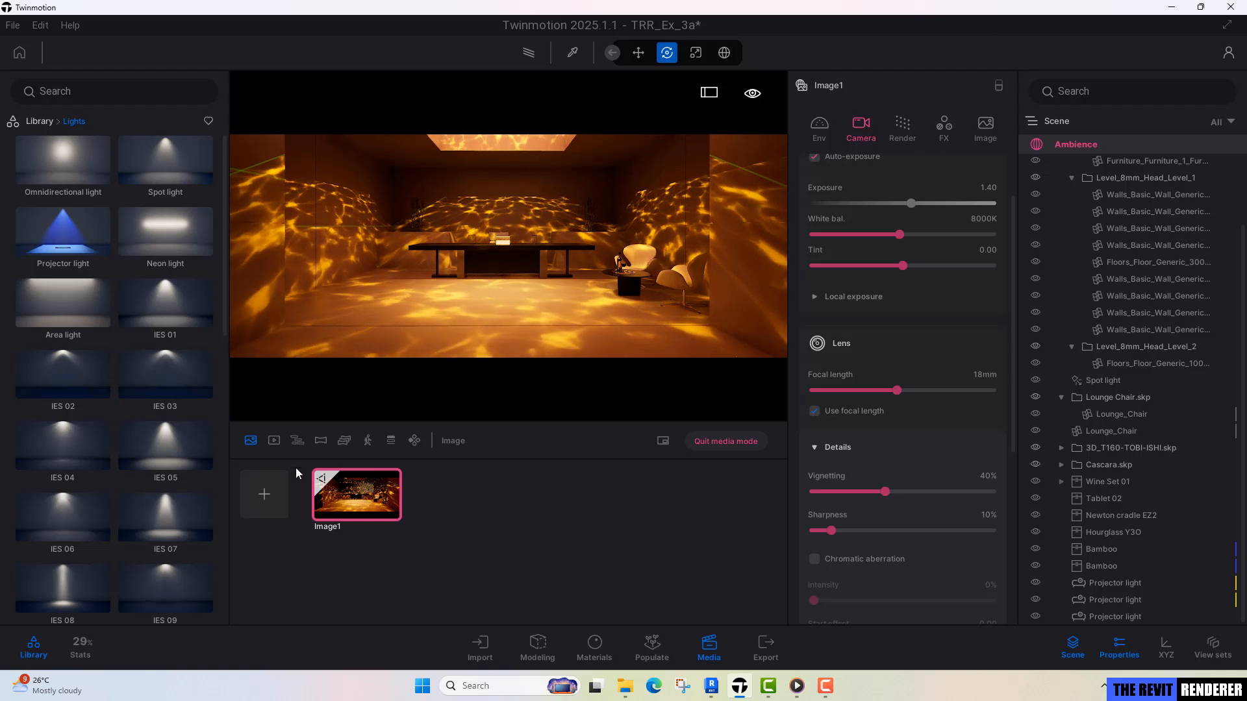
left_click(274, 441)
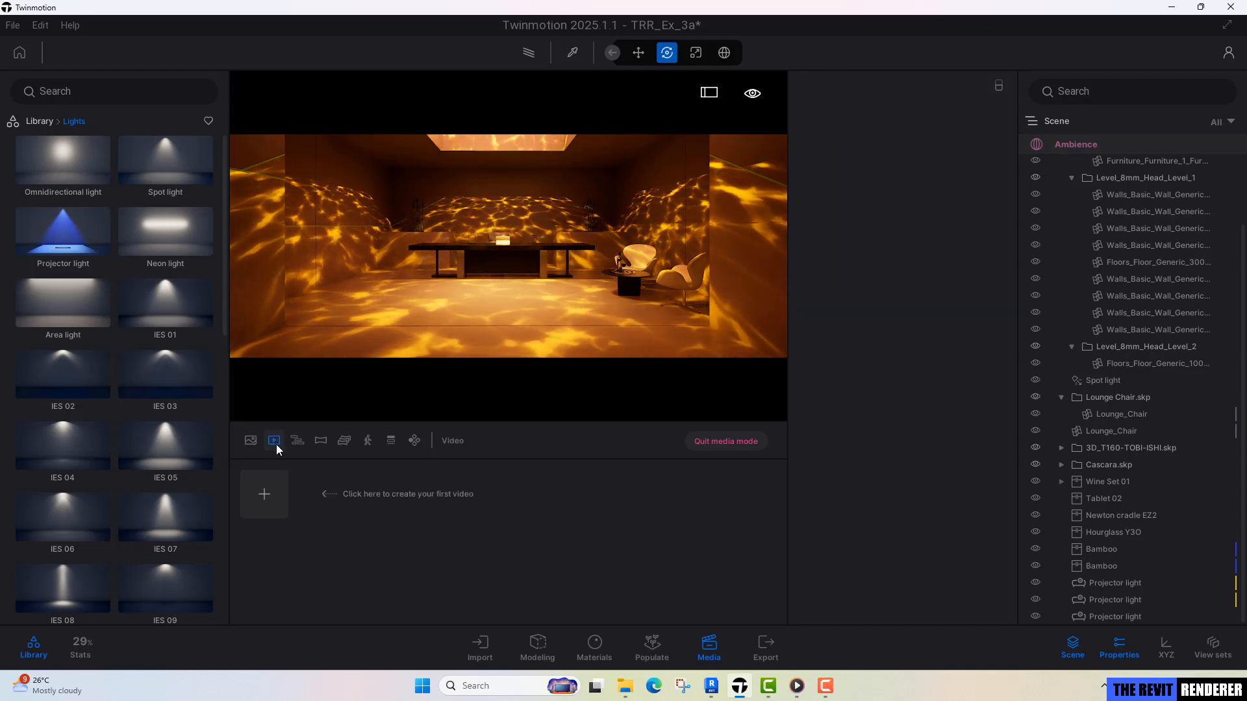
left_click(269, 495)
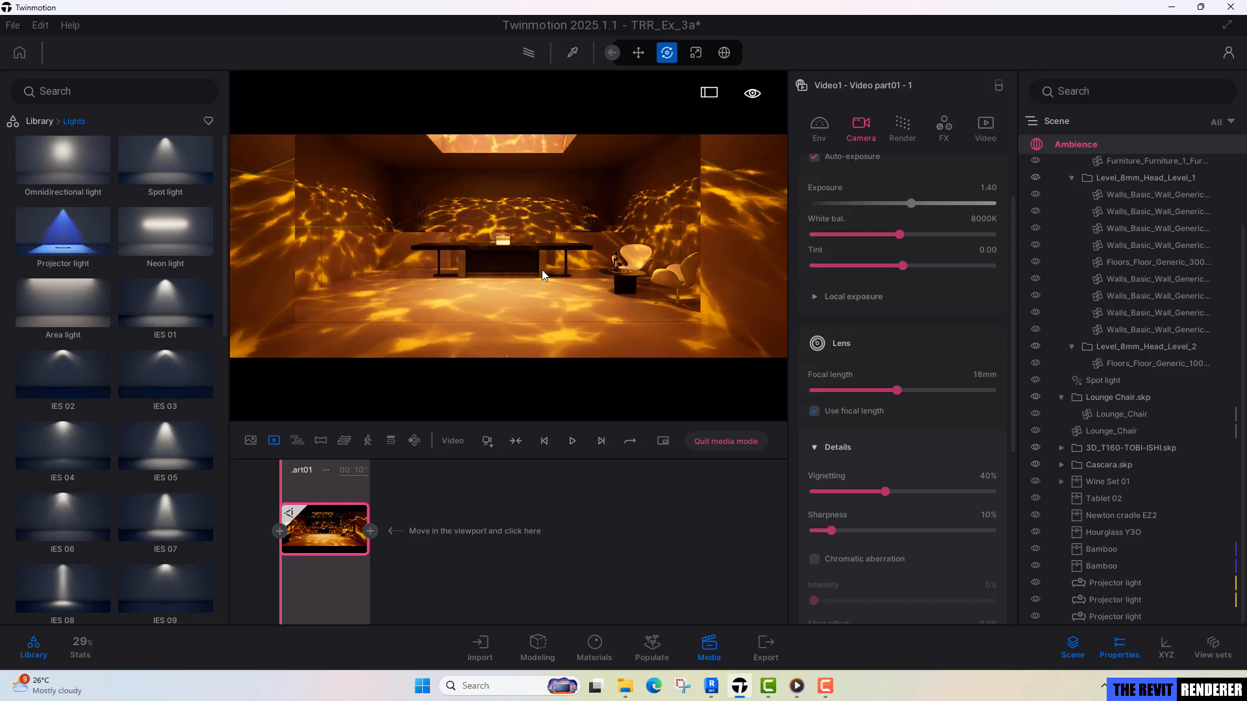
Pull the camera back from the desk and update the video's first keyframe with the wider view.
scroll(542, 270, "down", 1)
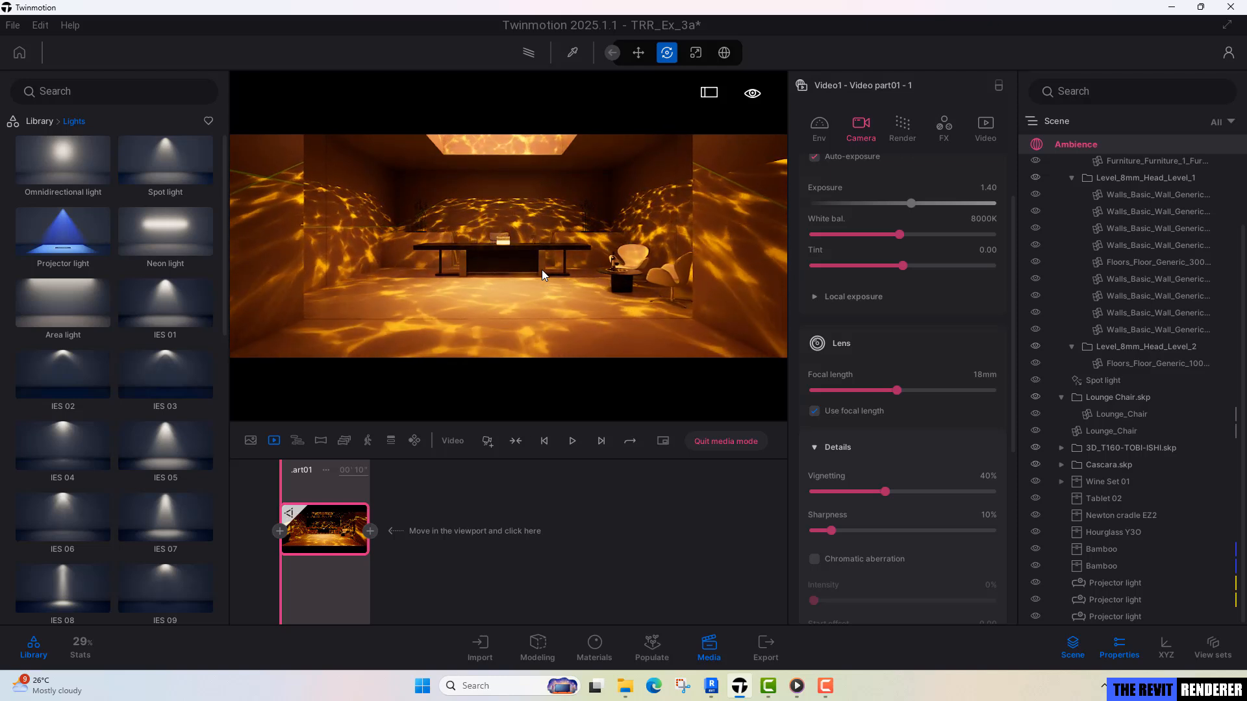
scroll(541, 270, "down", 3)
scroll(541, 270, "up", 2)
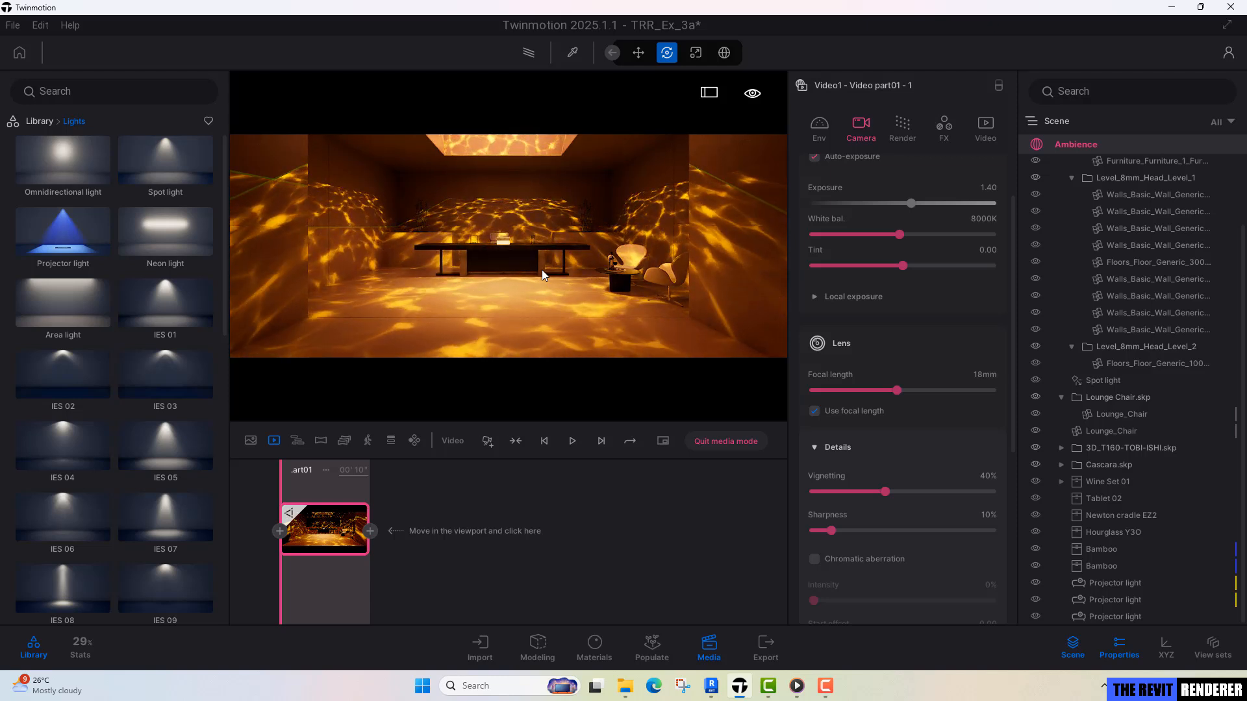
mouse_move(317, 530)
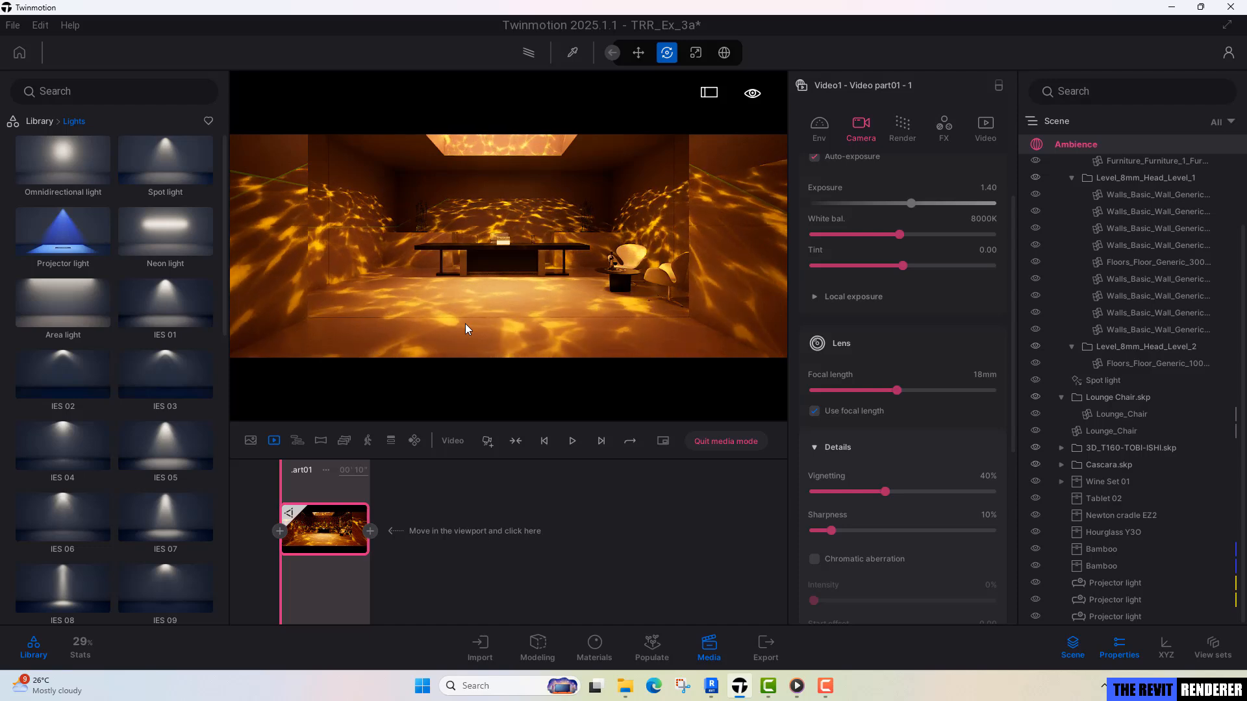
Move the camera forward towards the desk and add the closer view as the video's second keyframe.
scroll(465, 323, "up", 2)
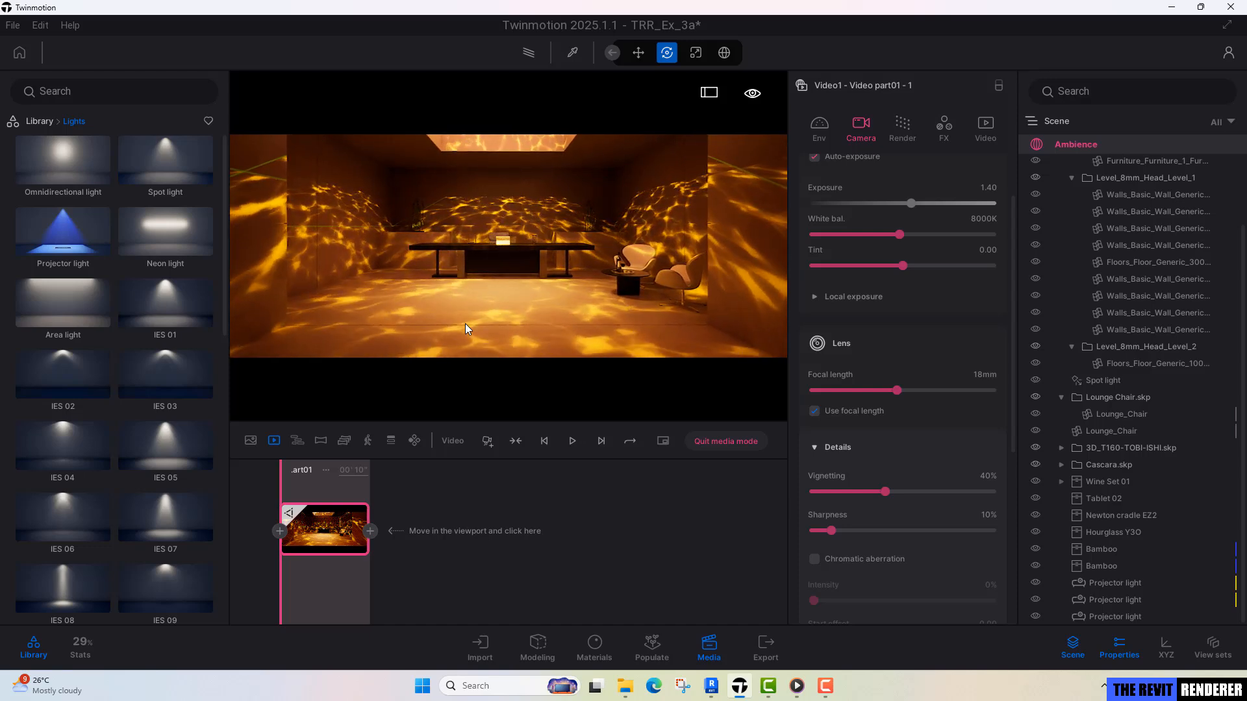
scroll(465, 323, "up", 2)
scroll(465, 323, "up", 2)
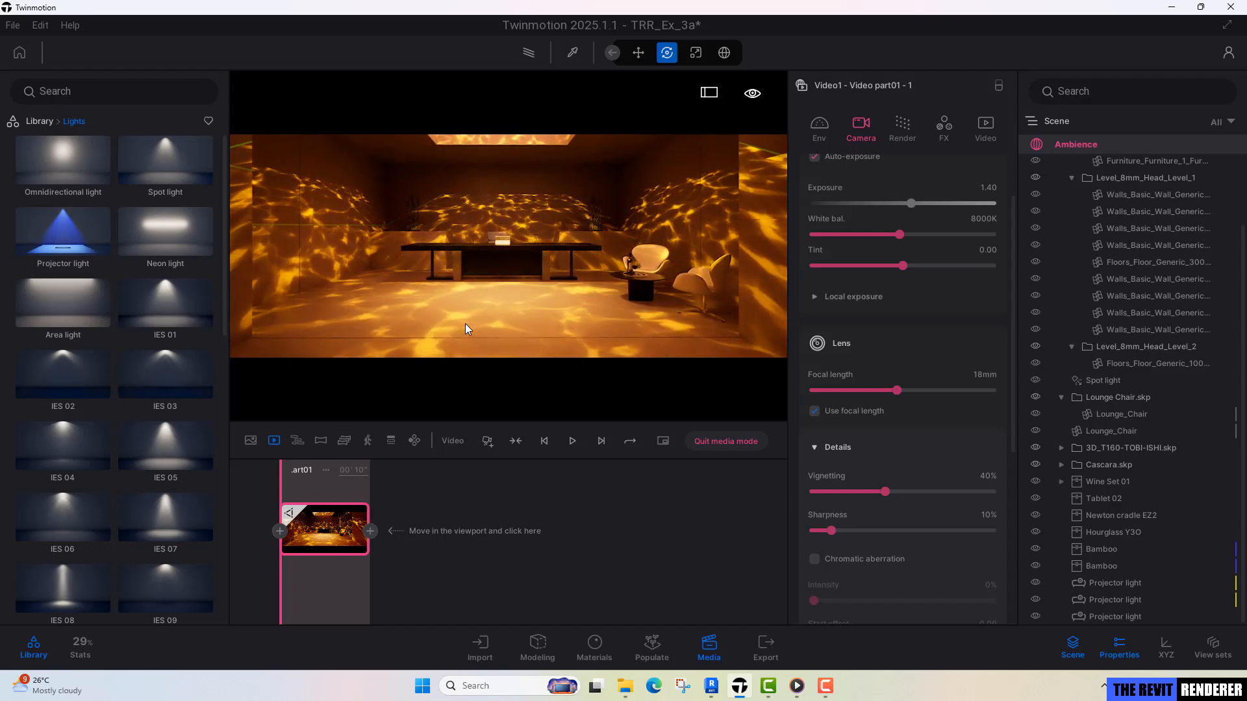
scroll(465, 324, "up", 2)
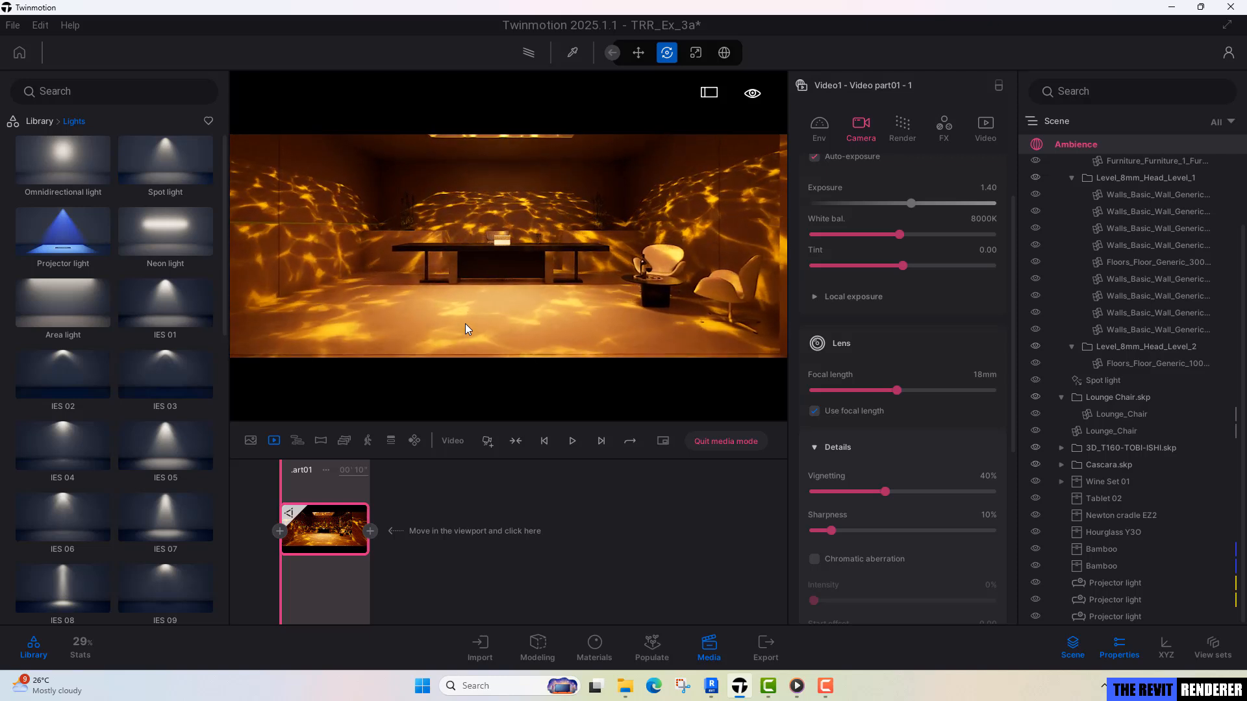
scroll(465, 324, "up", 2)
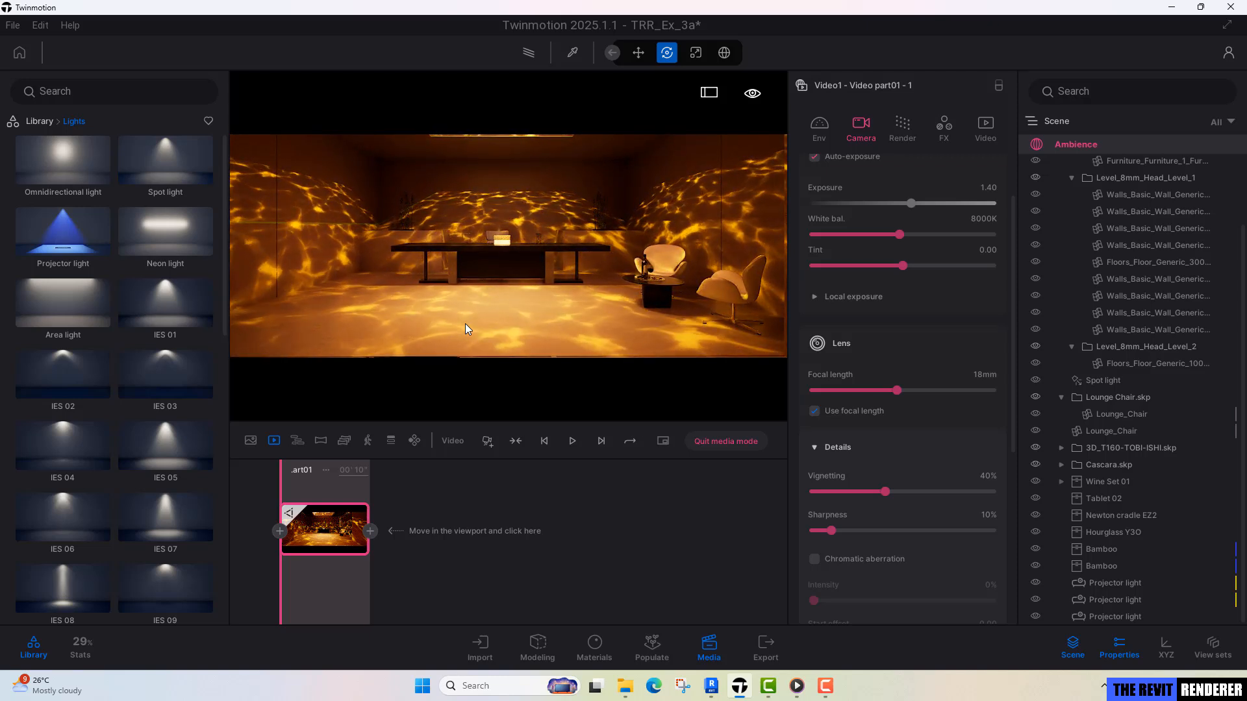
scroll(465, 323, "up", 2)
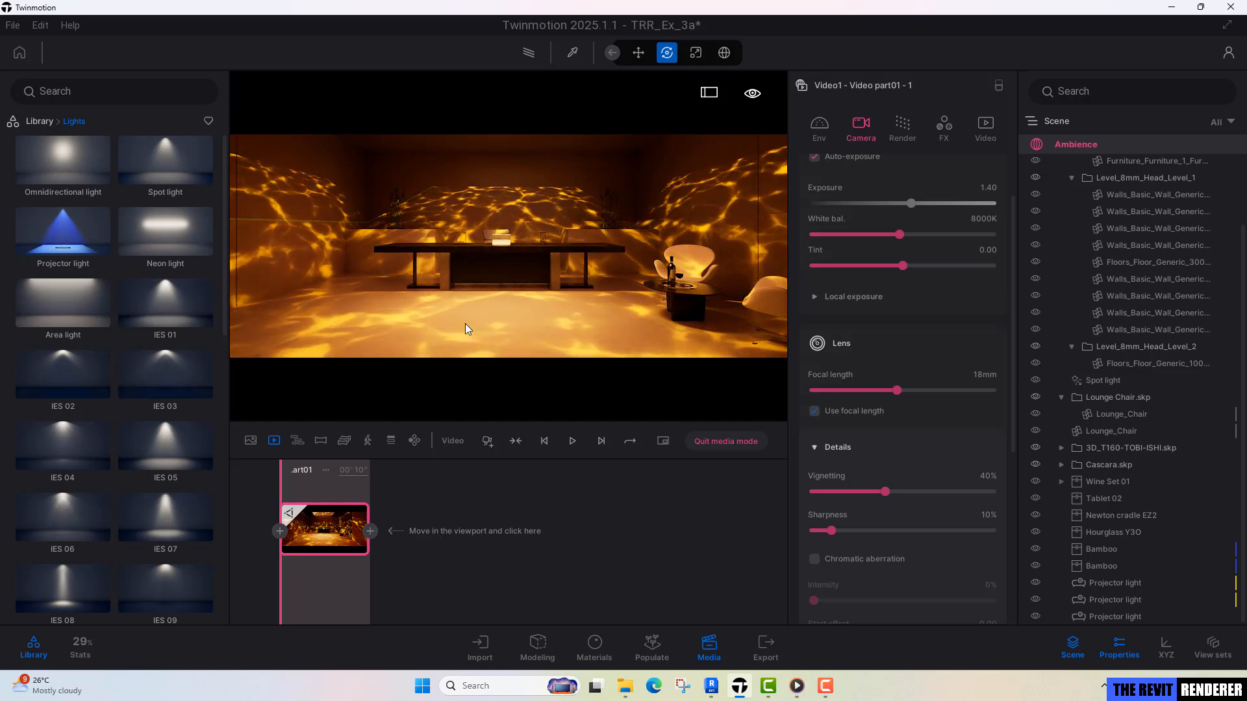
left_click(370, 531)
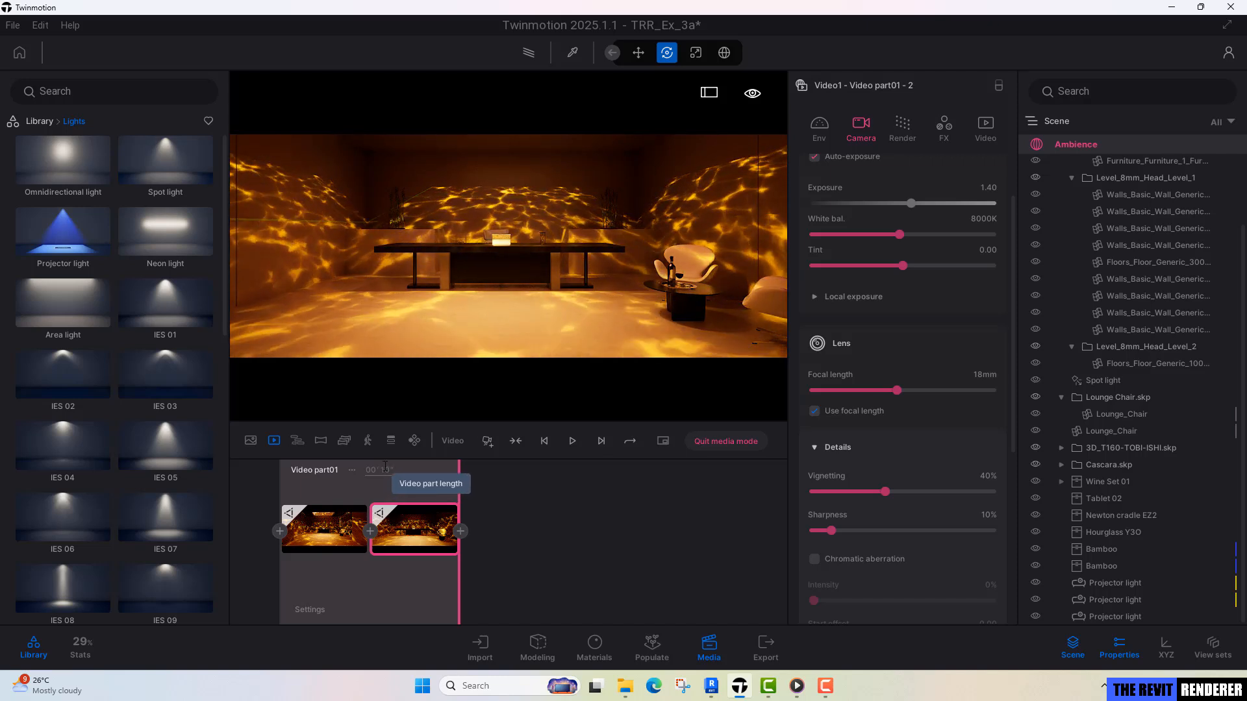
Set the length of Video part01 to 10 seconds and play the camera animation as a preview.
double_click(383, 469)
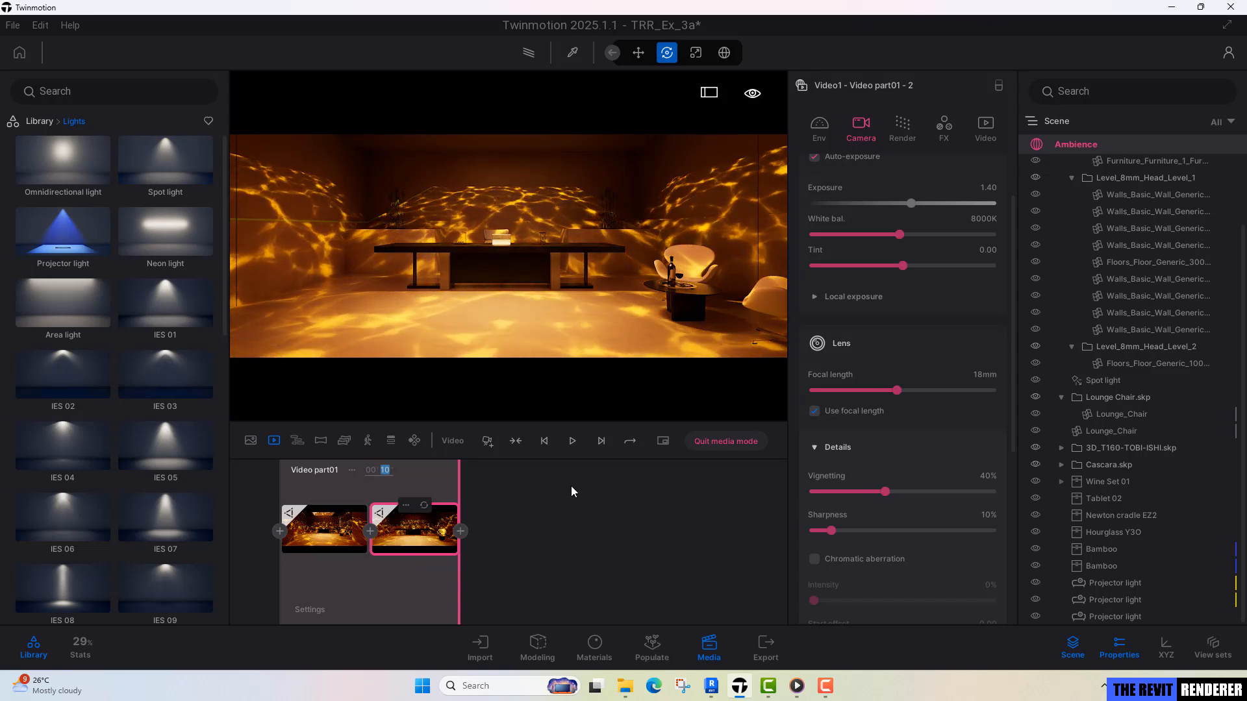
left_click(570, 446)
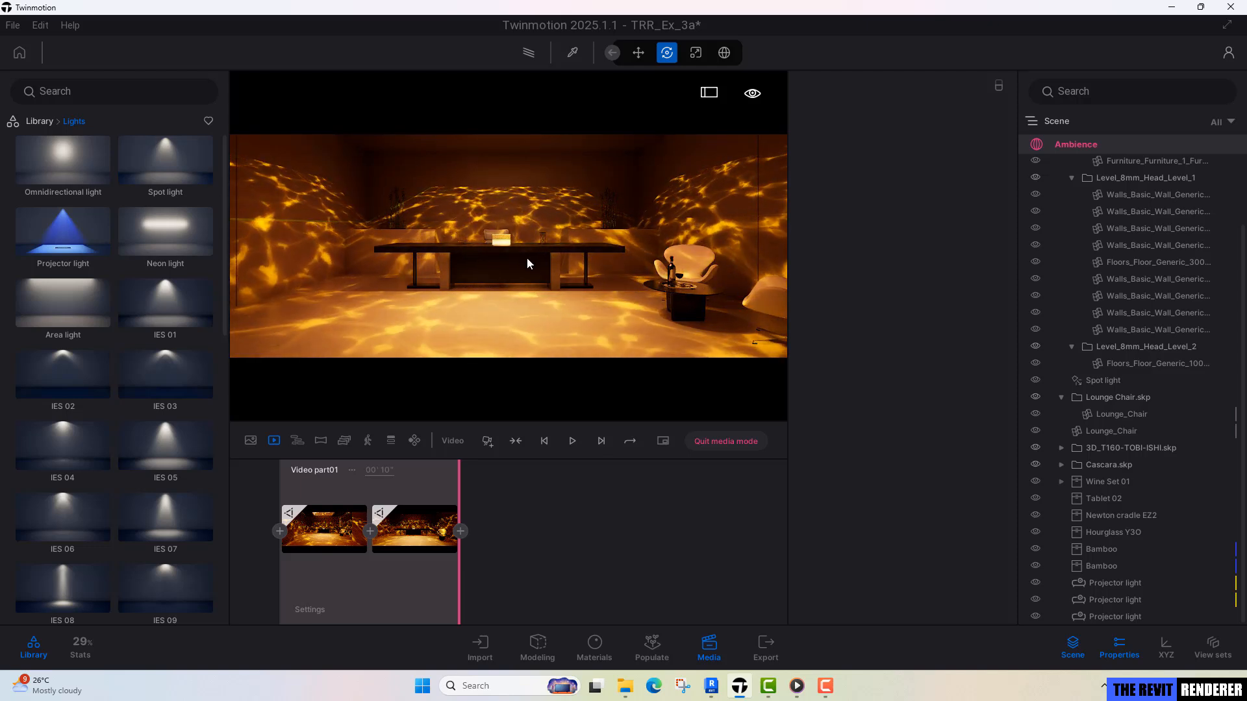
left_click(570, 446)
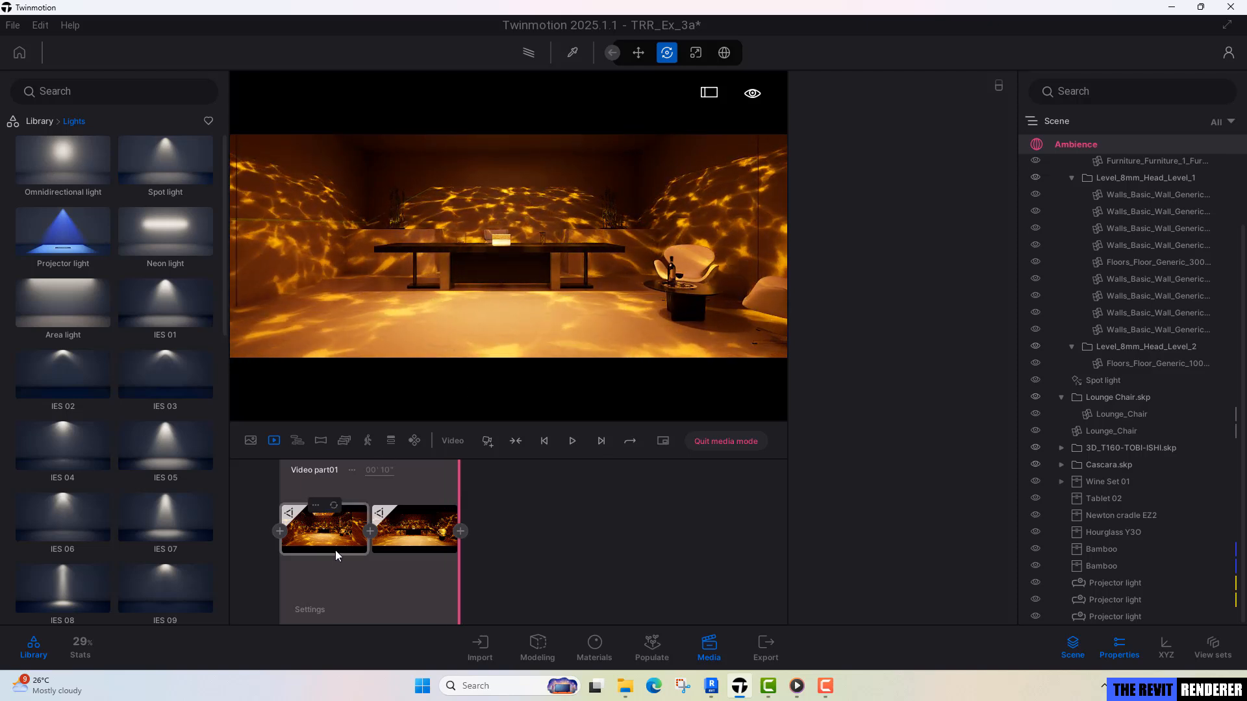
Reopen Video1 for editing and compare the camera settings of its two keyframes.
left_click(251, 440)
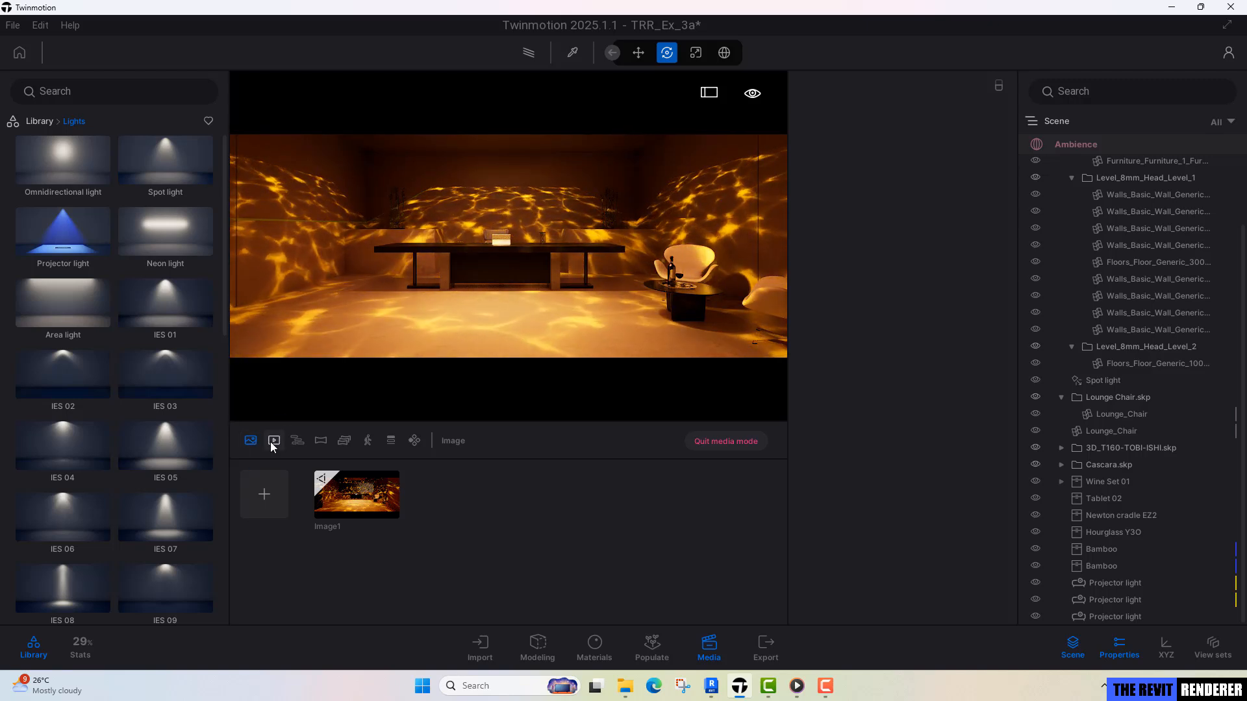
left_click(272, 441)
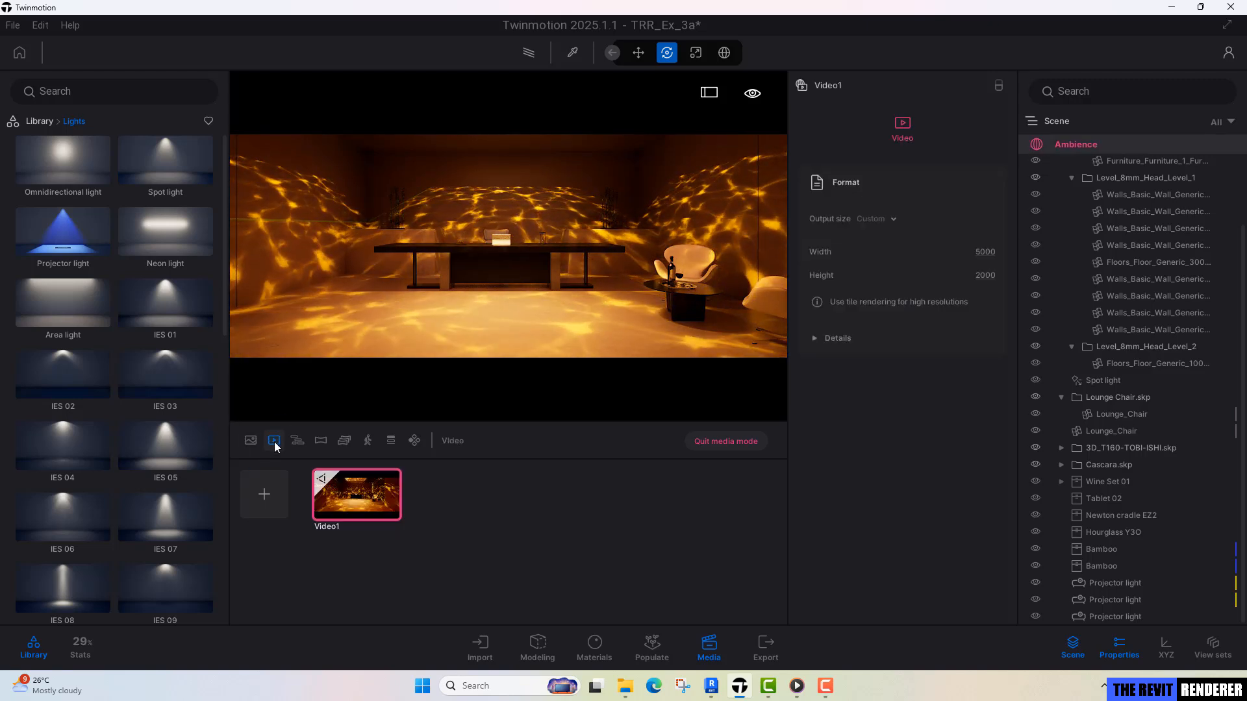
double_click(347, 504)
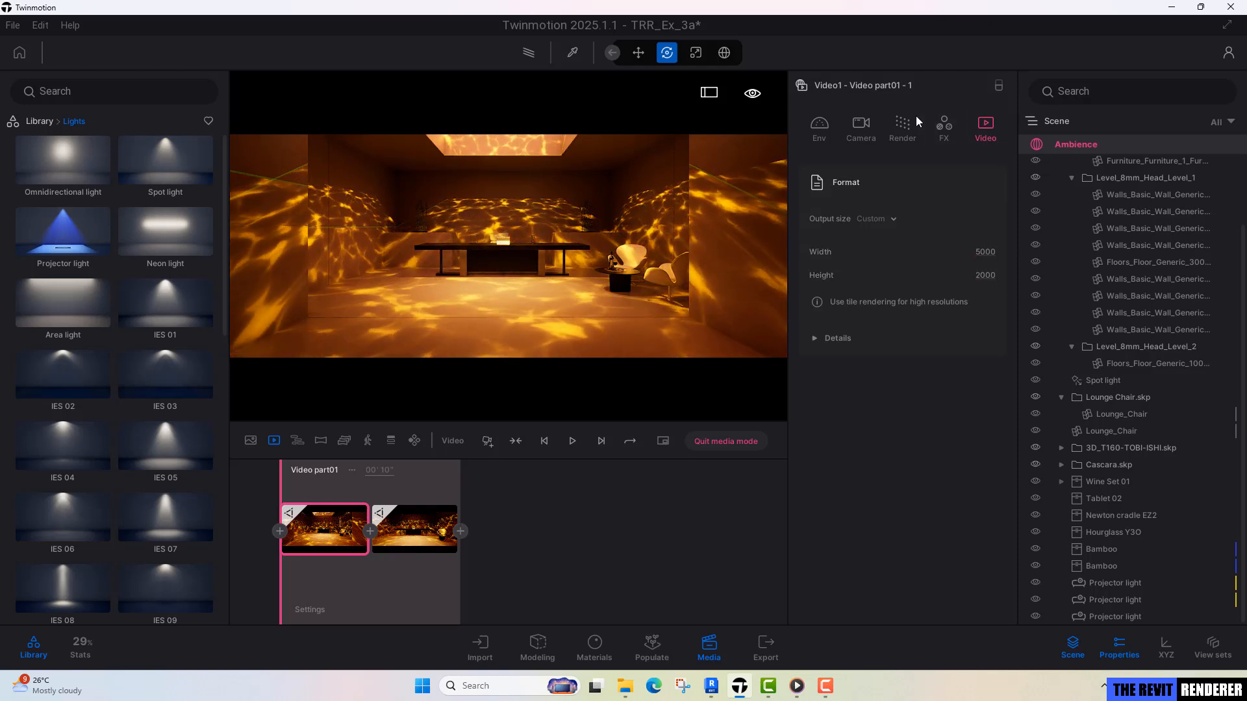
left_click(863, 127)
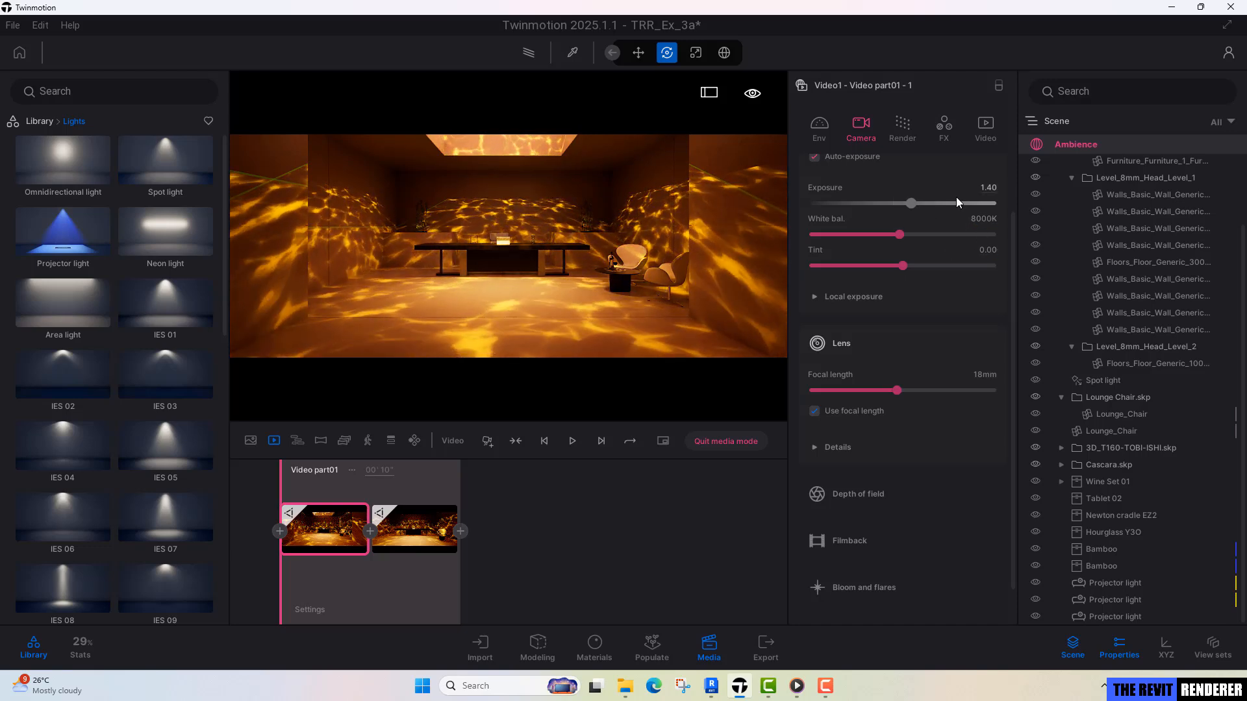
left_click(390, 541)
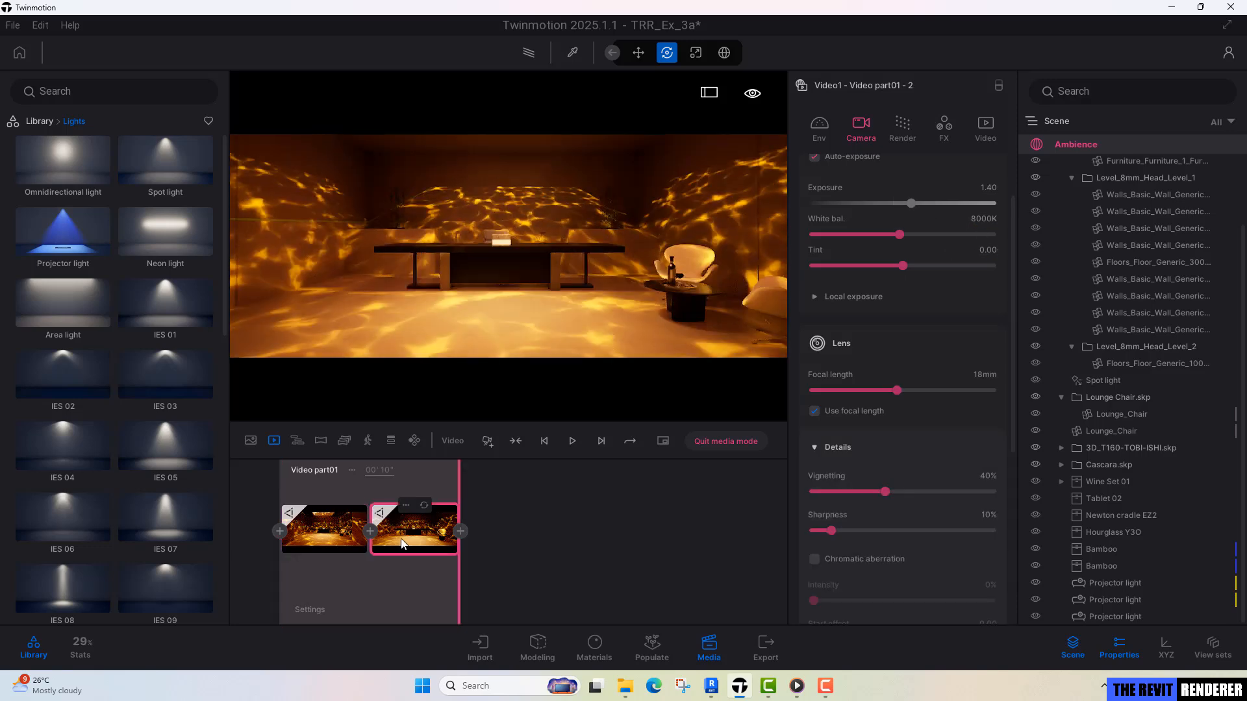
left_click(317, 552)
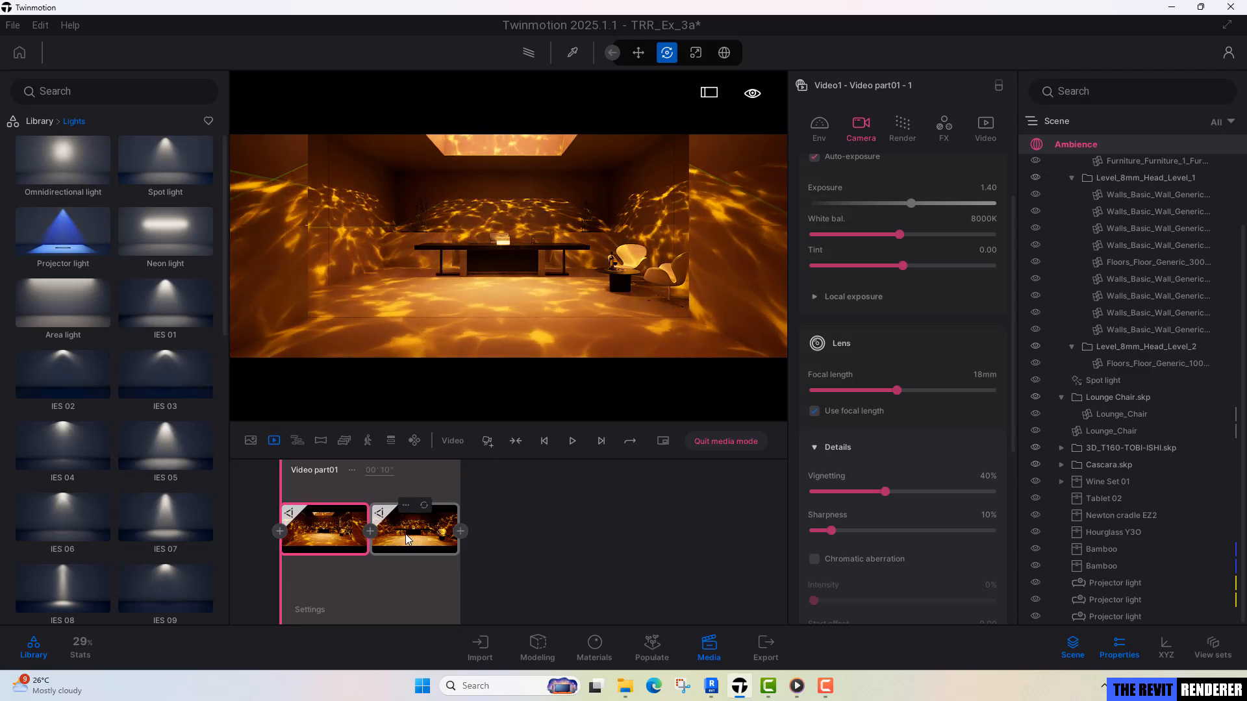
Set the second keyframe's white balance to 6000K and return to the first keyframe.
left_click(408, 538)
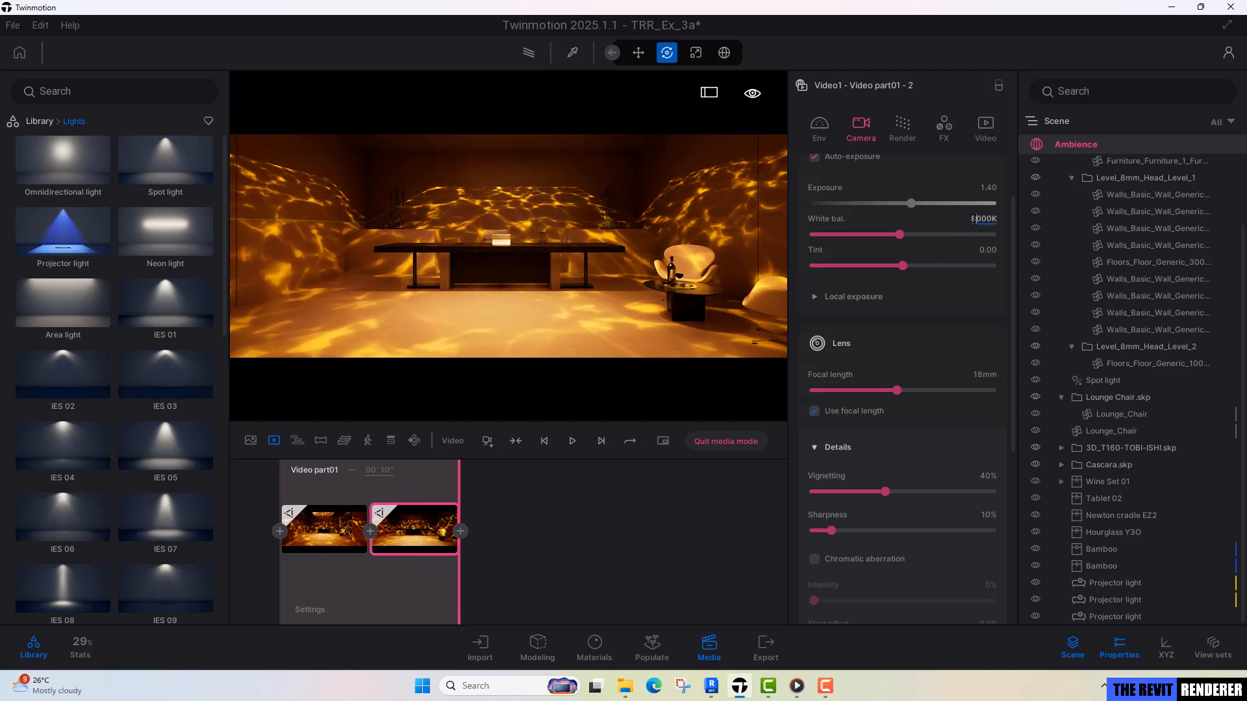
left_click(983, 219)
type("6000")
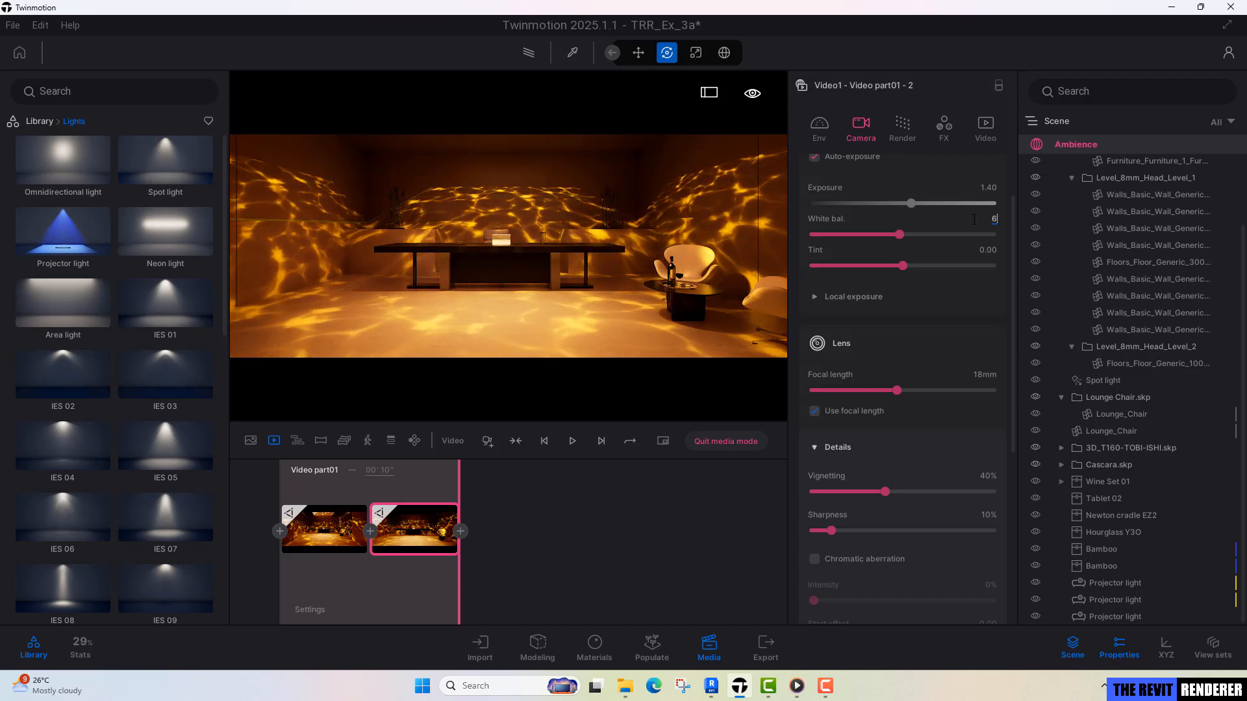
key("Return")
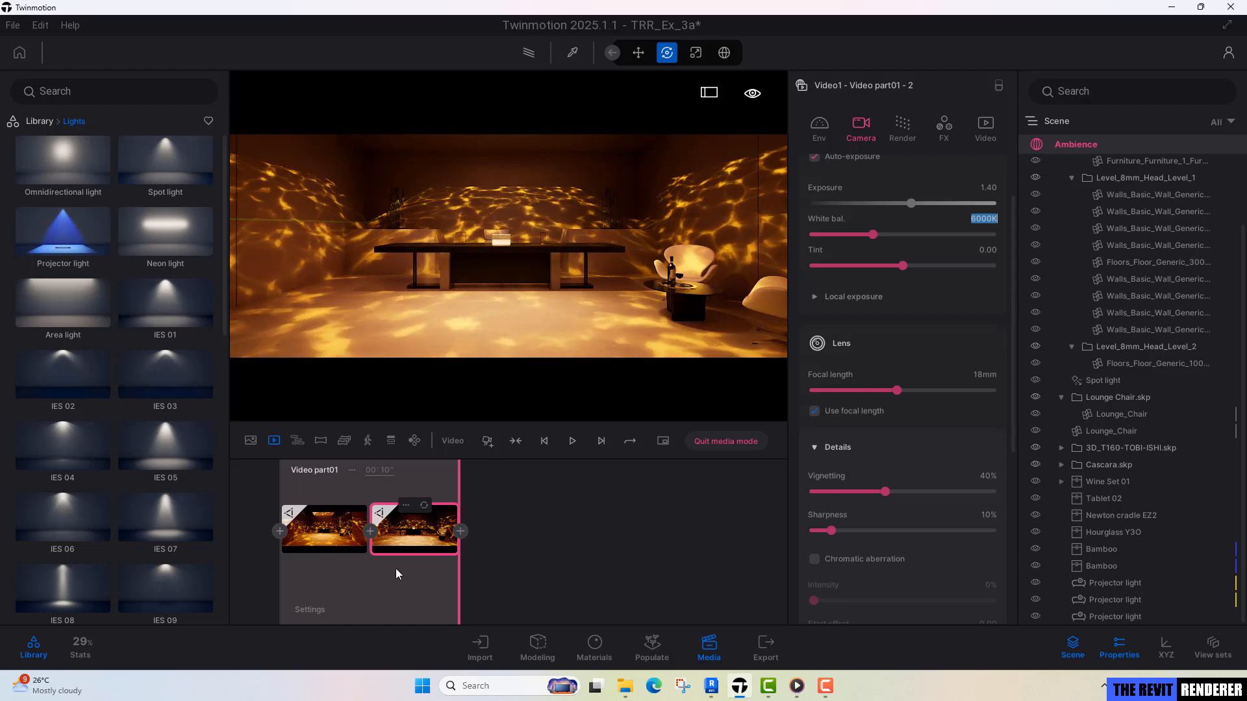
left_click(305, 539)
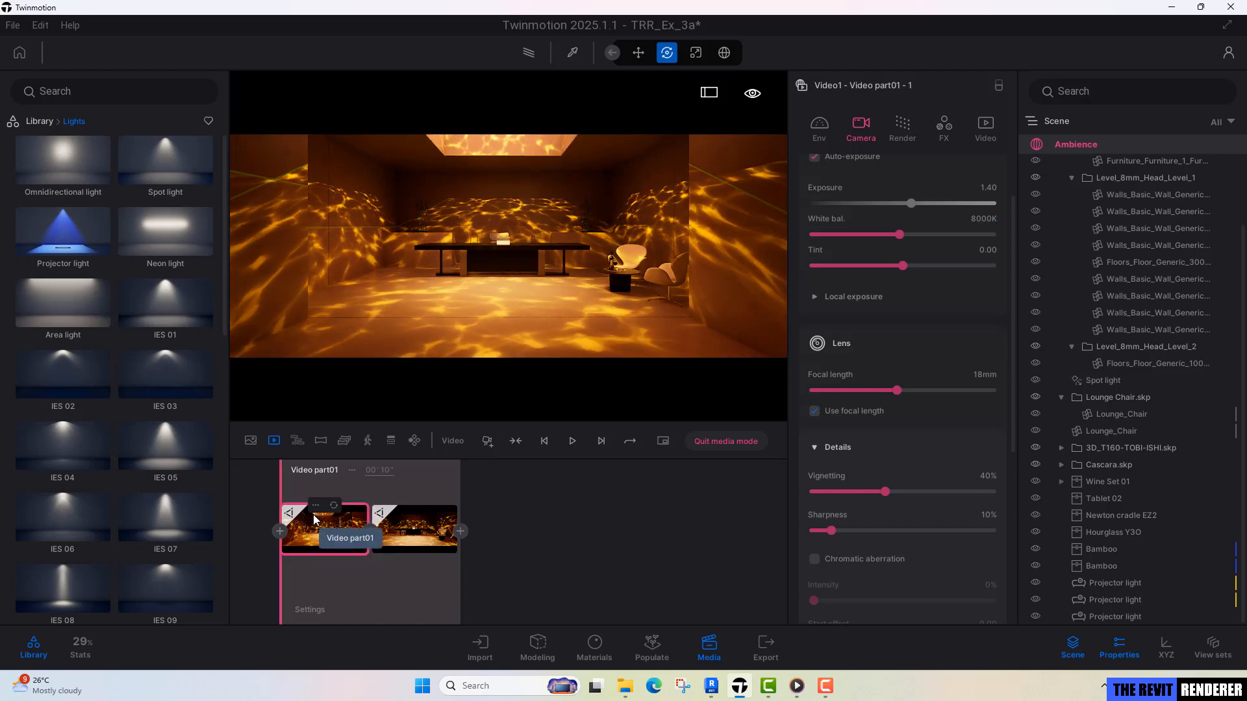
Preview the camera animation, set the second keyframe's white balance to 8000K, and return to the first keyframe.
left_click(573, 441)
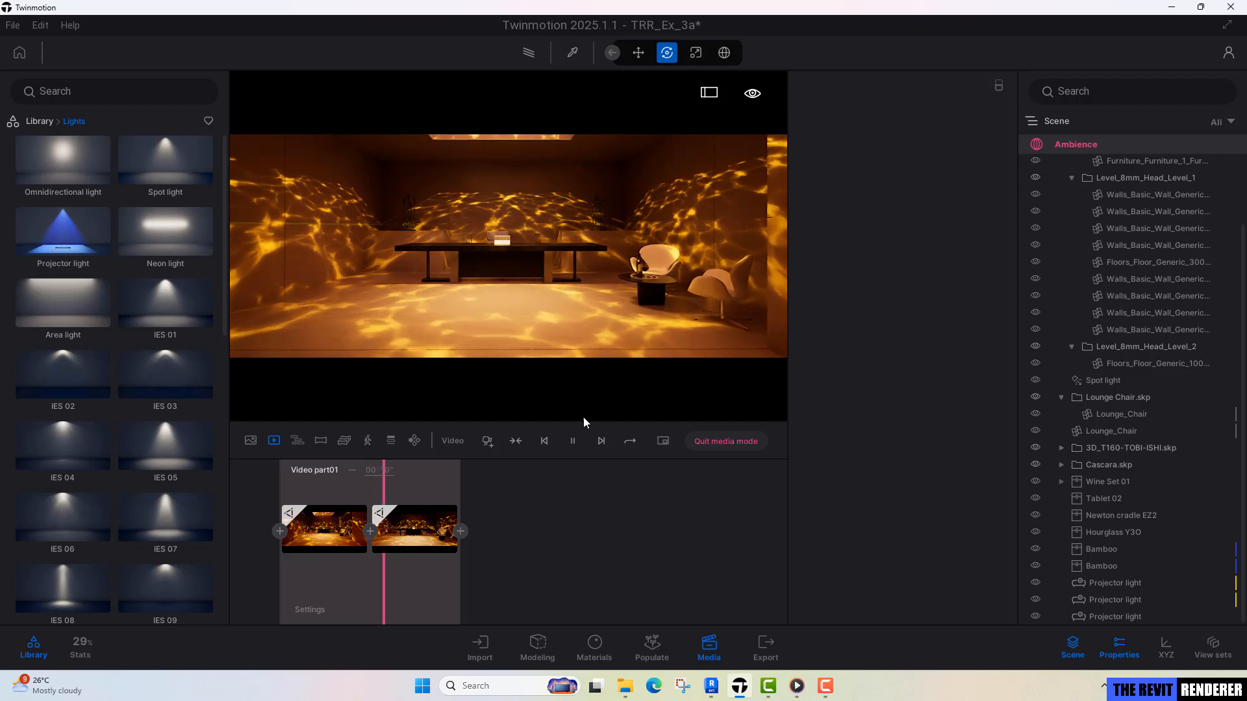
left_click(399, 535)
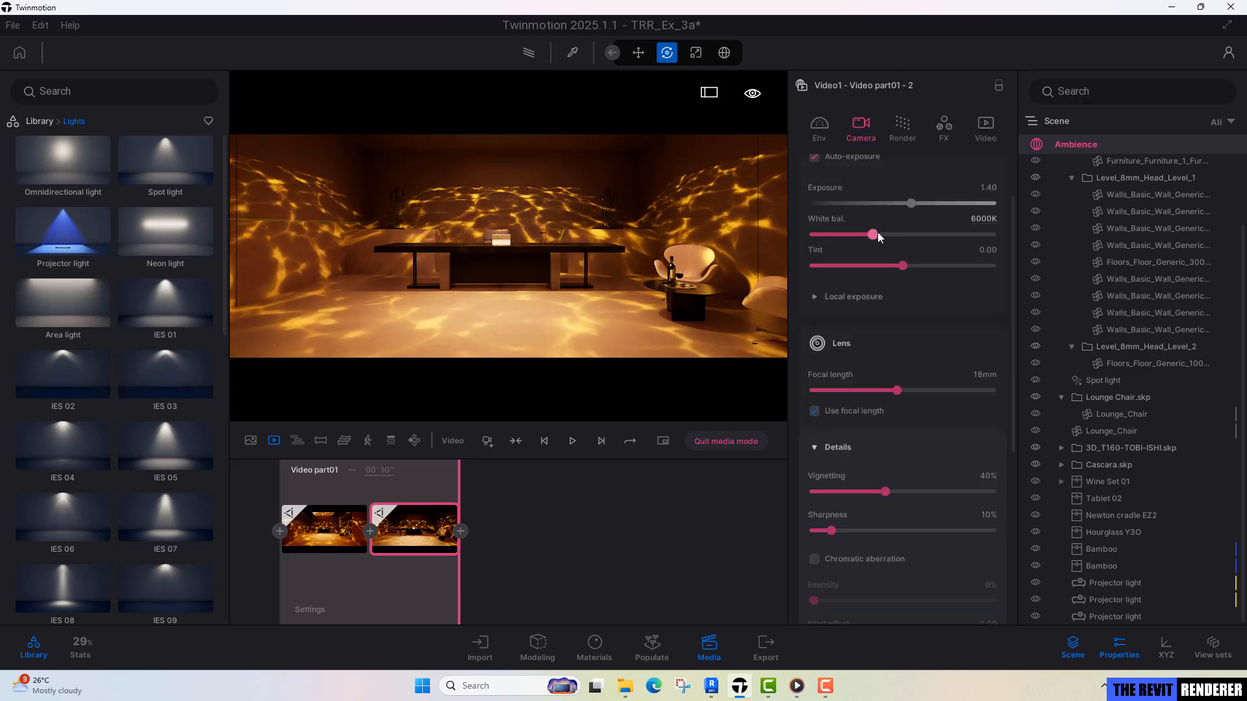
left_click(982, 219)
type("3000")
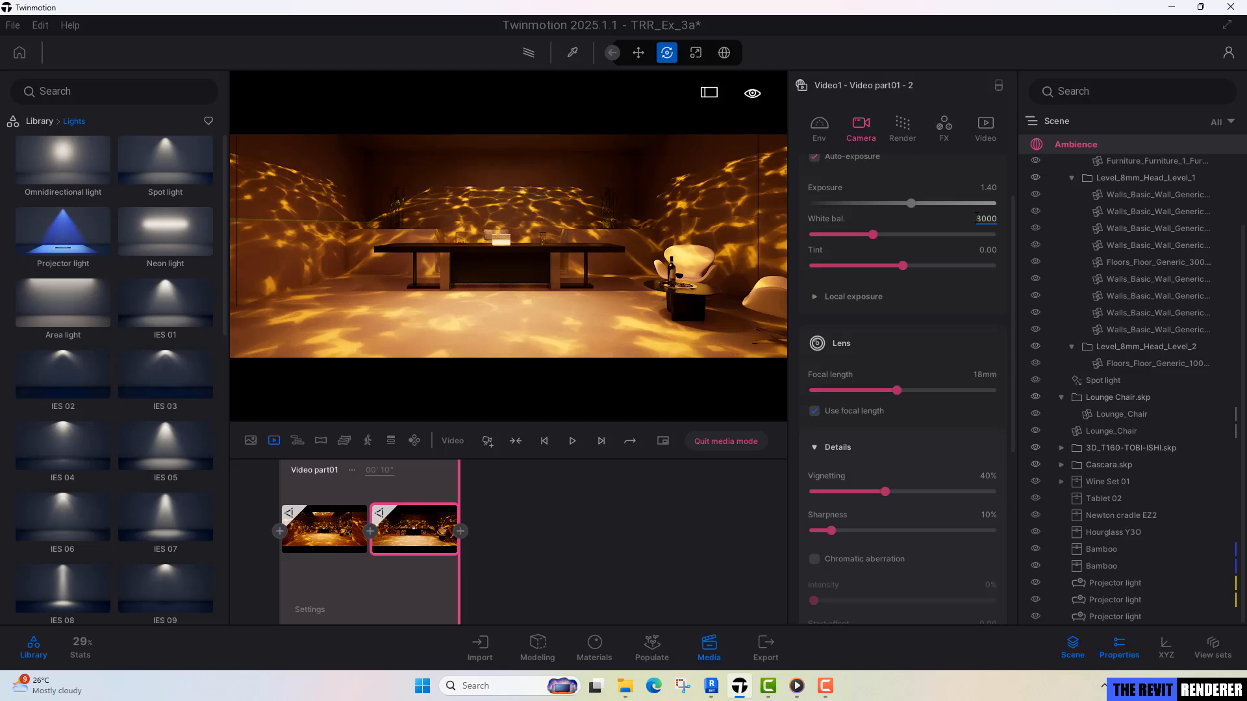
key("Return")
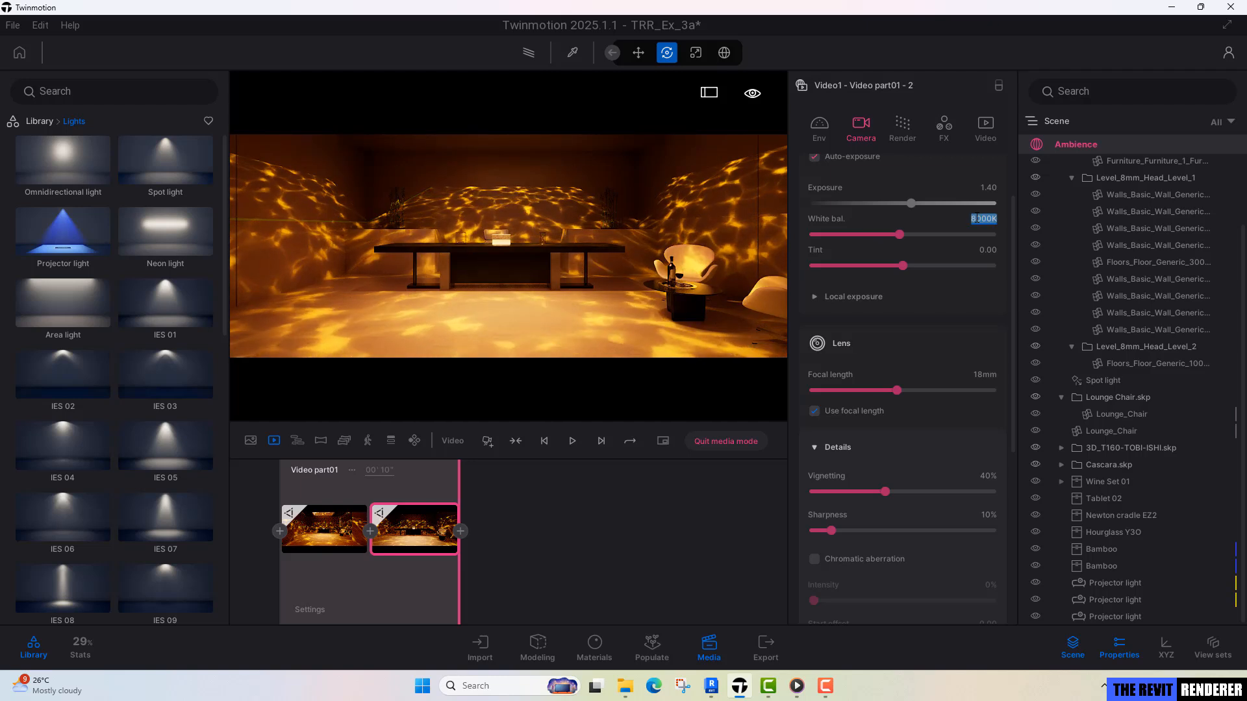
left_click(448, 322)
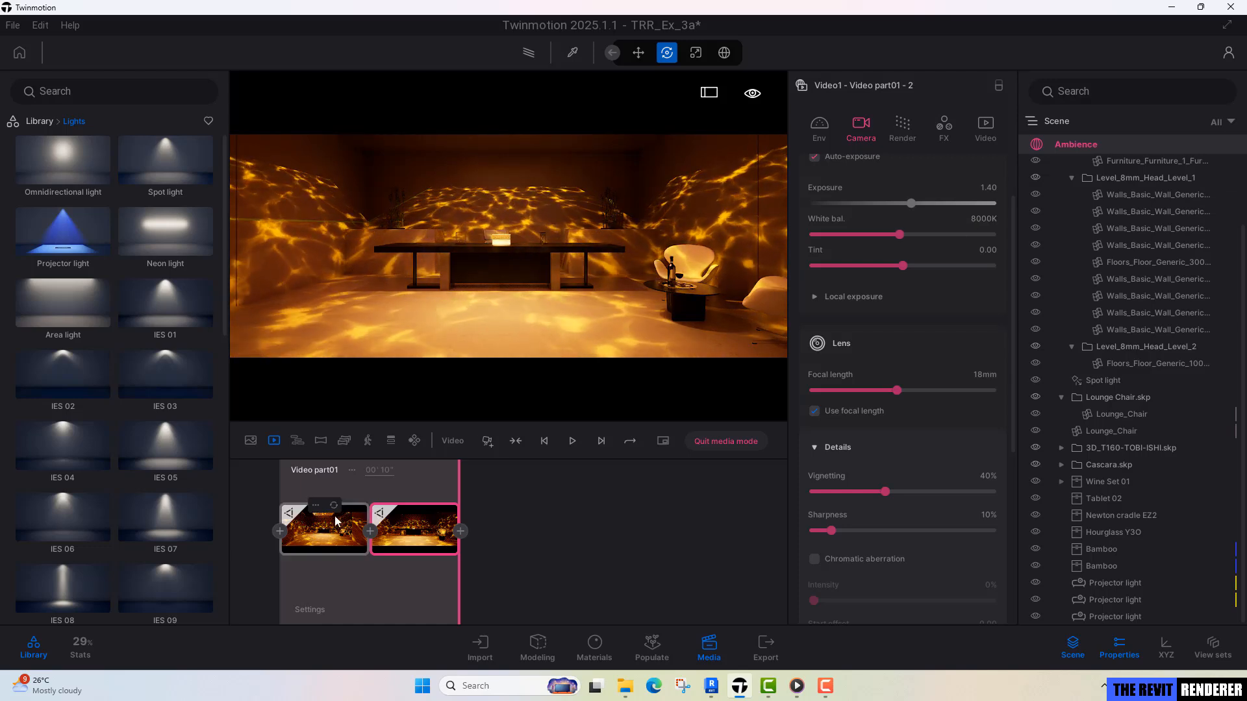
left_click(324, 547)
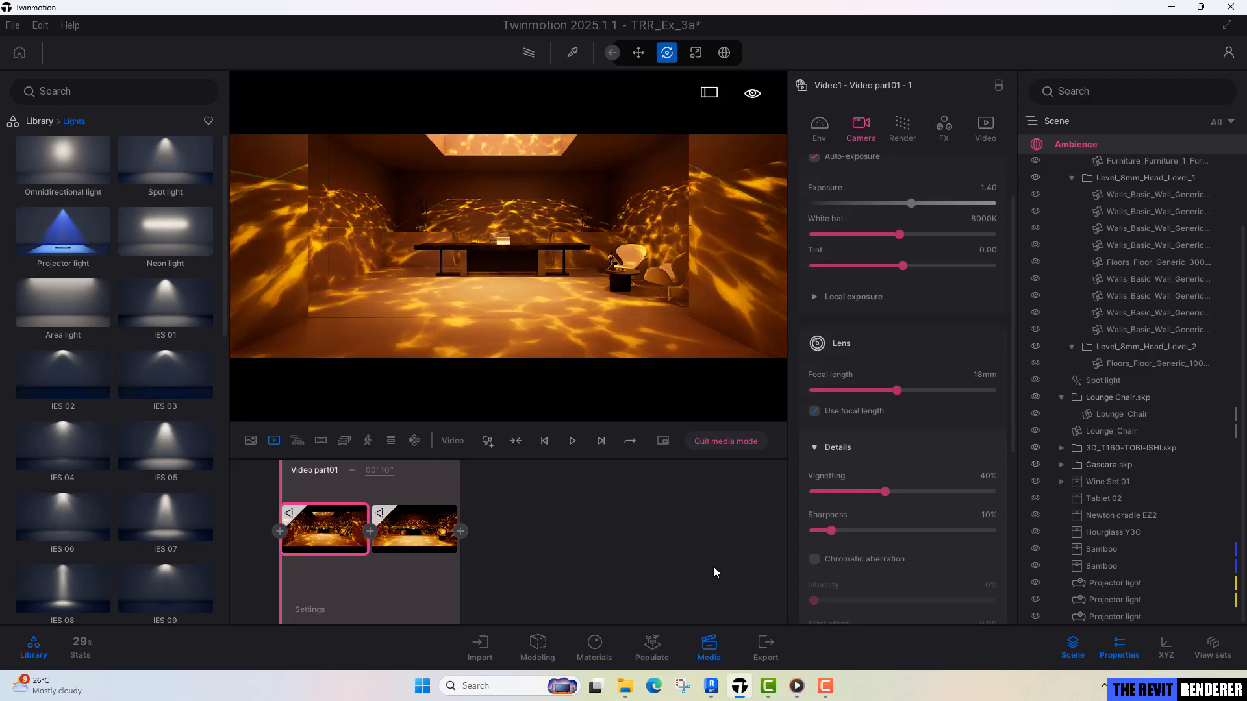
Save the project and add Video1 to the local video export.
left_click(777, 650)
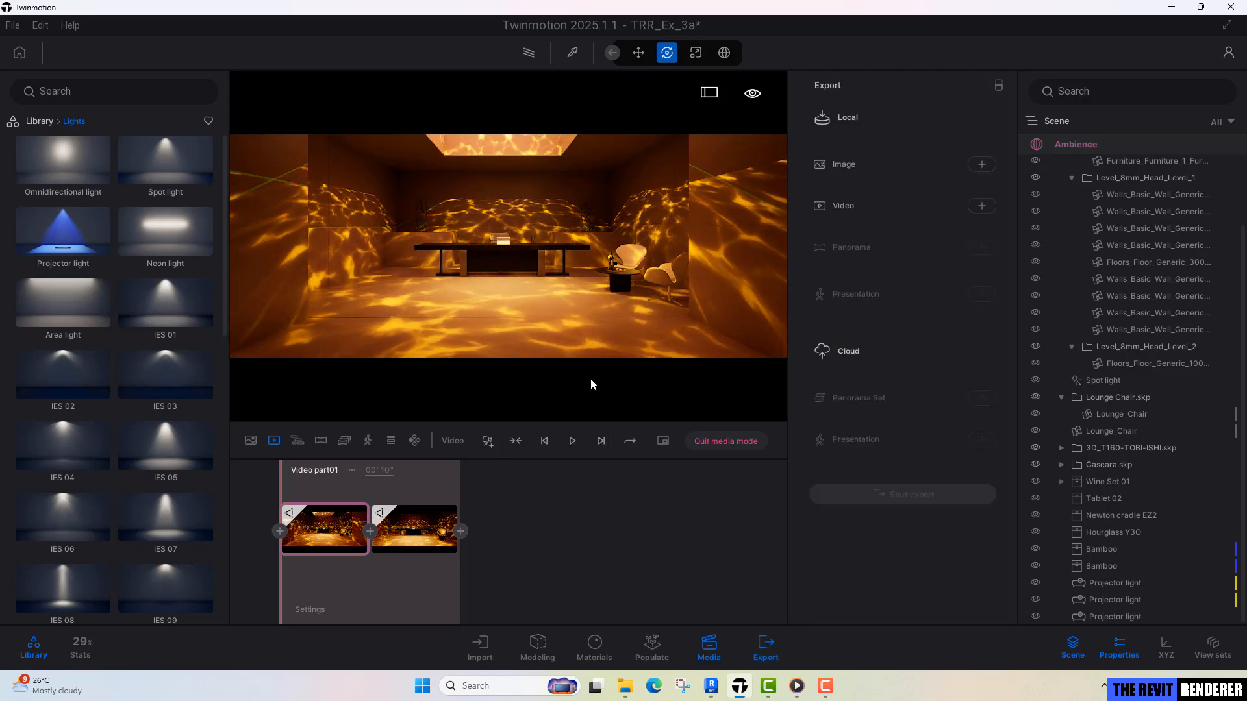
key("ctrl+s")
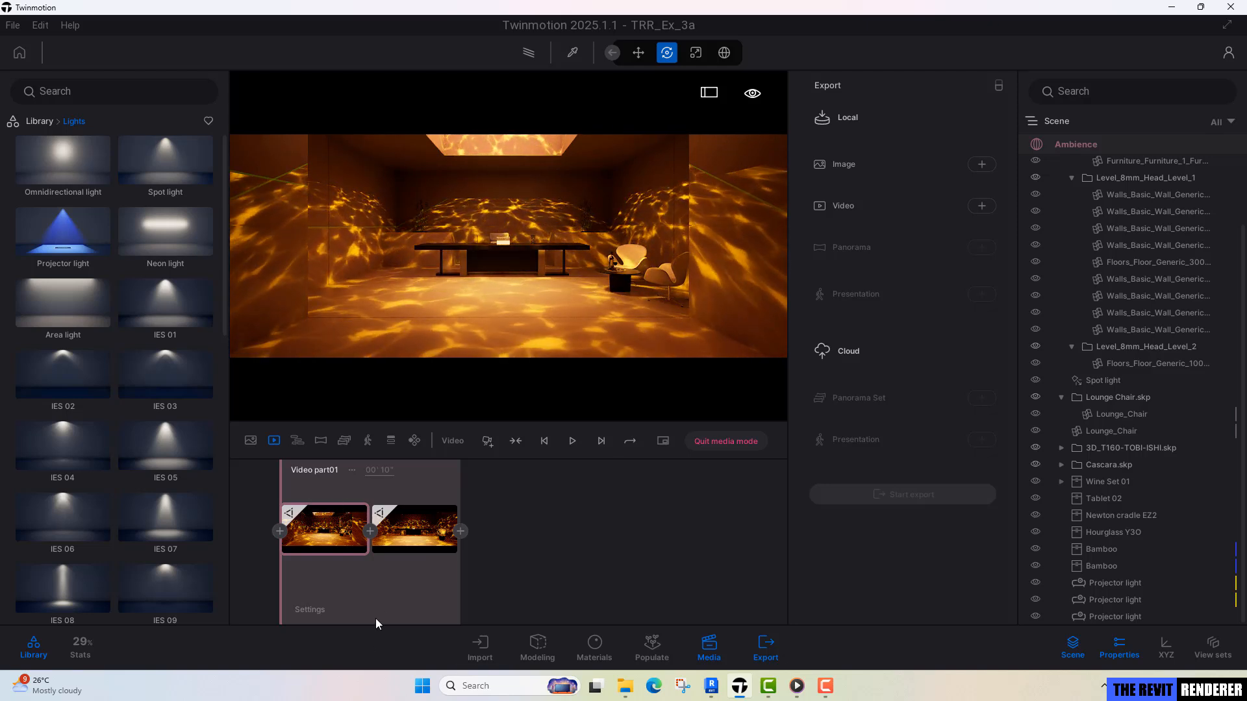
mouse_move(396, 558)
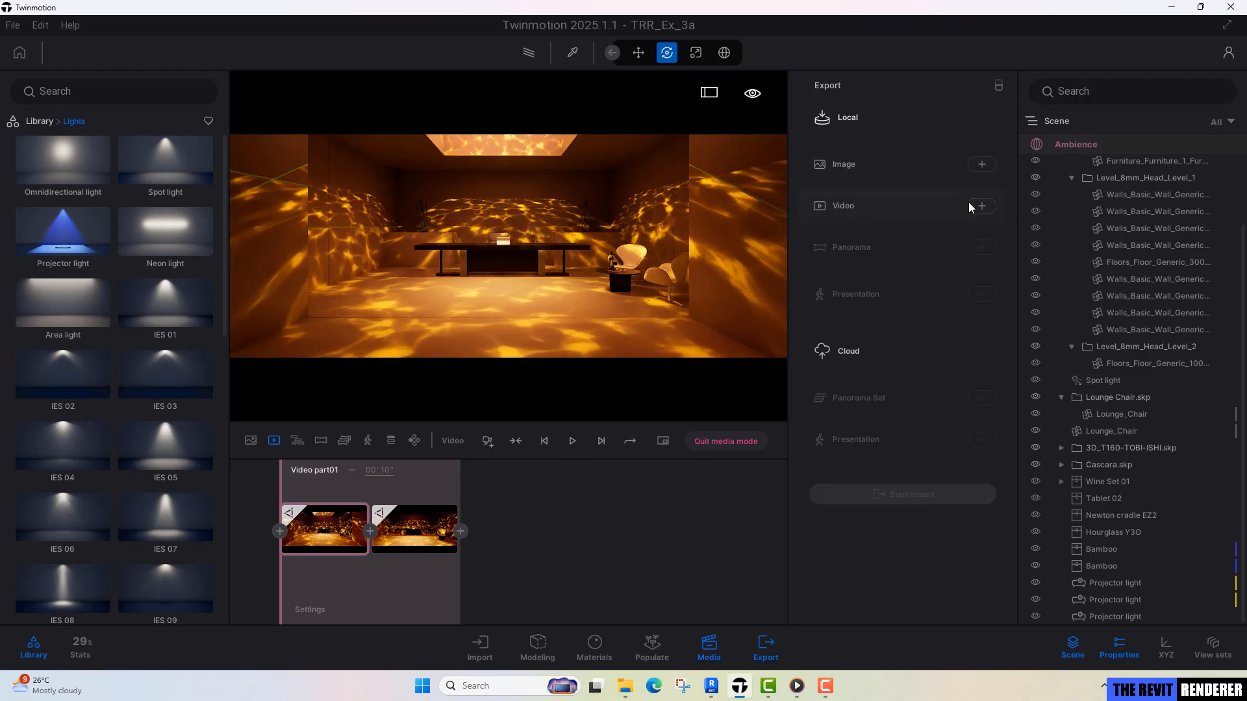
left_click(982, 165)
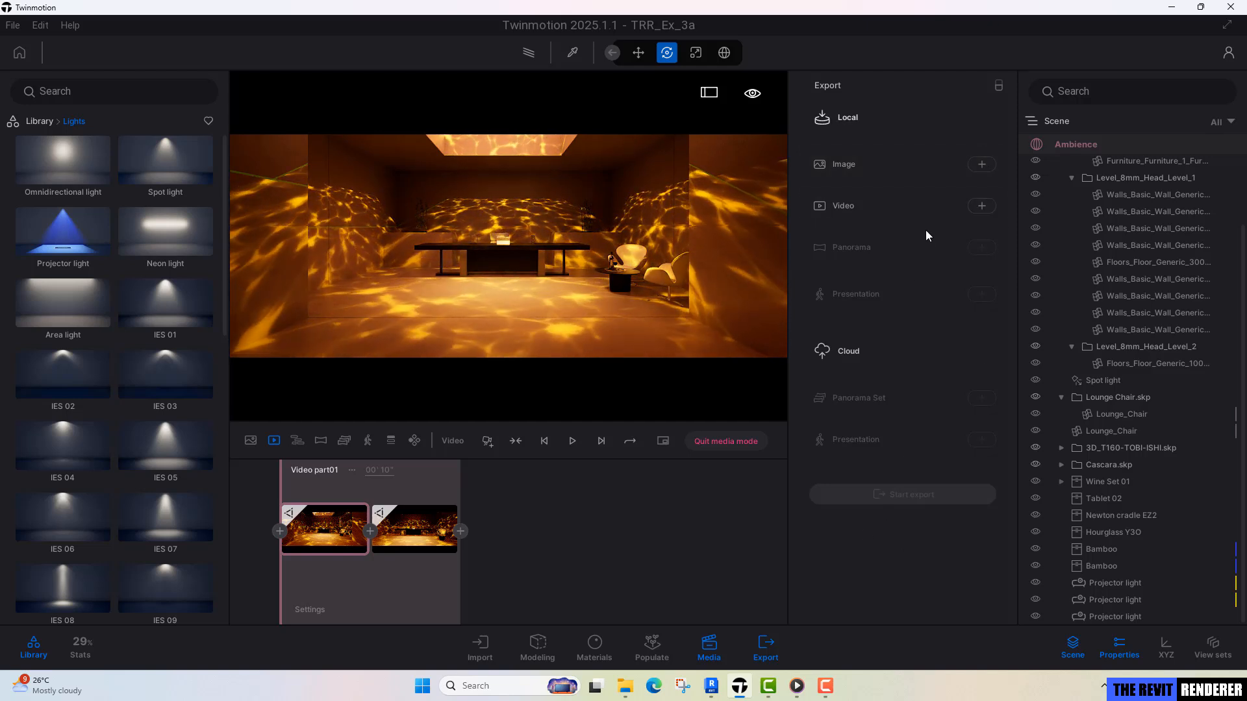
left_click(981, 206)
left_click(195, 351)
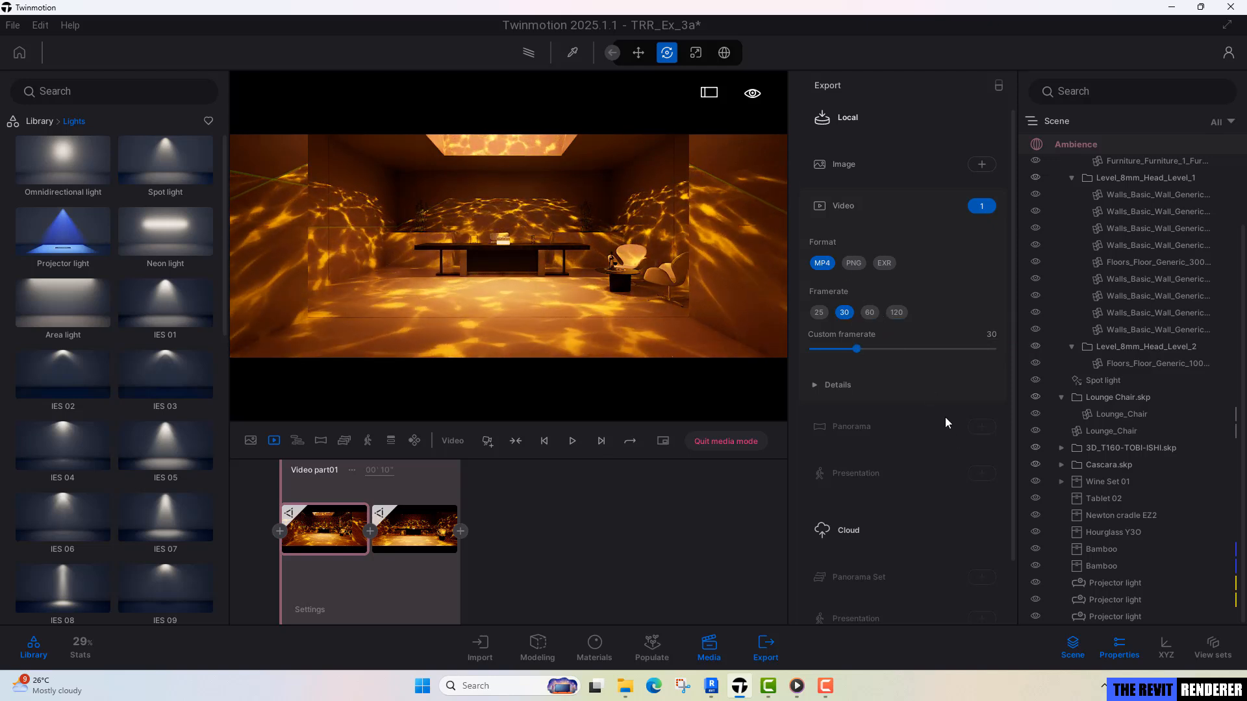
Export the video as an MP4 at 30 fps into the Renders folder of Exercise 3.
scroll(948, 429, "down", 1)
scroll(955, 437, "up", 1)
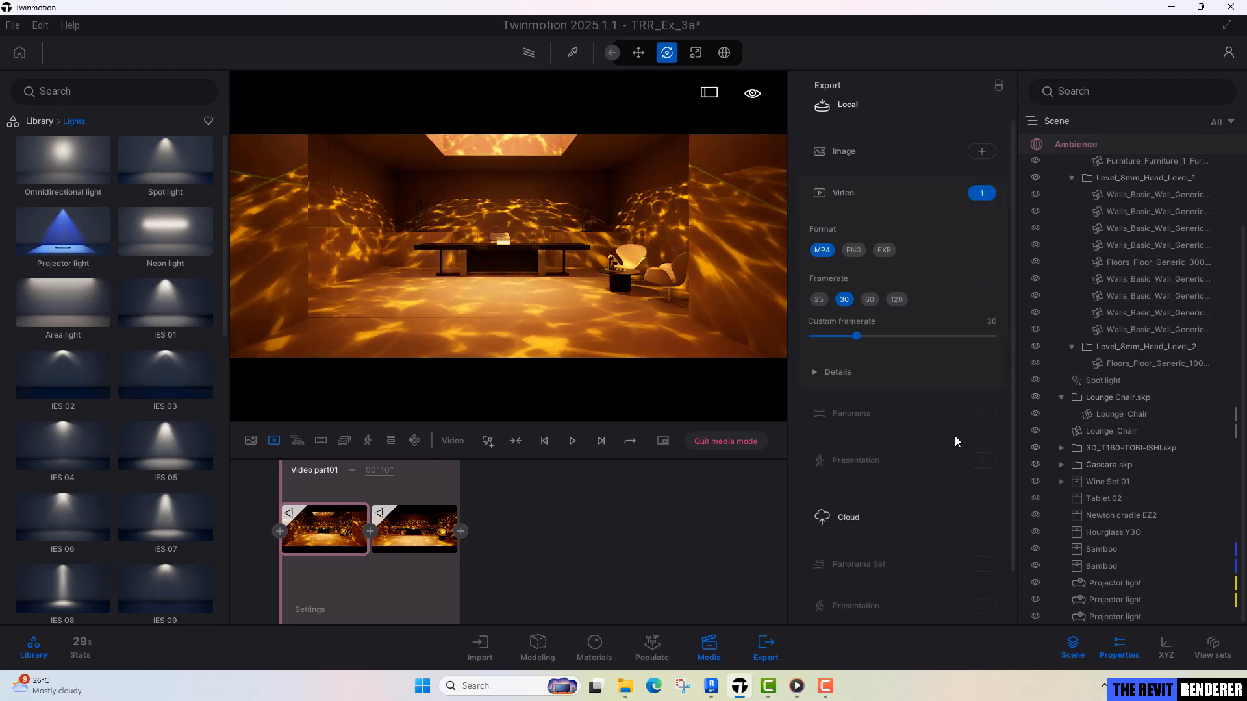
scroll(956, 441, "down", 1)
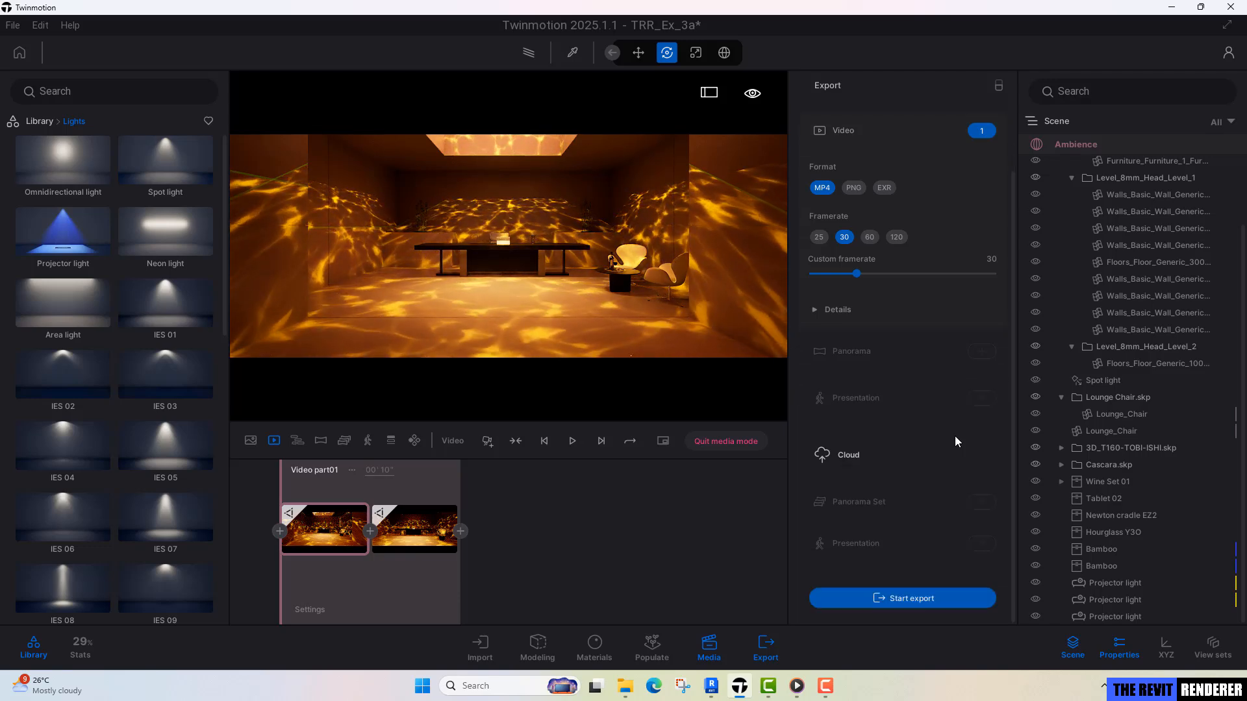
left_click(896, 596)
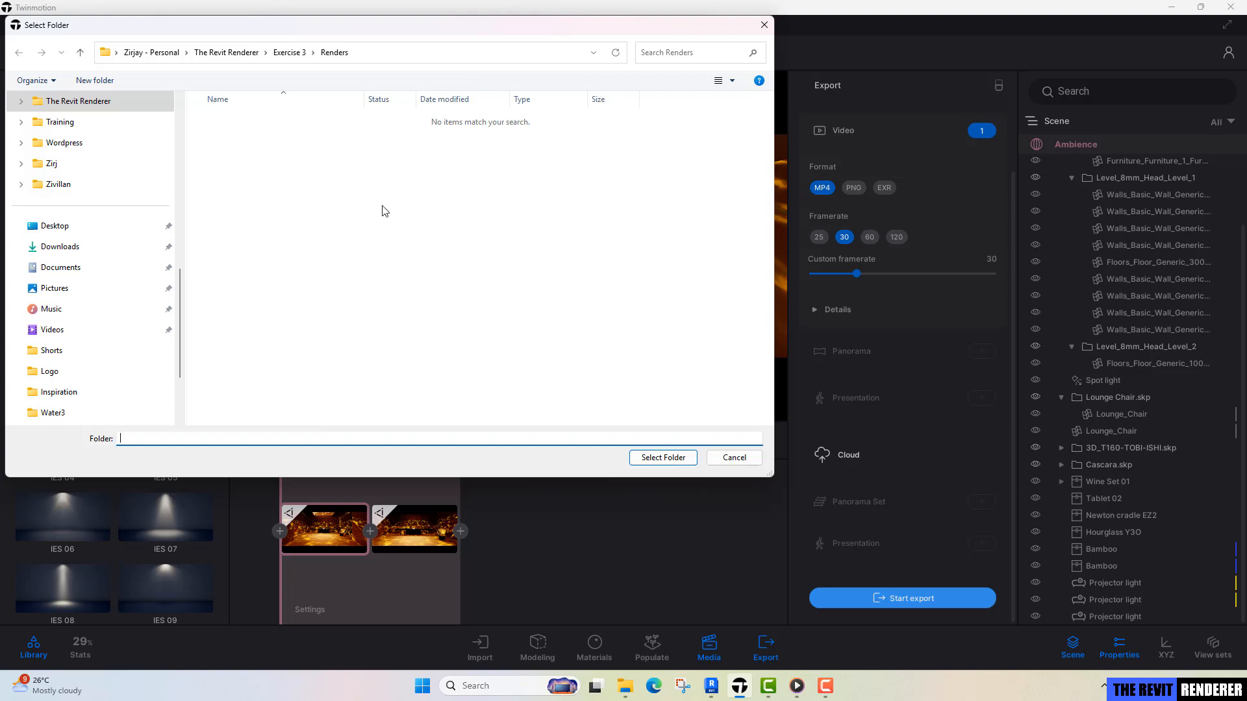
left_click(669, 460)
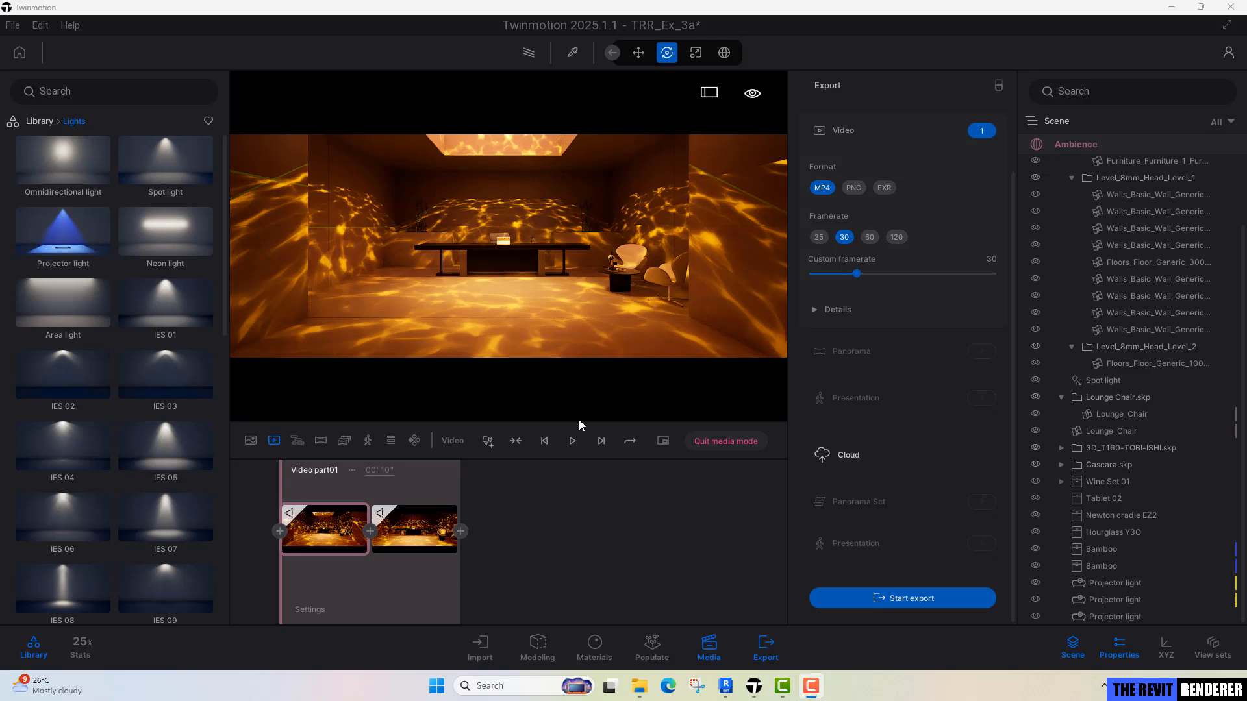
Open the Renders folder and play the exported Video1_000, followed by Video1, to compare the two renders.
mouse_move(637, 693)
left_click(587, 640)
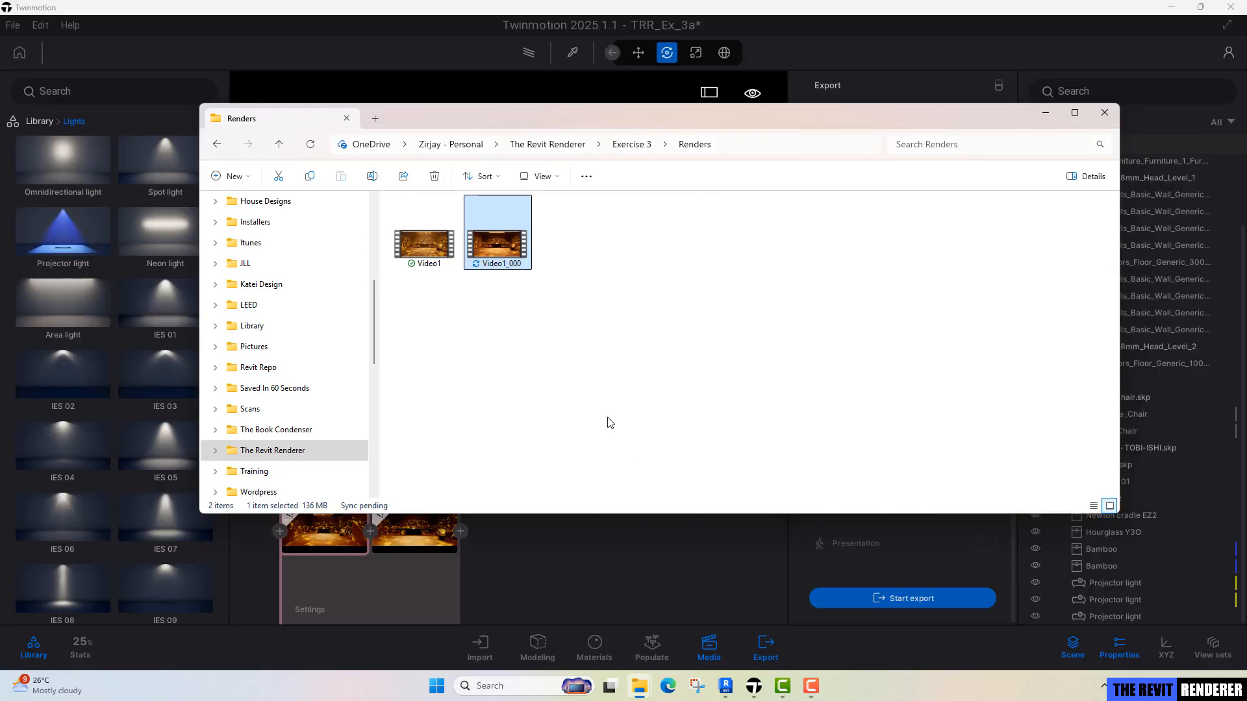
double_click(514, 244)
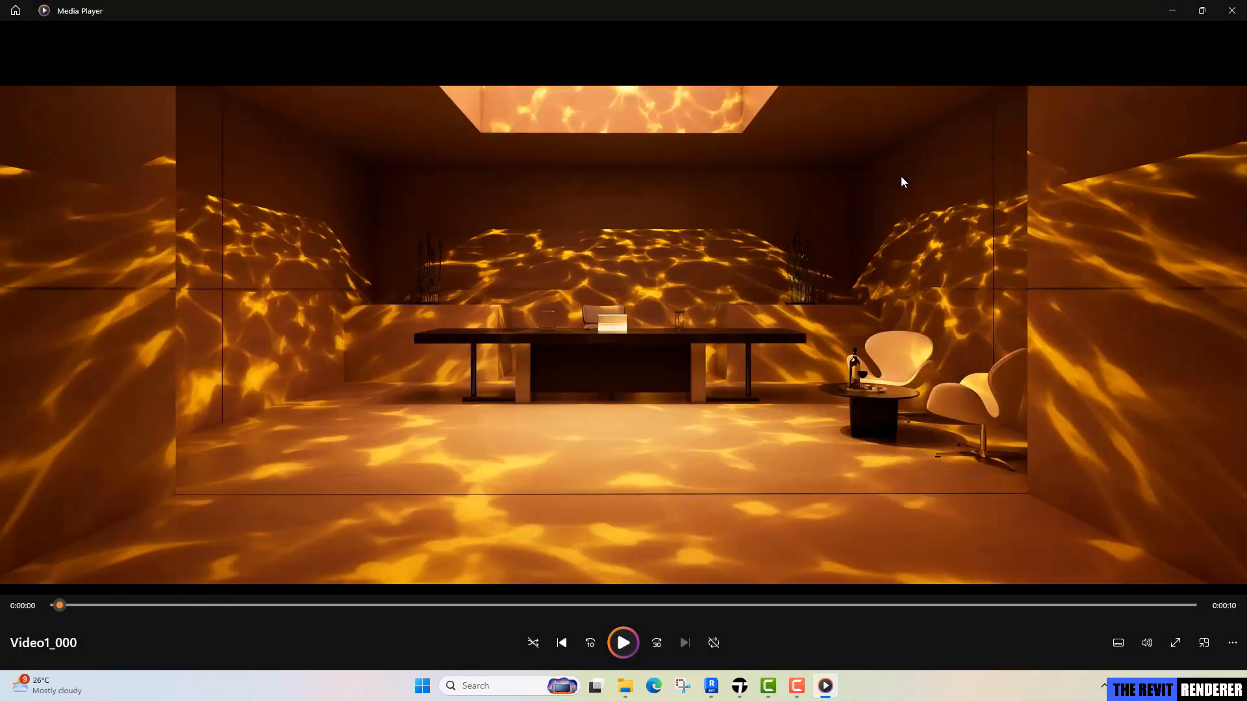
left_click(1244, 4)
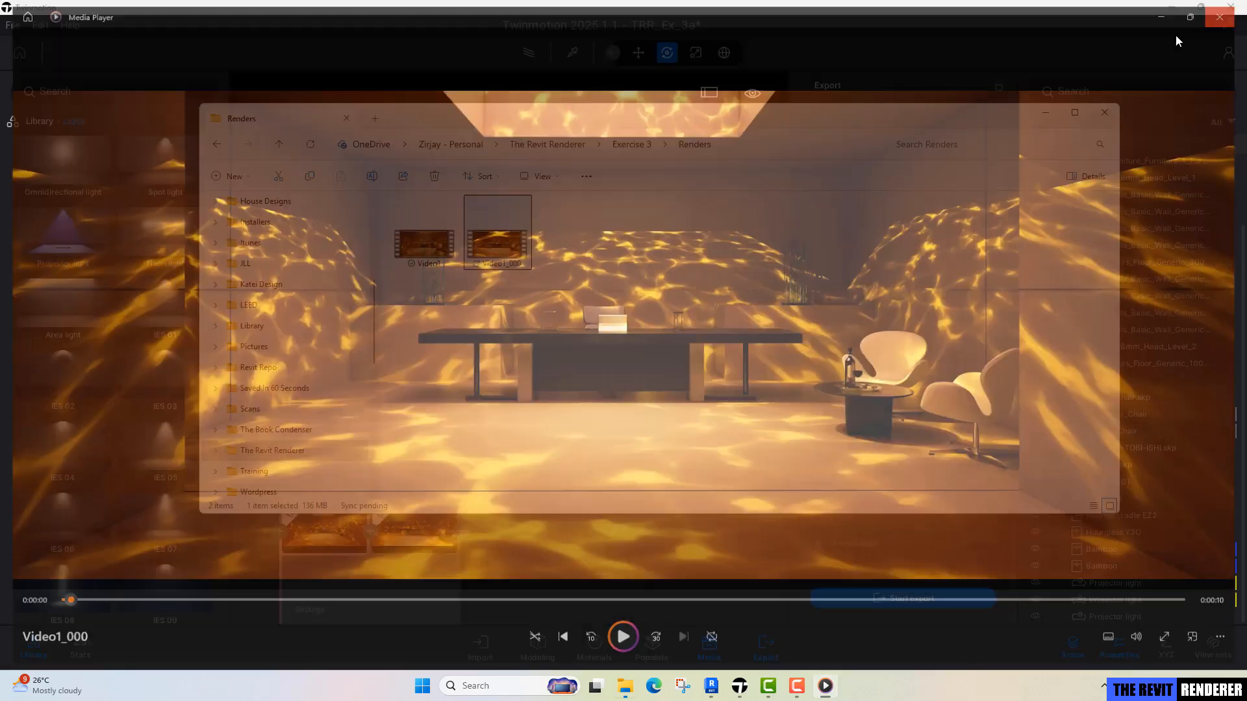
double_click(419, 245)
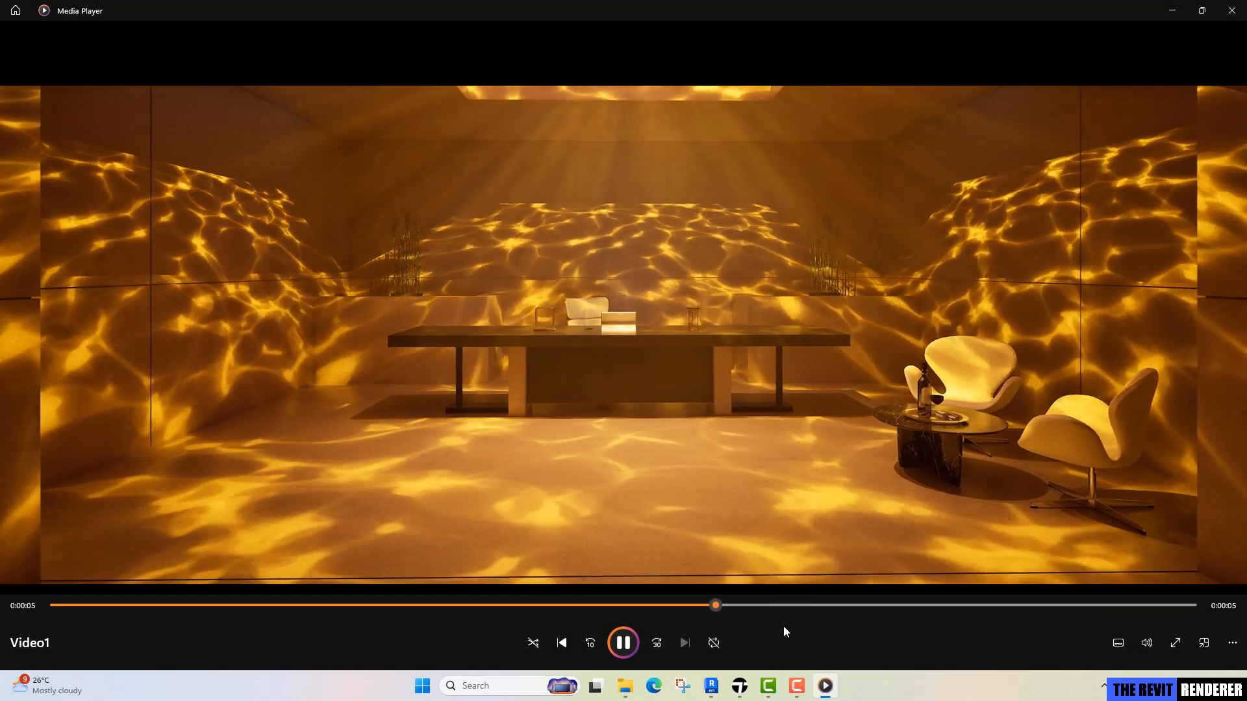
Return to Twinmotion, enable haze on the first projector light in the scene list, and set its haze intensity to 1%.
mouse_move(761, 674)
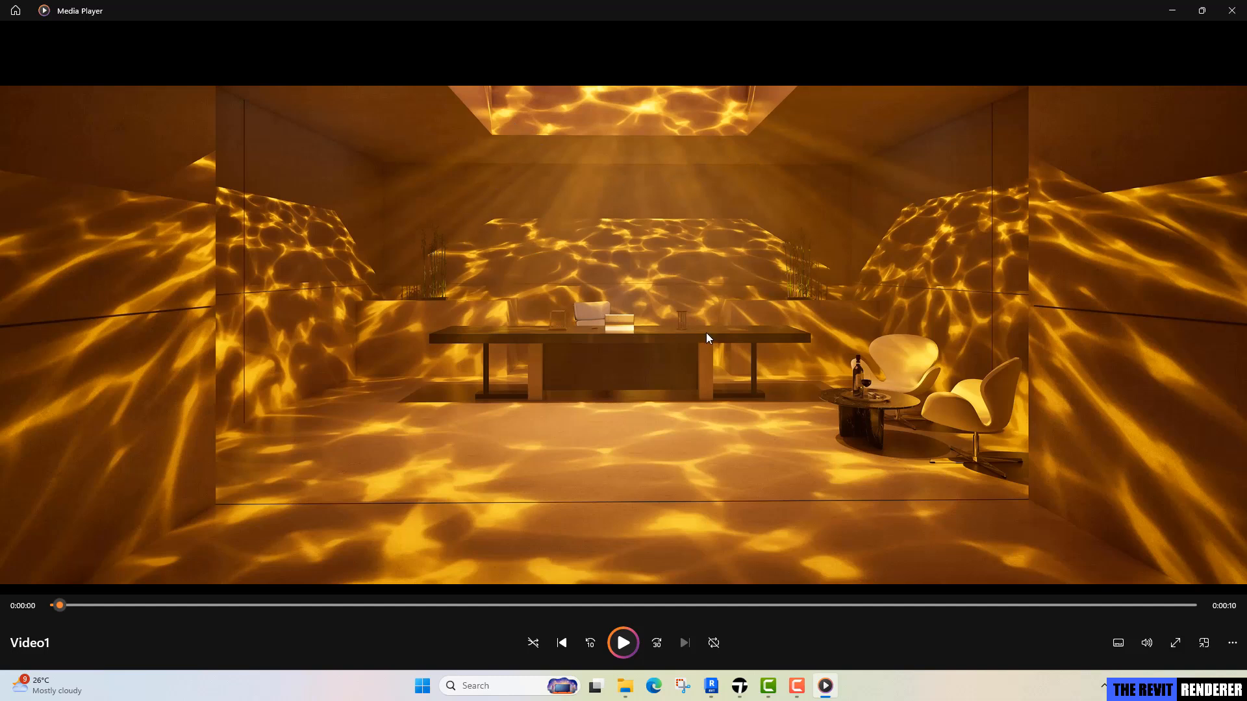
left_click(767, 640)
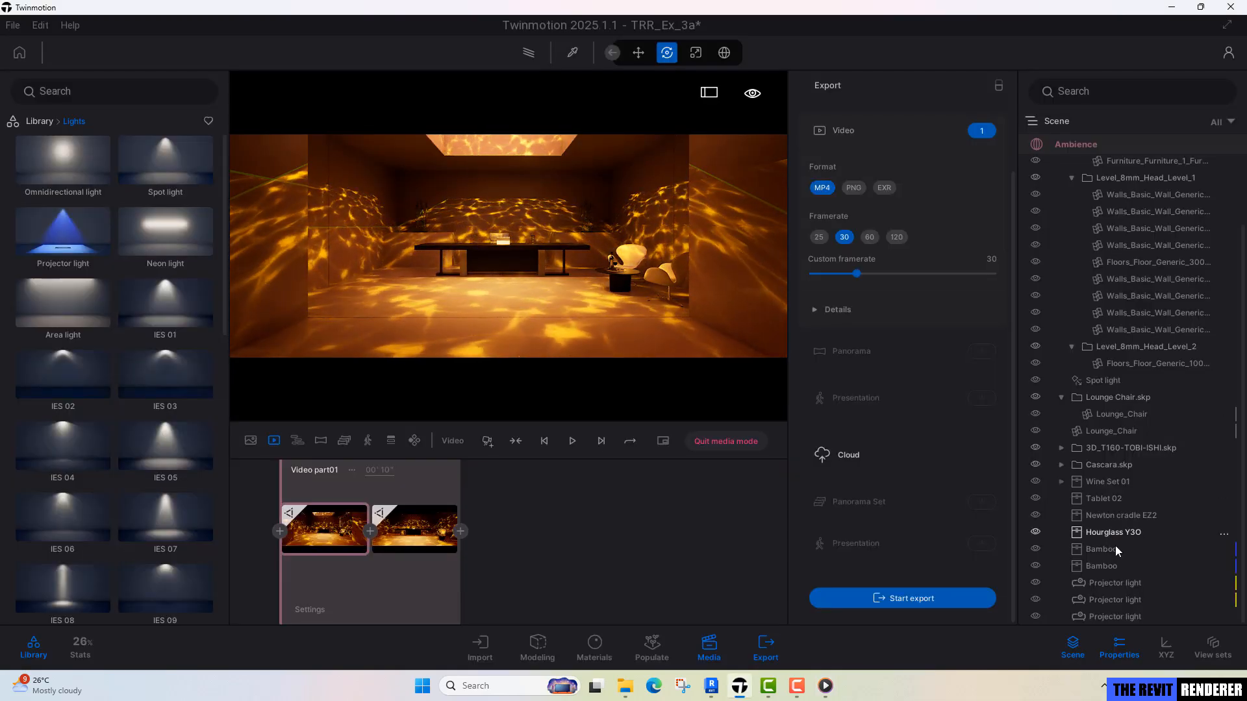
left_click(1112, 583)
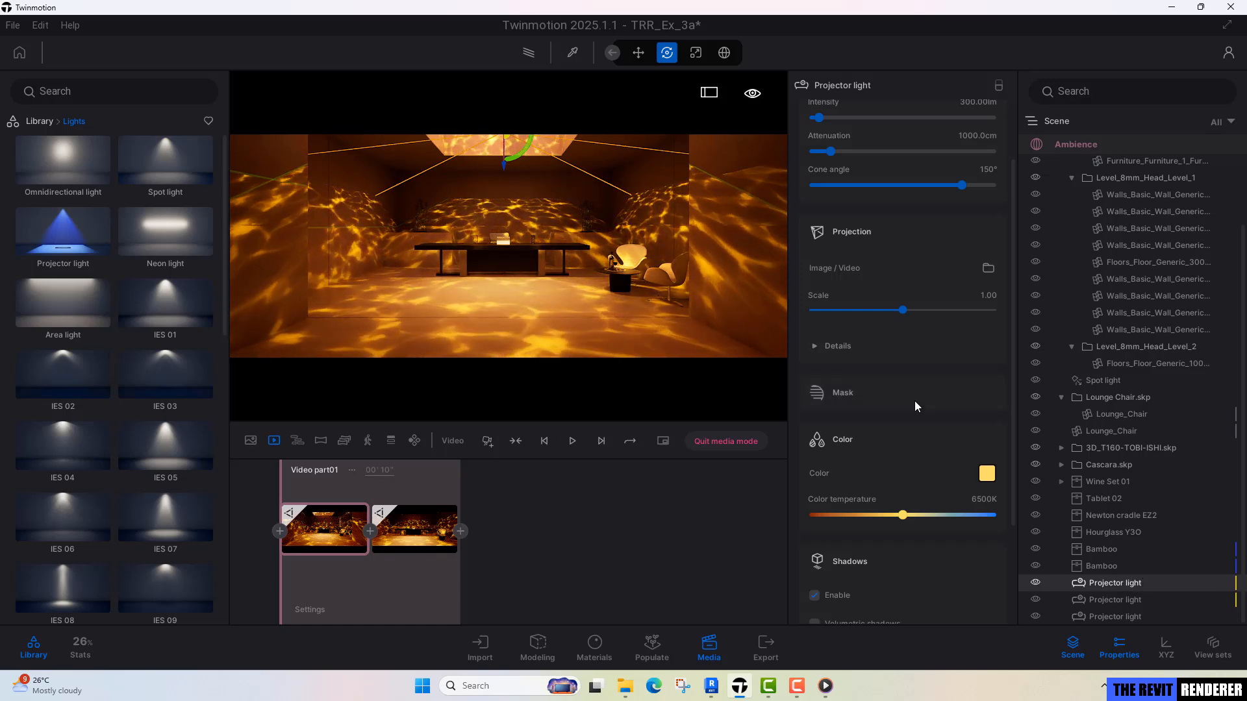
scroll(913, 395, "down", 3)
left_click(852, 525)
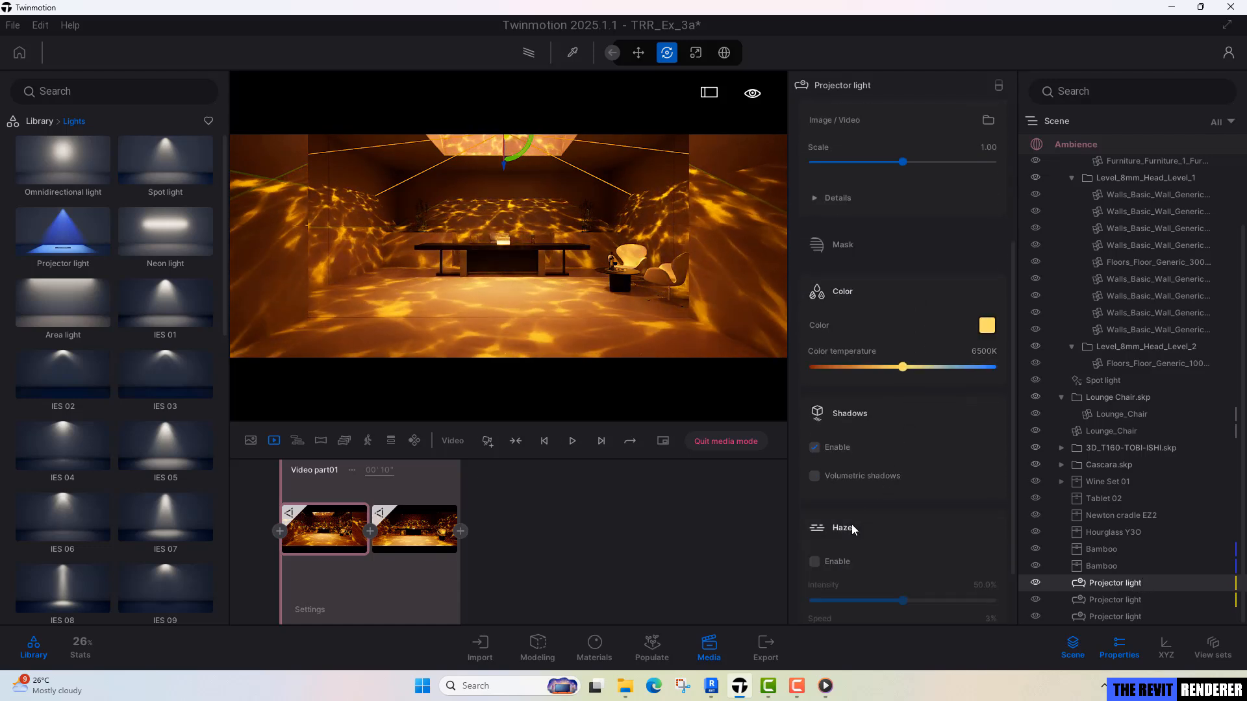
scroll(898, 439, "down", 3)
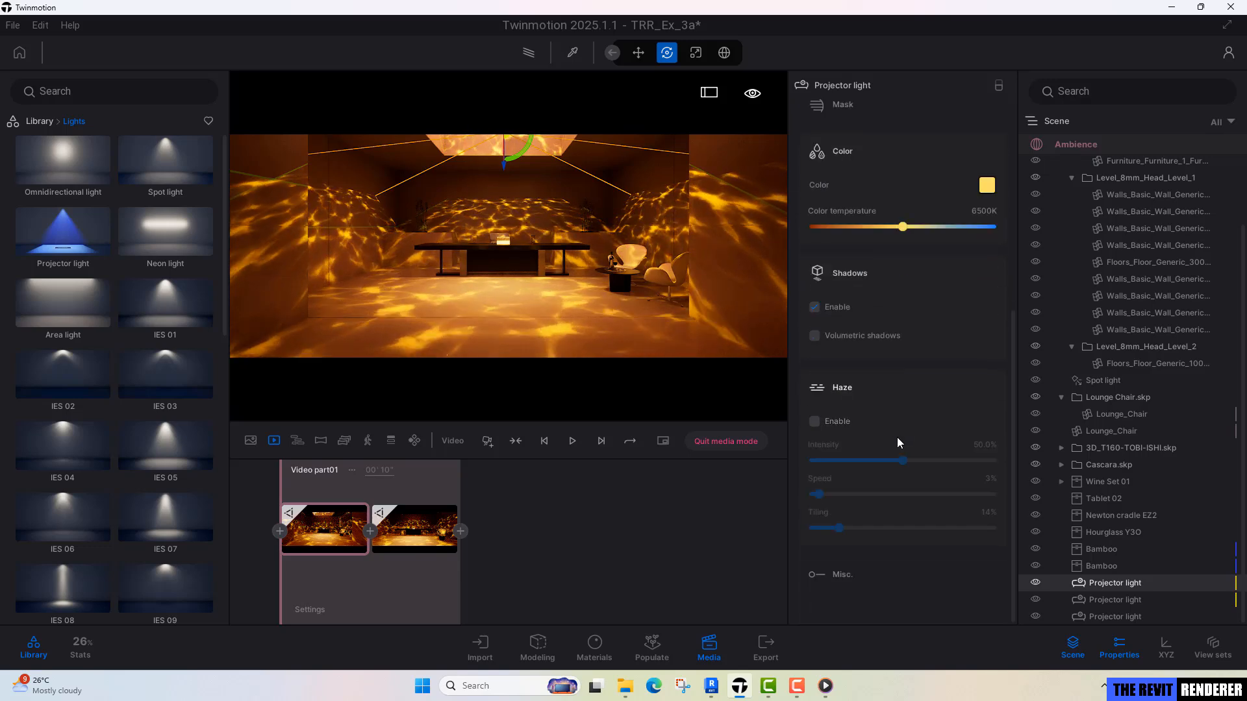
left_click(835, 422)
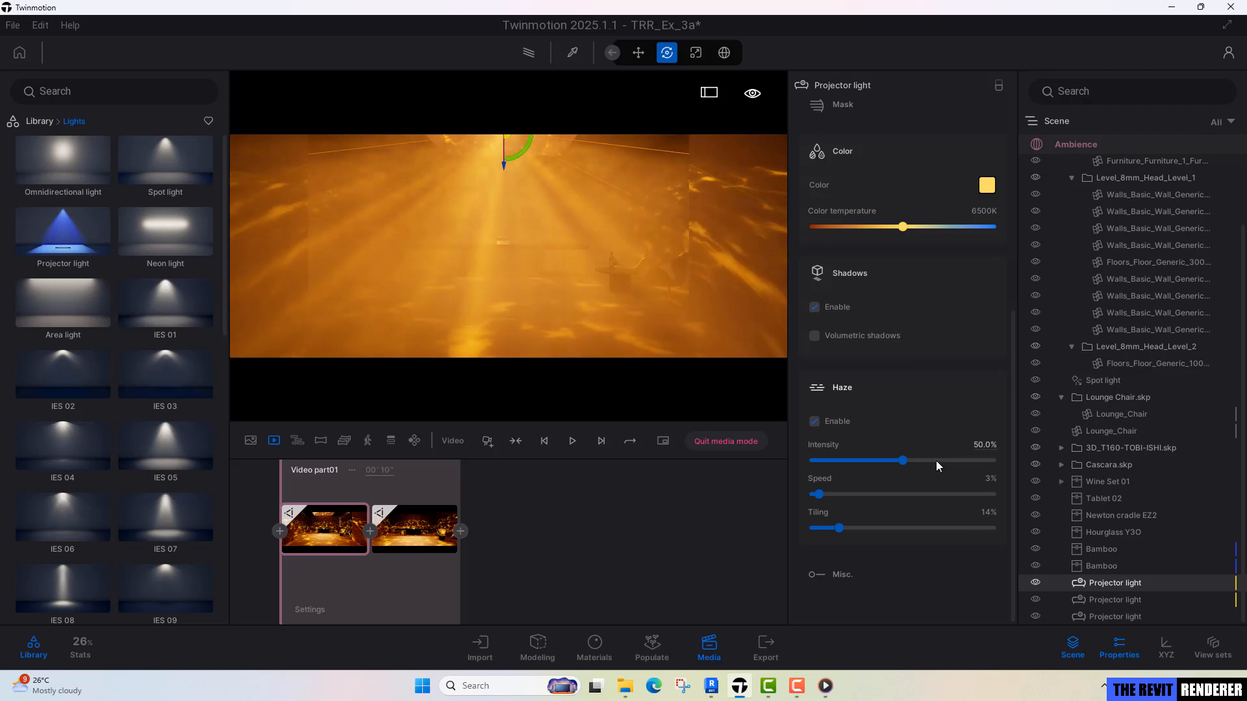
left_click_drag(901, 461, 815, 460)
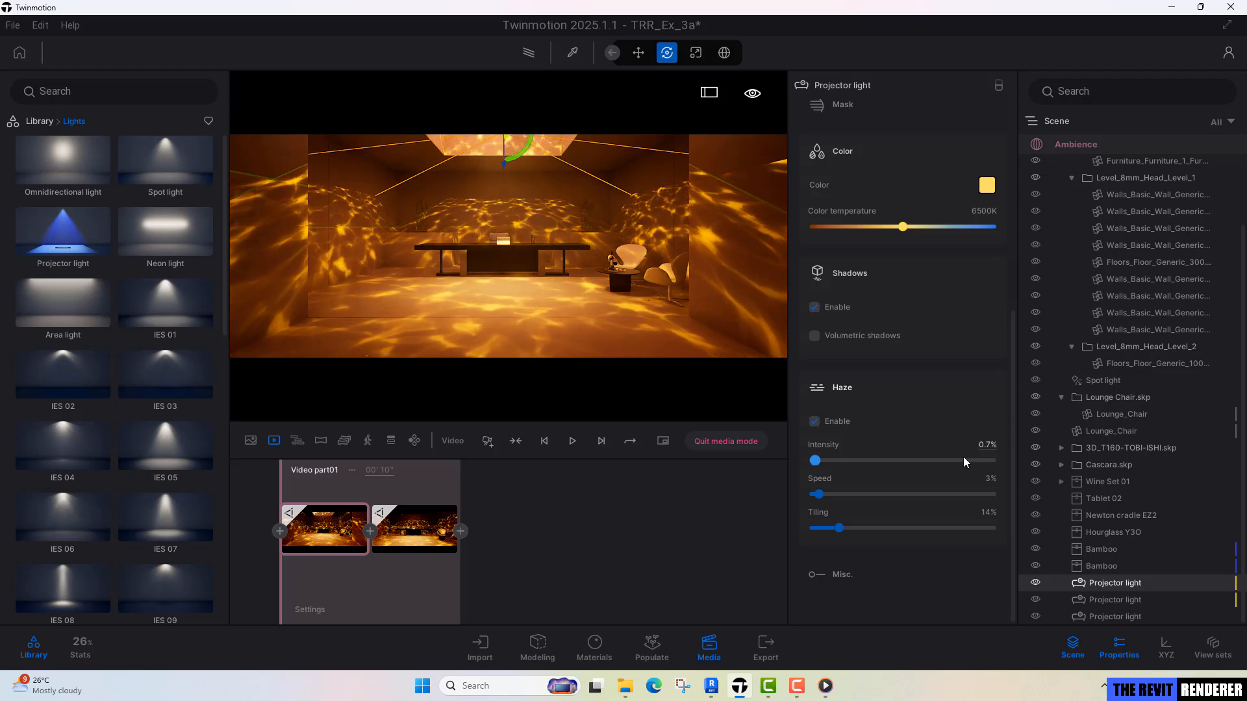
left_click(987, 445)
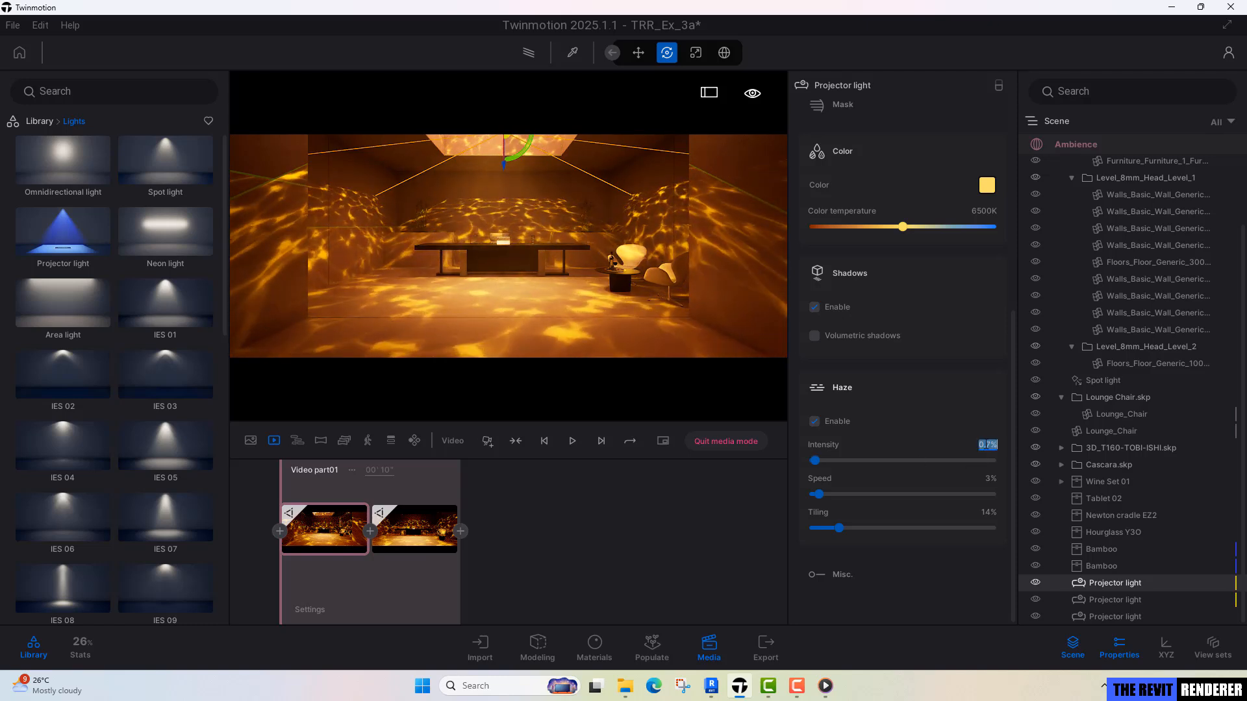
type("1.")
key("Return")
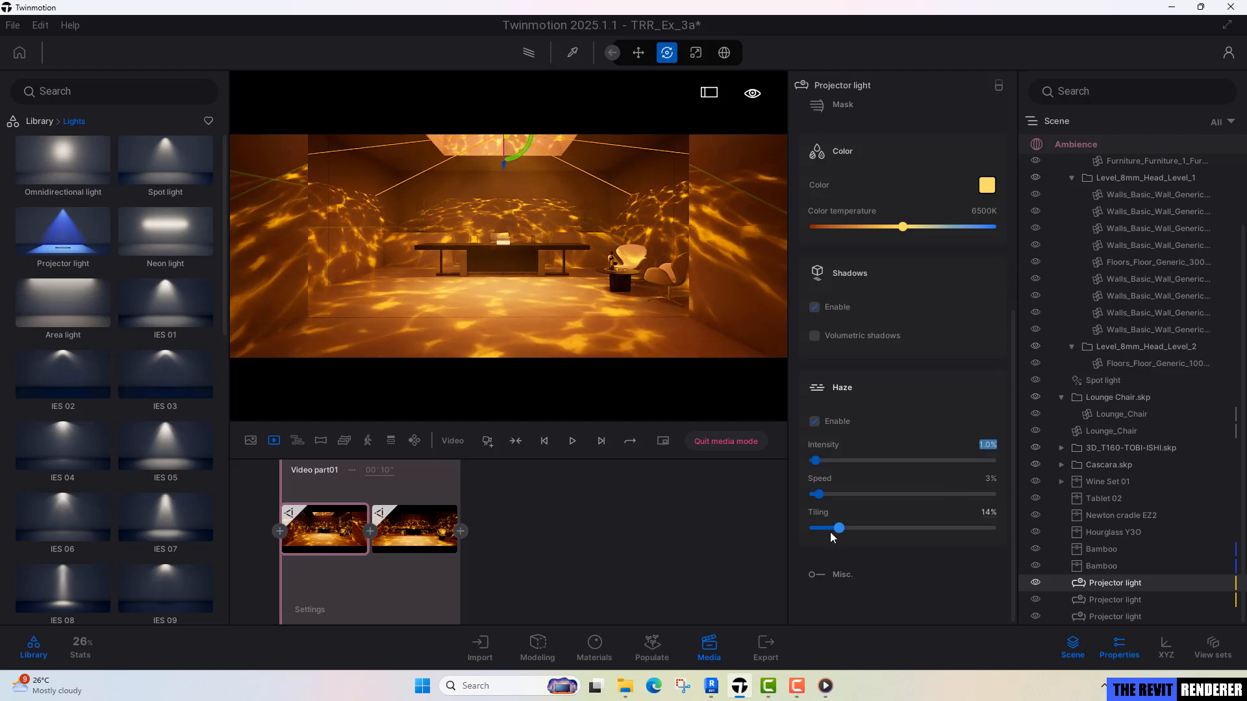
Try a haze speed of 45% on the first projector light and set it back to 0%.
left_click_drag(818, 494, 811, 493)
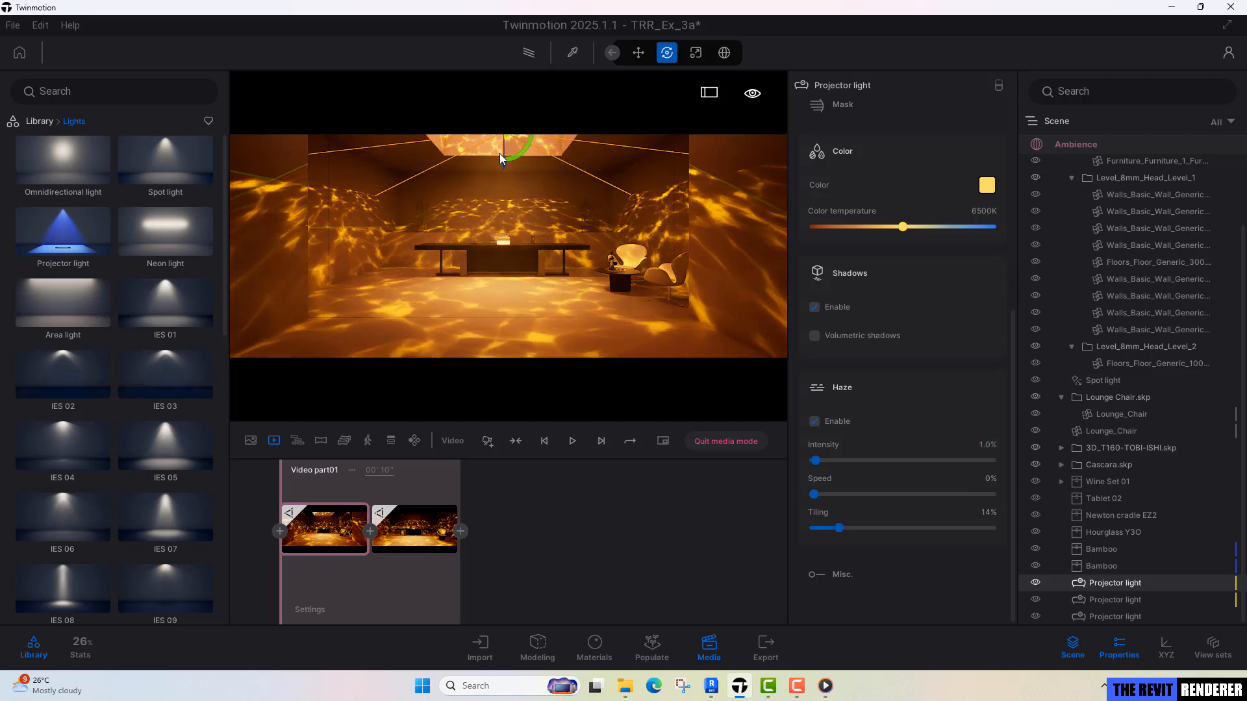
left_click_drag(814, 494, 894, 494)
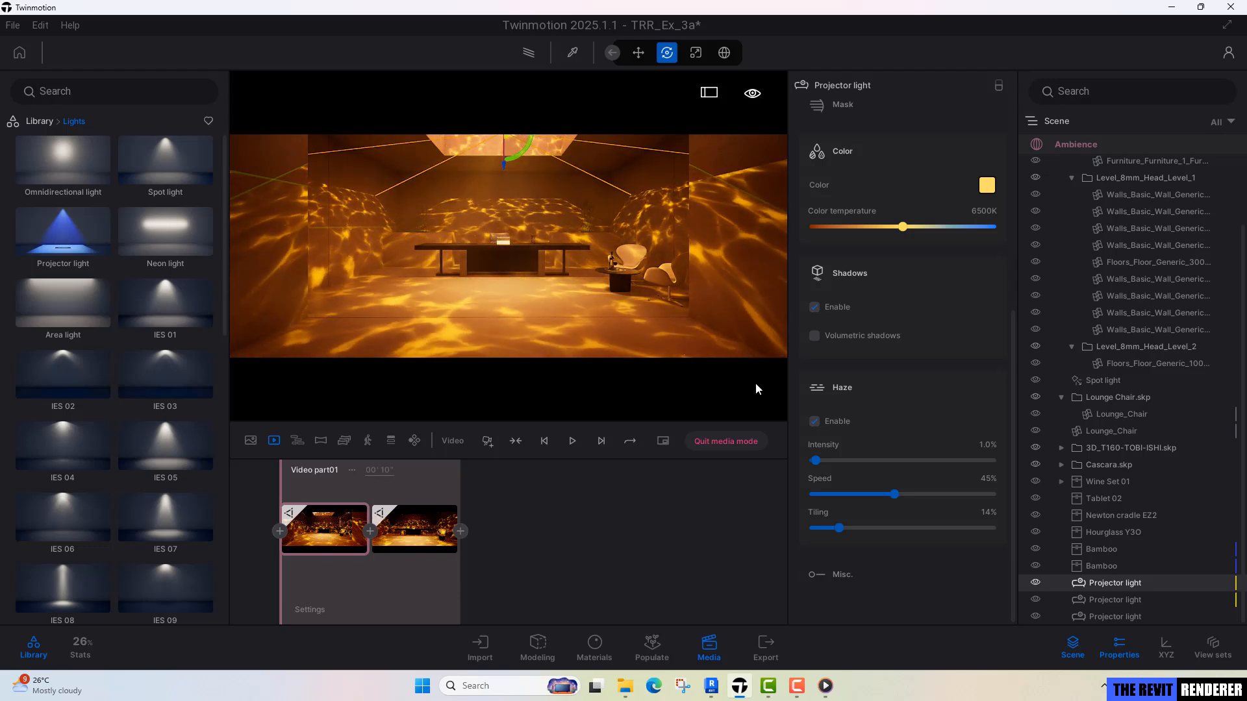
left_click_drag(895, 495, 813, 495)
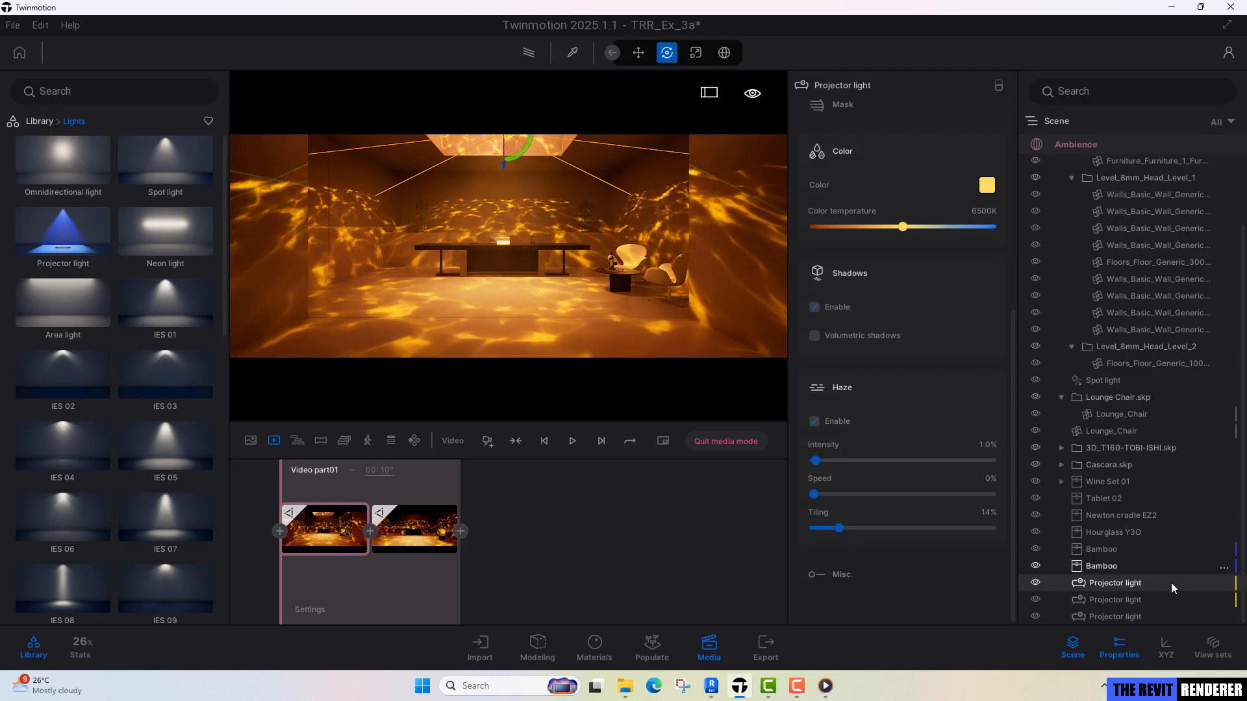
Select the second projector light, play part of the animation to check the haze, and return to the first keyframe.
left_click(1141, 600)
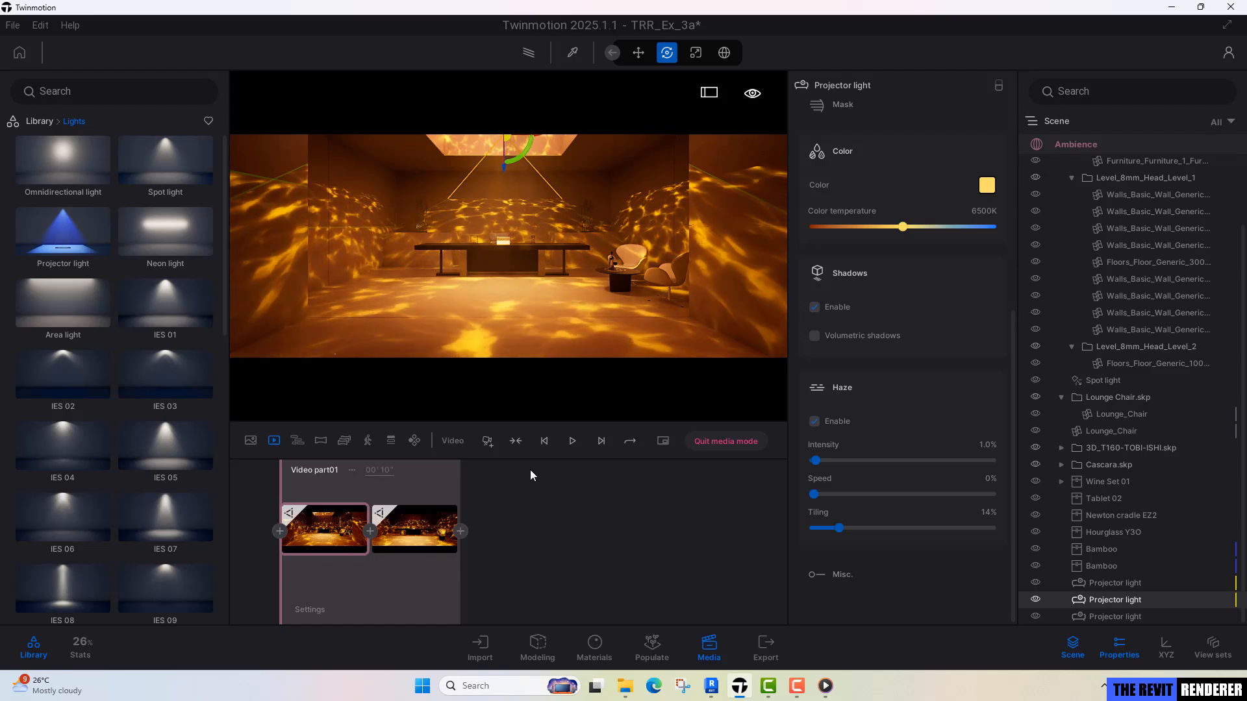
left_click(575, 442)
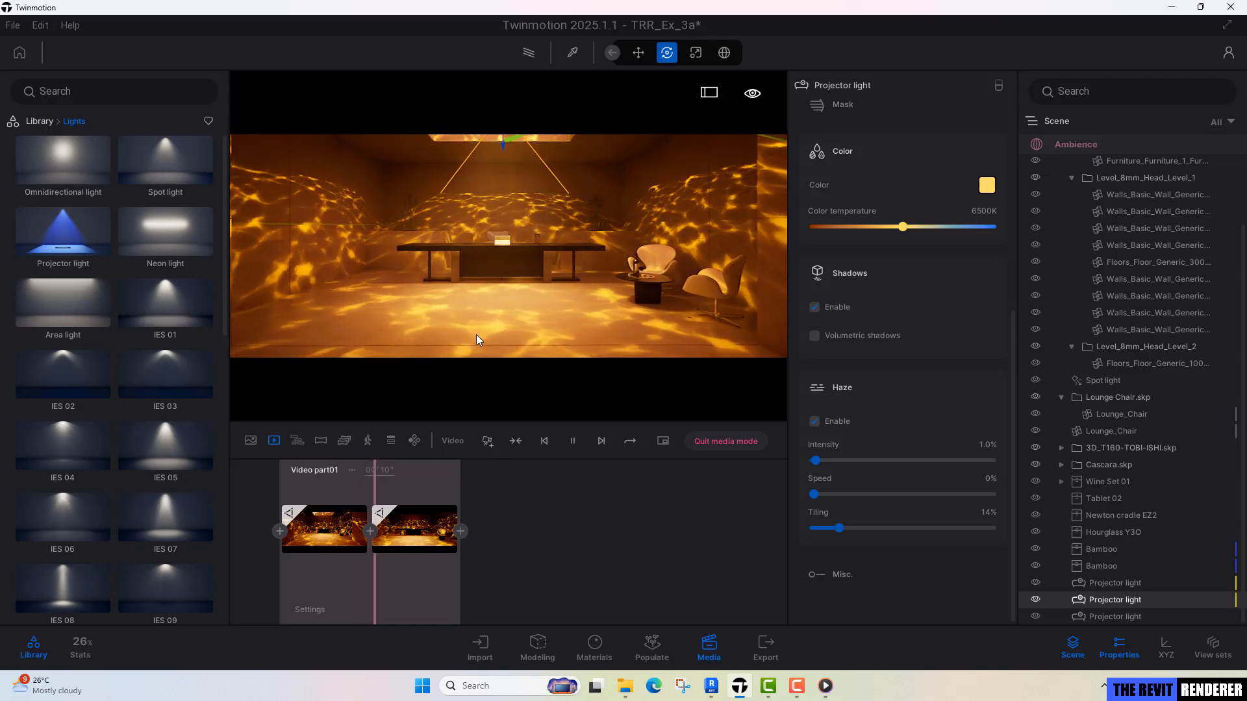
left_click(578, 442)
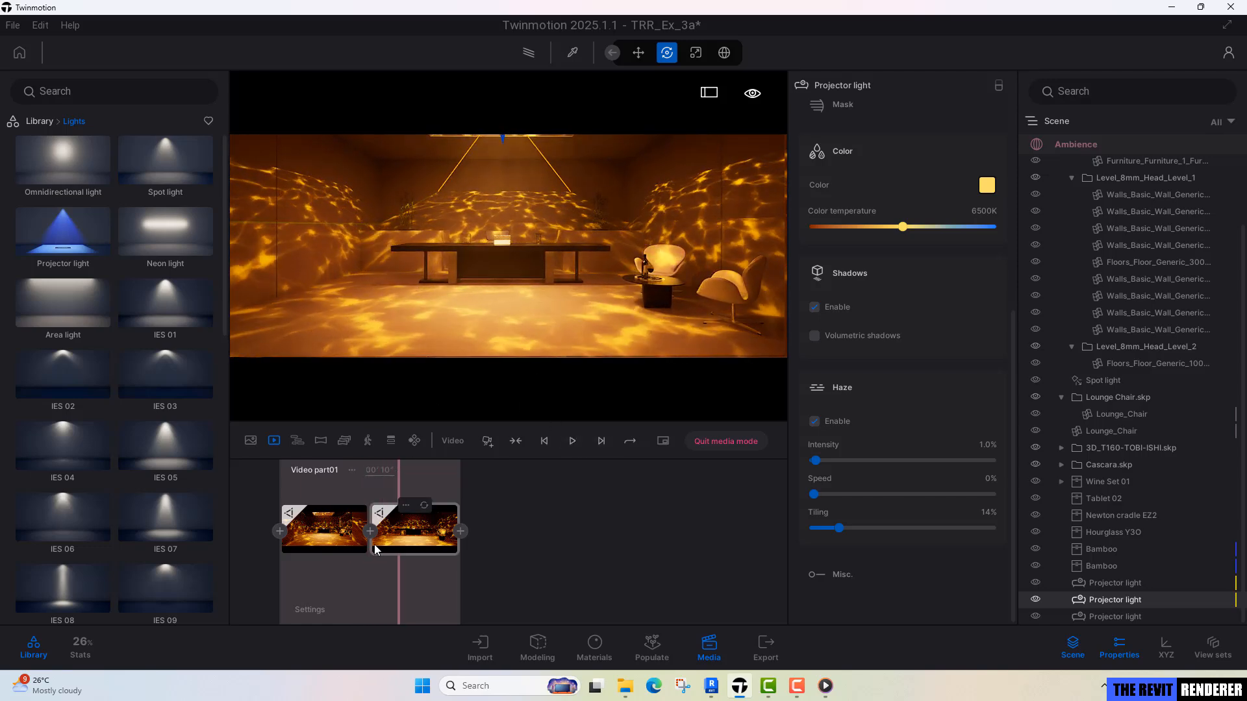
left_click(351, 551)
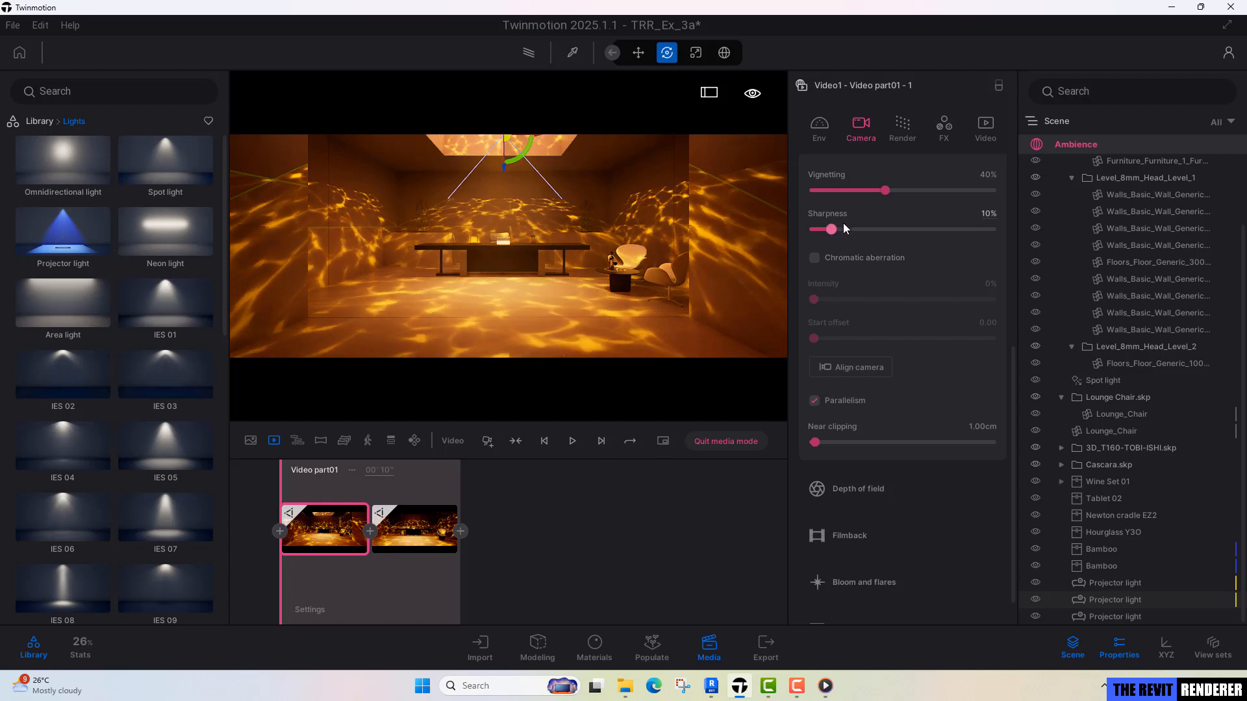
Set the video camera's white balance to 7500K, check the second keyframe, and return to the first keyframe with nothing selected.
scroll(921, 388, "up", 5)
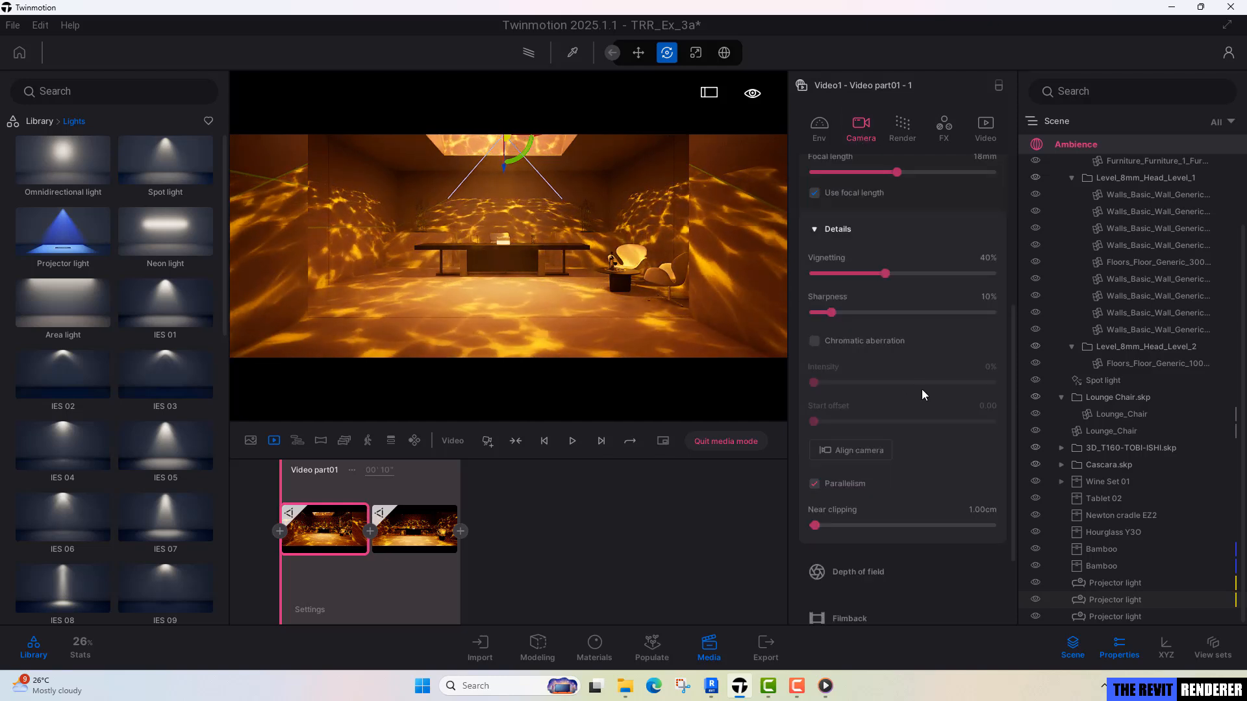
scroll(964, 332, "up", 1)
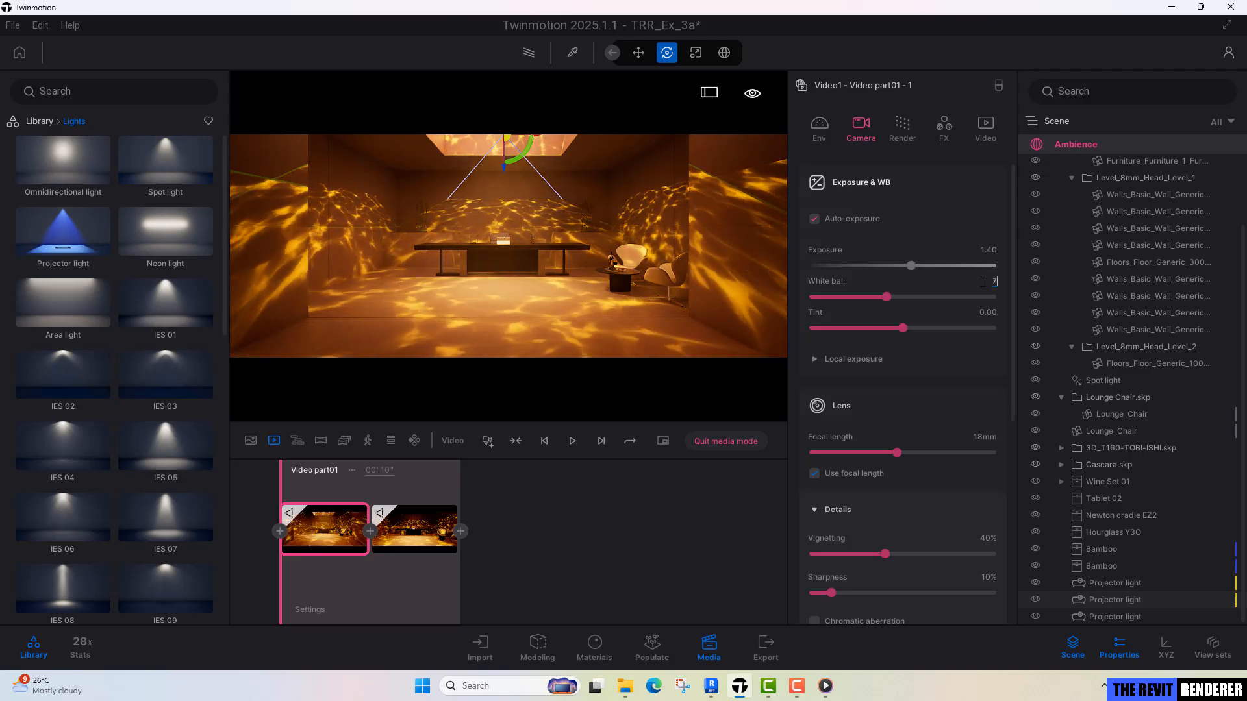
type("500")
key("Return")
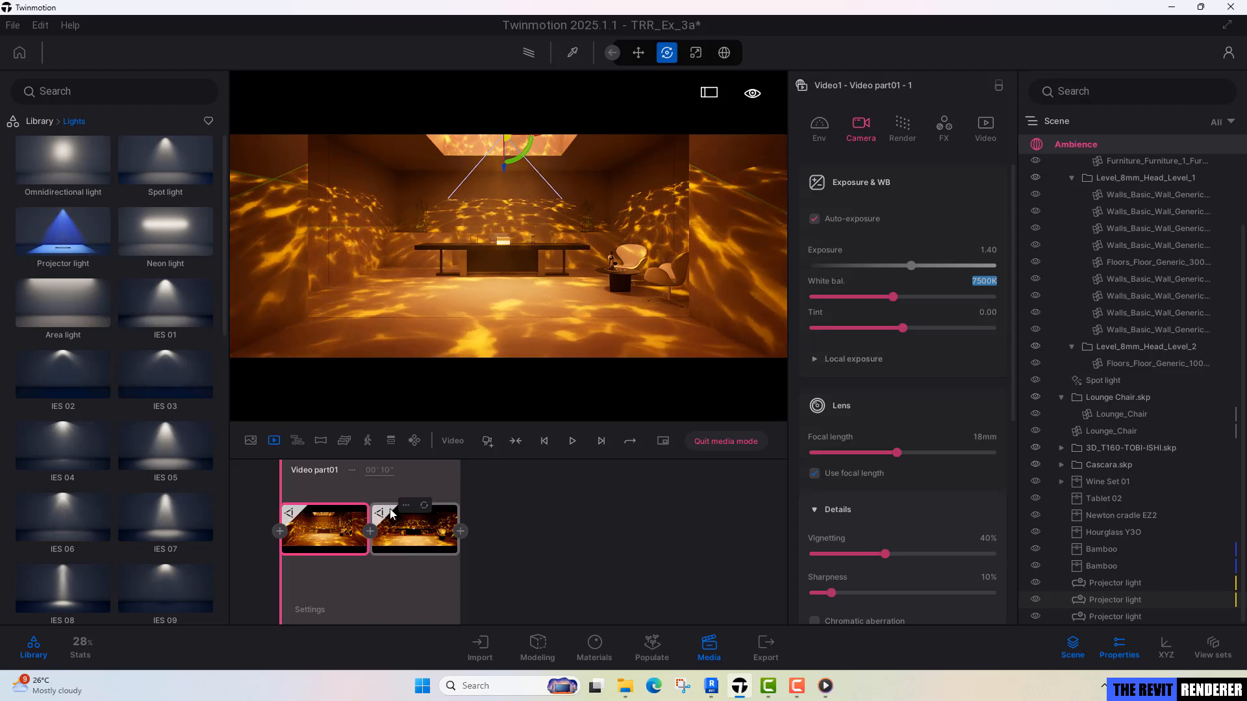
left_click(392, 514)
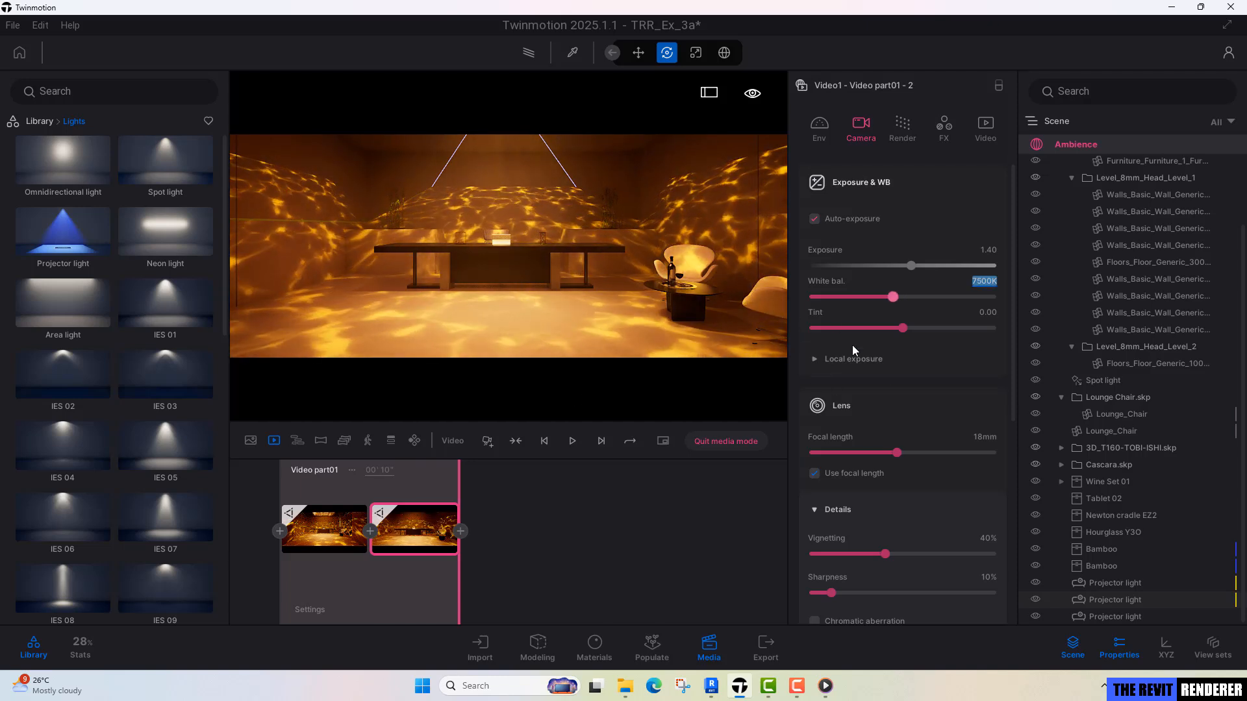
left_click(344, 547)
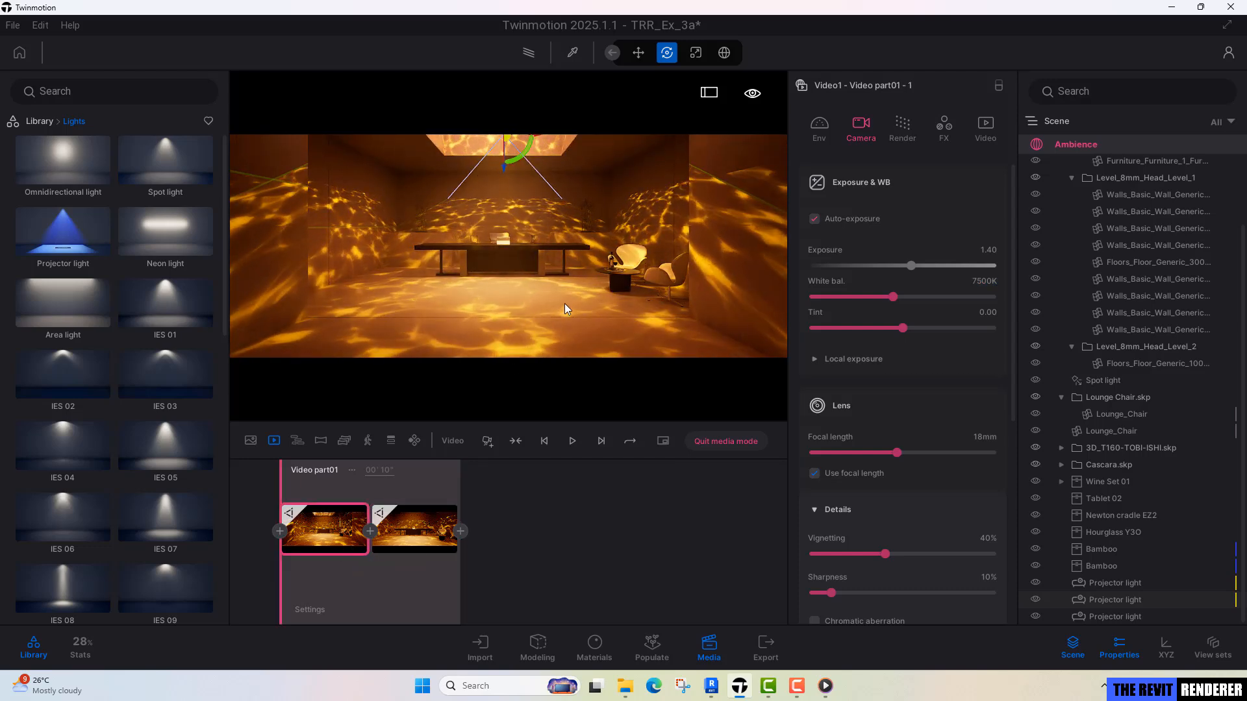
left_click(738, 222)
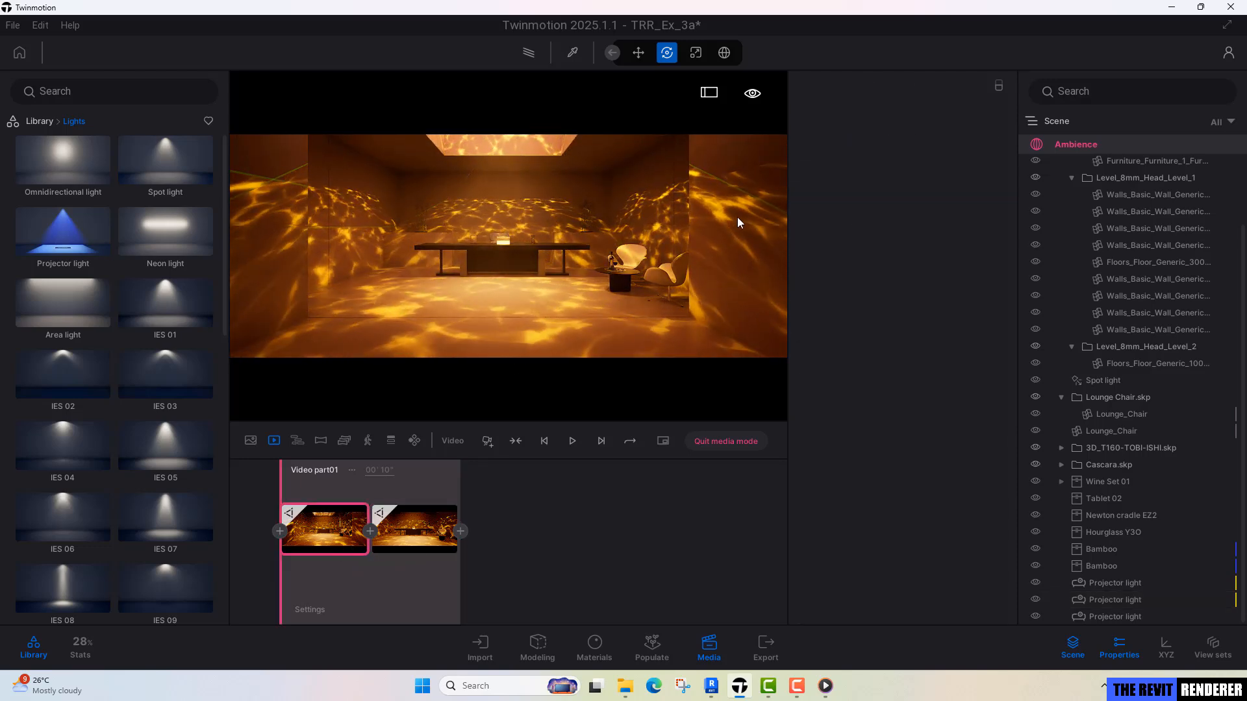
Collapse the TRR_Ex_3__3D_ group in the scene list, set the spot light's color temperature to 4000K, and deselect the light.
scroll(1138, 364, "up", 3)
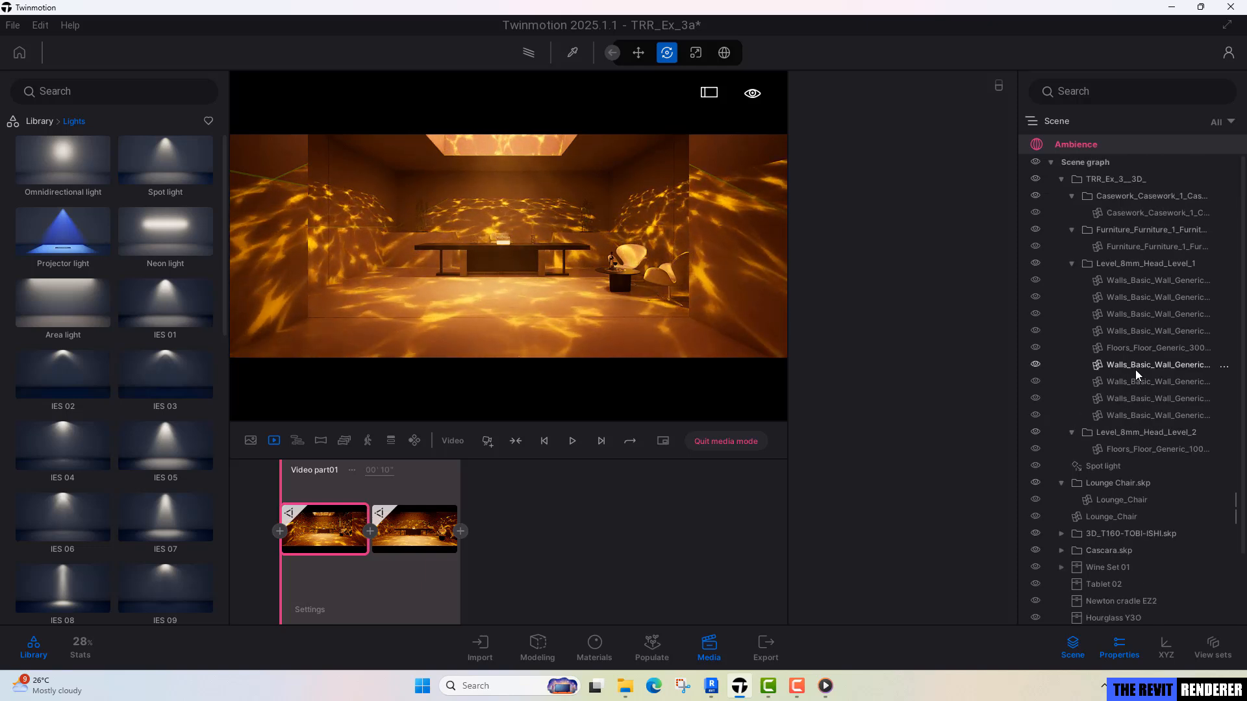
left_click(1062, 178)
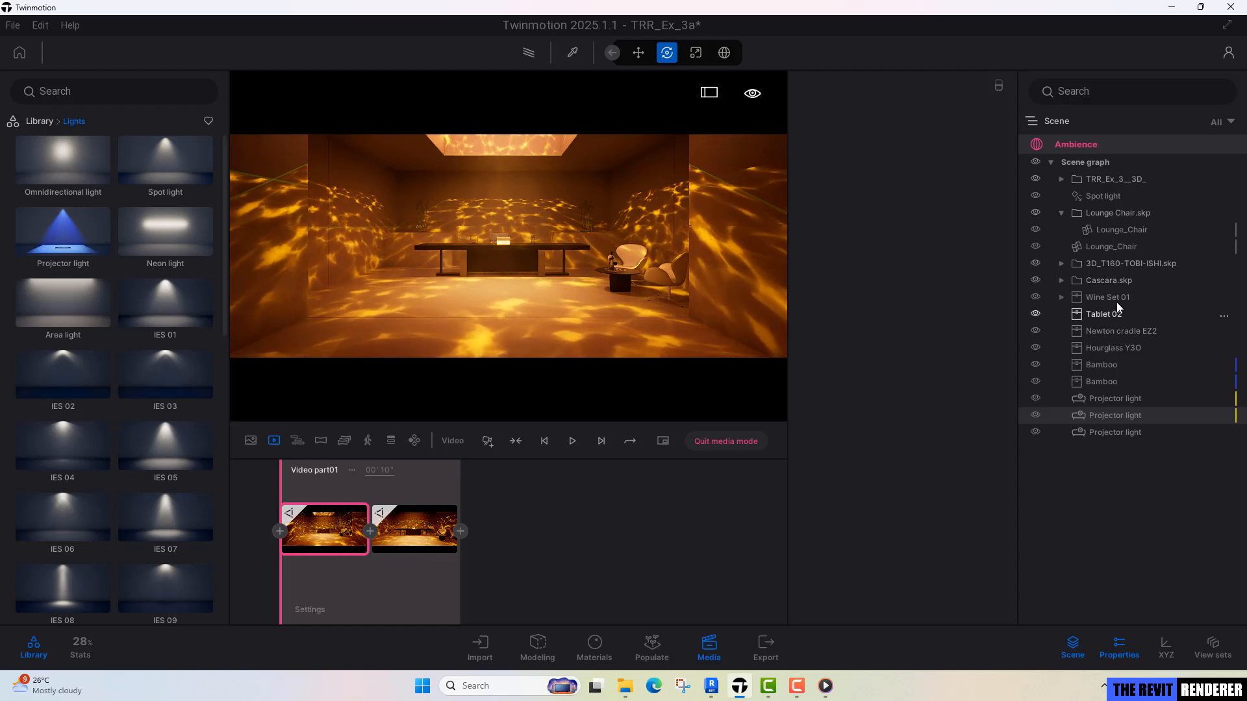
left_click(1104, 196)
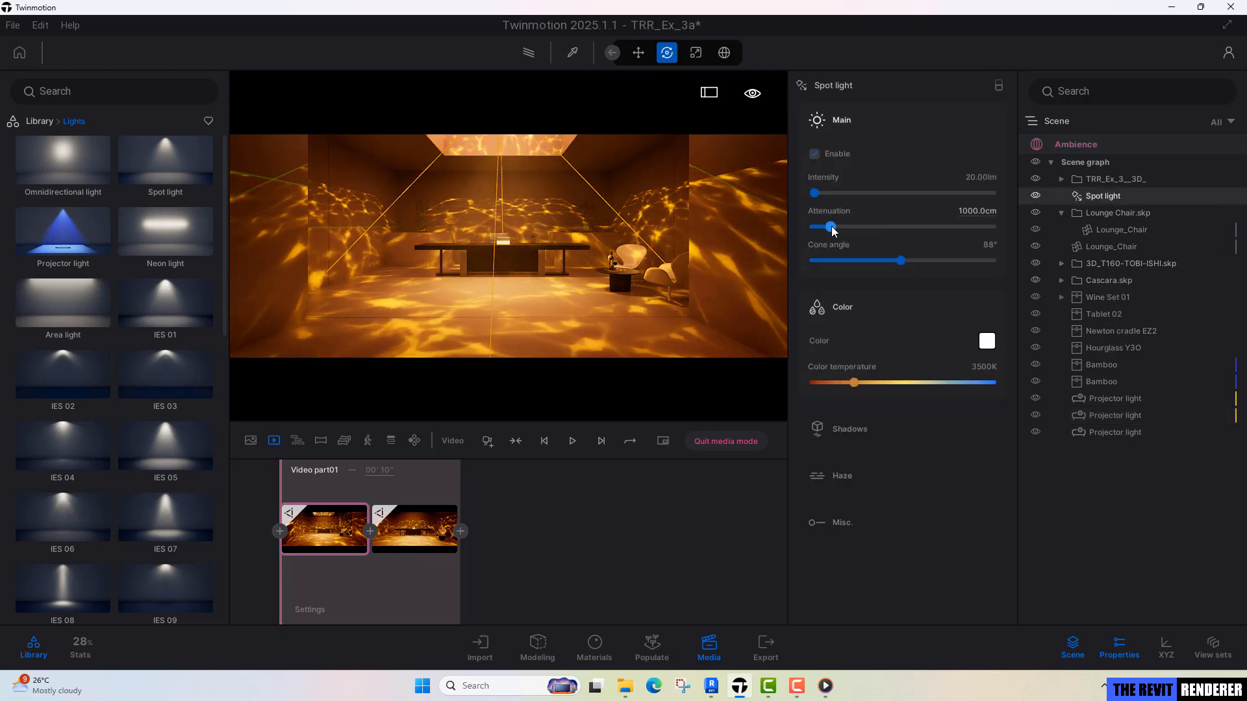
left_click_drag(854, 383, 862, 383)
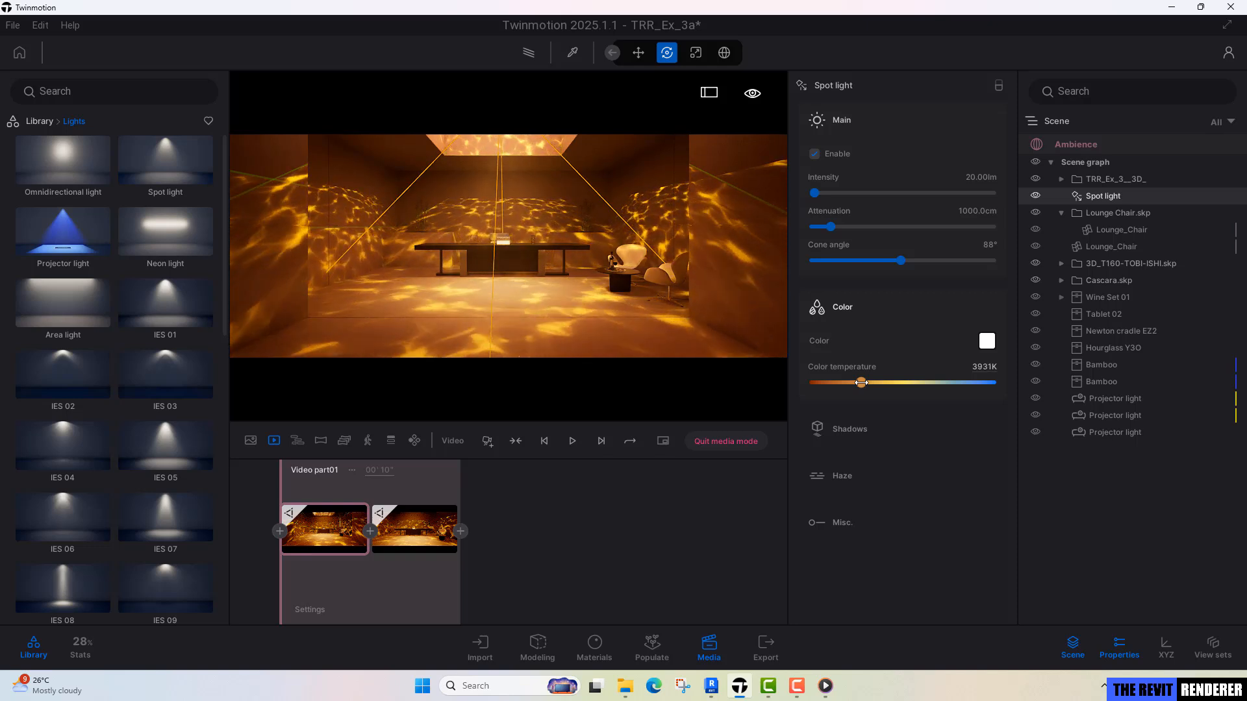
left_click(981, 367)
type("400")
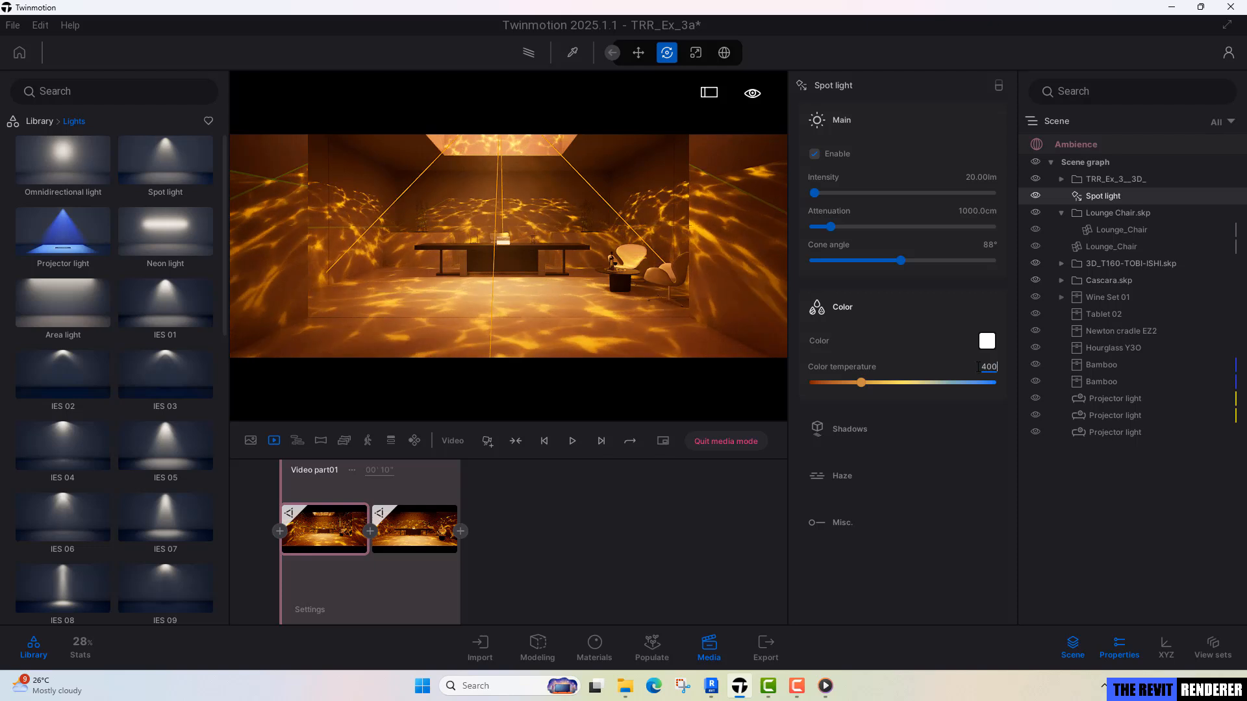
type("0")
key("Return")
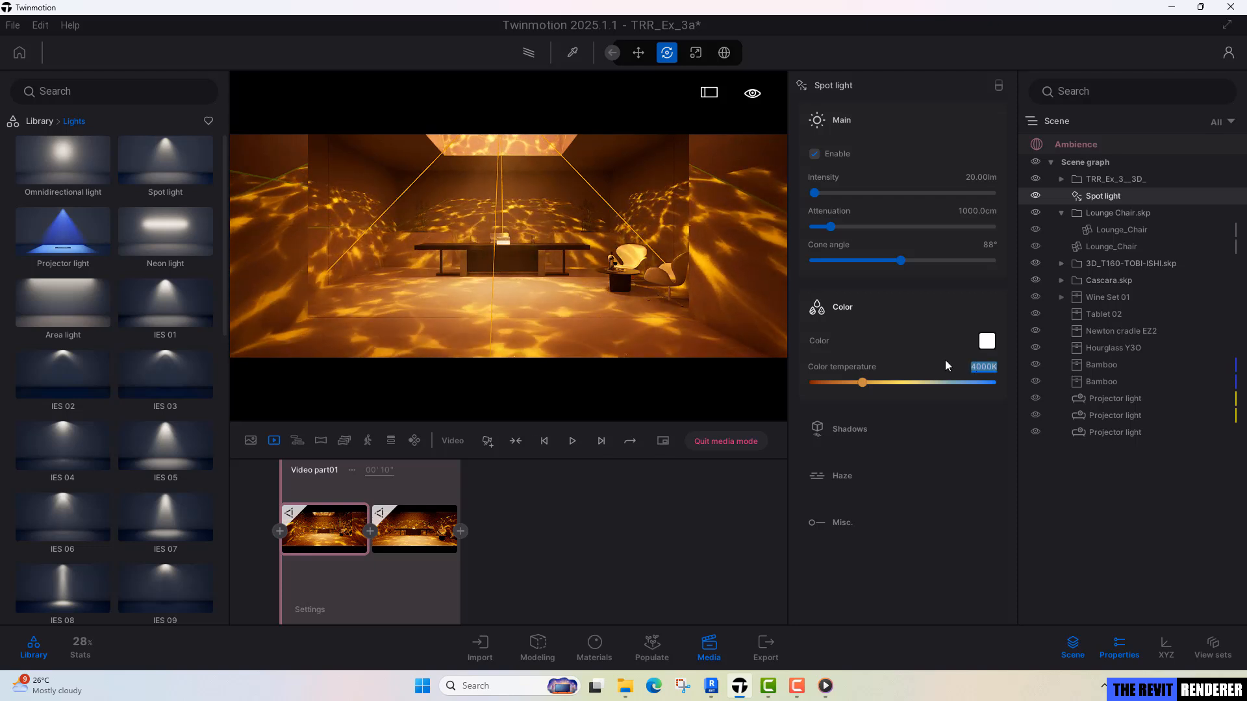
left_click(552, 299)
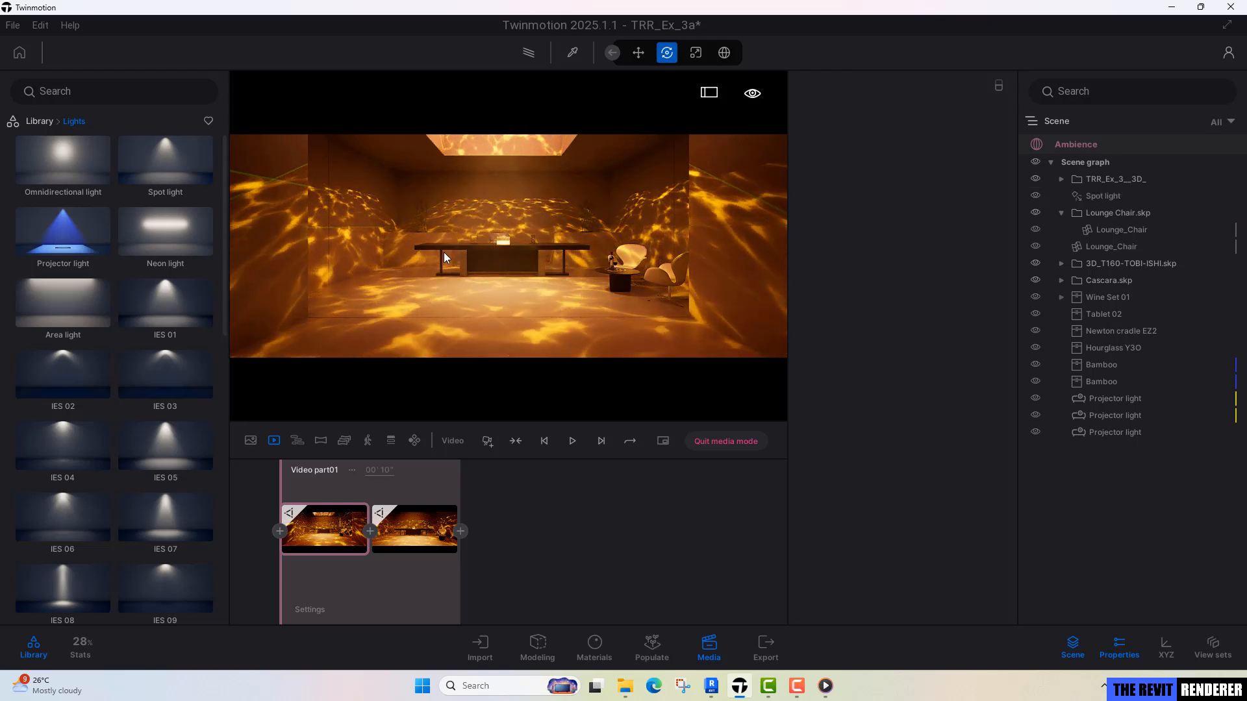